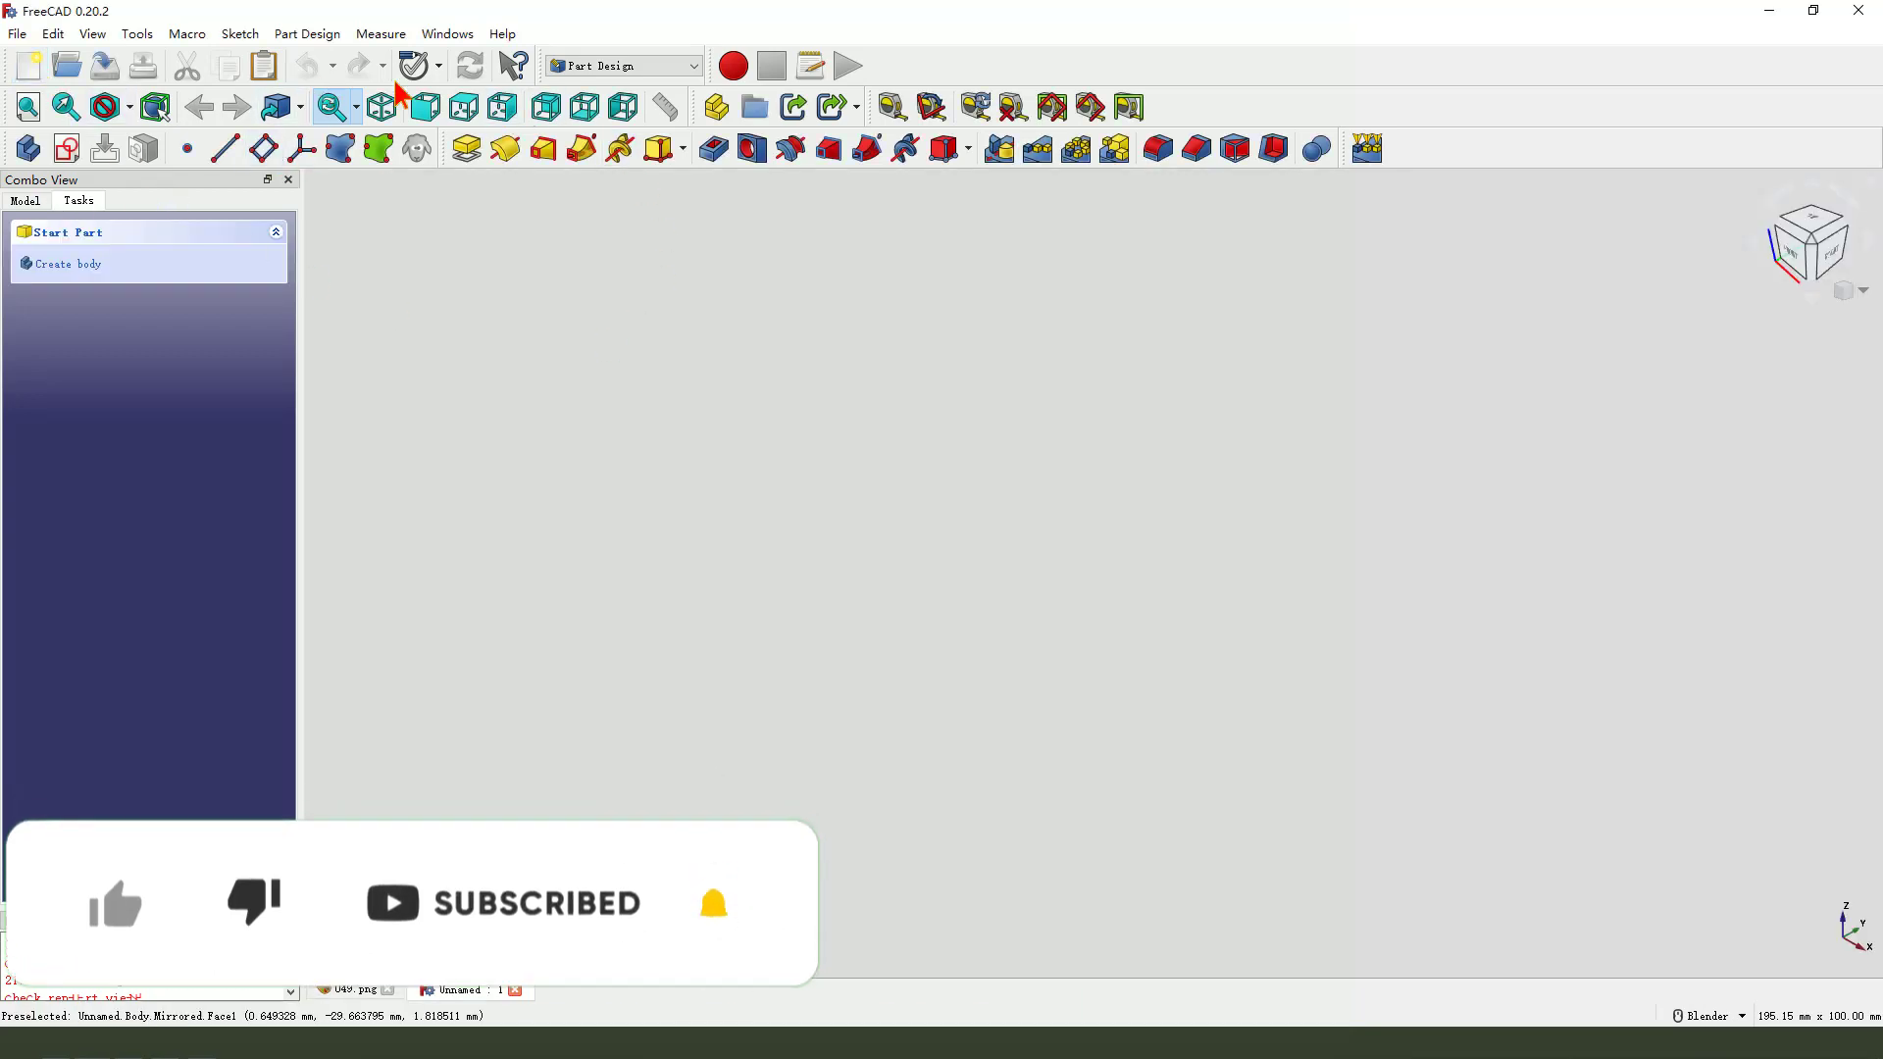
- Tile the open windows so the 3D view and the 049.png reference drawing sit side by side
{"action": "left_click", "coordinate": [448, 33]}
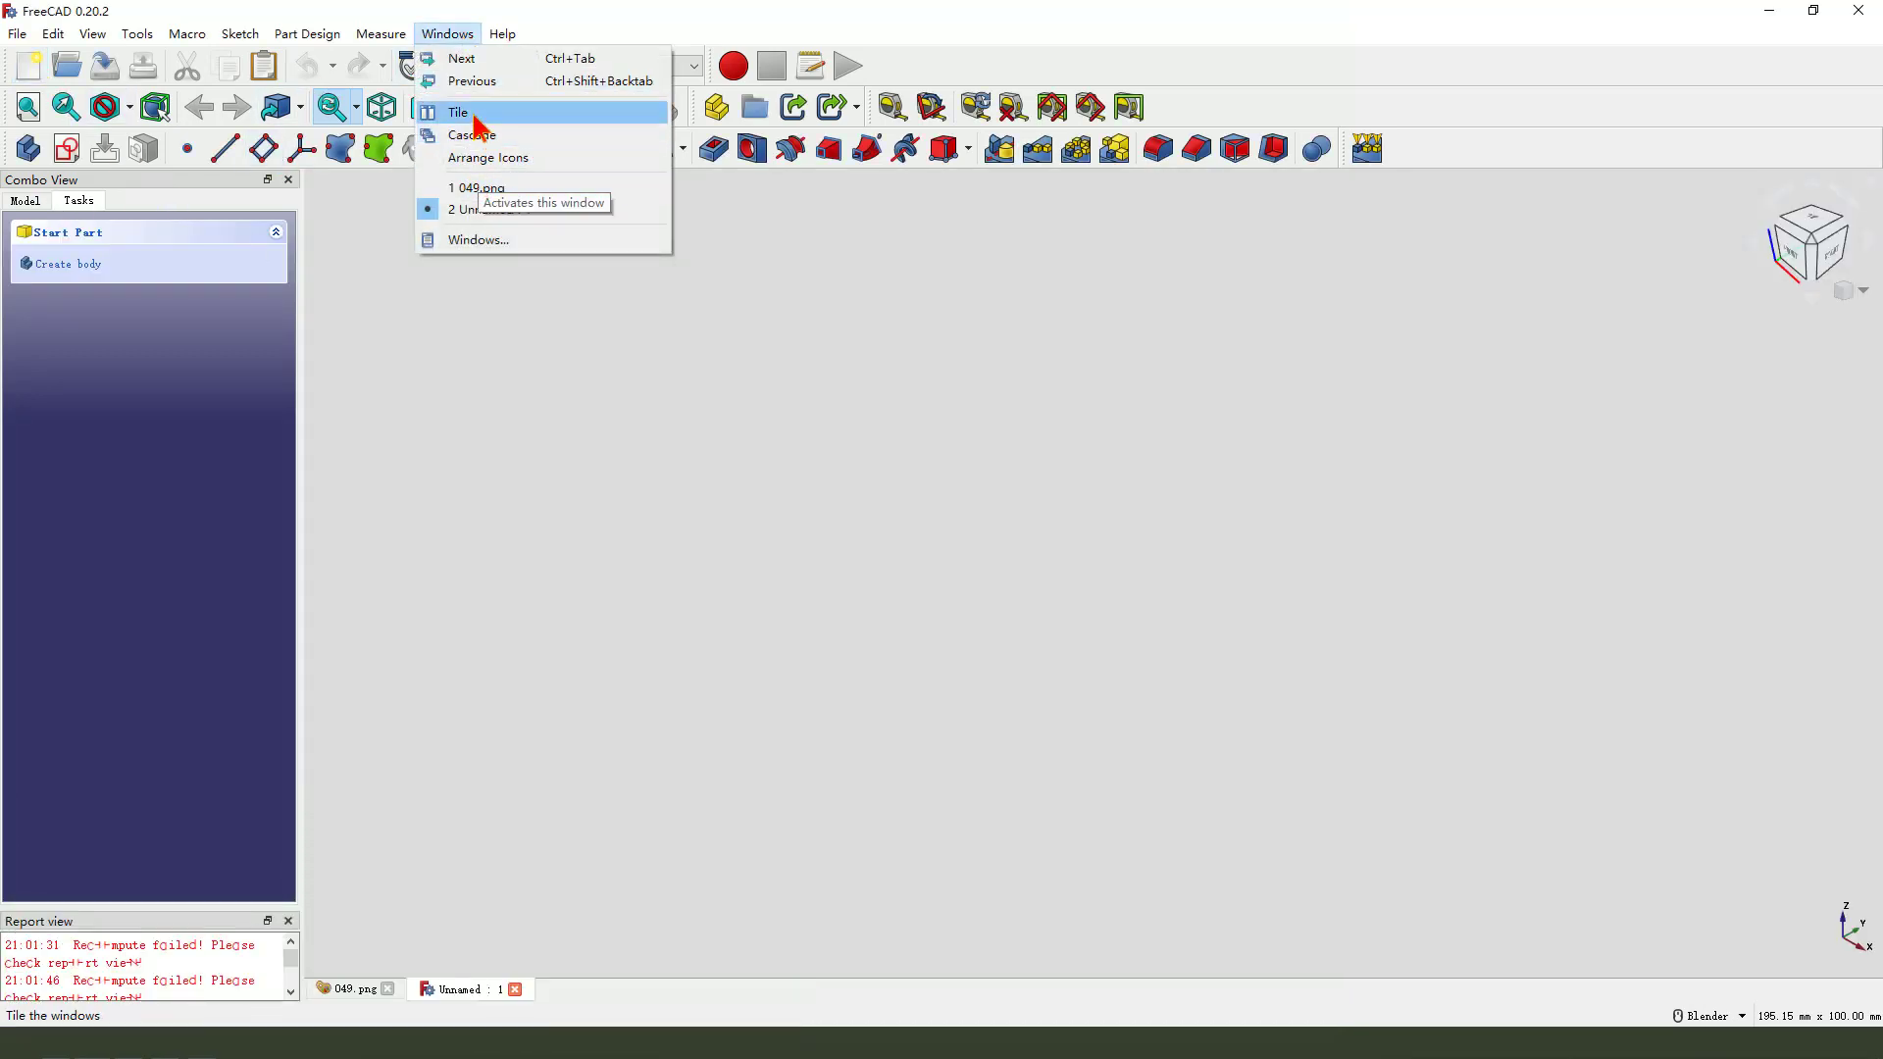
{"action": "left_click", "coordinate": [472, 112]}
{"action": "mouse_move", "coordinate": [1682, 513]}
{"action": "left_mouse_down"}
{"action": "mouse_move", "coordinate": [1467, 521]}
{"action": "mouse_move", "coordinate": [1375, 471]}
{"action": "mouse_move", "coordinate": [1312, 477]}
{"action": "left_mouse_up"}
{"action": "left_click_drag", "start_coordinate": [1556, 531], "coordinate": [1550, 523]}
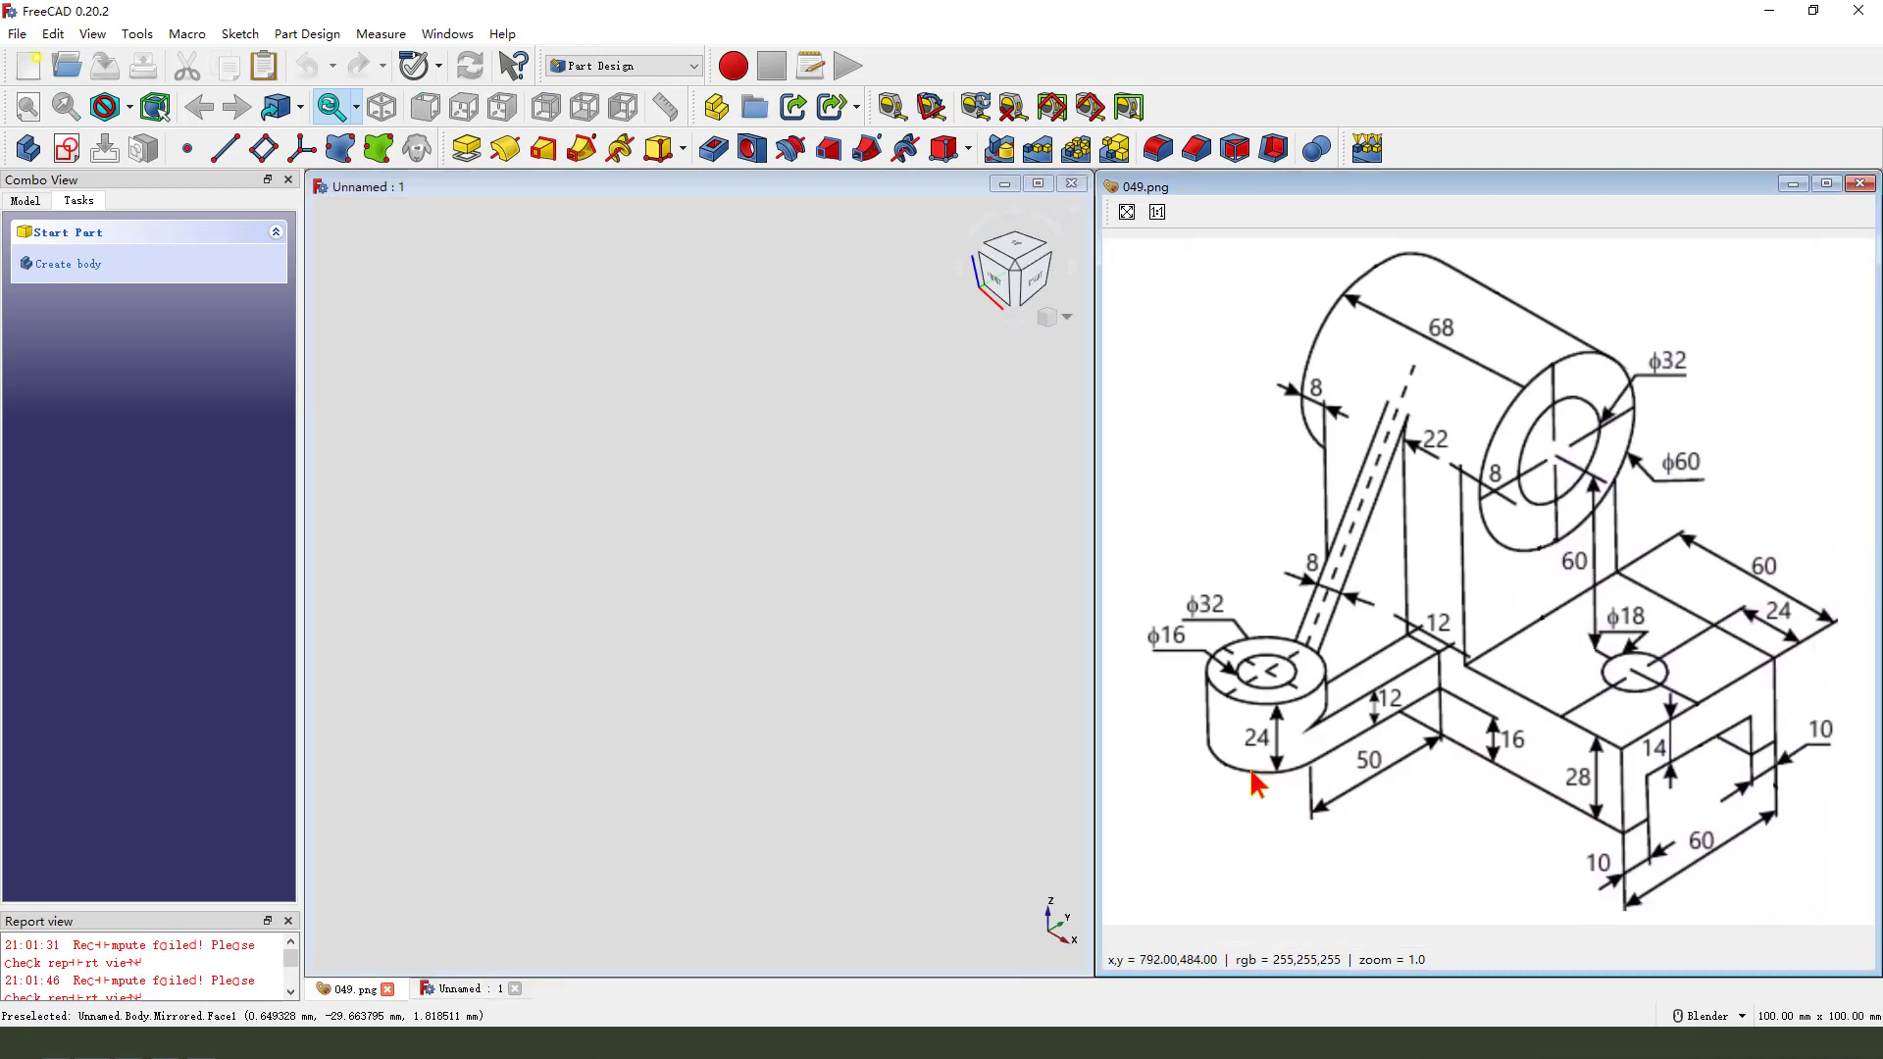
- Create a new body and start a sketch in it
{"action": "left_click", "coordinate": [28, 148]}
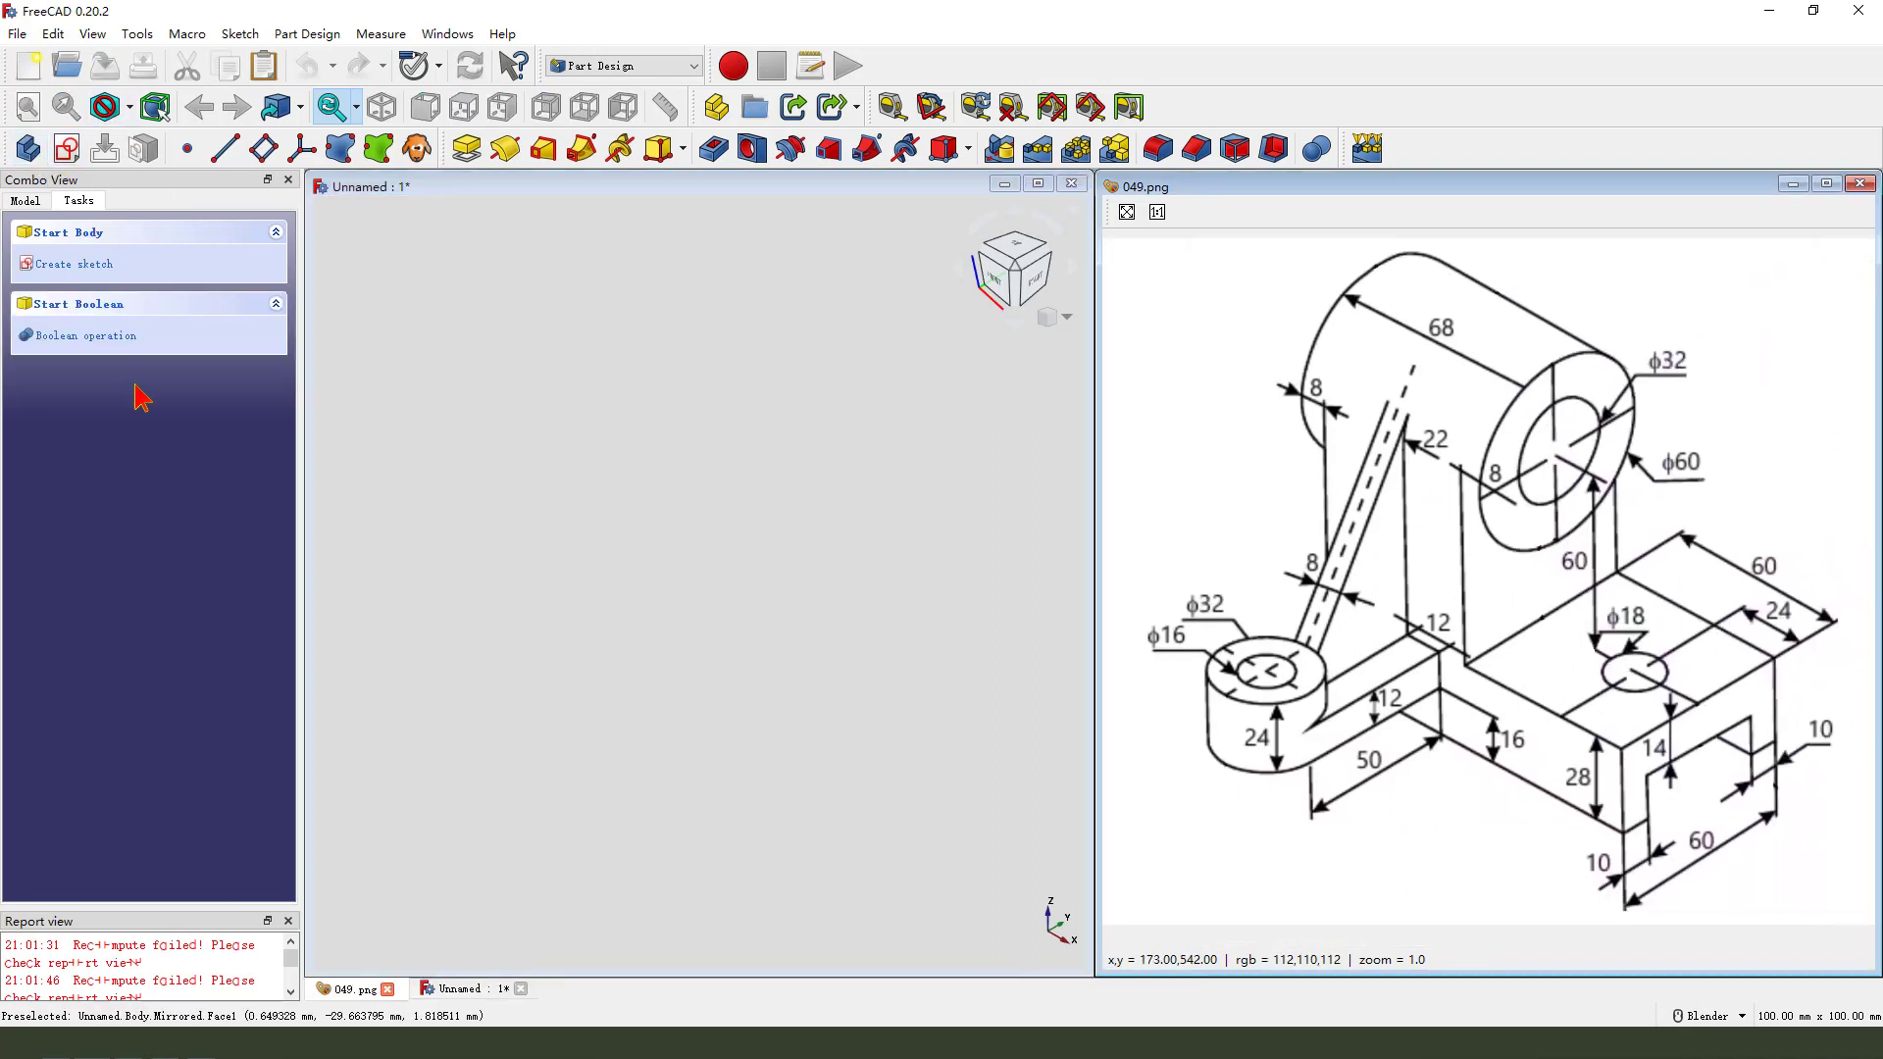
{"action": "left_click", "coordinate": [74, 267]}
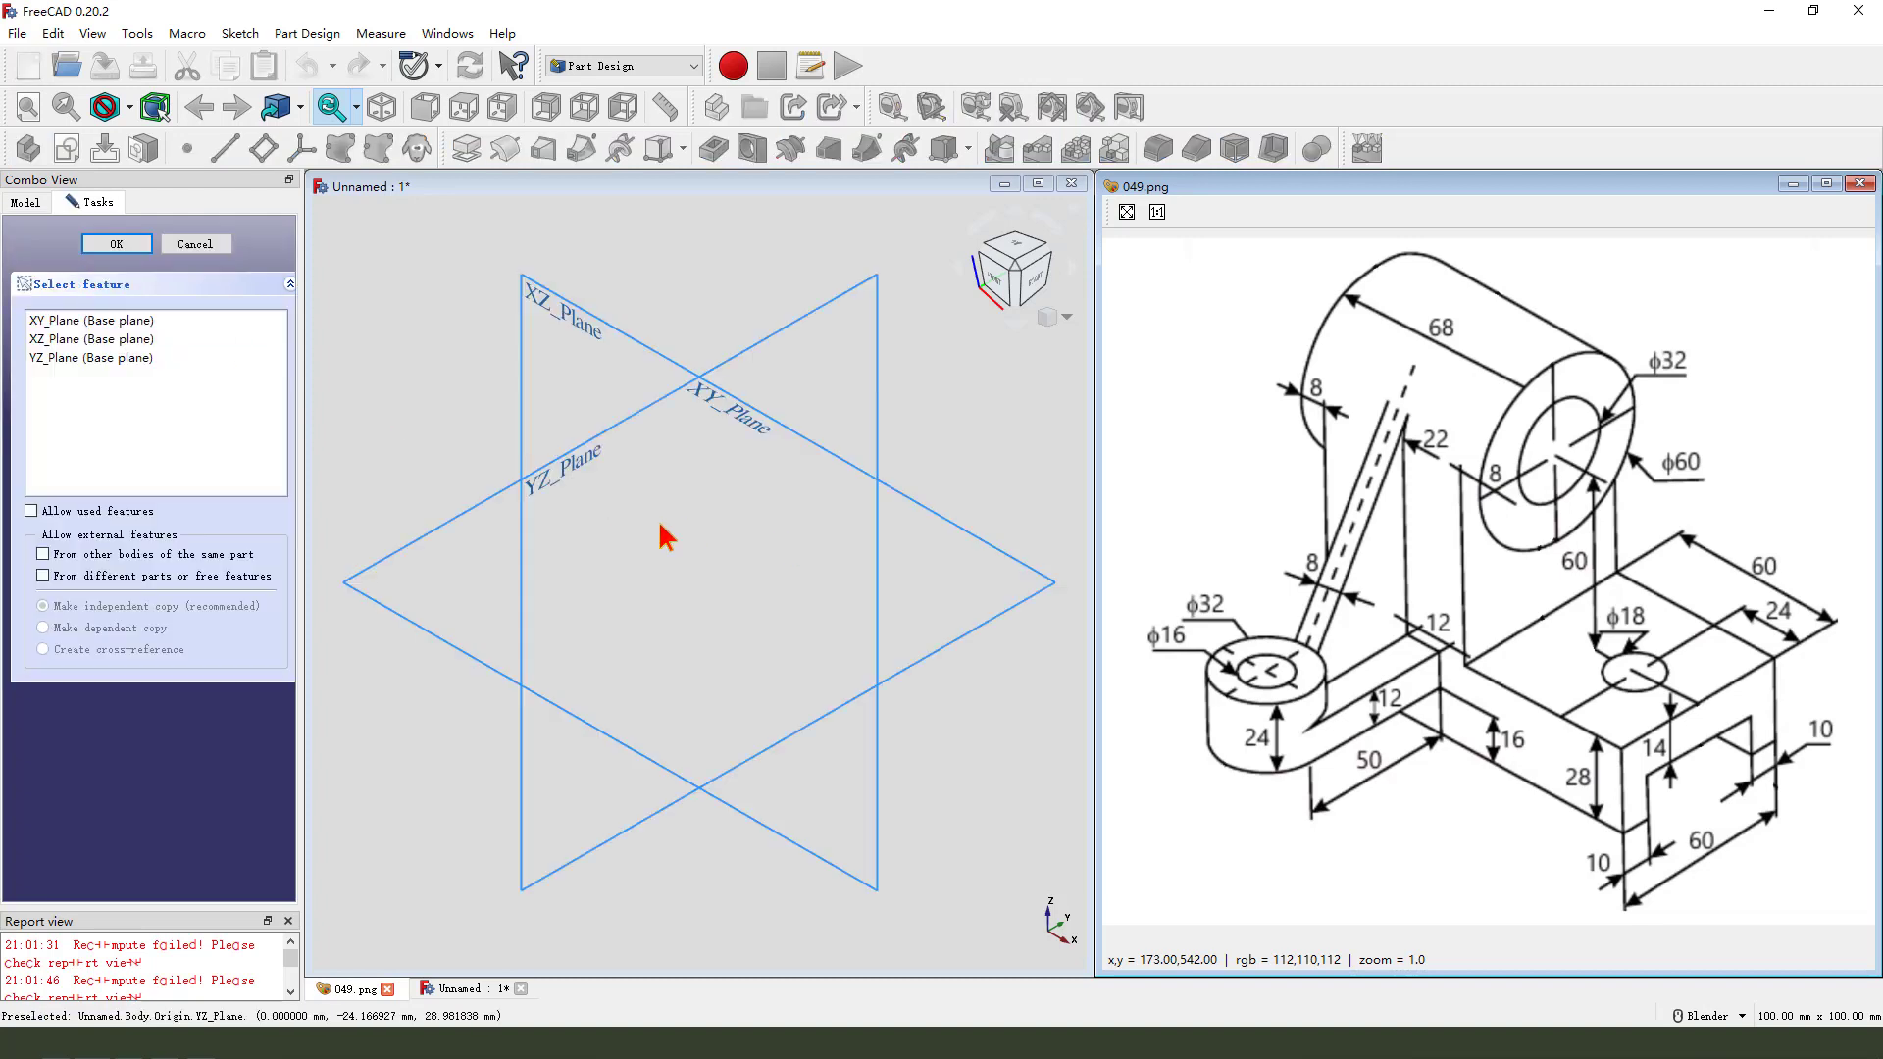
{"action": "middle_click_drag", "start_coordinate": [703, 522], "coordinate": [719, 534]}
- Examine the reference drawing for the bracket's L-shaped profile and the base plane that matches it
{"action": "mouse_move", "coordinate": [489, 275]}
{"action": "left_mouse_down"}
{"action": "mouse_move", "coordinate": [529, 325]}
{"action": "mouse_move", "coordinate": [508, 299]}
{"action": "left_mouse_up"}
{"action": "mouse_move", "coordinate": [496, 342]}
{"action": "left_mouse_down"}
{"action": "mouse_move", "coordinate": [579, 428]}
{"action": "mouse_move", "coordinate": [606, 421]}
{"action": "left_mouse_up"}
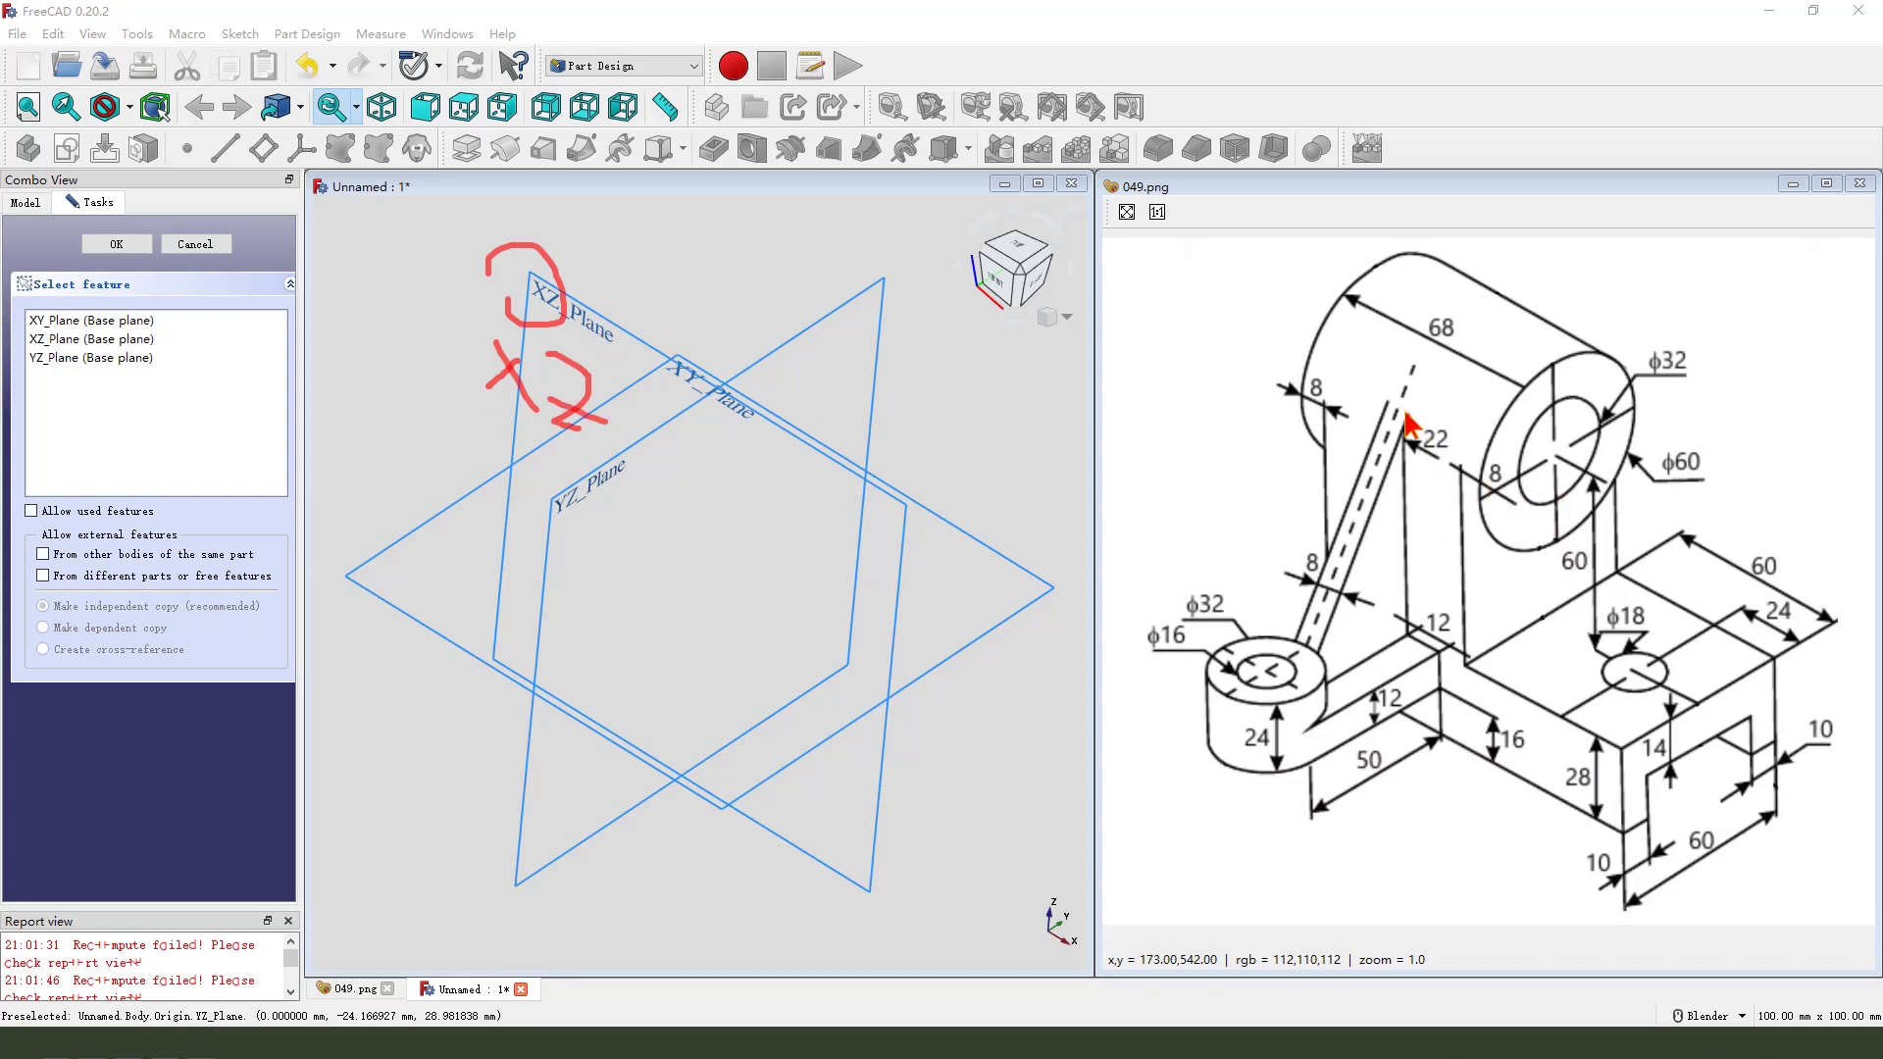
{"action": "mouse_move", "coordinate": [1374, 374]}
{"action": "left_mouse_down"}
{"action": "mouse_move", "coordinate": [1552, 439]}
{"action": "mouse_move", "coordinate": [1504, 637]}
{"action": "left_mouse_up"}
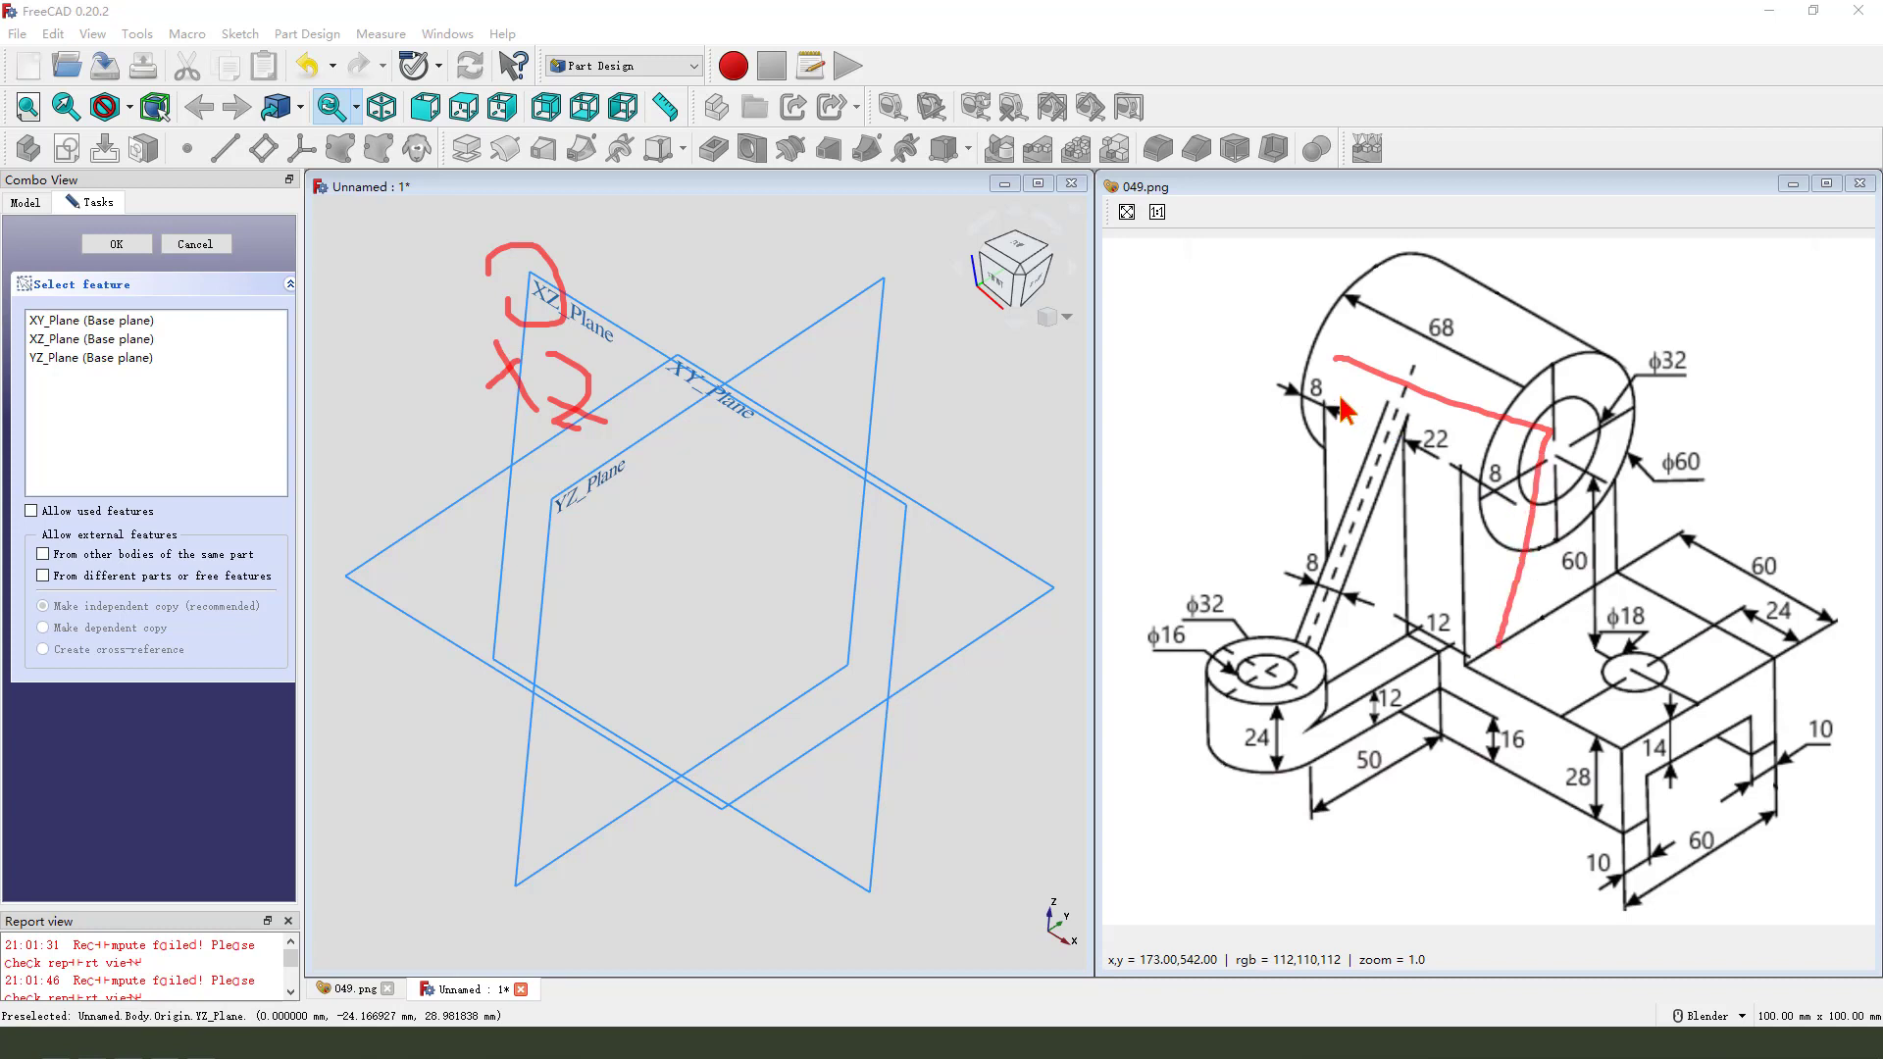
{"action": "key", "text": "Escape"}
{"action": "mouse_move", "coordinate": [1338, 416]}
{"action": "left_mouse_down"}
{"action": "mouse_move", "coordinate": [1388, 426]}
{"action": "mouse_move", "coordinate": [1467, 520]}
{"action": "mouse_move", "coordinate": [1465, 645]}
{"action": "mouse_move", "coordinate": [1631, 747]}
{"action": "mouse_move", "coordinate": [1593, 829]}
{"action": "mouse_move", "coordinate": [1299, 675]}
{"action": "mouse_move", "coordinate": [1335, 400]}
{"action": "left_mouse_up"}
{"action": "left_click_drag", "start_coordinate": [1433, 457], "coordinate": [1358, 510]}
{"action": "mouse_move", "coordinate": [1420, 512]}
{"action": "left_mouse_down"}
{"action": "mouse_move", "coordinate": [1359, 602]}
{"action": "mouse_move", "coordinate": [1367, 667]}
{"action": "left_mouse_up"}
{"action": "left_click_drag", "start_coordinate": [1434, 671], "coordinate": [1412, 726]}
{"action": "left_click_drag", "start_coordinate": [1610, 741], "coordinate": [1585, 777]}
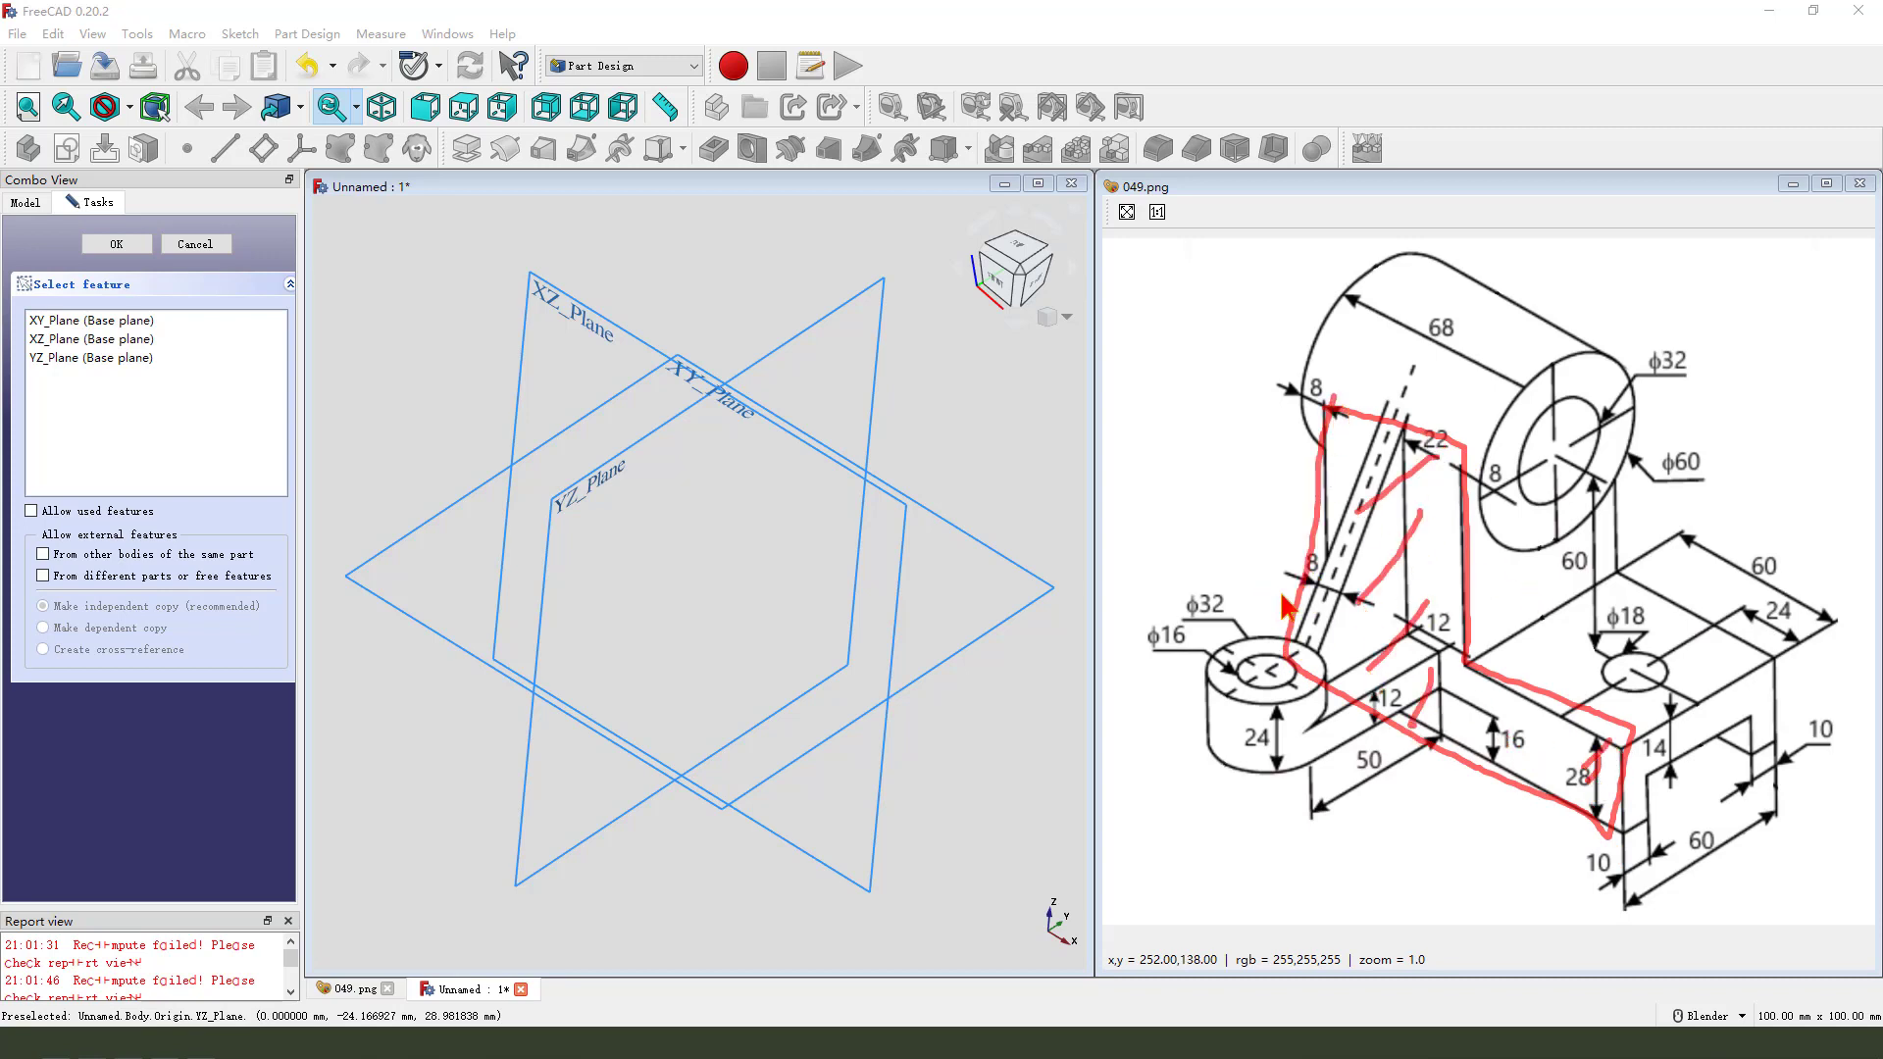
{"action": "key", "text": "Escape"}
- Place the sketch on the XZ plane and draw a rectangle from the origin, about 70 by 25 mm
{"action": "left_click", "coordinate": [575, 315]}
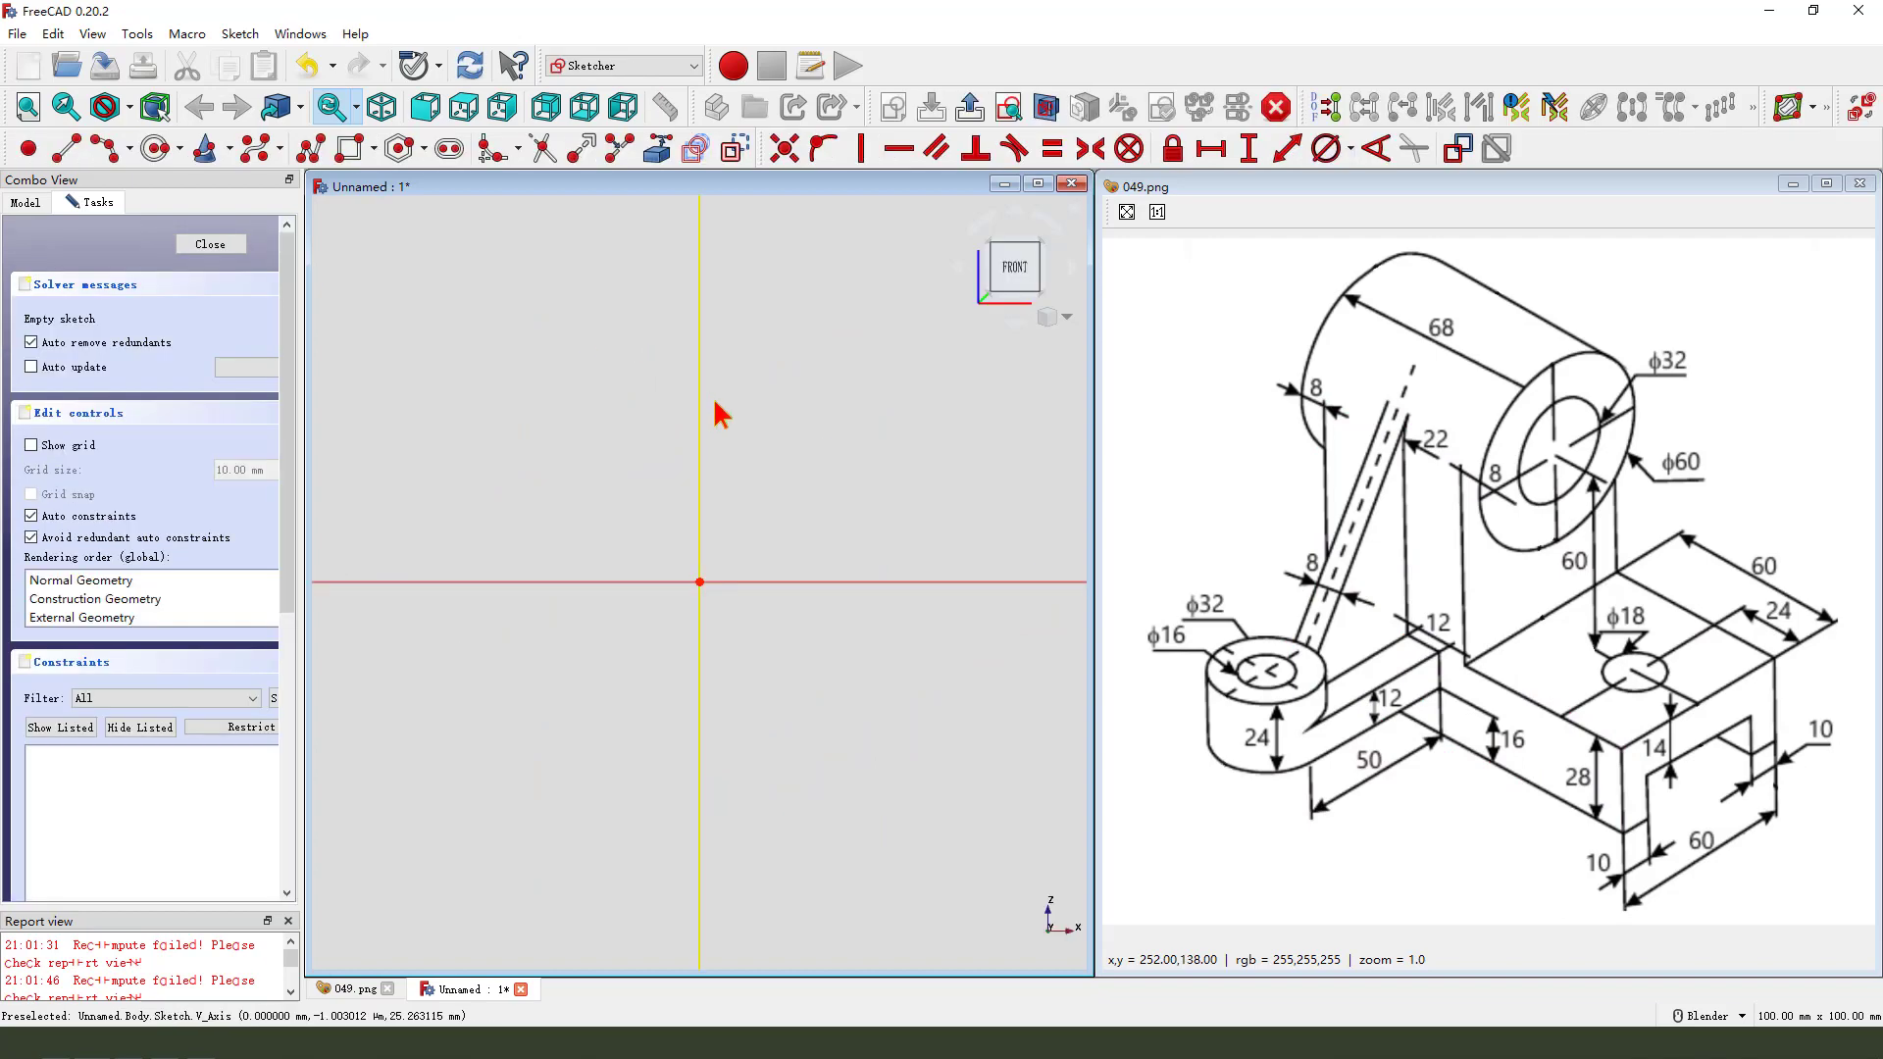
{"action": "scroll", "coordinate": [707, 413], "scroll_direction": "down", "scroll_amount": 2}
{"action": "scroll", "coordinate": [980, 506], "scroll_direction": "up", "scroll_amount": 1}
{"action": "scroll", "coordinate": [551, 525], "scroll_direction": "up", "scroll_amount": 1}
{"action": "scroll", "coordinate": [409, 545], "scroll_direction": "down", "scroll_amount": 2}
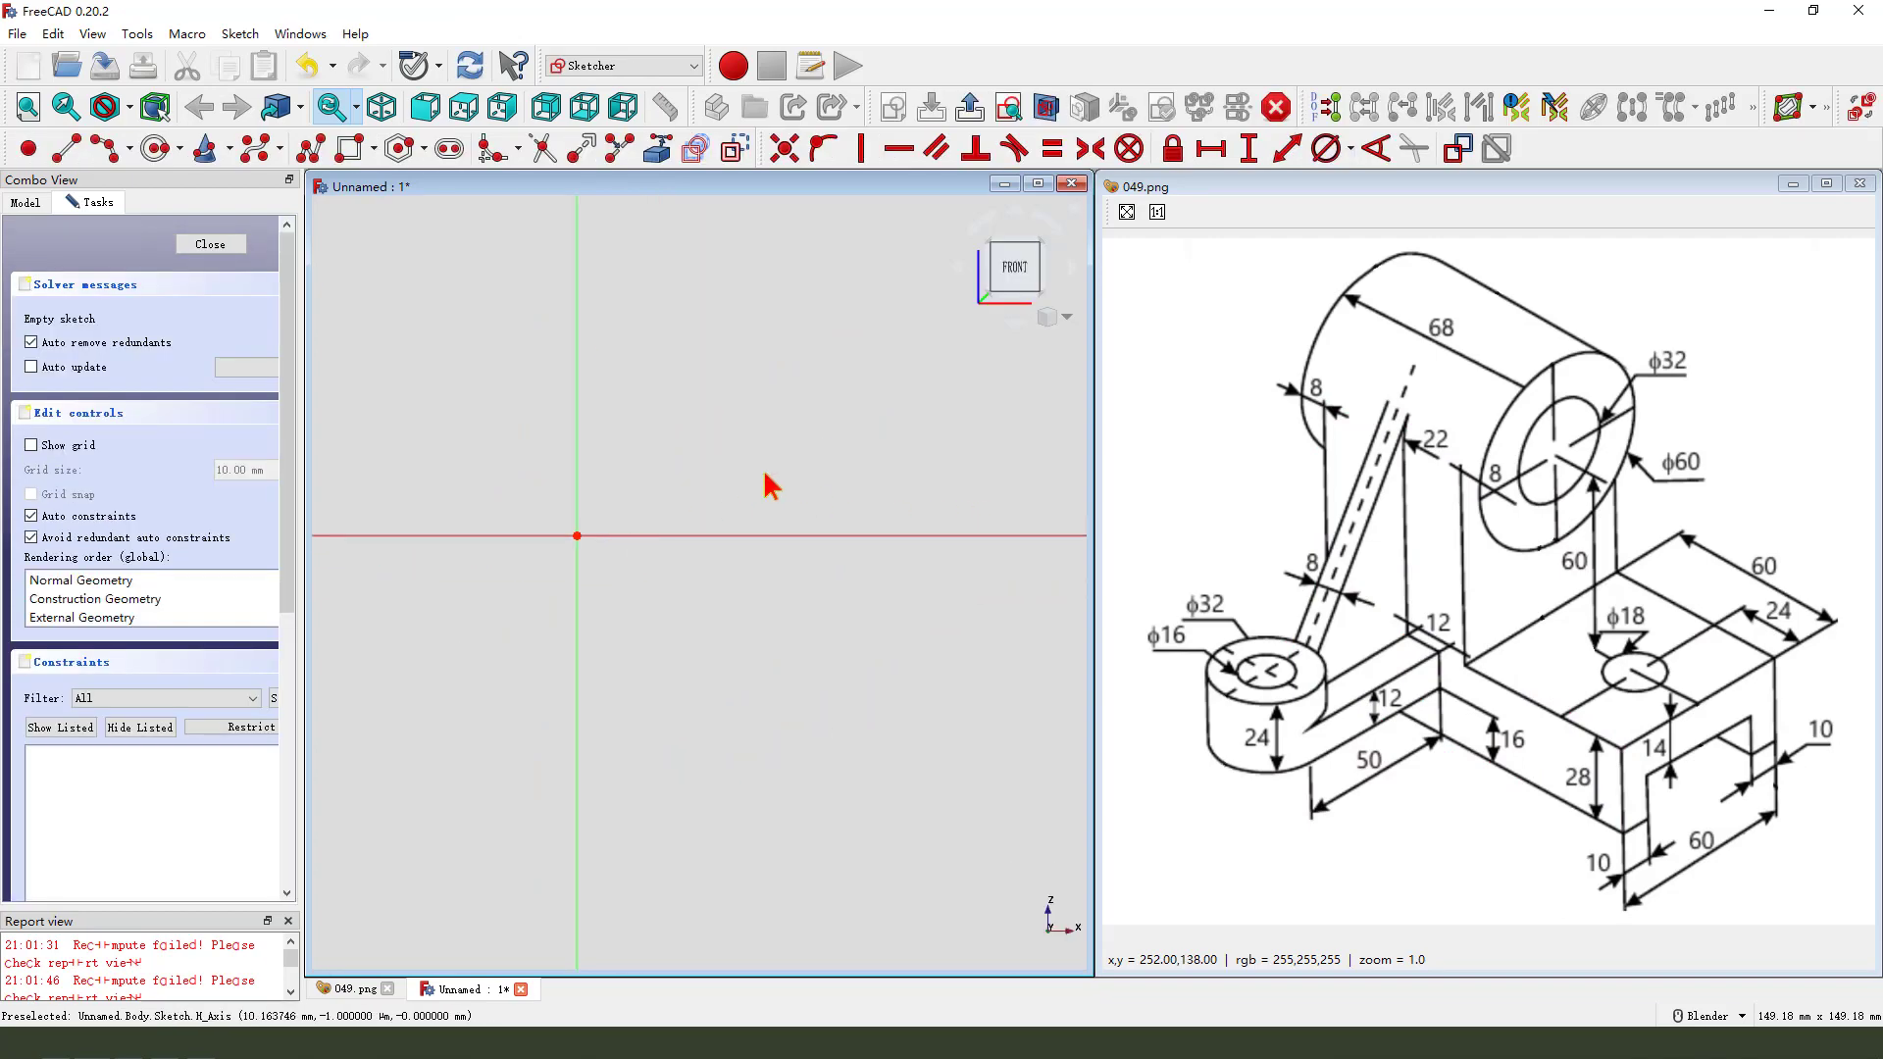
{"action": "scroll", "coordinate": [771, 487], "scroll_direction": "up", "scroll_amount": 1}
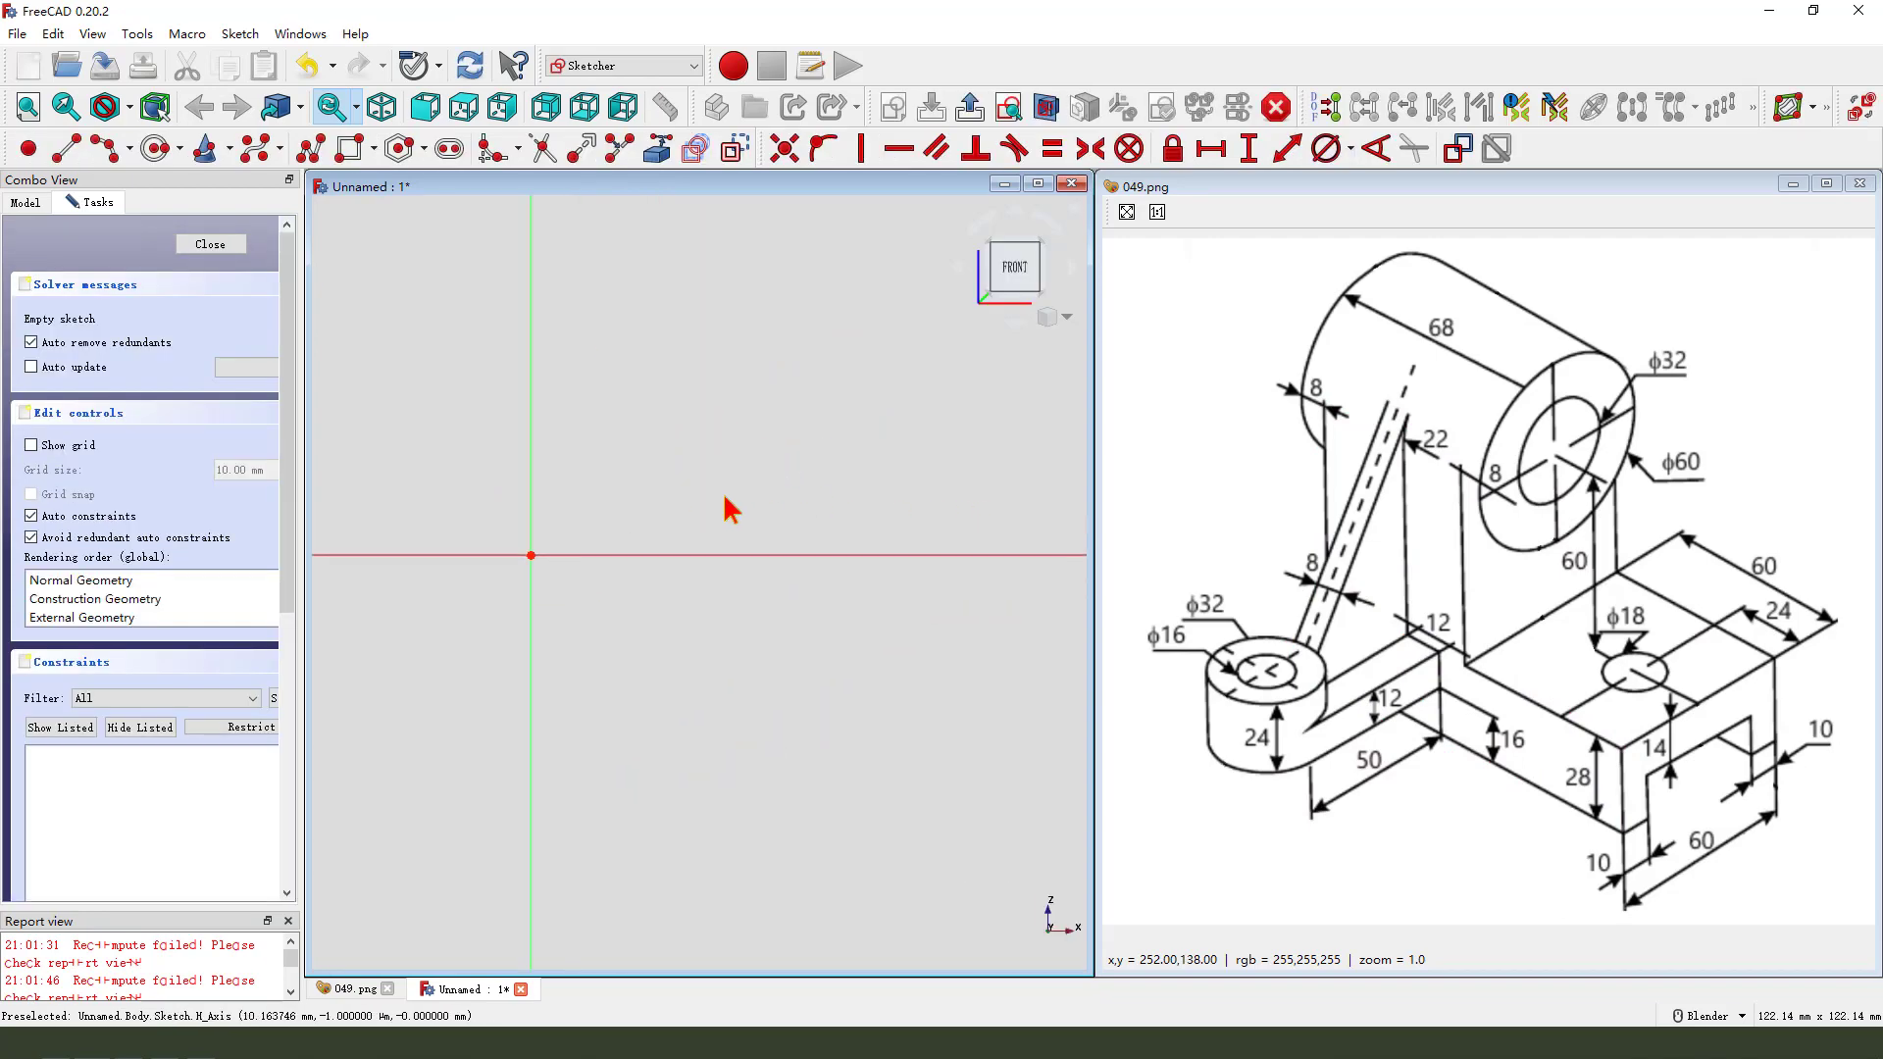
{"action": "left_click", "coordinate": [350, 148]}
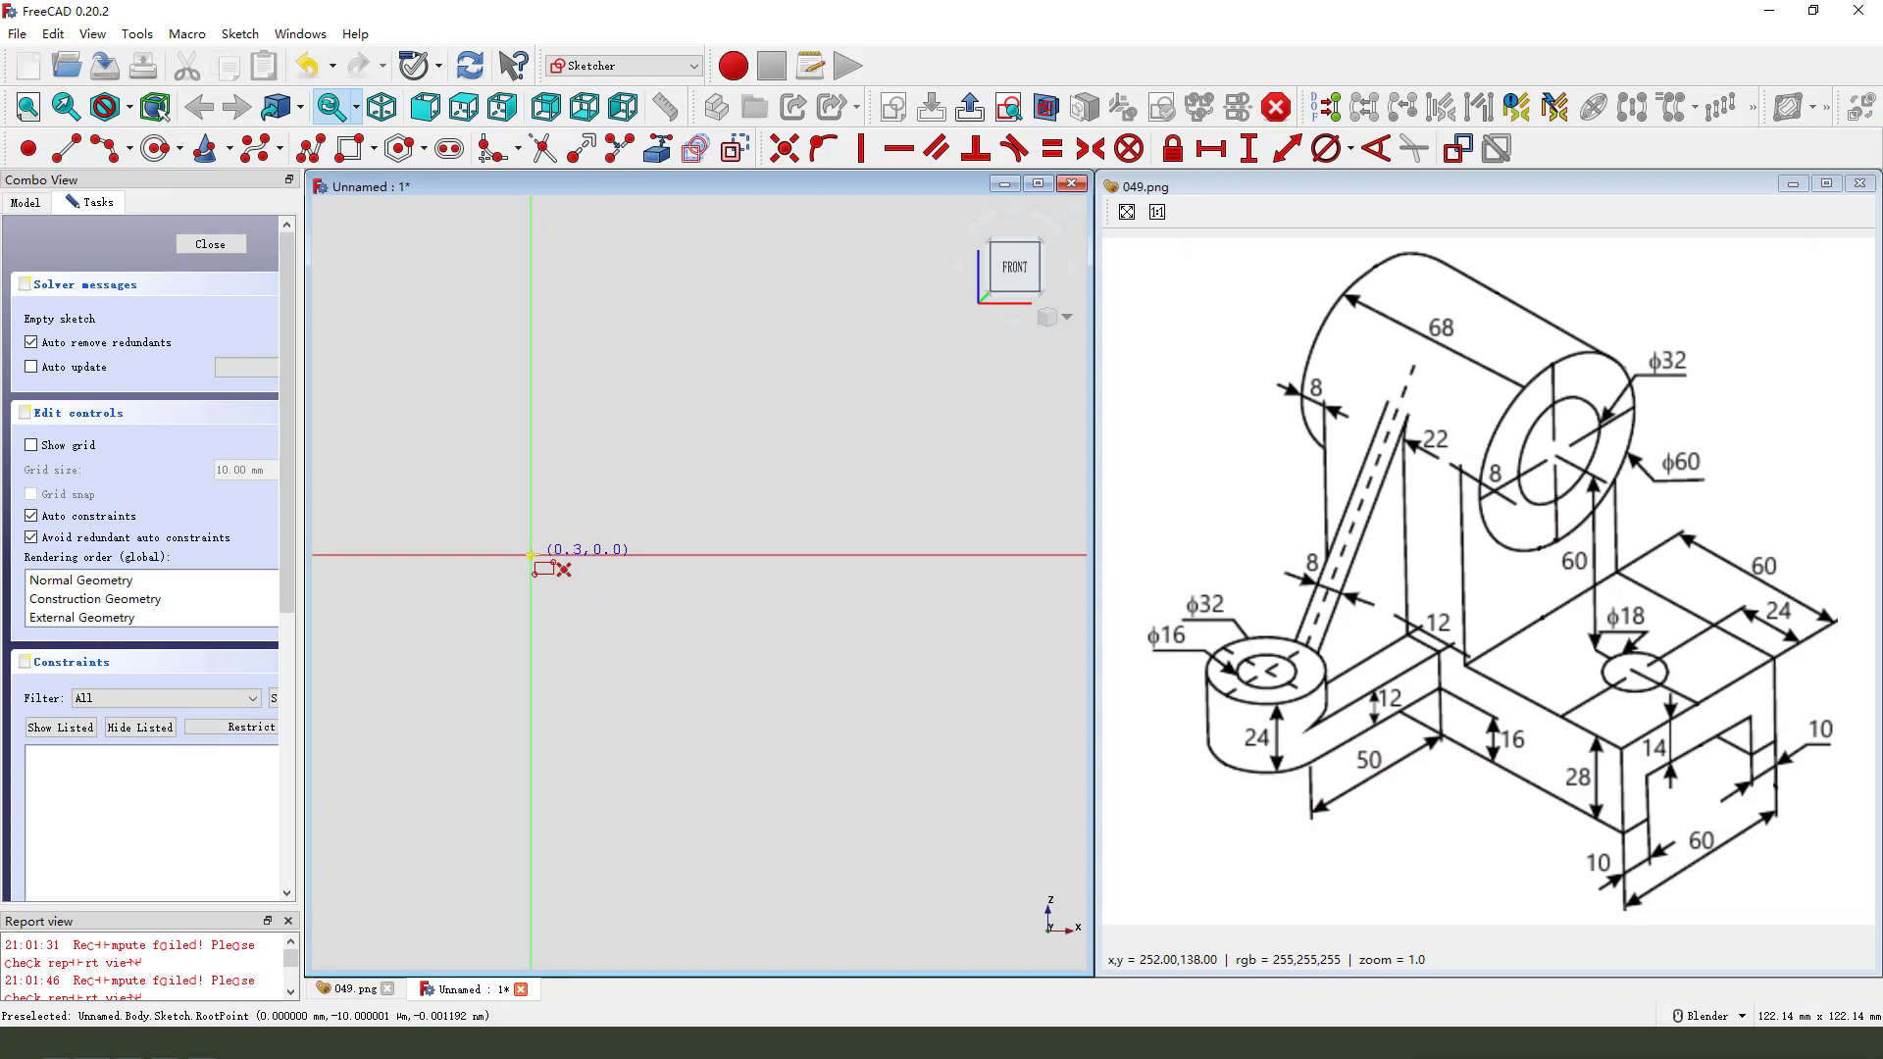
{"action": "left_click", "coordinate": [531, 556]}
{"action": "left_click", "coordinate": [970, 420]}
{"action": "scroll", "coordinate": [470, 687], "scroll_direction": "down", "scroll_amount": 2}
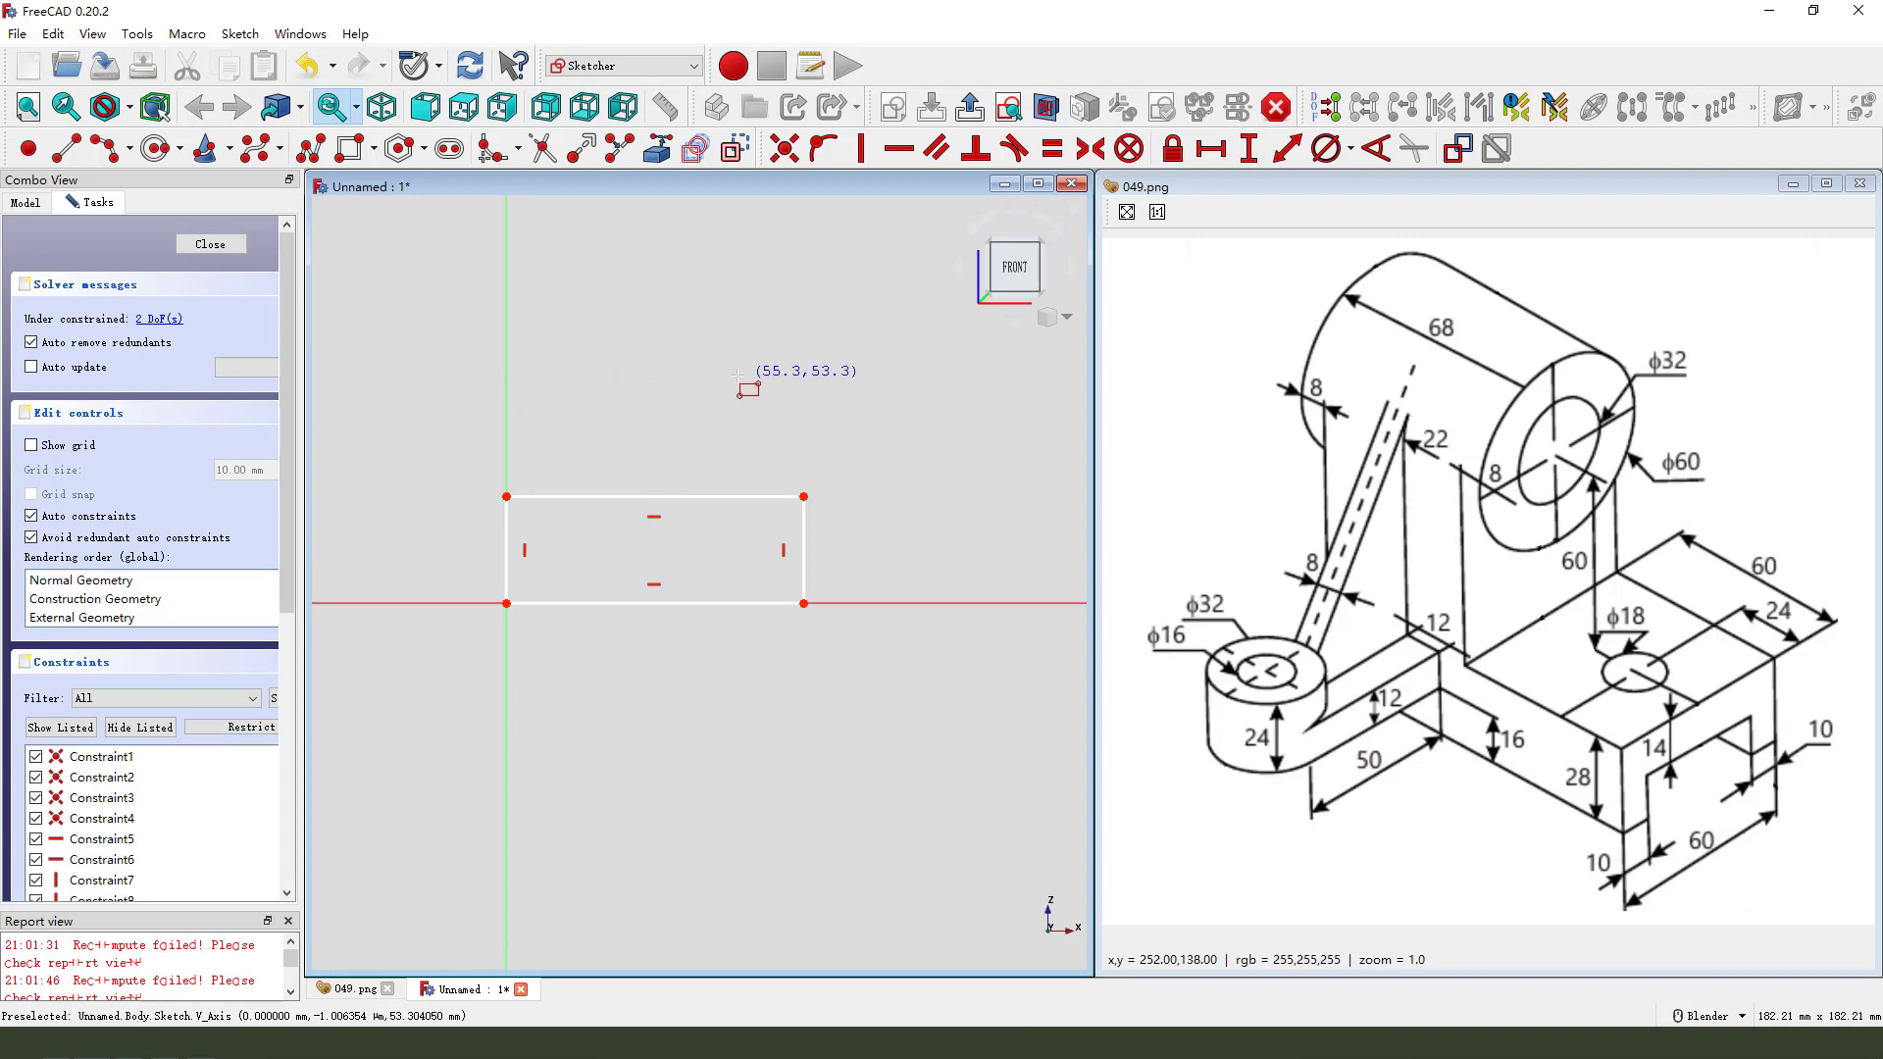
{"action": "right_click", "coordinate": [662, 382]}
- Delete the rectangle's top edge and stretch its left edge up to about 63 mm
{"action": "left_click", "coordinate": [681, 498]}
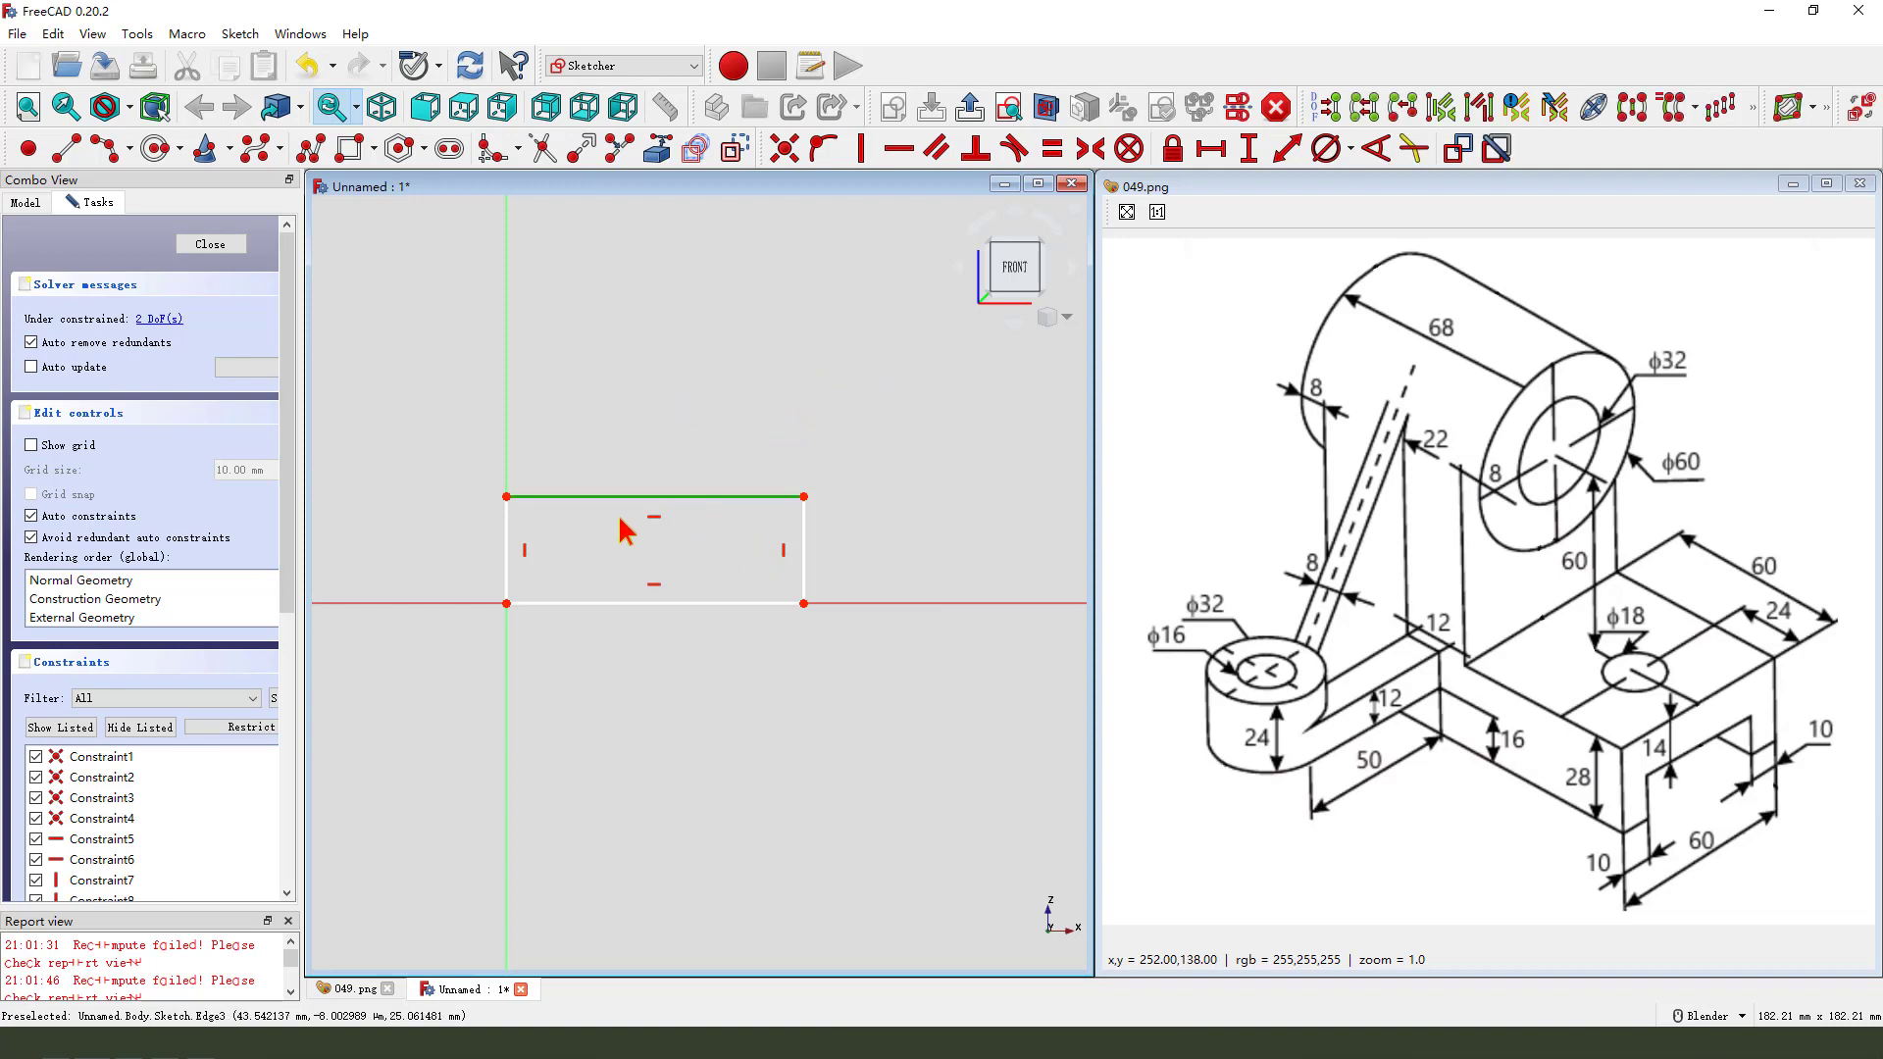
{"action": "key", "text": "Delete"}
{"action": "left_click_drag", "start_coordinate": [506, 498], "coordinate": [508, 335]}
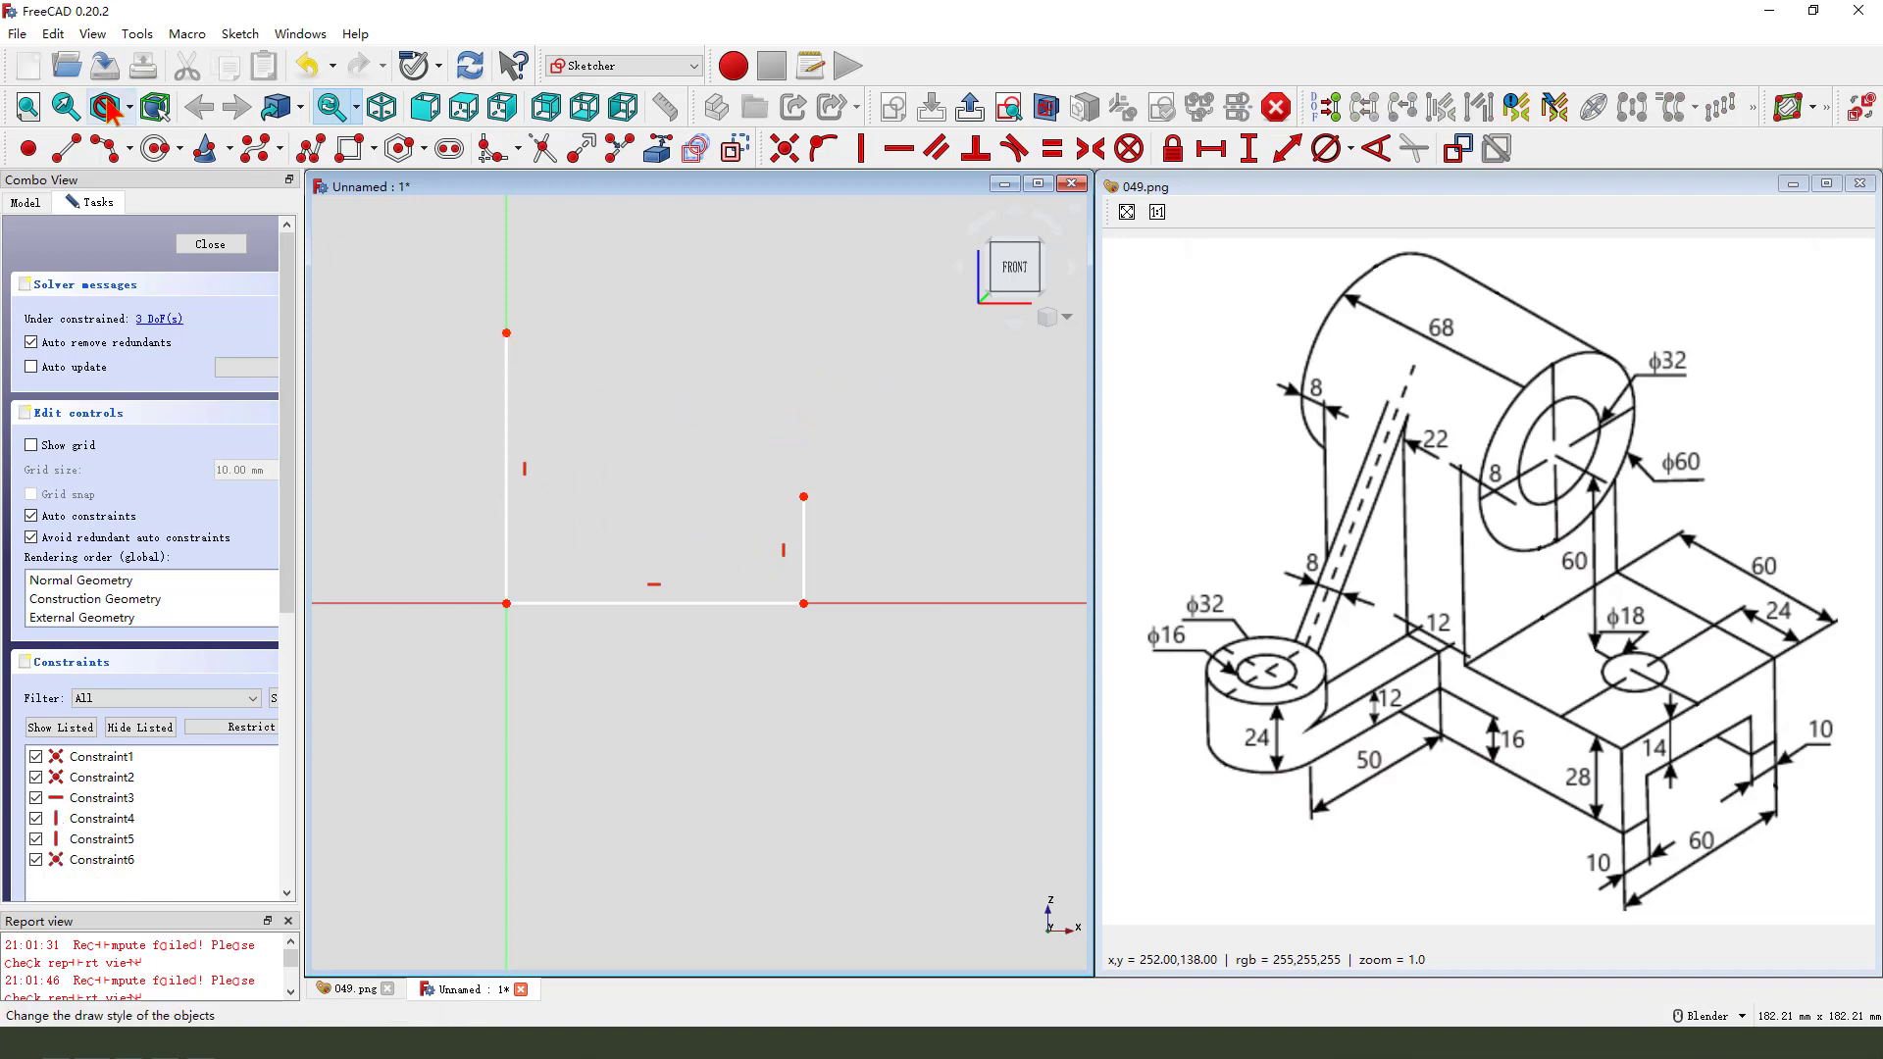
- Close the profile into an L shape with a polyline joining both vertical edges' upper ends, and constrain the slanted closing edge horizontal
{"action": "left_click", "coordinate": [311, 148]}
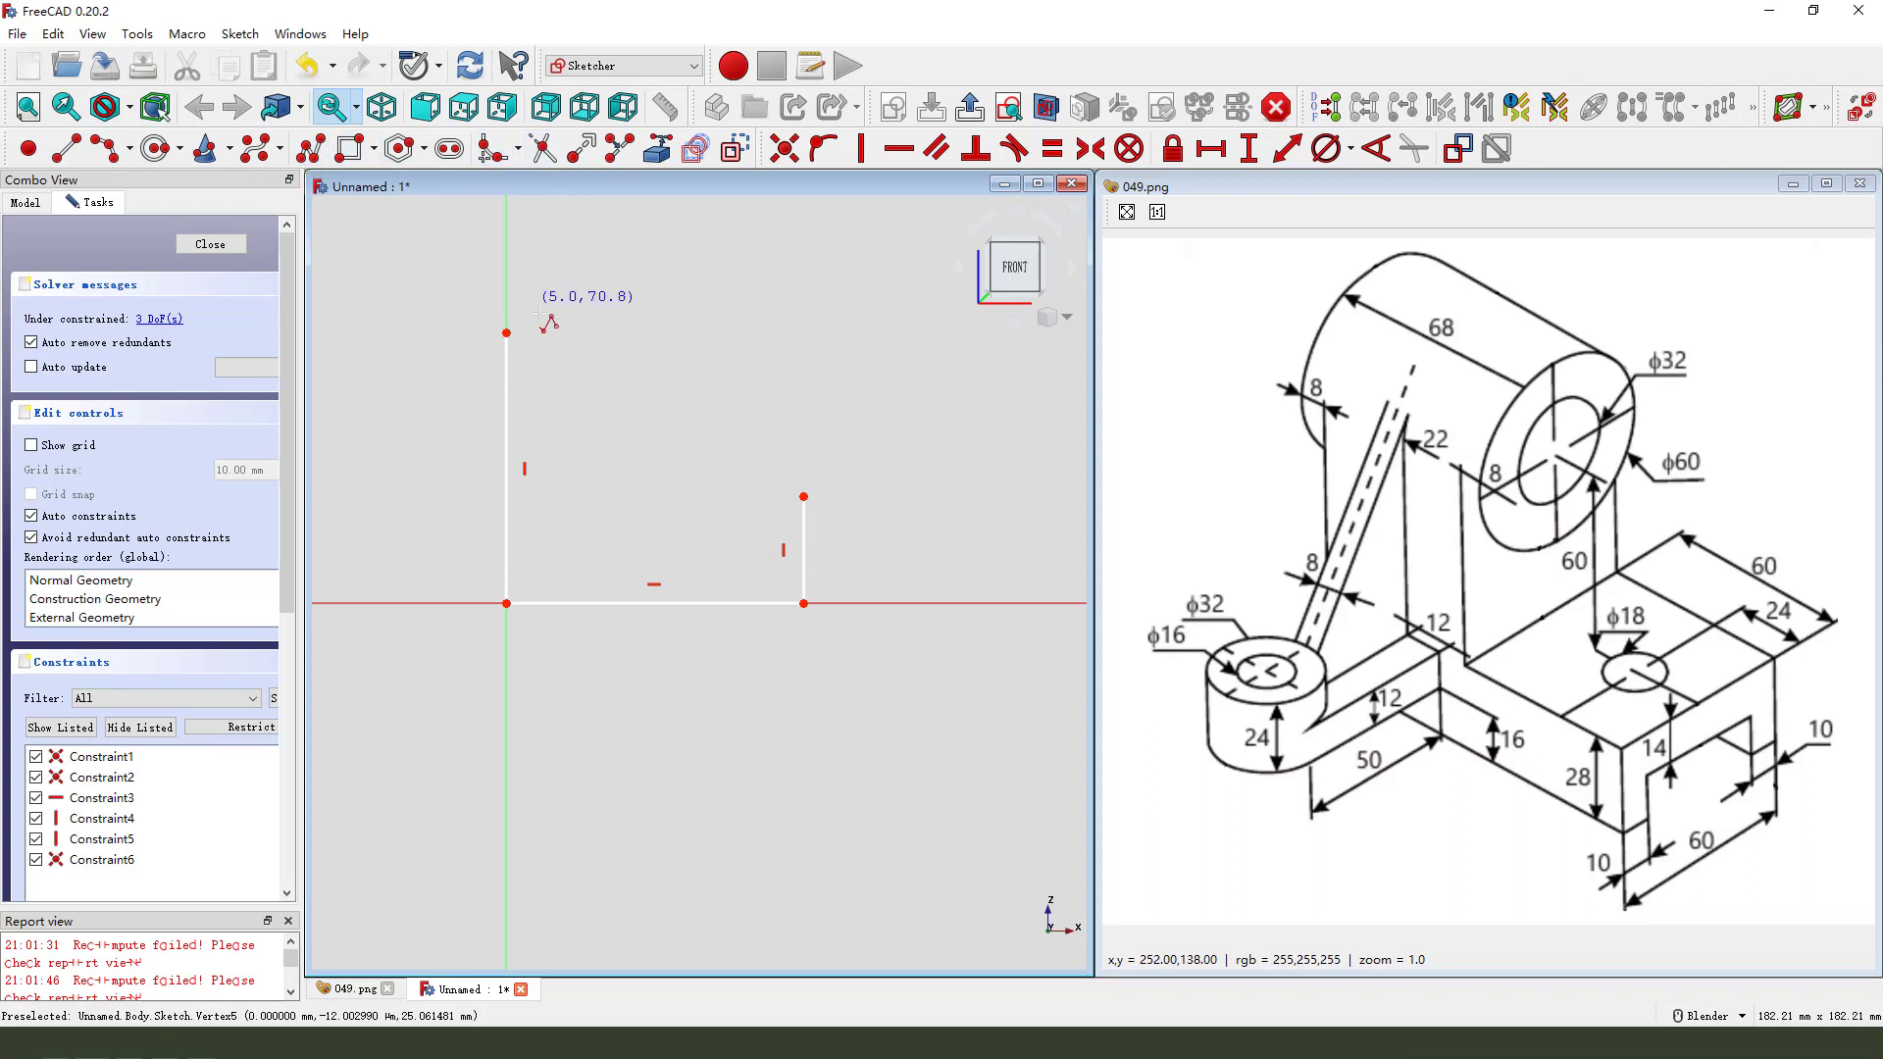
{"action": "left_click", "coordinate": [505, 334]}
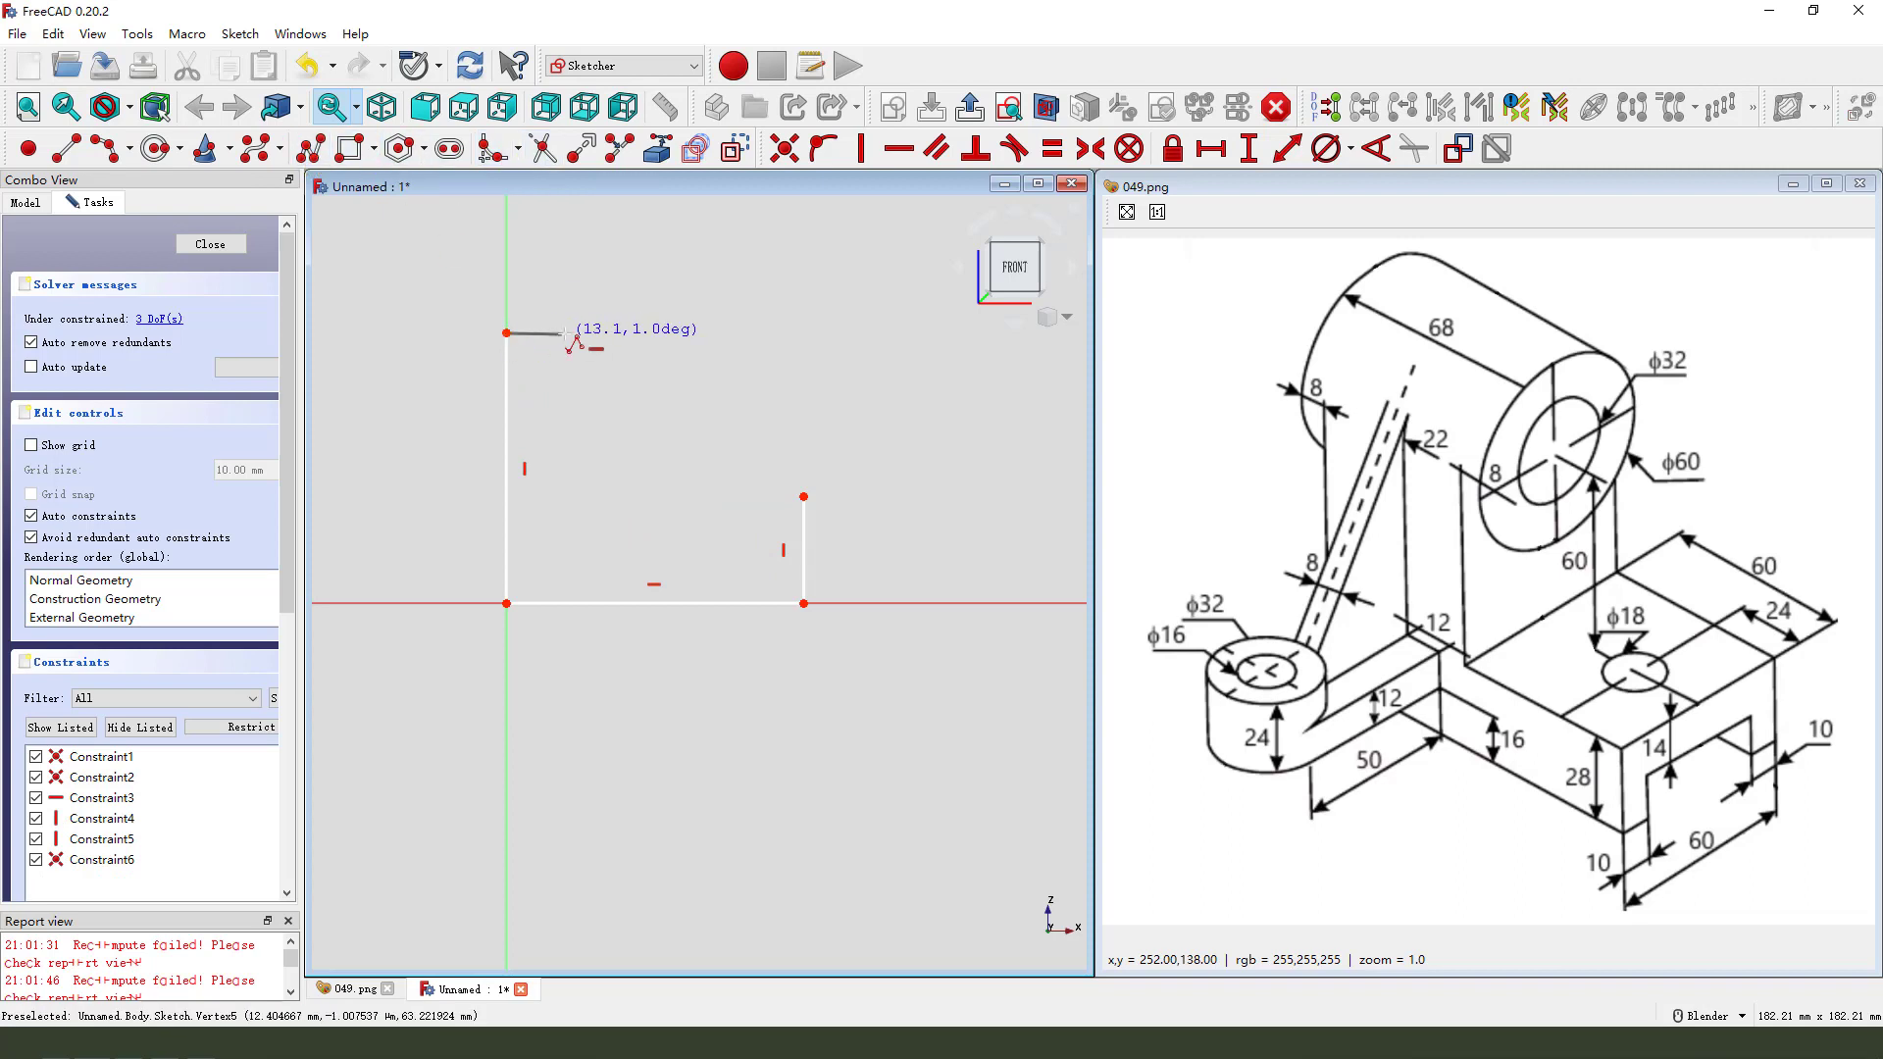
{"action": "left_click", "coordinate": [615, 333]}
{"action": "left_click", "coordinate": [615, 483]}
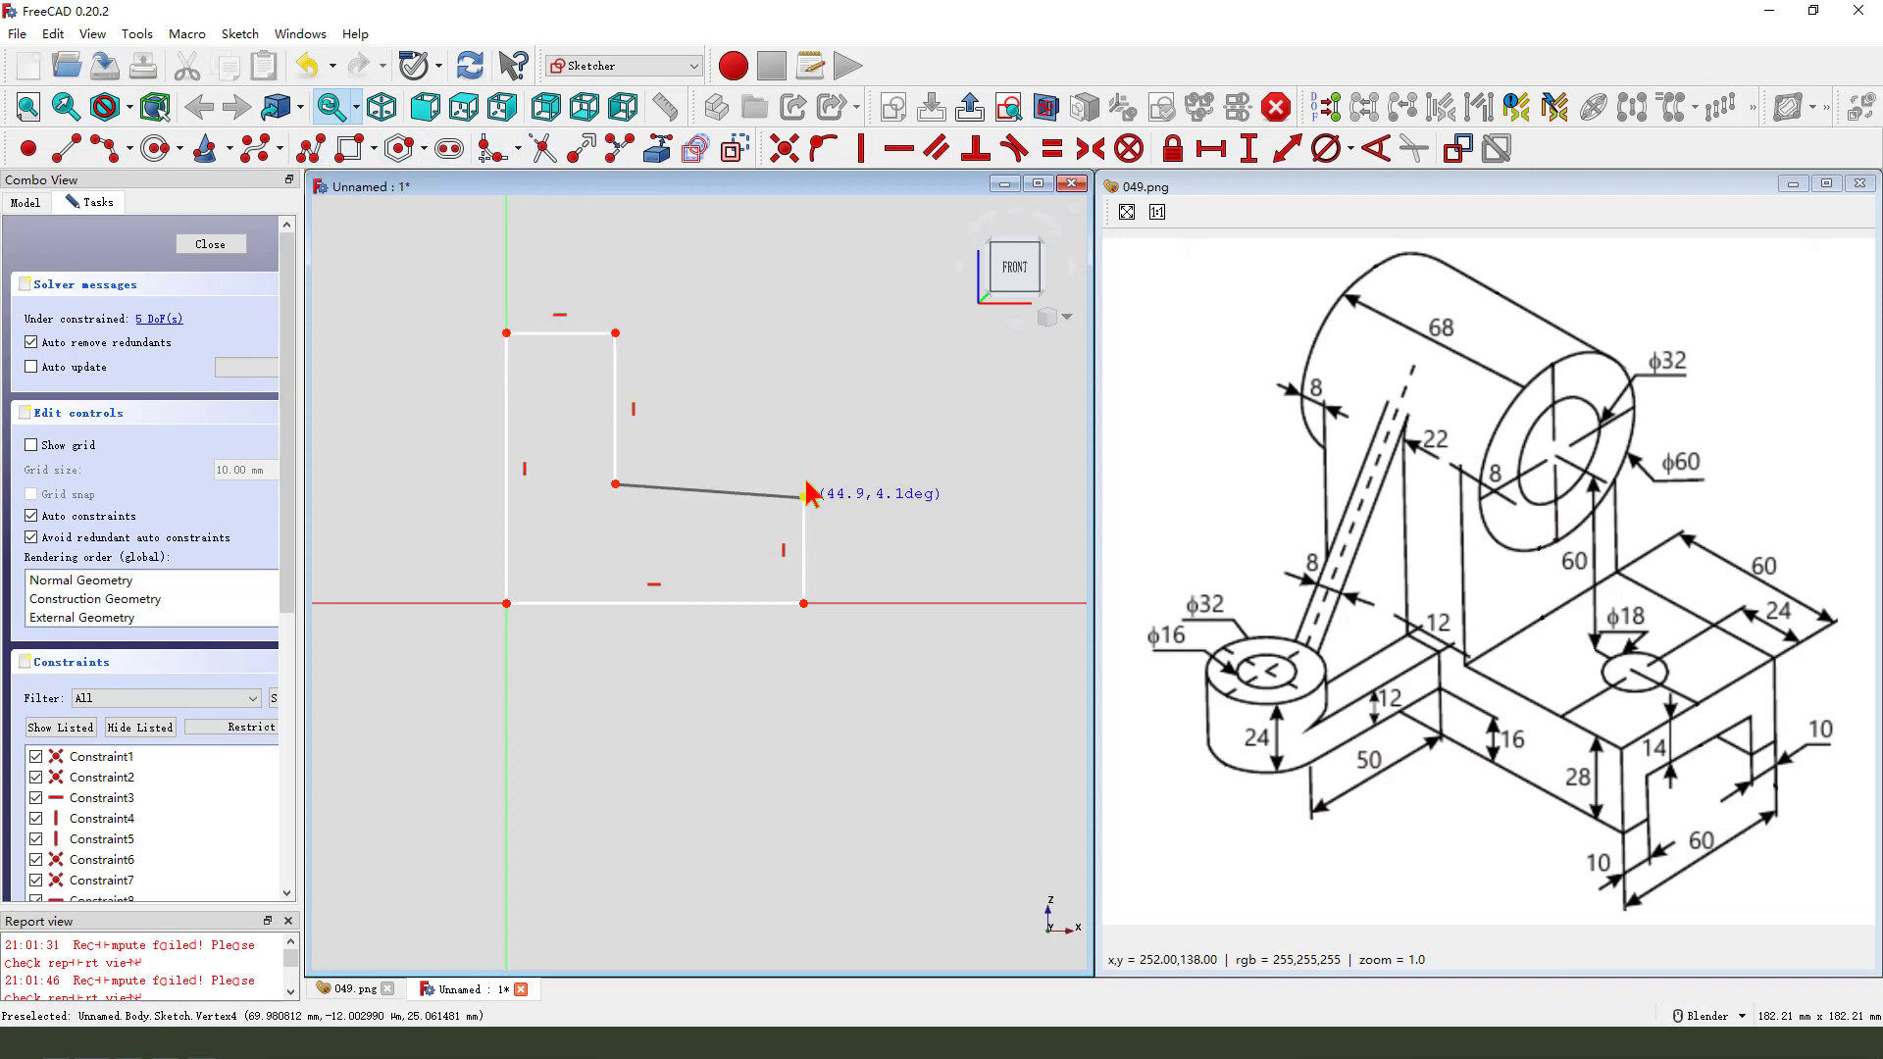
{"action": "left_click", "coordinate": [804, 497]}
{"action": "right_click", "coordinate": [814, 437]}
{"action": "left_click", "coordinate": [701, 492]}
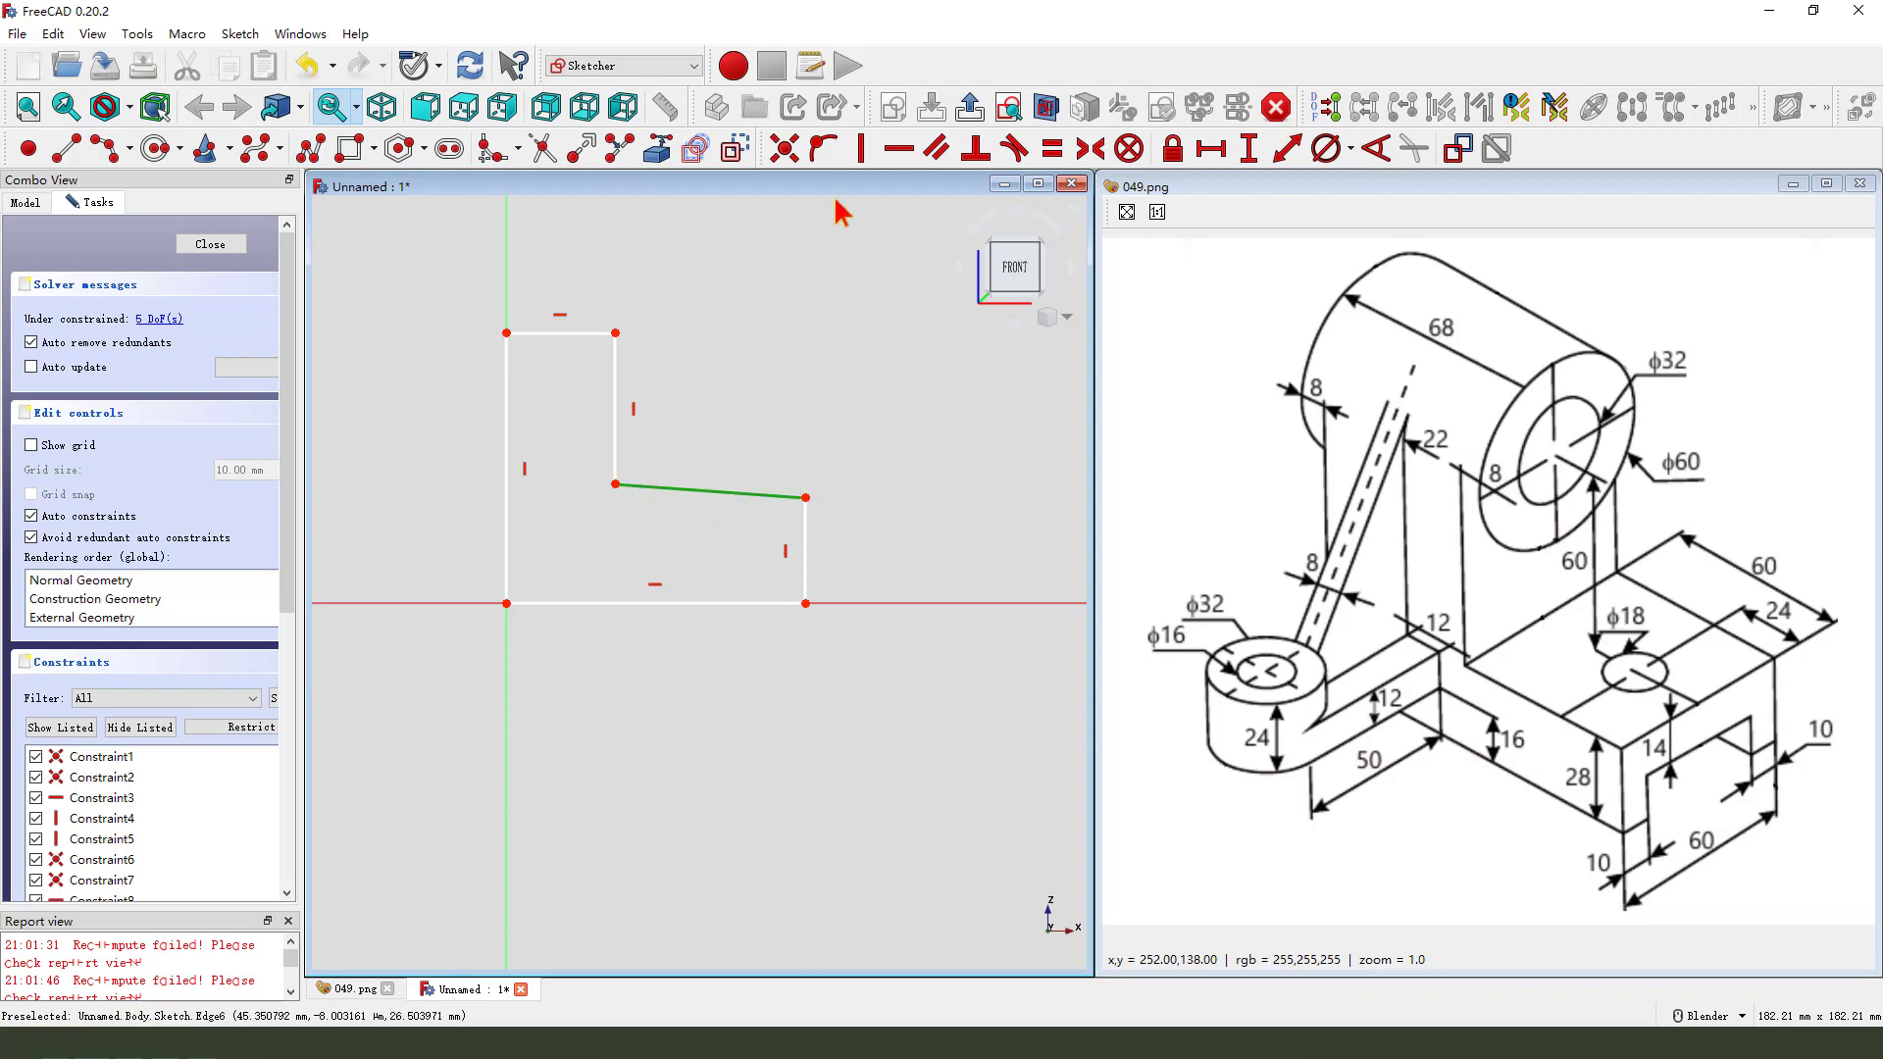
{"action": "left_click", "coordinate": [899, 148]}
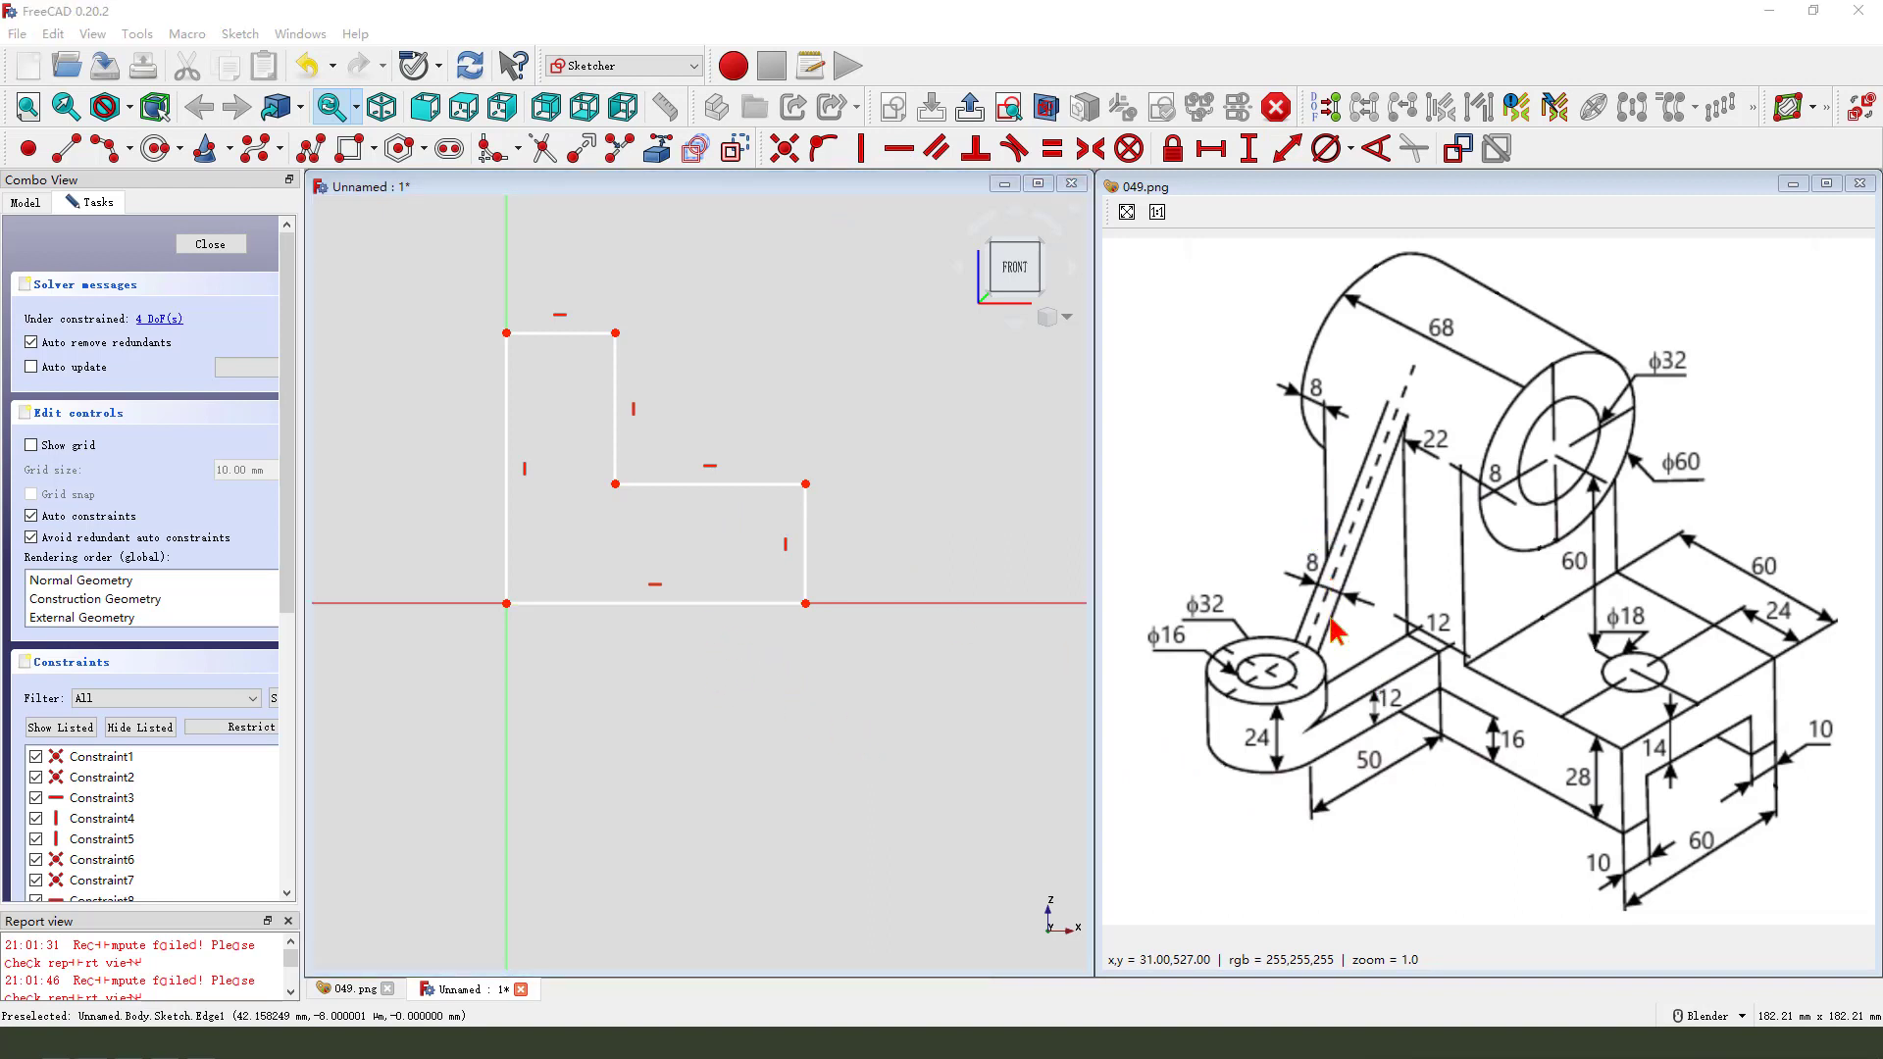
- Examine the reference drawing for the dimensions that make up the profile's base length and upper width
{"action": "mouse_move", "coordinate": [1330, 576]}
{"action": "left_mouse_down"}
{"action": "mouse_move", "coordinate": [1329, 730]}
{"action": "mouse_move", "coordinate": [1657, 845]}
{"action": "mouse_move", "coordinate": [1613, 894]}
{"action": "left_mouse_up"}
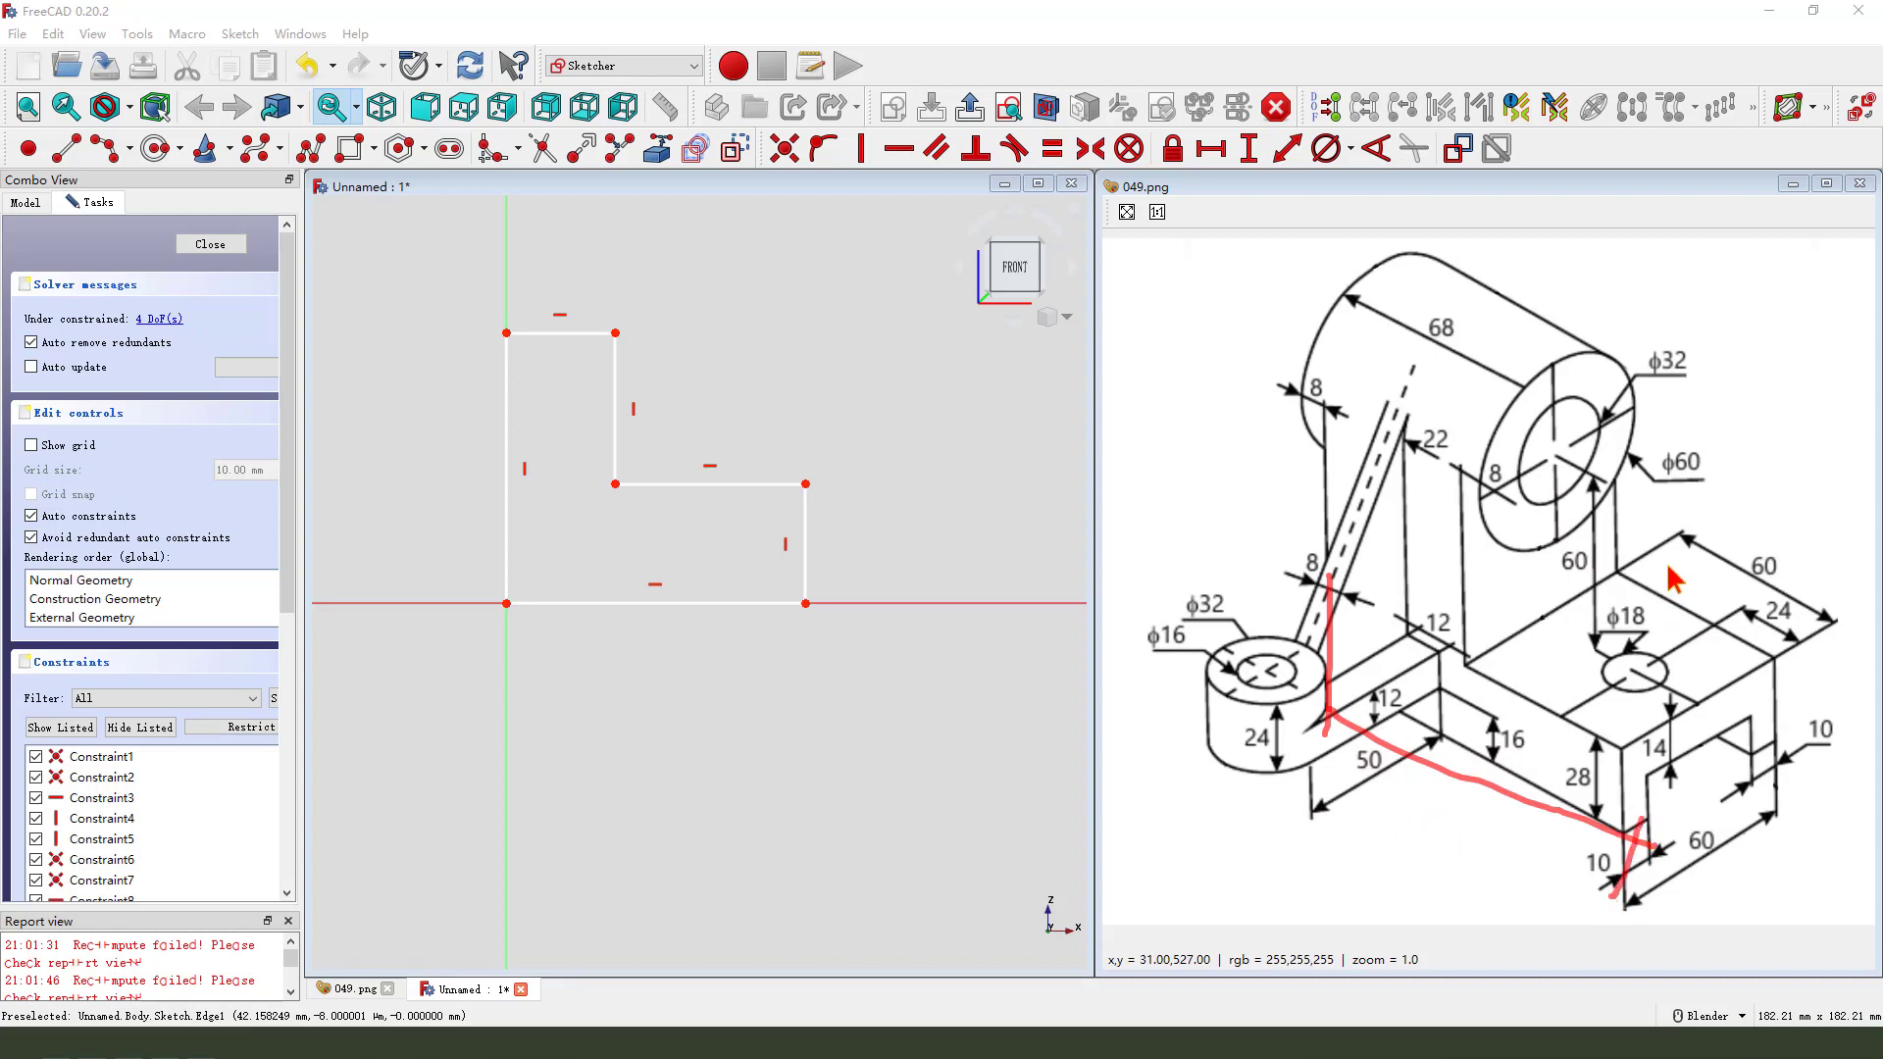
{"action": "mouse_move", "coordinate": [1749, 532]}
{"action": "left_mouse_down"}
{"action": "mouse_move", "coordinate": [1815, 580]}
{"action": "mouse_move", "coordinate": [1760, 554]}
{"action": "left_mouse_up"}
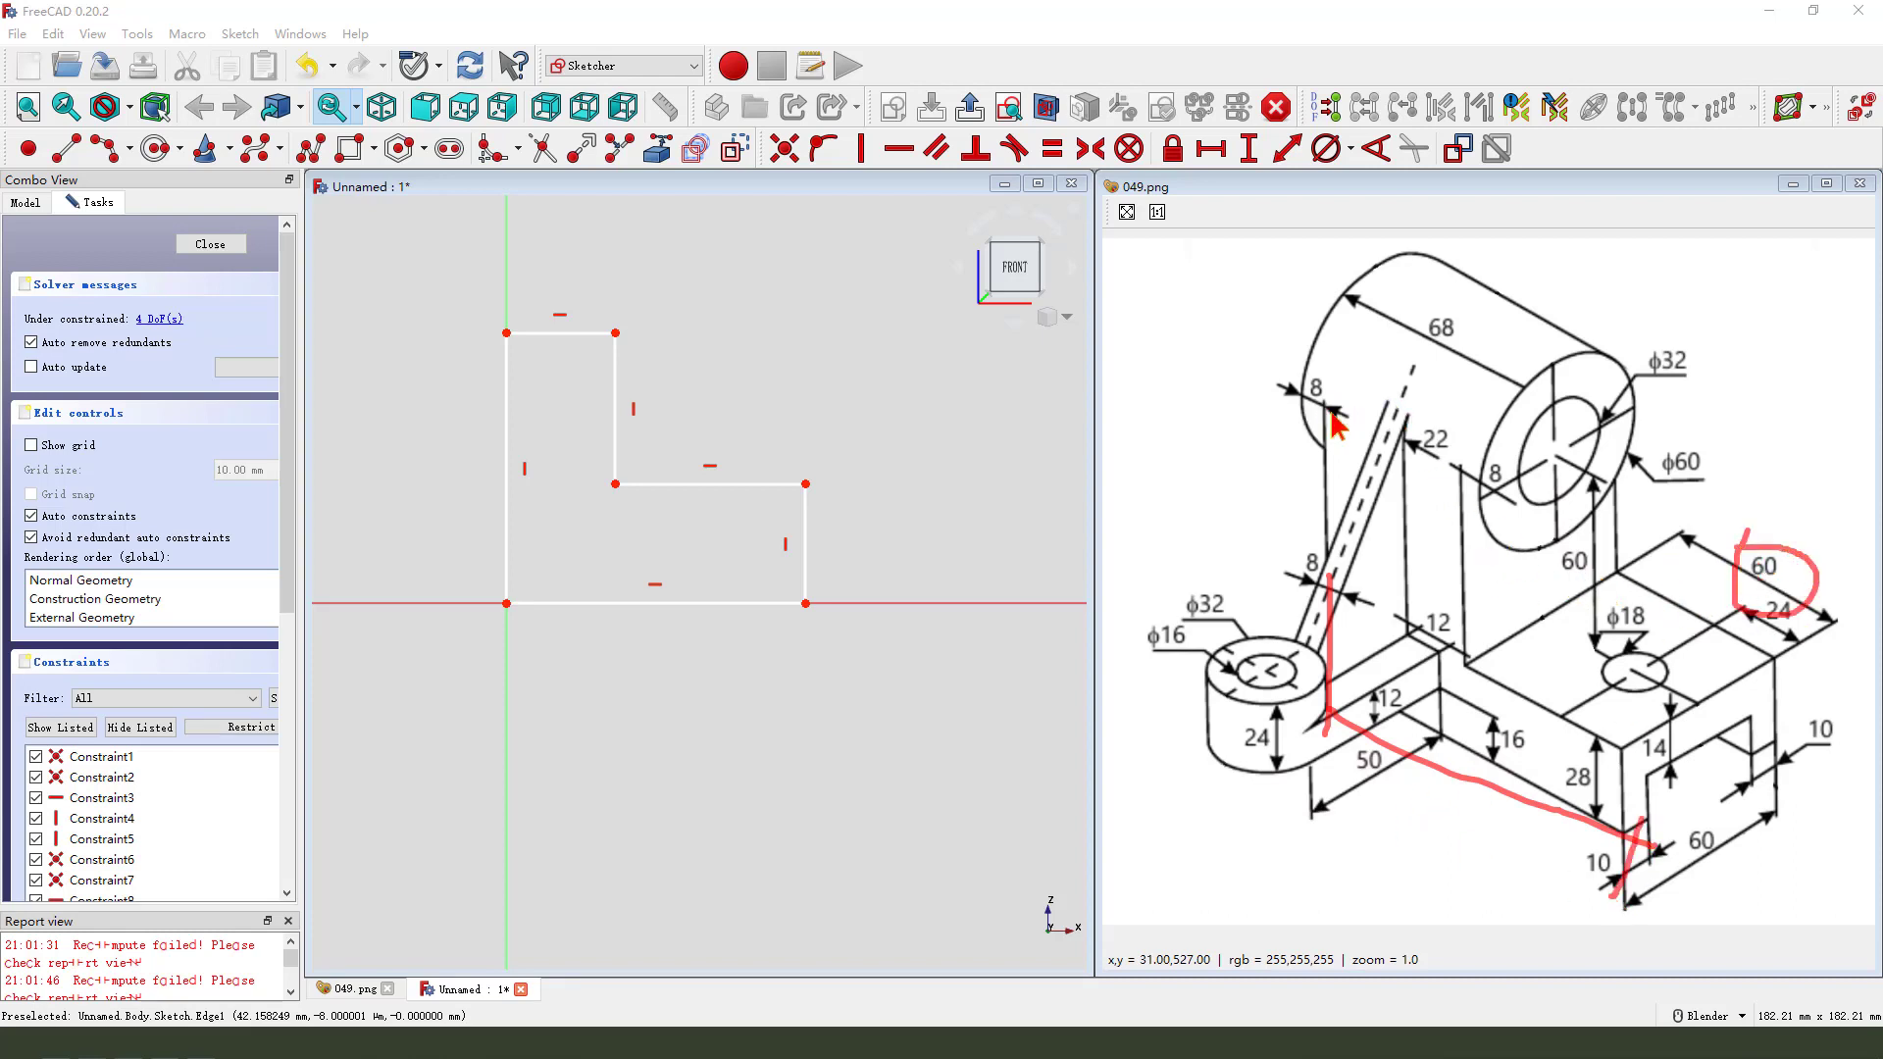
{"action": "mouse_move", "coordinate": [1331, 414]}
{"action": "left_mouse_down"}
{"action": "mouse_move", "coordinate": [1459, 459]}
{"action": "mouse_move", "coordinate": [1439, 483]}
{"action": "left_mouse_up"}
{"action": "left_click_drag", "start_coordinate": [1336, 424], "coordinate": [1361, 456]}
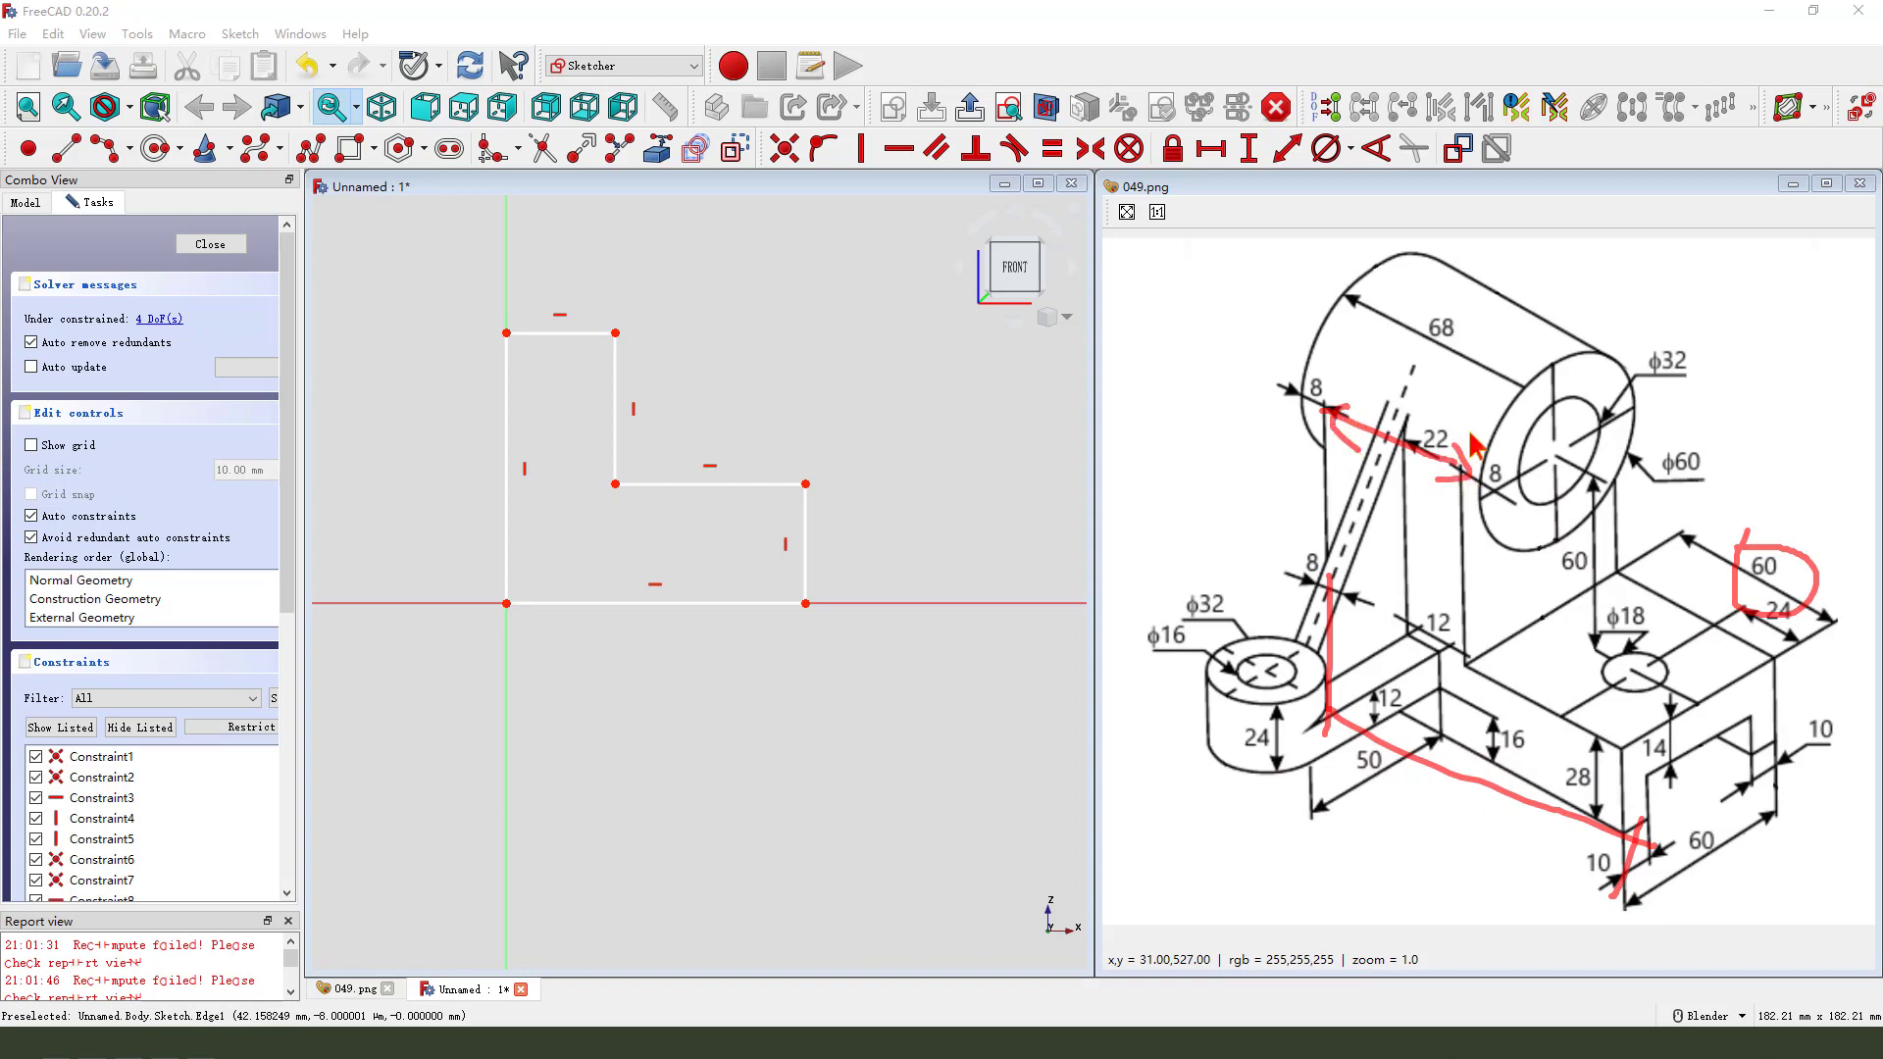
{"action": "left_click_drag", "start_coordinate": [1483, 459], "coordinate": [1508, 486]}
{"action": "mouse_move", "coordinate": [1304, 388]}
{"action": "left_mouse_down"}
{"action": "mouse_move", "coordinate": [1334, 385]}
{"action": "mouse_move", "coordinate": [1309, 397]}
{"action": "left_mouse_up"}
{"action": "left_click_drag", "start_coordinate": [1434, 327], "coordinate": [1432, 336]}
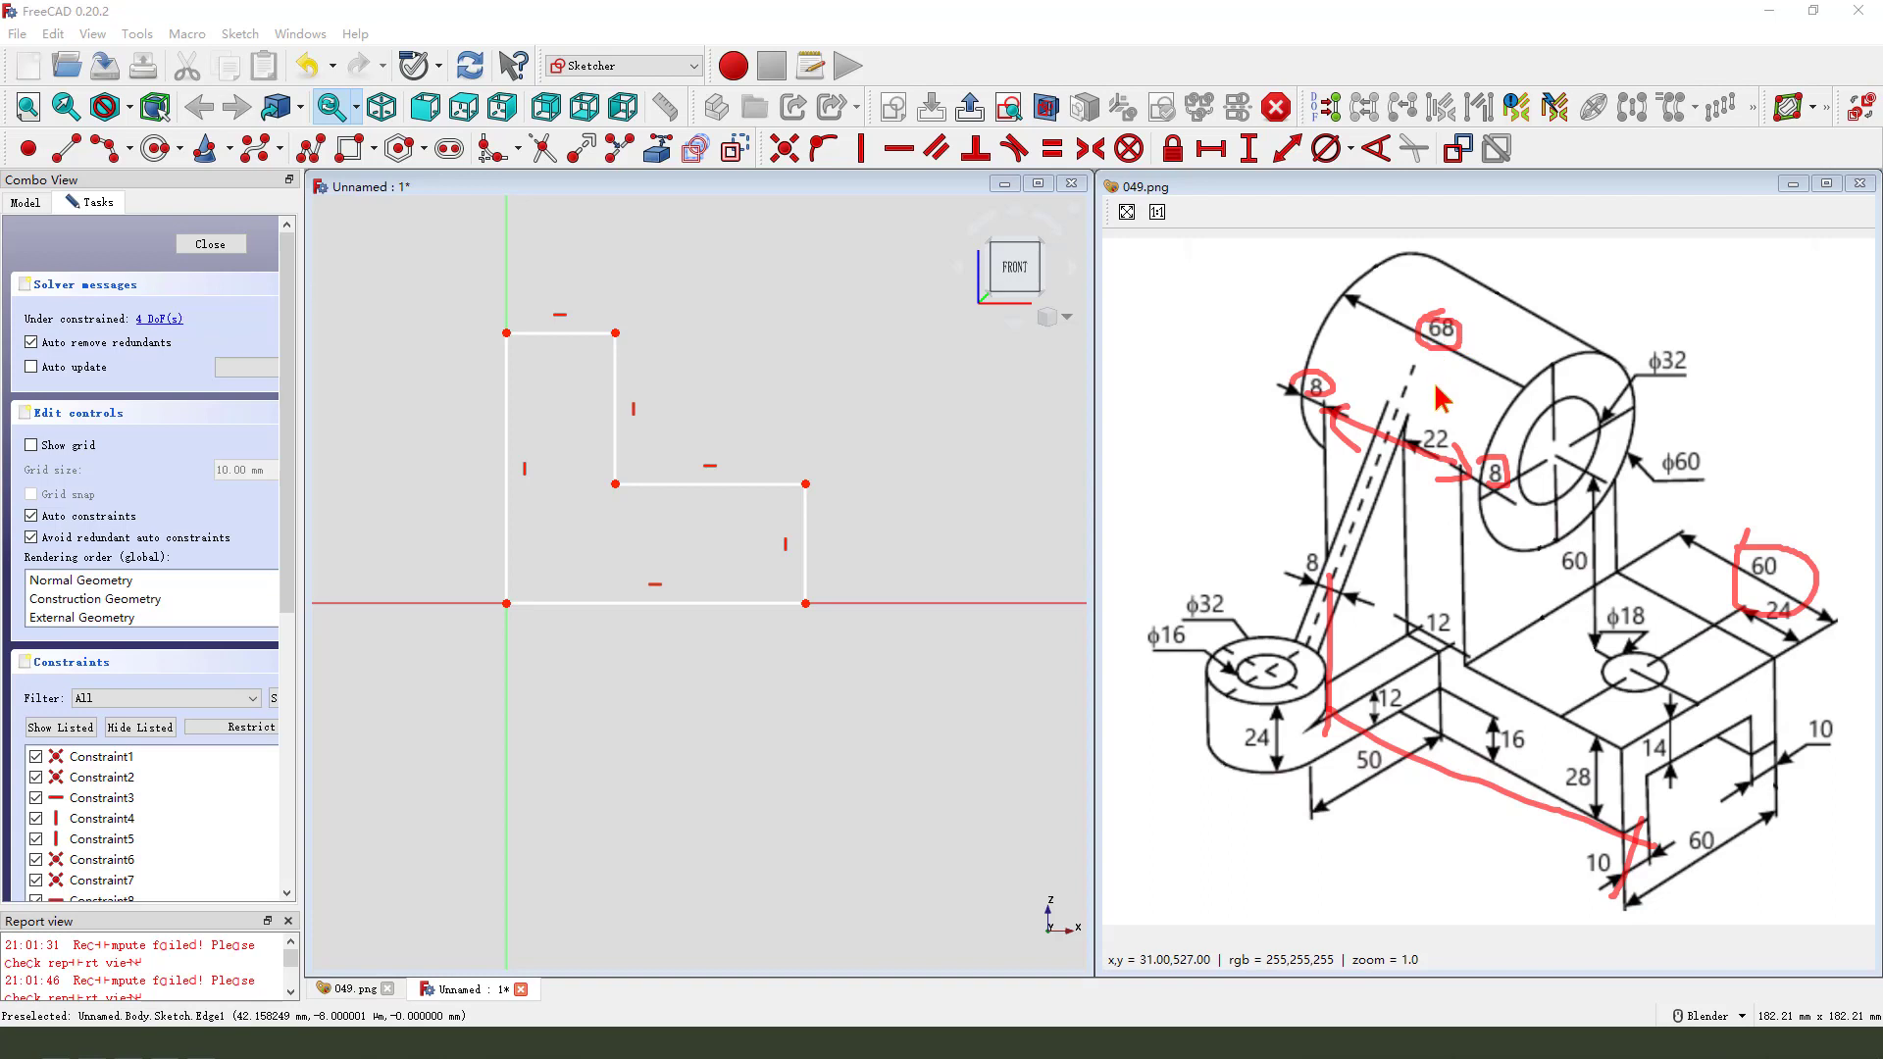
- Constrain the profile's bottom edge to a horizontal length of 60+52 mm and place the dimension below the profile
{"action": "left_click", "coordinate": [657, 603]}
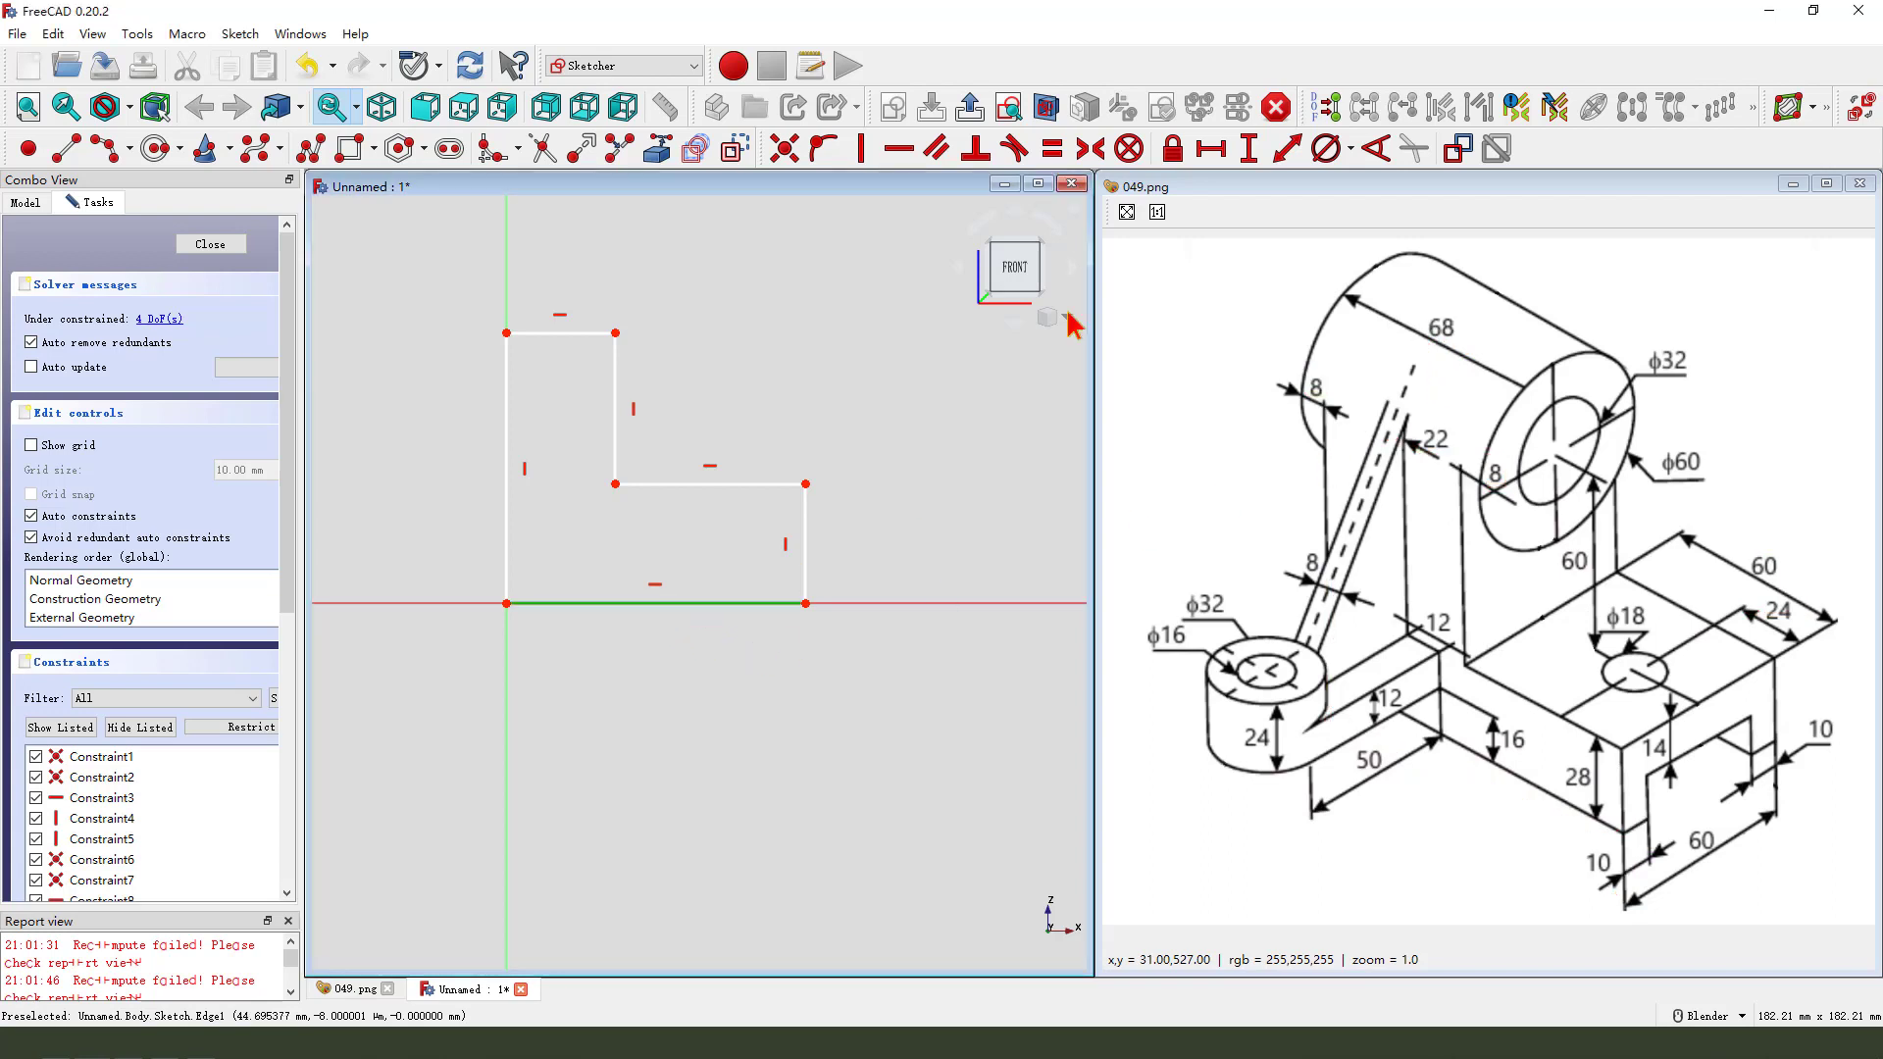
{"action": "left_click", "coordinate": [1211, 148]}
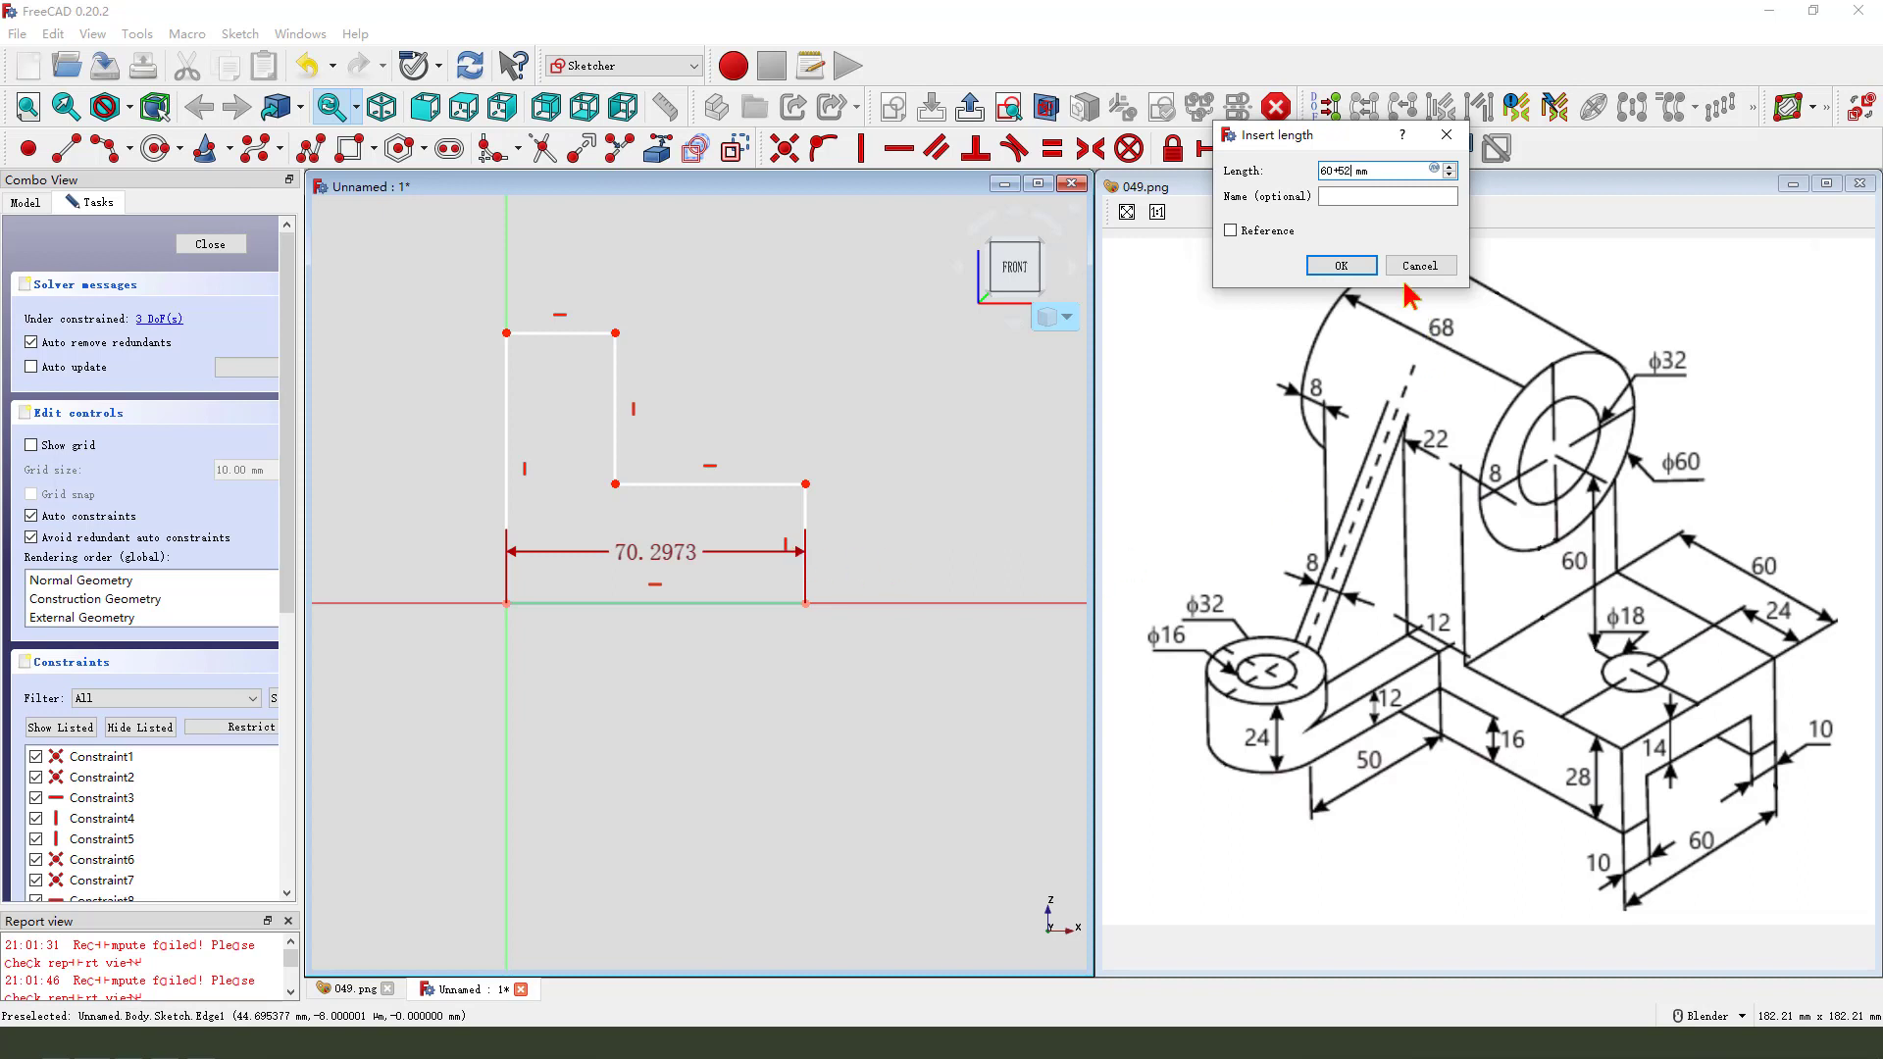
{"action": "left_click", "coordinate": [1340, 265]}
{"action": "scroll", "coordinate": [633, 691], "scroll_direction": "down", "scroll_amount": 2}
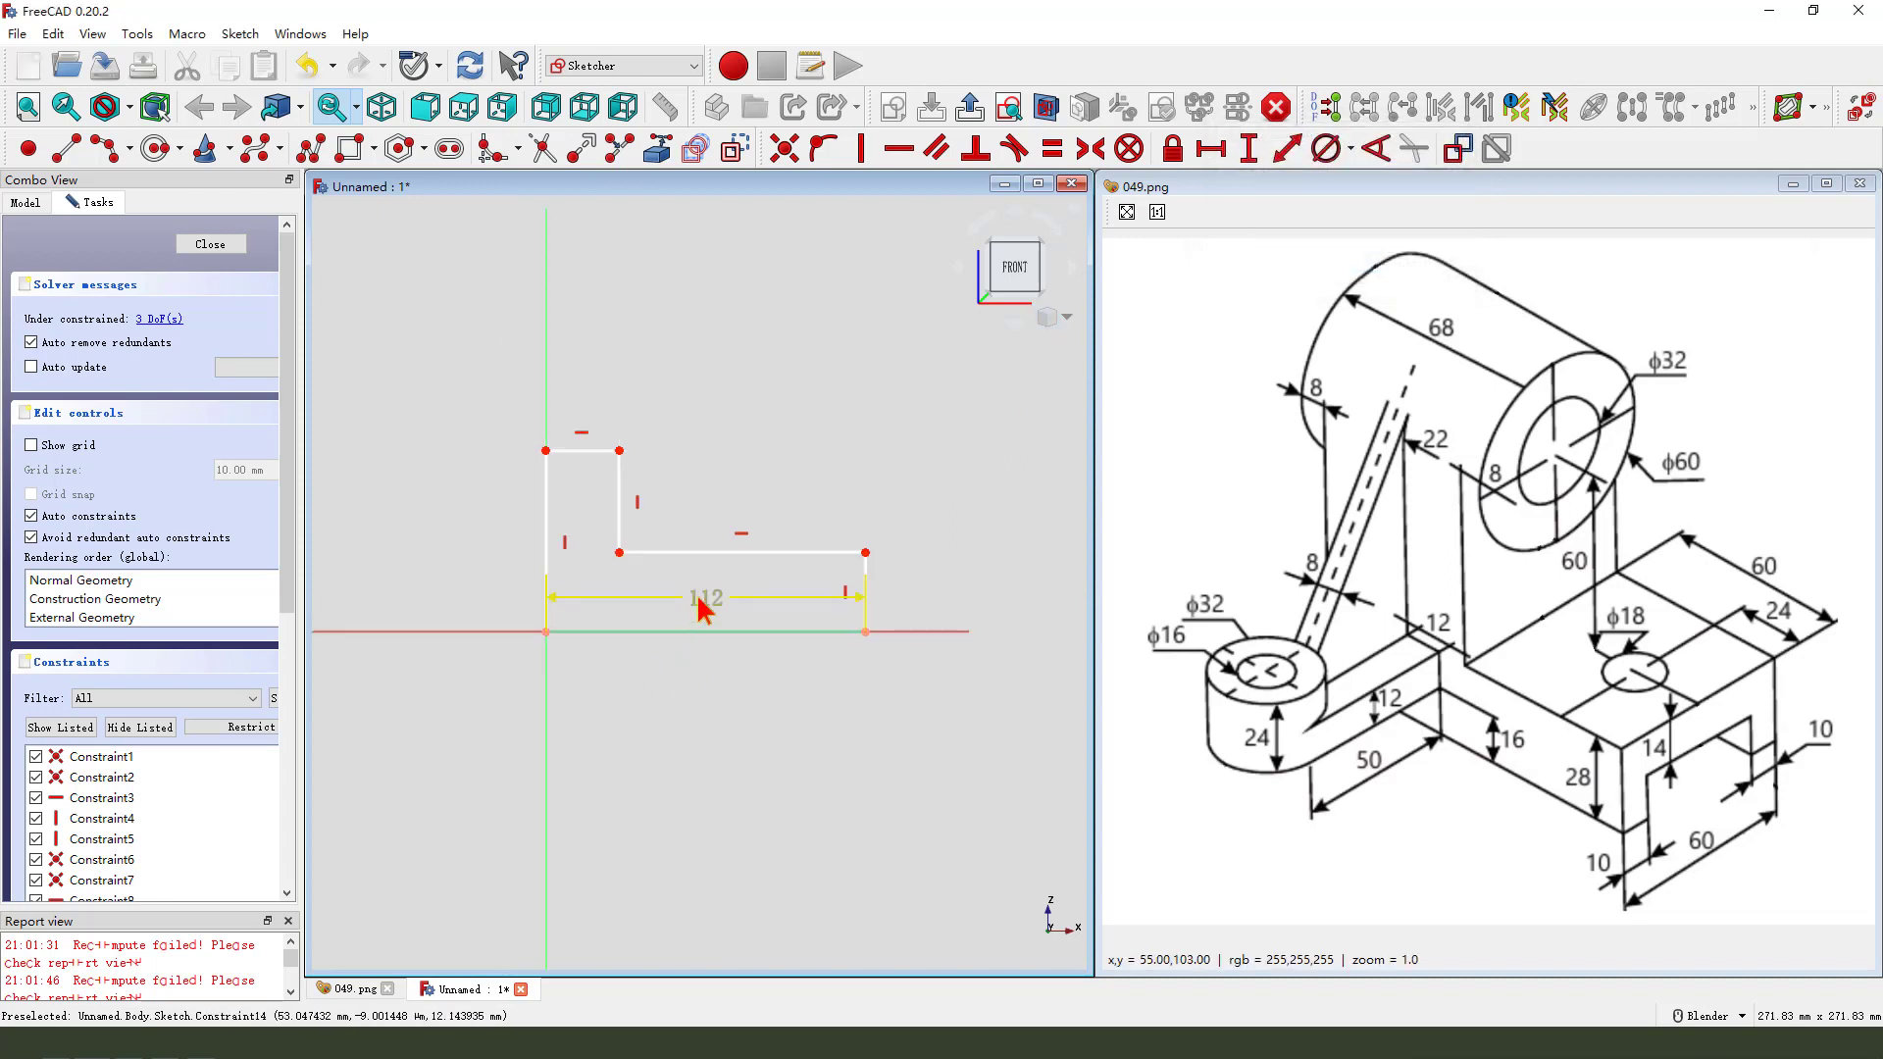
{"action": "left_click_drag", "start_coordinate": [703, 608], "coordinate": [710, 697]}
{"action": "scroll", "coordinate": [828, 544], "scroll_direction": "up", "scroll_amount": 1}
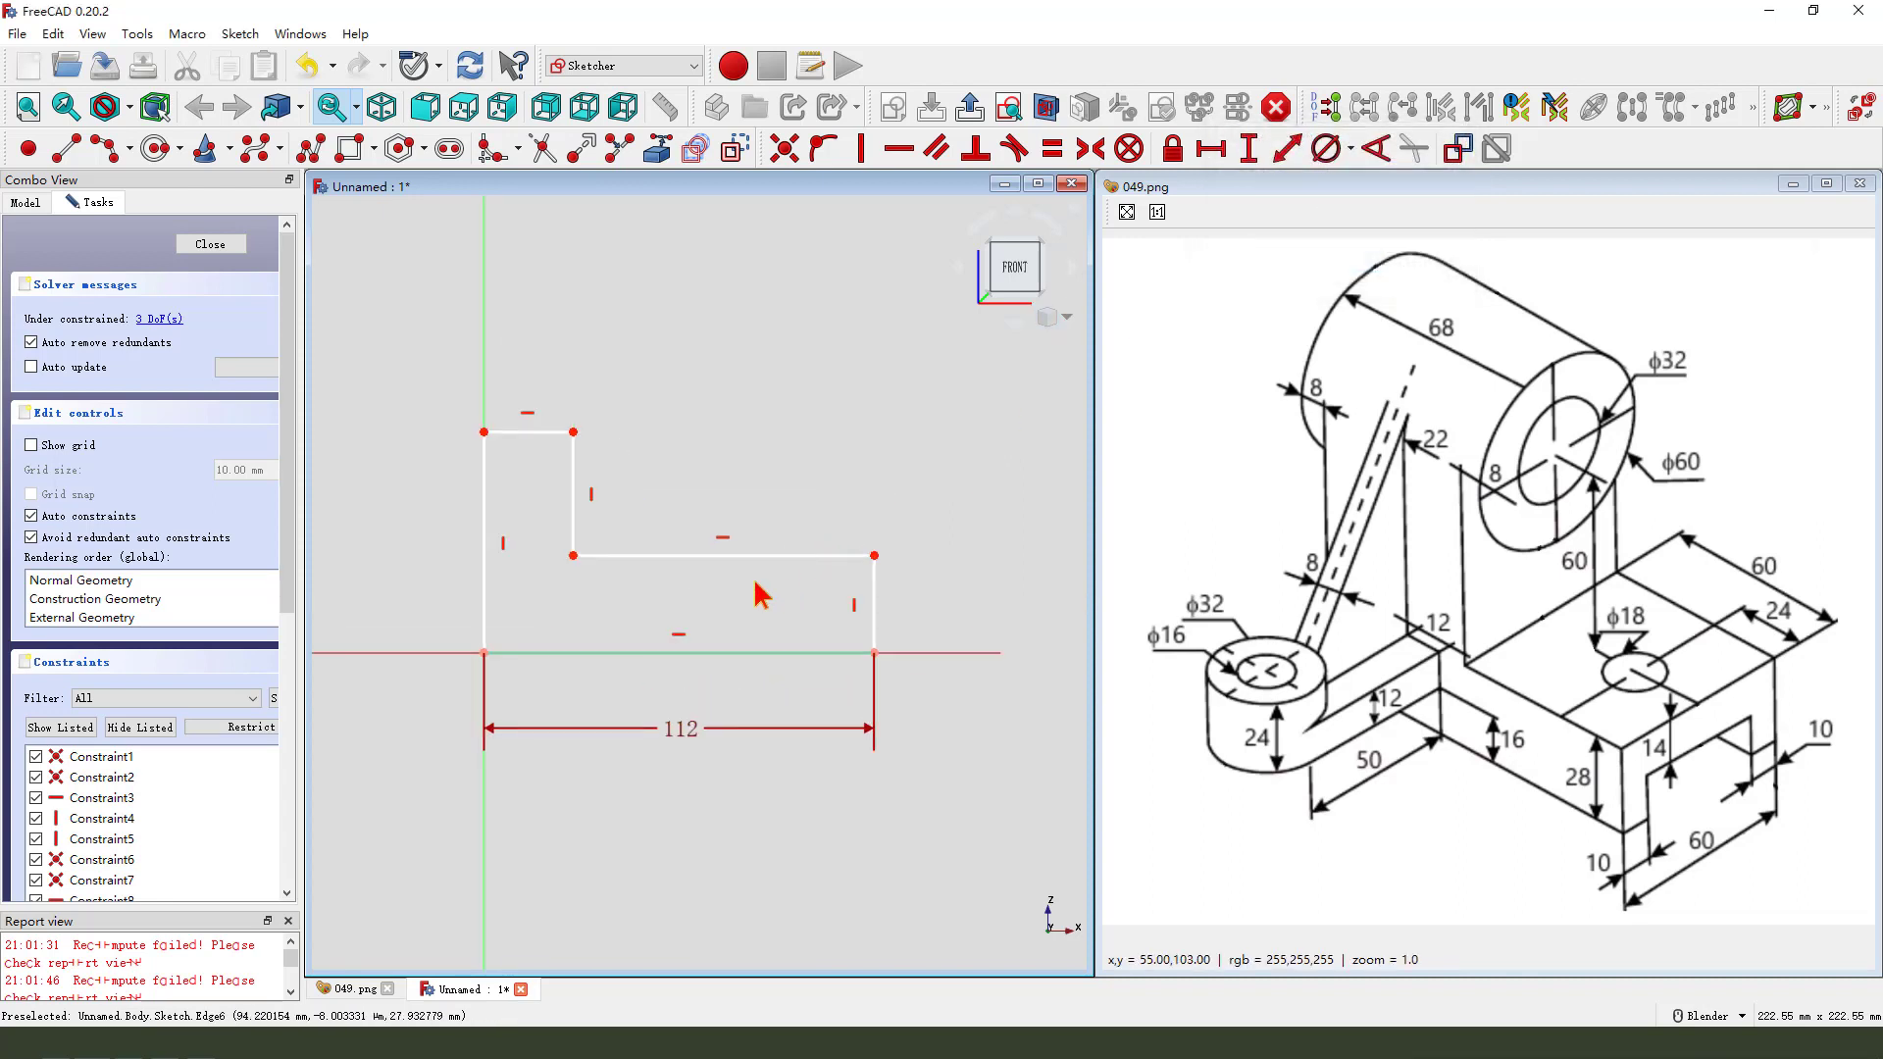
- Constrain the short right edge to a height of 28 mm and place the dimension outside the profile
{"action": "left_click_drag", "start_coordinate": [1557, 756], "coordinate": [1582, 761]}
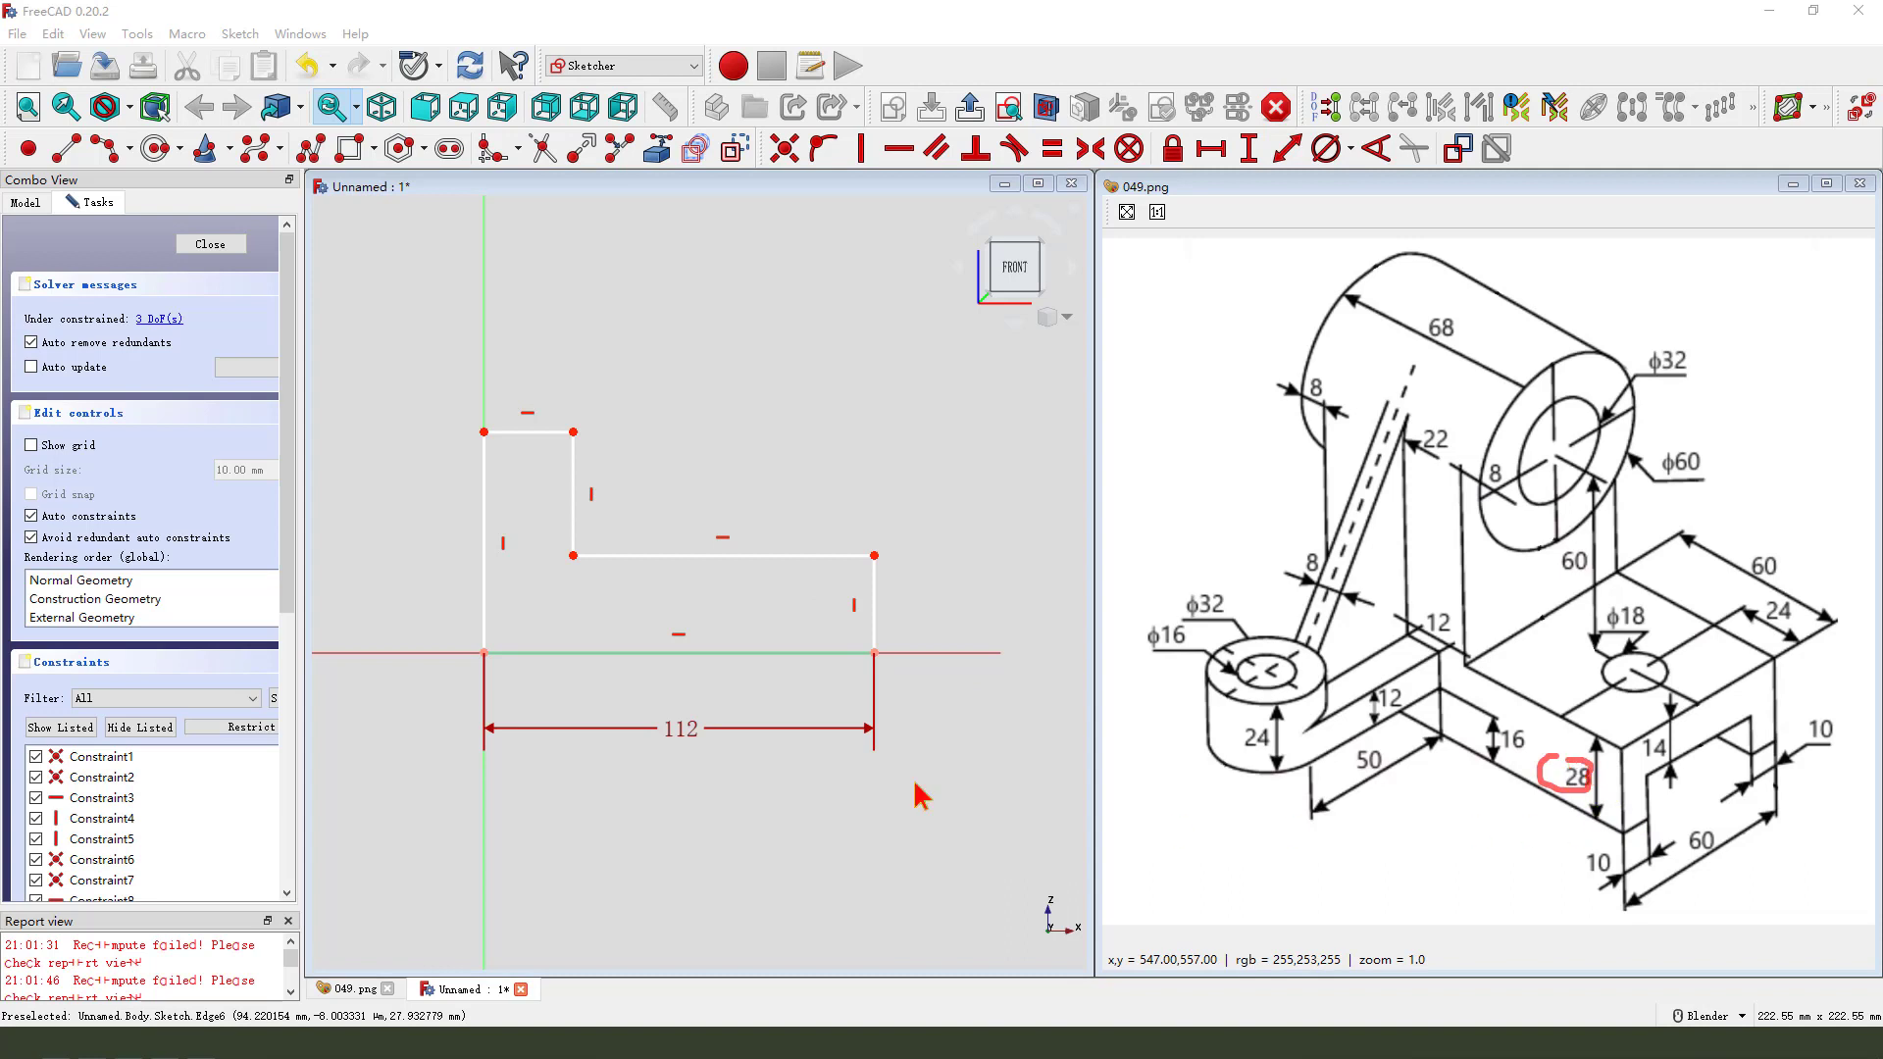
{"action": "left_click", "coordinate": [873, 592]}
{"action": "left_click", "coordinate": [1248, 149]}
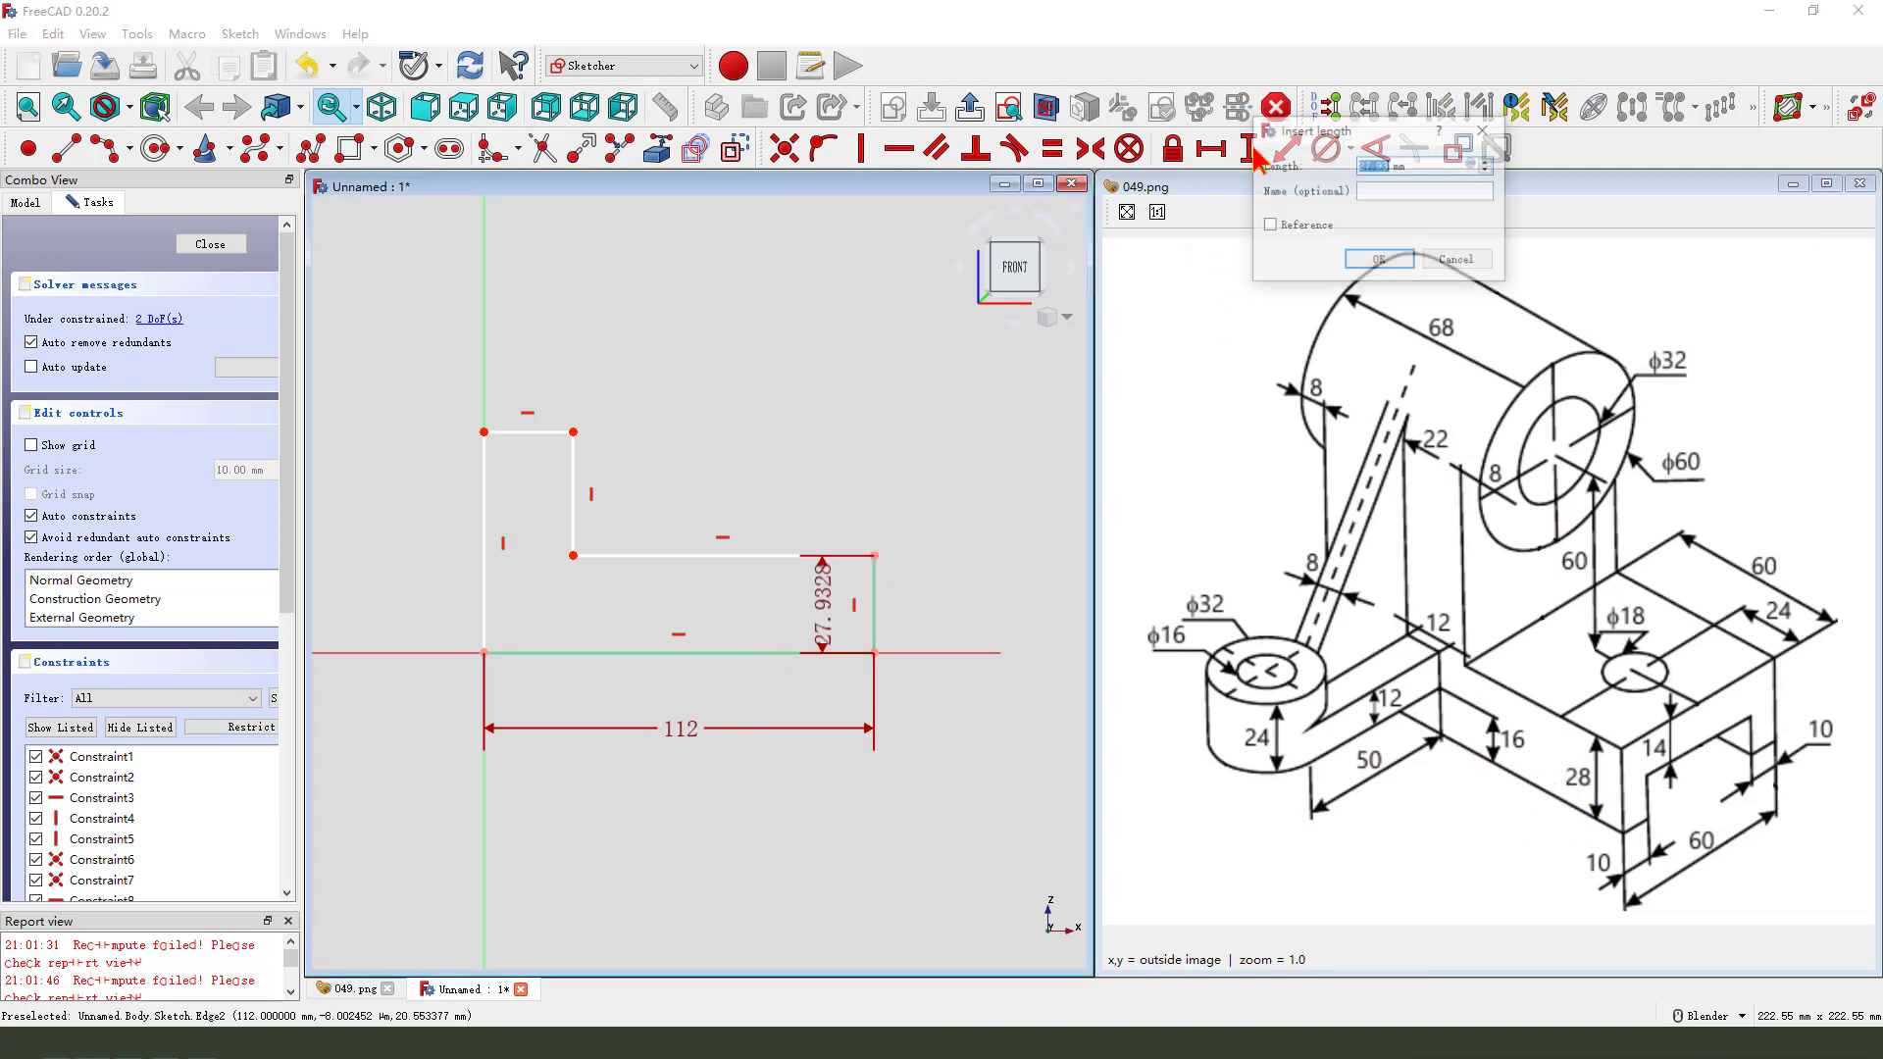
{"action": "key", "text": "Return"}
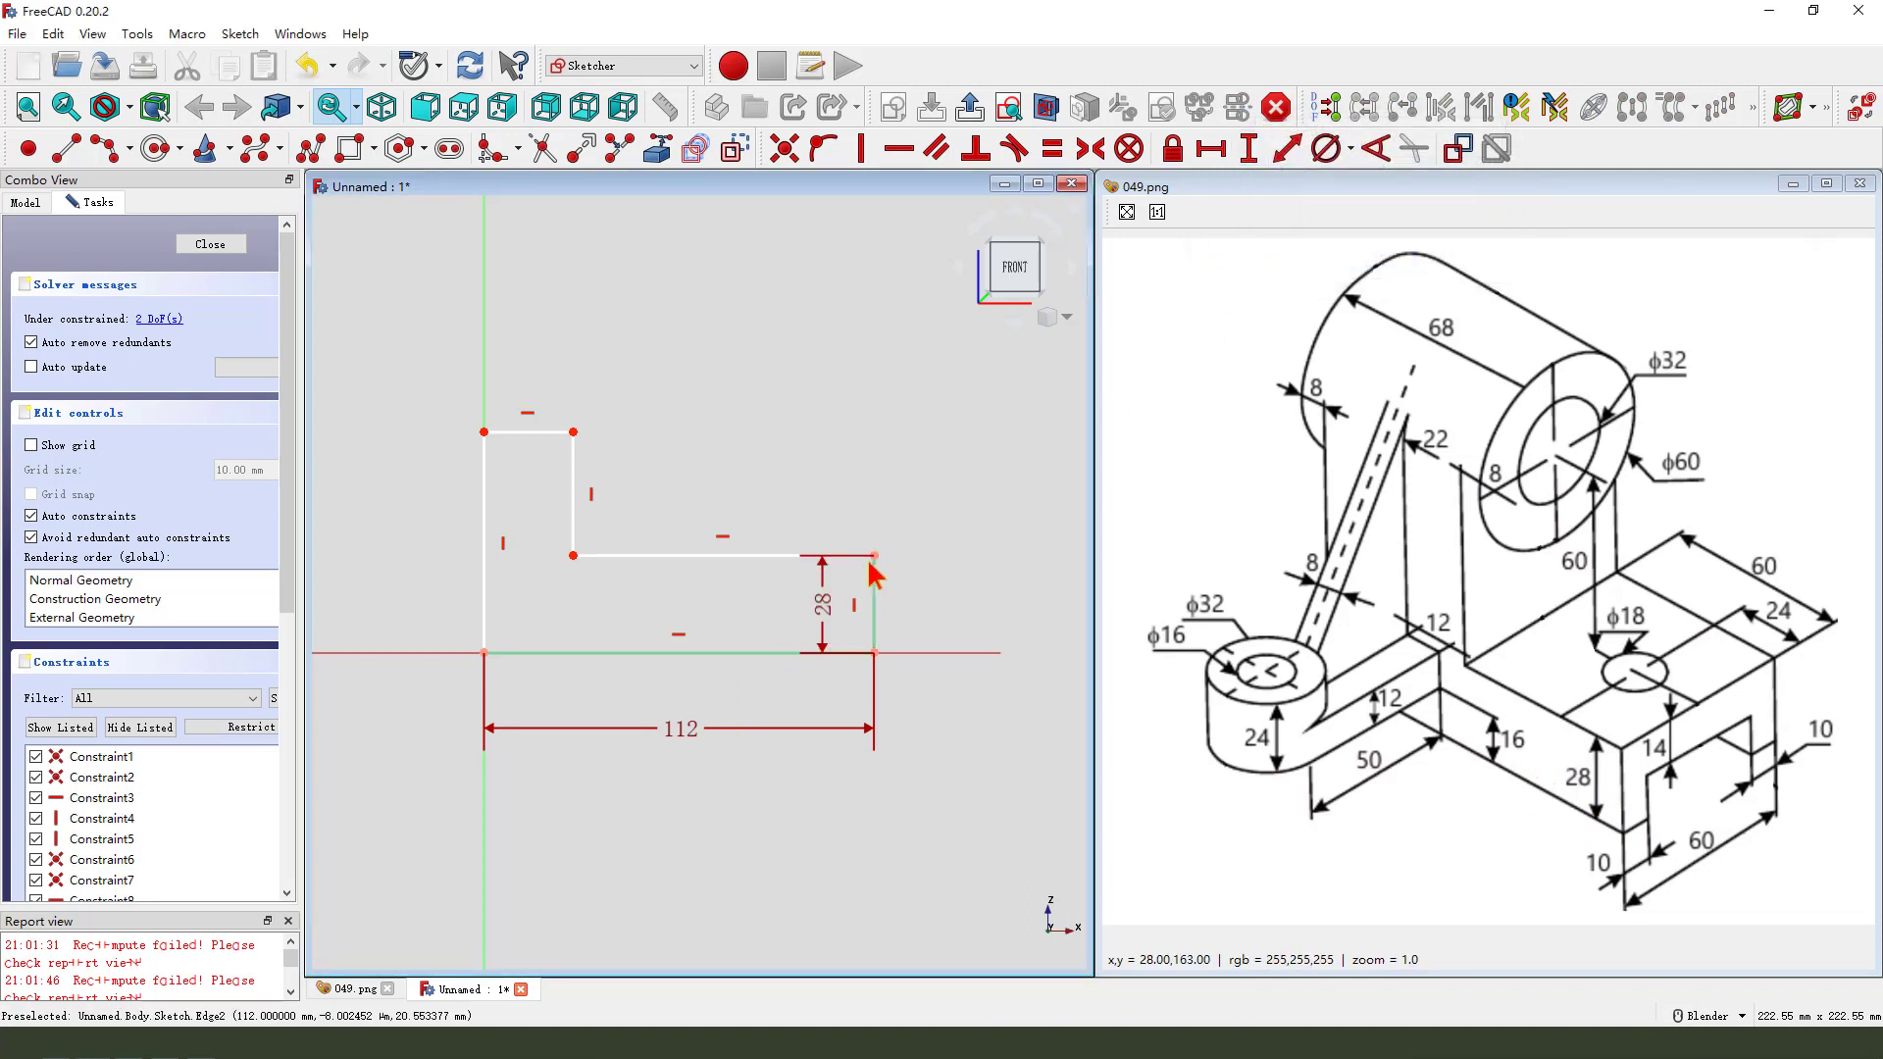
{"action": "left_click_drag", "start_coordinate": [828, 609], "coordinate": [958, 610]}
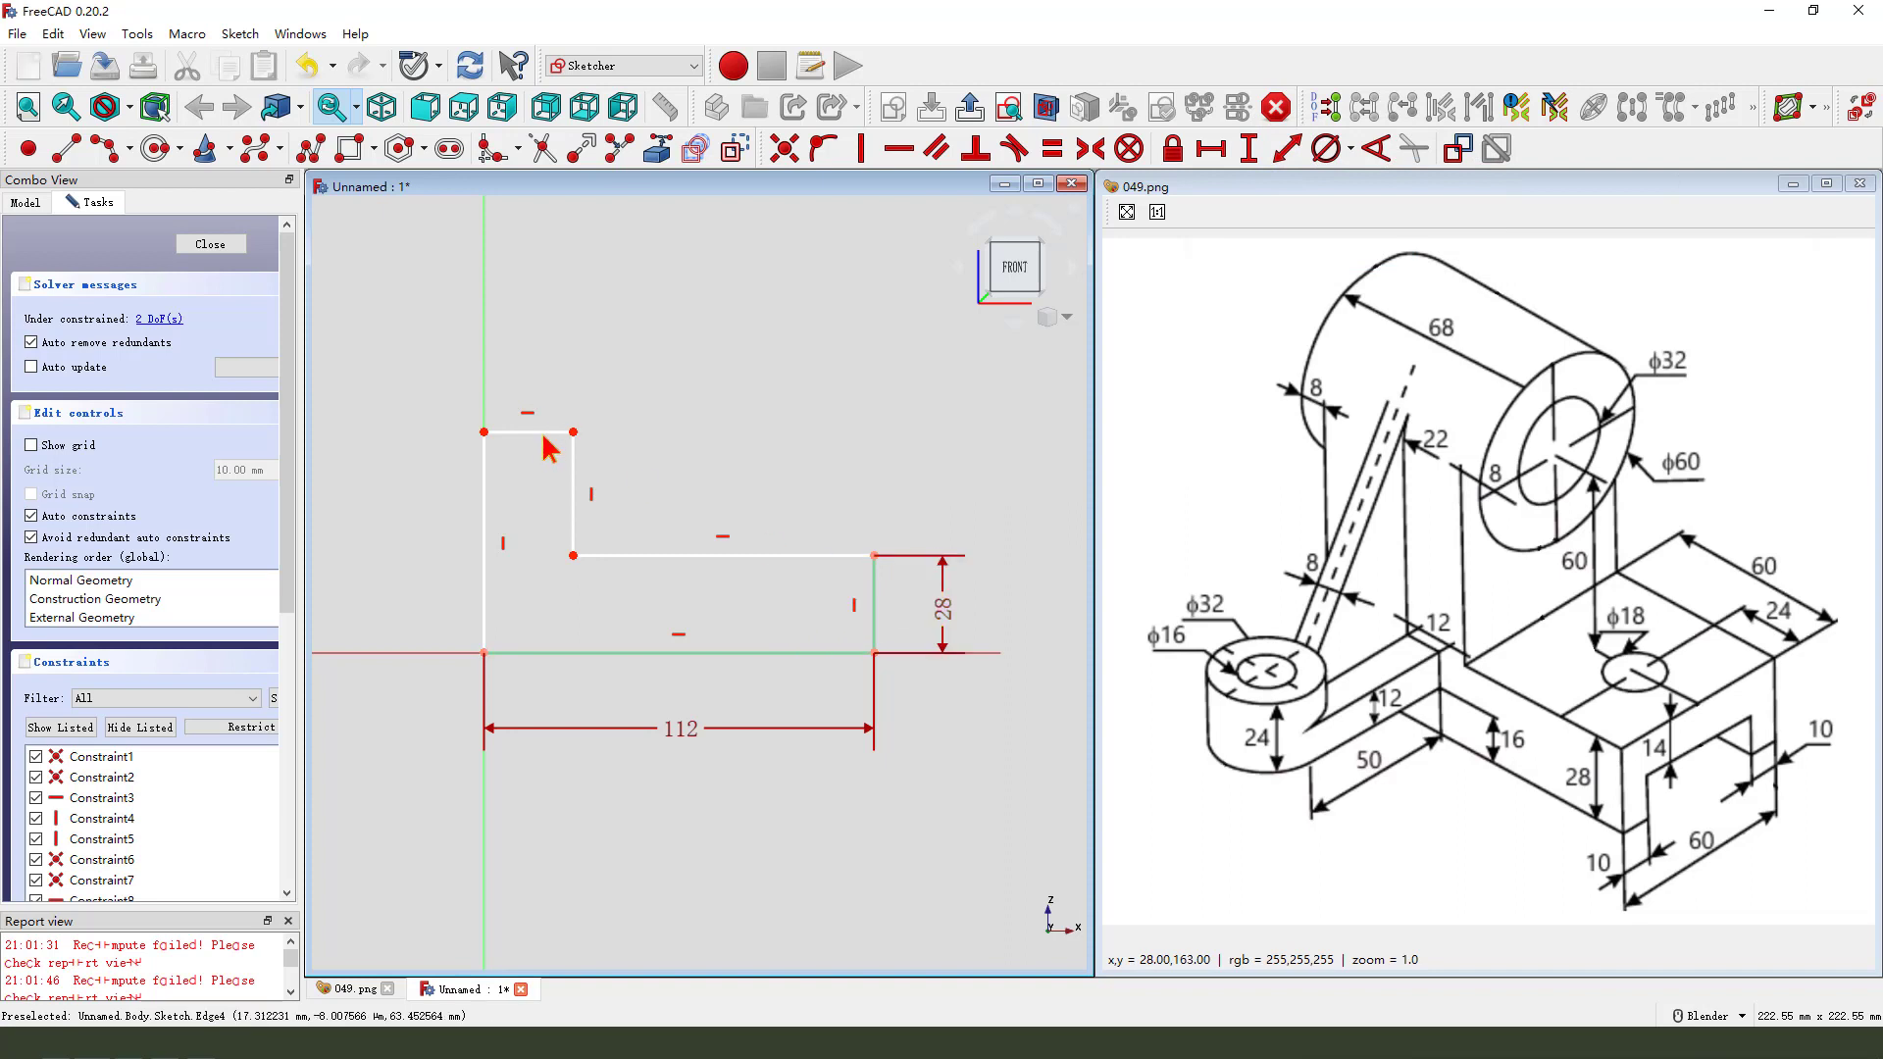
- Constrain the profile's top edge to a length of 52 mm and move the dimension farther above it
{"action": "left_click", "coordinate": [530, 432]}
{"action": "left_click", "coordinate": [1223, 155]}
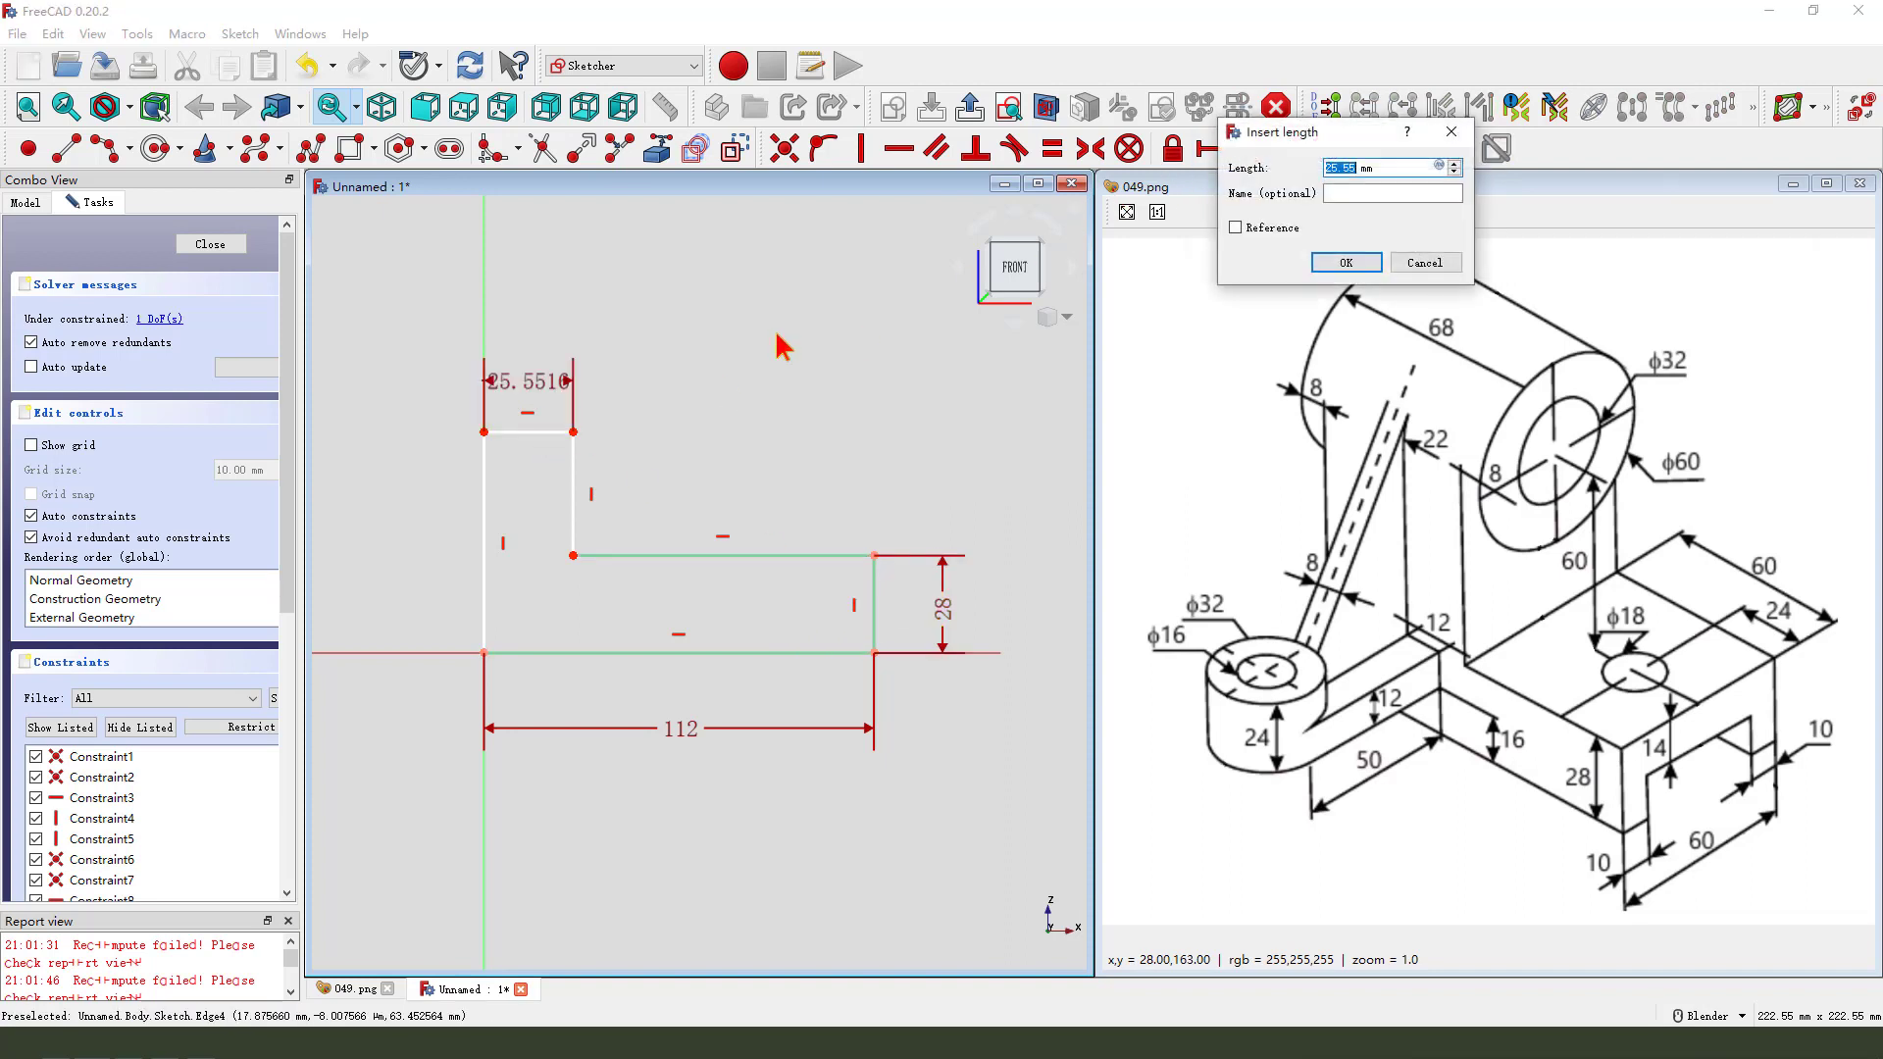
{"action": "key", "text": "Return"}
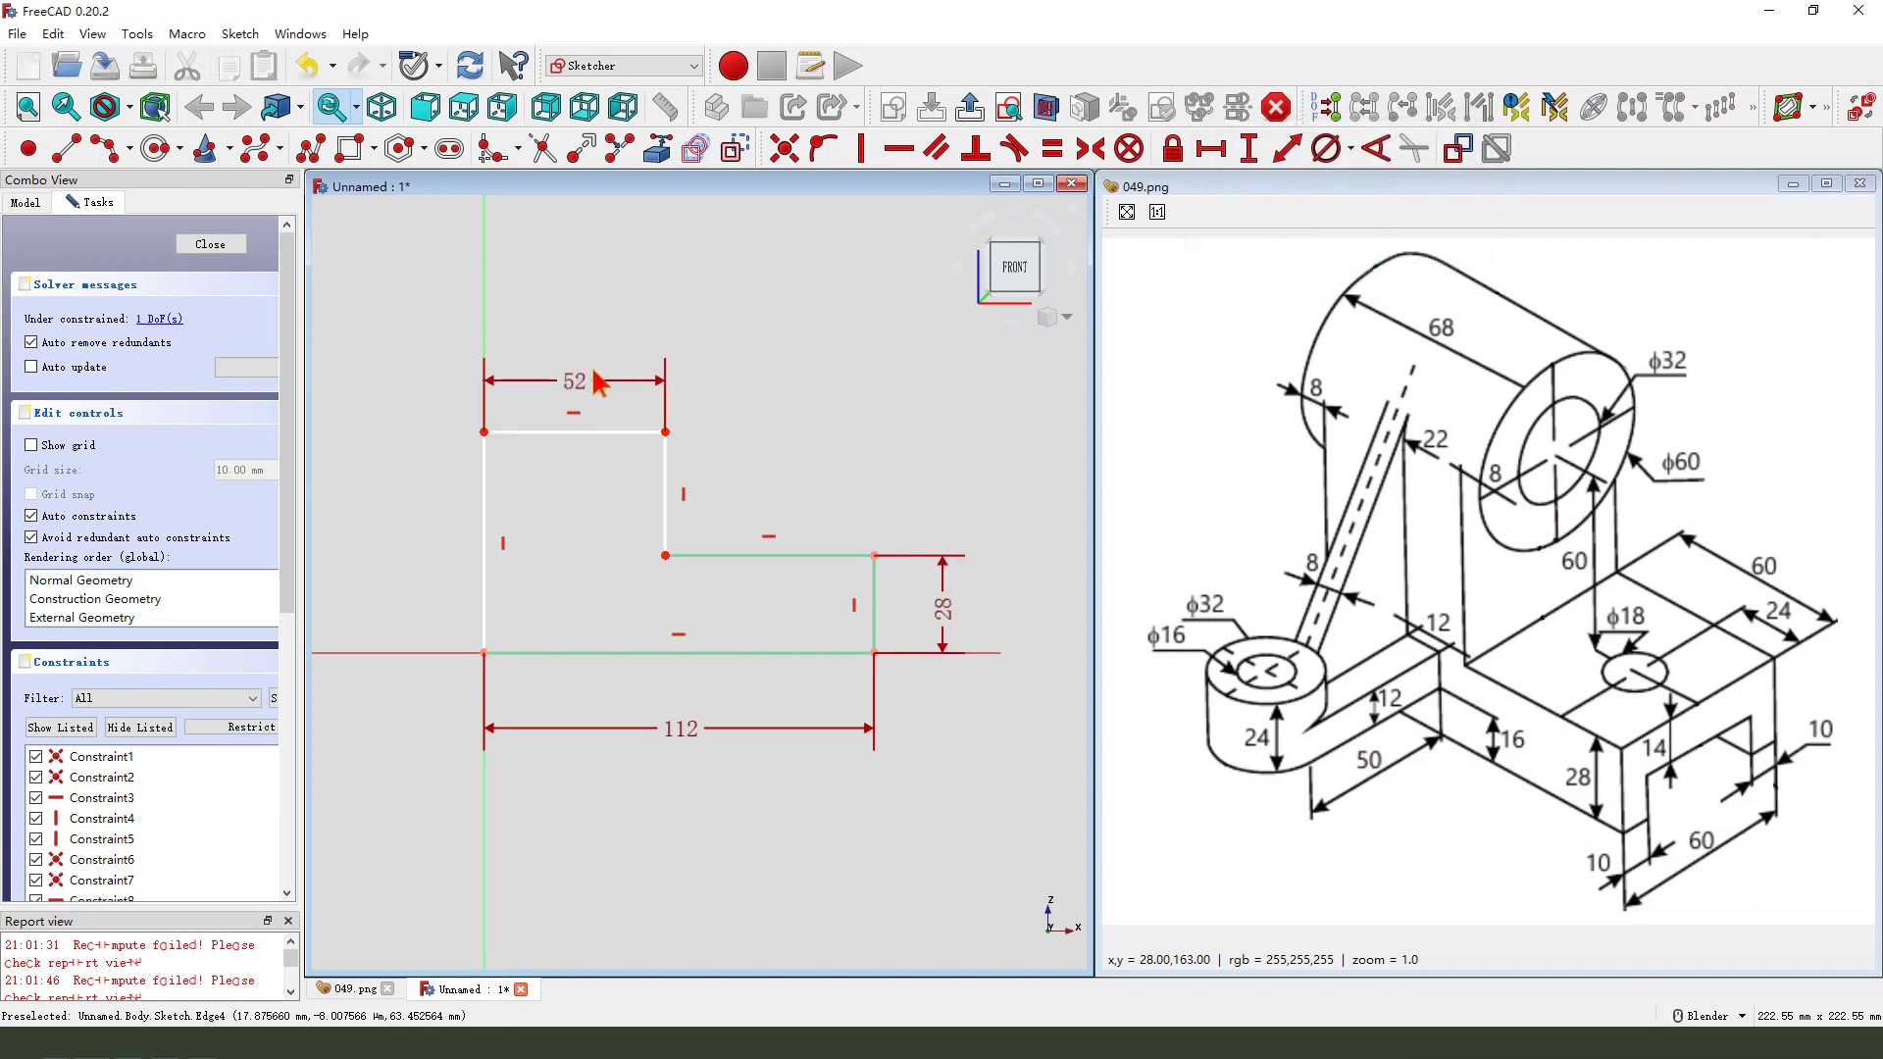
{"action": "left_click_drag", "start_coordinate": [573, 392], "coordinate": [573, 345]}
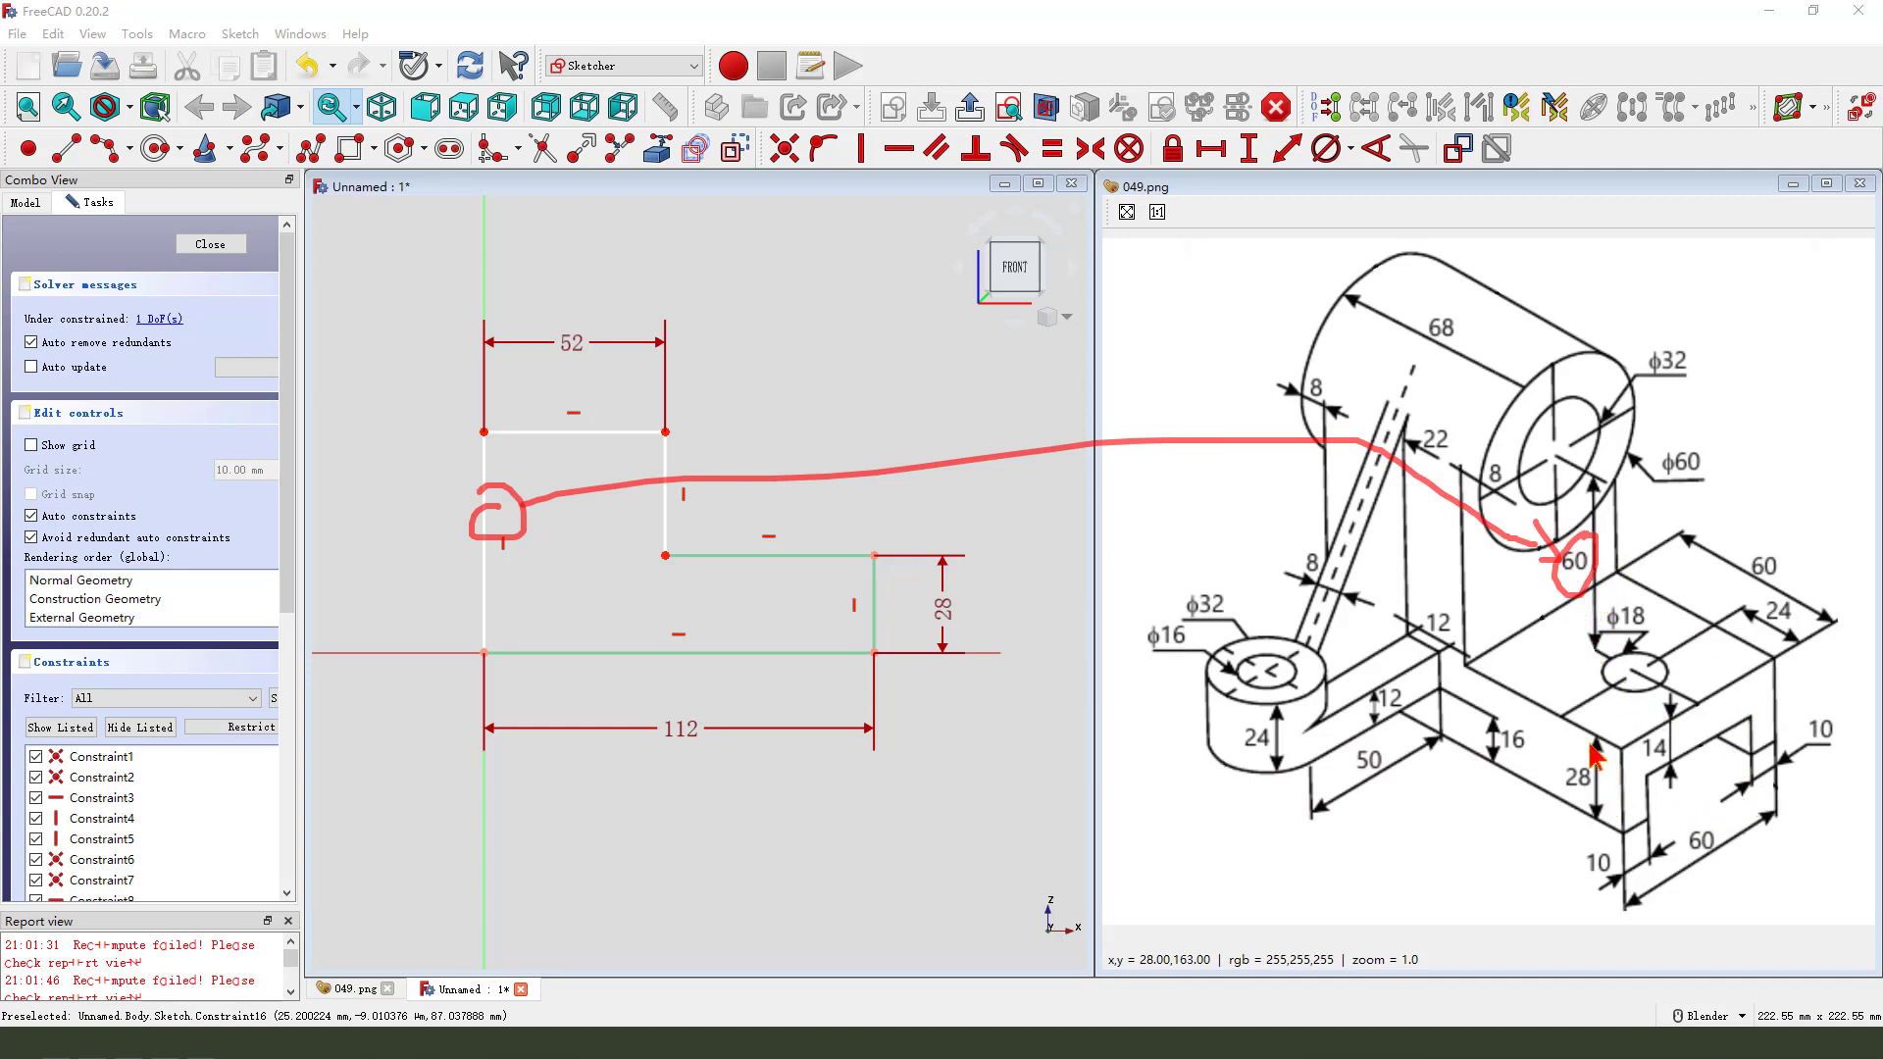
- Constrain the profile's left edge to a height of 60+28 mm and move the height and top-width dimensions farther outside the profile
{"action": "left_click", "coordinate": [486, 515]}
{"action": "left_click", "coordinate": [1248, 148]}
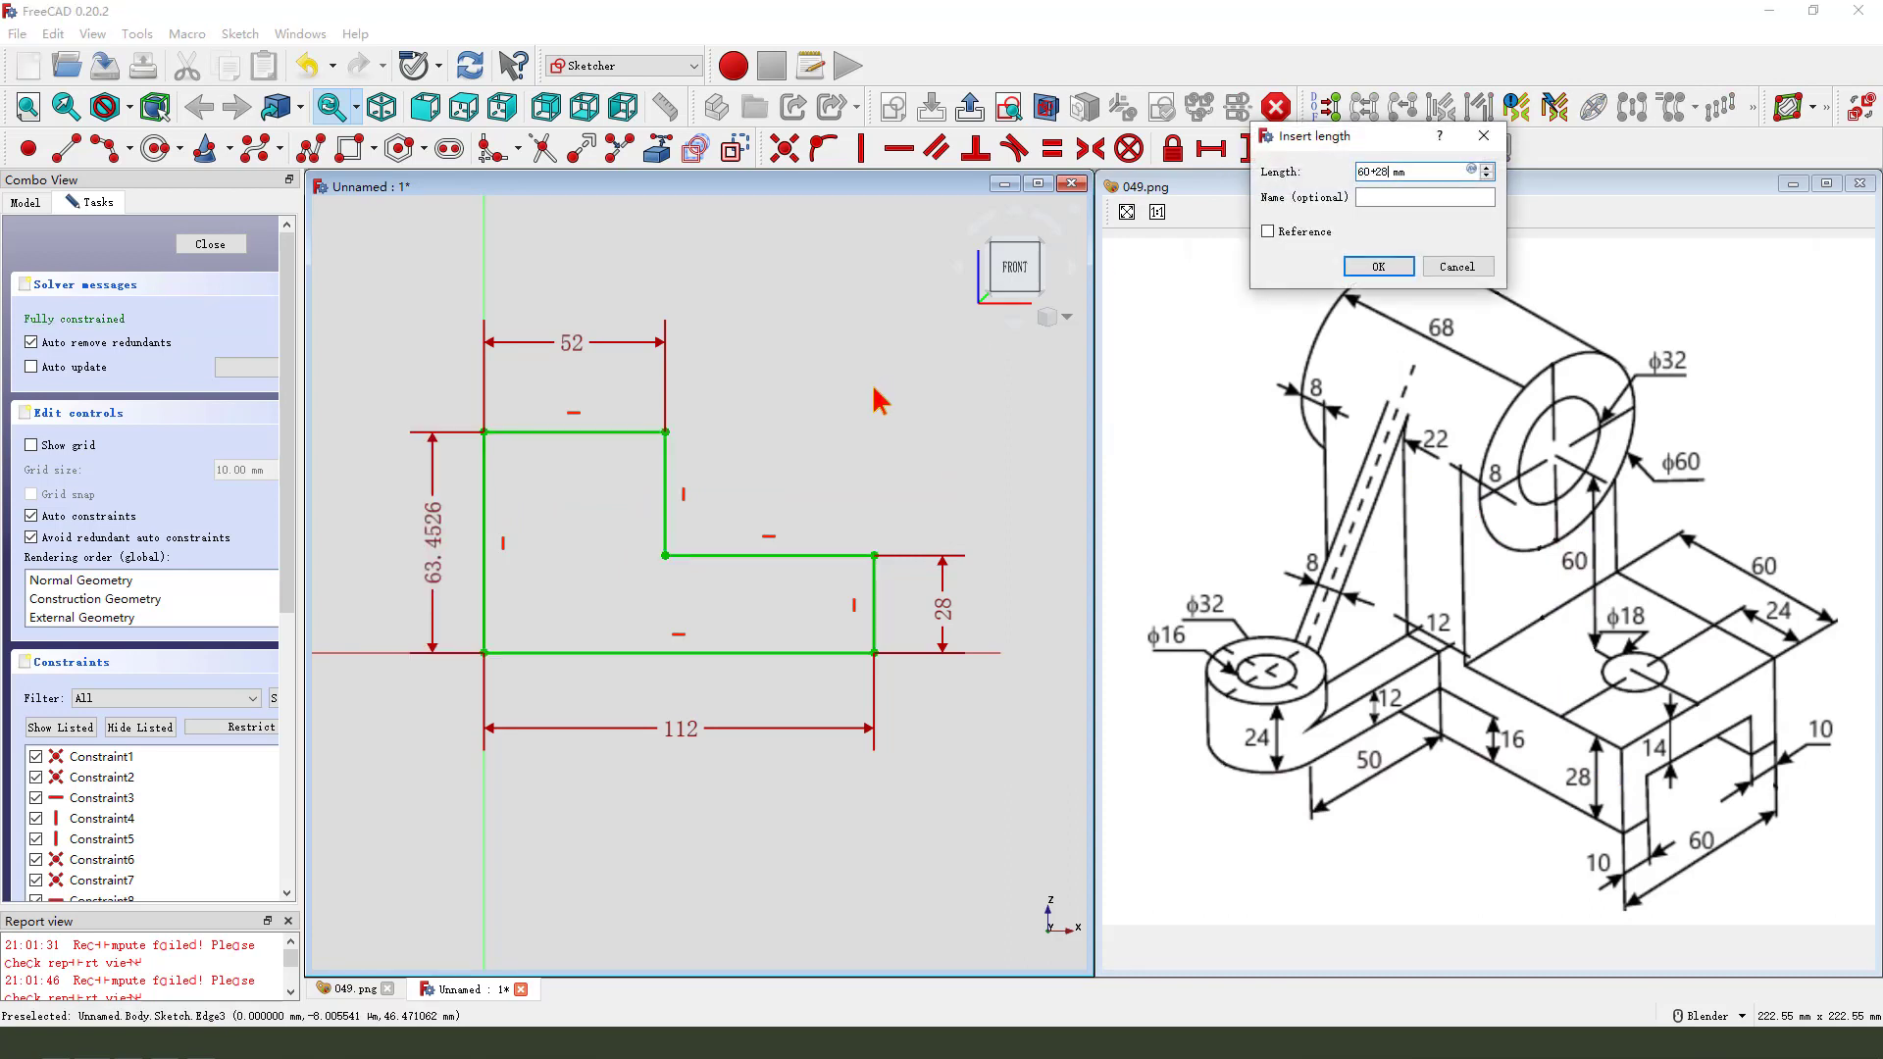
{"action": "key", "text": "Return"}
{"action": "scroll", "coordinate": [598, 473], "scroll_direction": "down", "scroll_amount": 1}
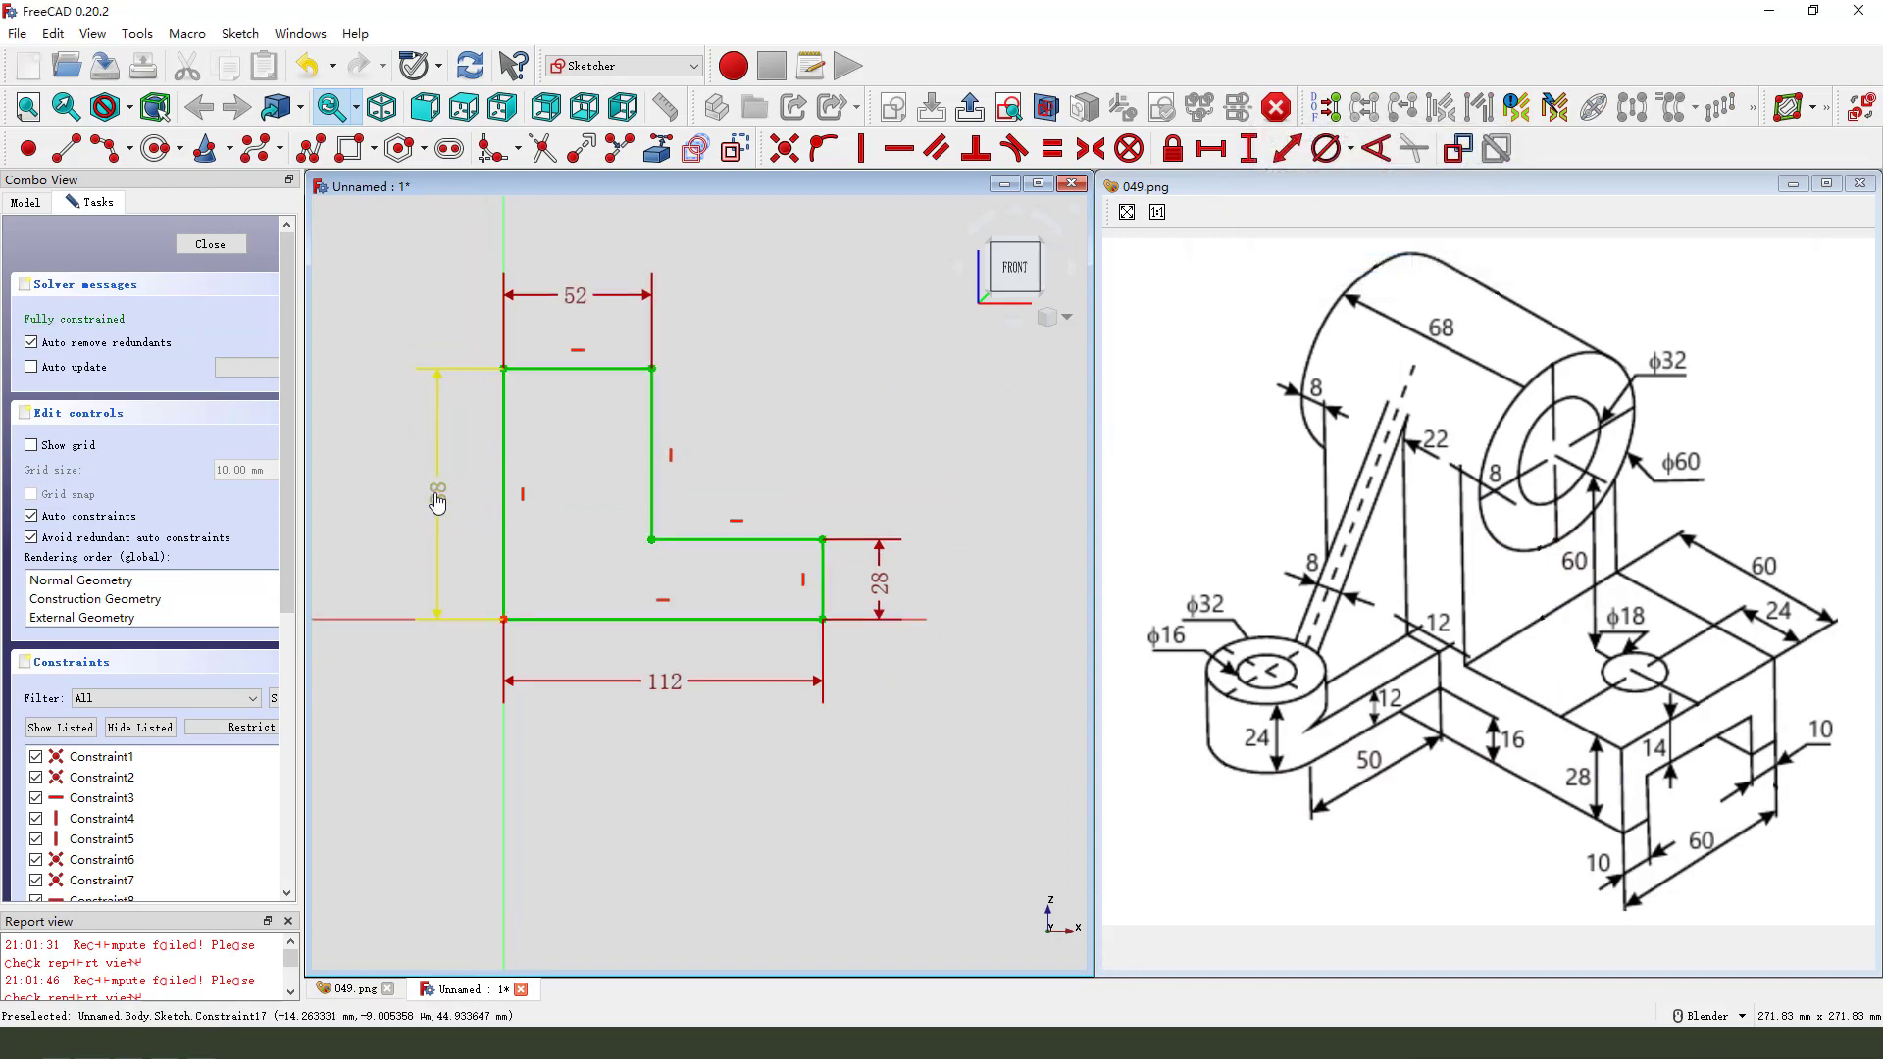
{"action": "left_click_drag", "start_coordinate": [437, 498], "coordinate": [431, 498]}
{"action": "left_click_drag", "start_coordinate": [579, 301], "coordinate": [581, 287]}
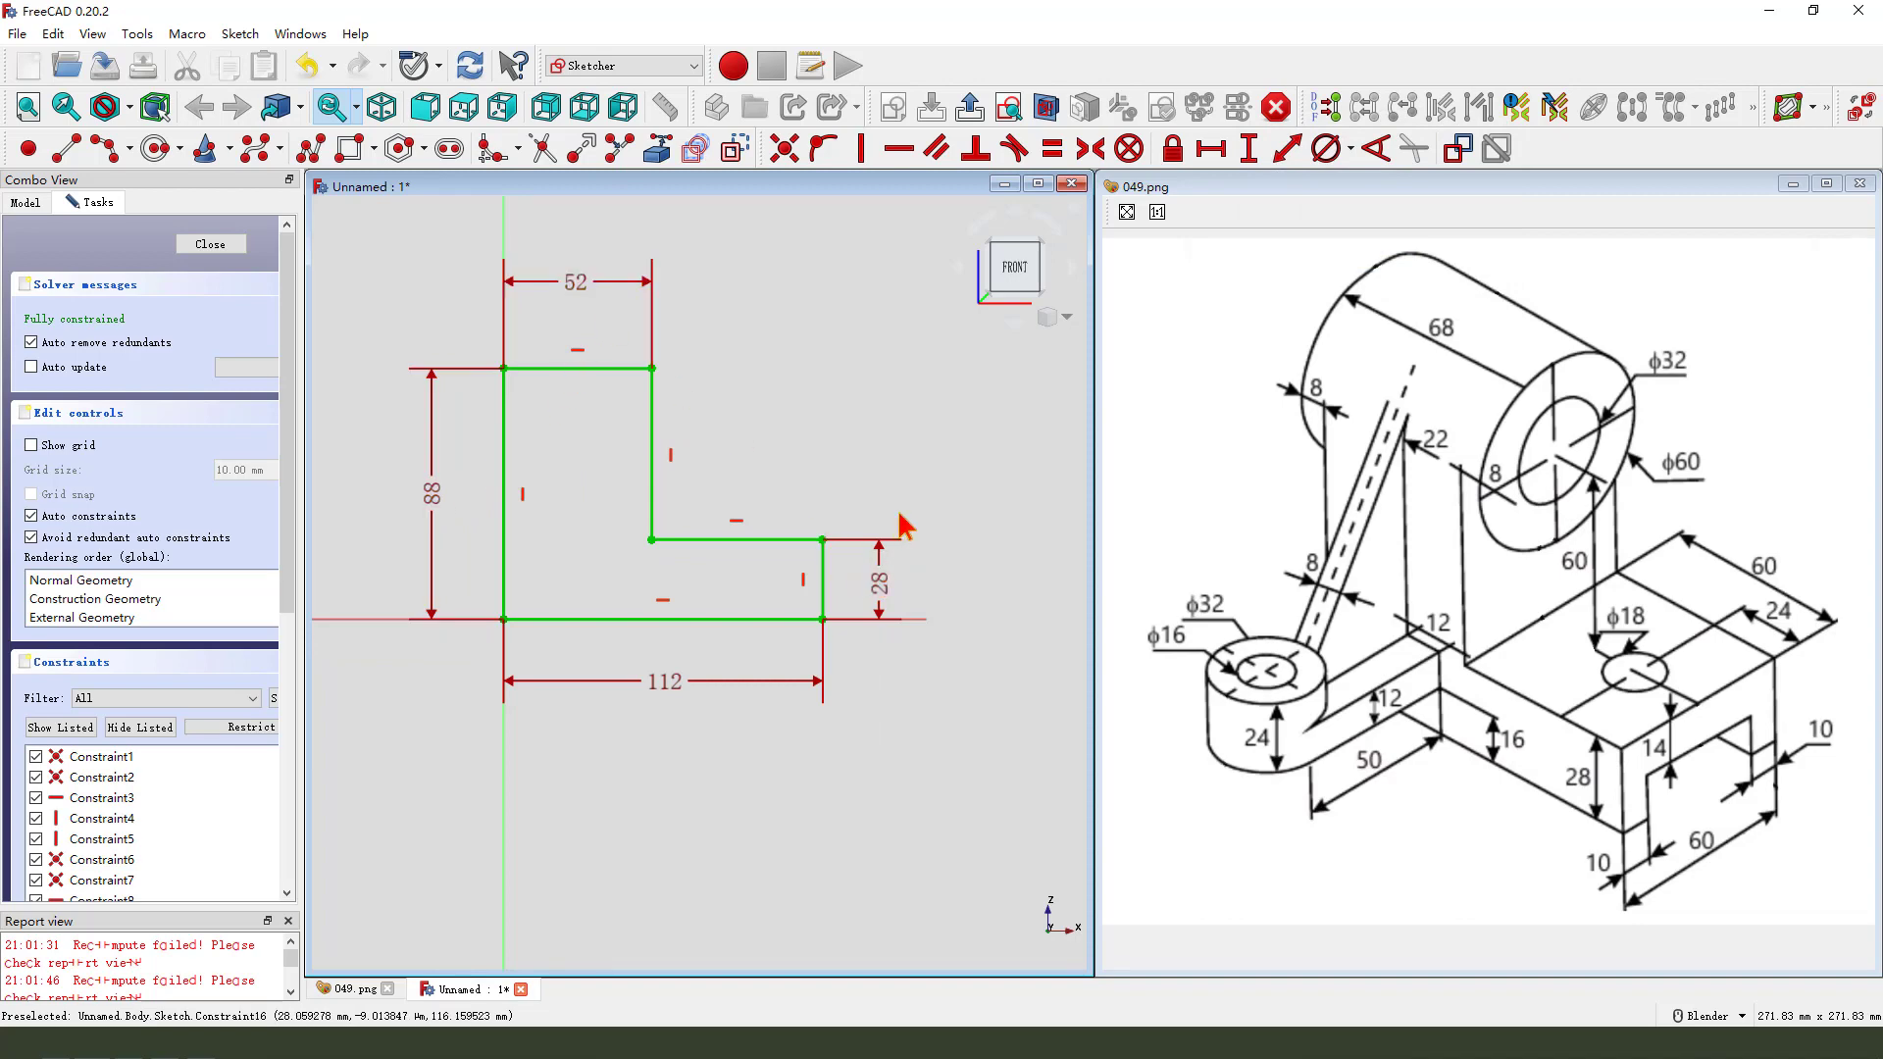
- Finish the sketch and pad the L-shaped profile 60 mm, symmetric to its sketch plane
{"action": "left_click", "coordinate": [968, 105]}
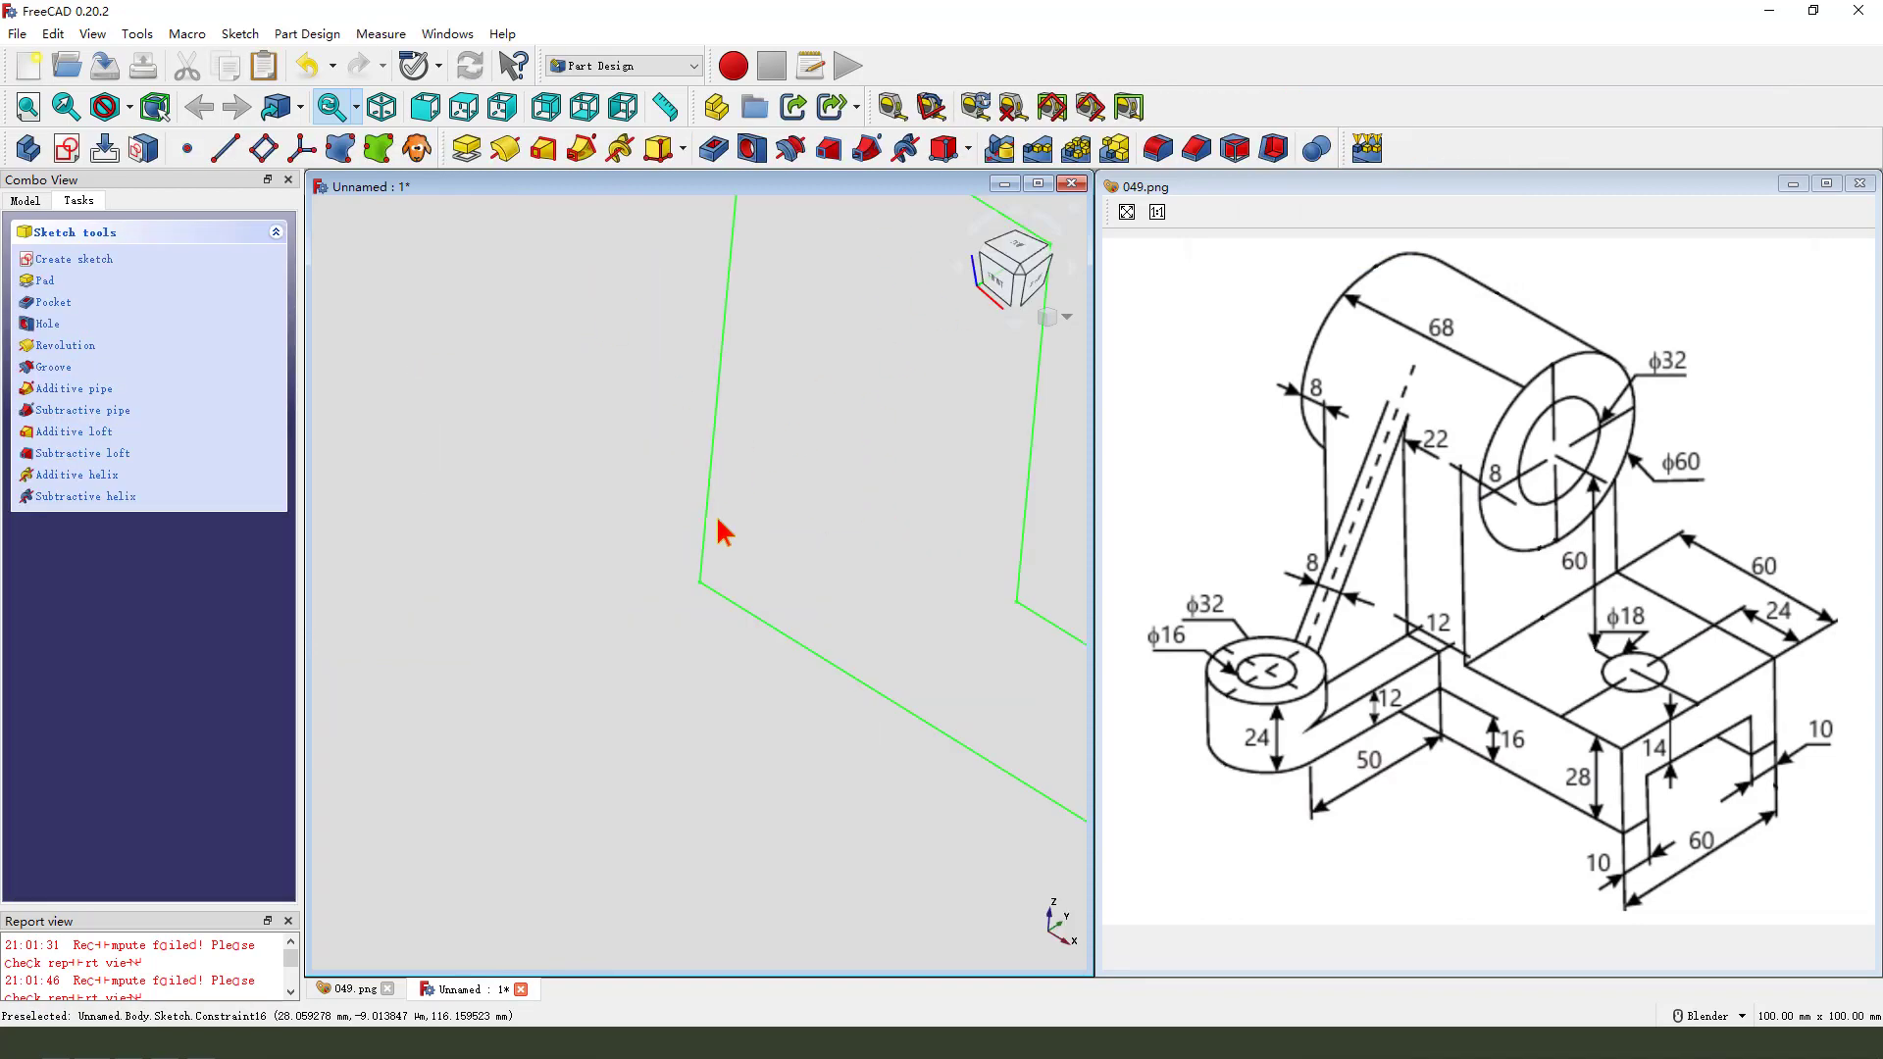
{"action": "left_click", "coordinate": [467, 149]}
{"action": "middle_click_drag", "start_coordinate": [790, 499], "coordinate": [796, 488]}
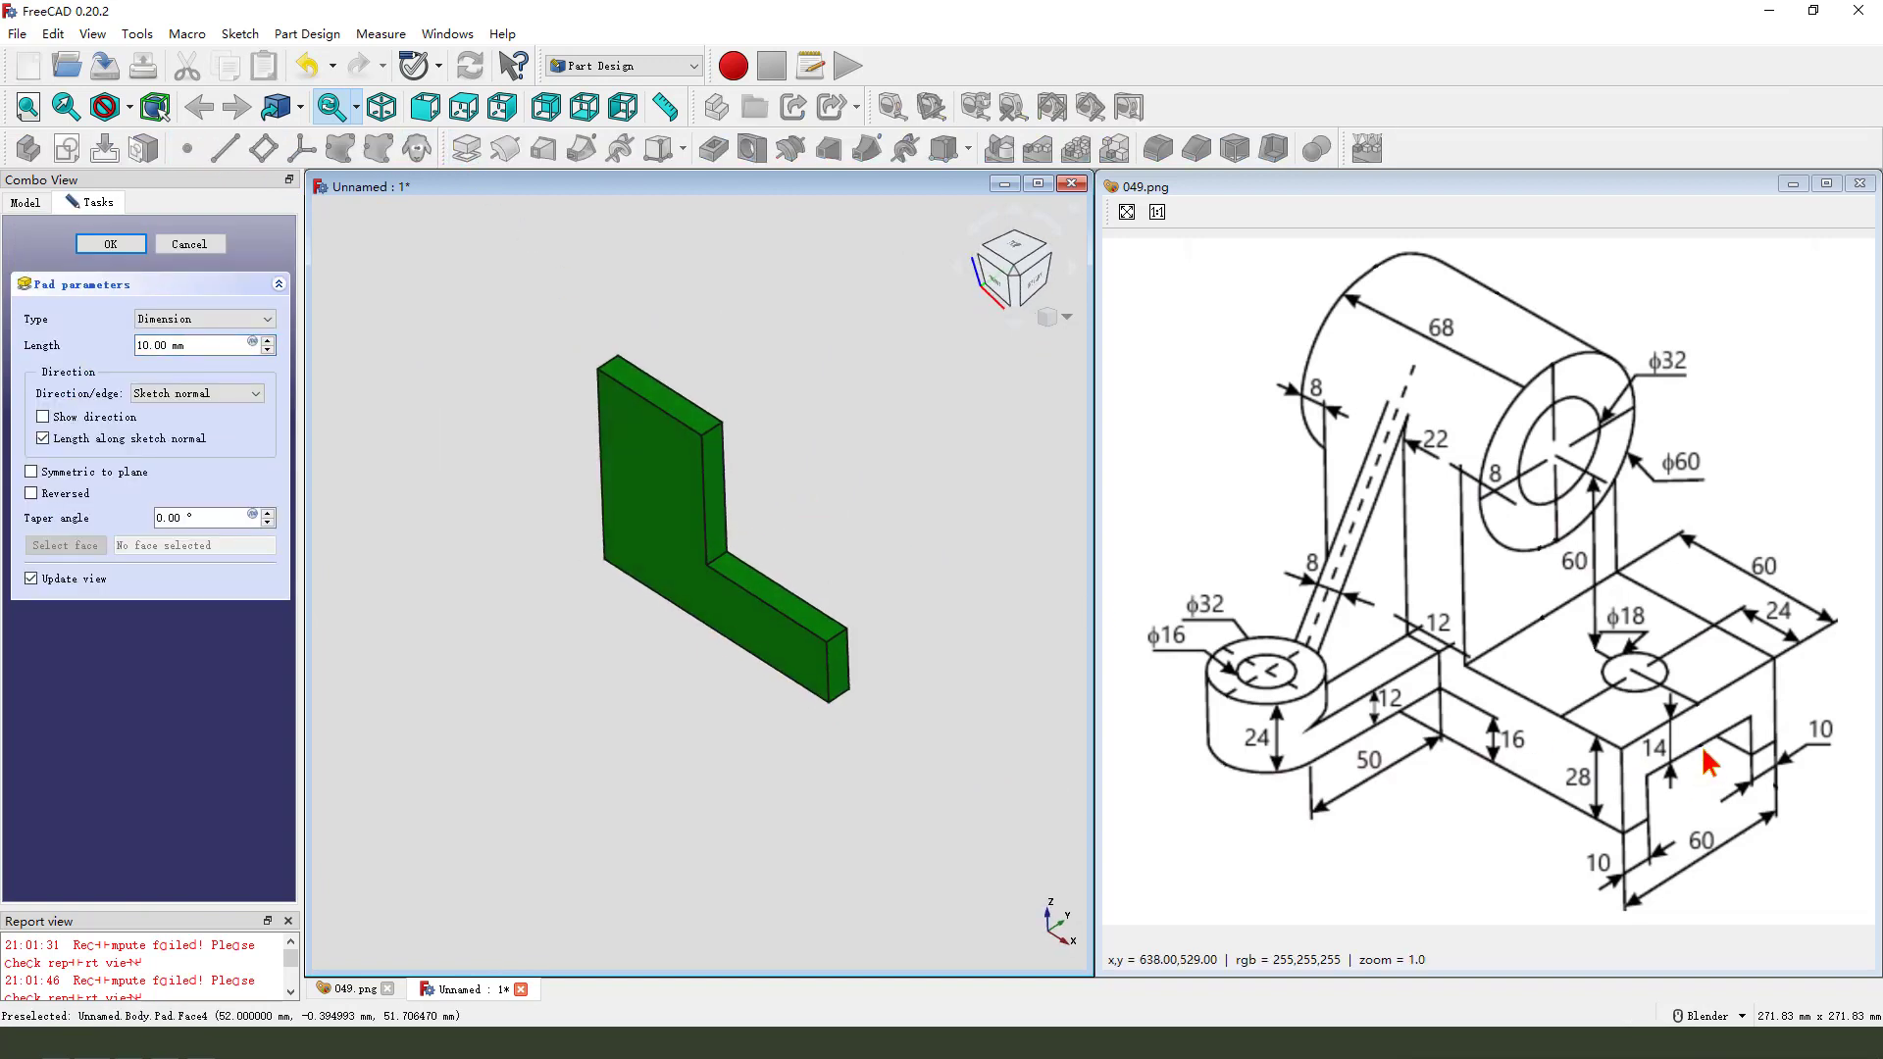
{"action": "mouse_move", "coordinate": [1738, 840]}
{"action": "left_mouse_down"}
{"action": "mouse_move", "coordinate": [1749, 872]}
{"action": "mouse_move", "coordinate": [1719, 826]}
{"action": "left_mouse_up"}
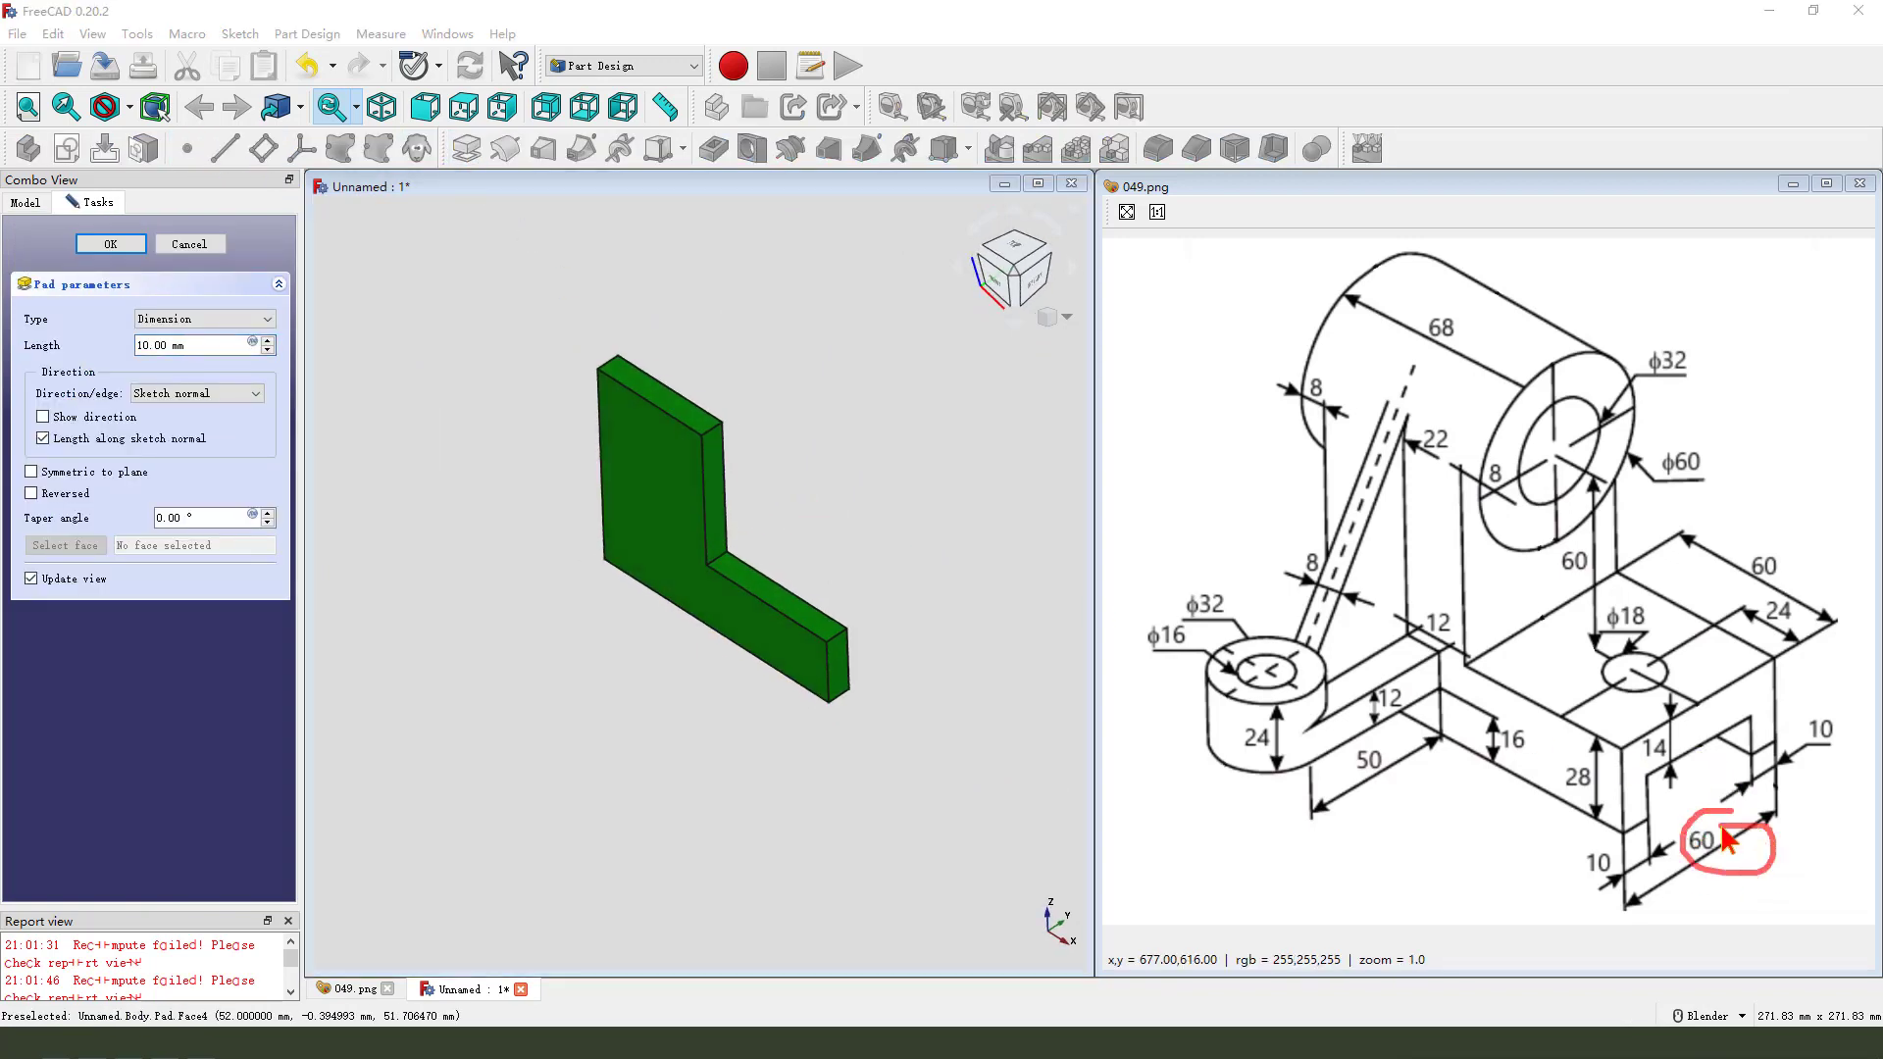
{"action": "key", "text": "Escape"}
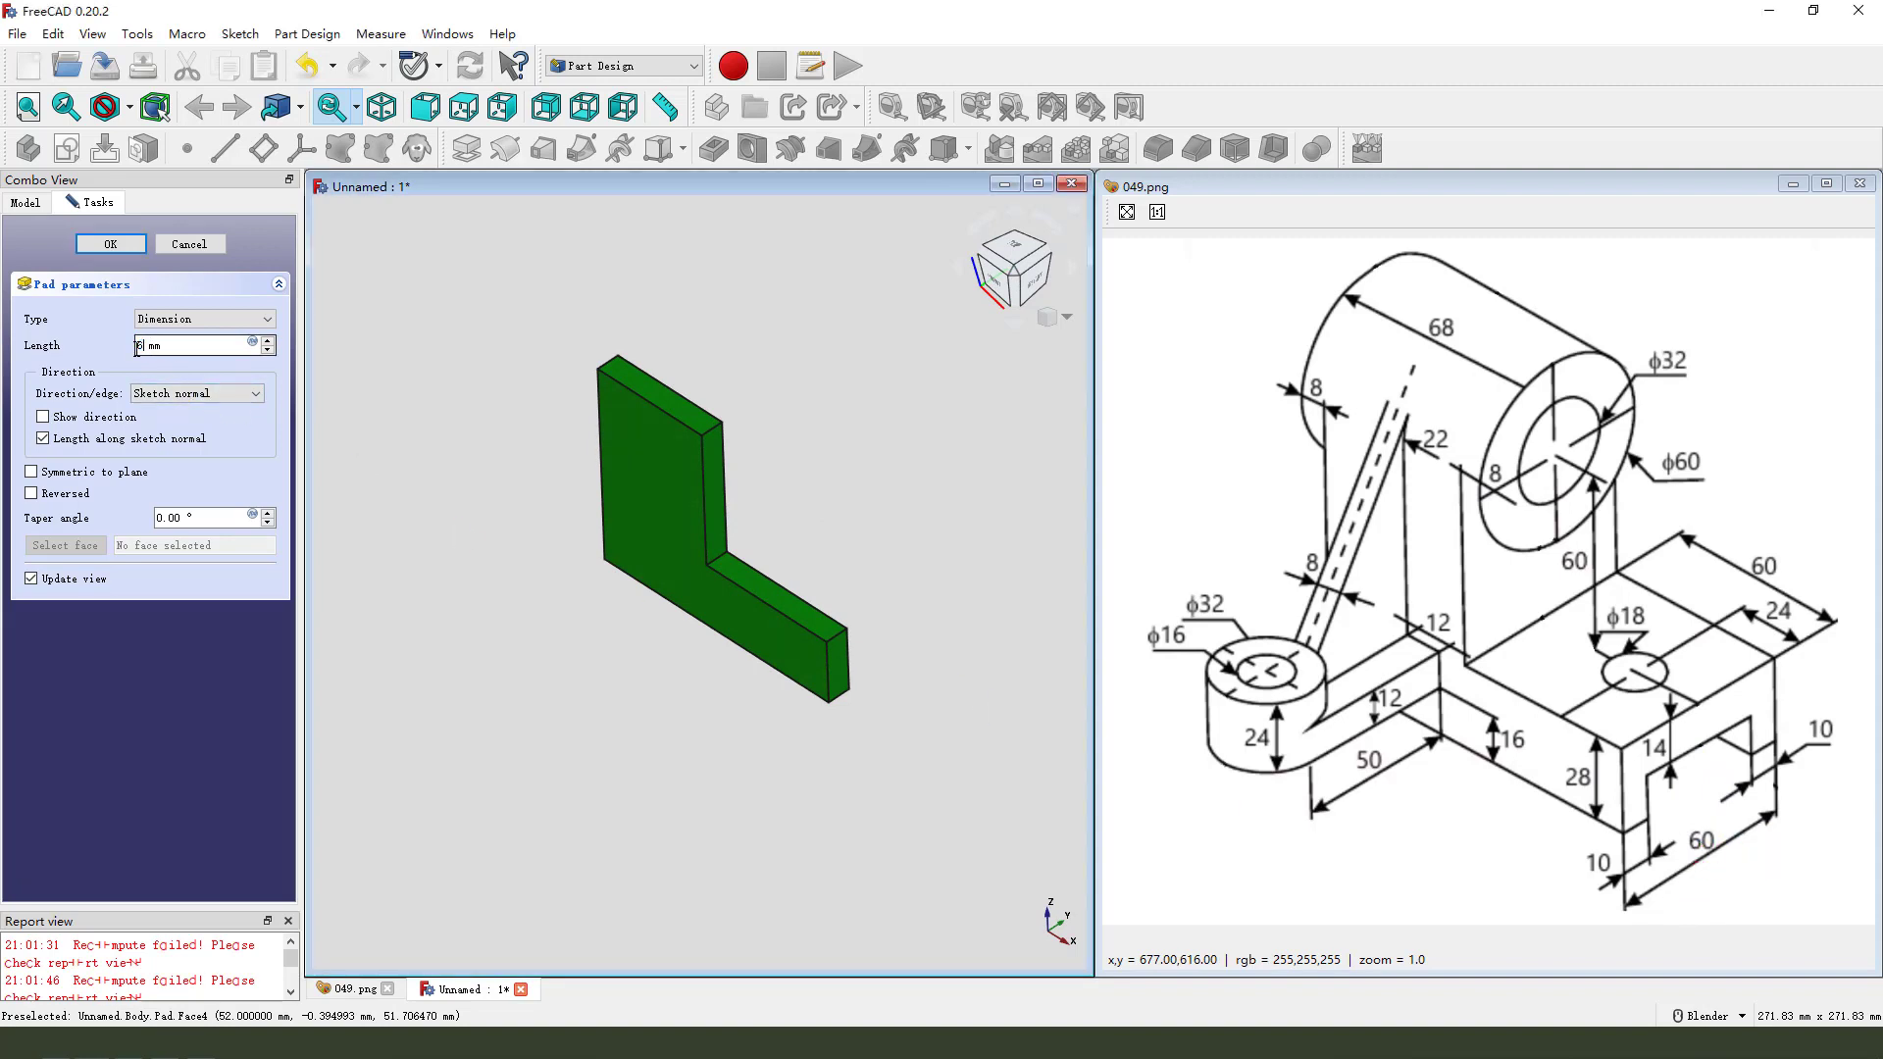
{"action": "left_click", "coordinate": [31, 472]}
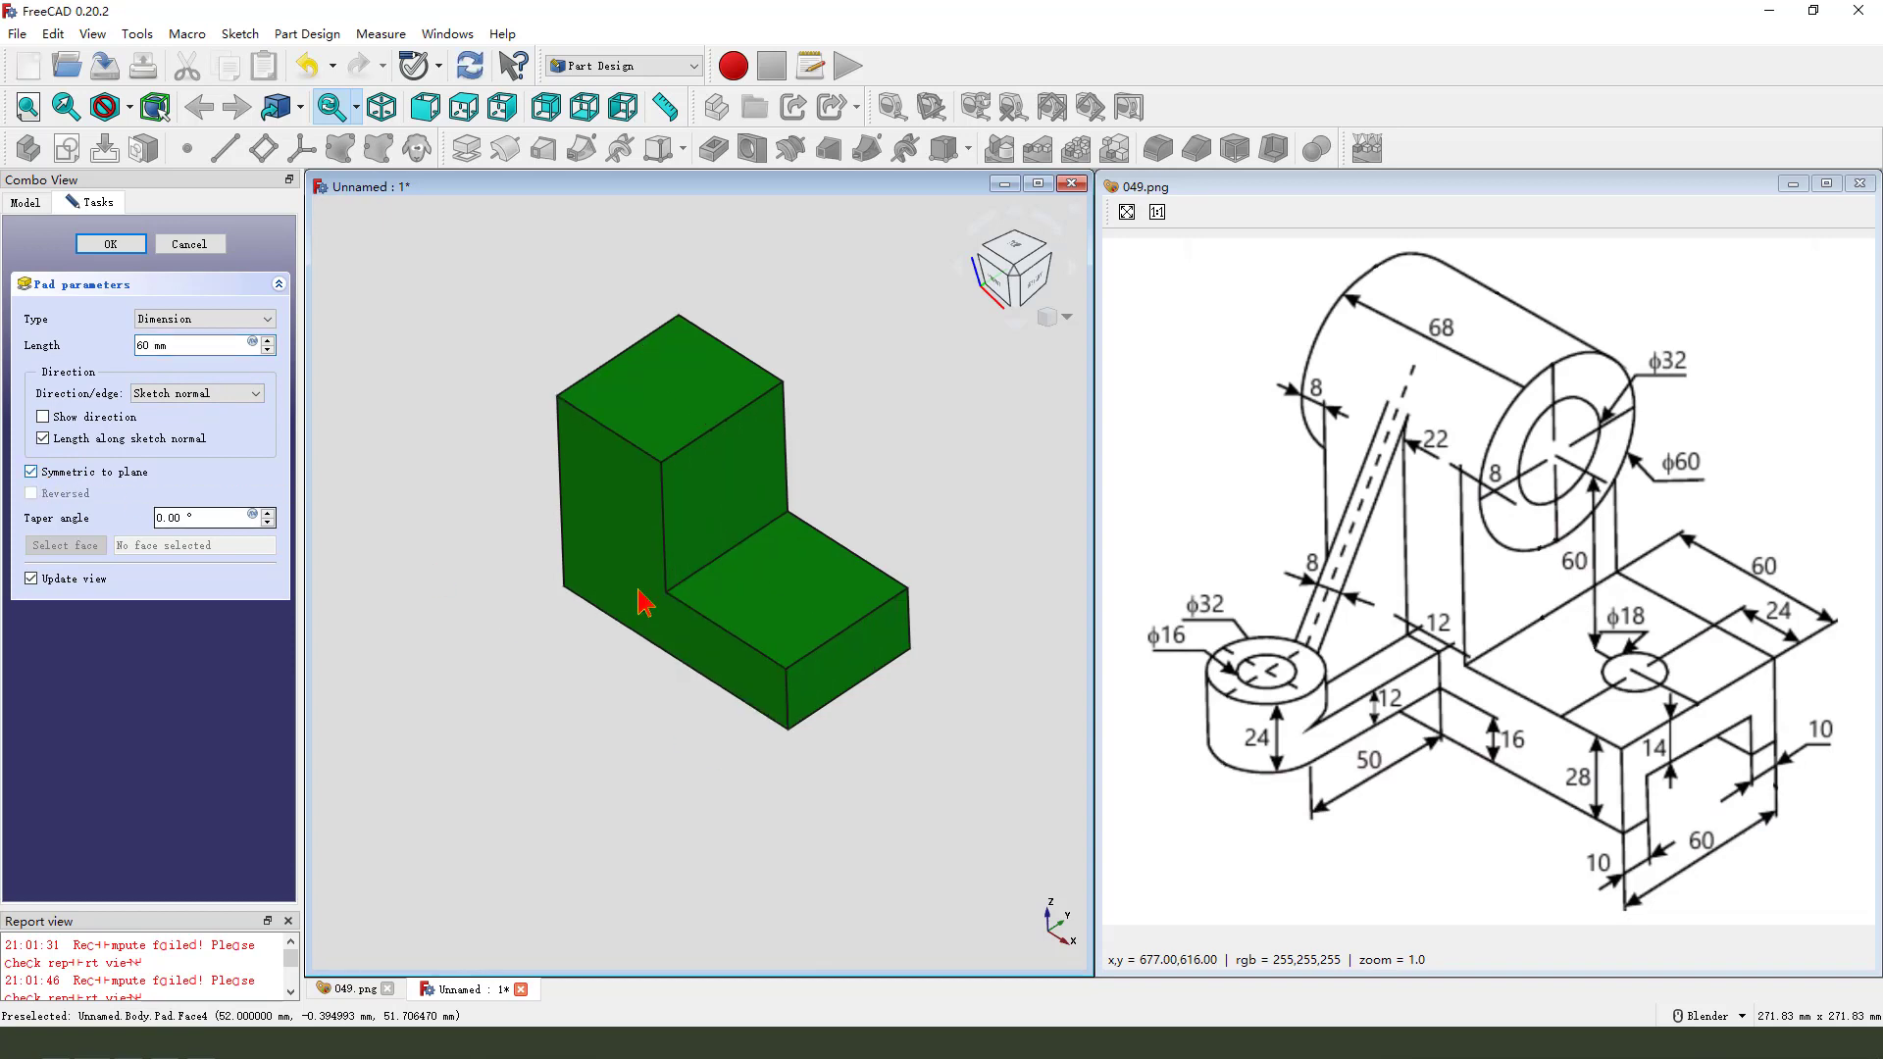
{"action": "left_click", "coordinate": [111, 245]}
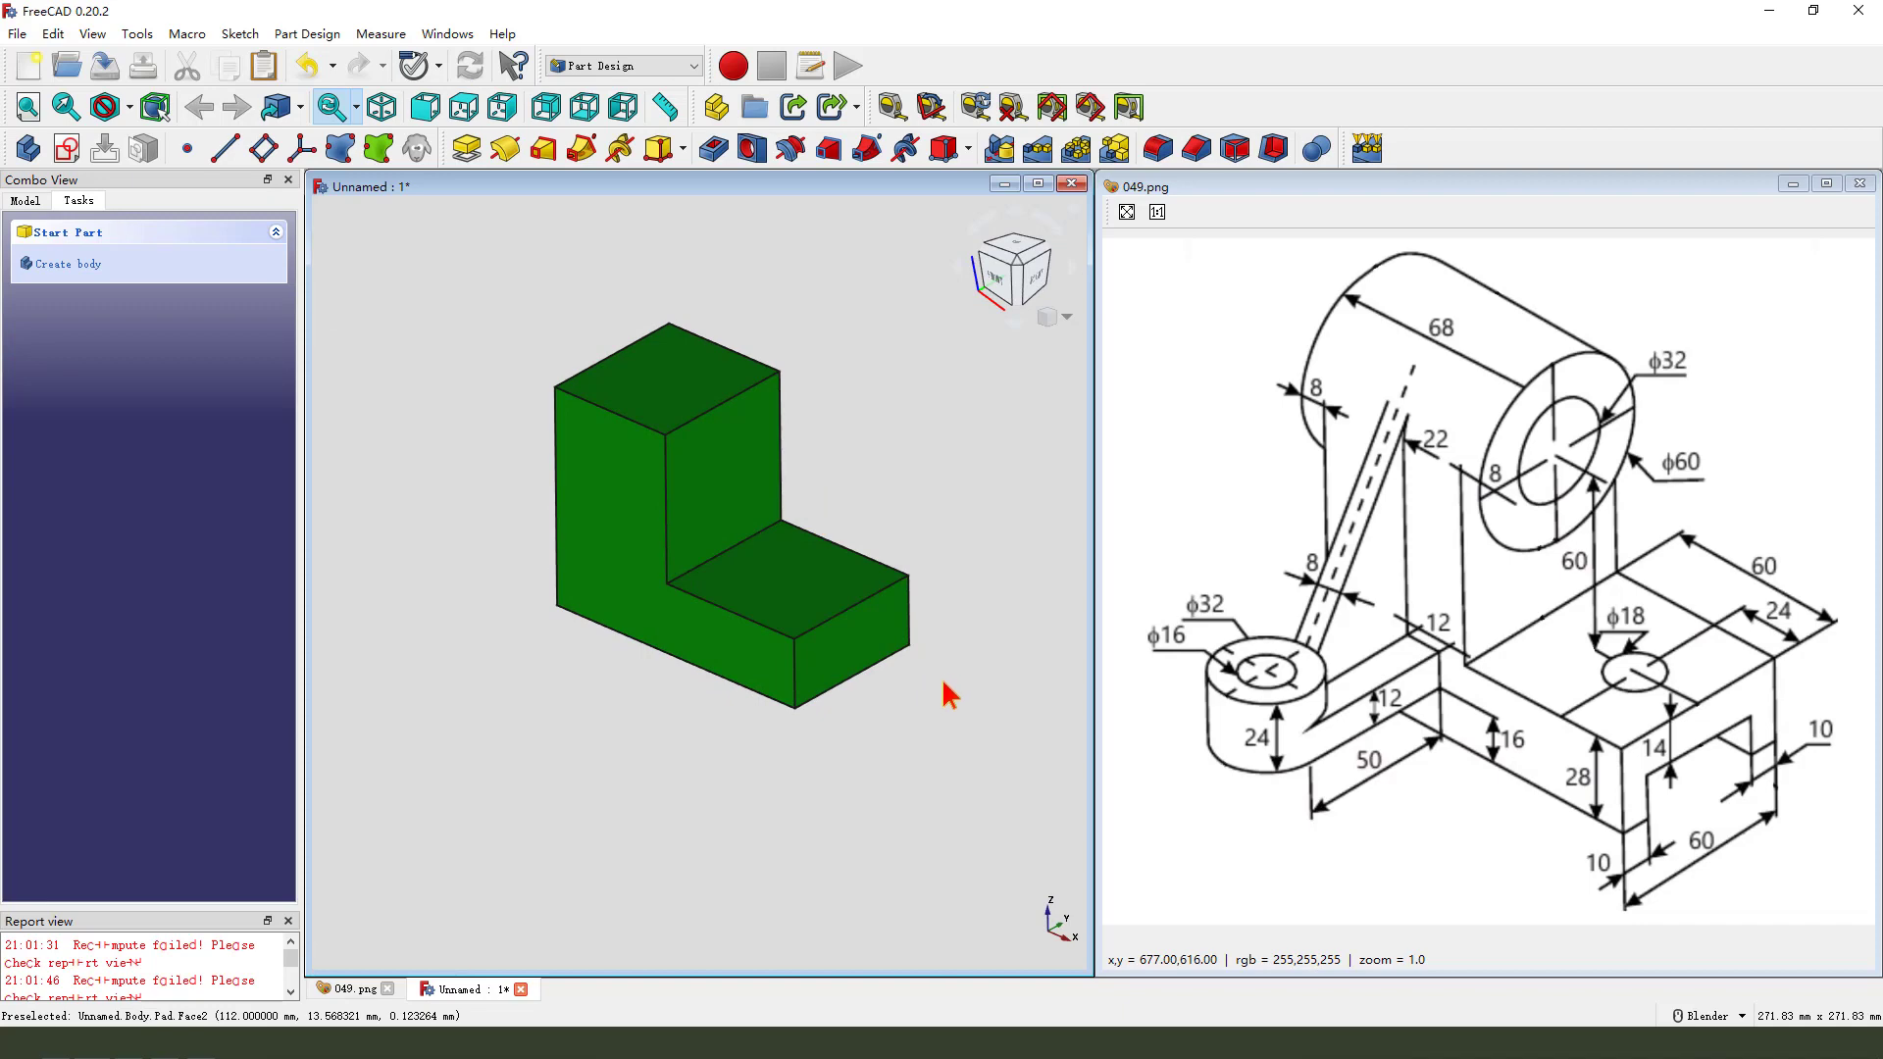
- Create a new sketch on the YZ plane for the bracket's upper cylinder
{"action": "mouse_move", "coordinate": [1581, 329]}
{"action": "left_mouse_down"}
{"action": "mouse_move", "coordinate": [1659, 530]}
{"action": "mouse_move", "coordinate": [1645, 381]}
{"action": "left_mouse_up"}
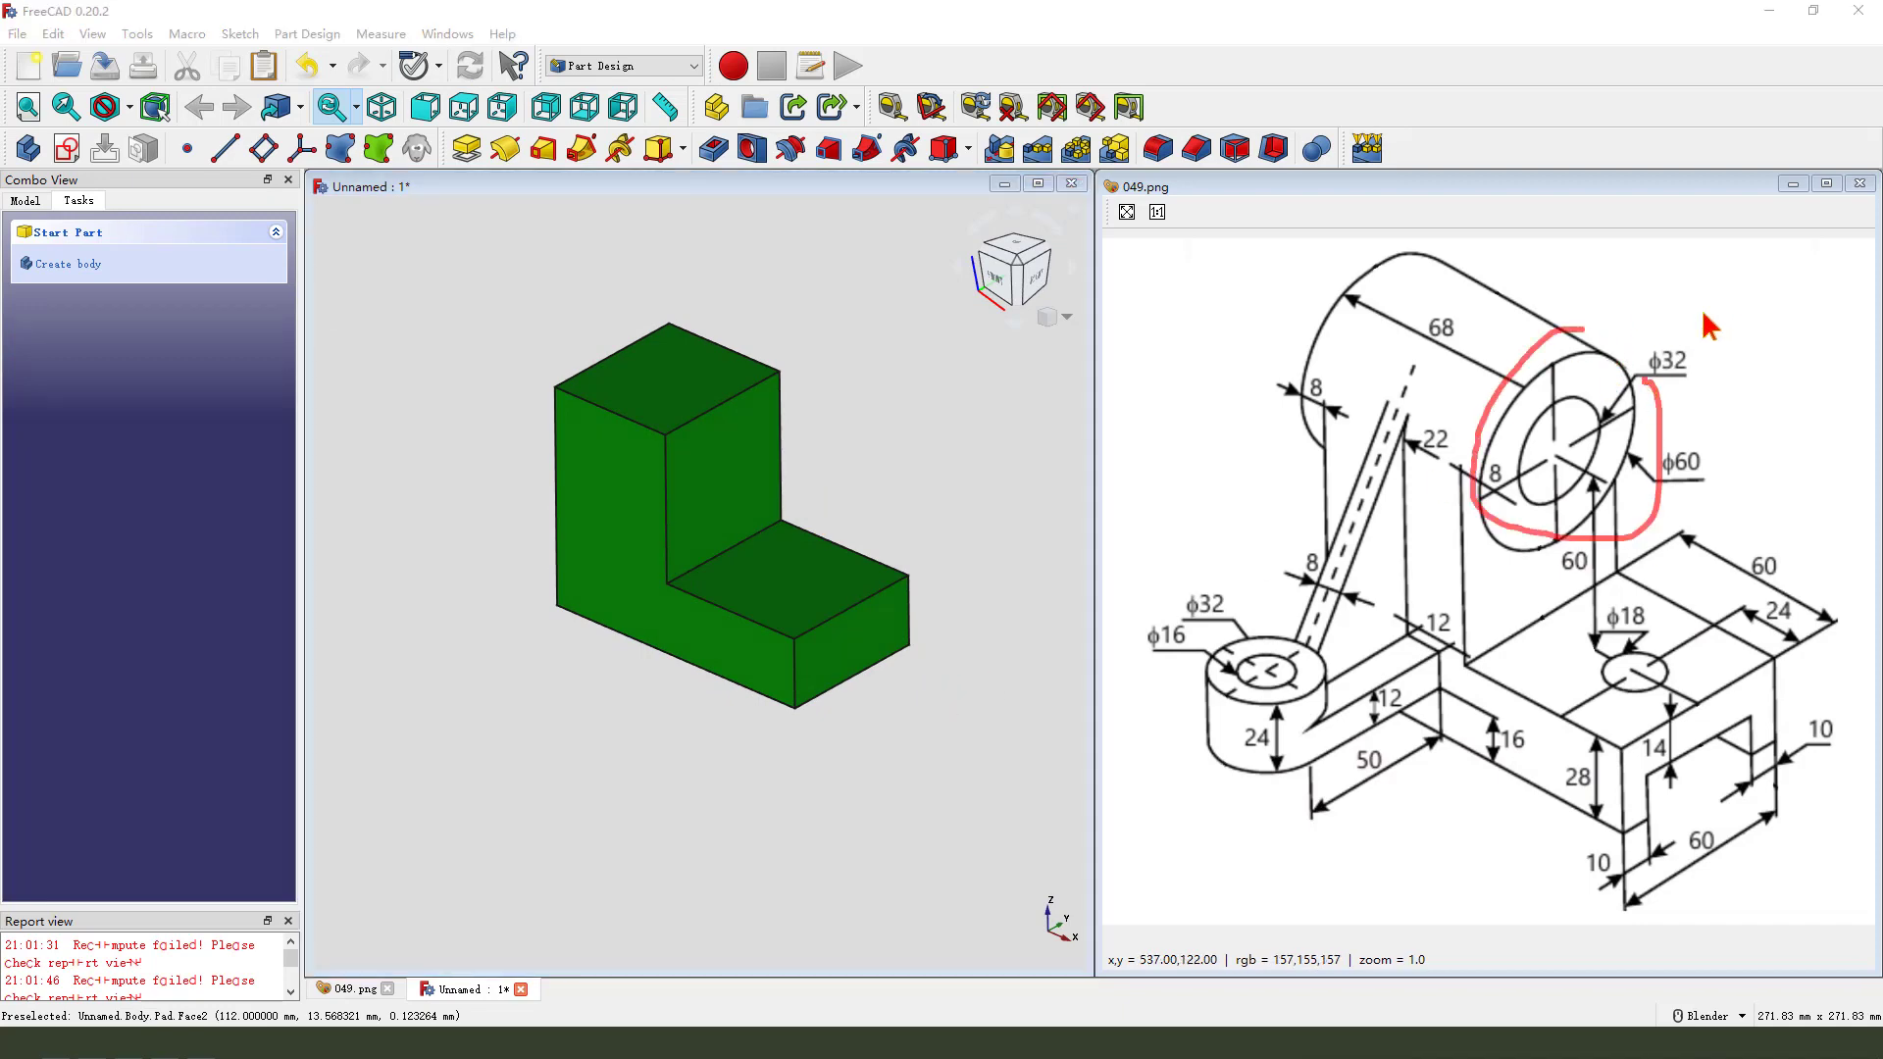
{"action": "left_click_drag", "start_coordinate": [1738, 278], "coordinate": [1651, 370]}
{"action": "left_click_drag", "start_coordinate": [1655, 312], "coordinate": [1716, 370]}
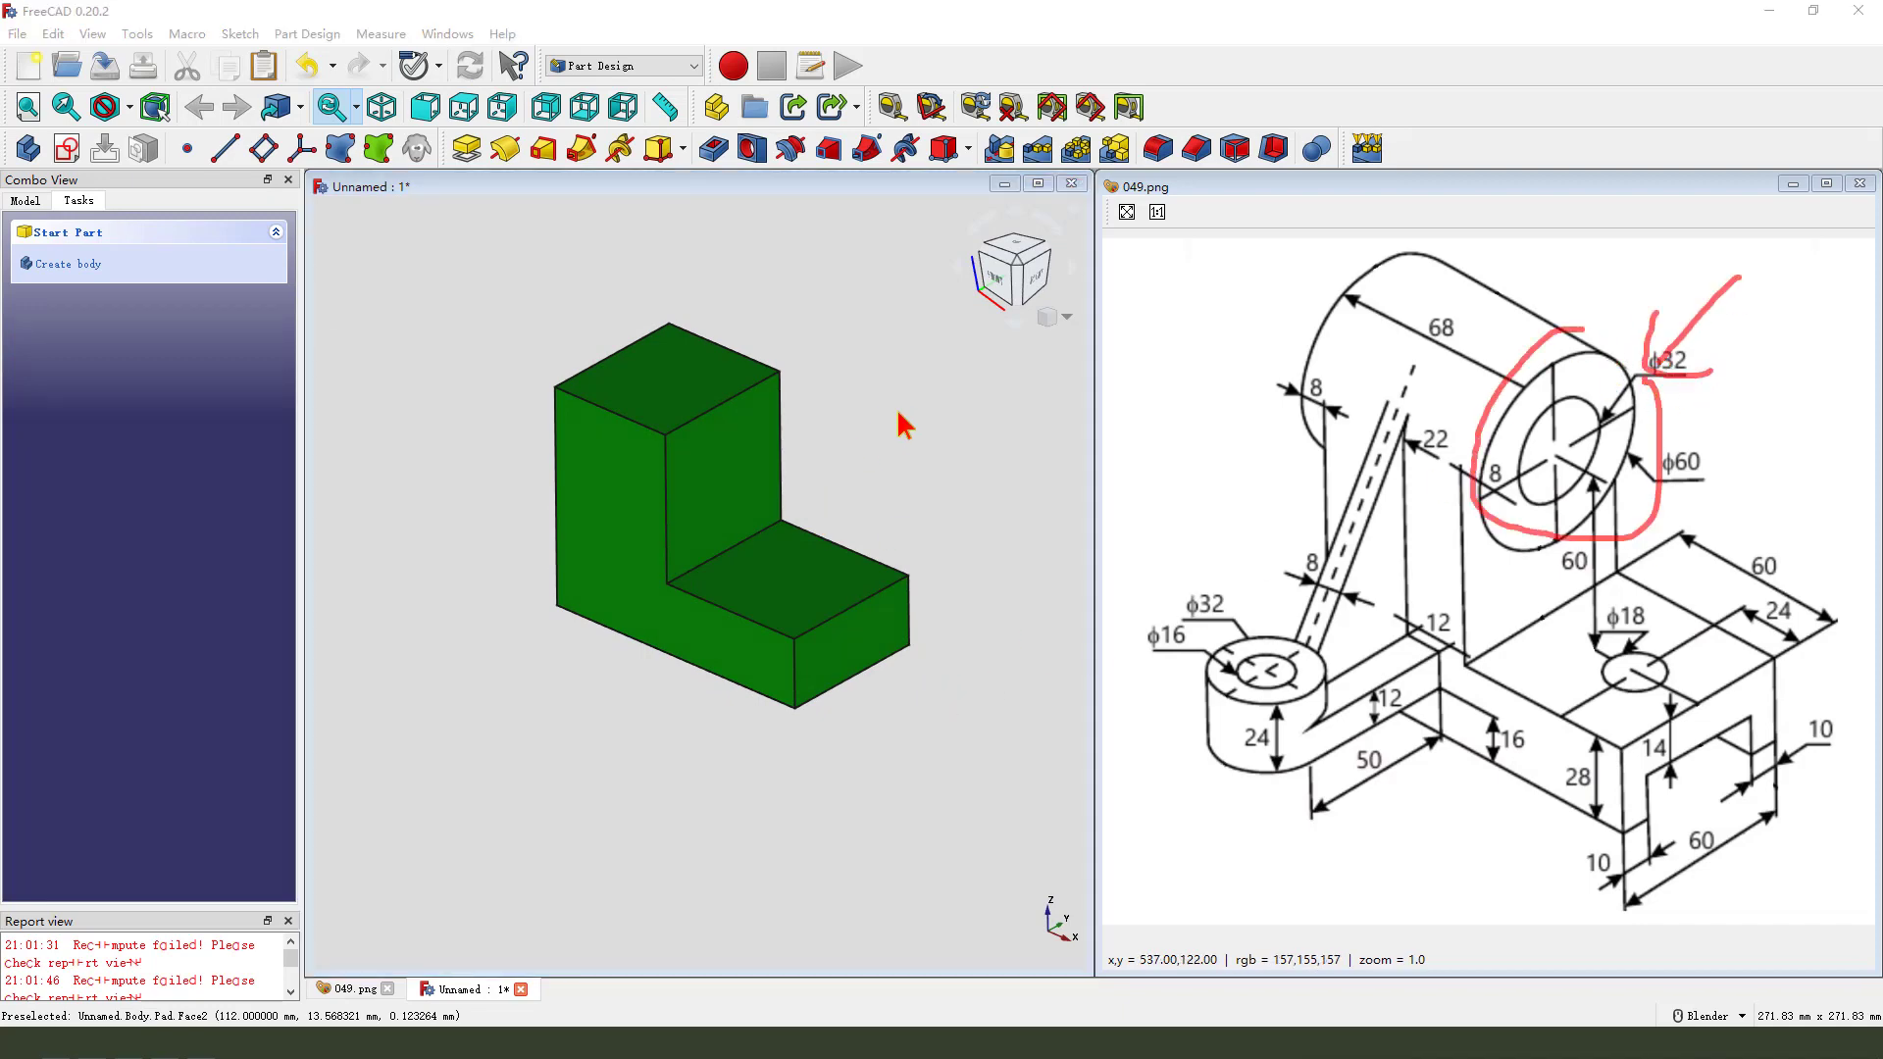
{"action": "key", "text": "Escape"}
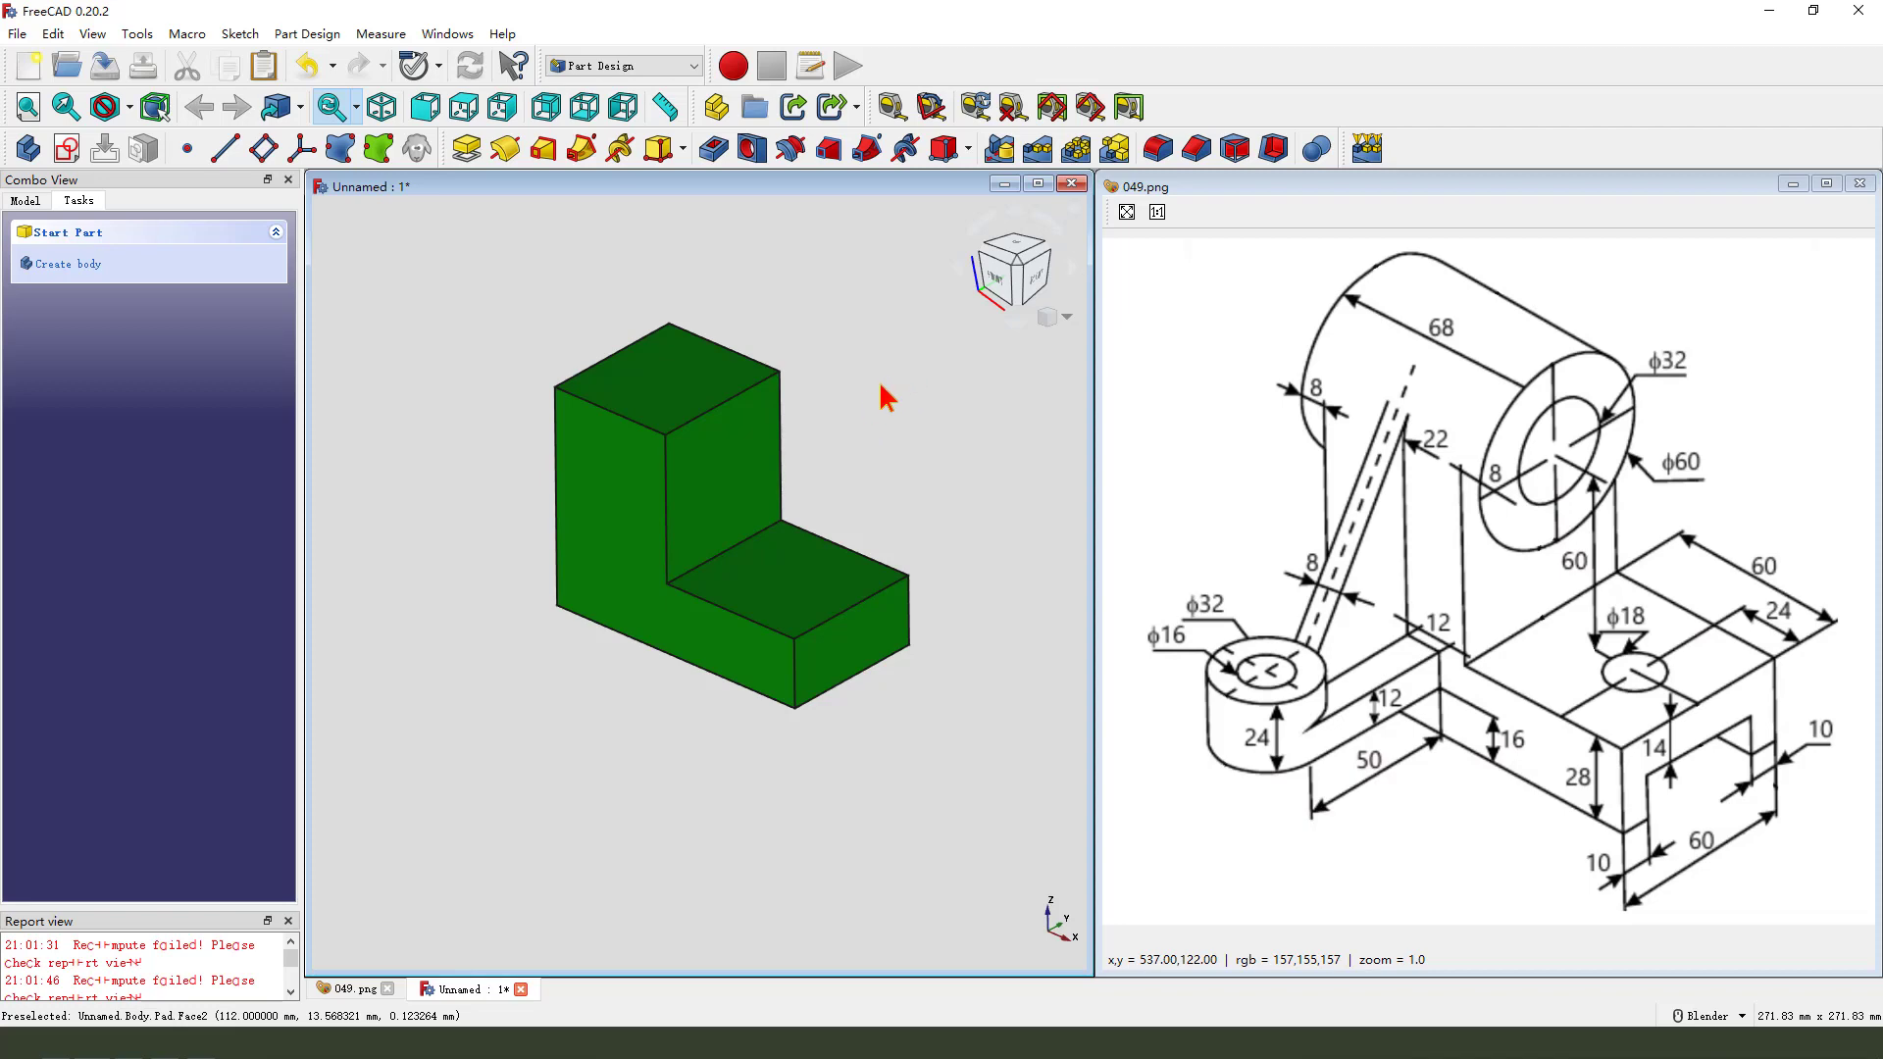
{"action": "left_click", "coordinate": [66, 149]}
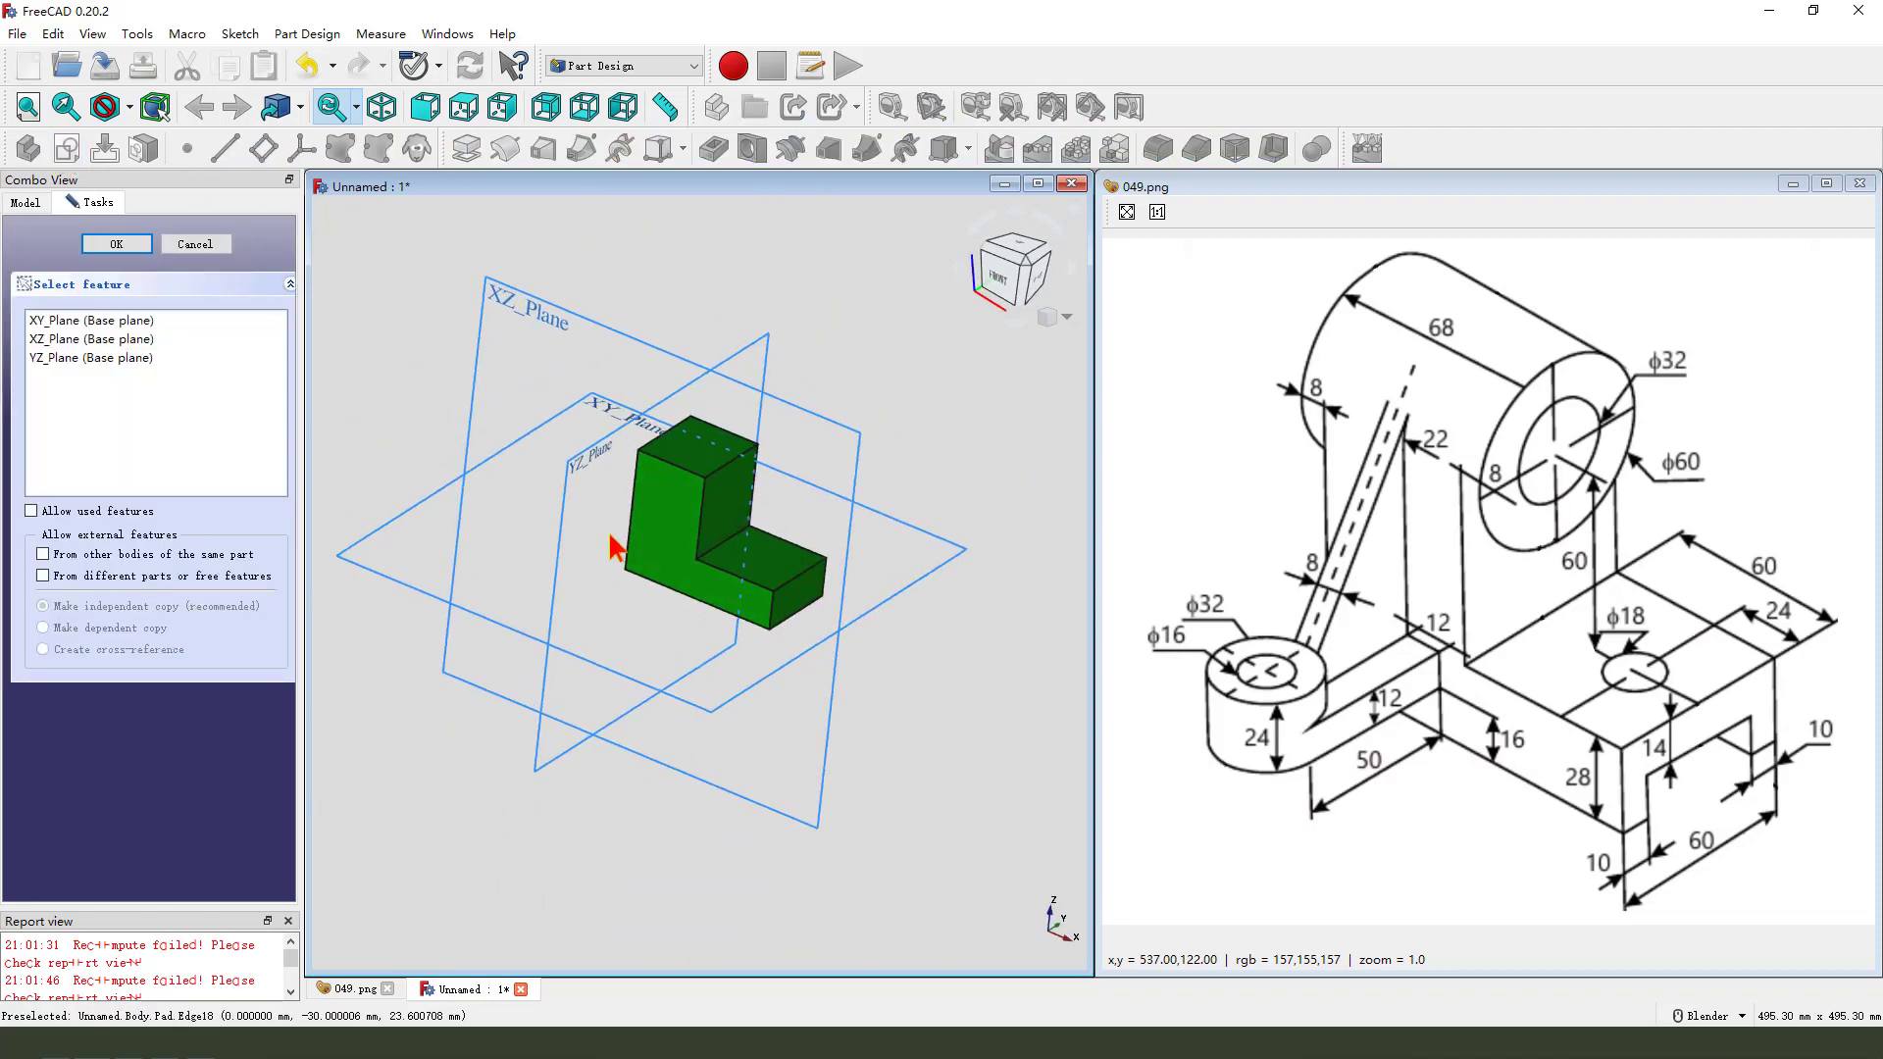
{"action": "middle_click_drag", "start_coordinate": [616, 498], "coordinate": [578, 517]}
{"action": "key", "text": "ctrl+2"}
{"action": "mouse_move", "coordinate": [513, 468]}
{"action": "left_mouse_down"}
{"action": "mouse_move", "coordinate": [542, 488]}
{"action": "mouse_move", "coordinate": [529, 577]}
{"action": "left_mouse_up"}
{"action": "left_click_drag", "start_coordinate": [538, 524], "coordinate": [594, 559]}
{"action": "key", "text": "Escape"}
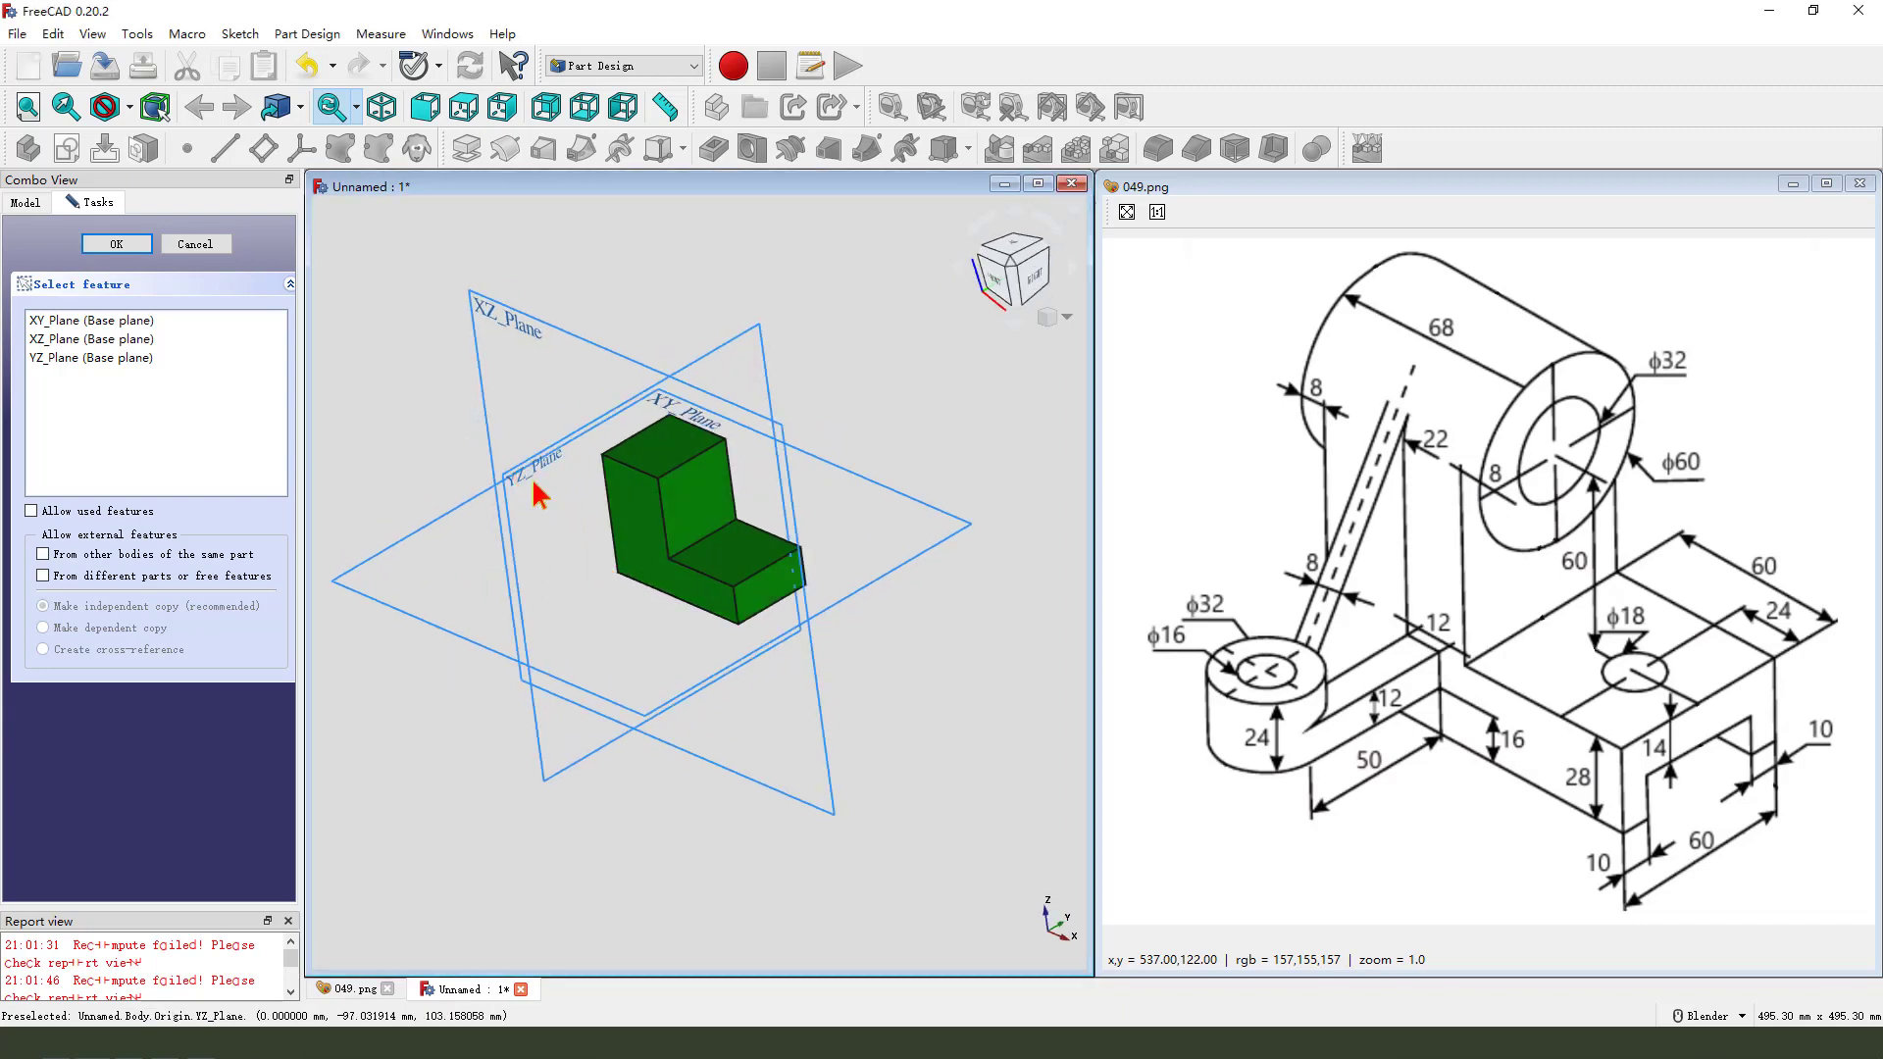
{"action": "middle_click_drag", "start_coordinate": [534, 480], "coordinate": [553, 487]}
{"action": "left_click", "coordinate": [554, 489]}
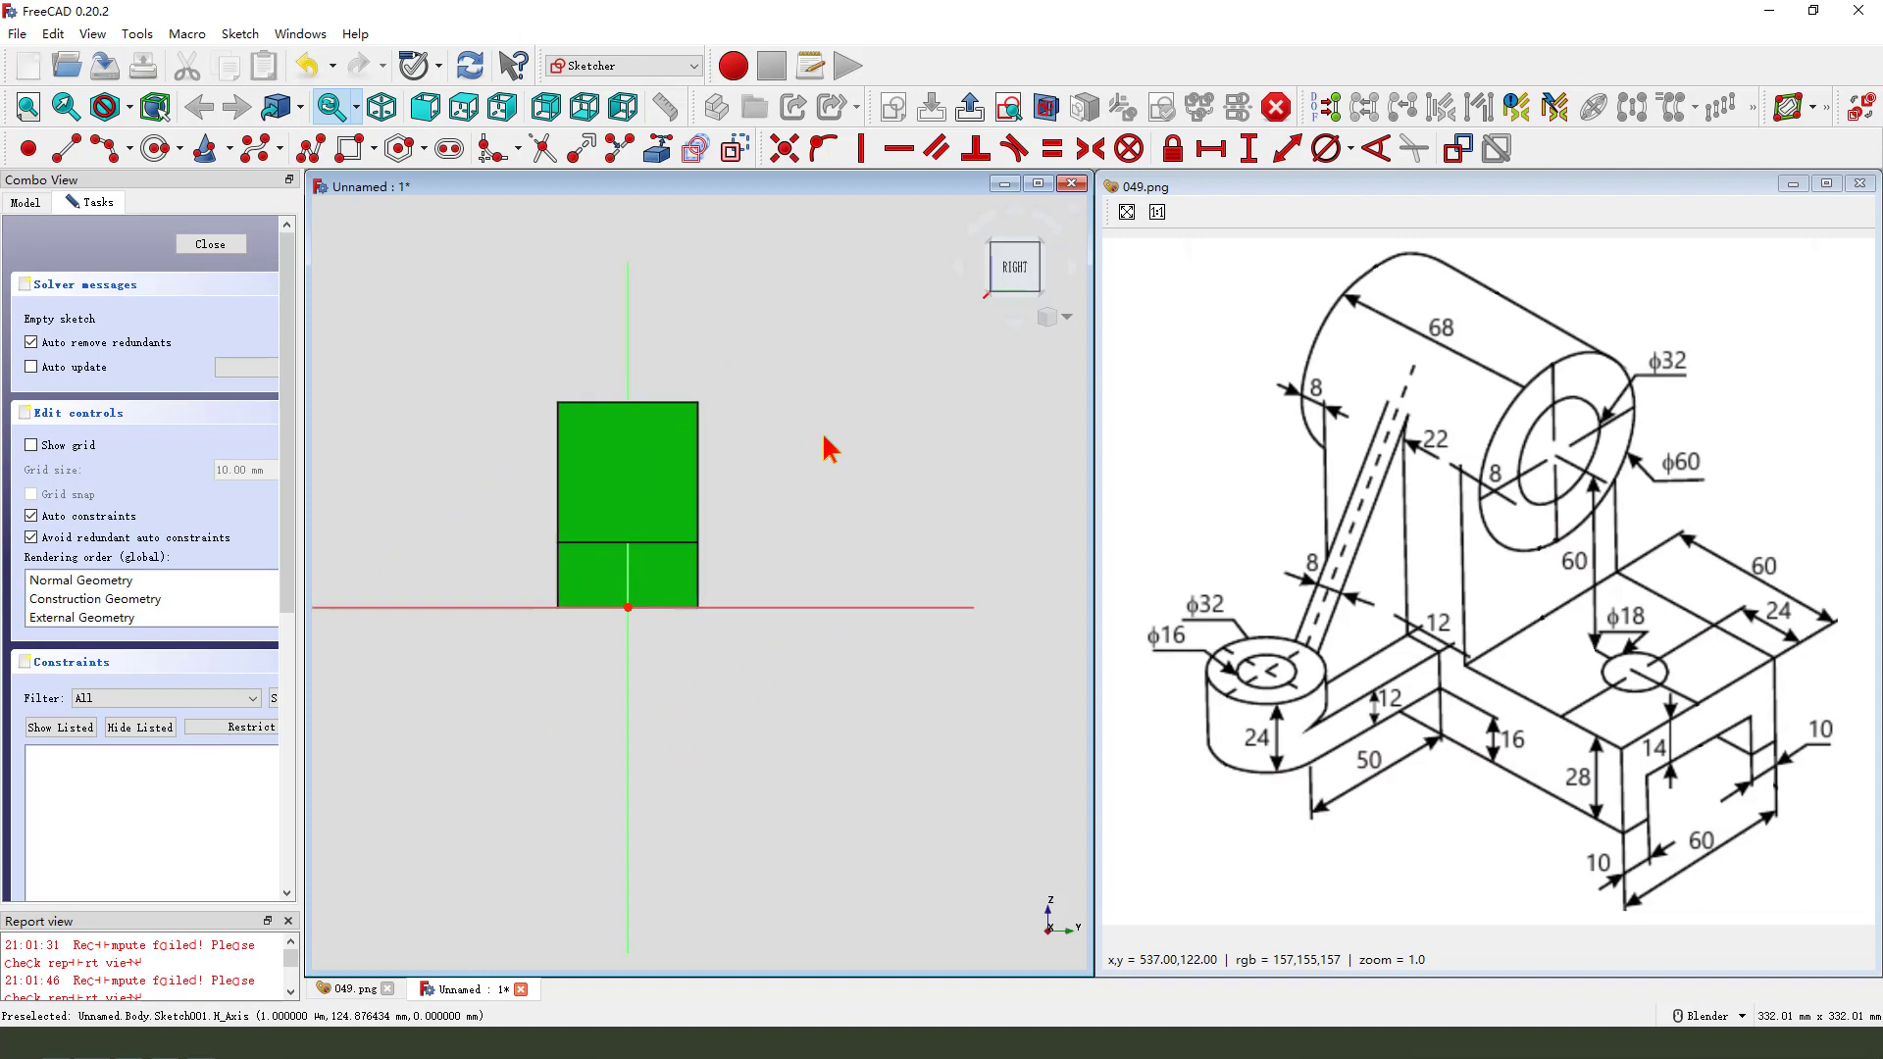
- Link the block's top edge into the sketch as external geometry and hide the pad
{"action": "left_click", "coordinate": [656, 148]}
{"action": "left_click", "coordinate": [660, 402]}
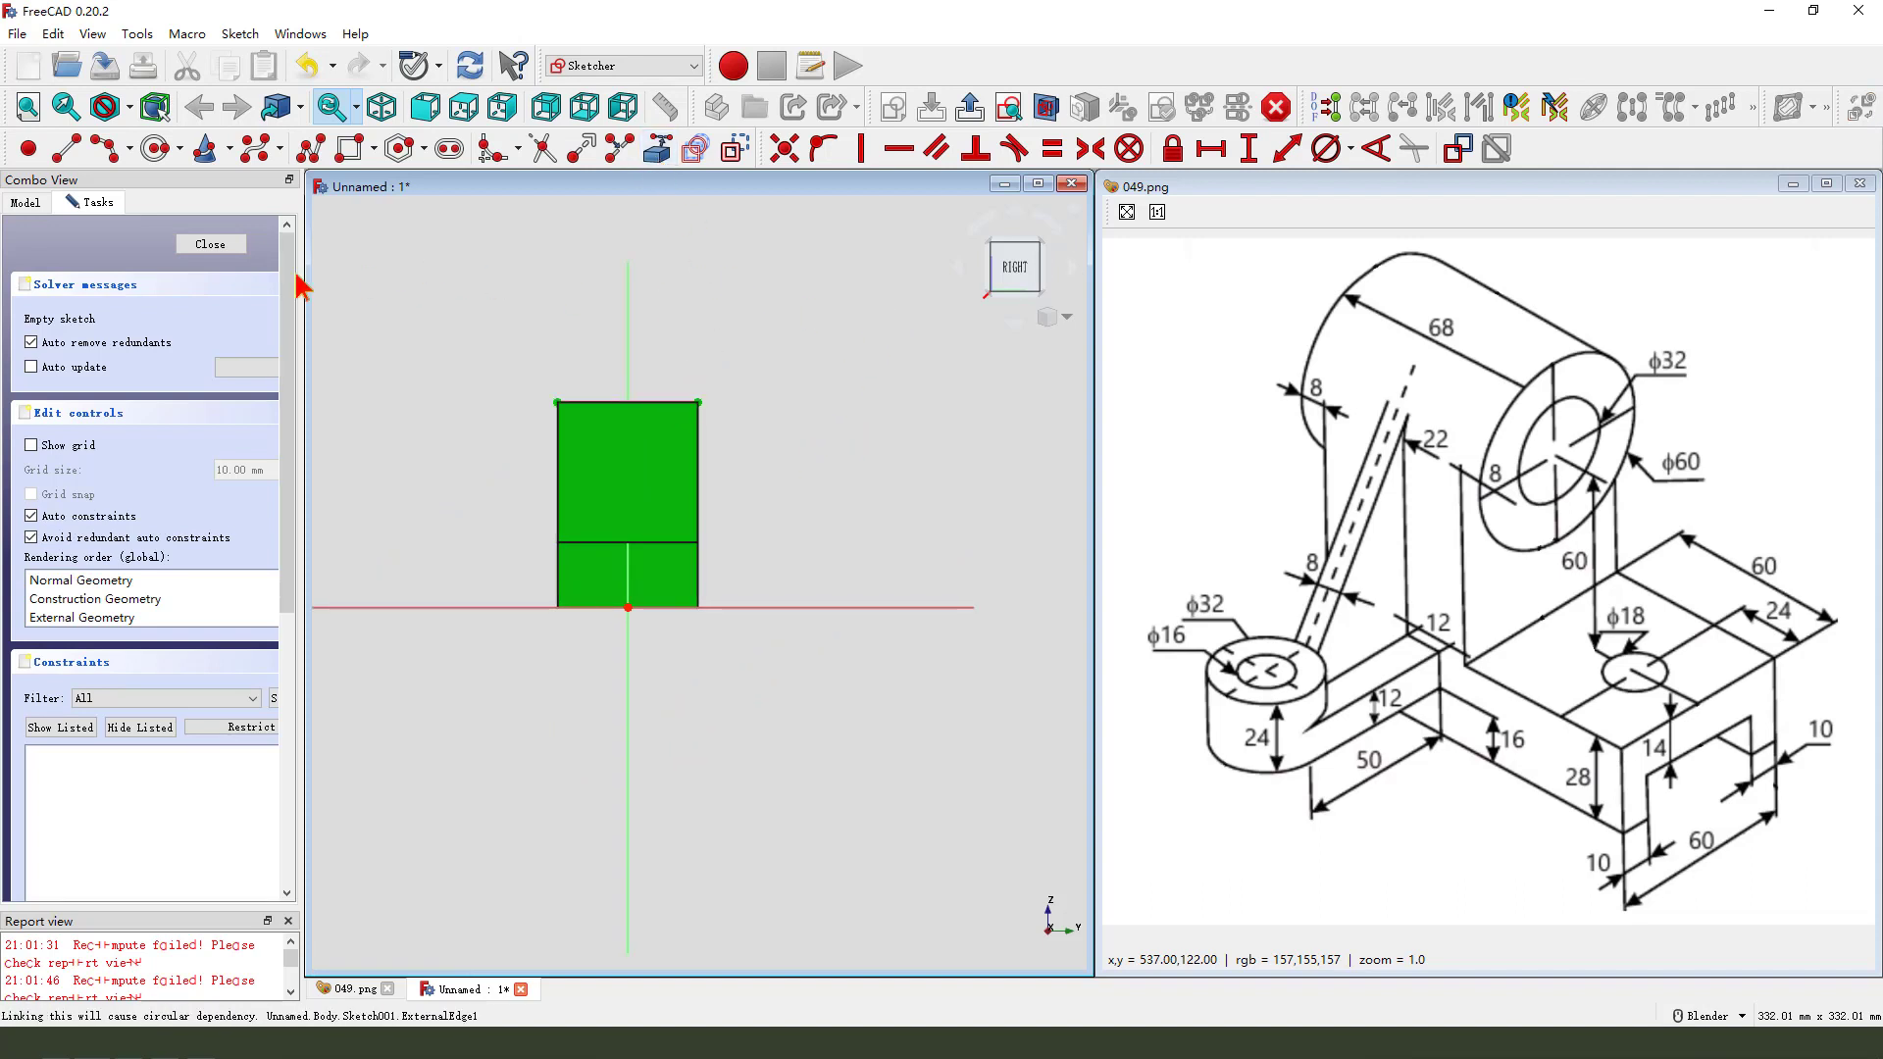
{"action": "left_click", "coordinate": [29, 203]}
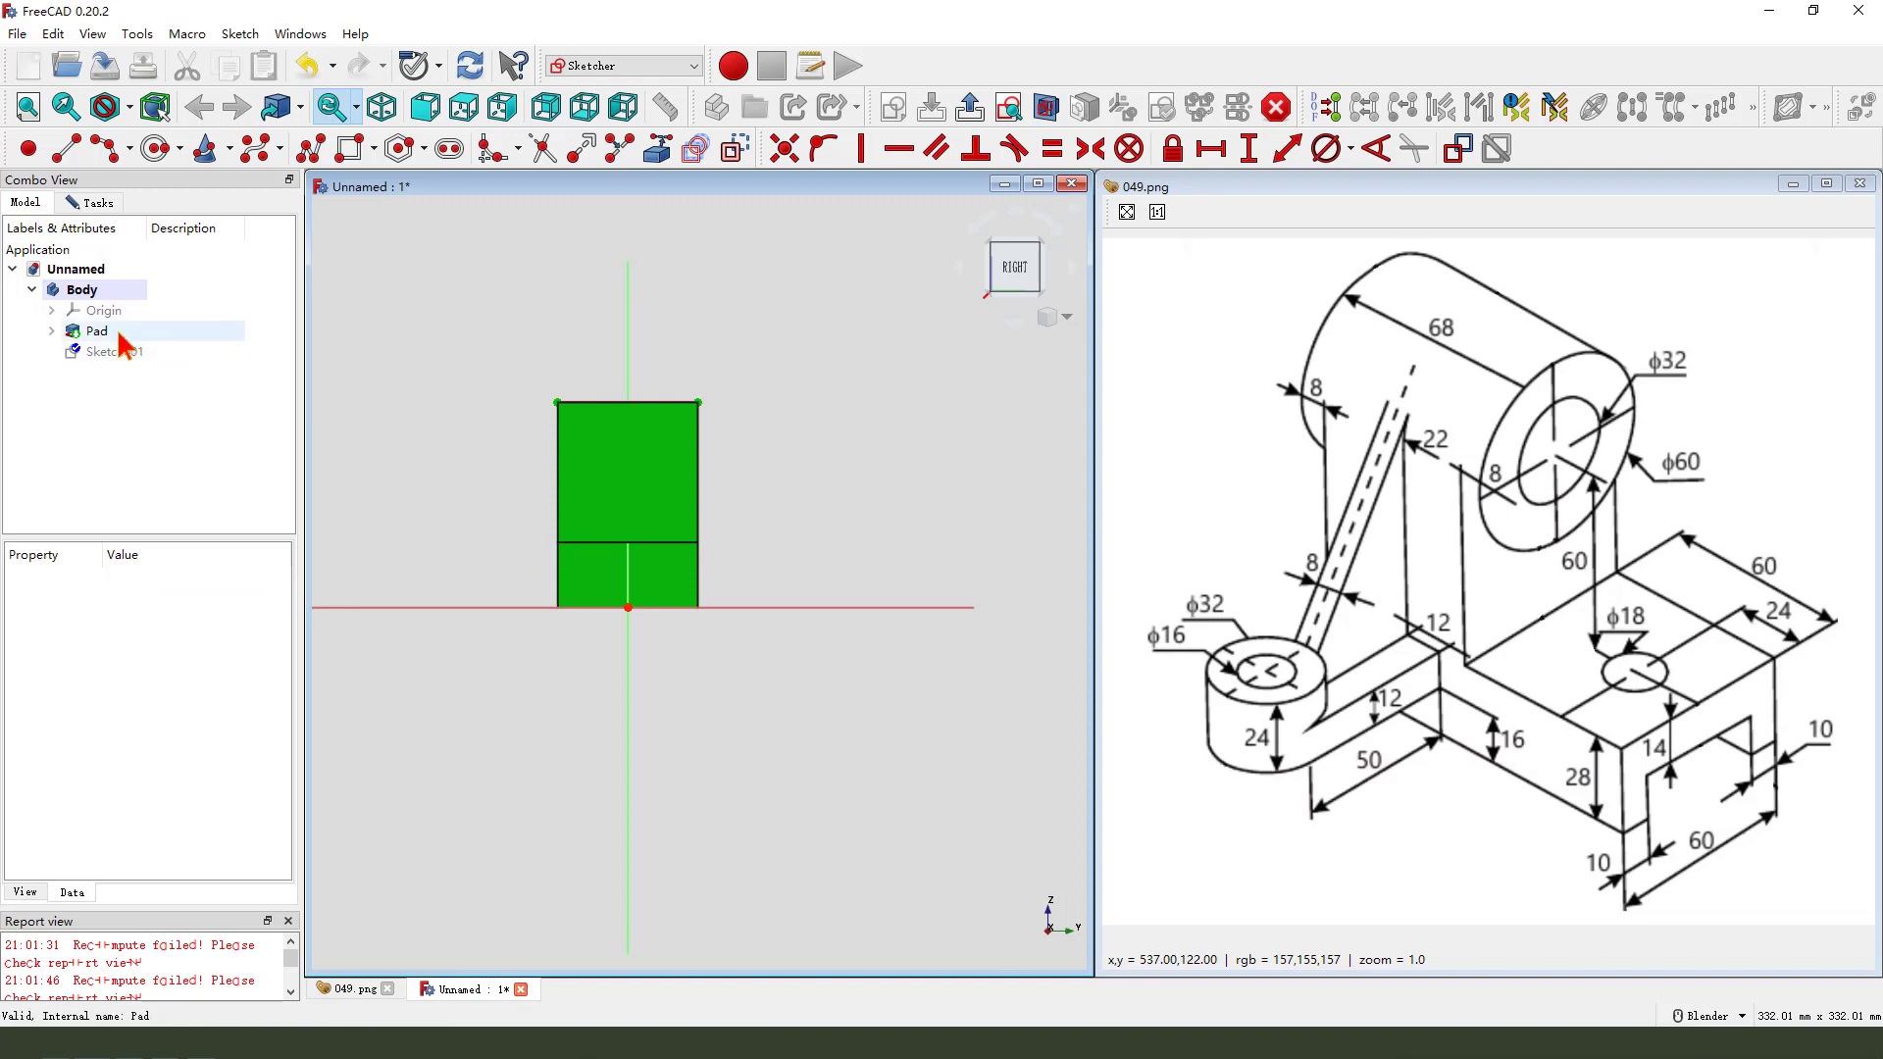
{"action": "left_click", "coordinate": [98, 331]}
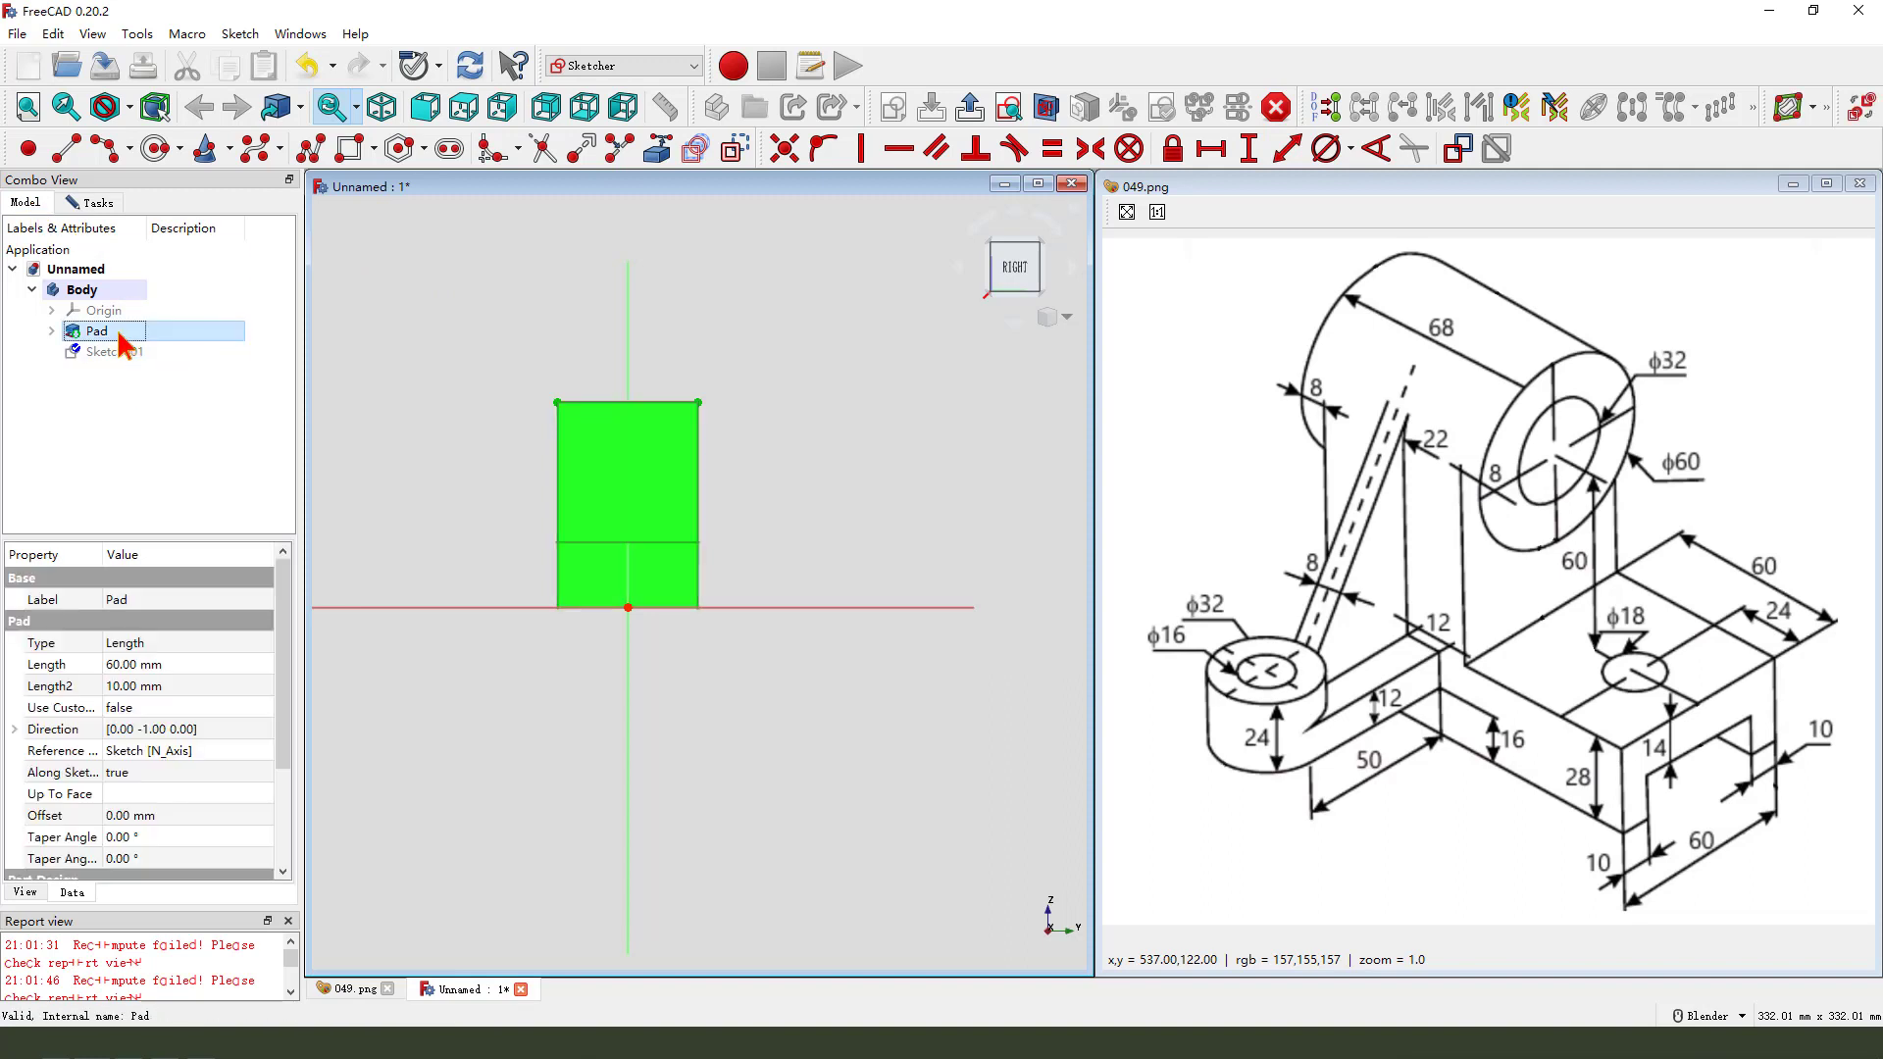
{"action": "key", "text": "space"}
{"action": "scroll", "coordinate": [534, 421], "scroll_direction": "up", "scroll_amount": 1}
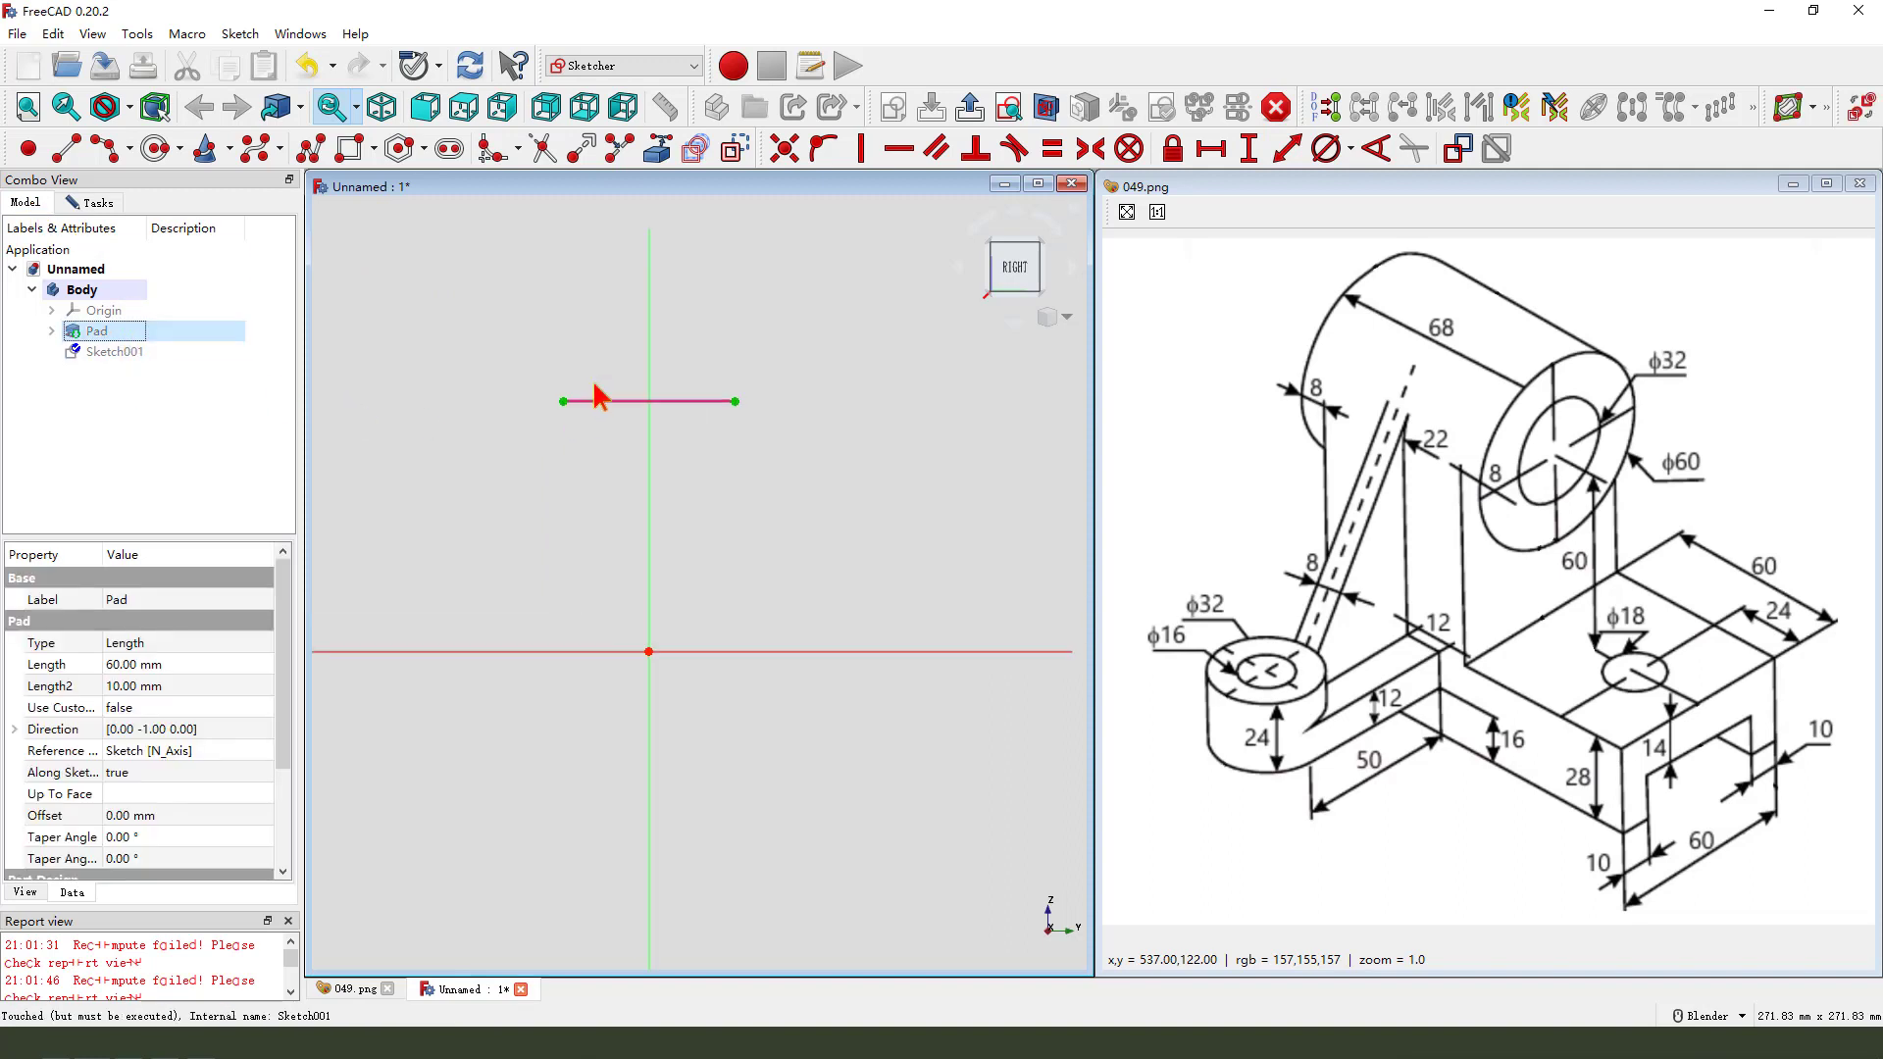
- Draw a circle smaller than the linked top edge, with its centre on that edge just beside the vertical axis
{"action": "left_click", "coordinate": [157, 148]}
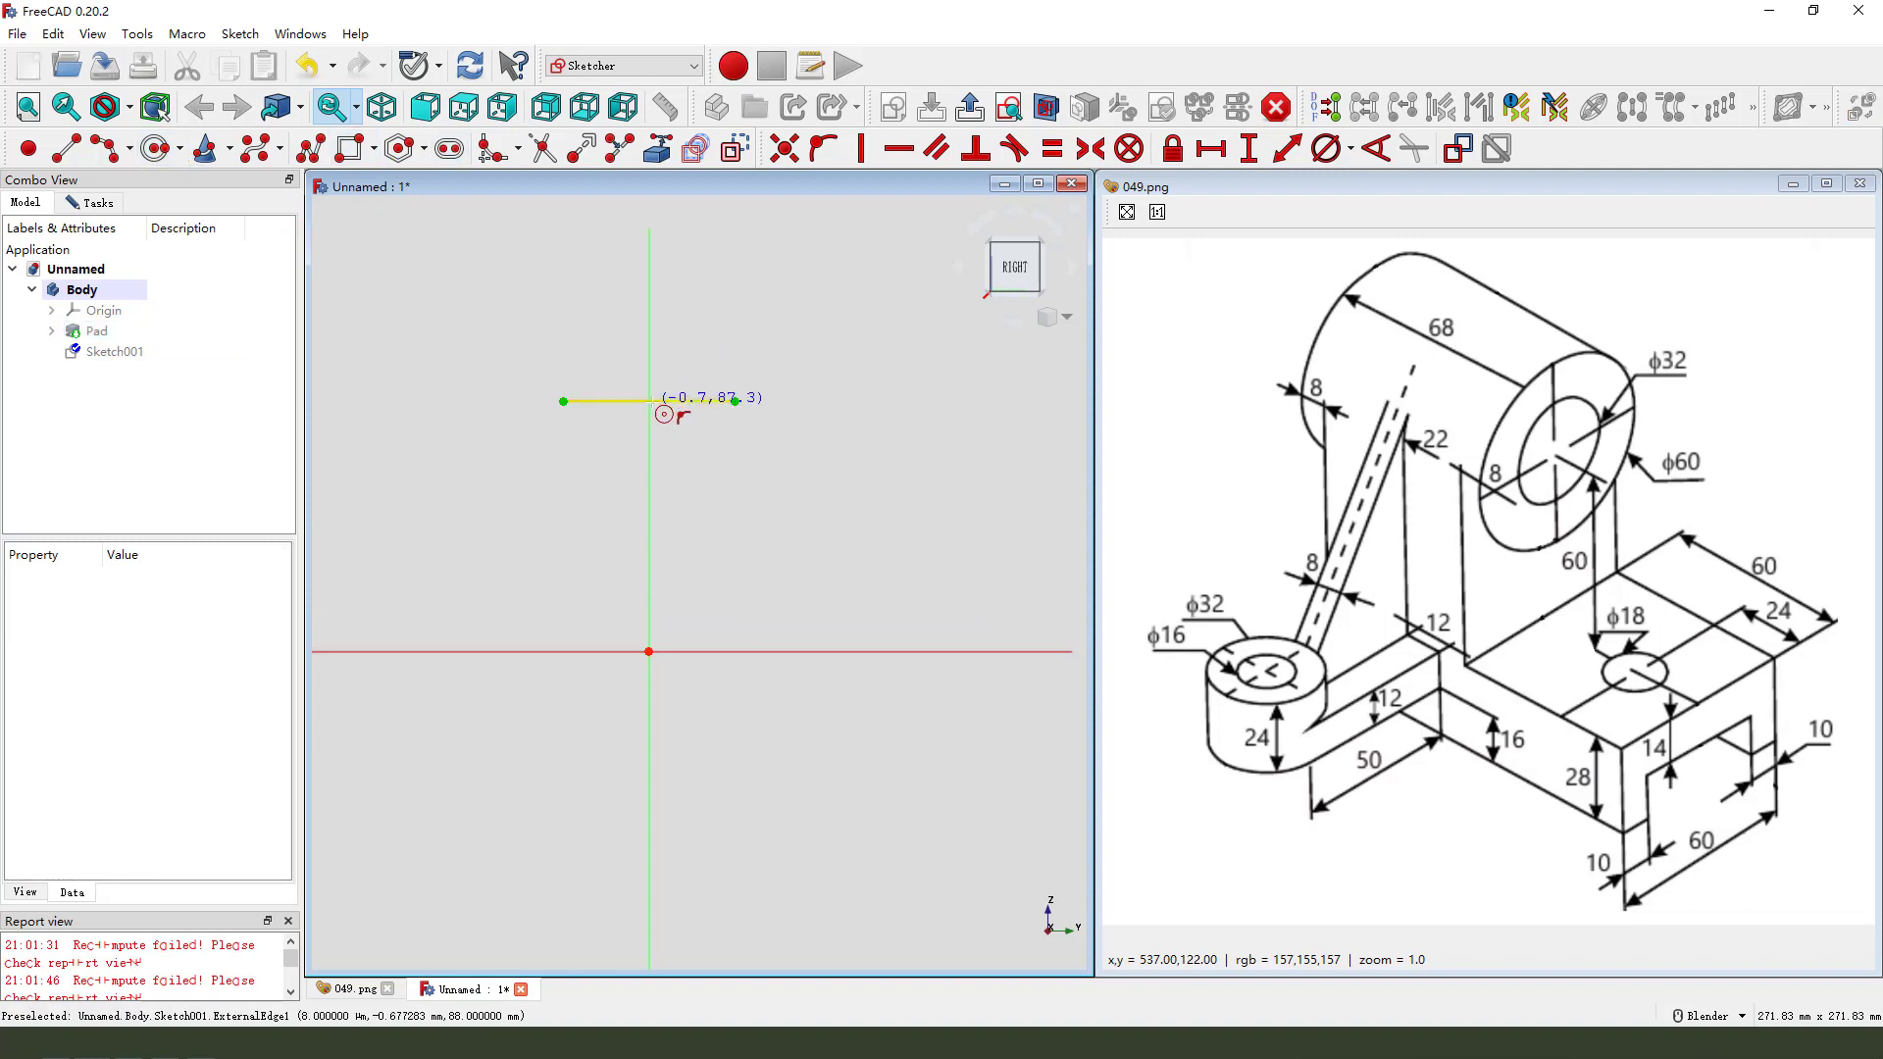
{"action": "left_click", "coordinate": [665, 402]}
{"action": "left_click", "coordinate": [710, 430]}
{"action": "scroll", "coordinate": [687, 406], "scroll_direction": "up", "scroll_amount": 1}
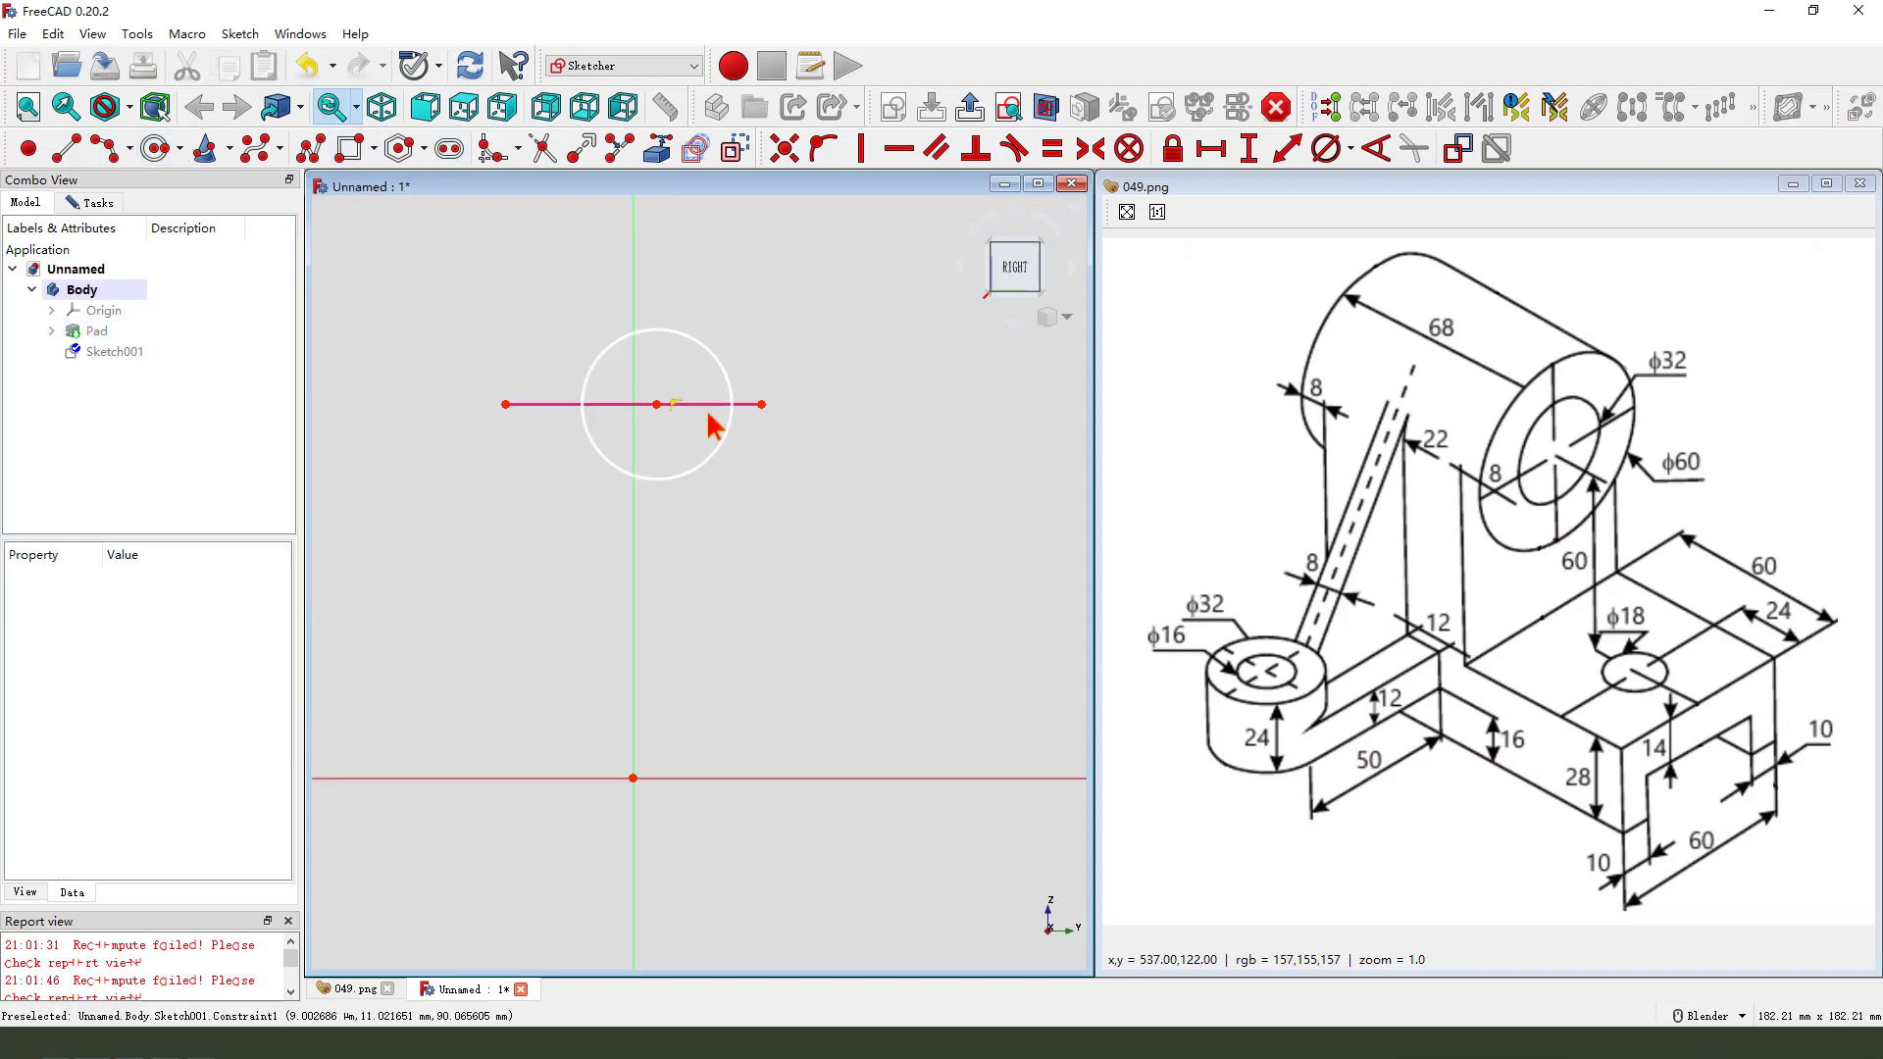
- Constrain the two endpoints of the linked edge to be symmetric about the circle's centre
{"action": "mouse_move", "coordinate": [781, 380]}
{"action": "left_mouse_down"}
{"action": "mouse_move", "coordinate": [769, 441]}
{"action": "mouse_move", "coordinate": [784, 385]}
{"action": "left_mouse_up"}
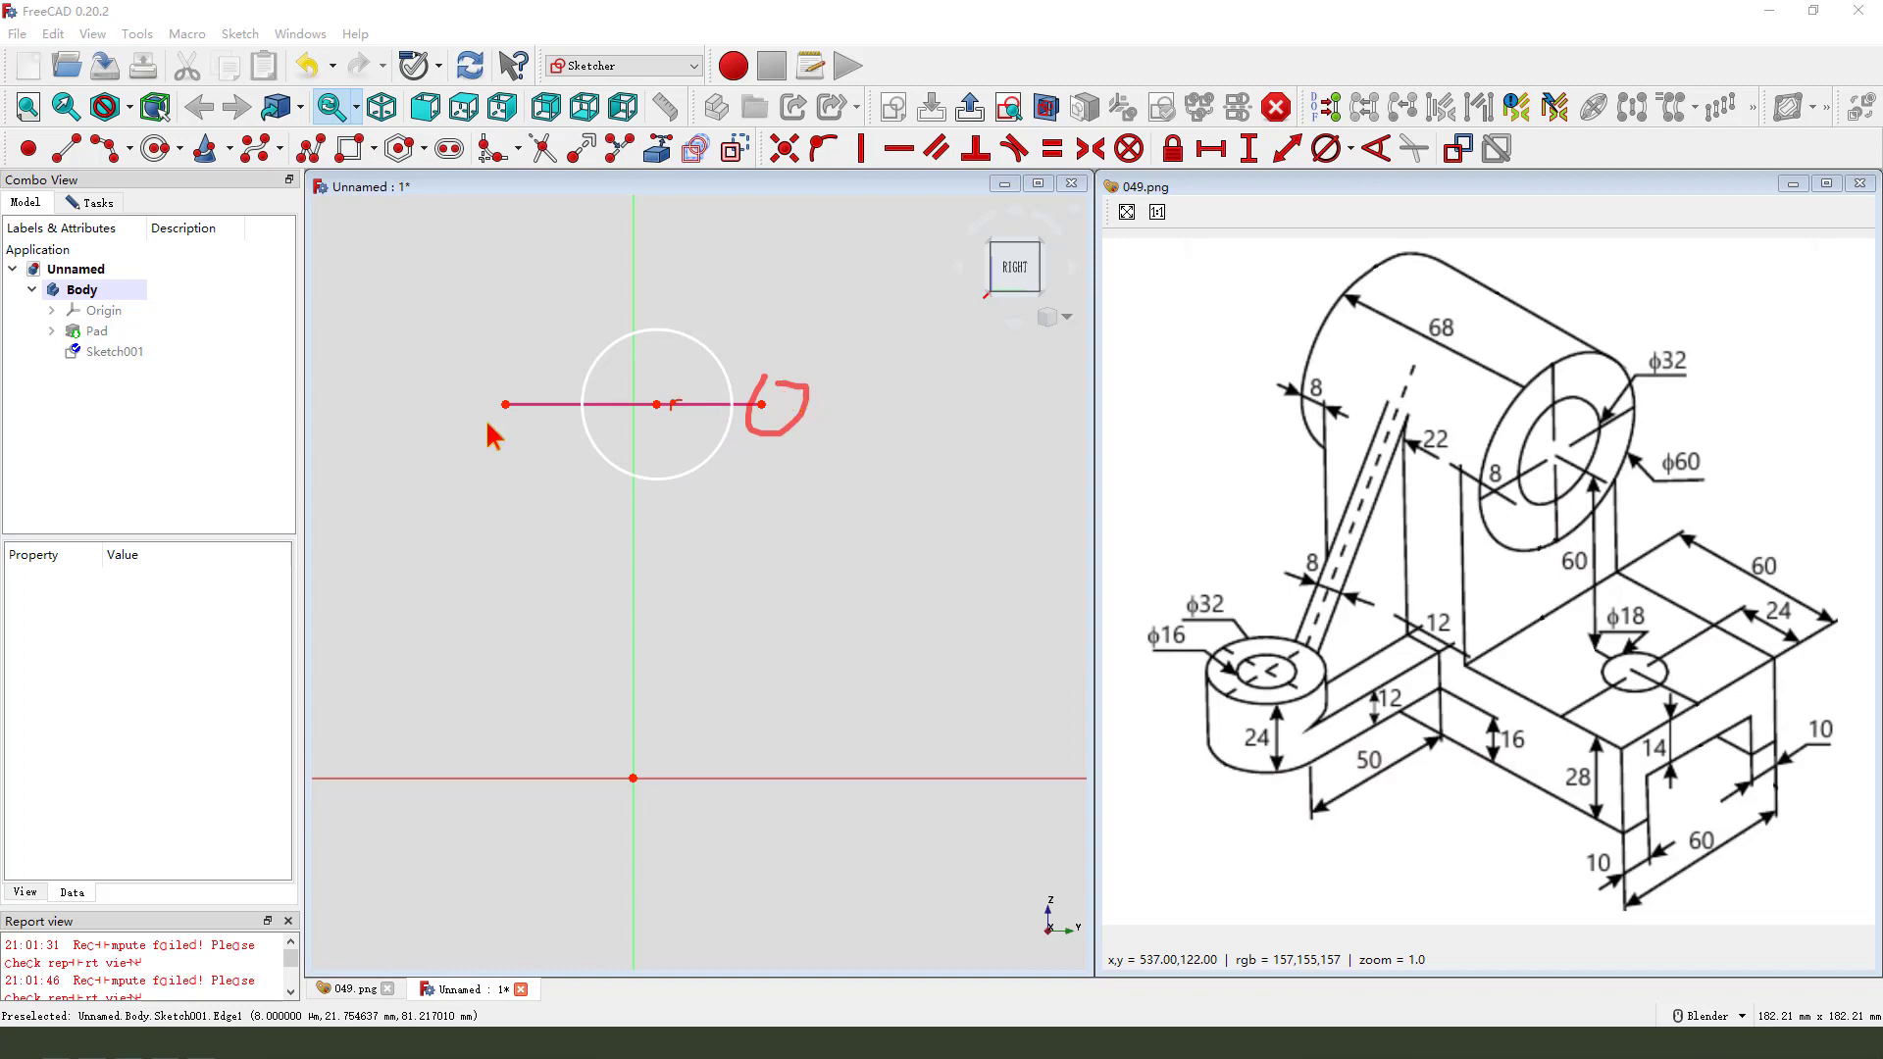
{"action": "left_click_drag", "start_coordinate": [498, 390], "coordinate": [530, 417]}
{"action": "left_click_drag", "start_coordinate": [654, 402], "coordinate": [663, 409]}
{"action": "mouse_move", "coordinate": [736, 305]}
{"action": "left_mouse_down"}
{"action": "mouse_move", "coordinate": [676, 404]}
{"action": "mouse_move", "coordinate": [755, 407]}
{"action": "left_mouse_up"}
{"action": "key", "text": "Escape"}
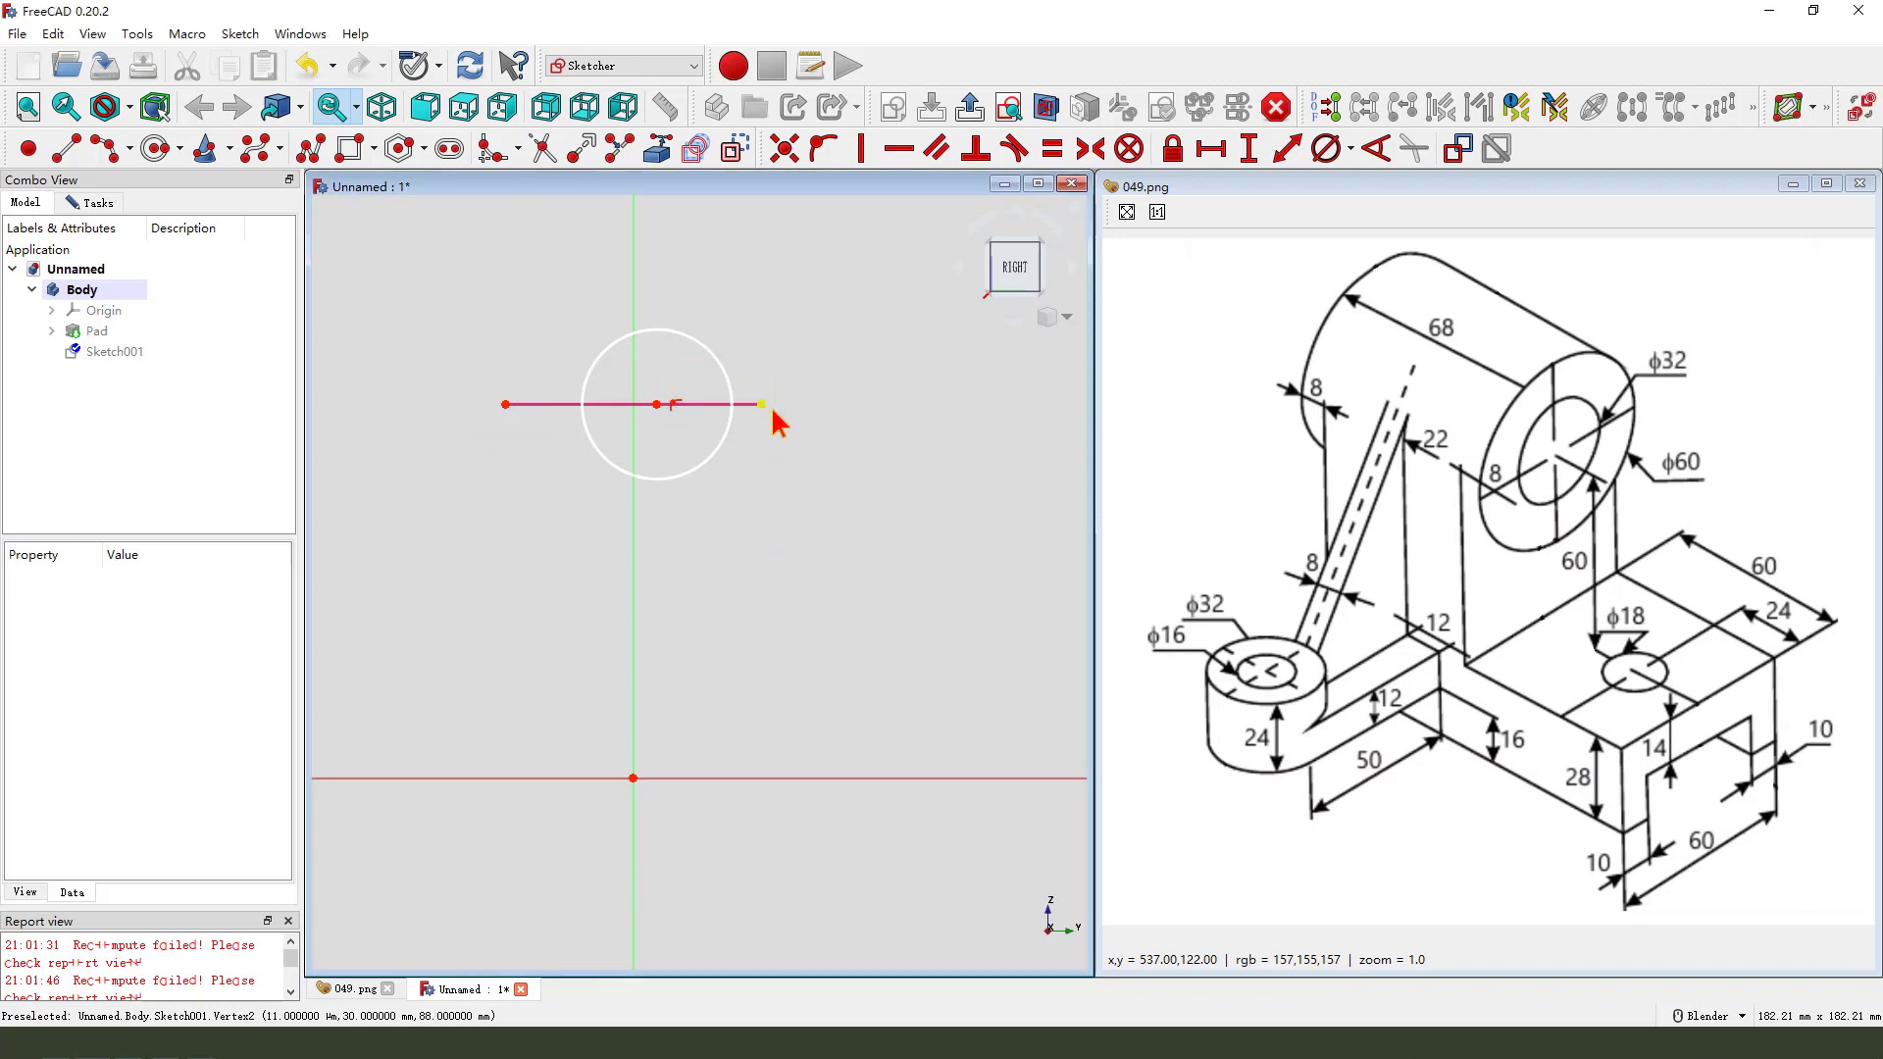
{"action": "left_click", "coordinate": [770, 410]}
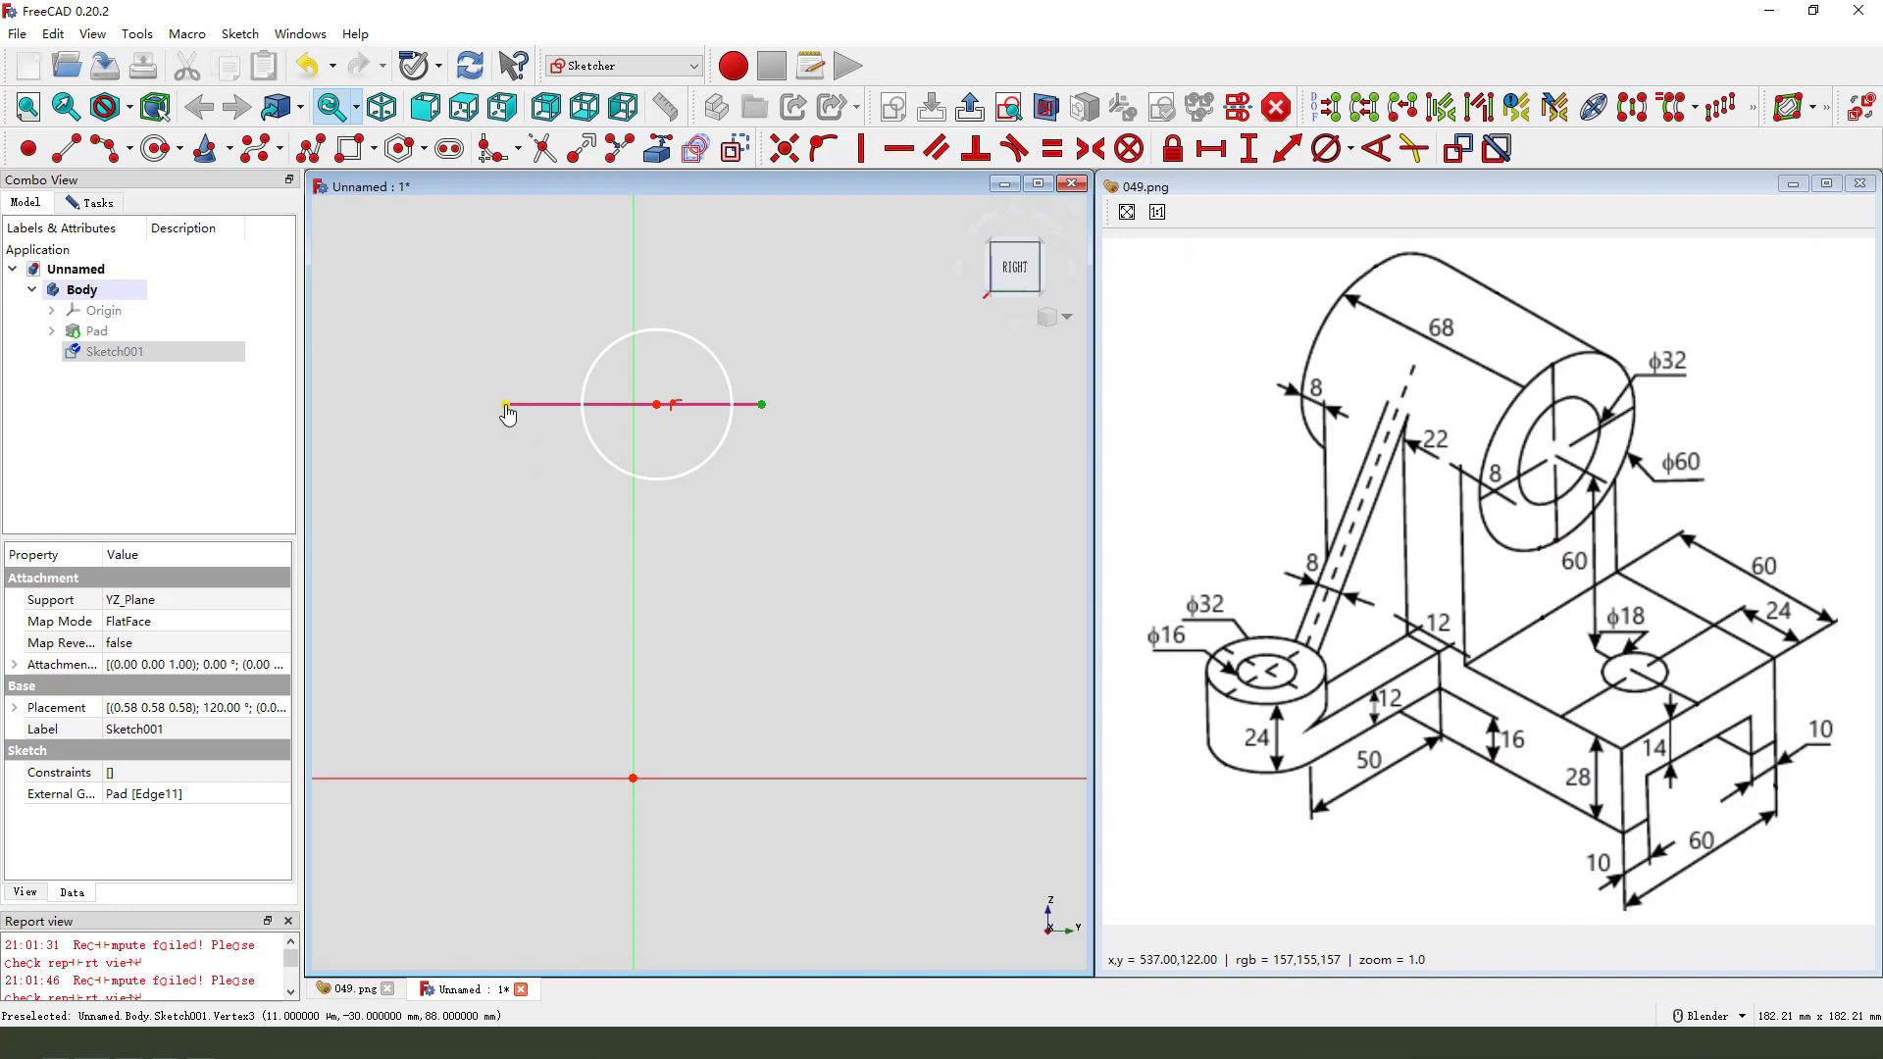
{"action": "left_click", "coordinate": [506, 405]}
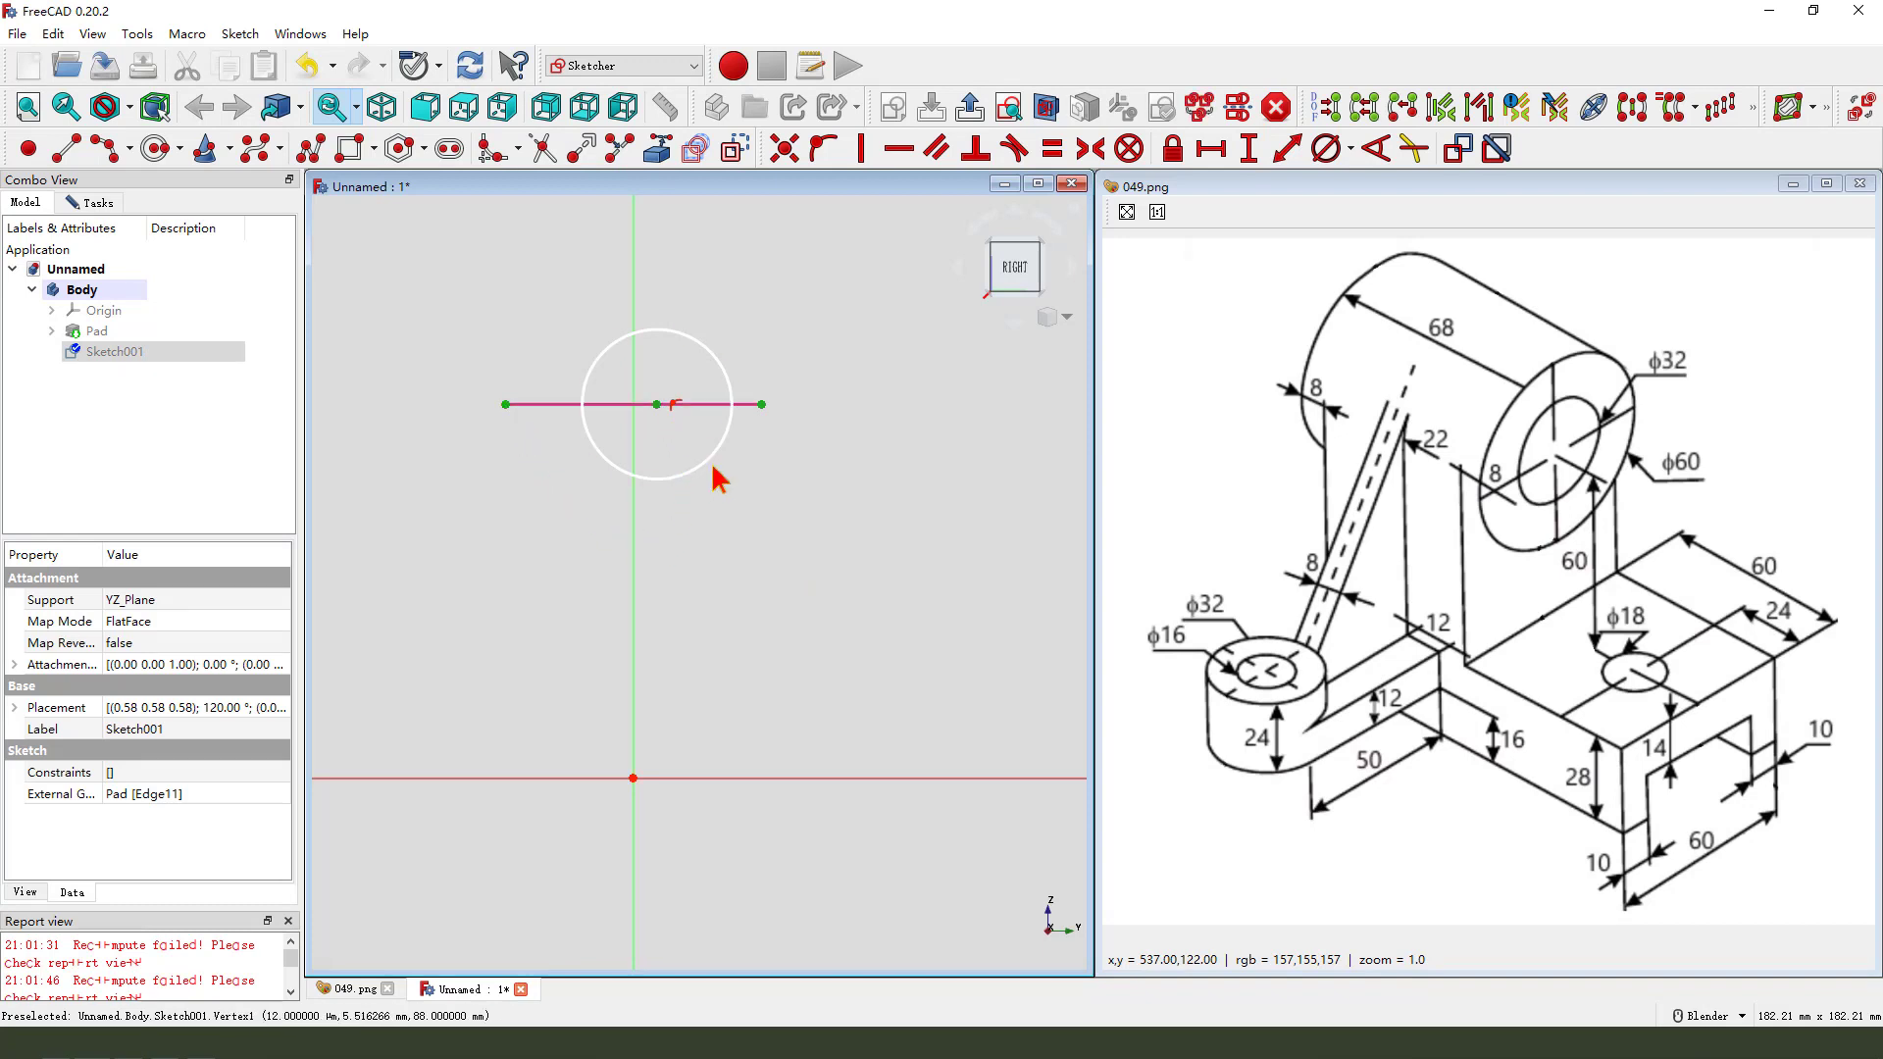
{"action": "left_click", "coordinate": [1090, 152]}
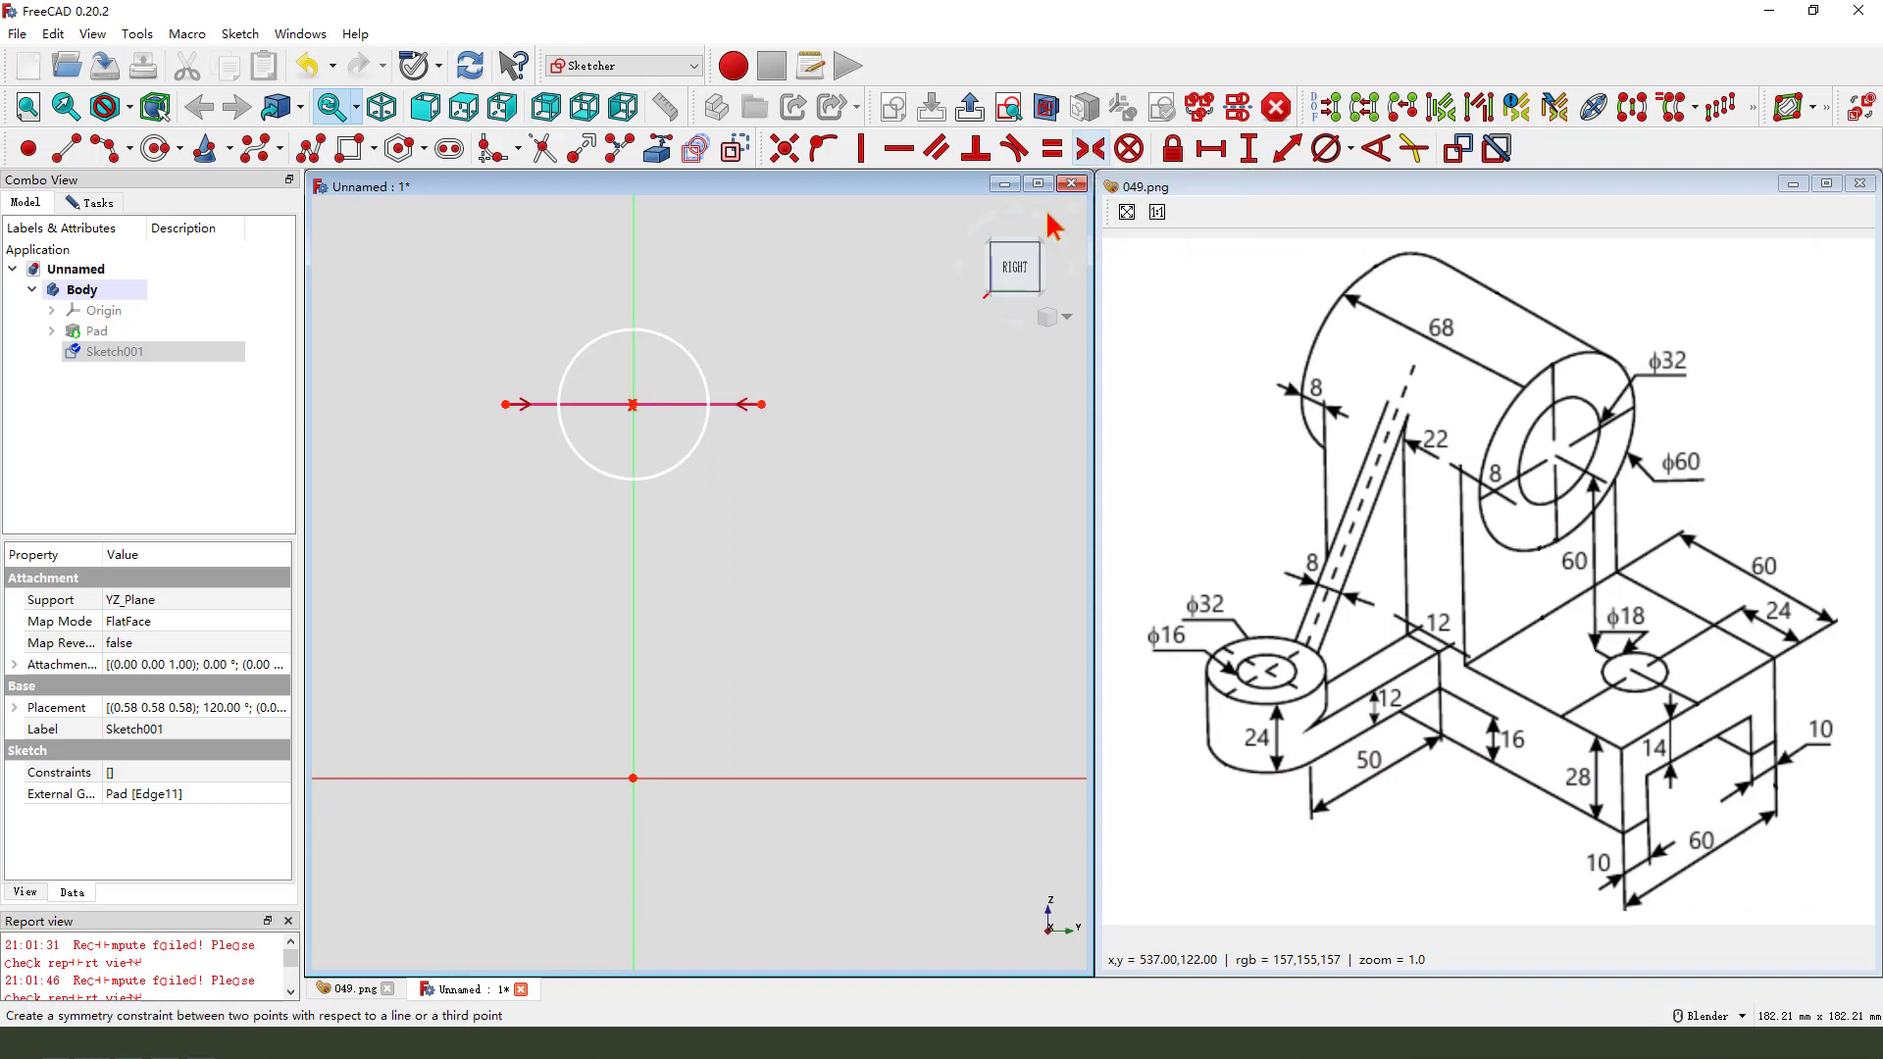
- Size the circle by constraining the linked edge's right endpoint to lie on its circumference
{"action": "left_click", "coordinate": [703, 378]}
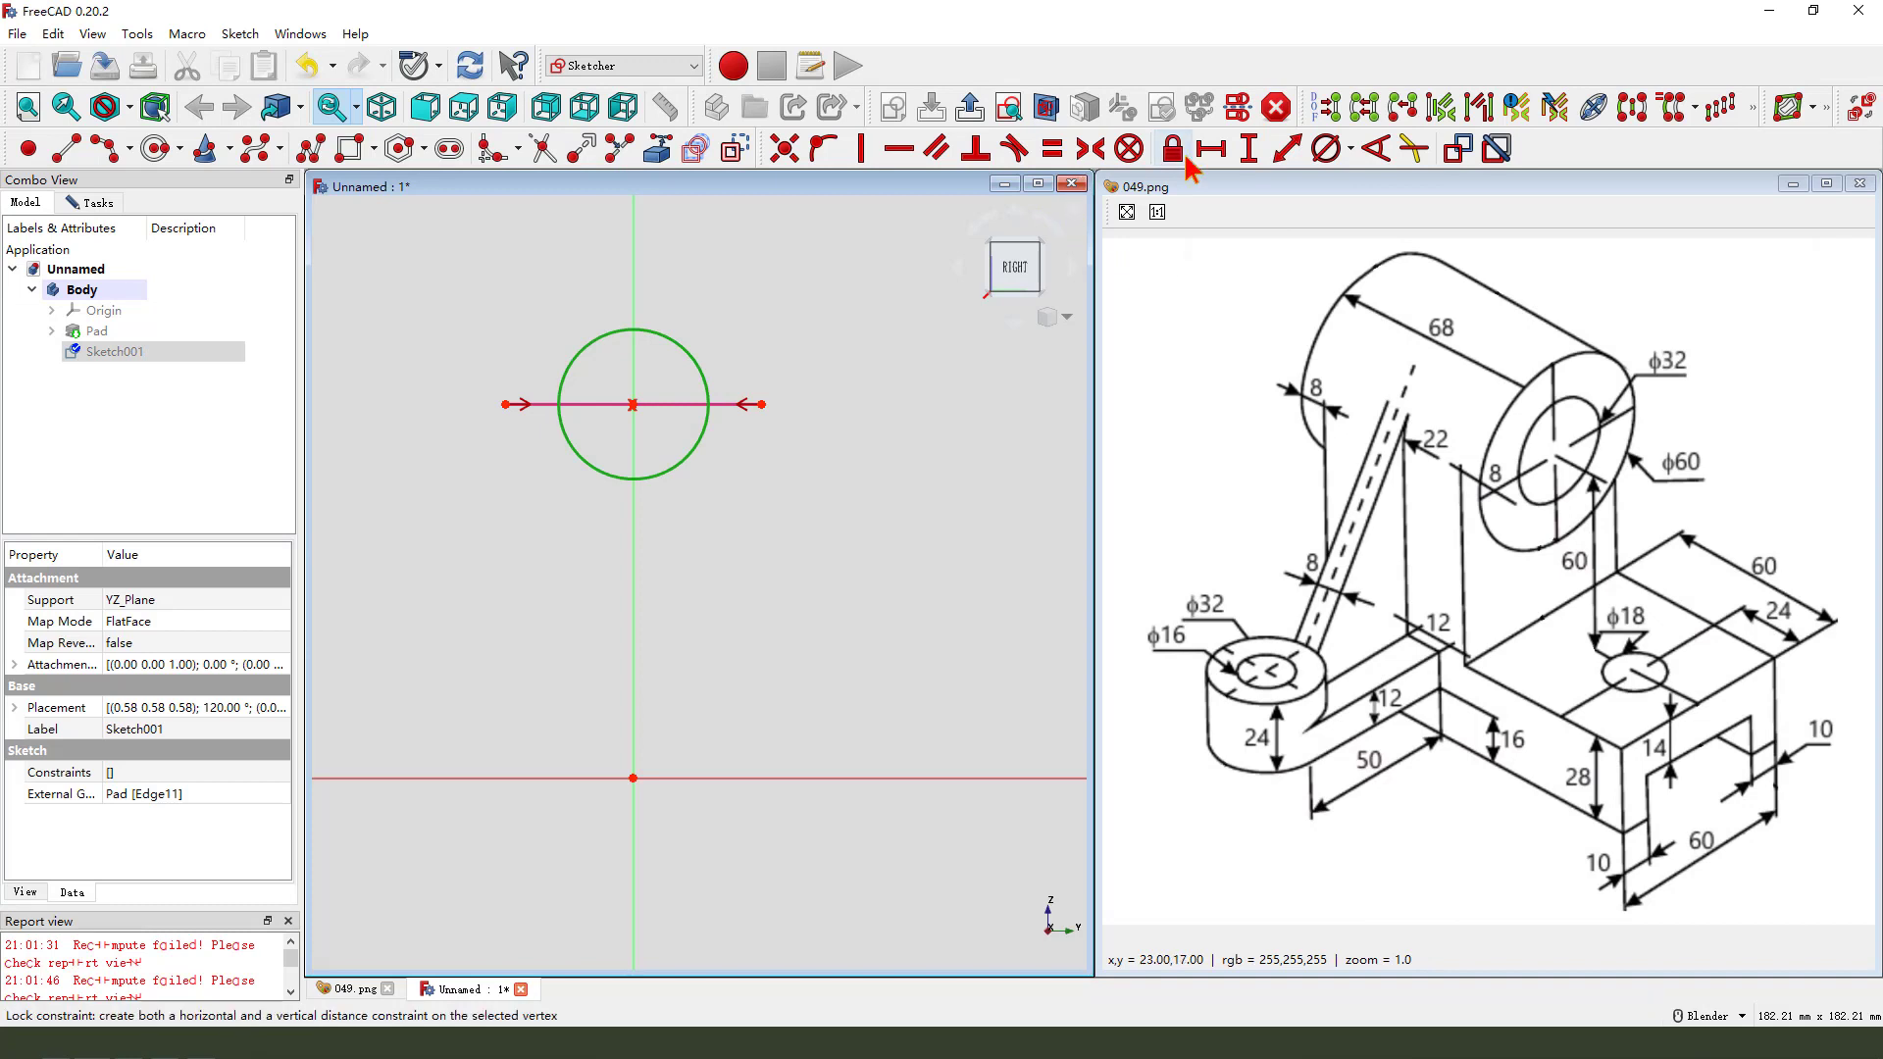
{"action": "left_click", "coordinate": [707, 391]}
{"action": "left_click", "coordinate": [707, 390]}
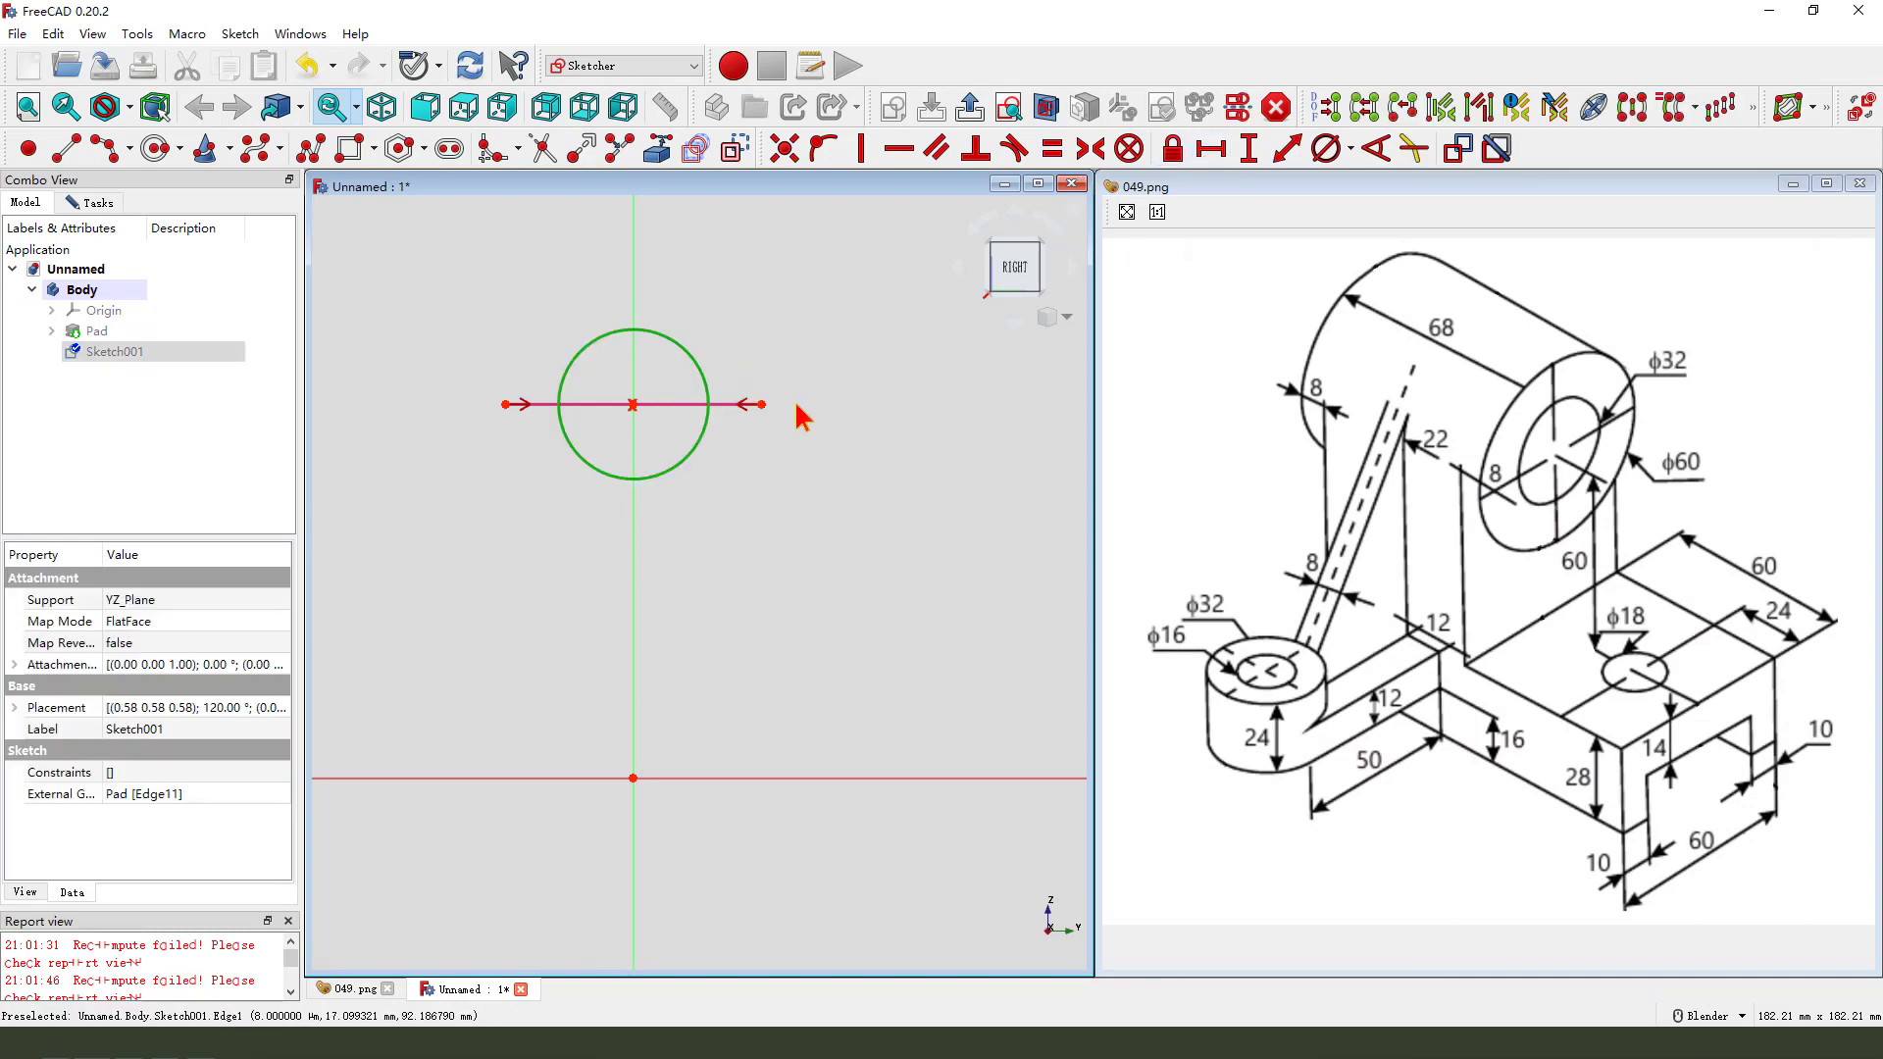
{"action": "left_click", "coordinate": [761, 403]}
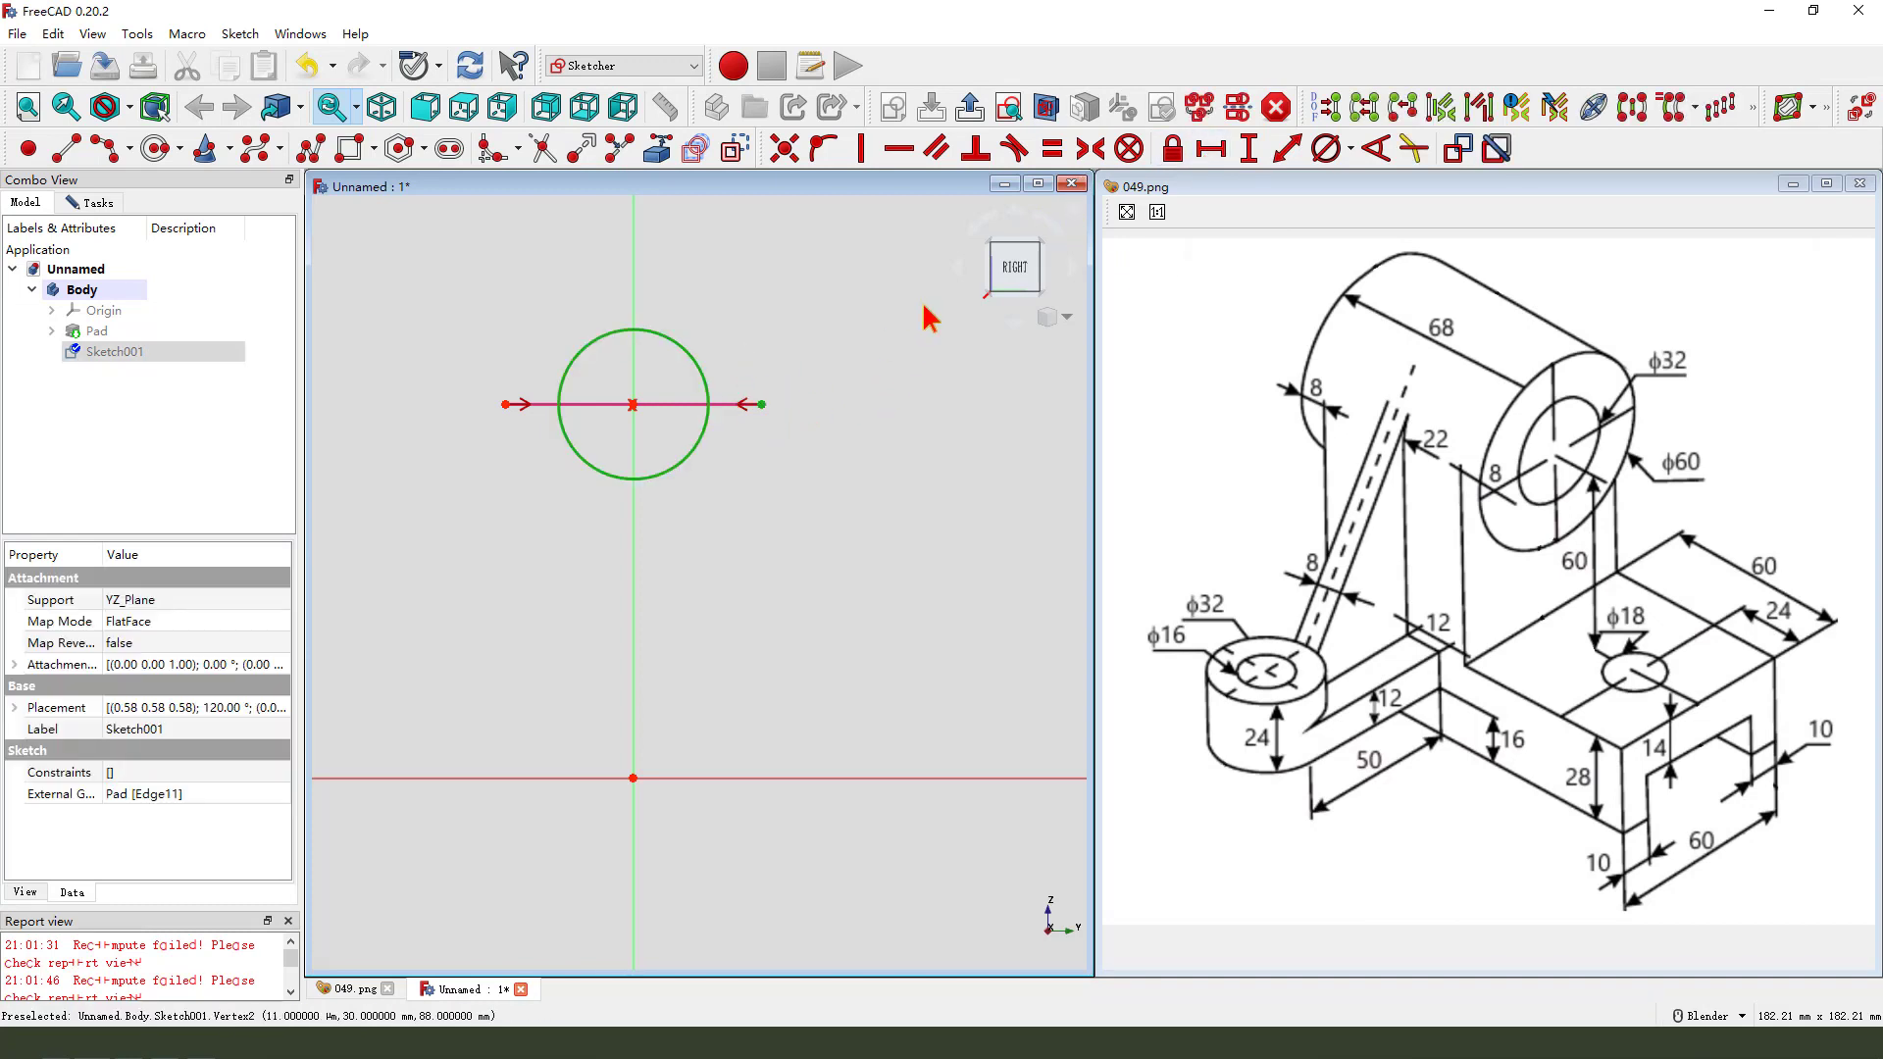
{"action": "left_click", "coordinate": [823, 149]}
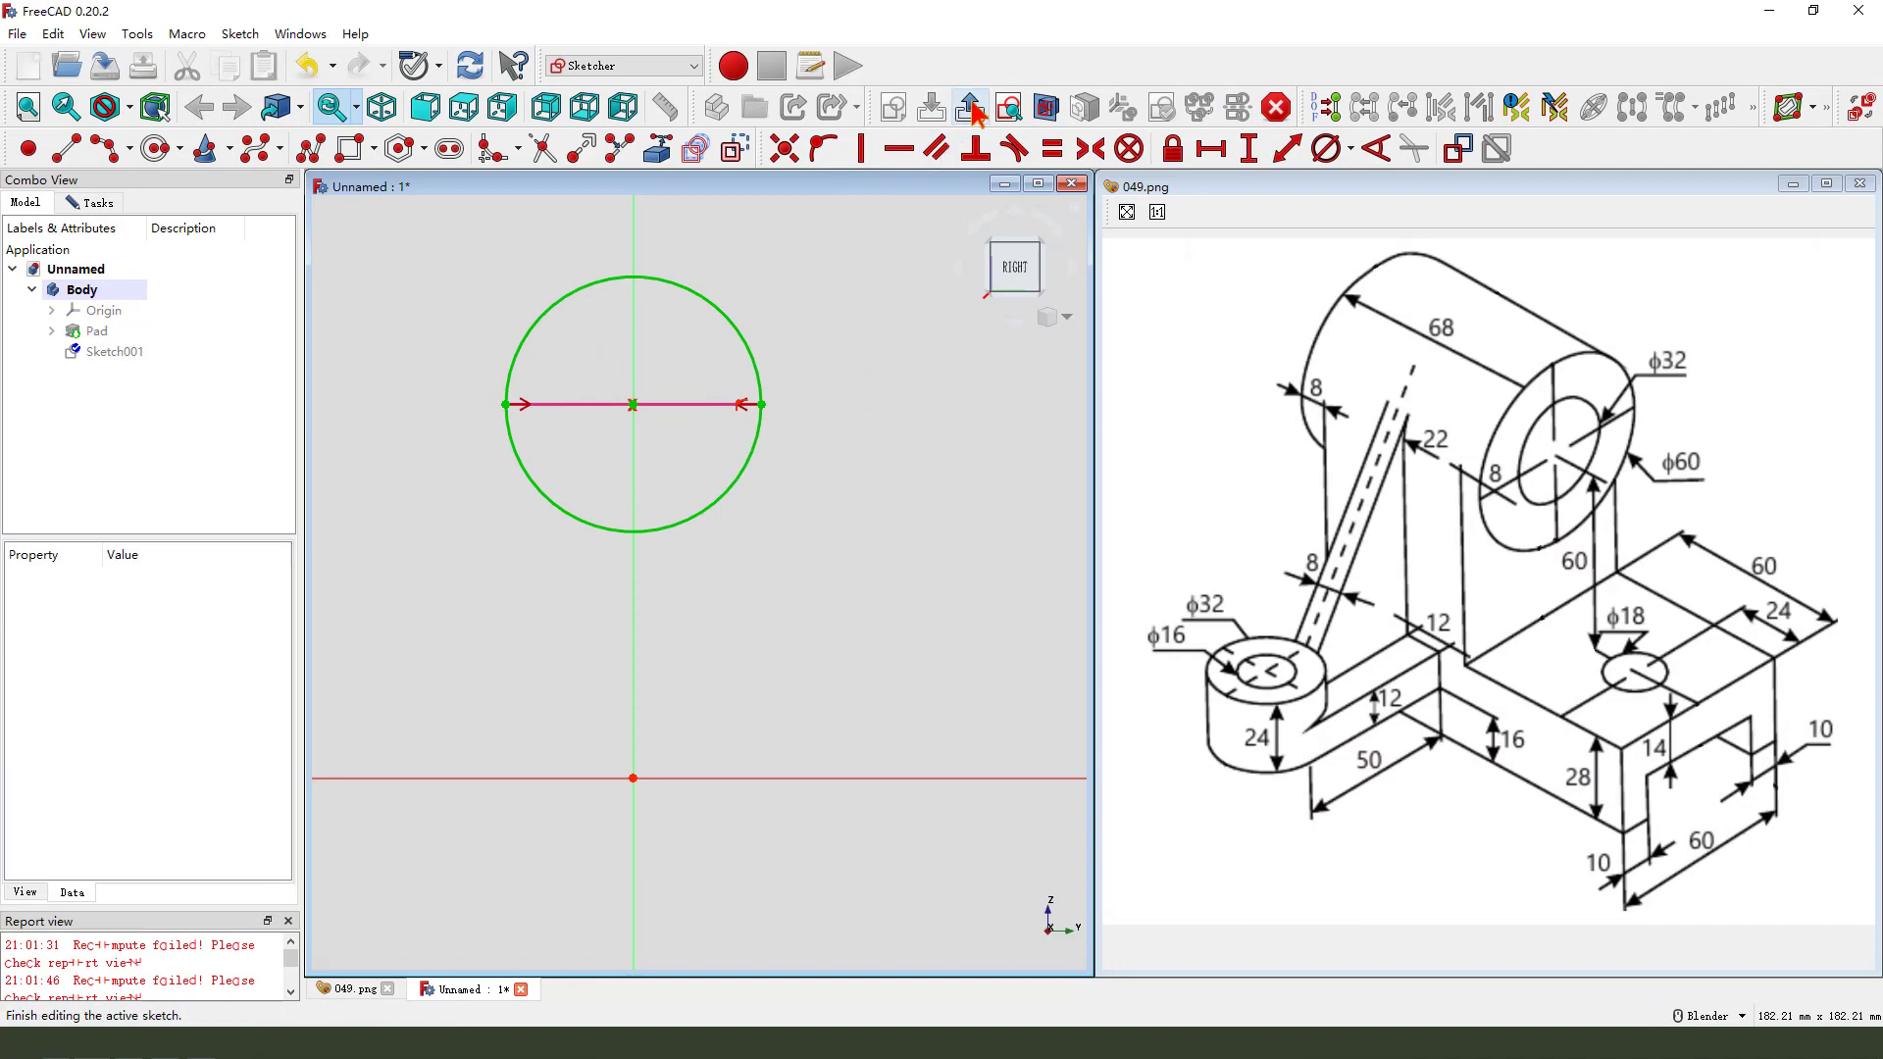
- Pad the circle sketch with two dimensions, using a length of 52+8 mm and a second length of 8 mm
{"action": "key", "text": "Escape"}
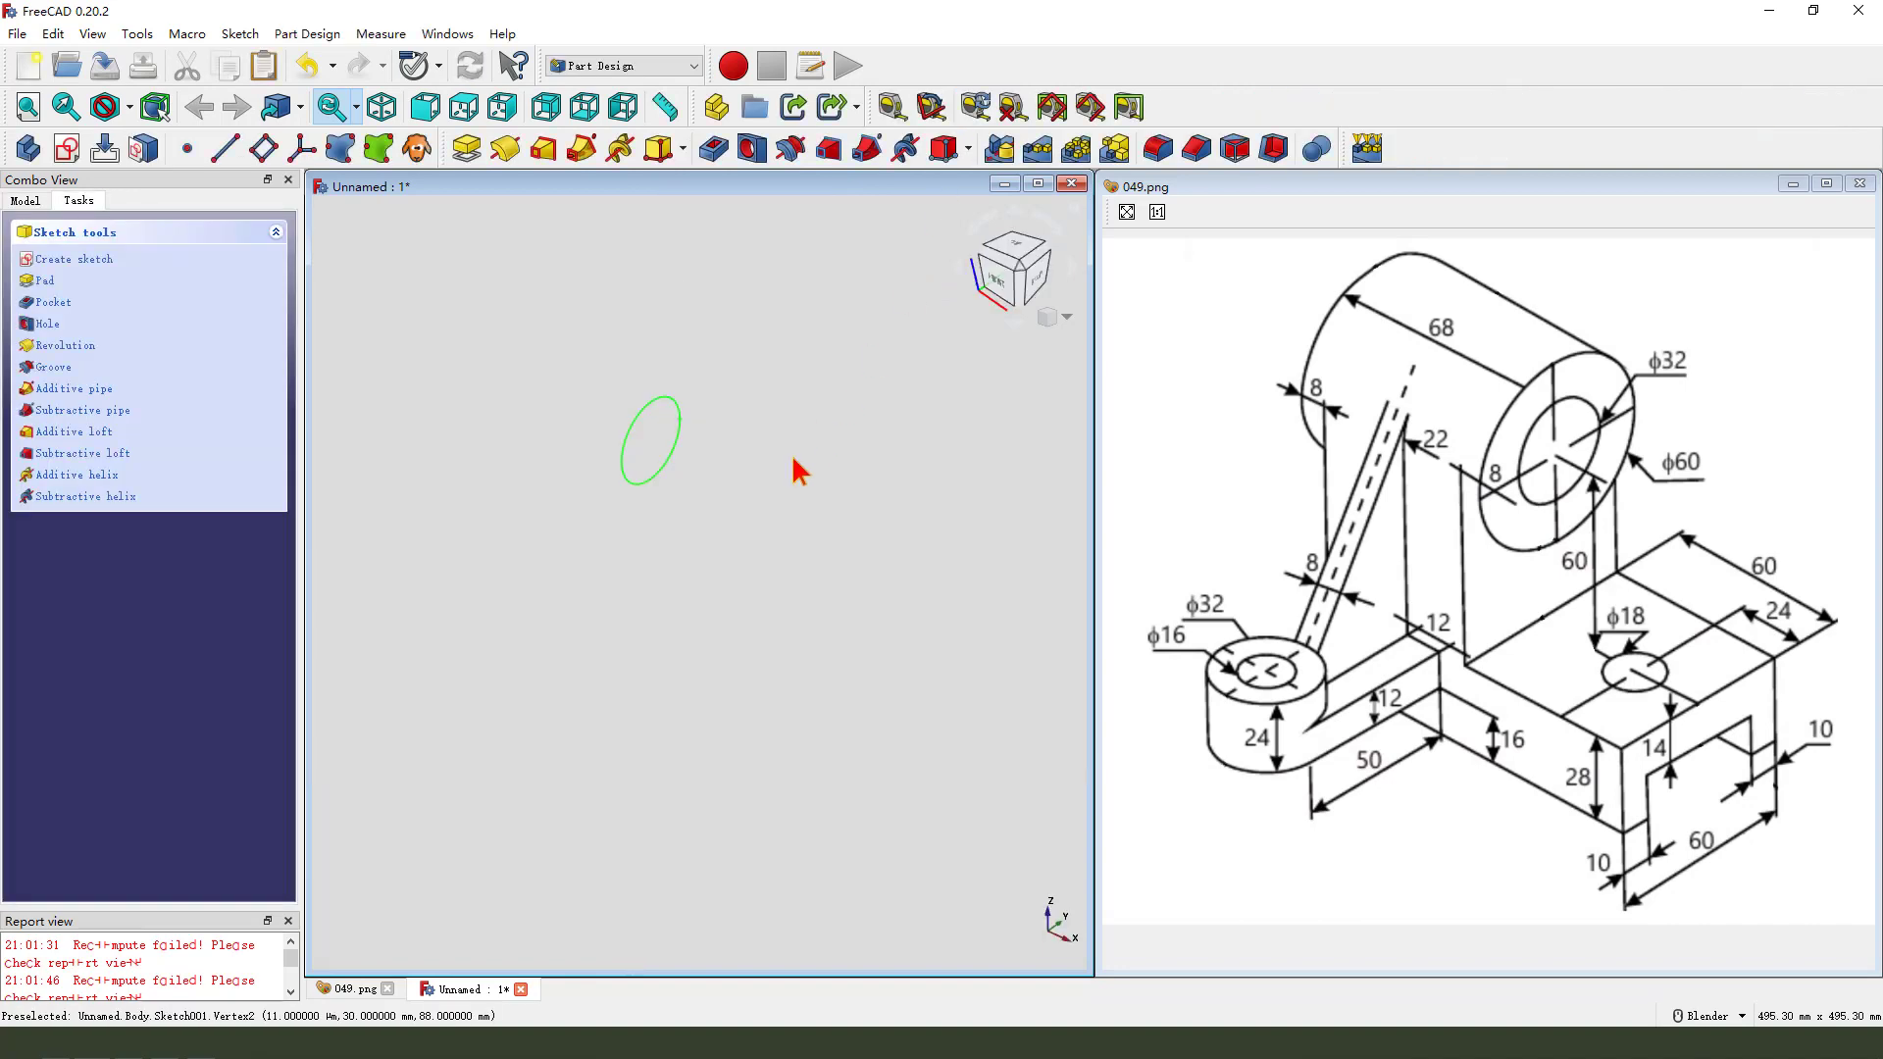
{"action": "left_click", "coordinate": [467, 148]}
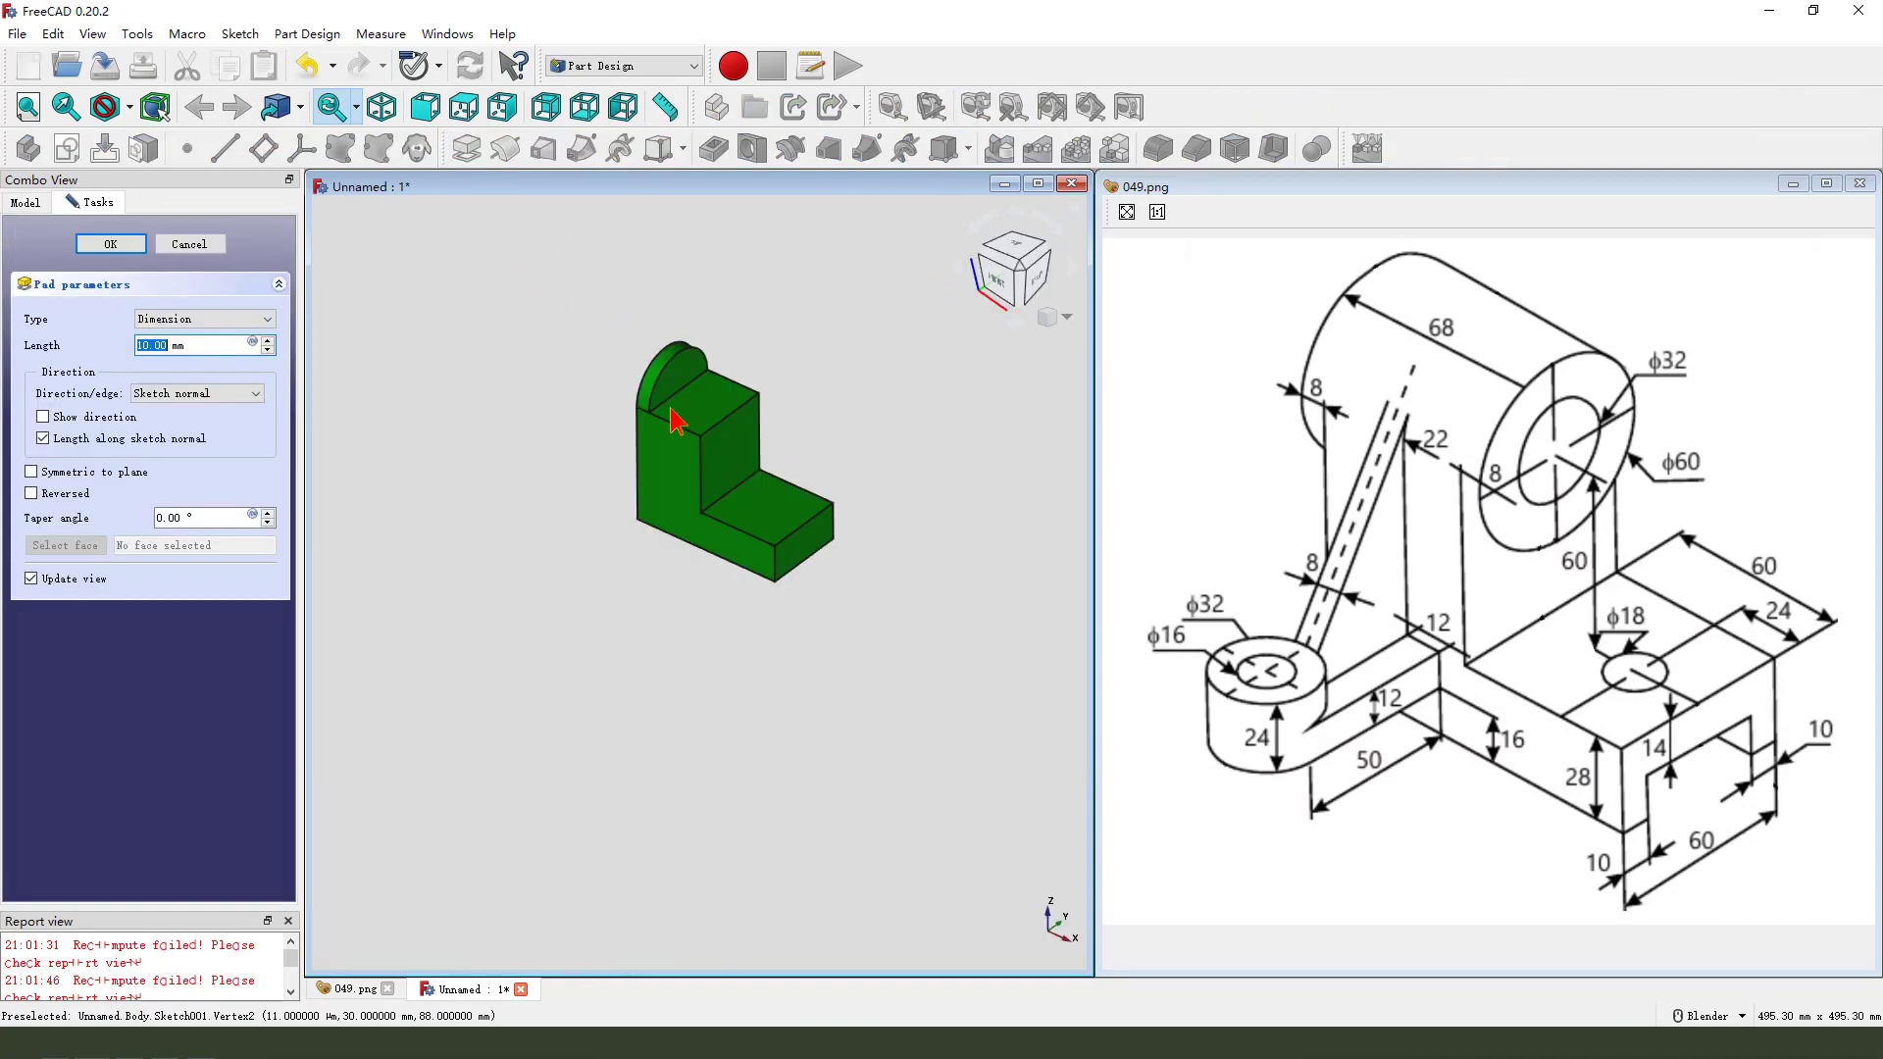
{"action": "left_click", "coordinate": [201, 321]}
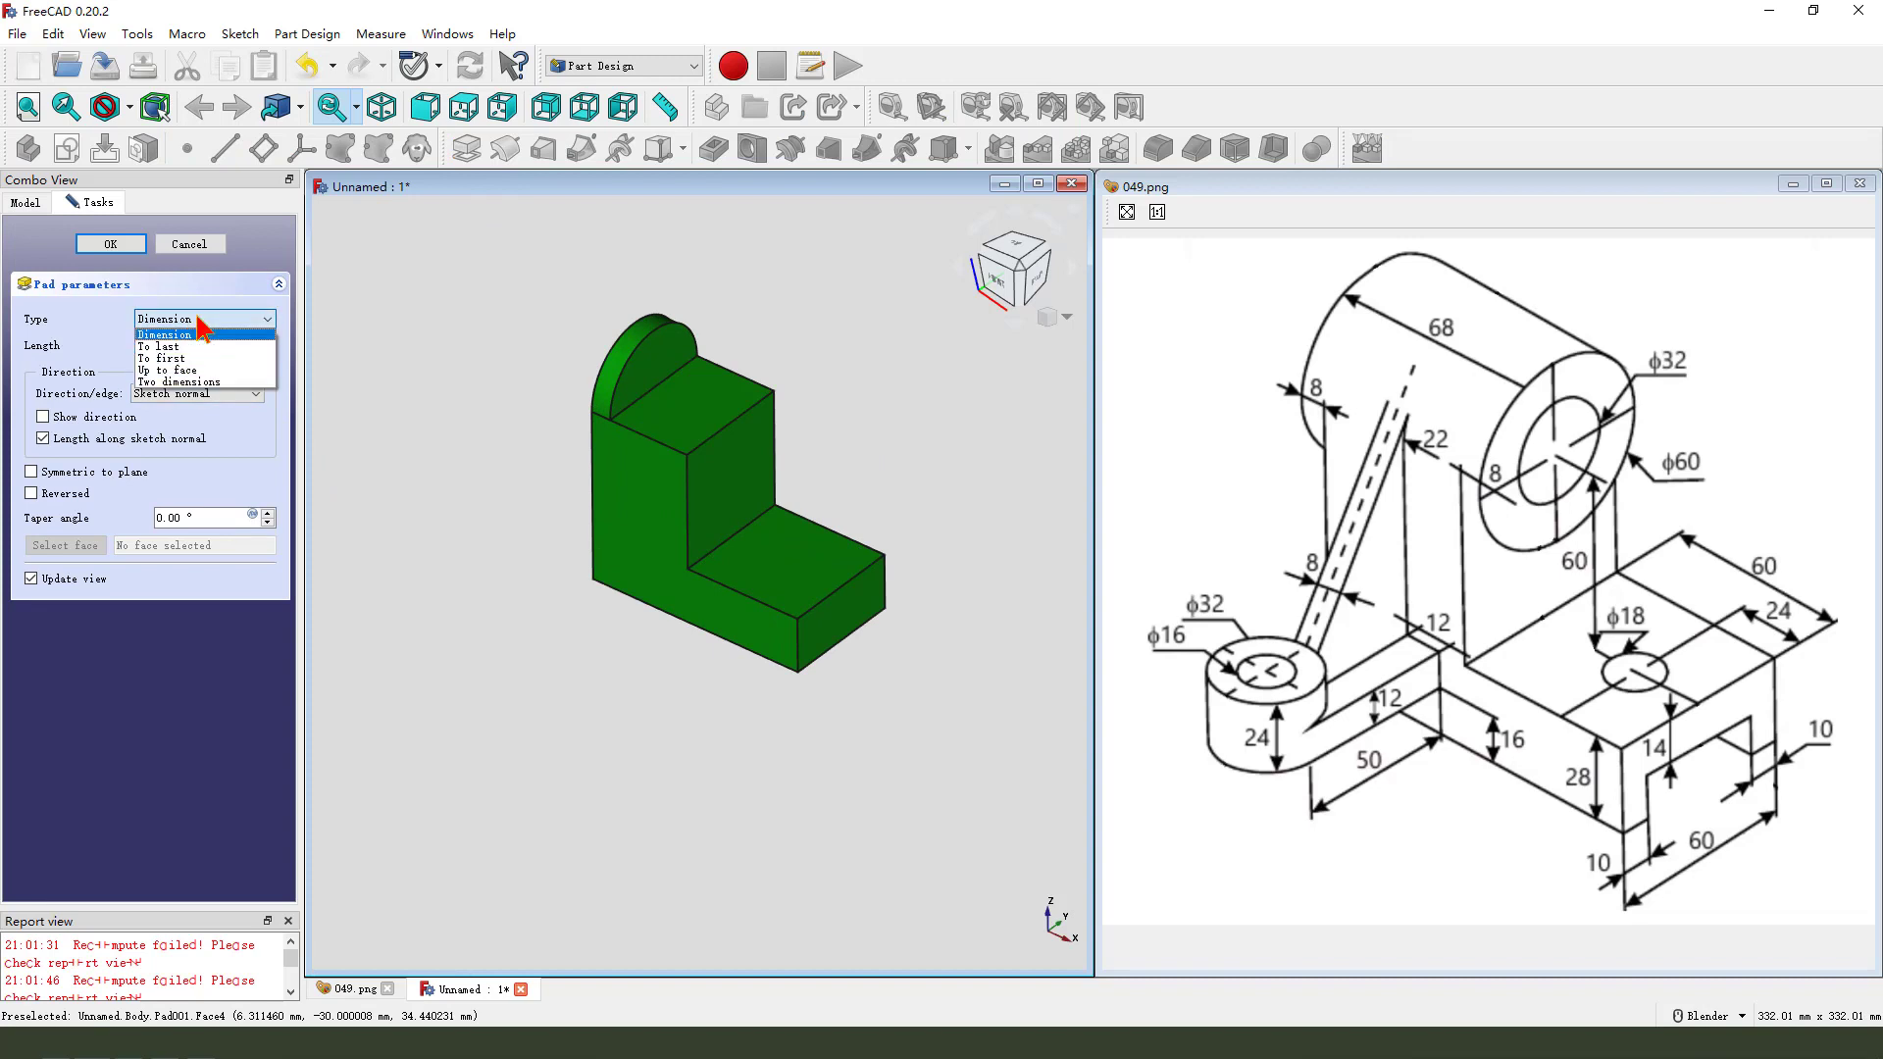
{"action": "left_click", "coordinate": [201, 381]}
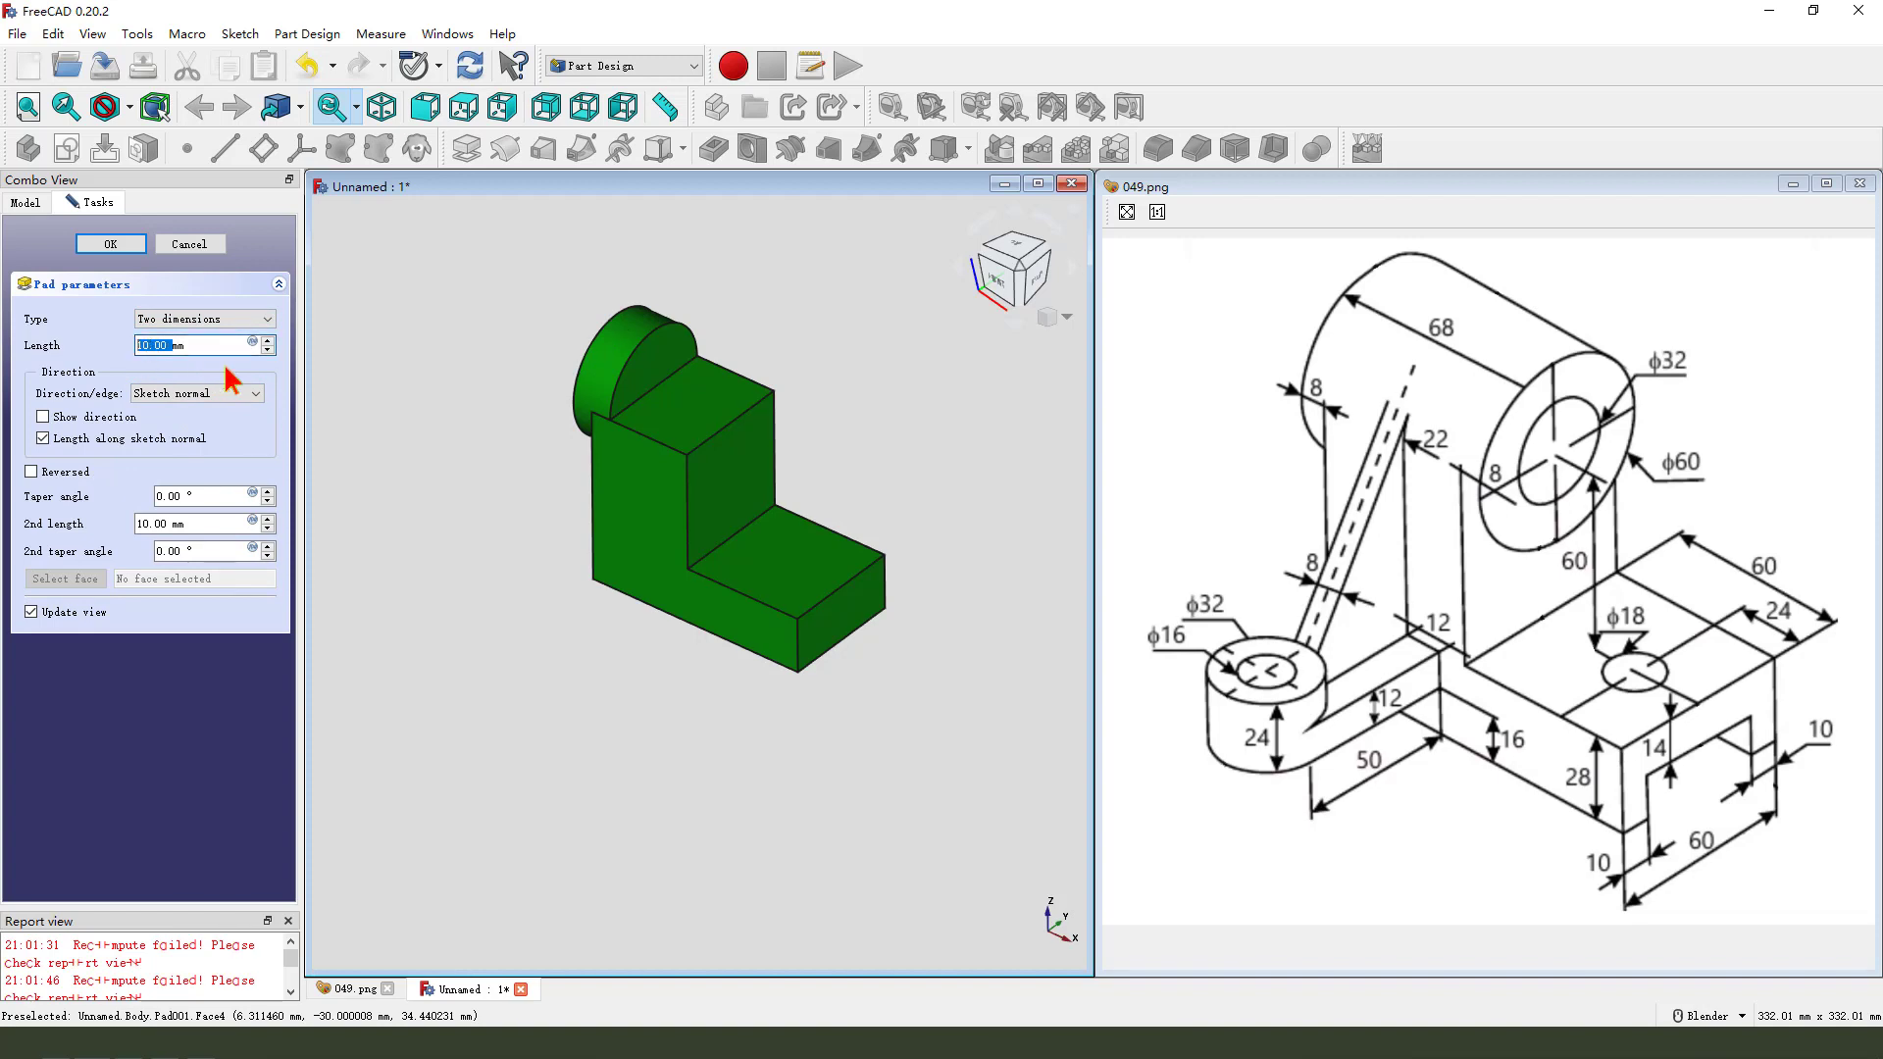
{"action": "left_click_drag", "start_coordinate": [593, 419], "coordinate": [700, 451]}
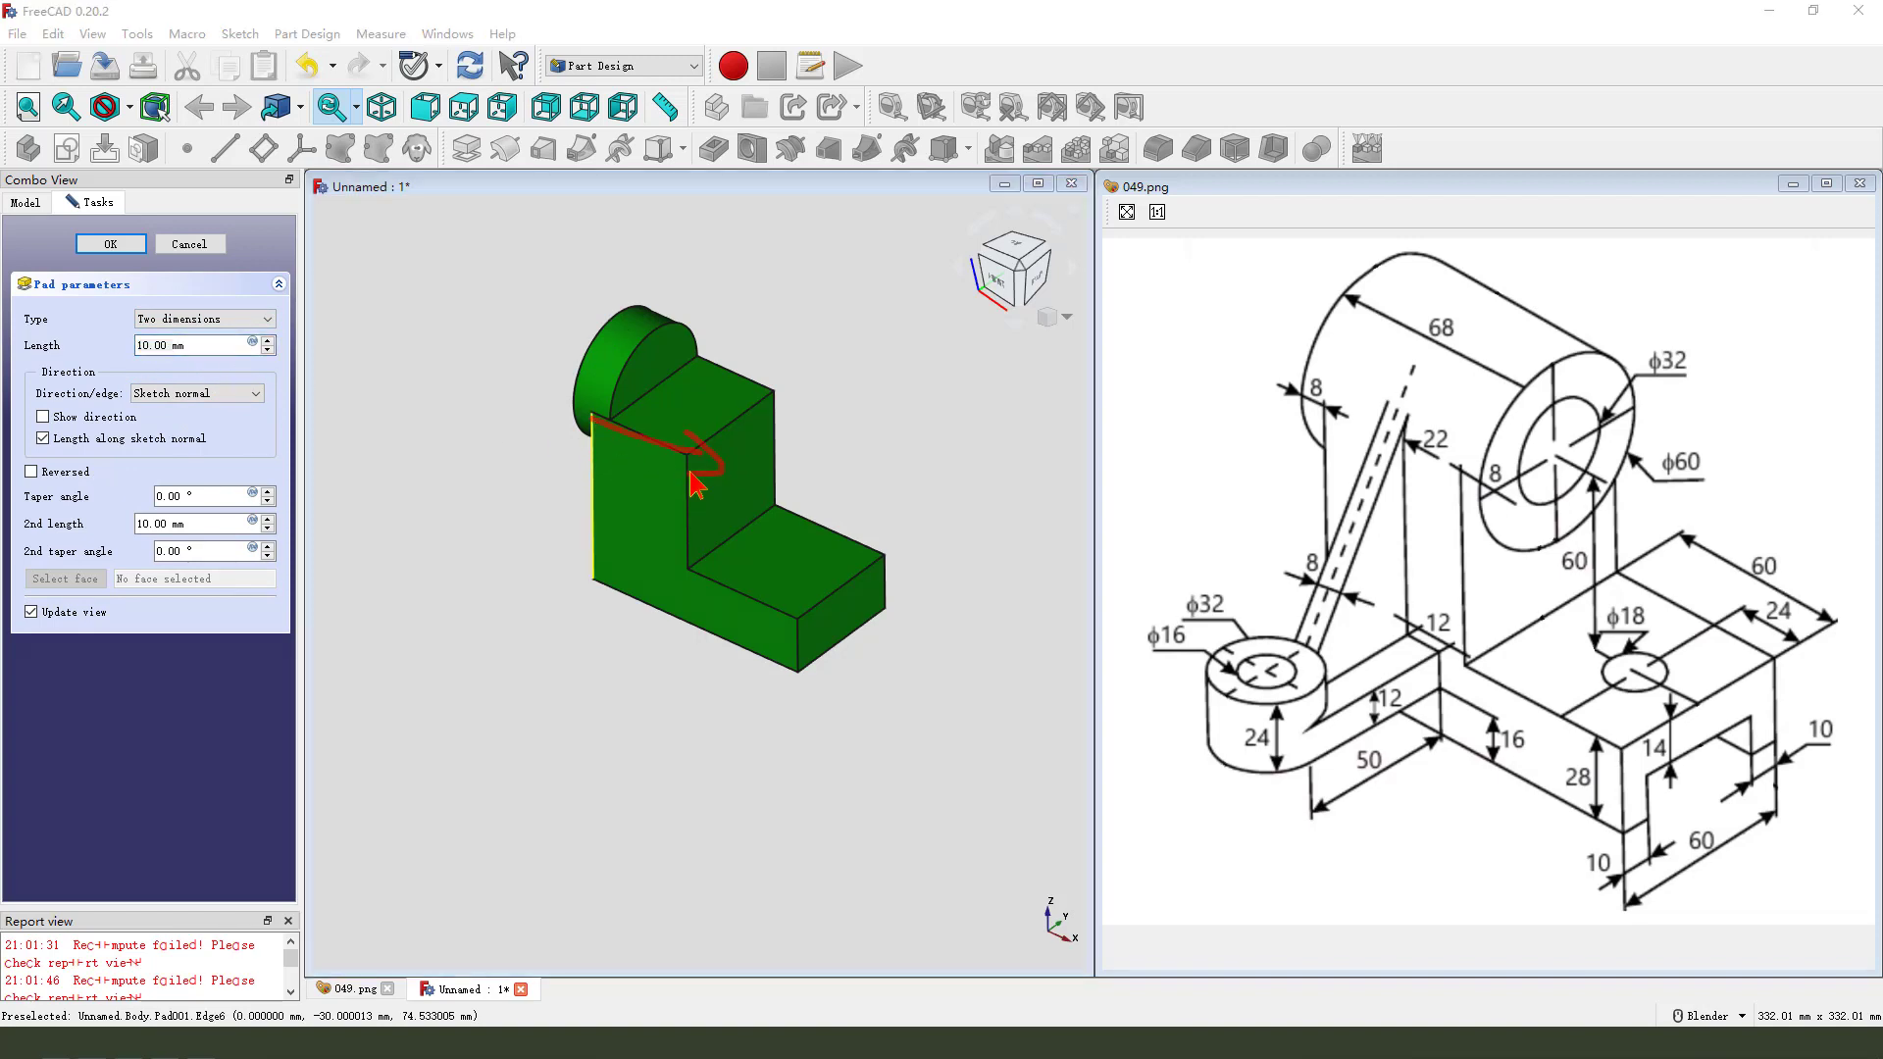
{"action": "left_click", "coordinate": [220, 344]}
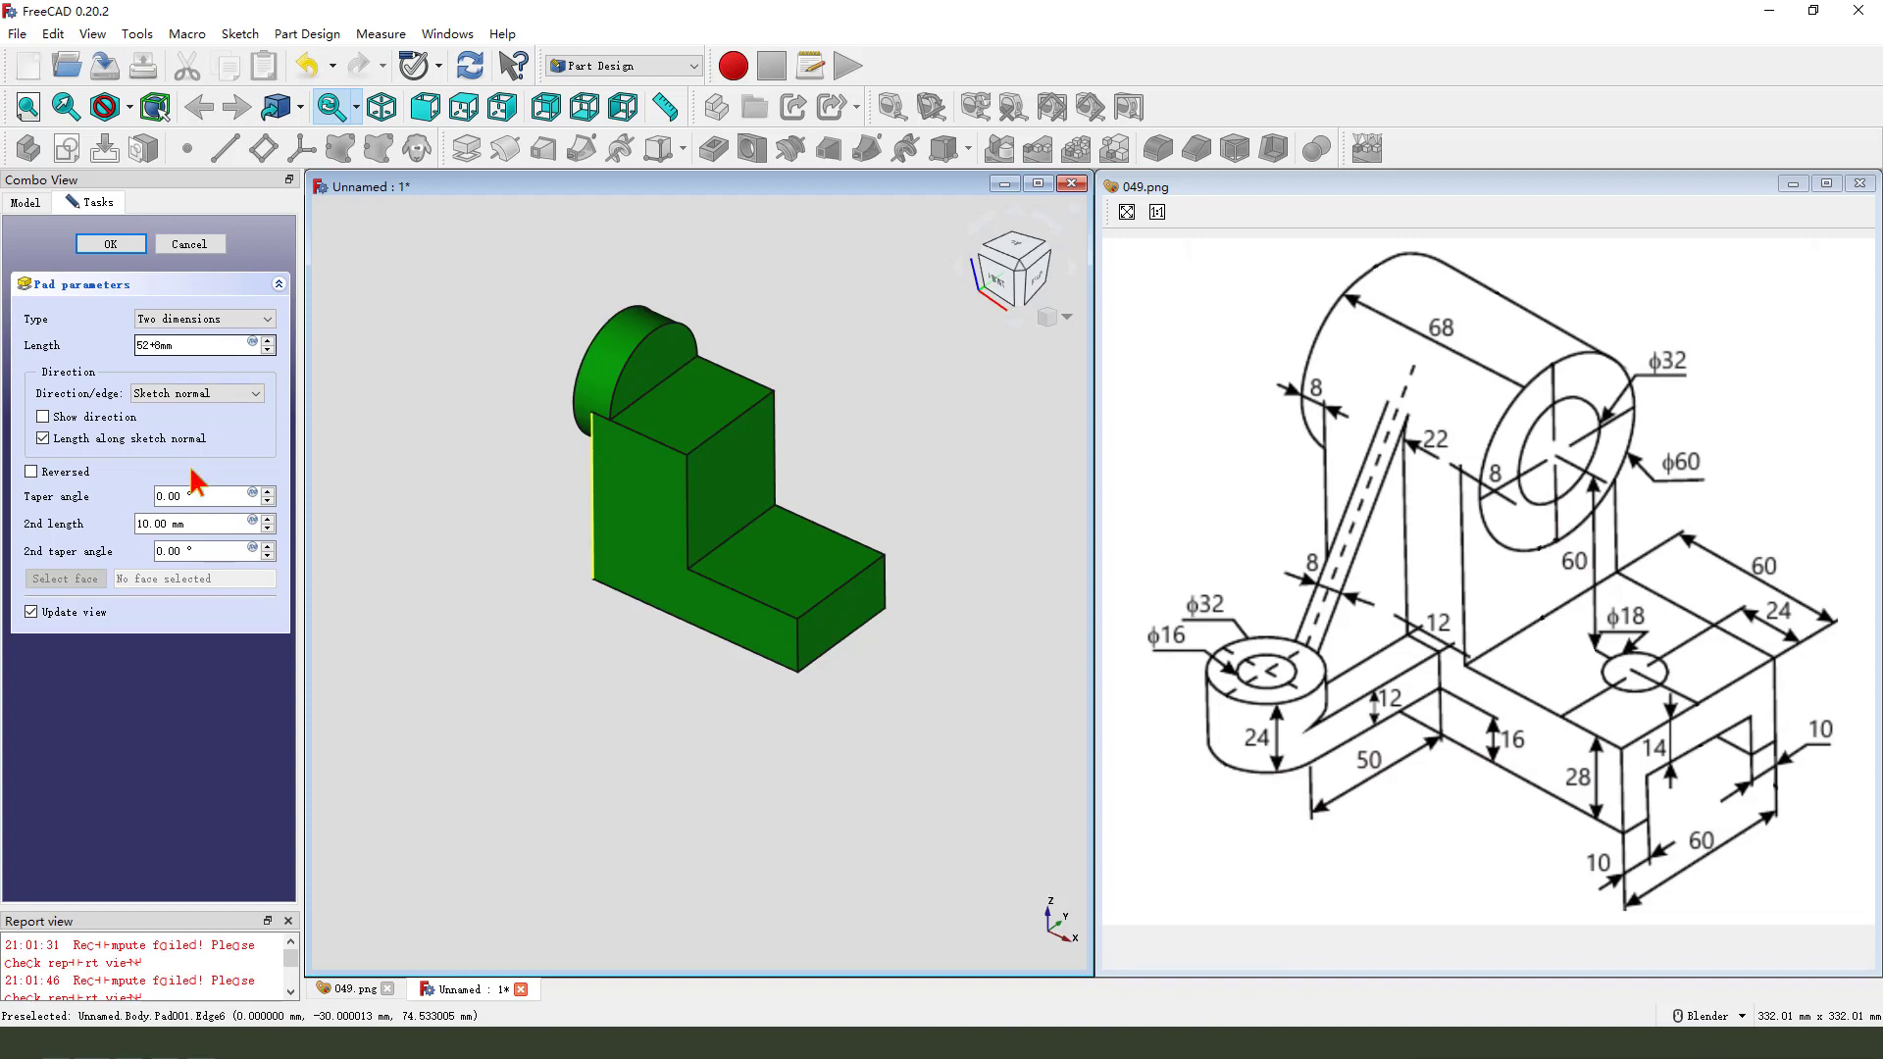
{"action": "left_click", "coordinate": [177, 523]}
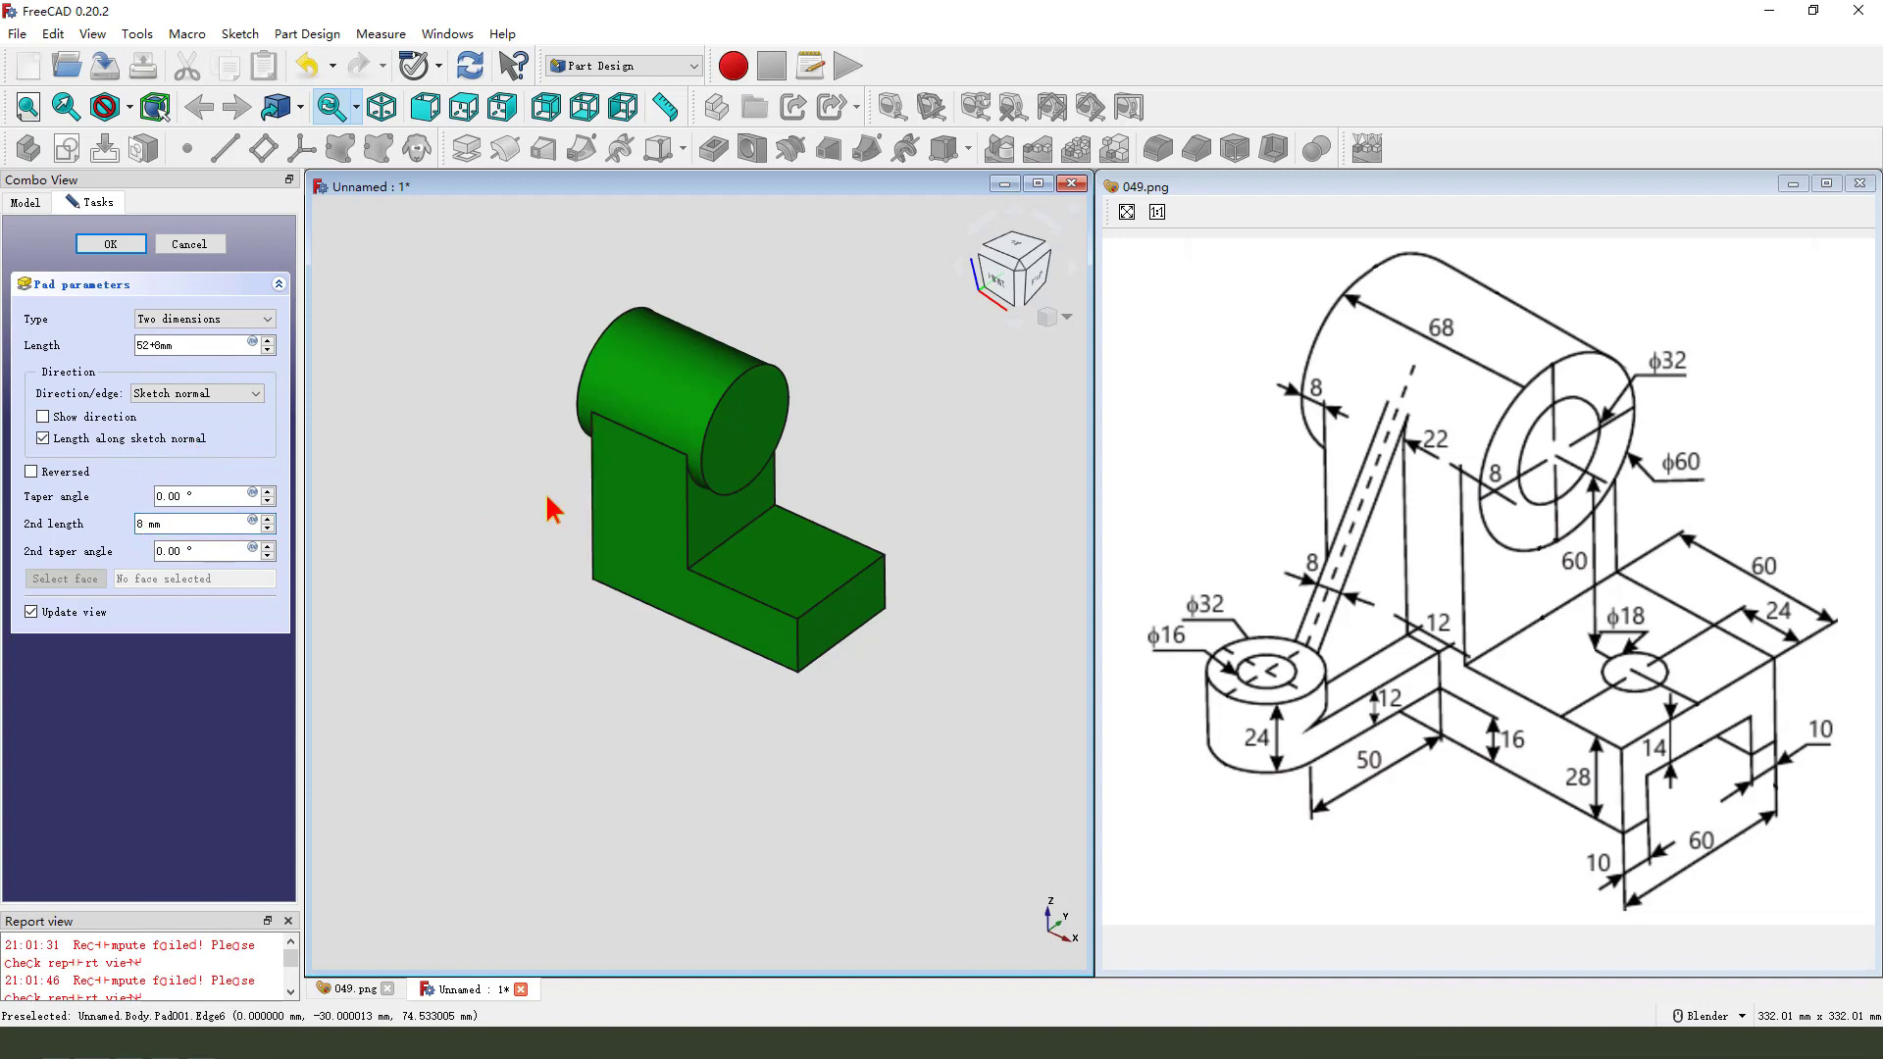
{"action": "mouse_move", "coordinate": [546, 498]}
{"action": "middle_mouse_down"}
{"action": "mouse_move", "coordinate": [678, 508]}
{"action": "mouse_move", "coordinate": [547, 508]}
{"action": "middle_mouse_up"}
{"action": "left_click", "coordinate": [109, 247]}
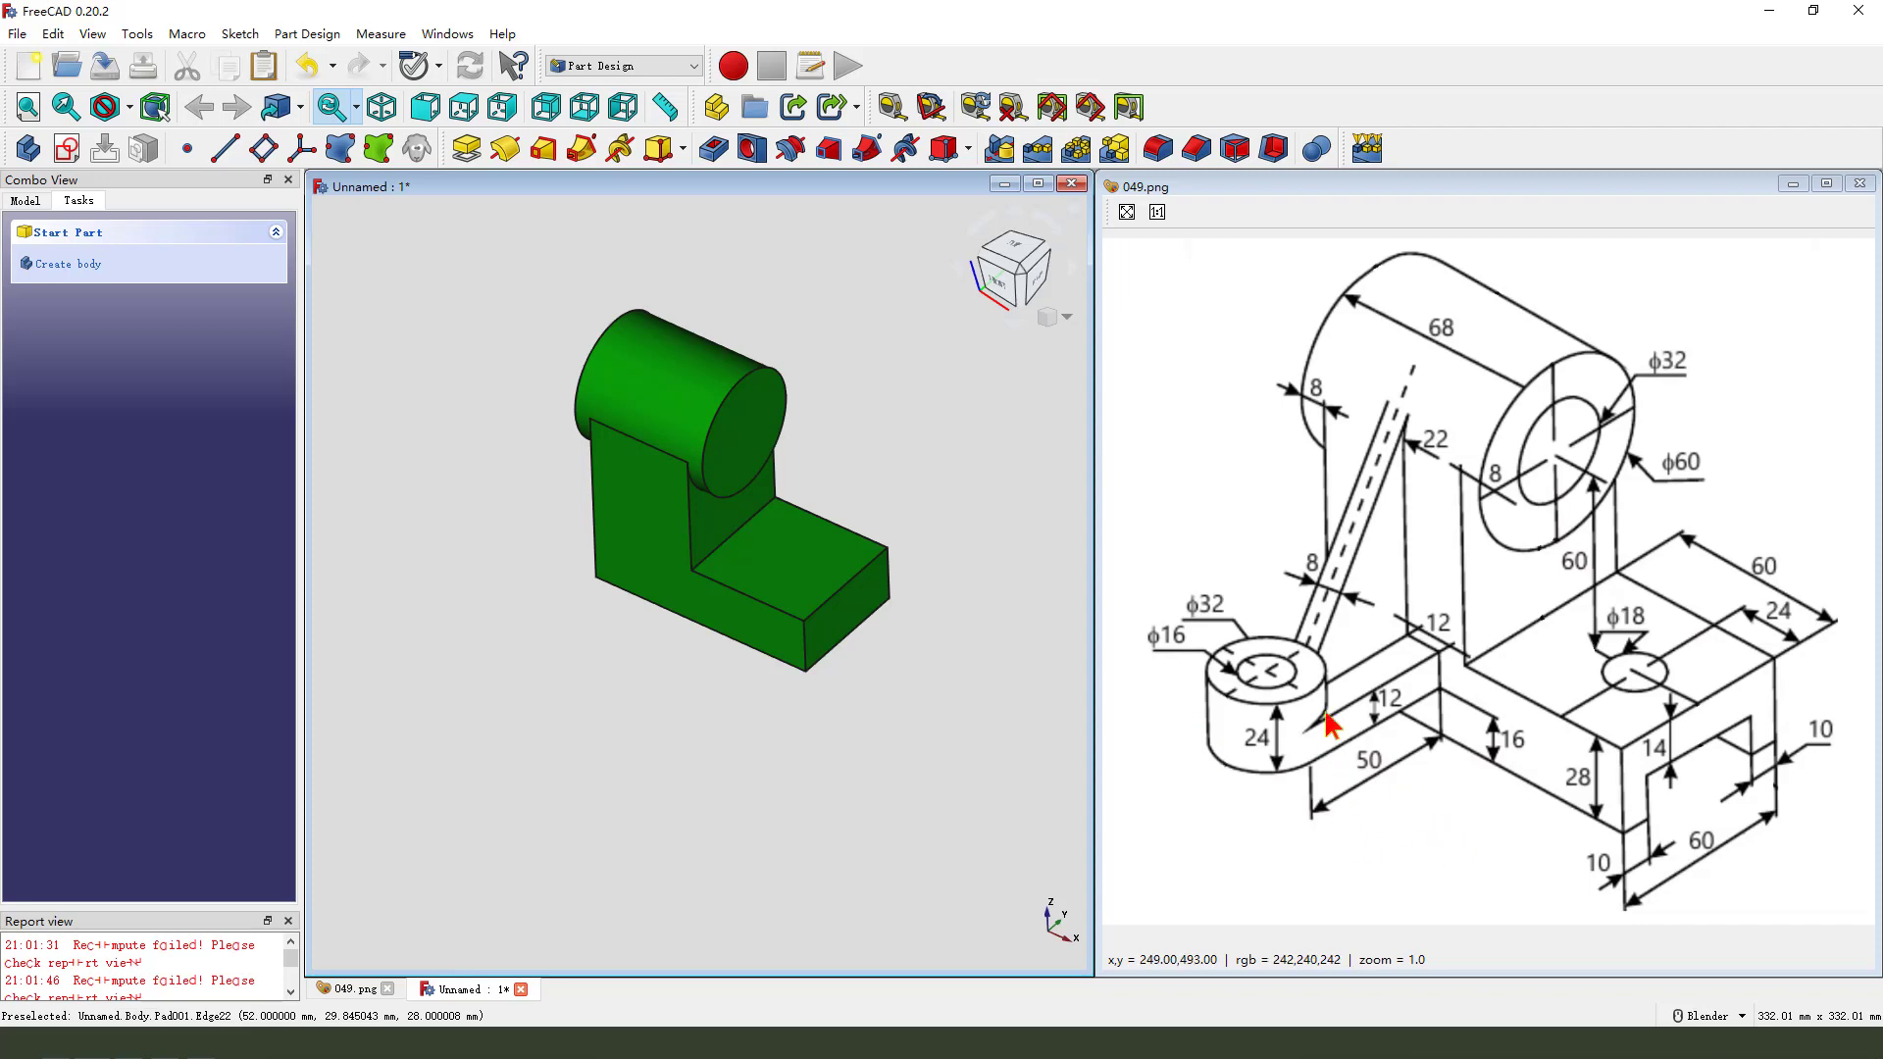
- Create a new sketch on the XY plane for the side arm
{"action": "mouse_move", "coordinate": [1363, 595]}
{"action": "left_mouse_down"}
{"action": "mouse_move", "coordinate": [1227, 627]}
{"action": "mouse_move", "coordinate": [1436, 626]}
{"action": "mouse_move", "coordinate": [1347, 702]}
{"action": "mouse_move", "coordinate": [1403, 715]}
{"action": "left_mouse_up"}
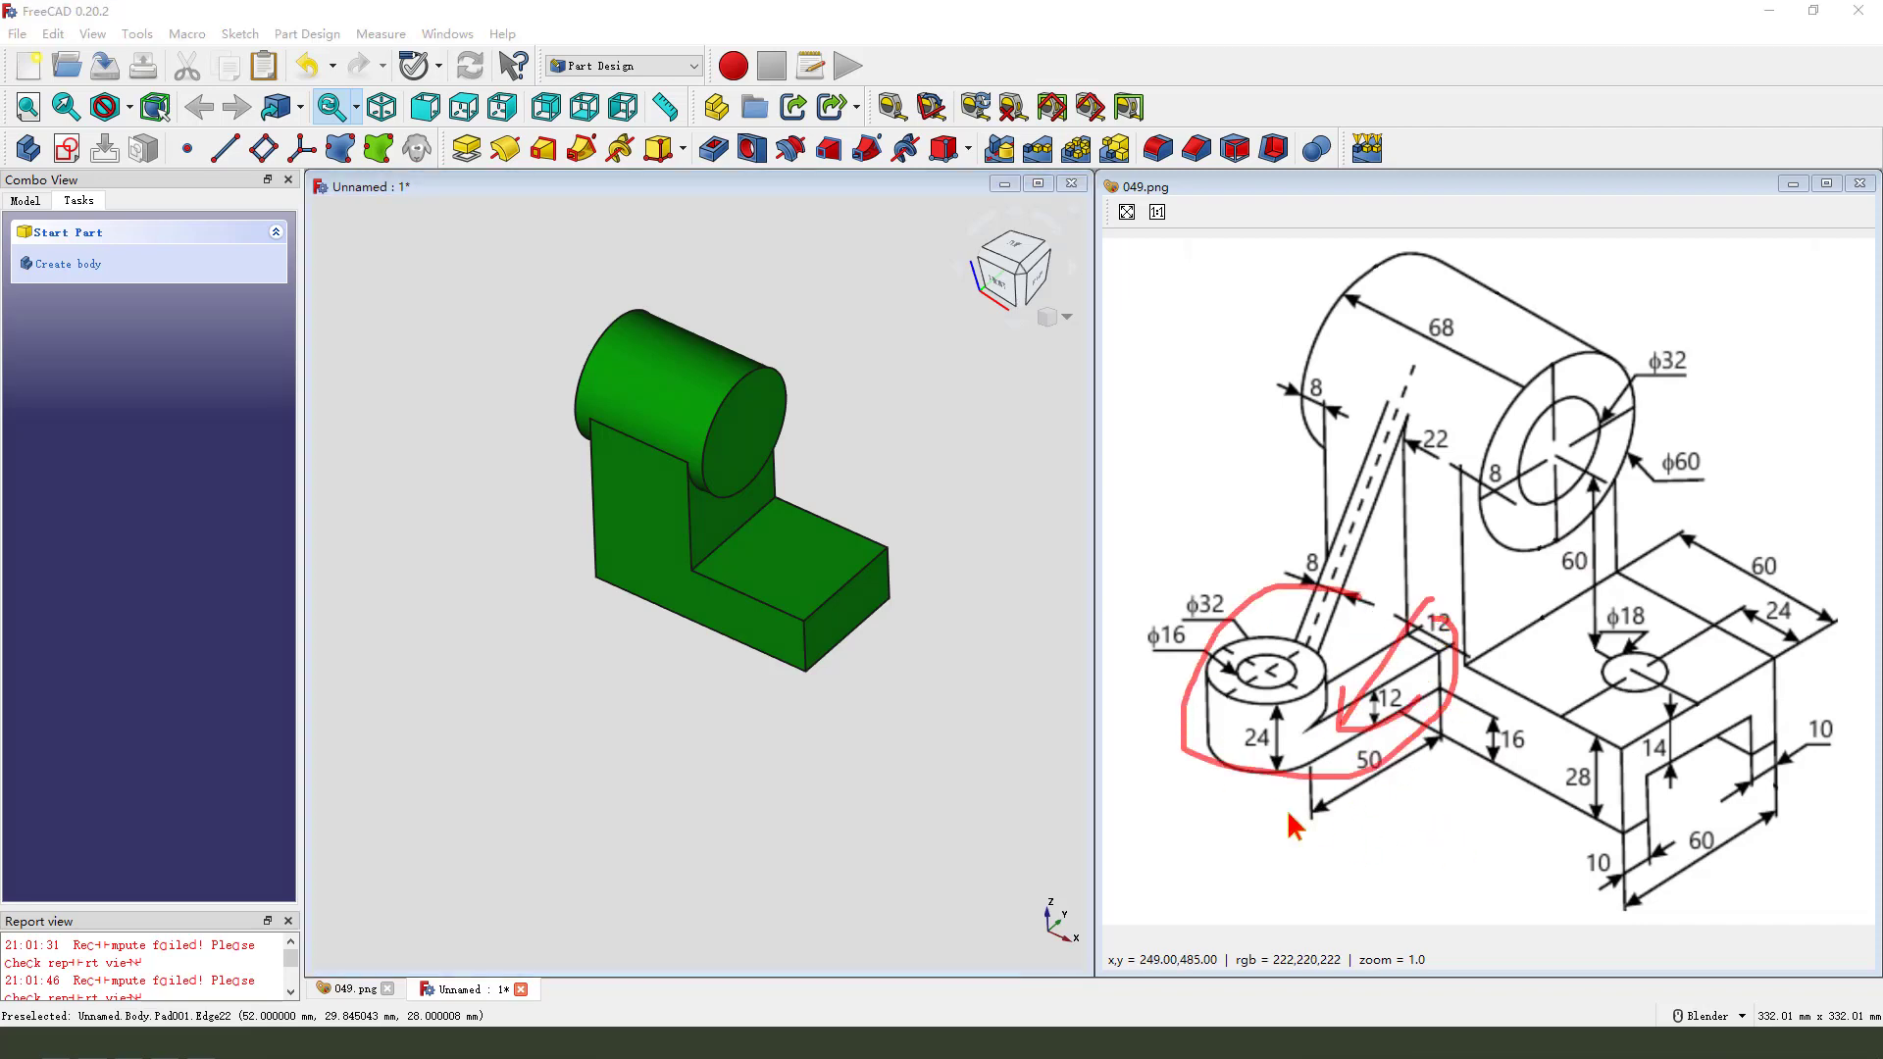
{"action": "key", "text": "Escape"}
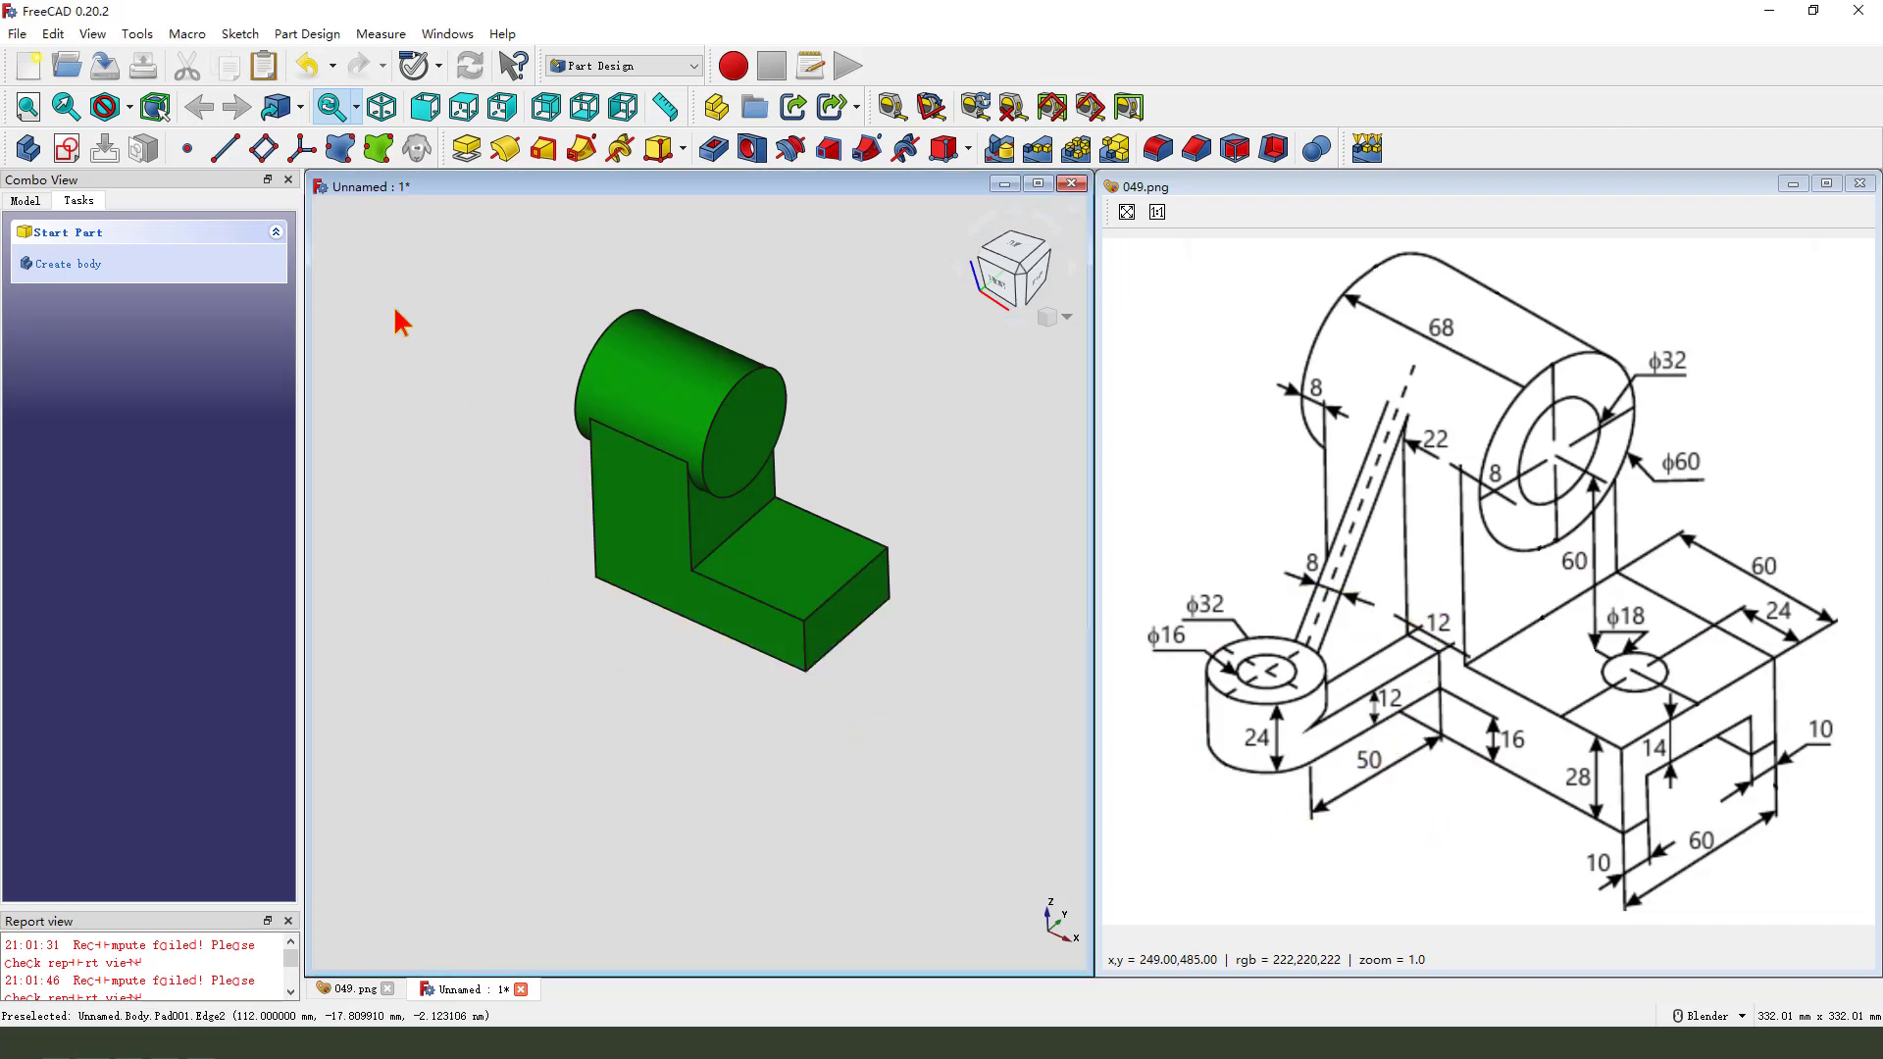
{"action": "left_click", "coordinate": [66, 150]}
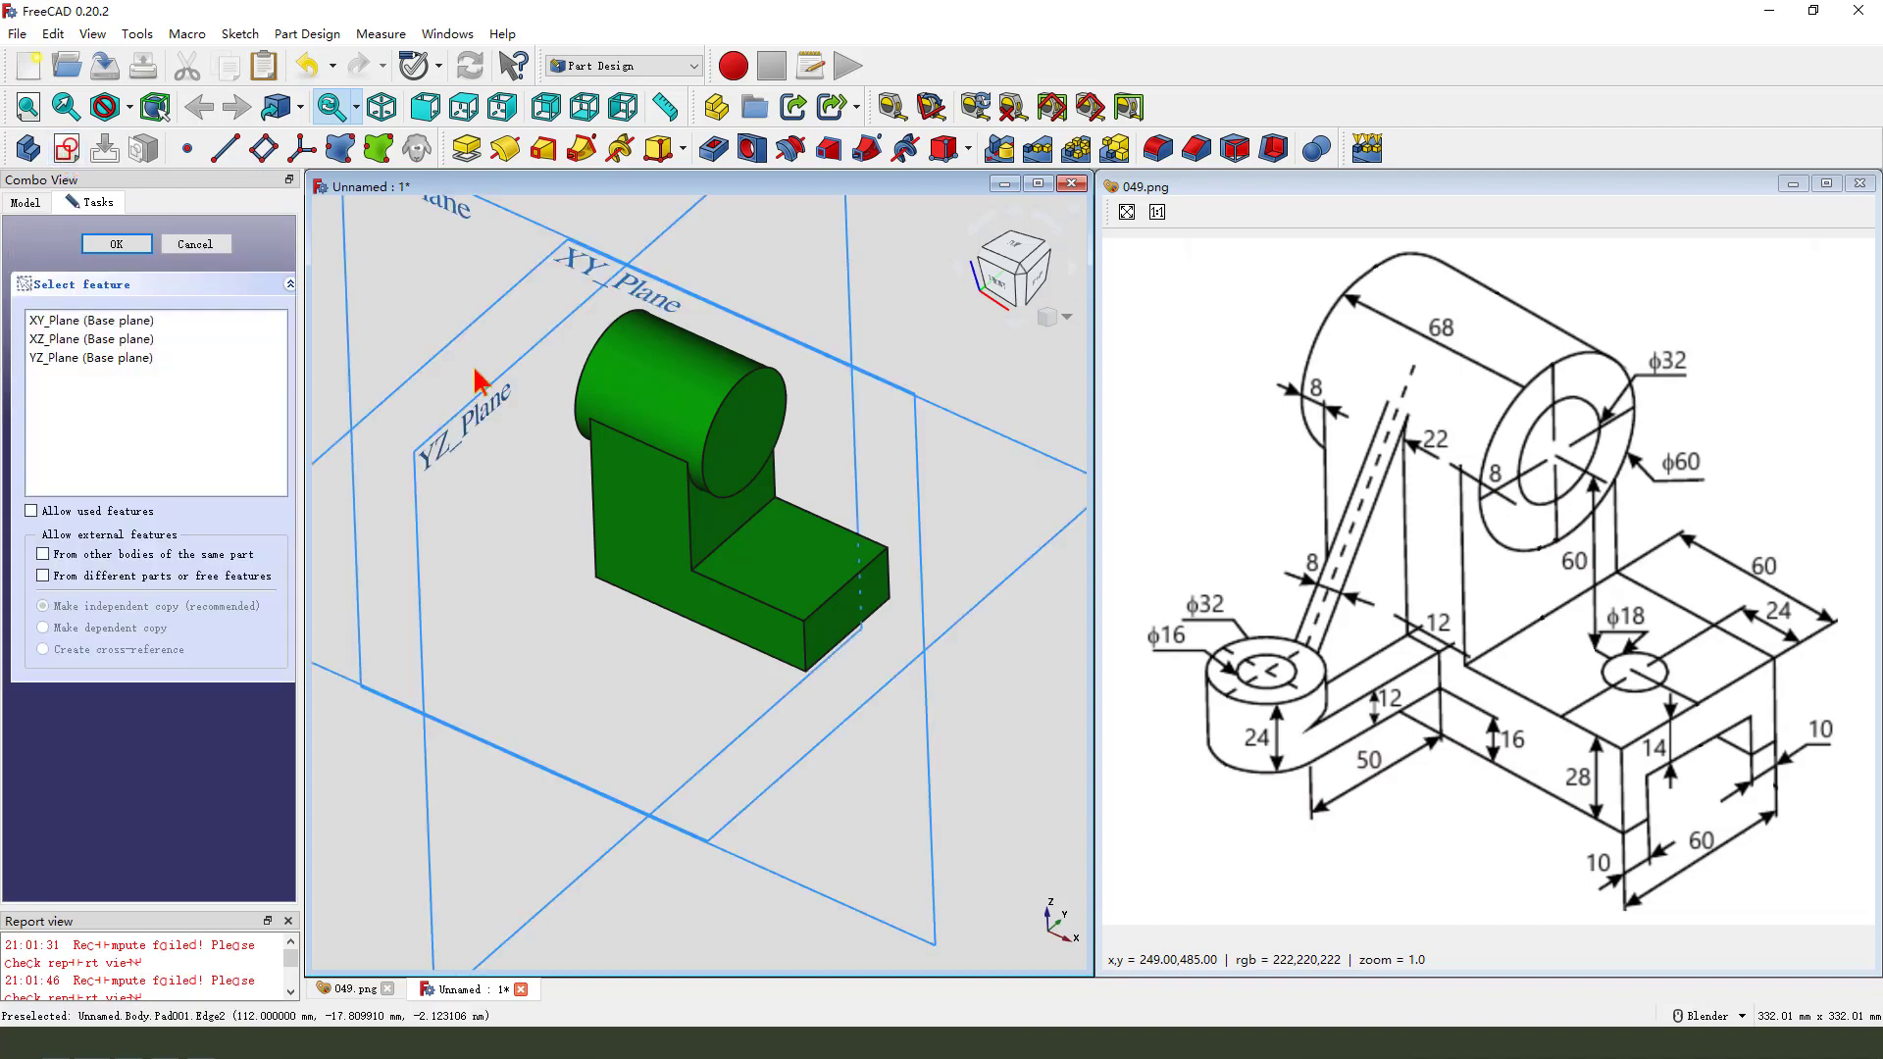
{"action": "mouse_move", "coordinate": [591, 209]}
{"action": "left_mouse_down"}
{"action": "mouse_move", "coordinate": [603, 316]}
{"action": "mouse_move", "coordinate": [645, 254]}
{"action": "mouse_move", "coordinate": [678, 300]}
{"action": "left_mouse_up"}
{"action": "left_click_drag", "start_coordinate": [723, 282], "coordinate": [628, 397]}
{"action": "key", "text": "Escape"}
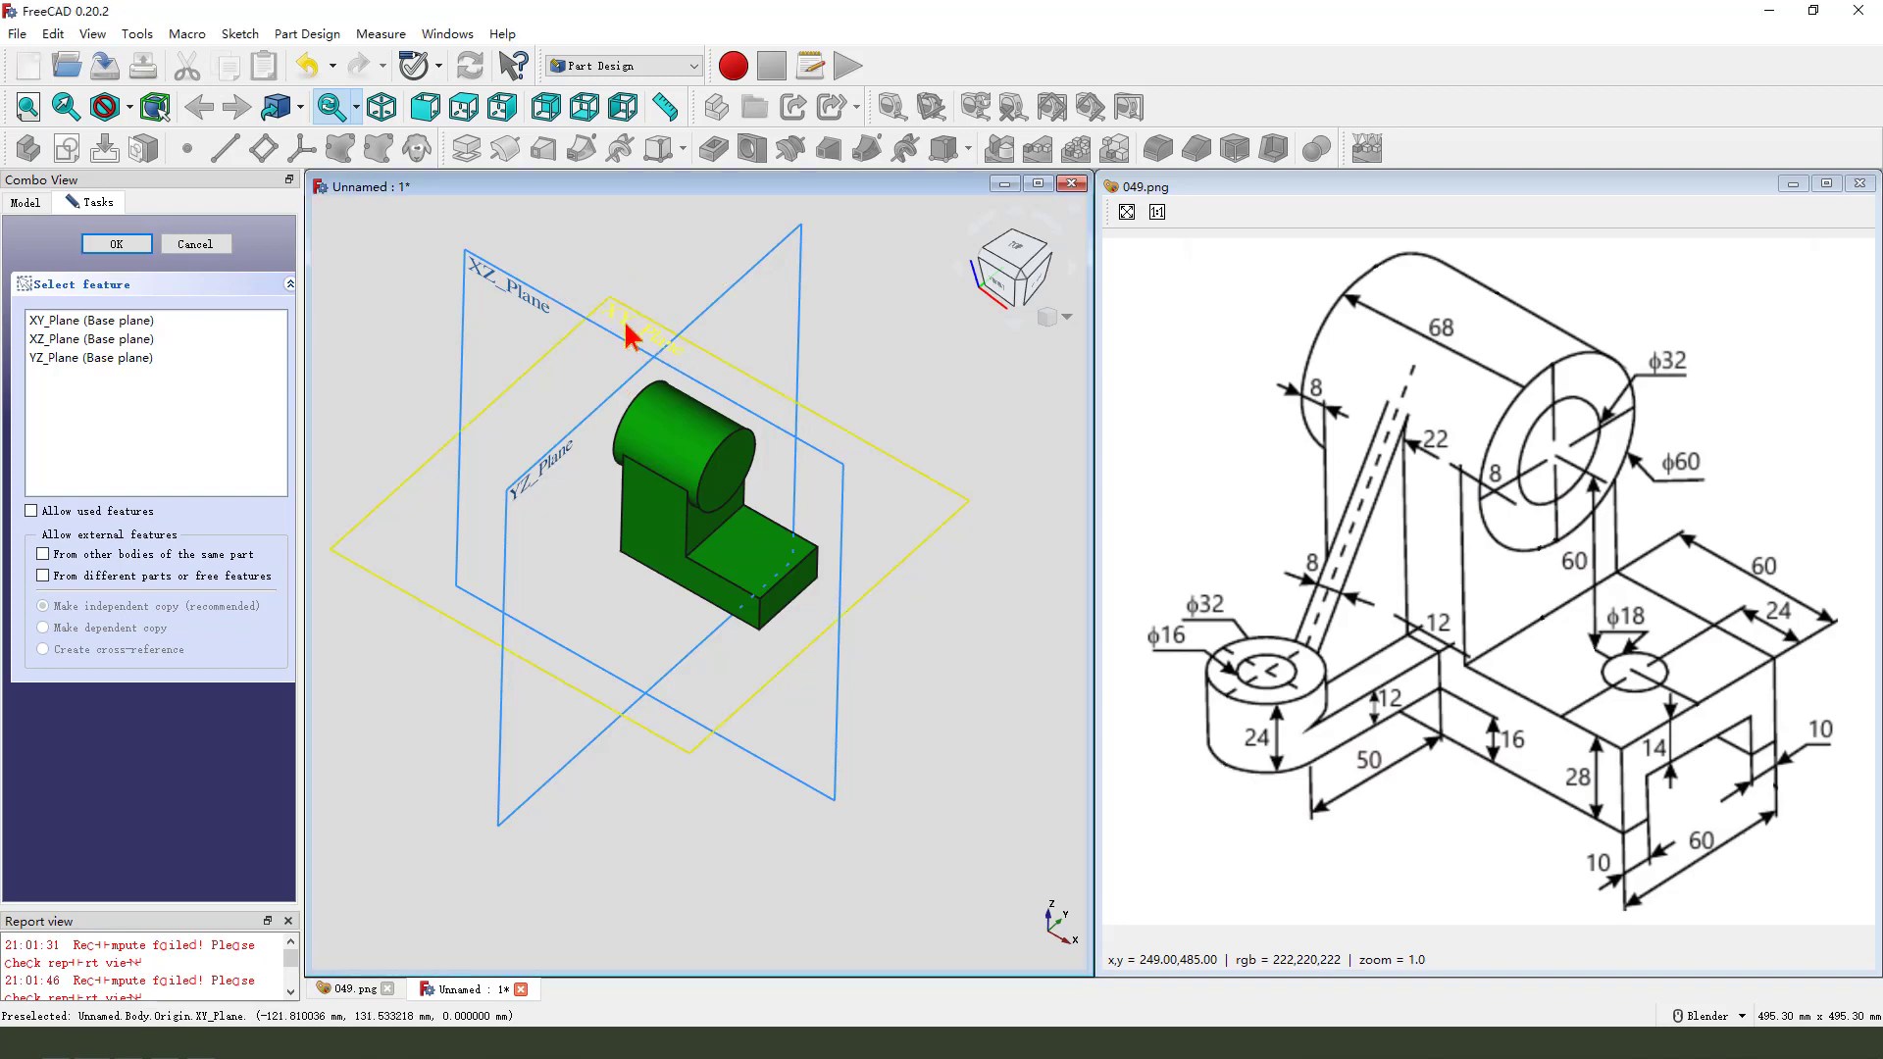
{"action": "left_click", "coordinate": [701, 358]}
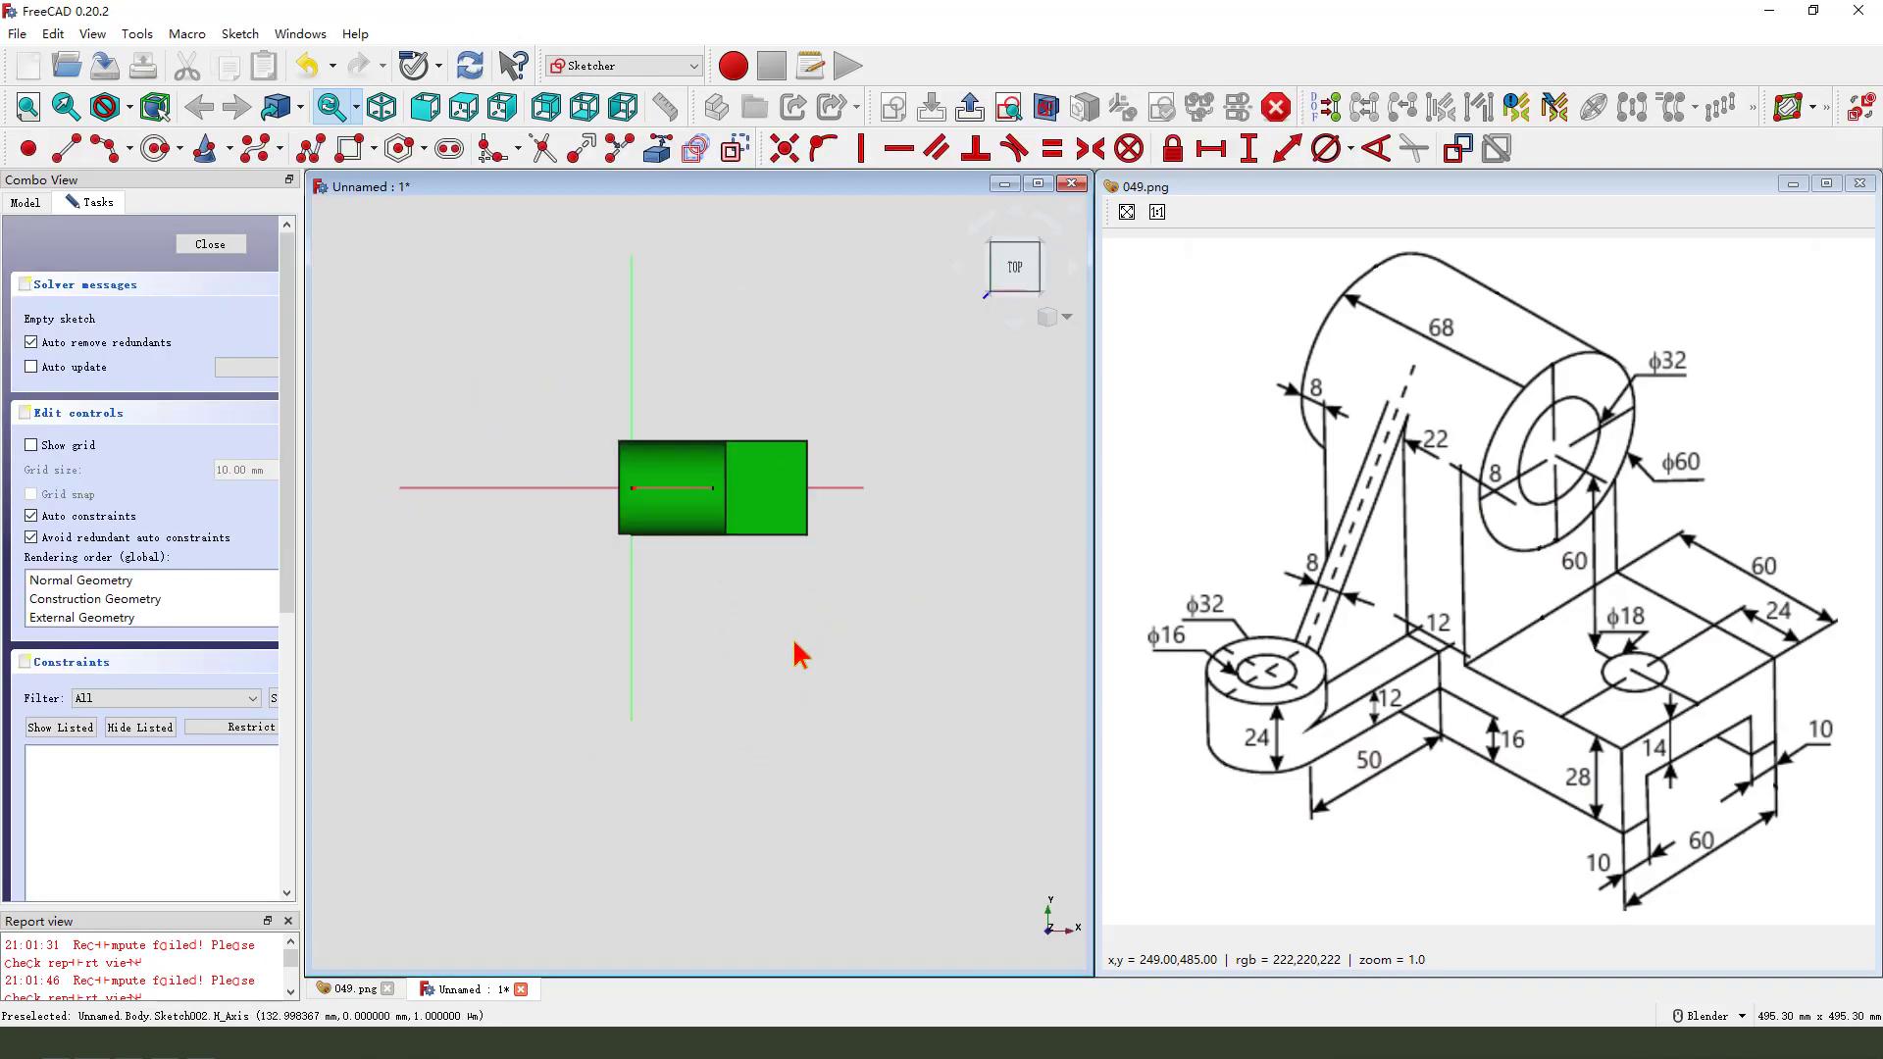
- Link the top edge of the upright block's front side face as external geometry and hide the cylinder's pad
{"action": "mouse_move", "coordinate": [1378, 565]}
{"action": "left_mouse_down"}
{"action": "mouse_move", "coordinate": [1152, 745]}
{"action": "mouse_move", "coordinate": [1407, 617]}
{"action": "left_mouse_up"}
{"action": "left_click_drag", "start_coordinate": [1444, 868], "coordinate": [1329, 737]}
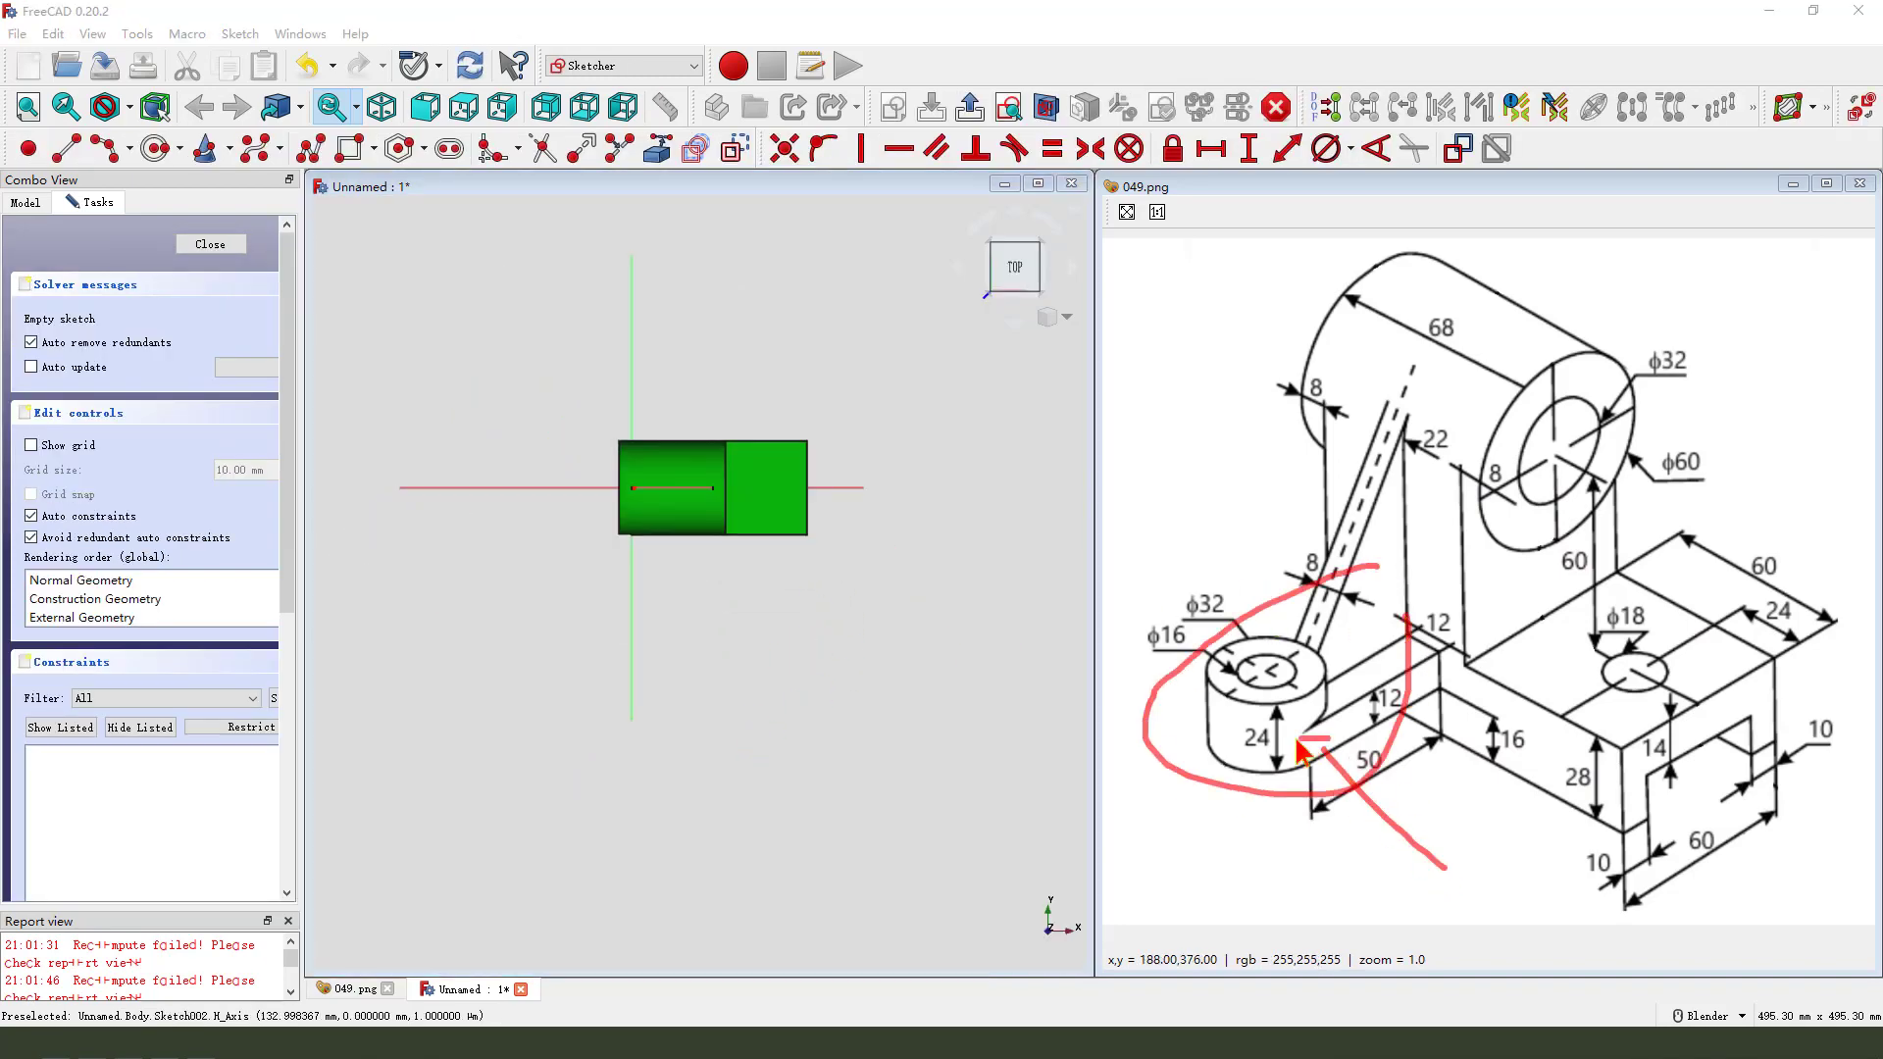
{"action": "key", "text": "Escape"}
{"action": "scroll", "coordinate": [750, 588], "scroll_direction": "up", "scroll_amount": 1}
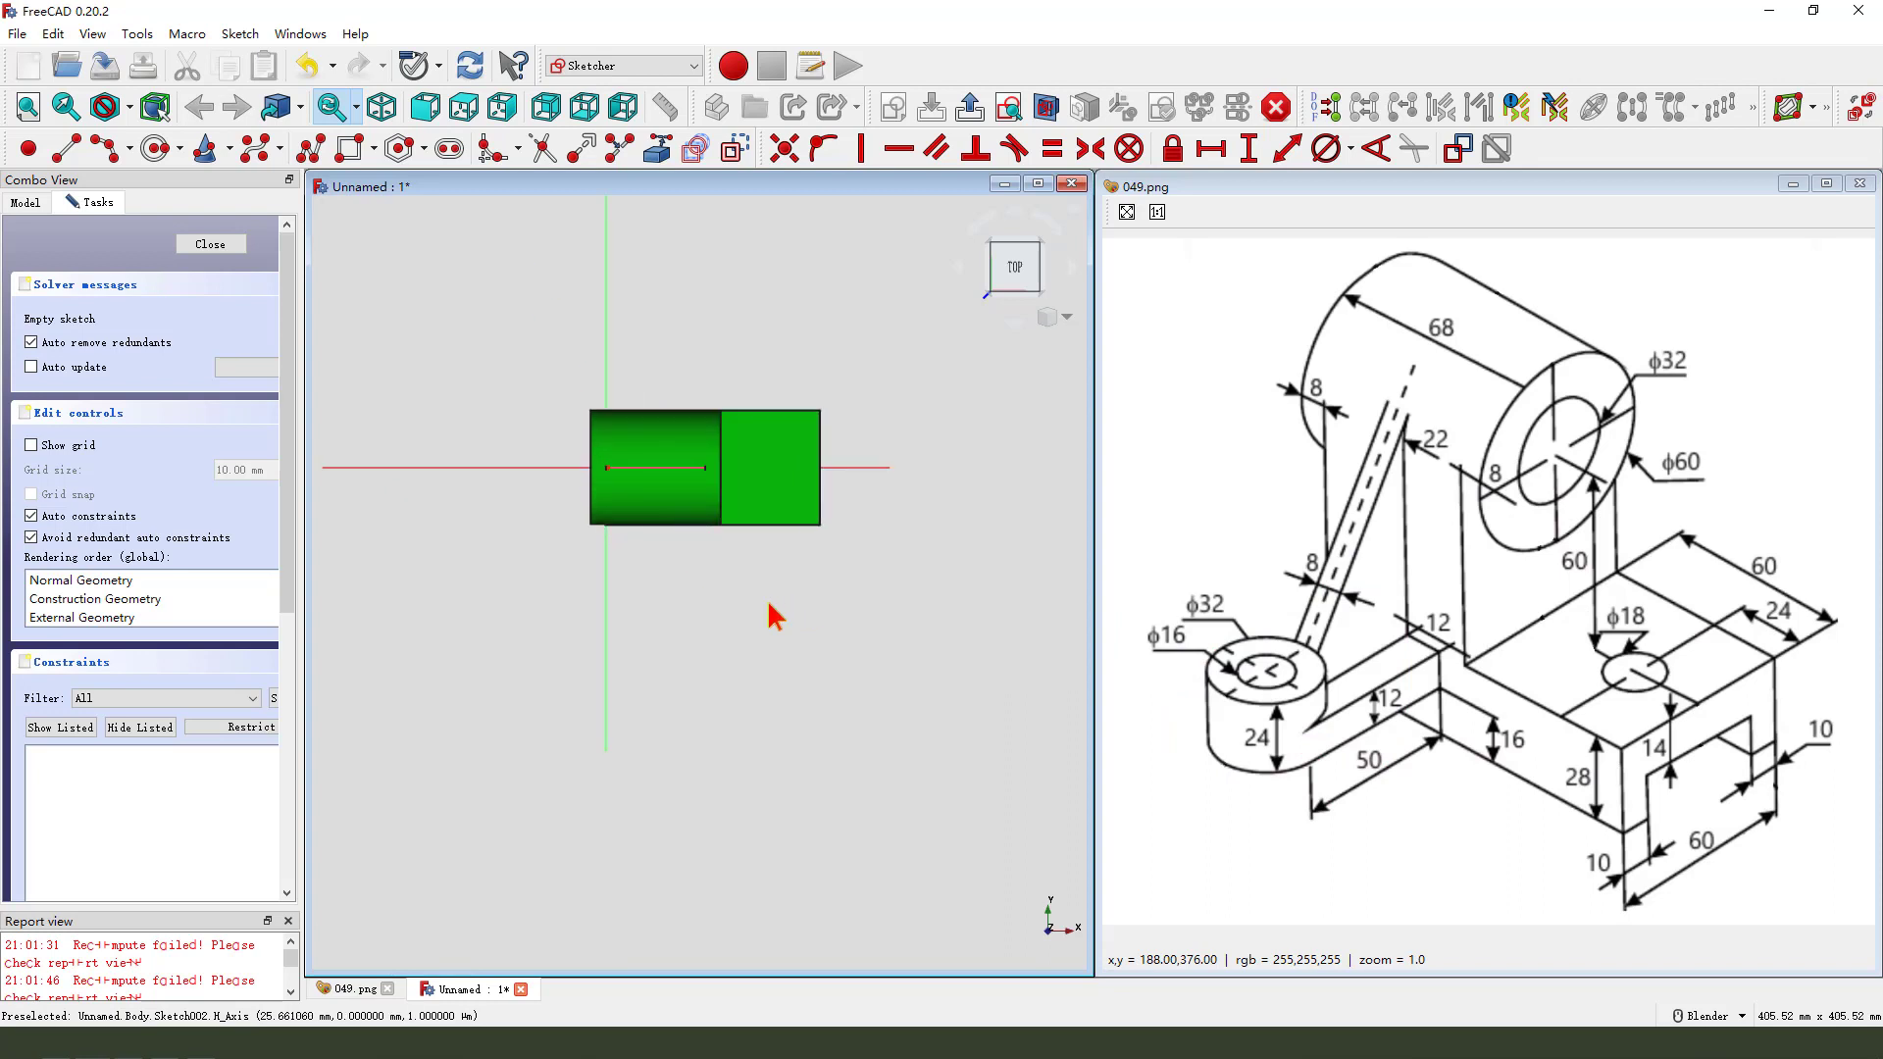
{"action": "mouse_move", "coordinate": [768, 606]}
{"action": "middle_mouse_down"}
{"action": "mouse_move", "coordinate": [754, 488]}
{"action": "mouse_move", "coordinate": [711, 512]}
{"action": "mouse_move", "coordinate": [736, 507]}
{"action": "middle_mouse_up"}
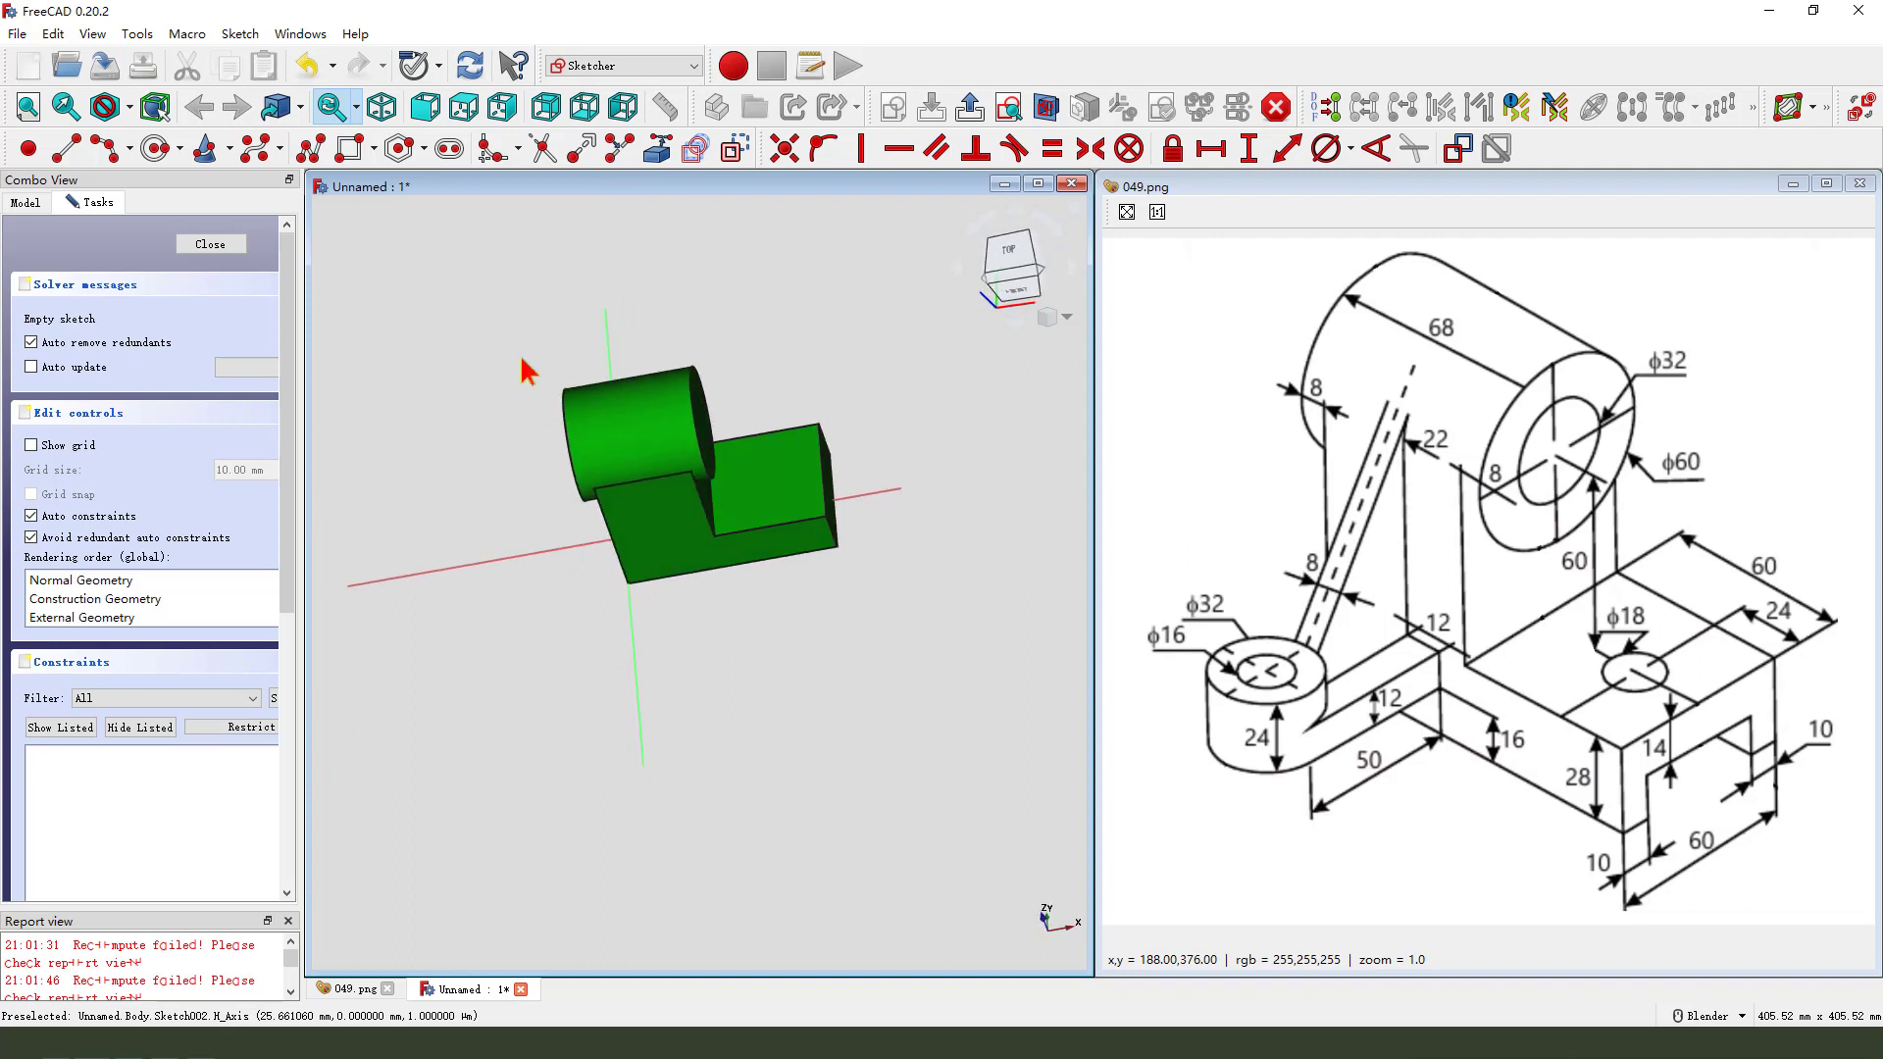
{"action": "left_click", "coordinate": [658, 148]}
{"action": "scroll", "coordinate": [673, 522], "scroll_direction": "up", "scroll_amount": 1}
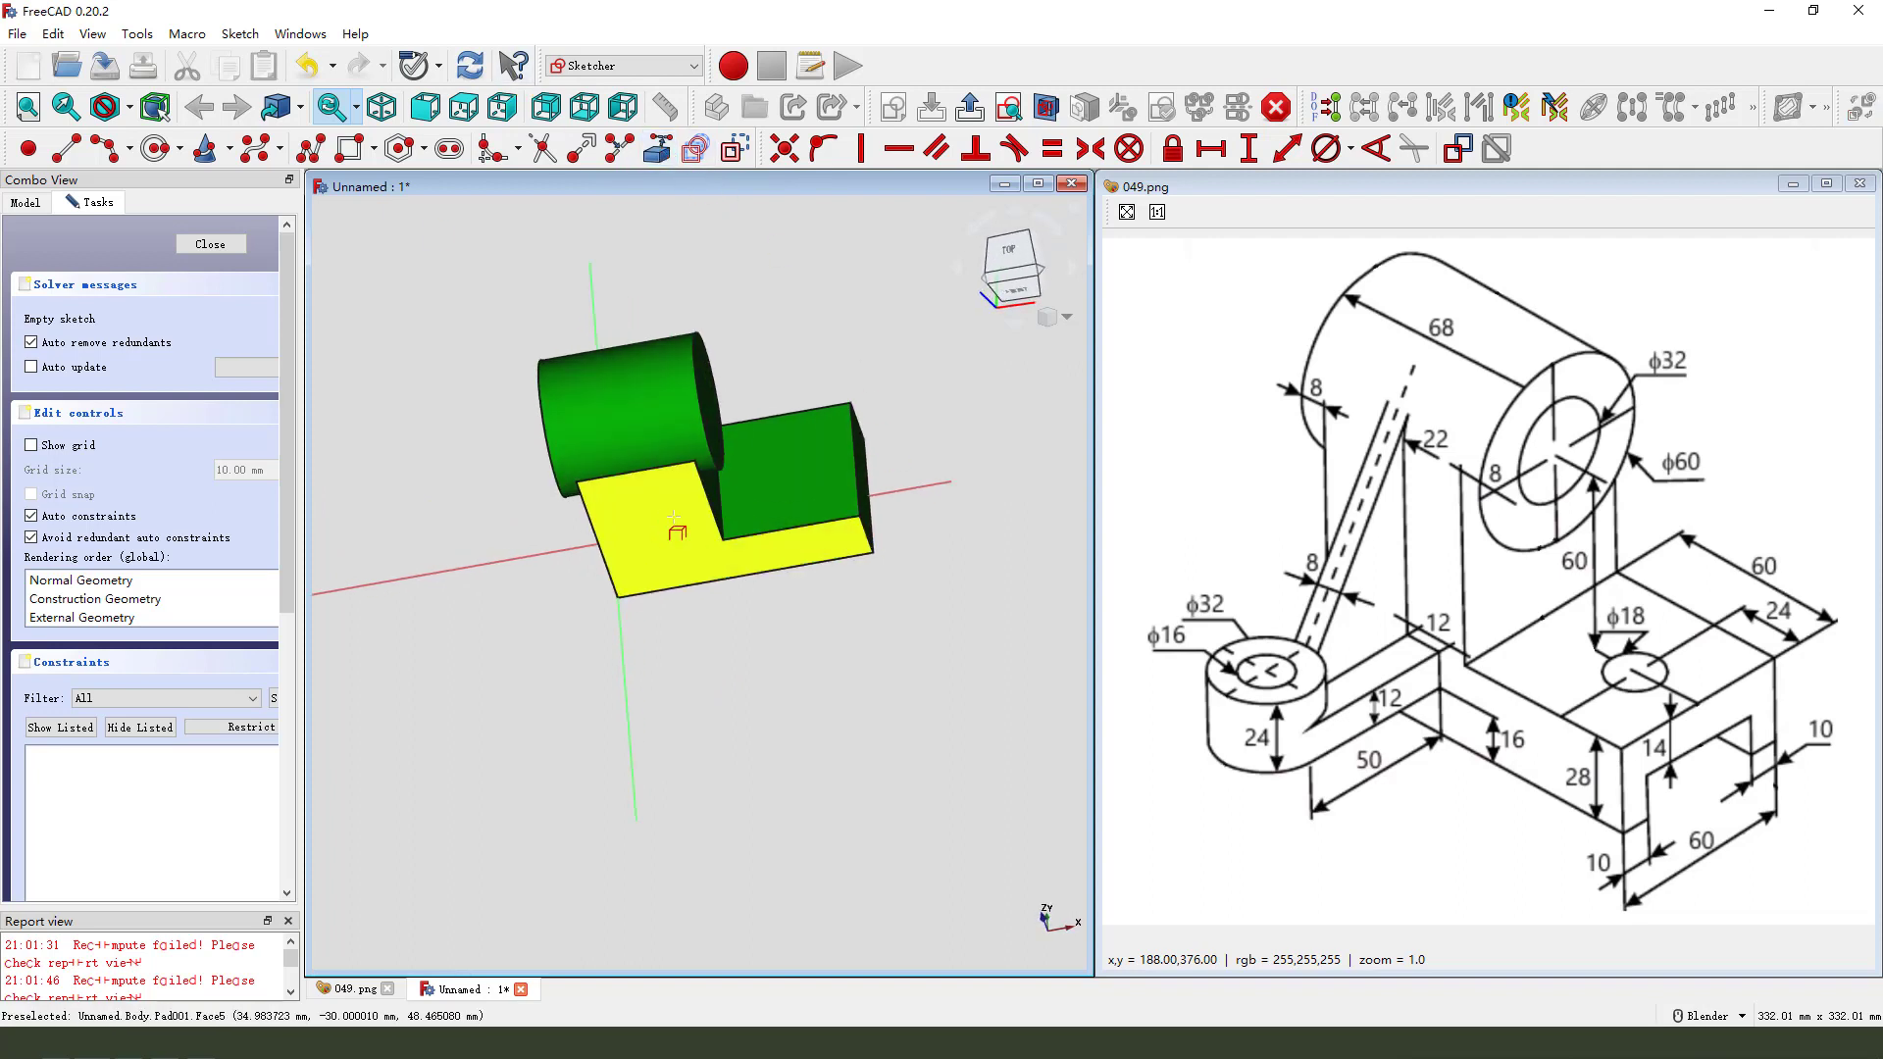
{"action": "left_click", "coordinate": [665, 466]}
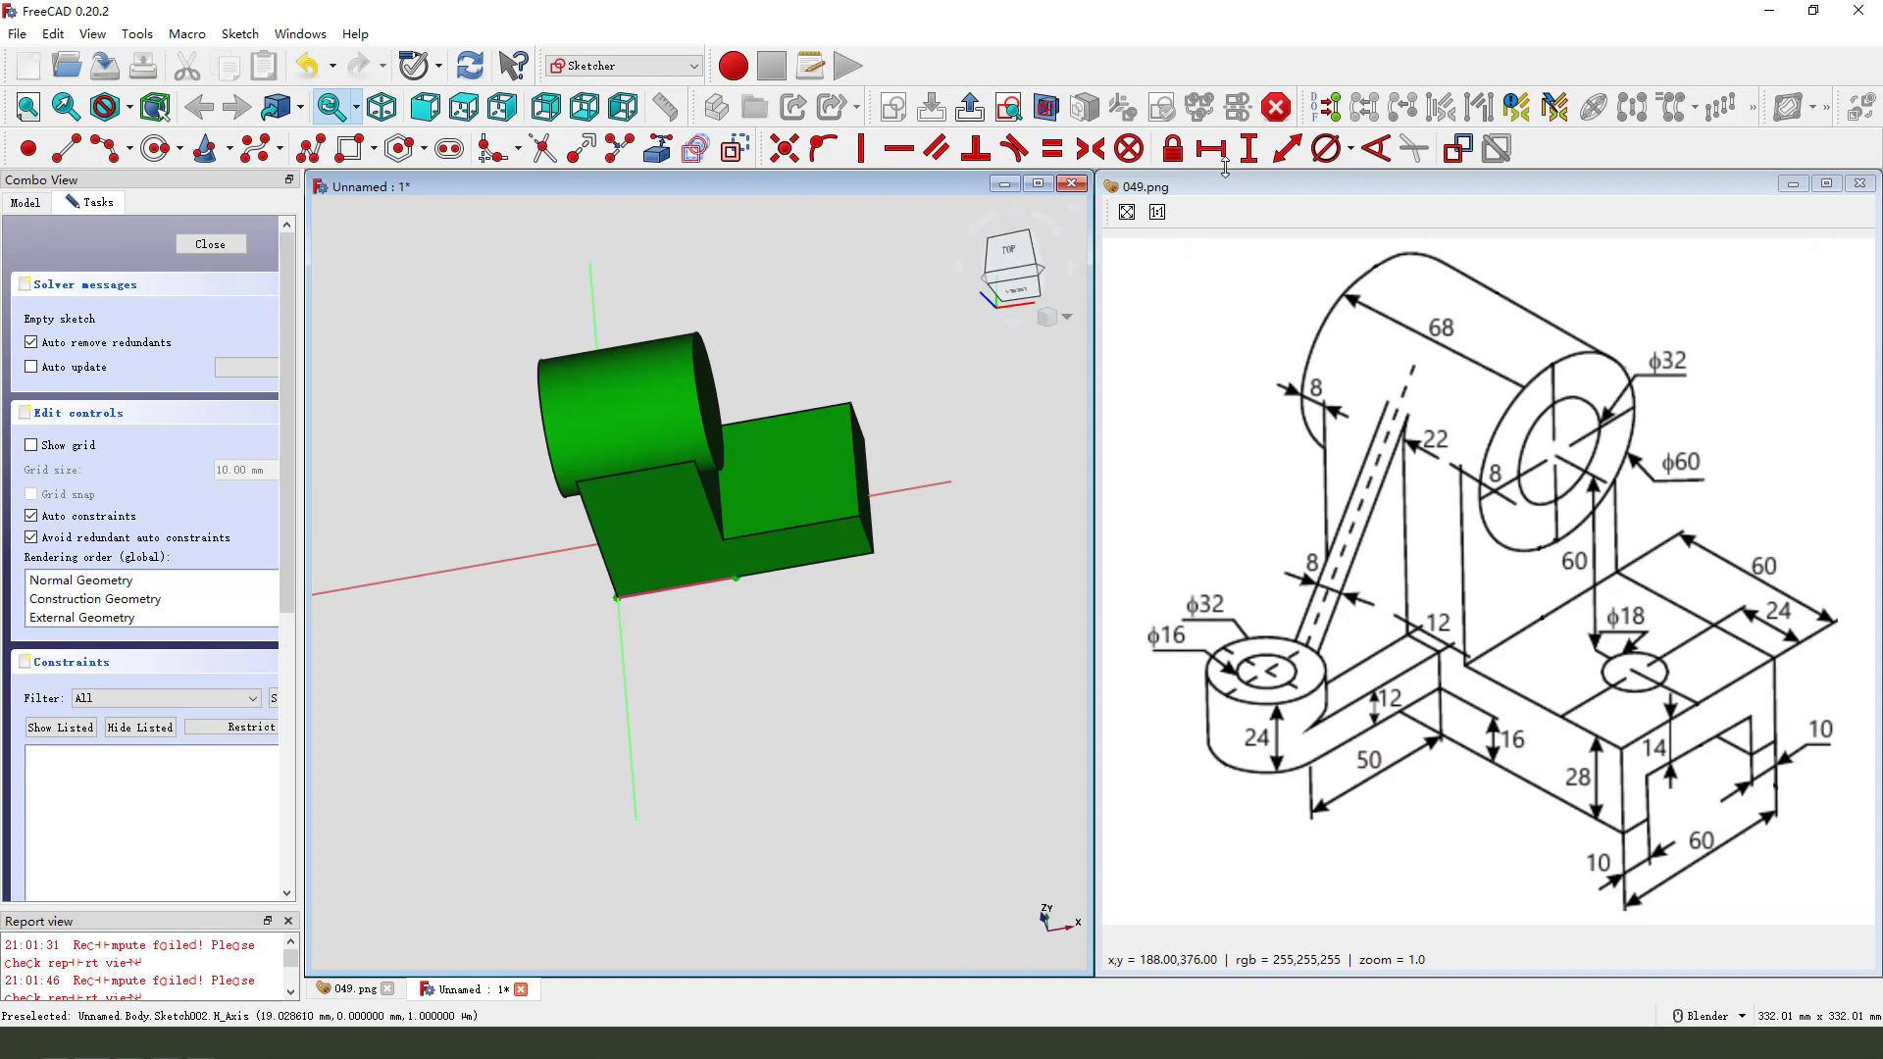
{"action": "left_click", "coordinate": [1008, 108]}
{"action": "left_click", "coordinate": [32, 202]}
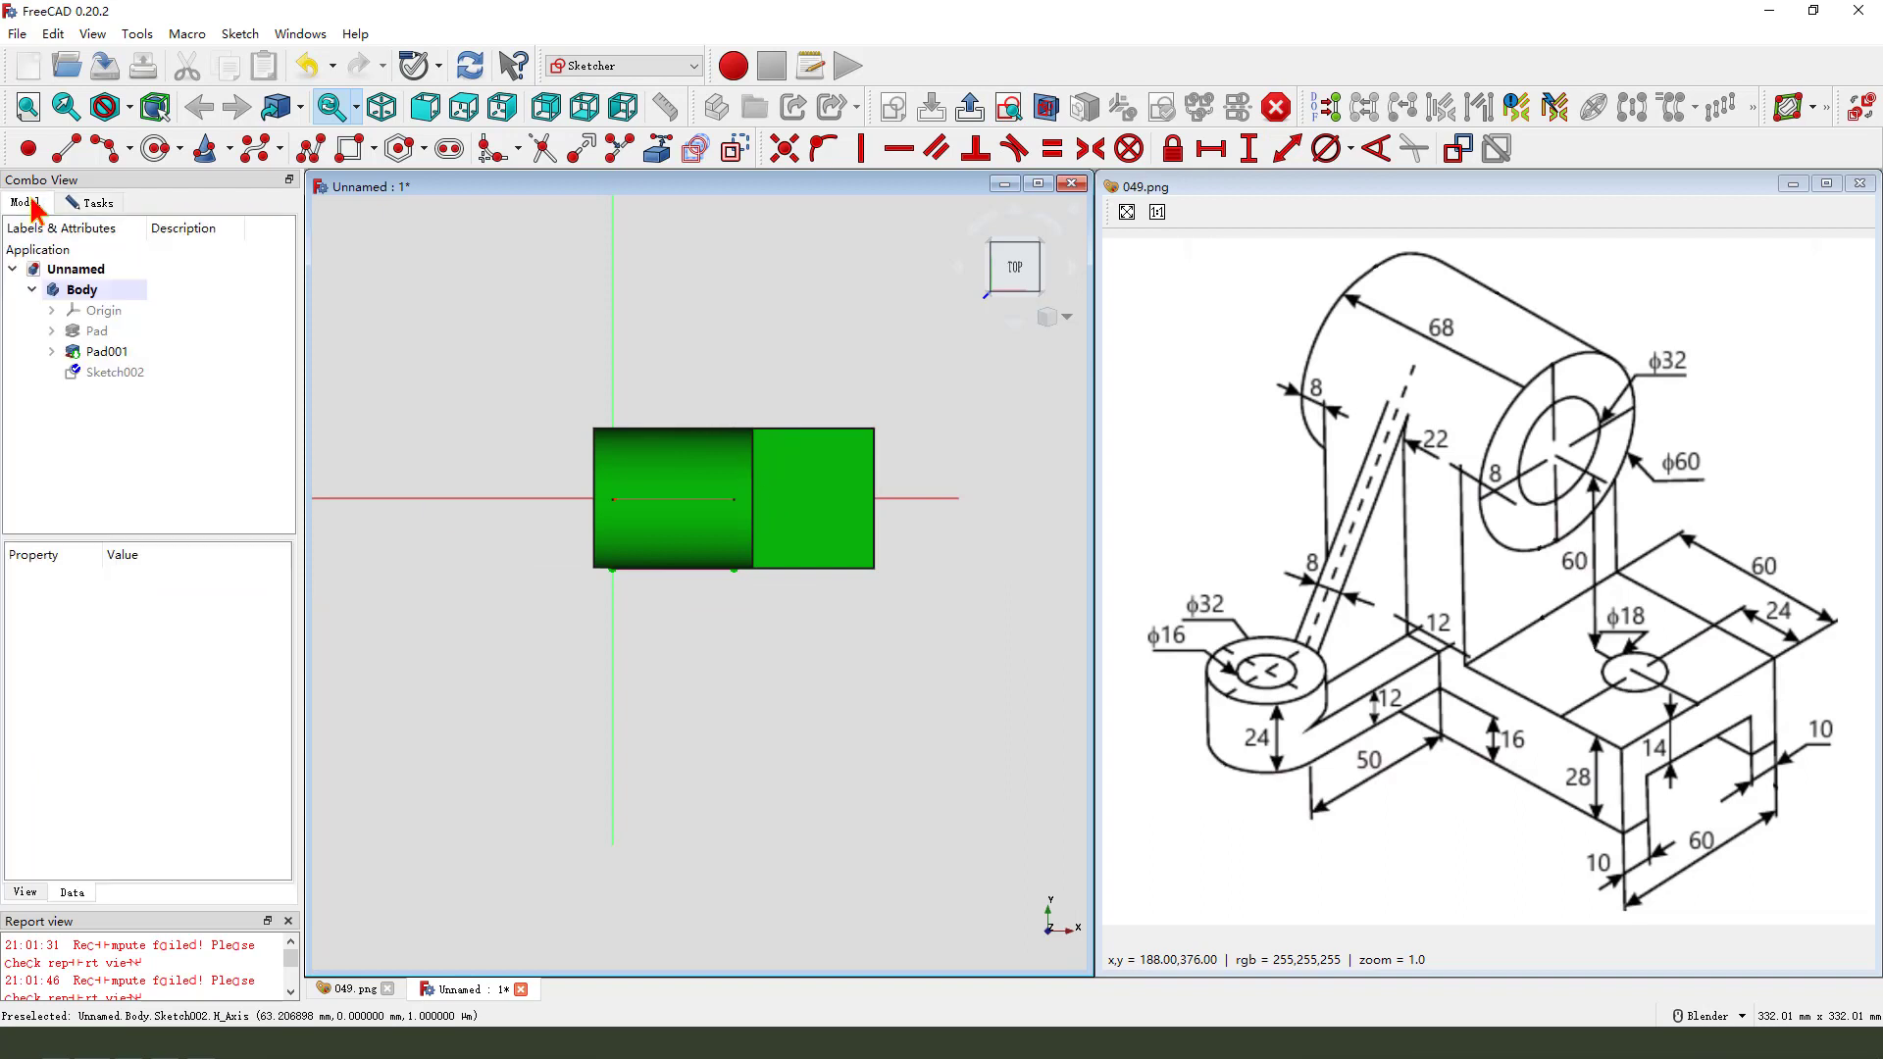
{"action": "left_click", "coordinate": [108, 352]}
{"action": "key", "text": "space"}
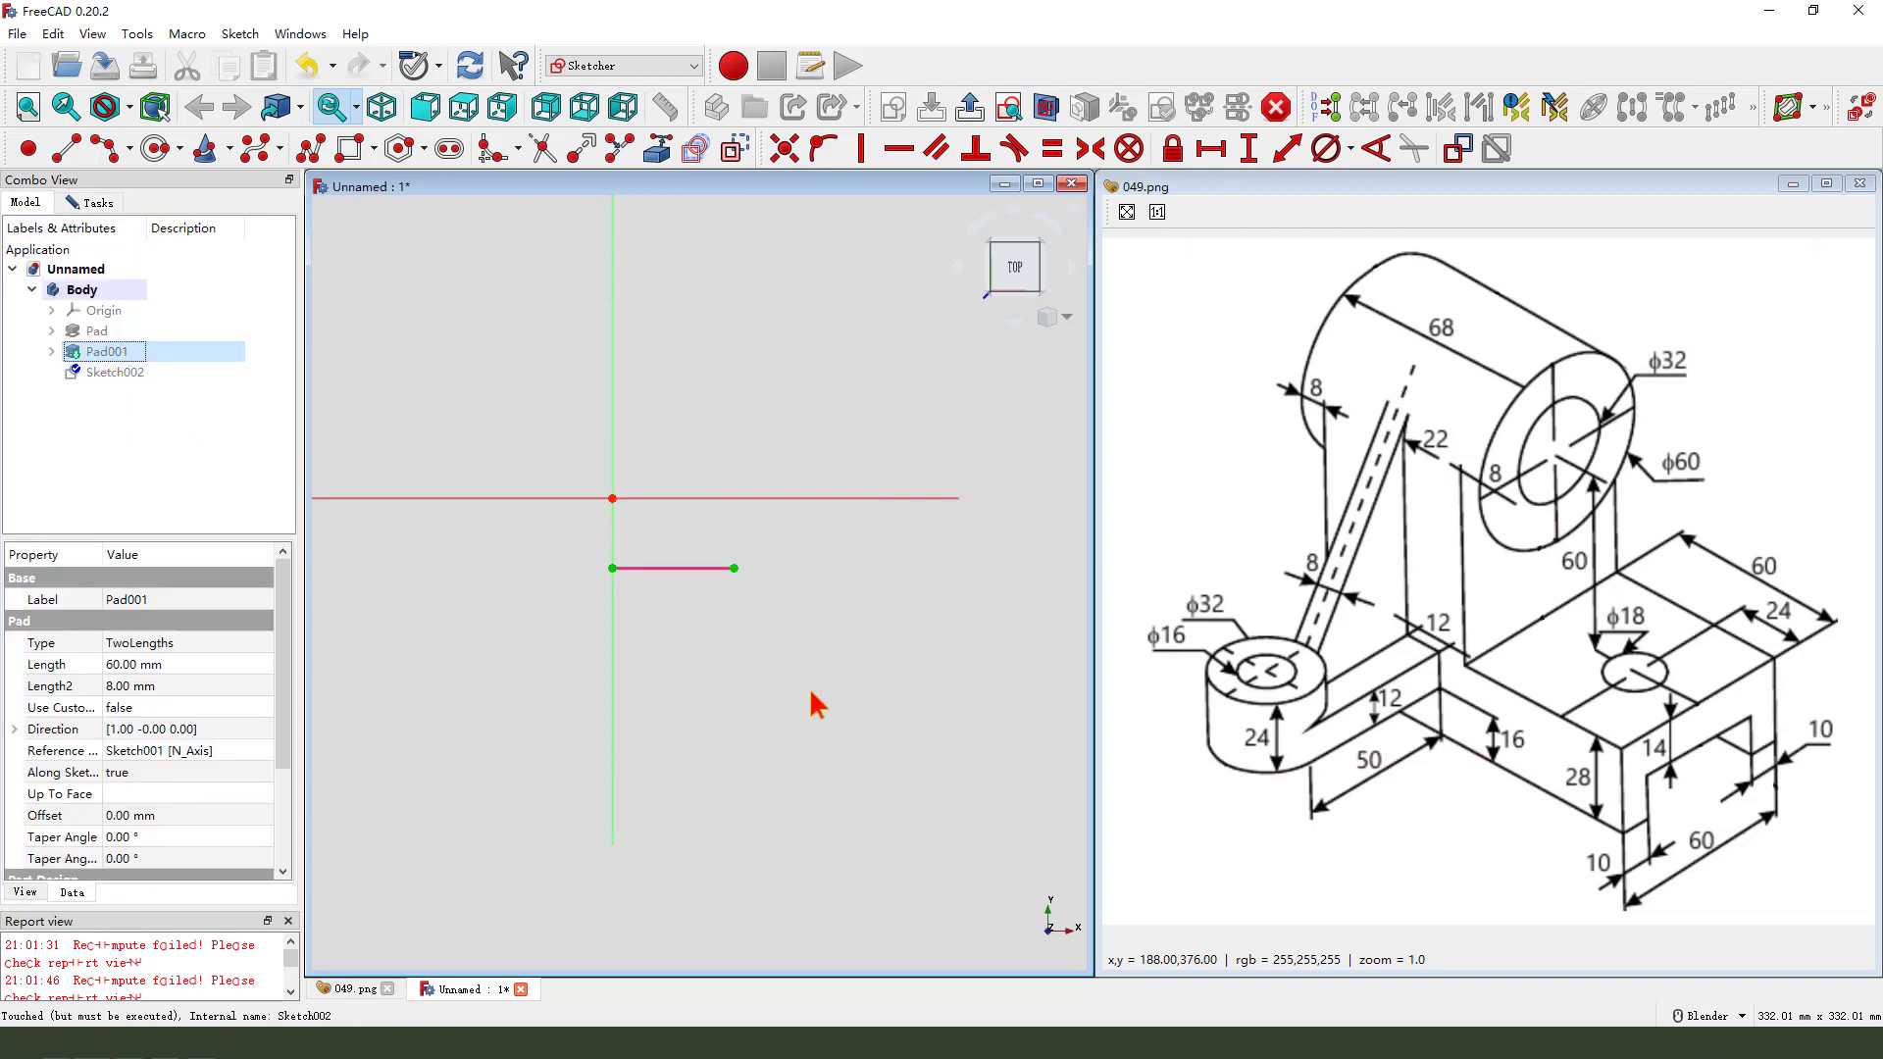
- Draw a vertical slot downward from the linked edge, with end radii of about 24 mm and about 95 mm between arc centres
{"action": "scroll", "coordinate": [796, 710], "scroll_direction": "up", "scroll_amount": 1}
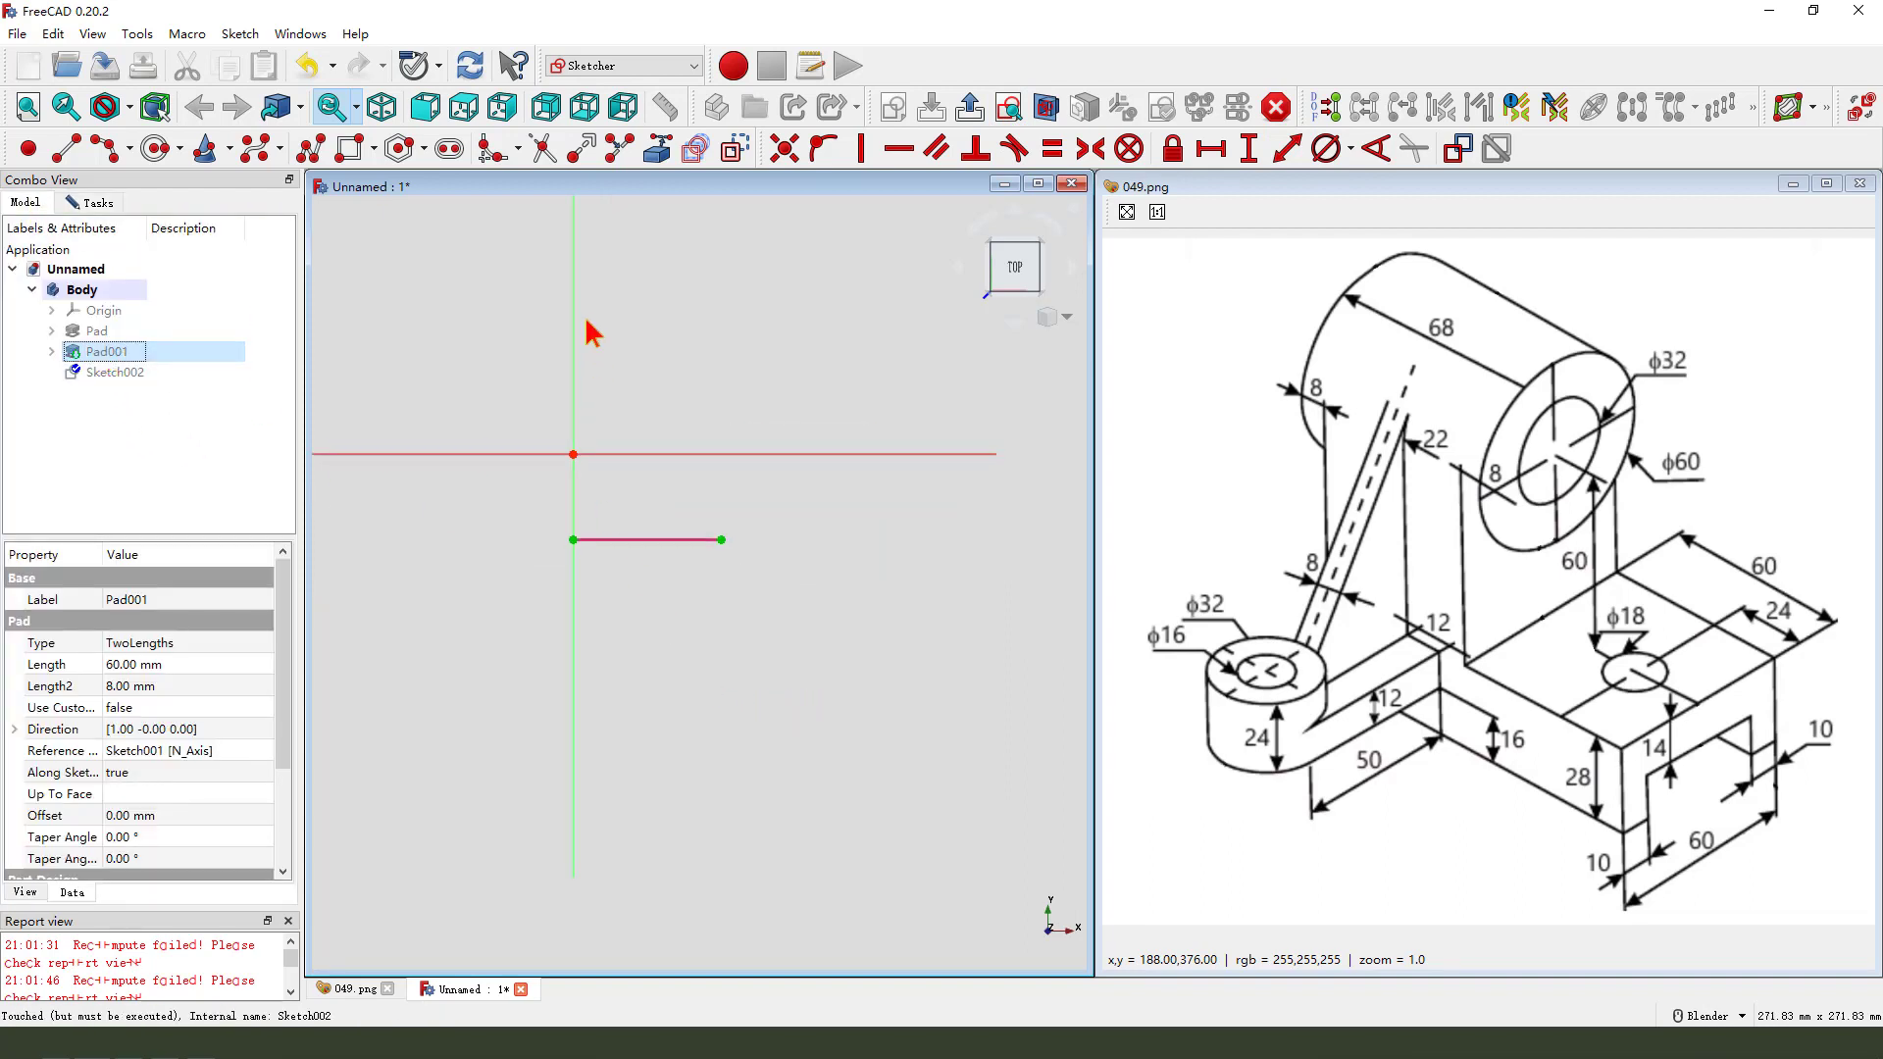
{"action": "left_click", "coordinate": [448, 152]}
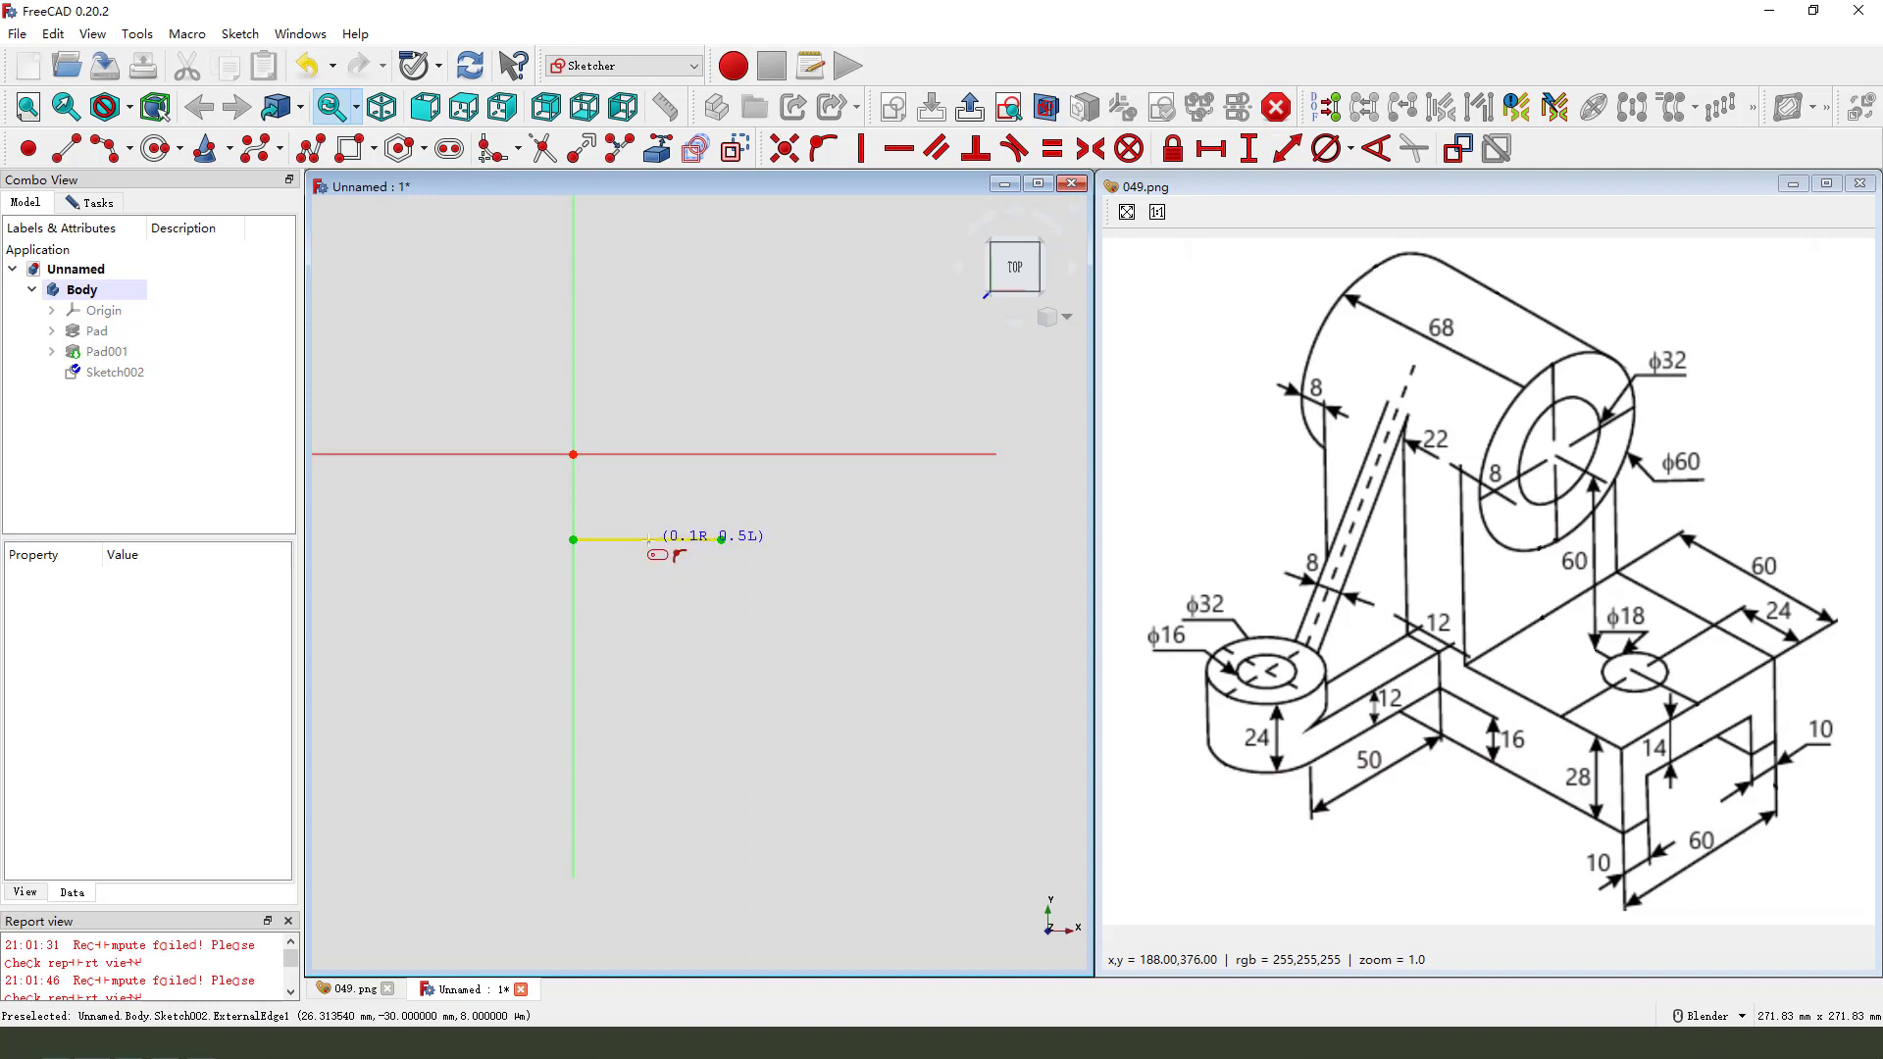
{"action": "left_click", "coordinate": [645, 807]}
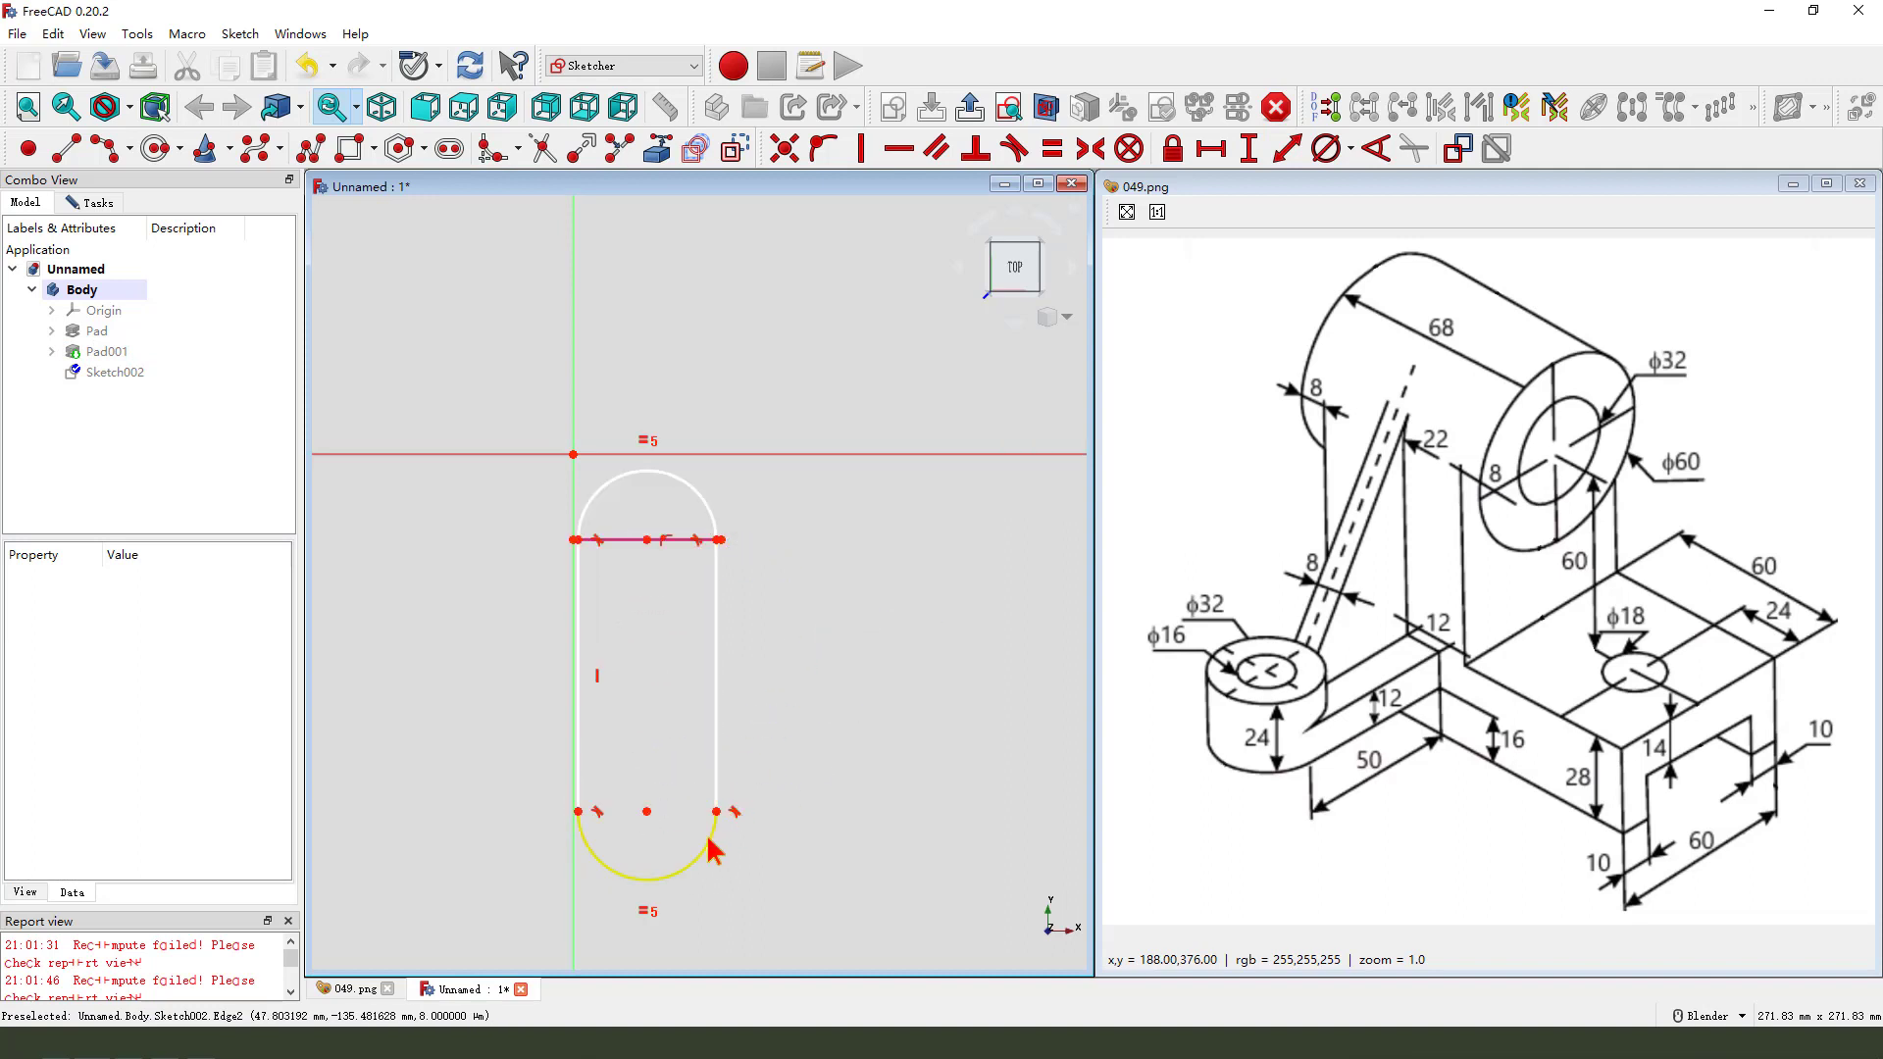
- Constrain the vertical distance between the slot's lower arc centre and its upper right corner on the linked edge to 50 mm
{"action": "left_click", "coordinate": [647, 811]}
{"action": "left_click", "coordinate": [719, 539]}
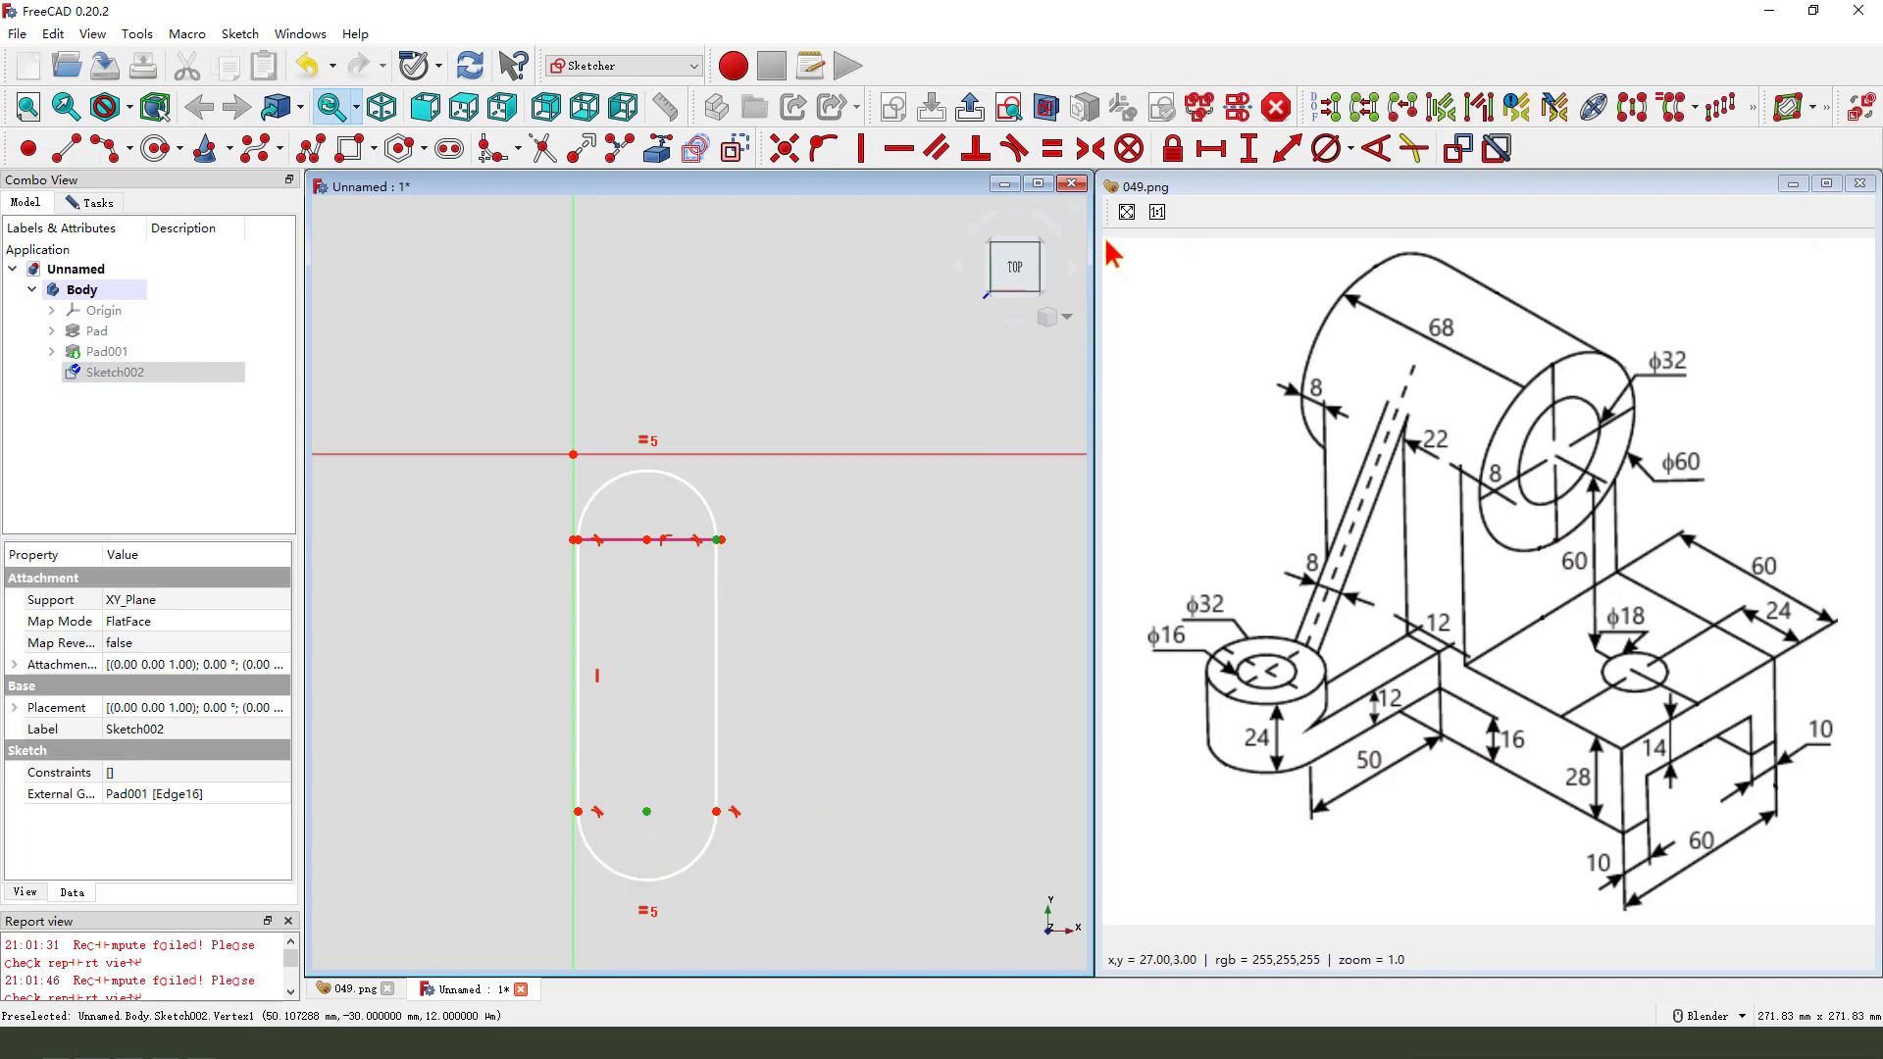
{"action": "left_click", "coordinate": [1249, 148]}
{"action": "type", "text": "5"}
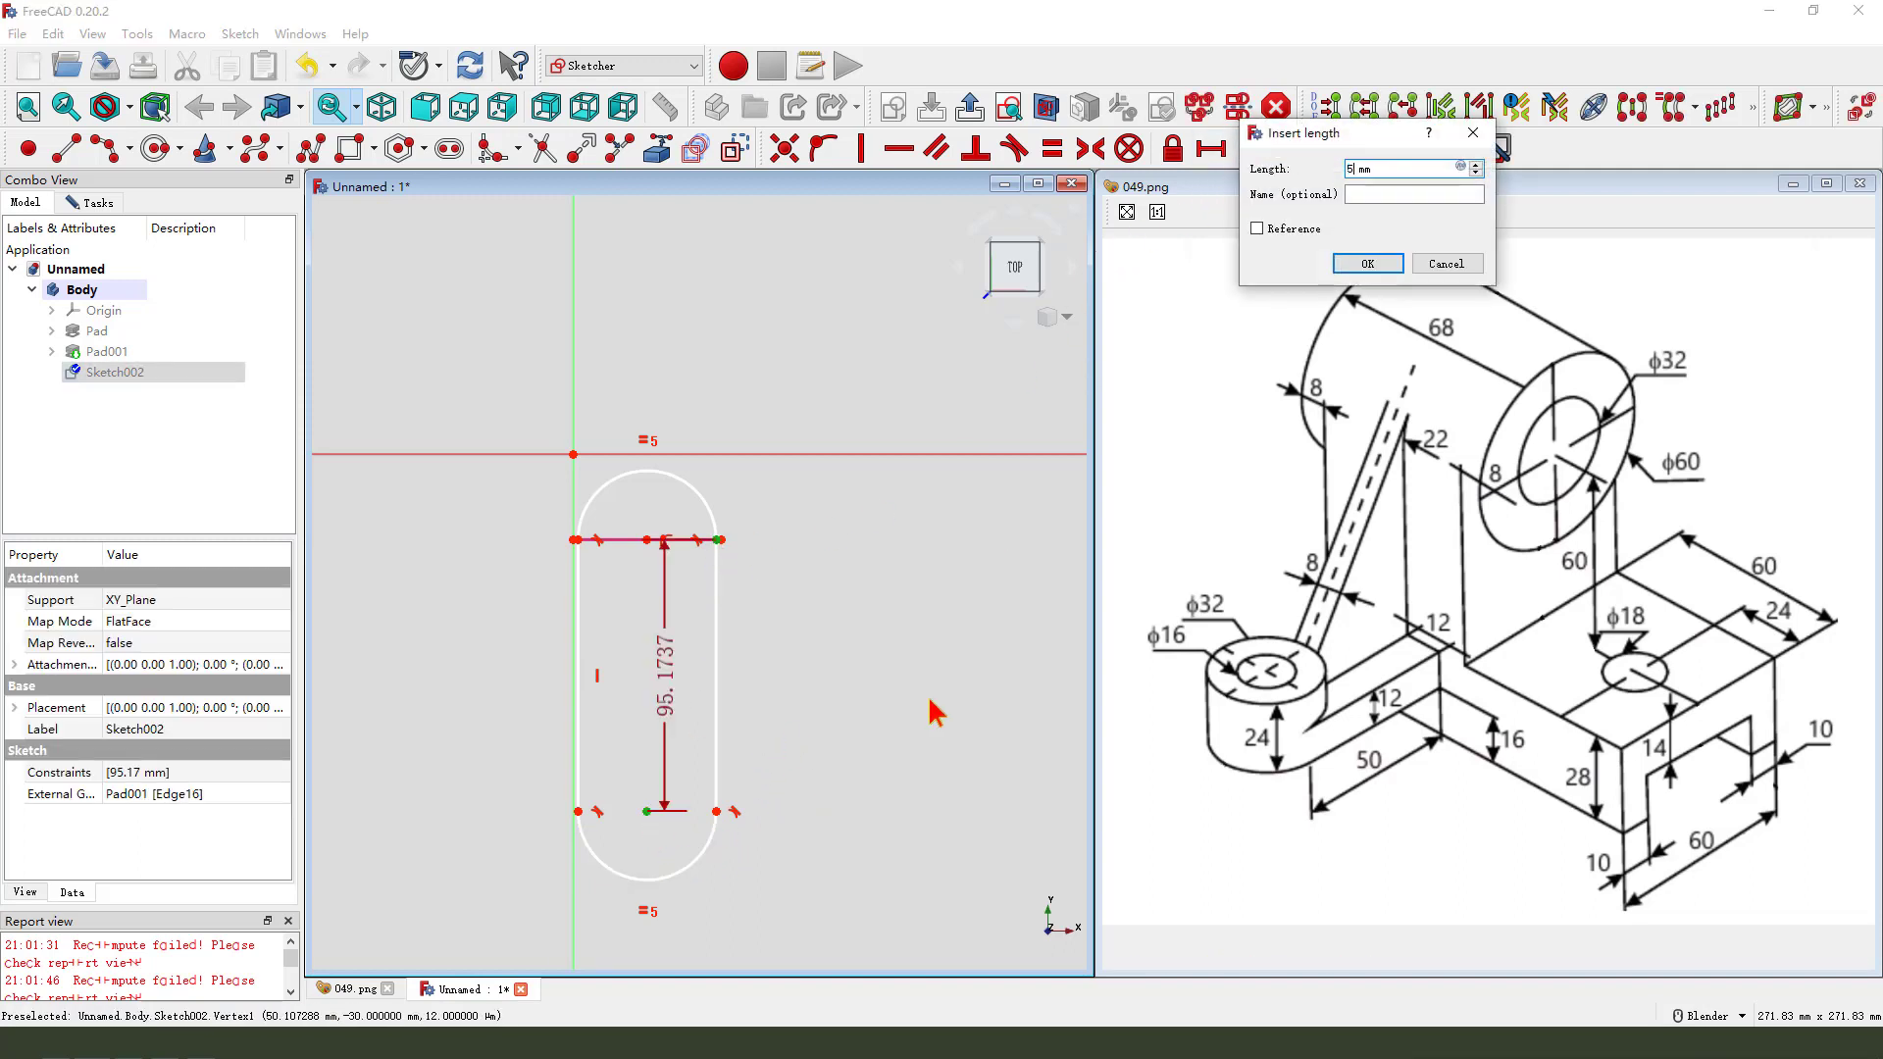
{"action": "type", "text": "0"}
{"action": "key", "text": "Return"}
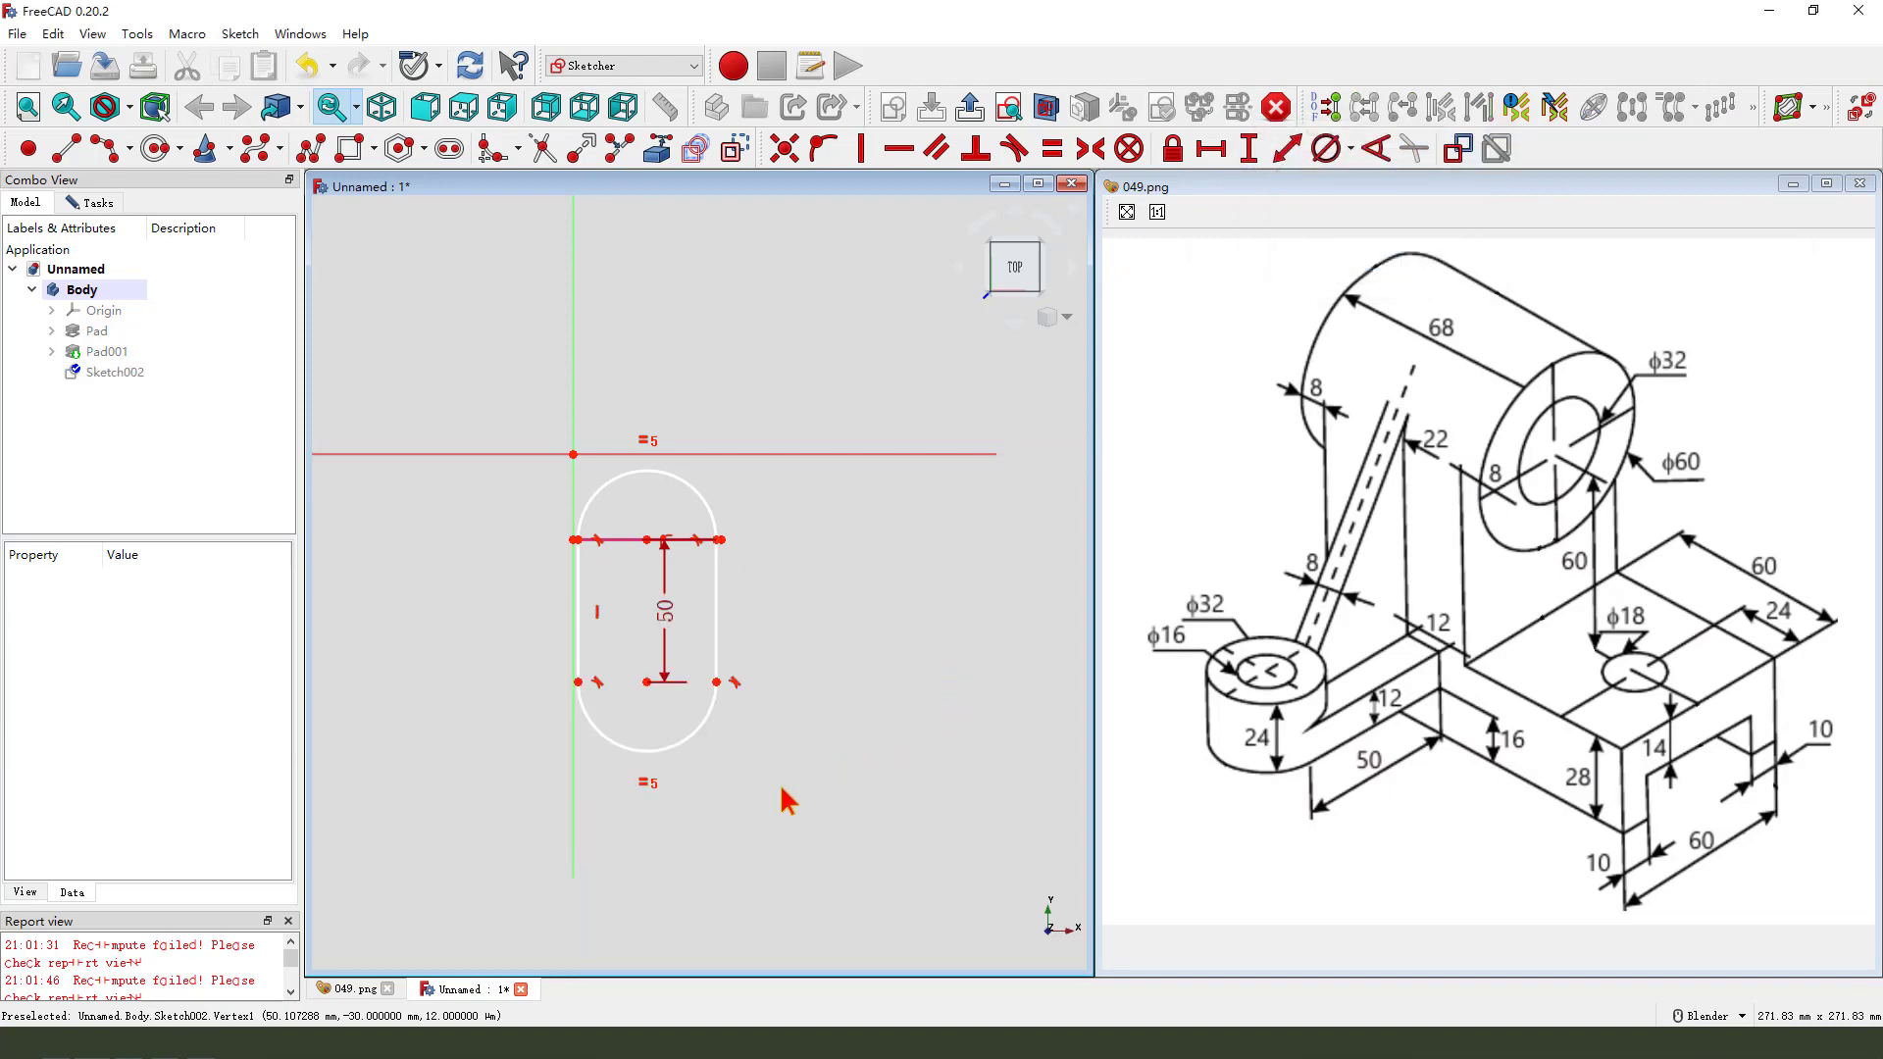
- Constrain the slot's lower arc to a diameter of 32 mm
{"action": "left_click", "coordinate": [703, 729]}
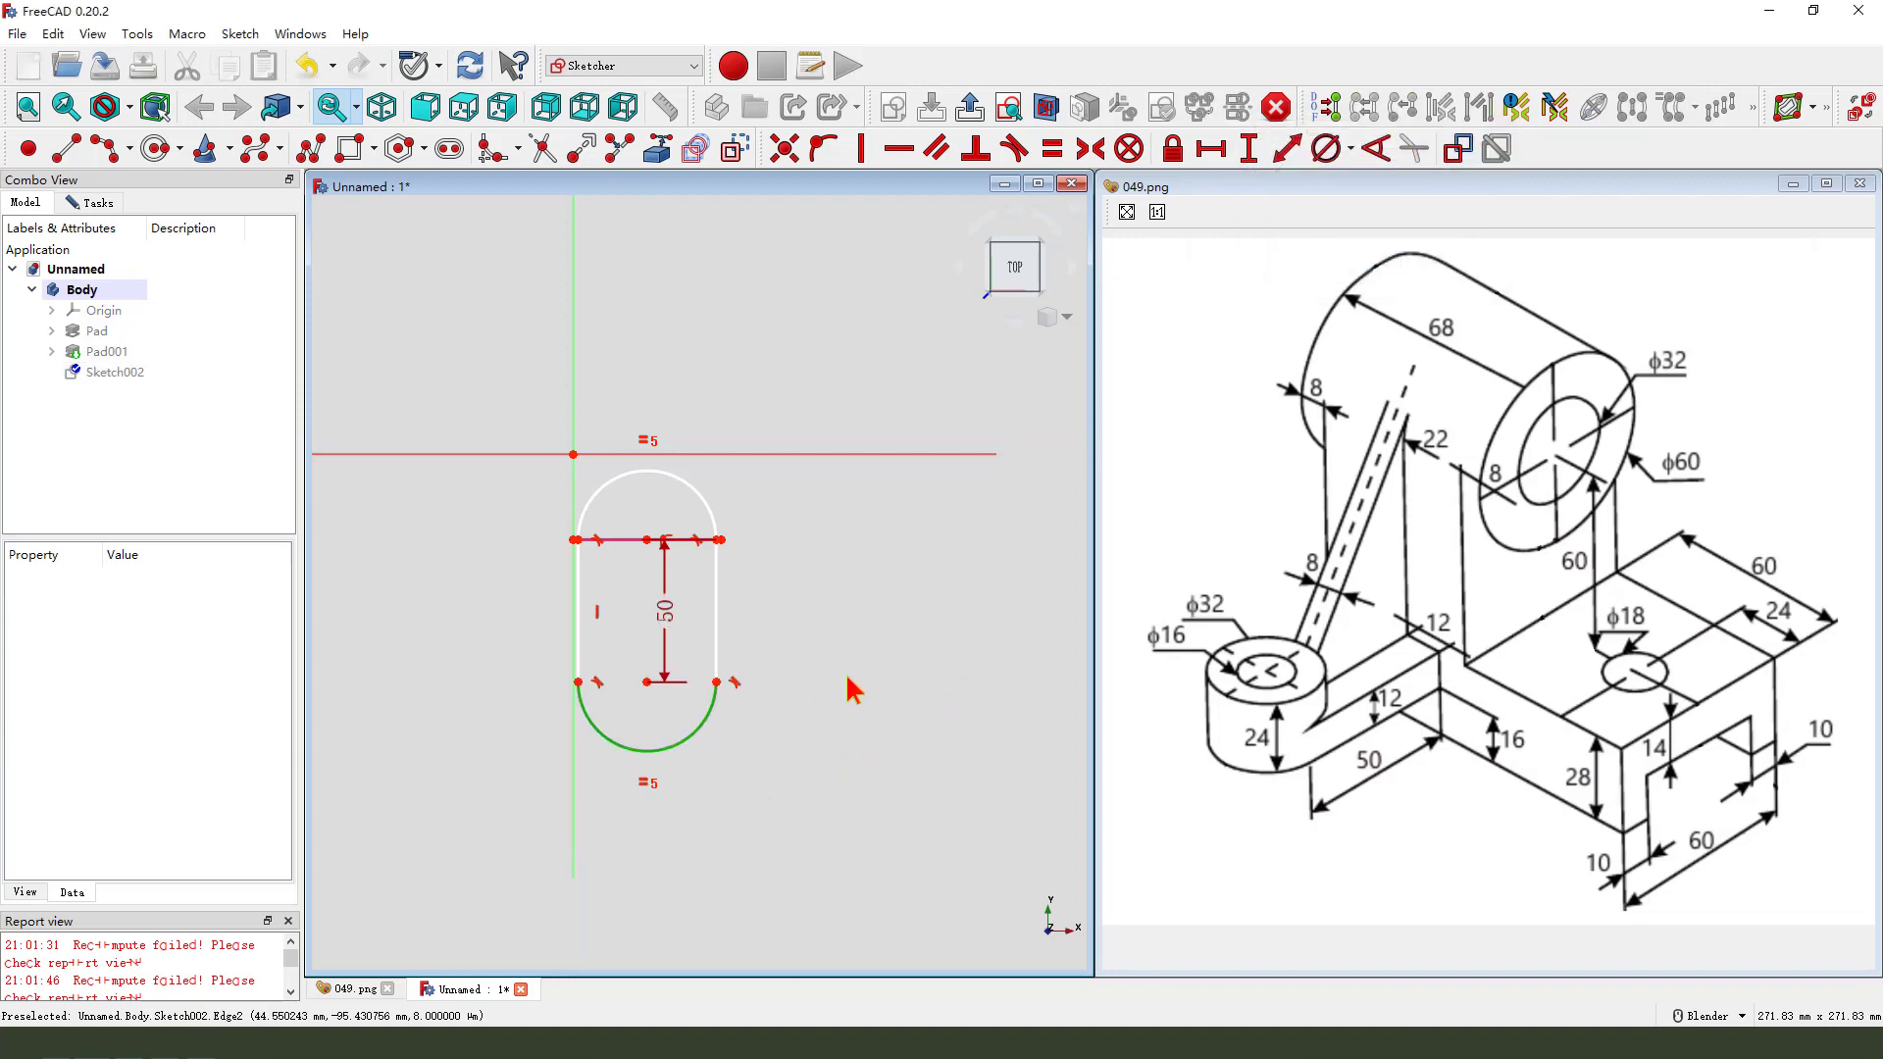
{"action": "left_click", "coordinate": [1325, 149]}
{"action": "type", "text": "3"}
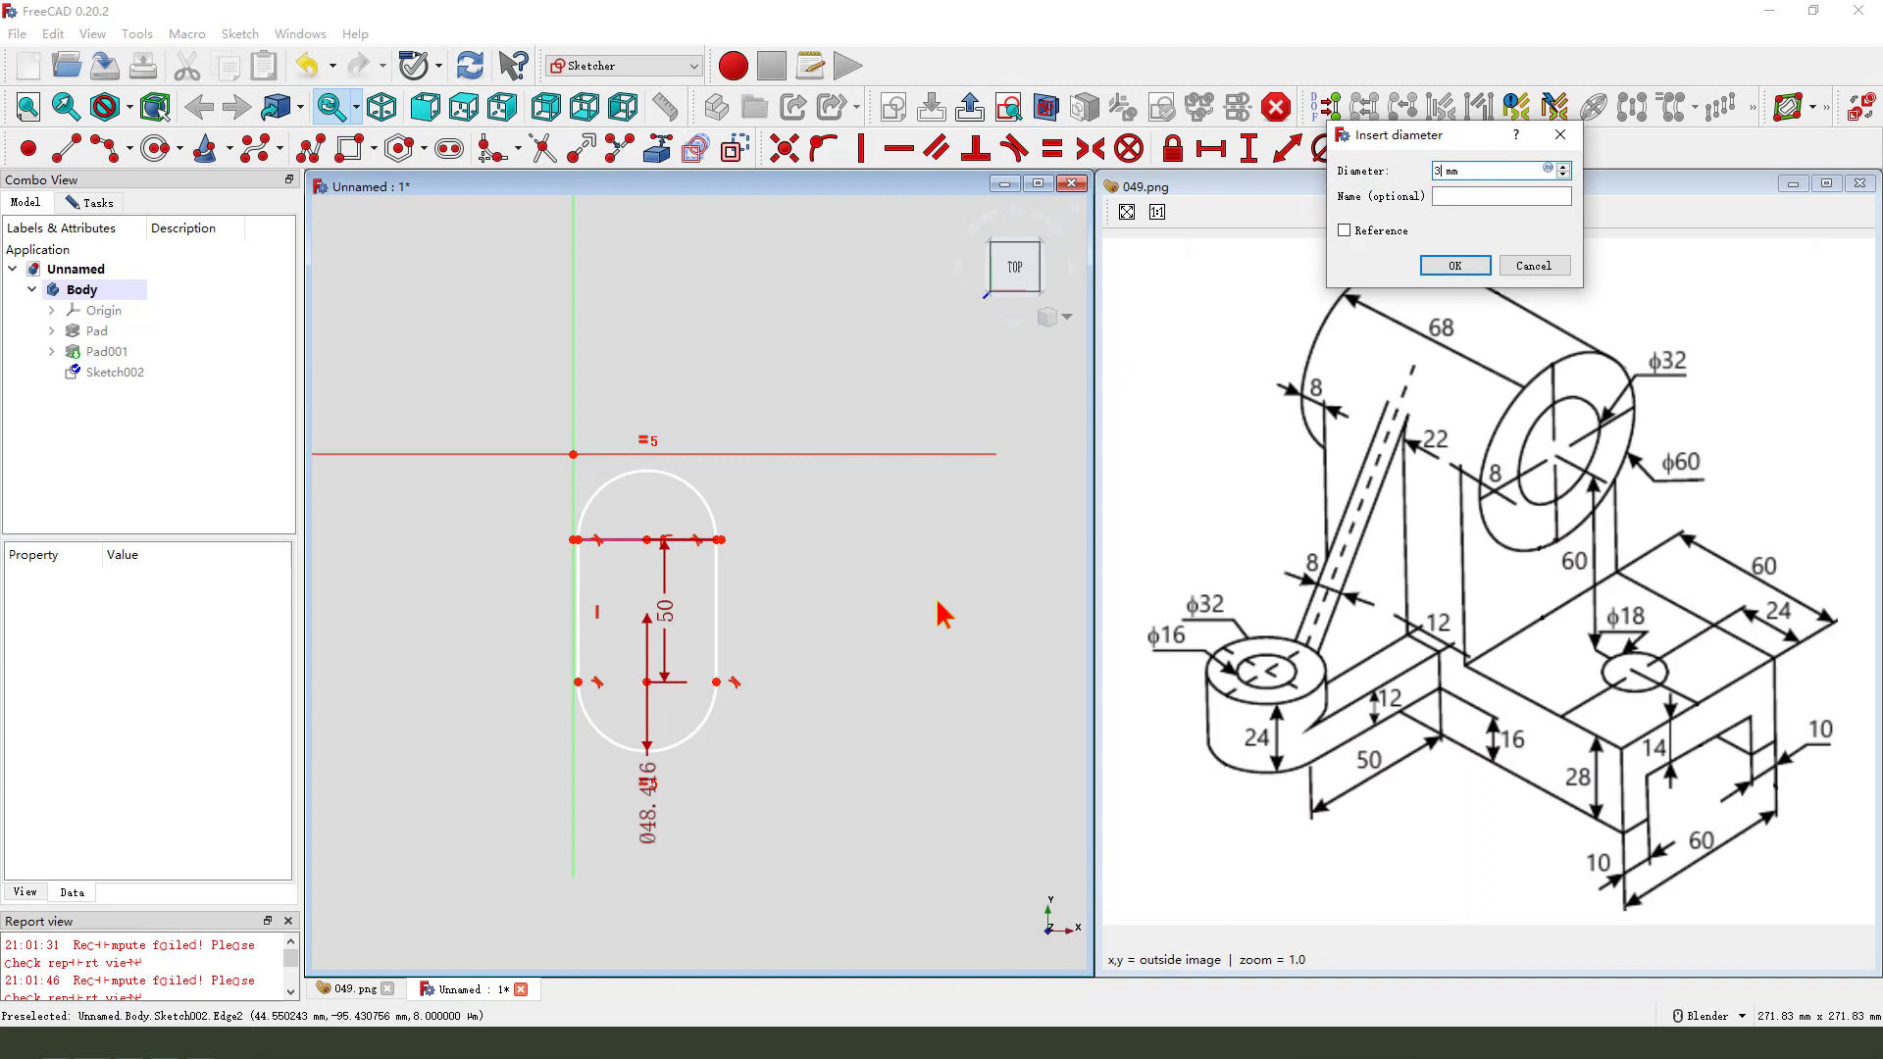
{"action": "type", "text": "2"}
{"action": "key", "text": "Return"}
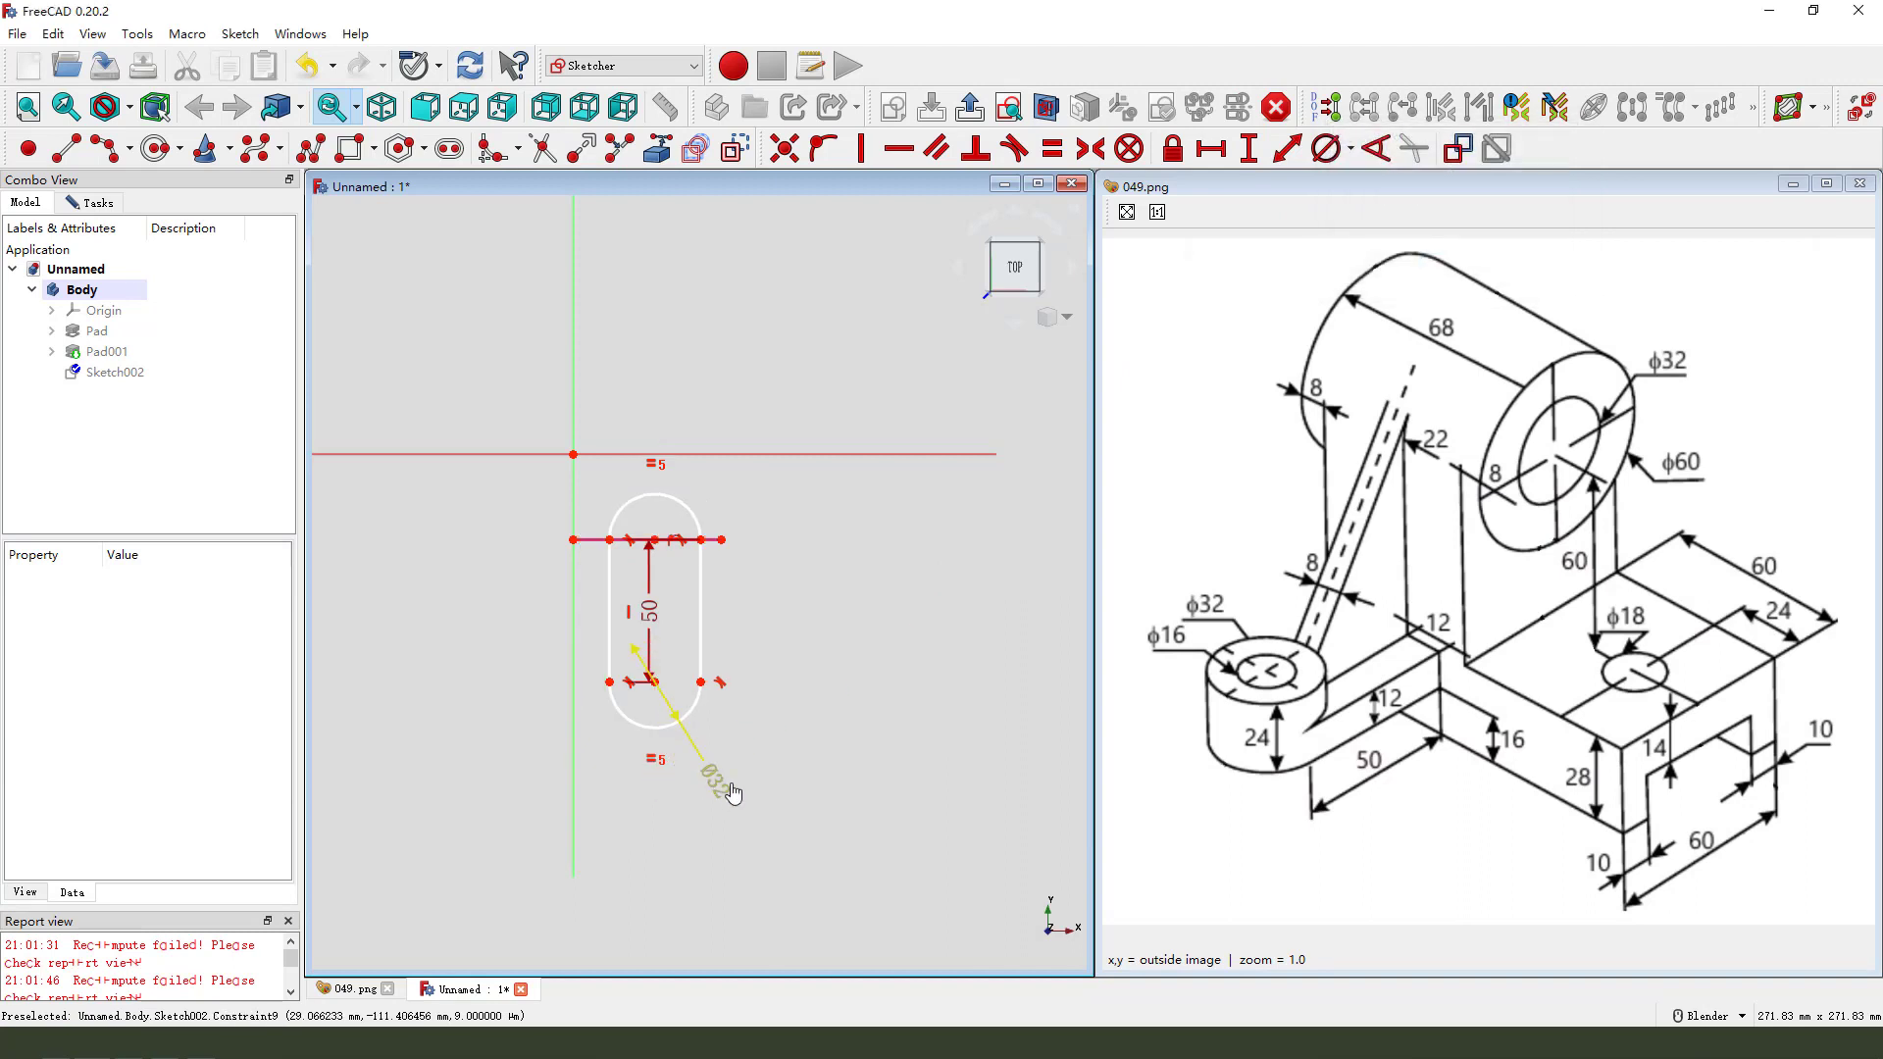
- Make the two endpoints of the linked edge symmetric about the slot's upper arc centre
{"action": "scroll", "coordinate": [676, 574], "scroll_direction": "up", "scroll_amount": 5}
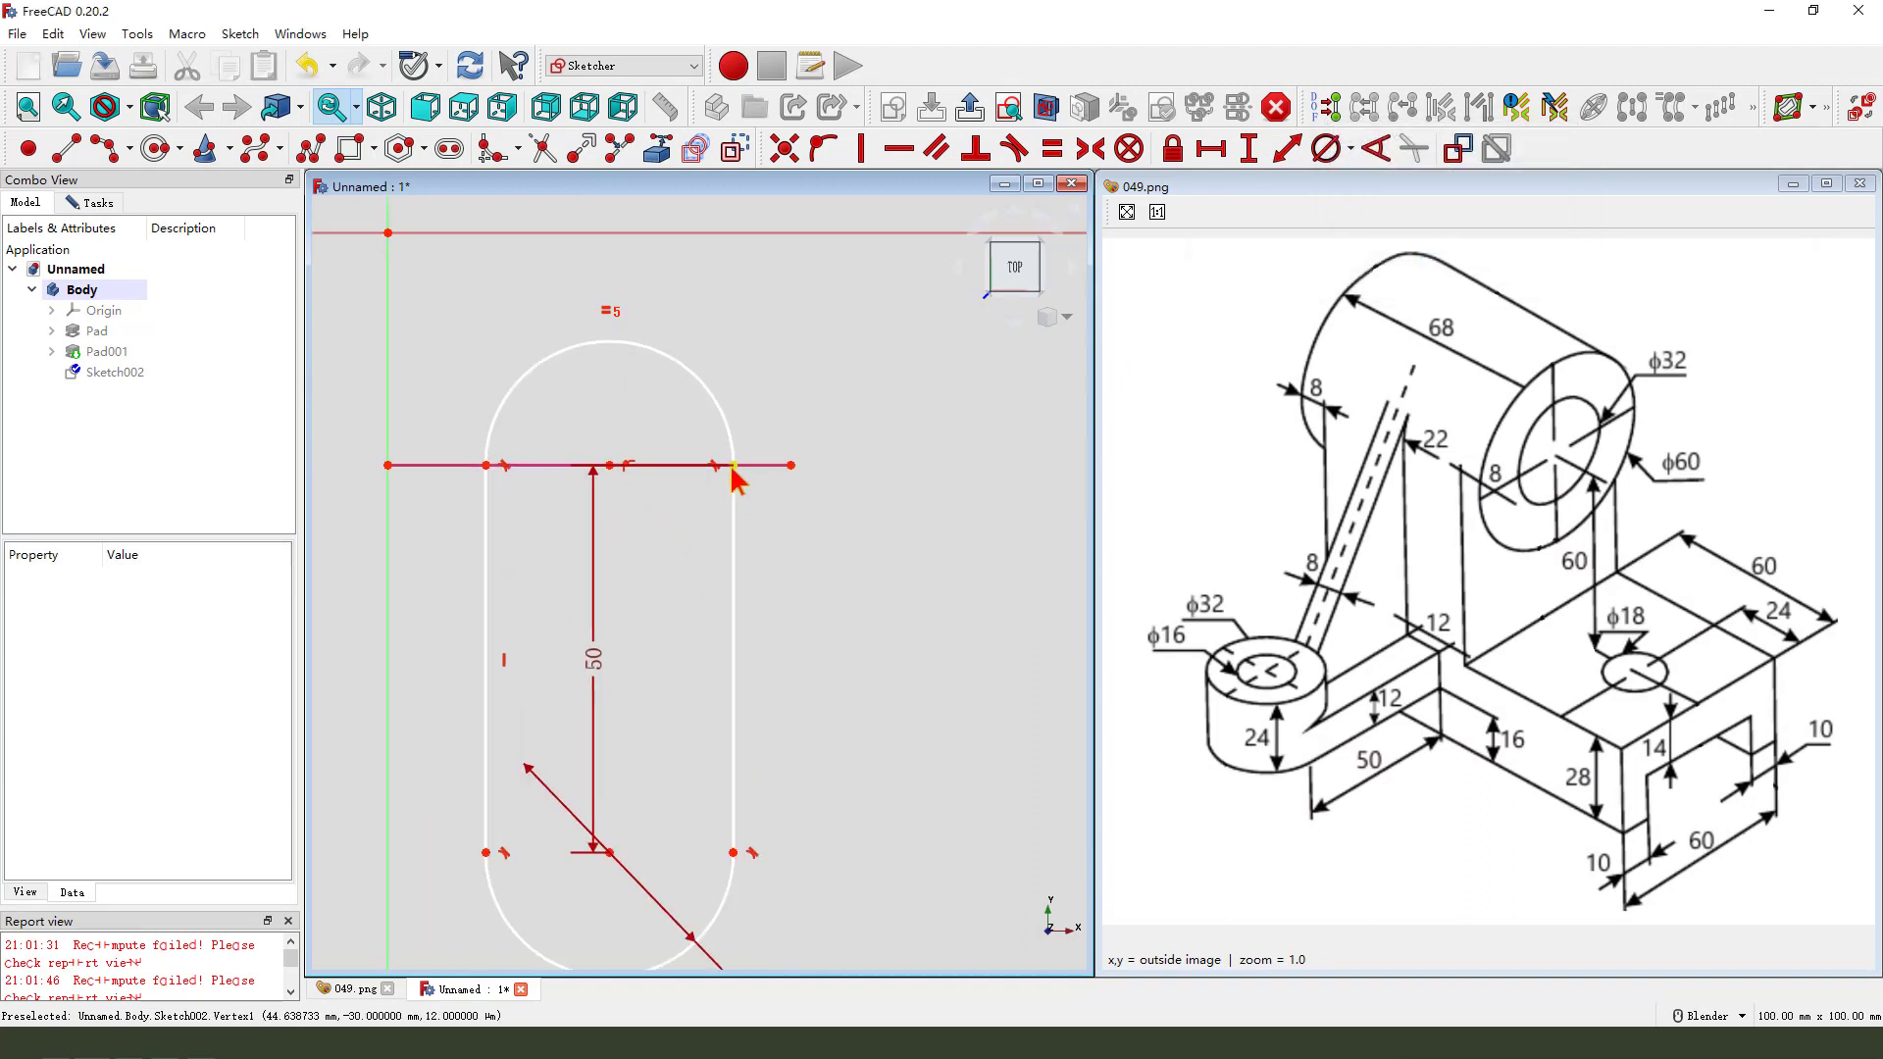
{"action": "left_click_drag", "start_coordinate": [611, 468], "coordinate": [585, 494]}
{"action": "left_click", "coordinate": [791, 466]}
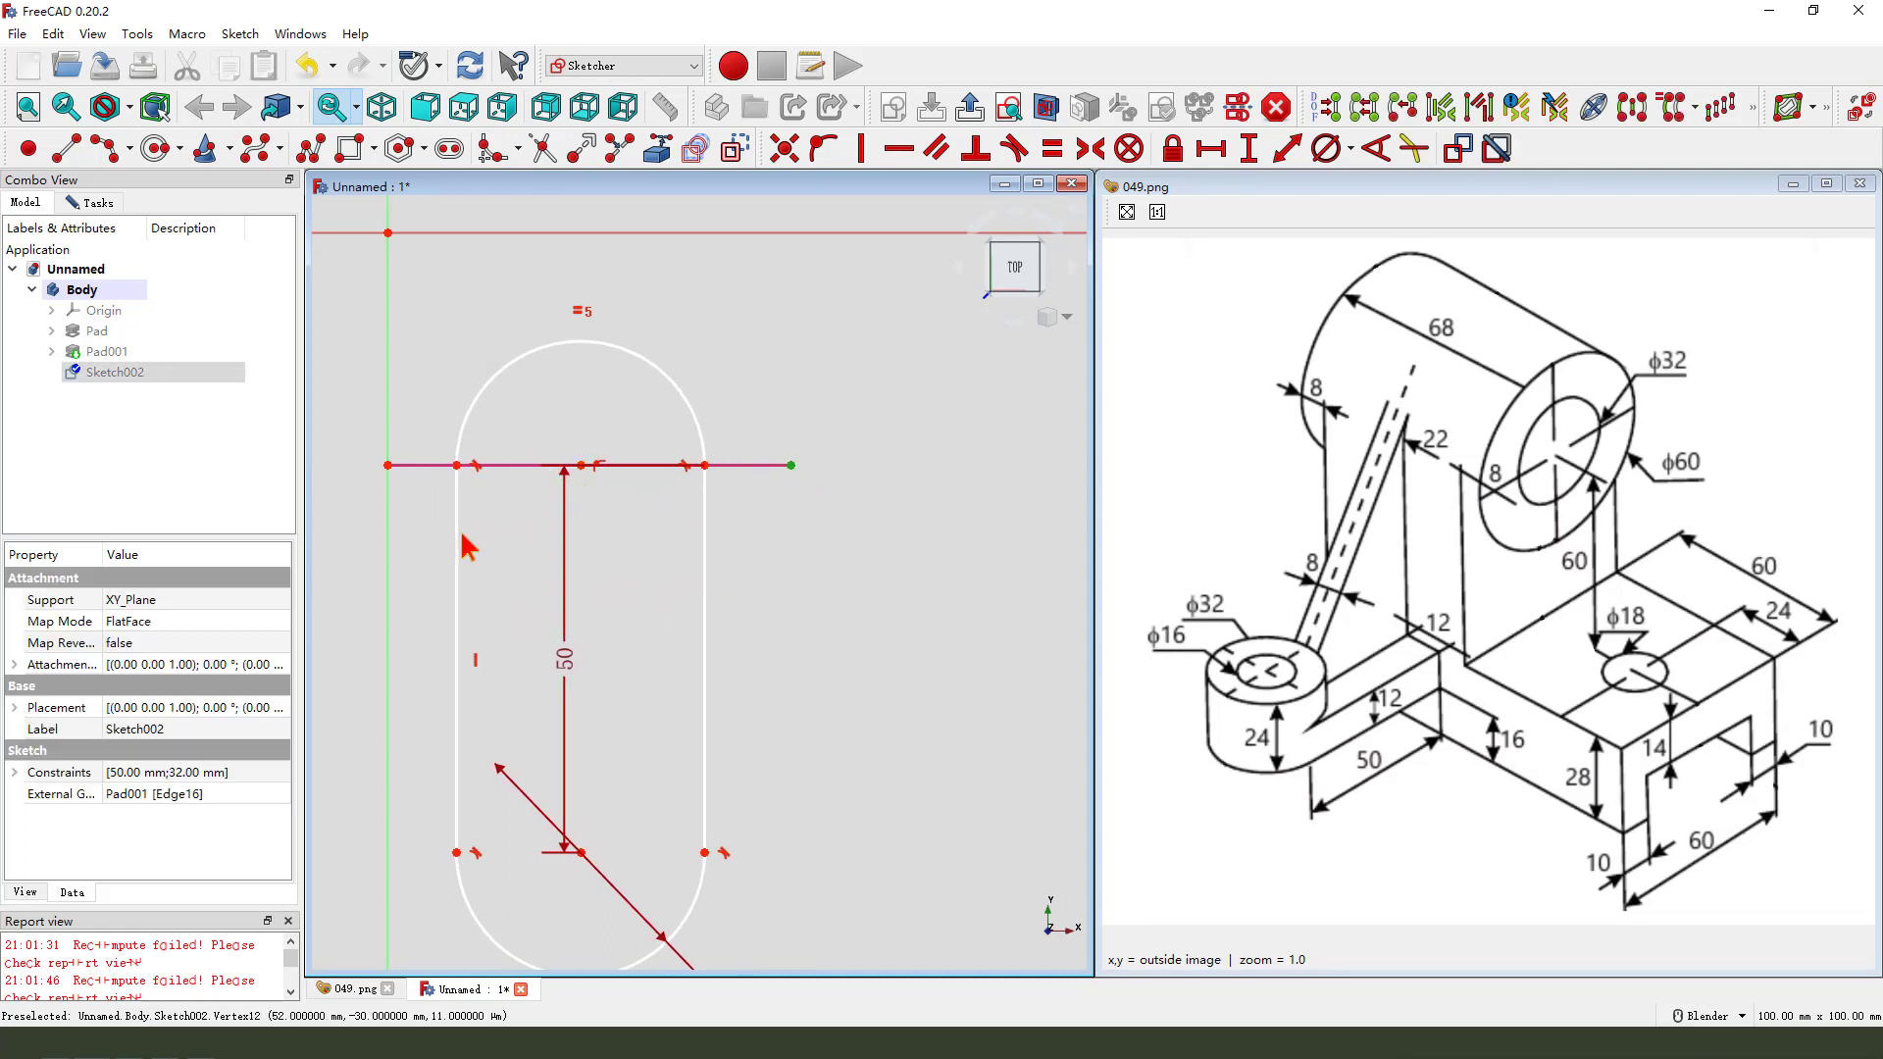
{"action": "left_click", "coordinate": [388, 464]}
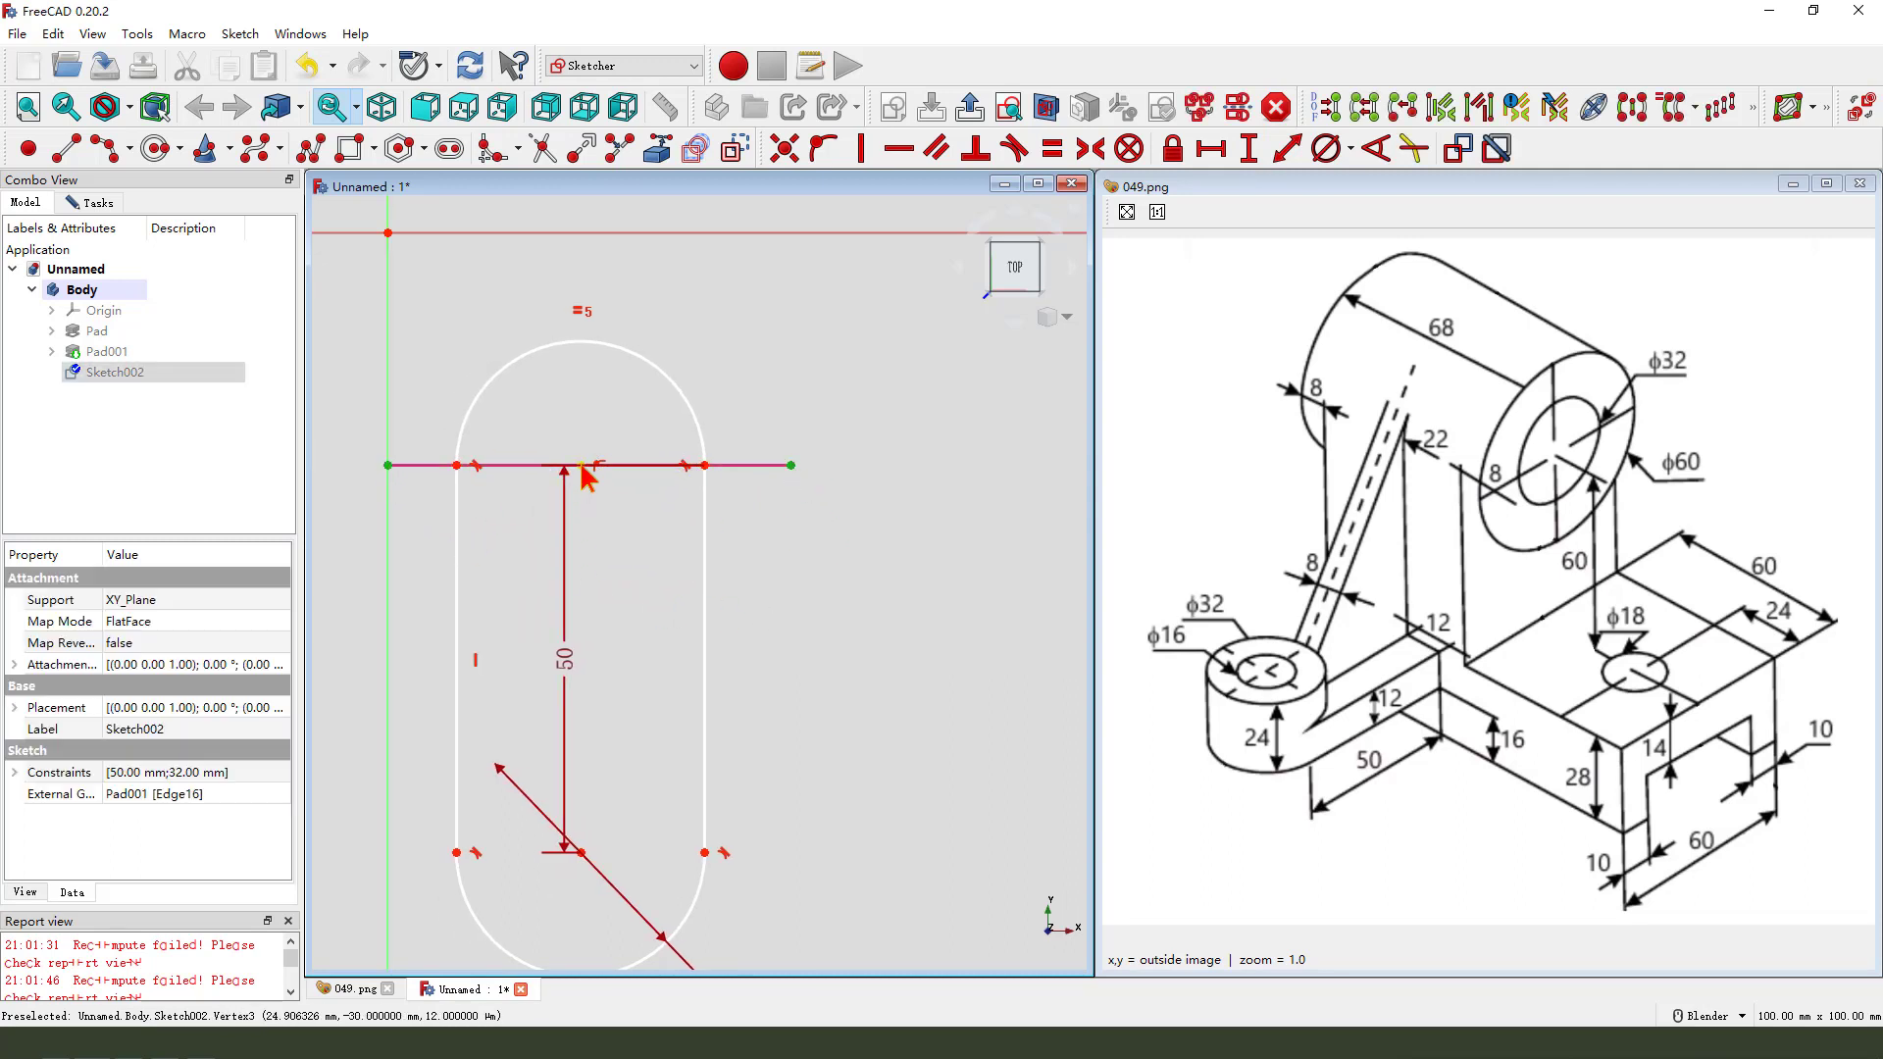
{"action": "left_click", "coordinate": [580, 466]}
{"action": "left_click", "coordinate": [1090, 149]}
{"action": "scroll", "coordinate": [765, 327], "scroll_direction": "down", "scroll_amount": 2}
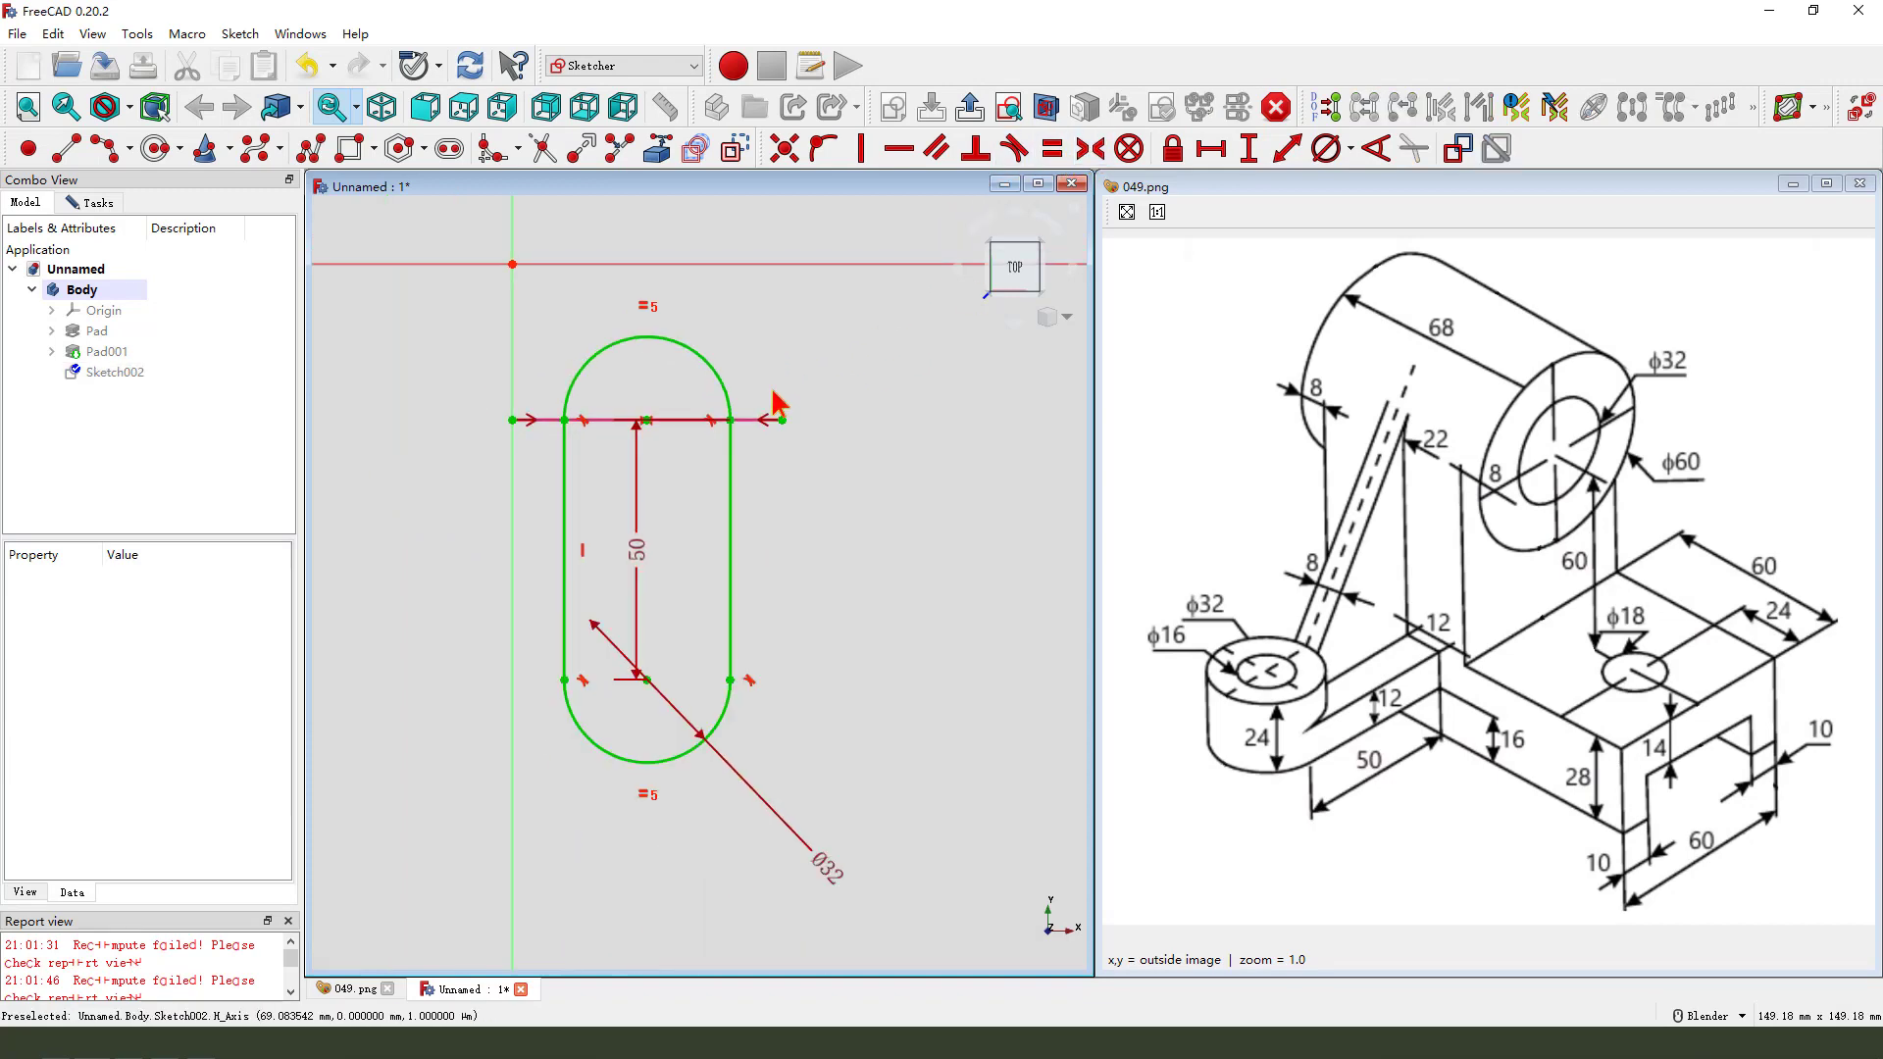
- Convert the slot's upper arc to construction geometry
{"action": "left_click", "coordinate": [699, 355]}
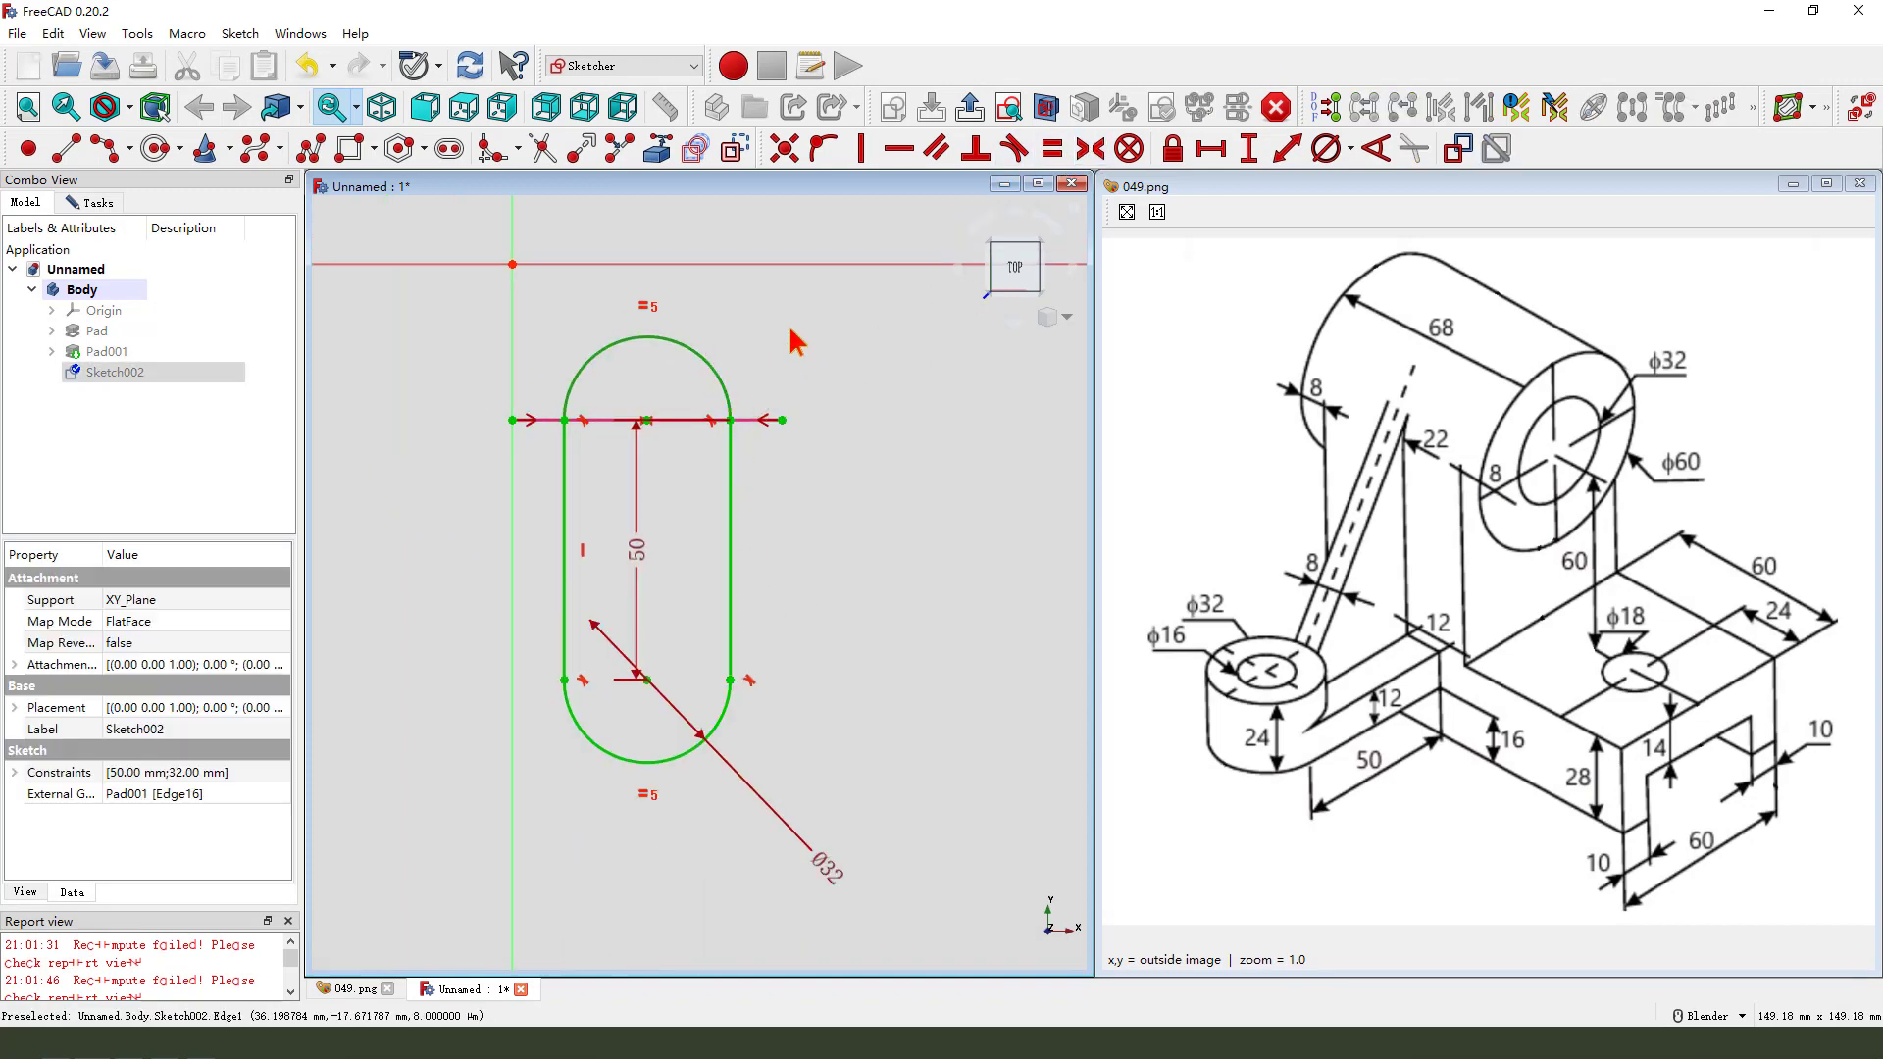
{"action": "left_click", "coordinate": [736, 149]}
{"action": "scroll", "coordinate": [753, 349], "scroll_direction": "up", "scroll_amount": 1}
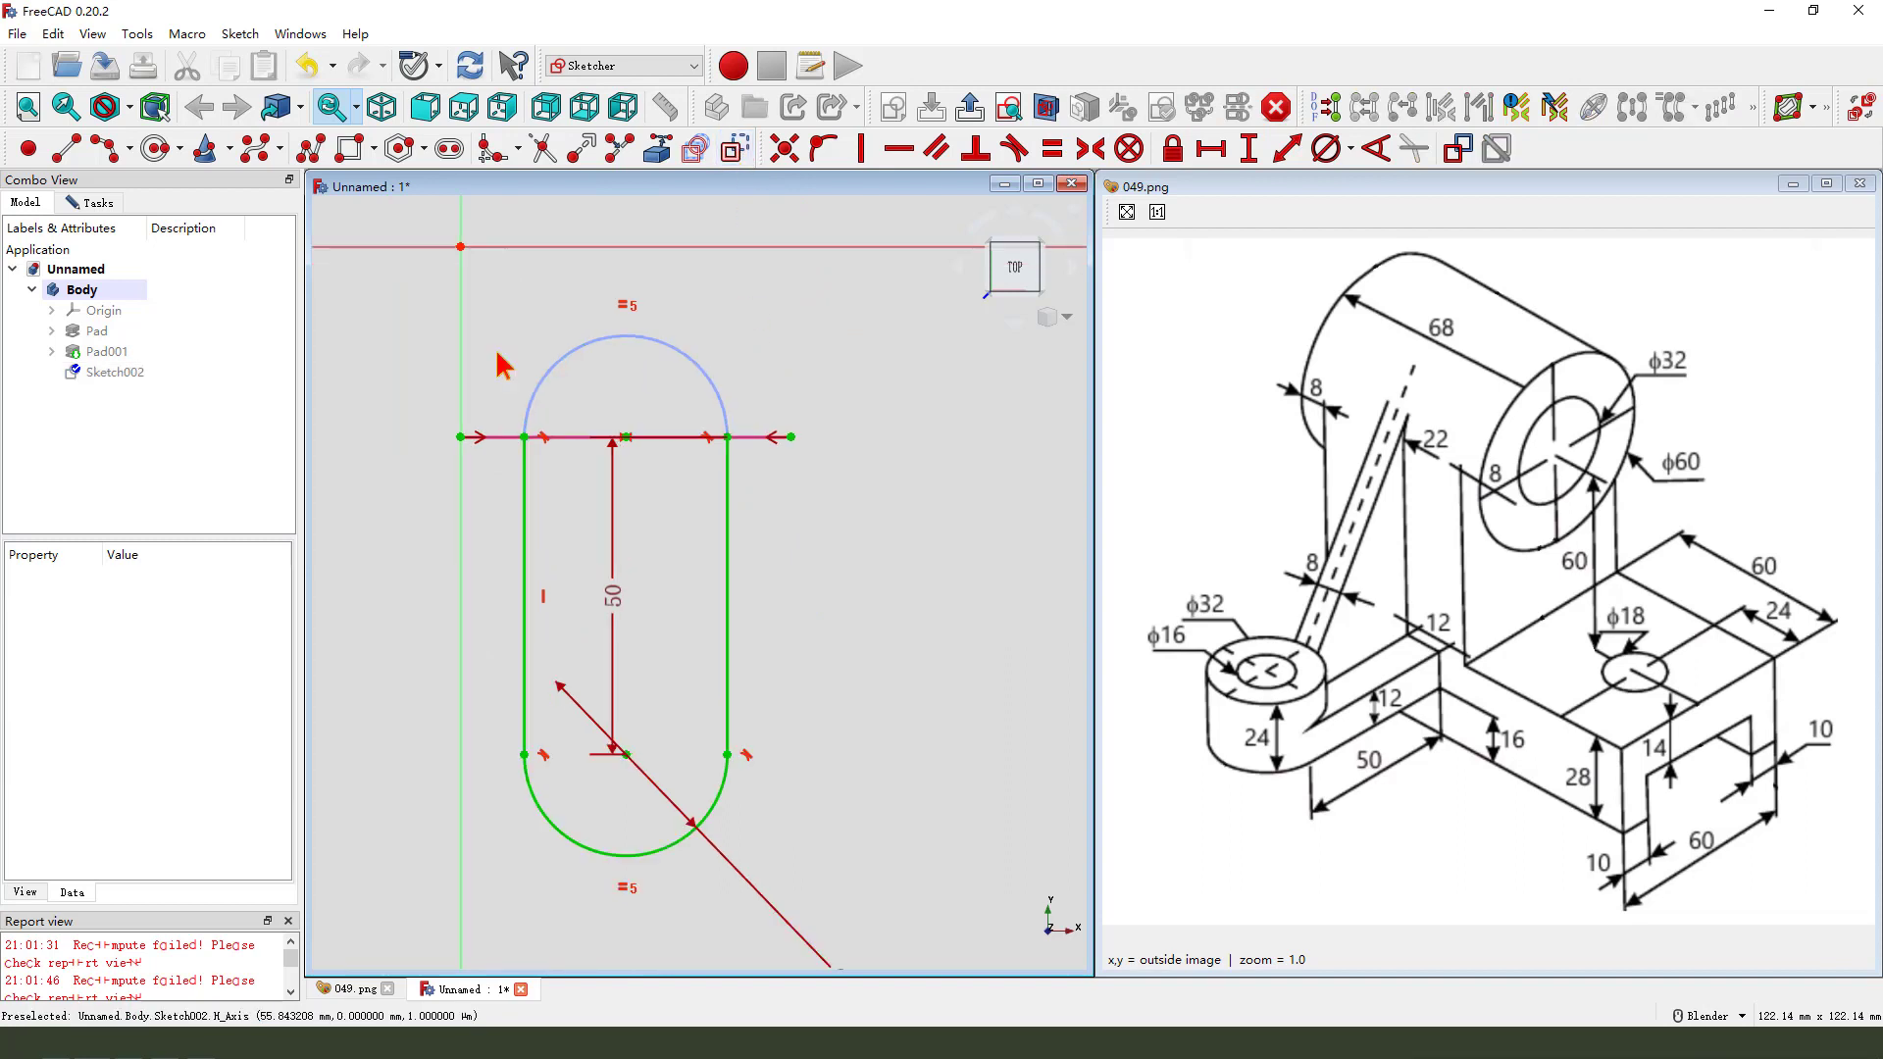
- Close the arm profile with a straight line between the slot's two upper corners and finish the sketch
{"action": "left_click", "coordinate": [66, 149]}
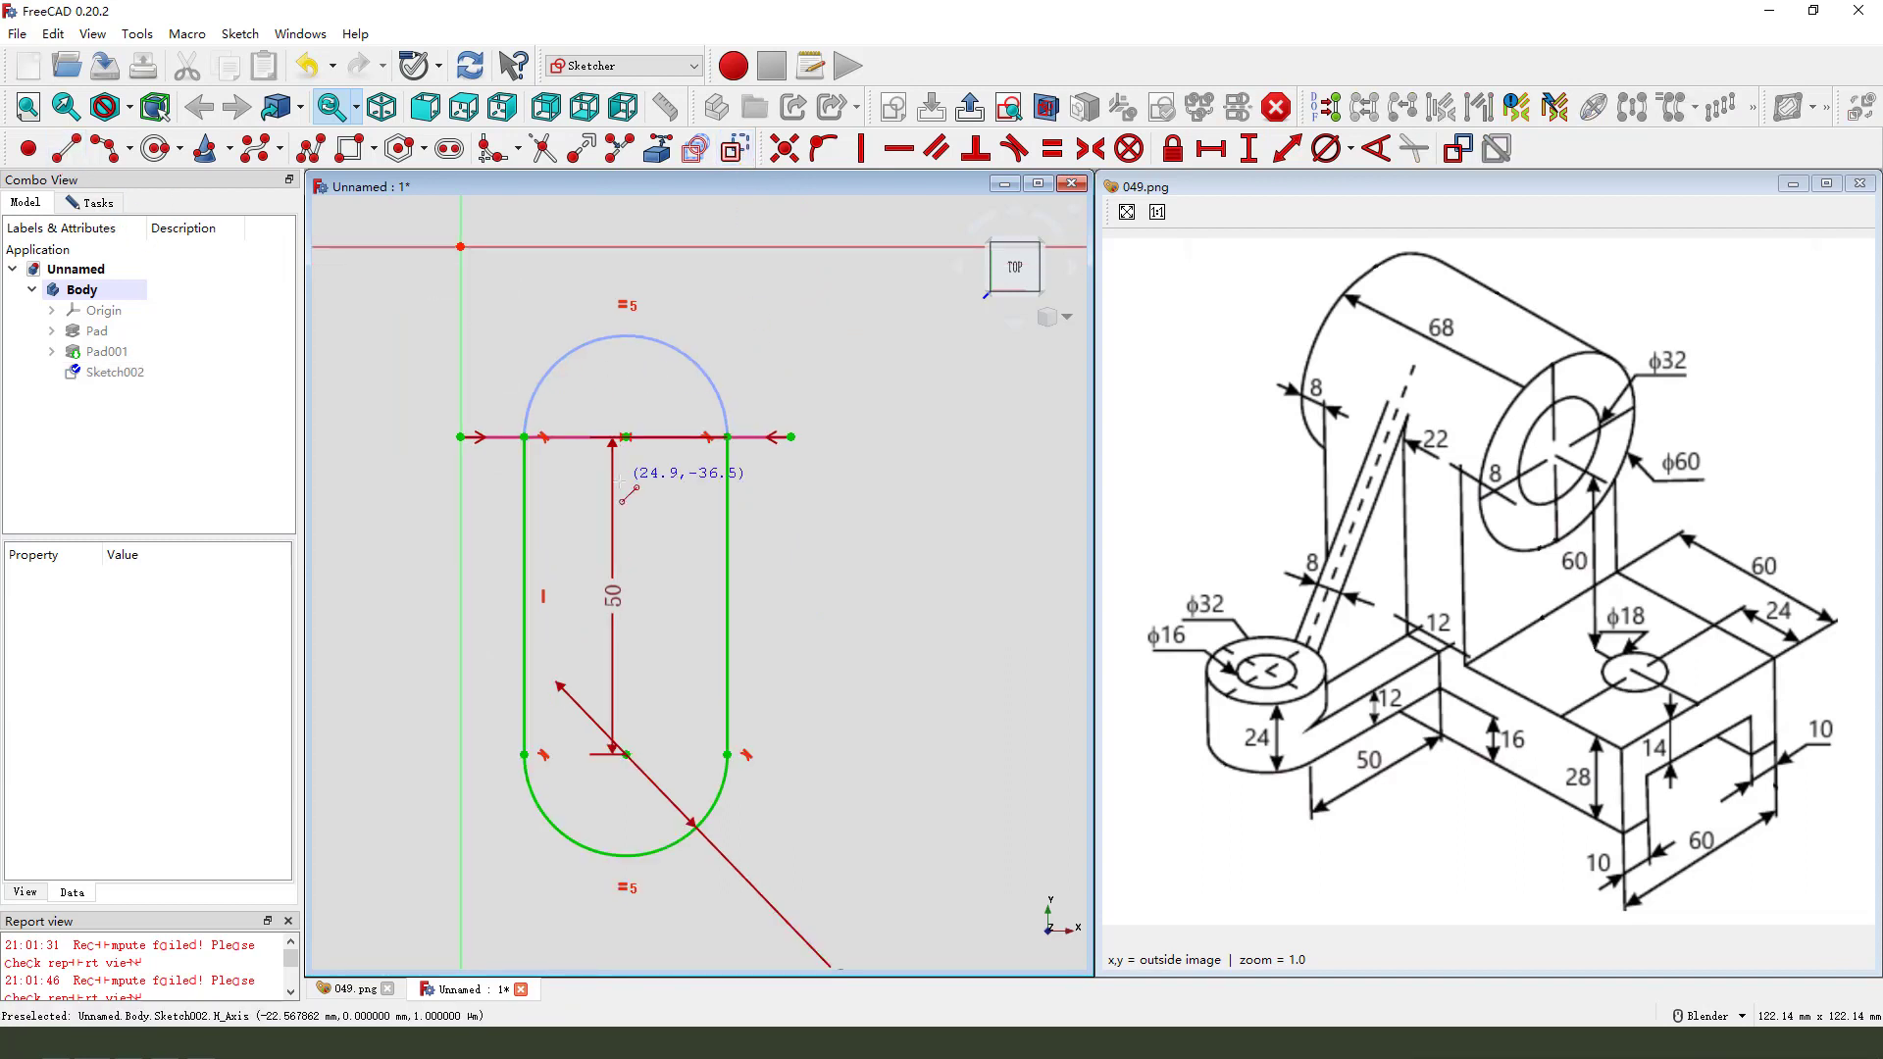
{"action": "left_click", "coordinate": [535, 439]}
{"action": "left_click", "coordinate": [727, 437]}
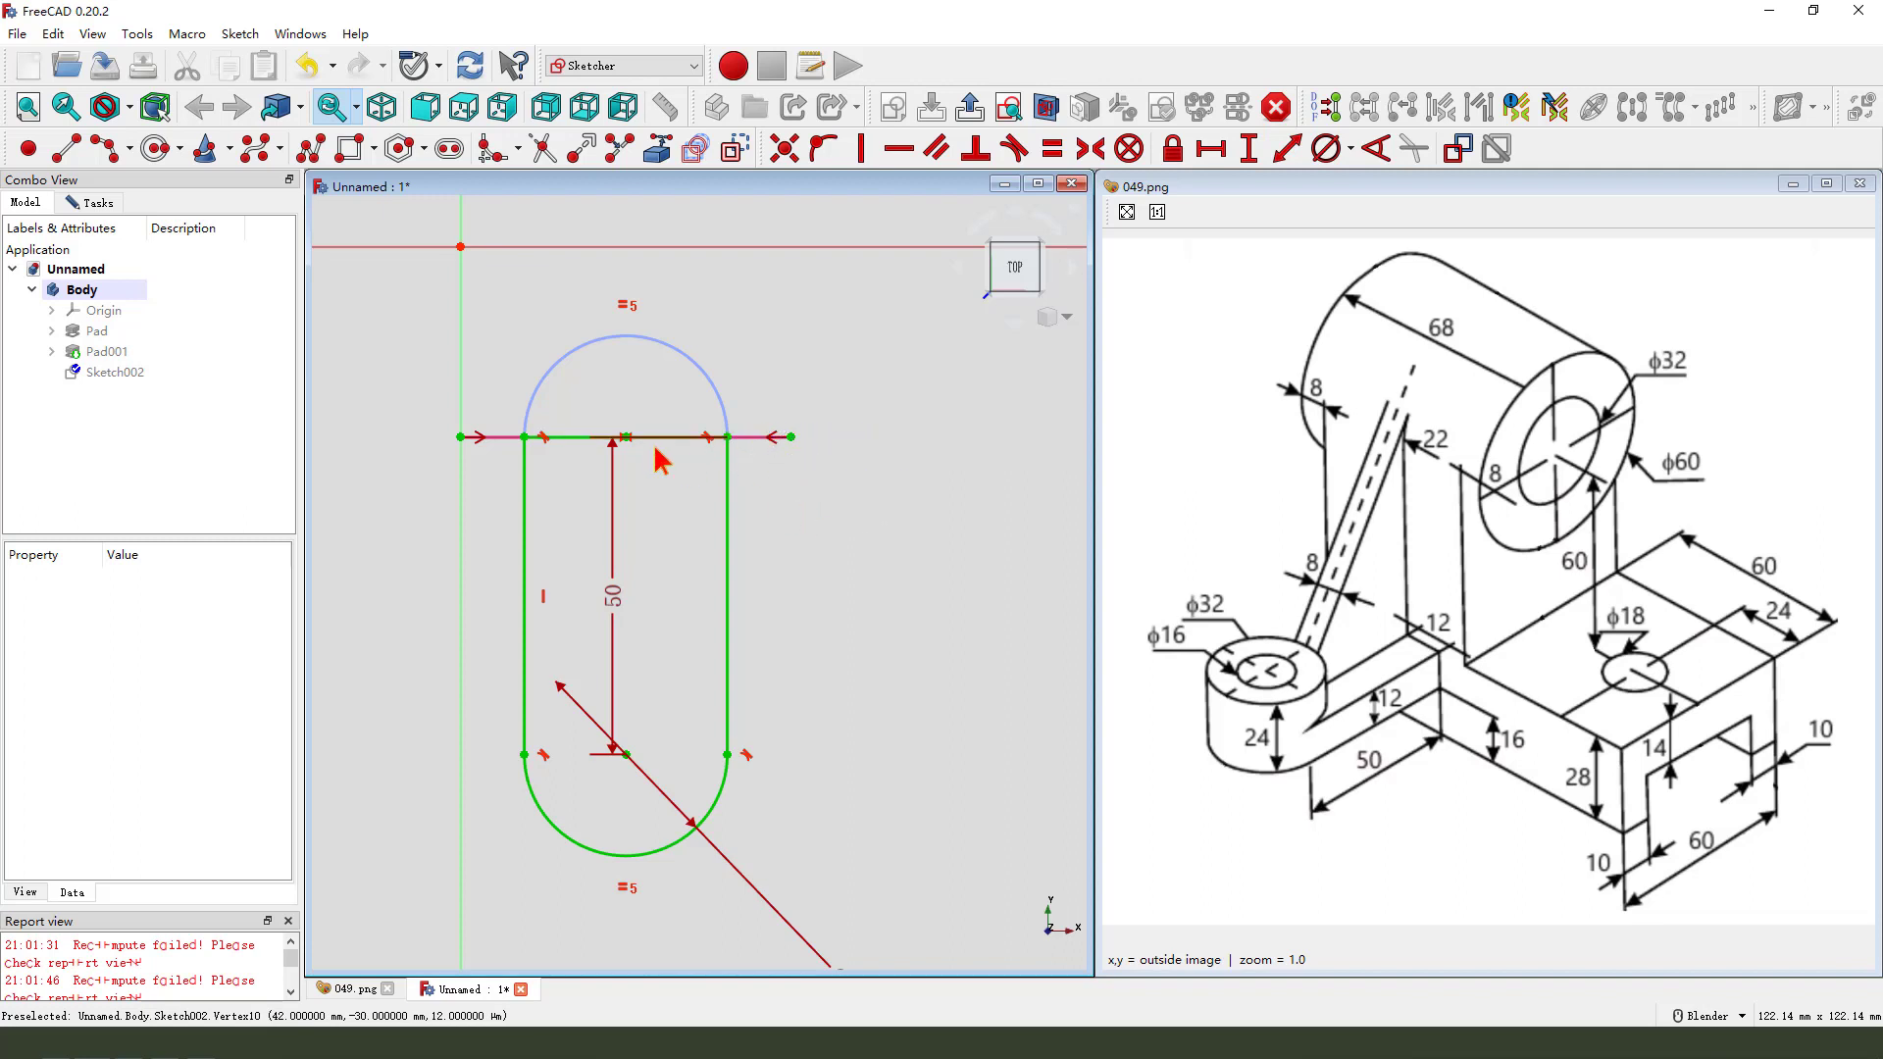
{"action": "scroll", "coordinate": [658, 458], "scroll_direction": "down", "scroll_amount": 2}
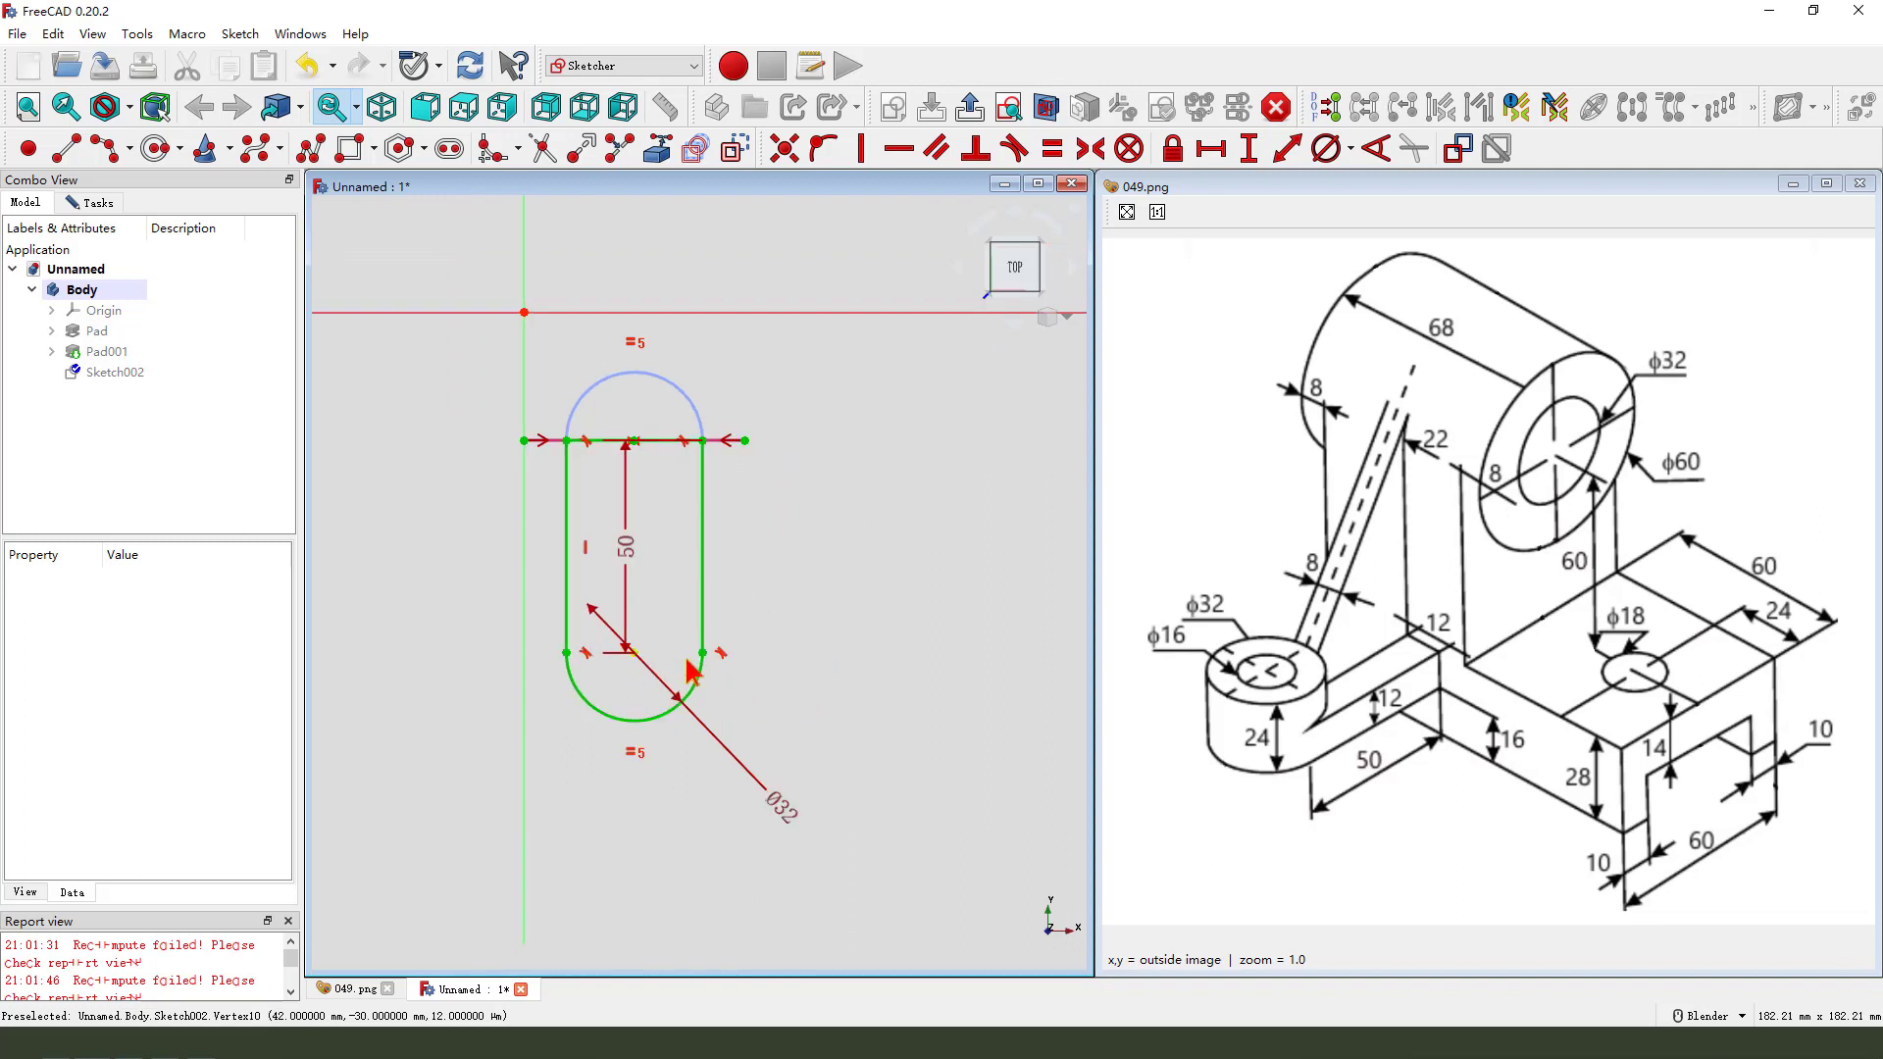
{"action": "left_click", "coordinate": [970, 112]}
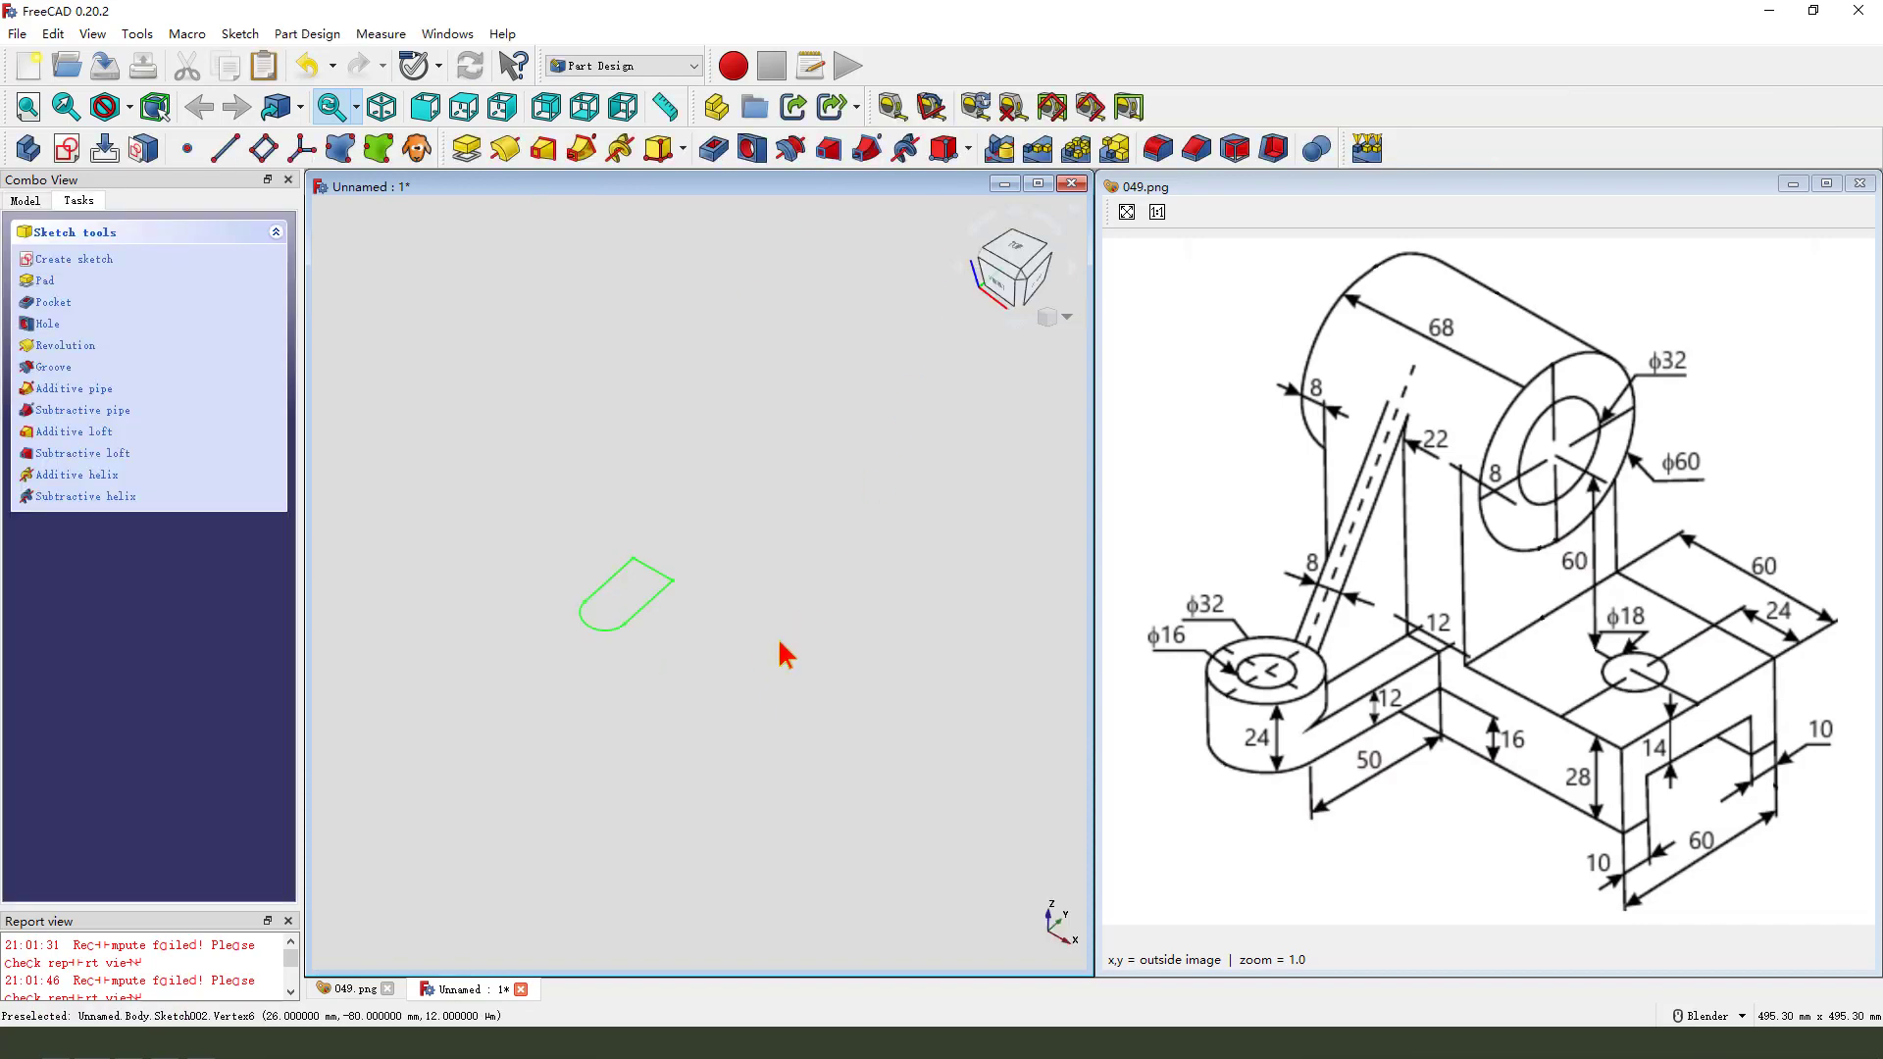
- Pad the round-ended arm sketch upward along the sketch normal as a dimension-type pad, checking the arm height in the reference drawing
{"action": "left_click", "coordinate": [466, 148]}
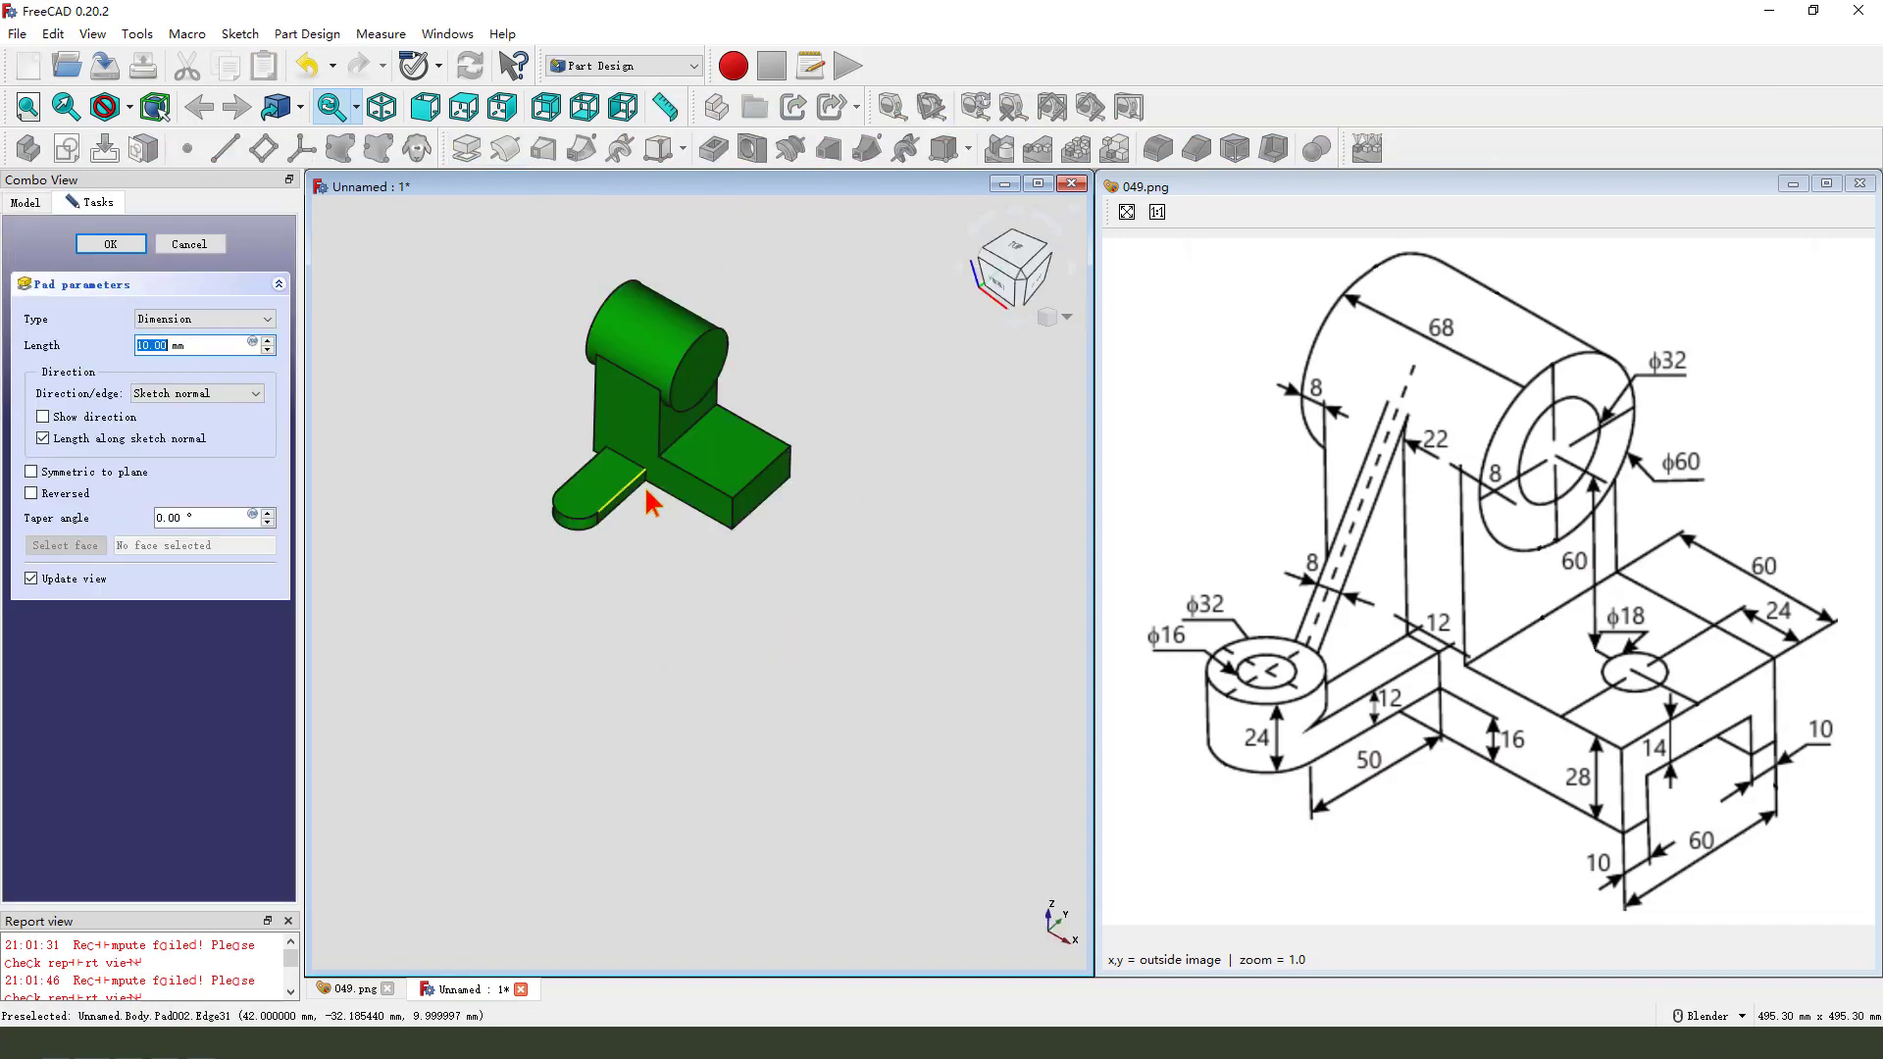
{"action": "mouse_move", "coordinate": [651, 496]}
{"action": "middle_mouse_down"}
{"action": "mouse_move", "coordinate": [680, 496]}
{"action": "mouse_move", "coordinate": [709, 571]}
{"action": "middle_mouse_up"}
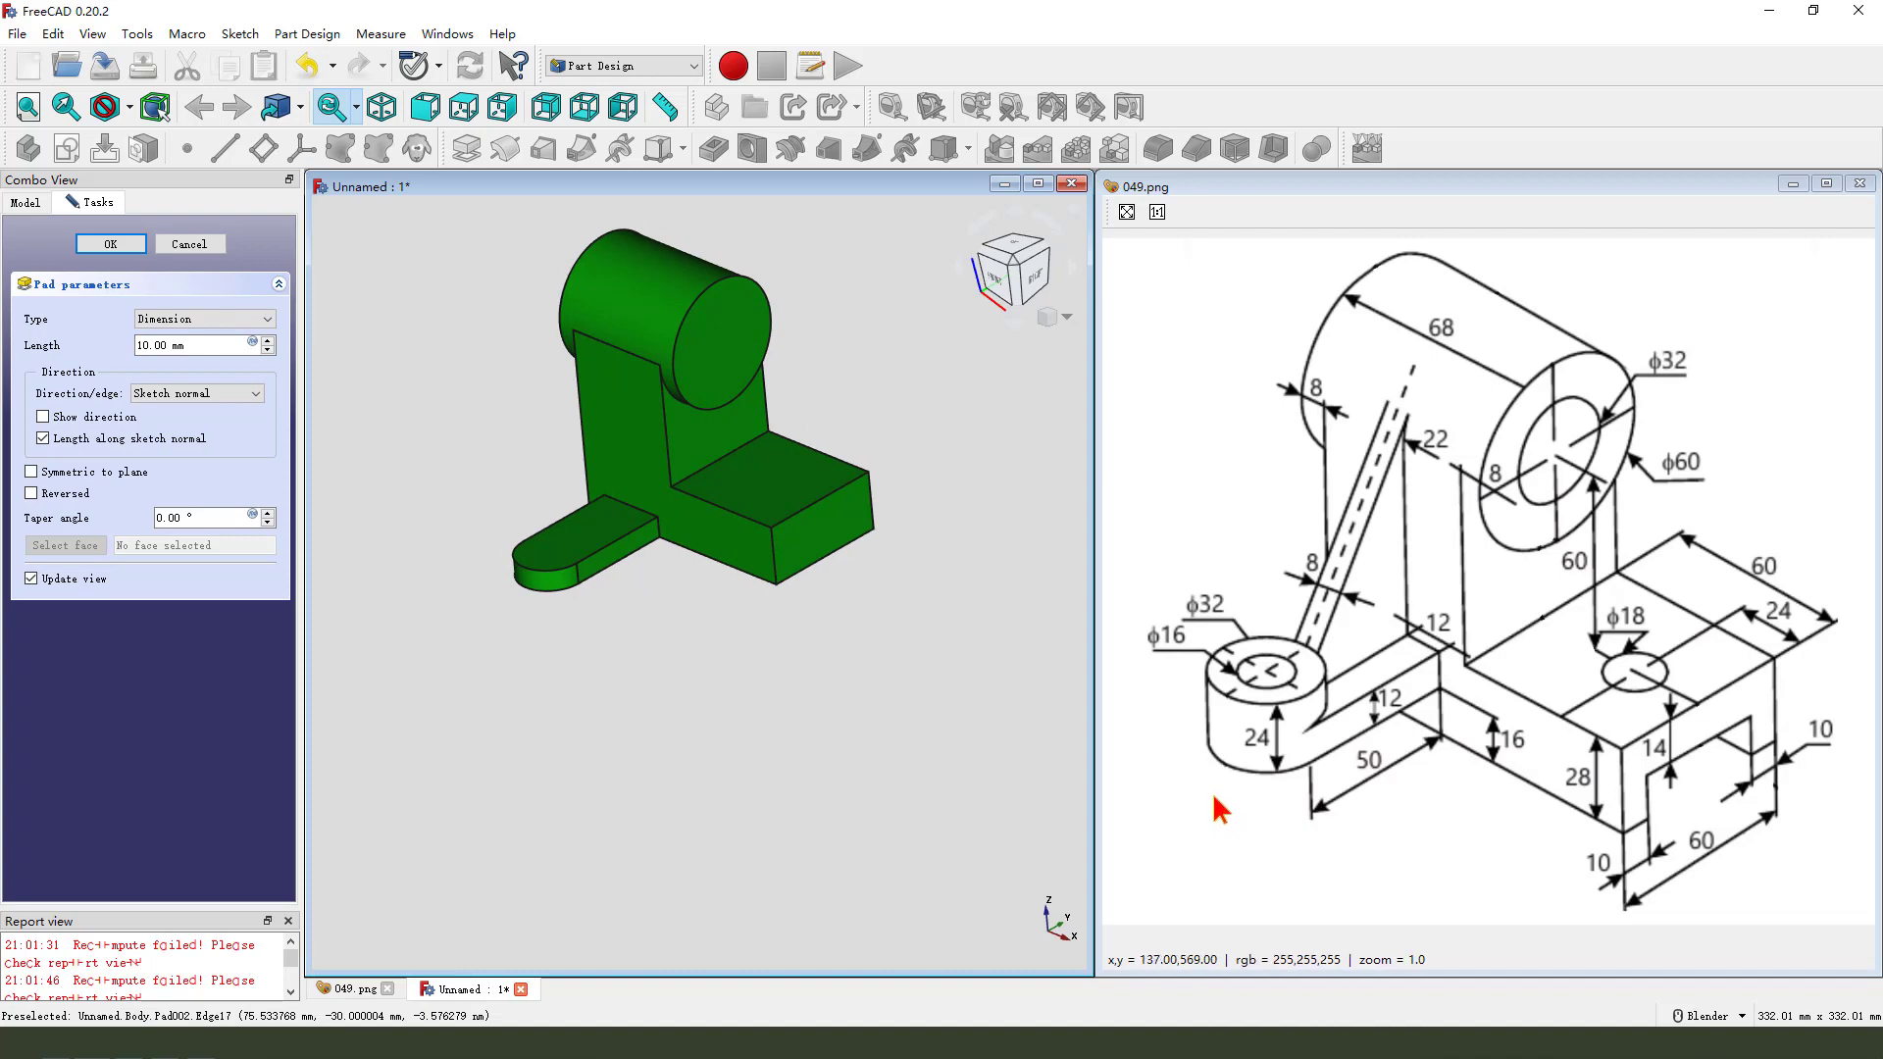
{"action": "mouse_move", "coordinate": [1265, 692]}
{"action": "left_mouse_down"}
{"action": "mouse_move", "coordinate": [1235, 767]}
{"action": "mouse_move", "coordinate": [1235, 695]}
{"action": "left_mouse_up"}
{"action": "mouse_move", "coordinate": [1182, 794]}
{"action": "left_mouse_down"}
{"action": "mouse_move", "coordinate": [1241, 757]}
{"action": "mouse_move", "coordinate": [1232, 780]}
{"action": "left_mouse_up"}
{"action": "key", "text": "Escape"}
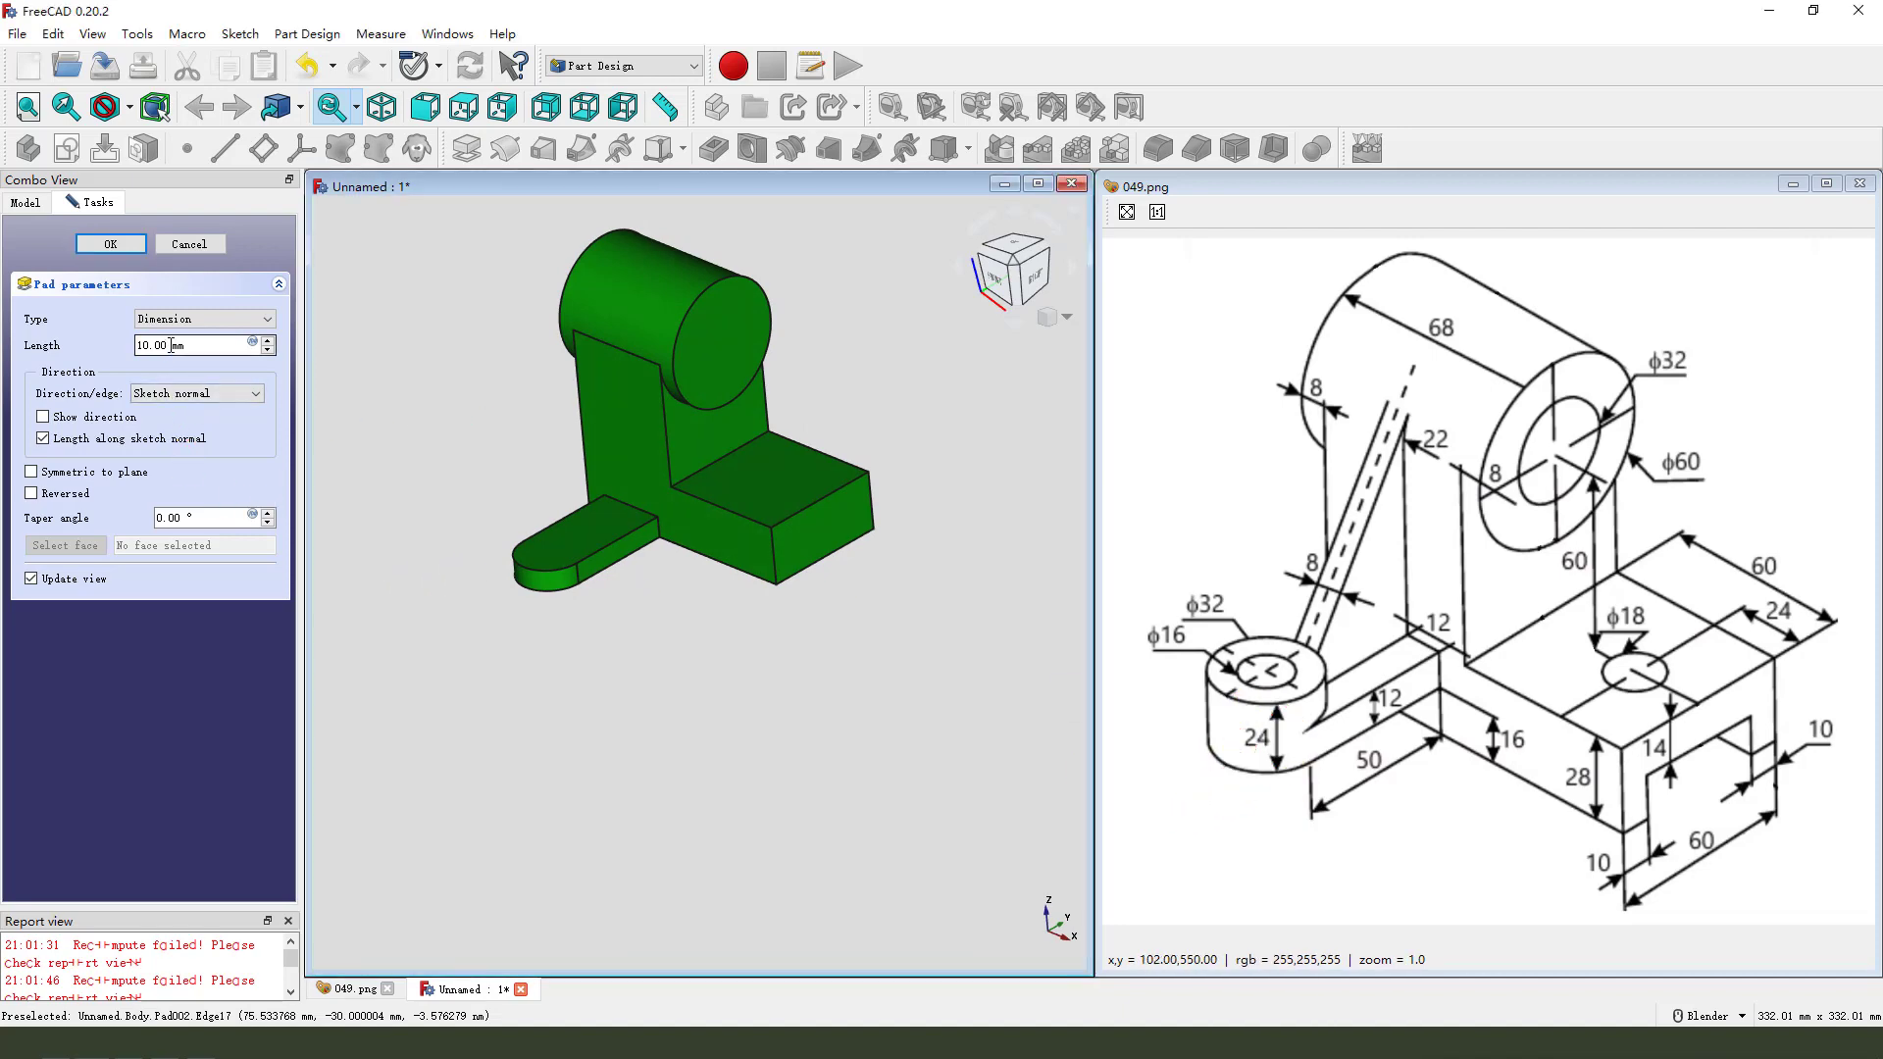
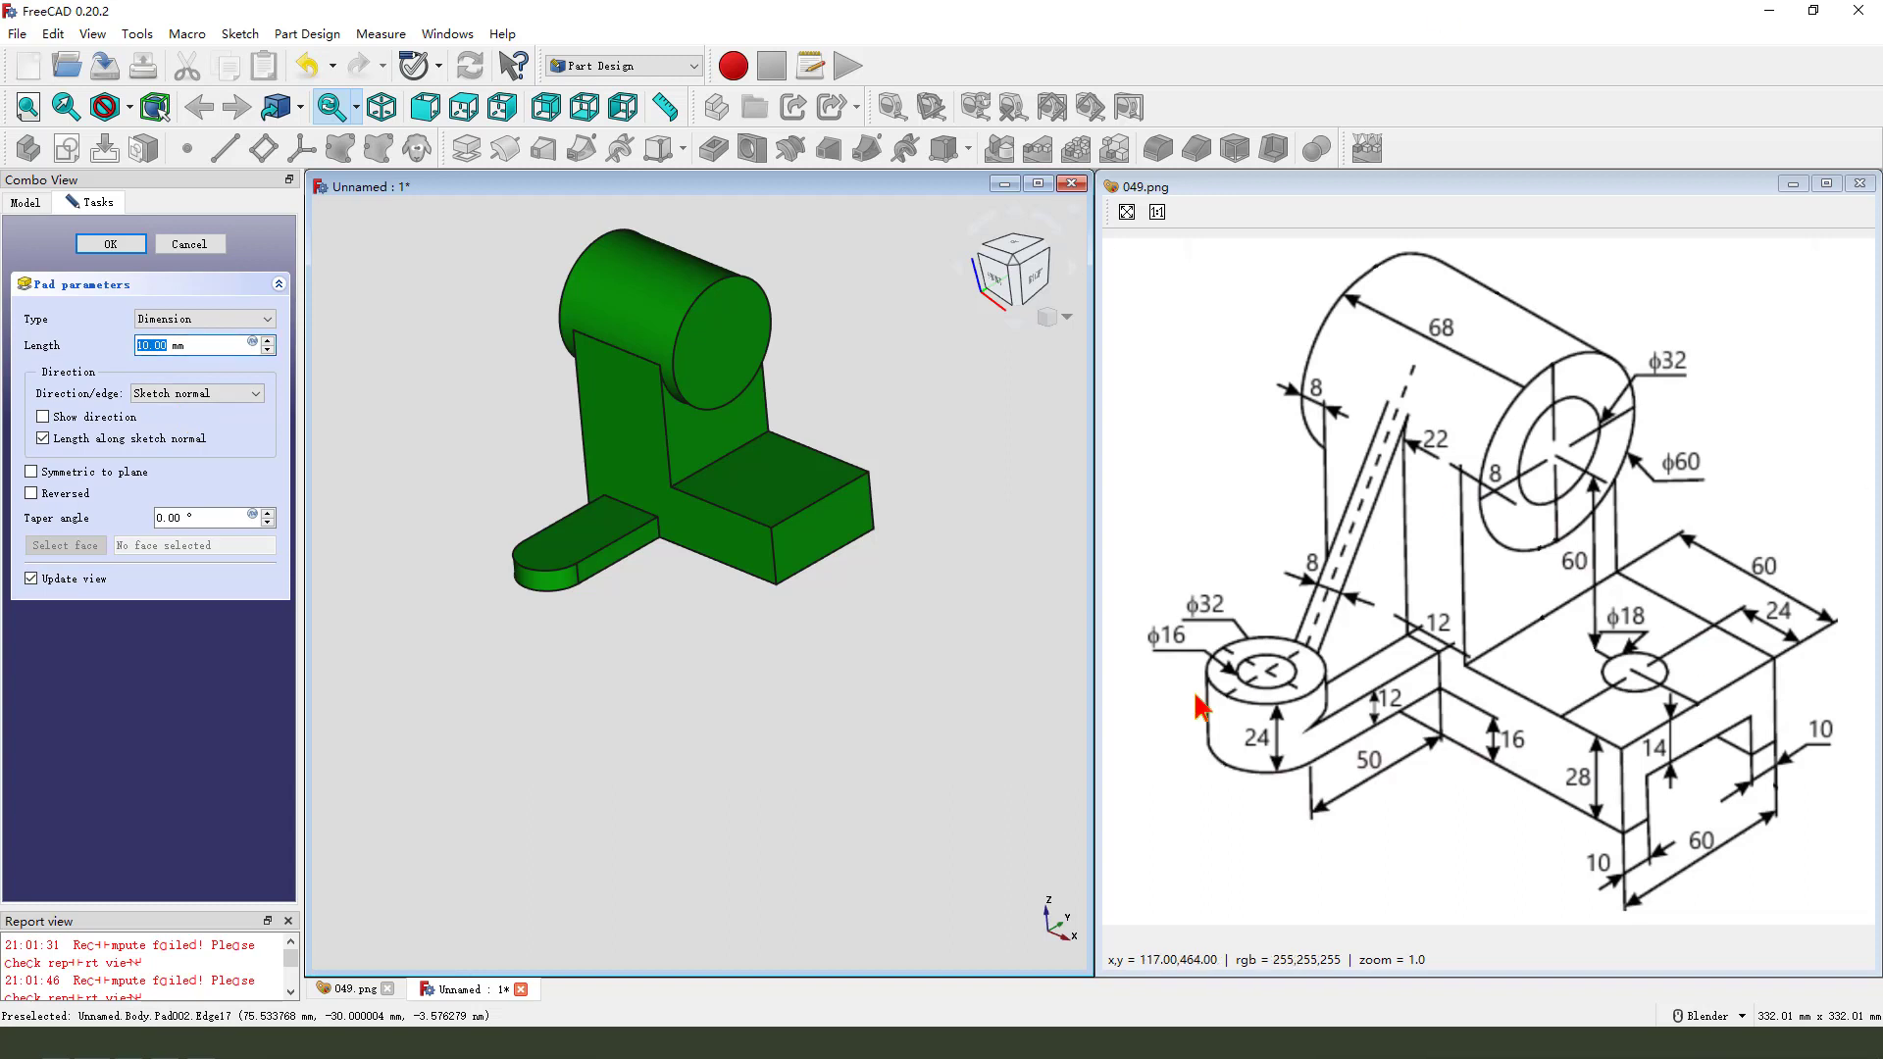
- Change the arm pad's type to Two dimensions with a first length of 16+24 mm, checking both heights in the drawing
{"action": "mouse_move", "coordinate": [1266, 715]}
{"action": "left_mouse_down"}
{"action": "mouse_move", "coordinate": [1236, 760]}
{"action": "mouse_move", "coordinate": [1270, 719]}
{"action": "left_mouse_up"}
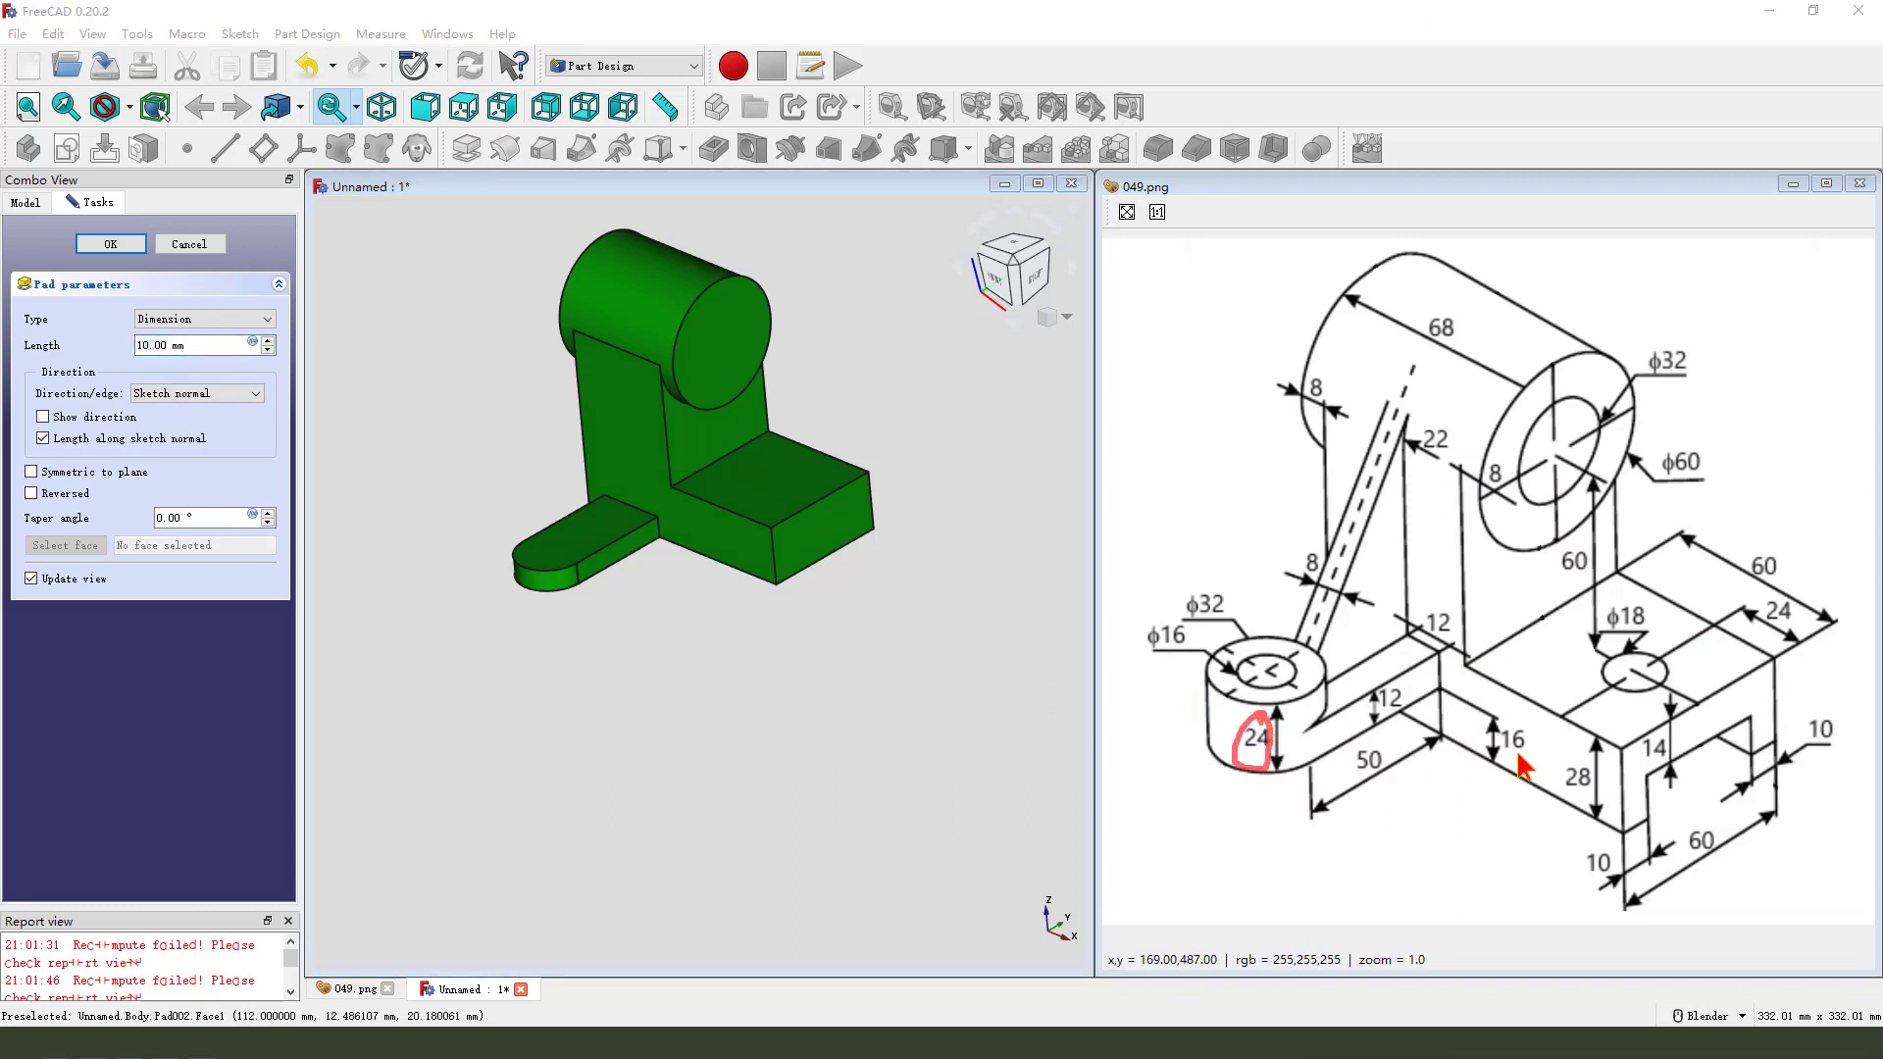
{"action": "mouse_move", "coordinate": [1493, 710]}
{"action": "left_mouse_down"}
{"action": "mouse_move", "coordinate": [1489, 757]}
{"action": "mouse_move", "coordinate": [1529, 715]}
{"action": "left_mouse_up"}
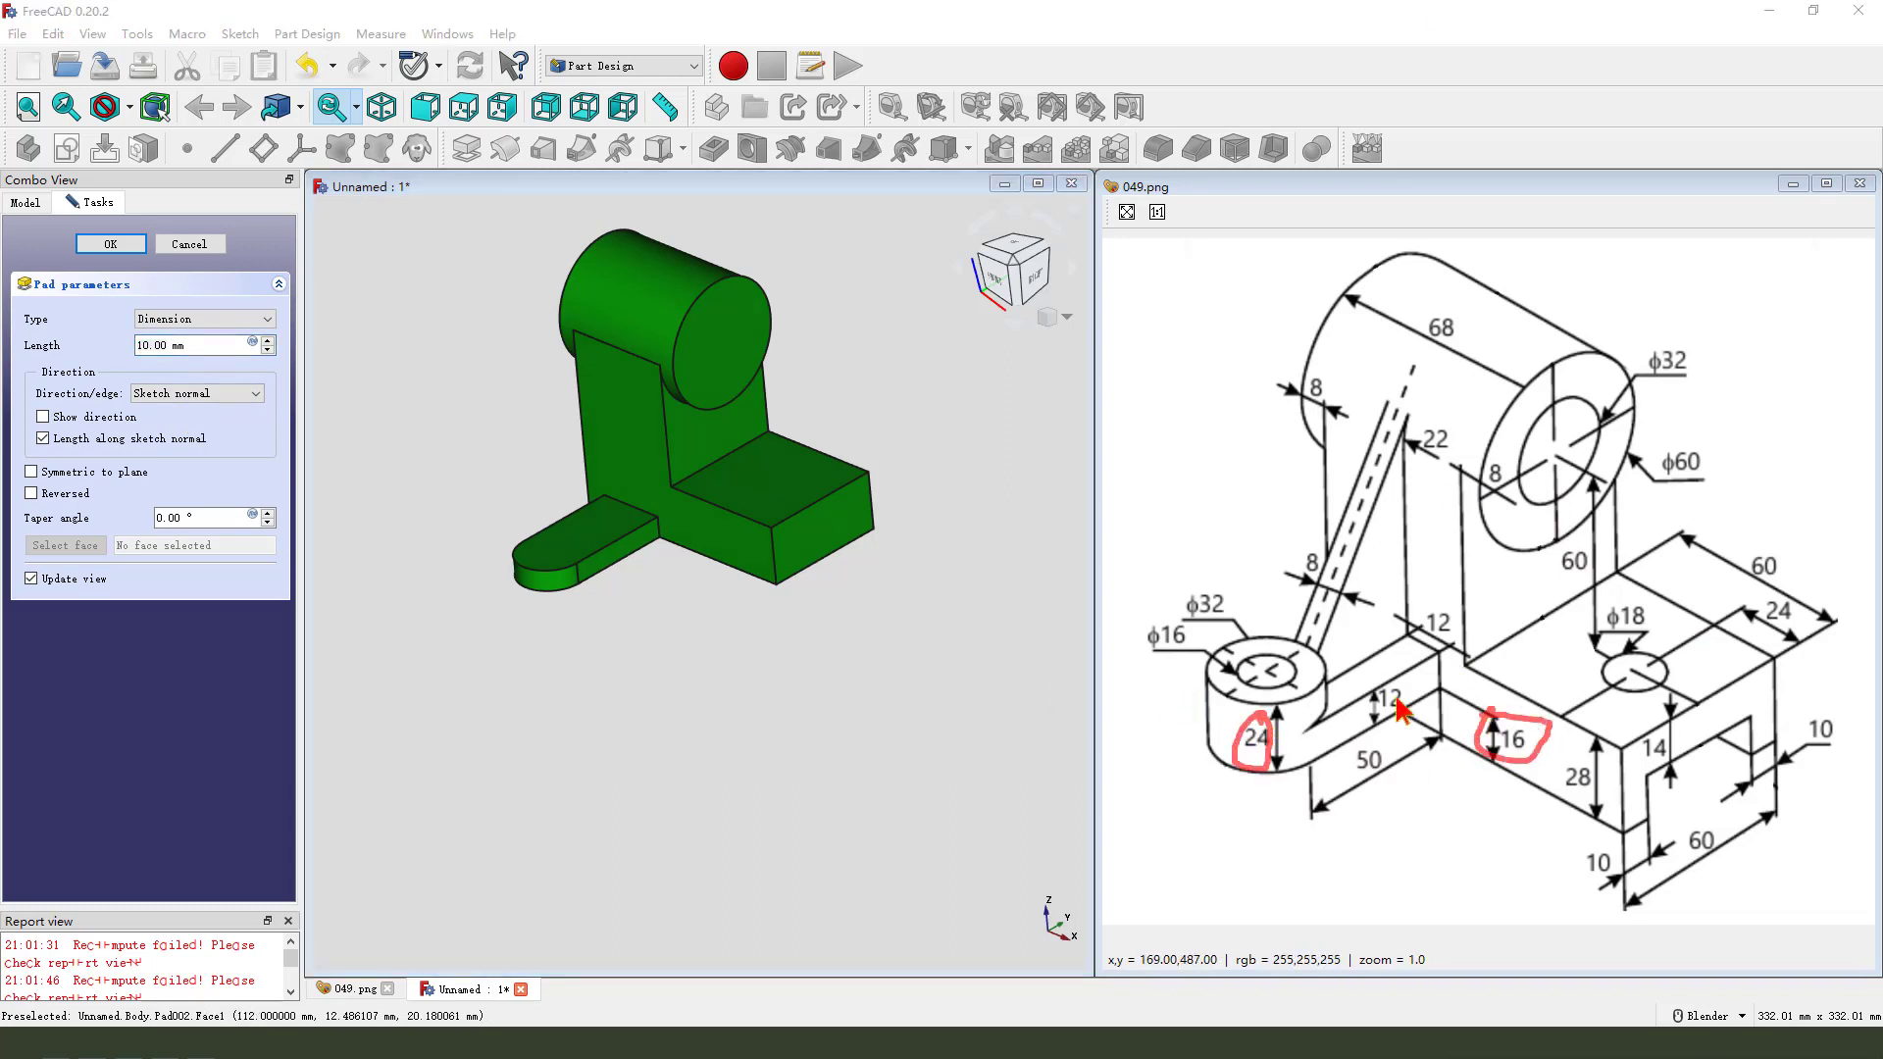
{"action": "left_click", "coordinate": [215, 326]}
{"action": "left_click", "coordinate": [206, 392]}
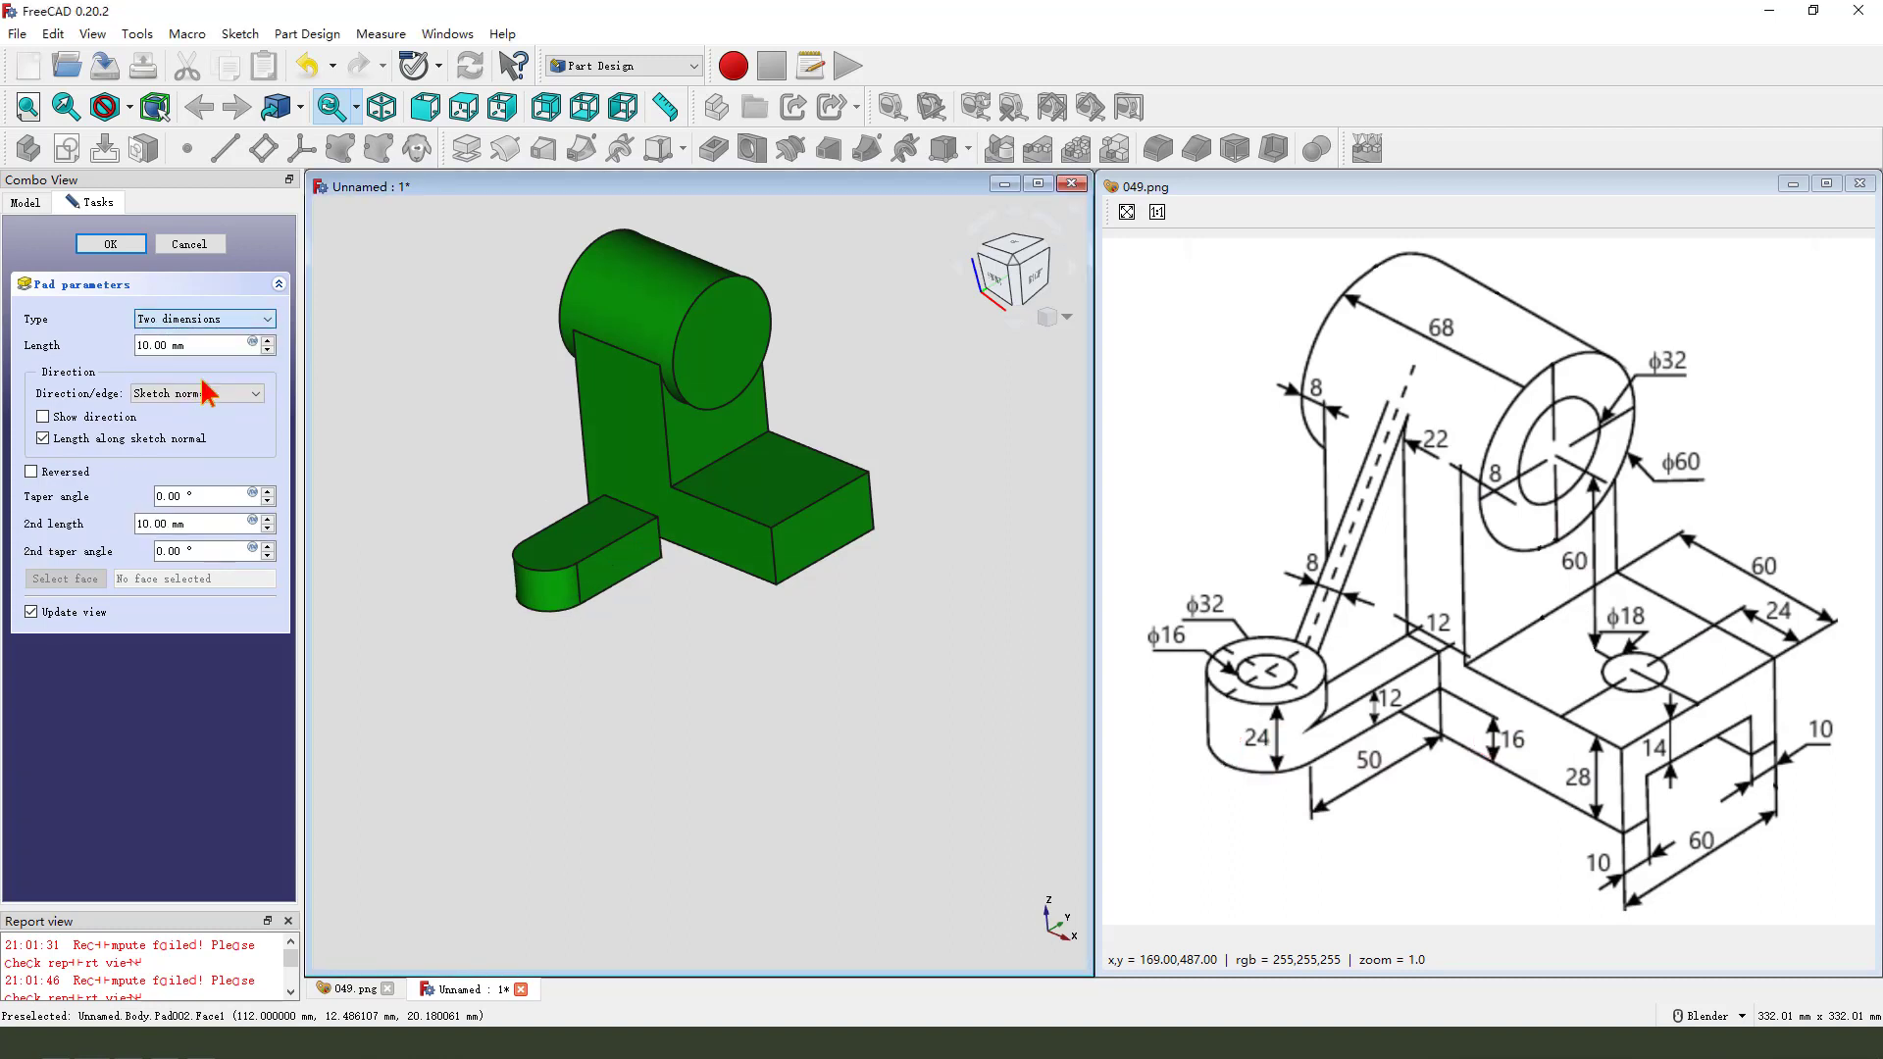
{"action": "left_click", "coordinate": [176, 345]}
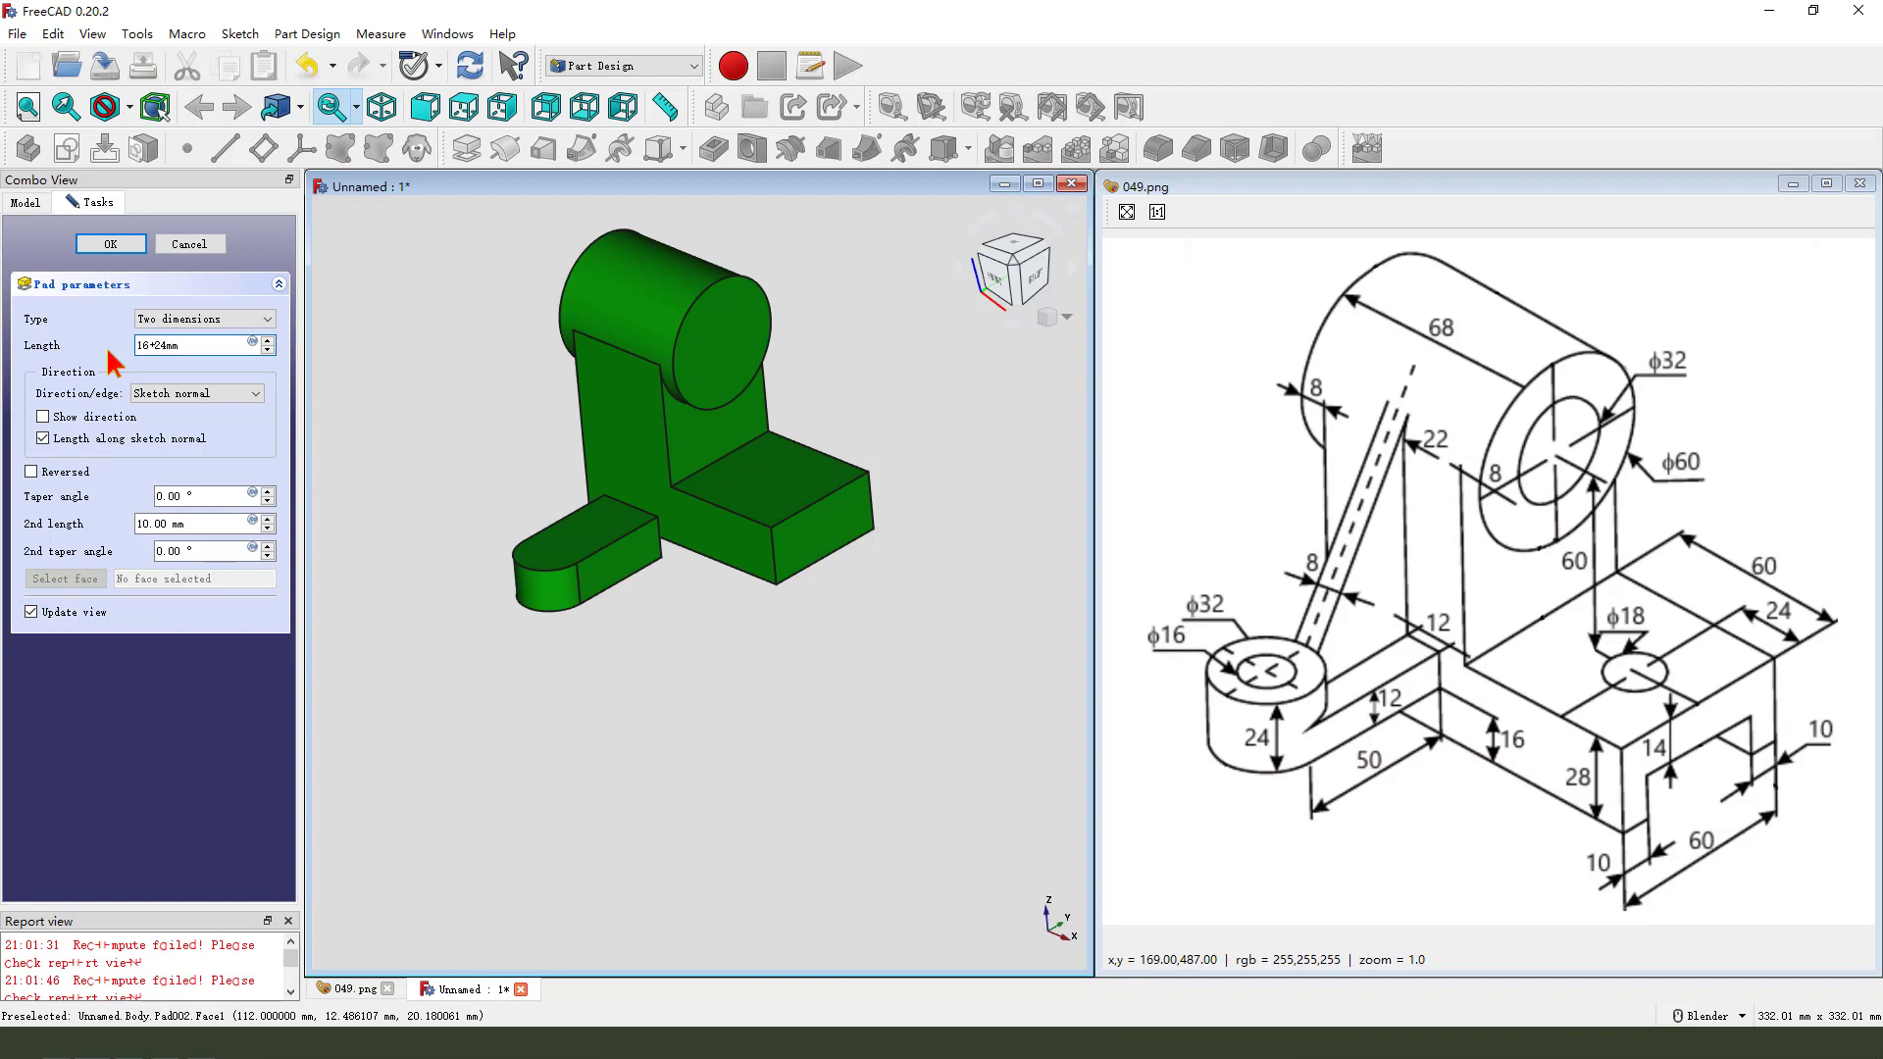
- Set the arm pad's second length to -16 mm, compare it with the drawing and finish the pad
{"action": "left_click", "coordinate": [168, 523]}
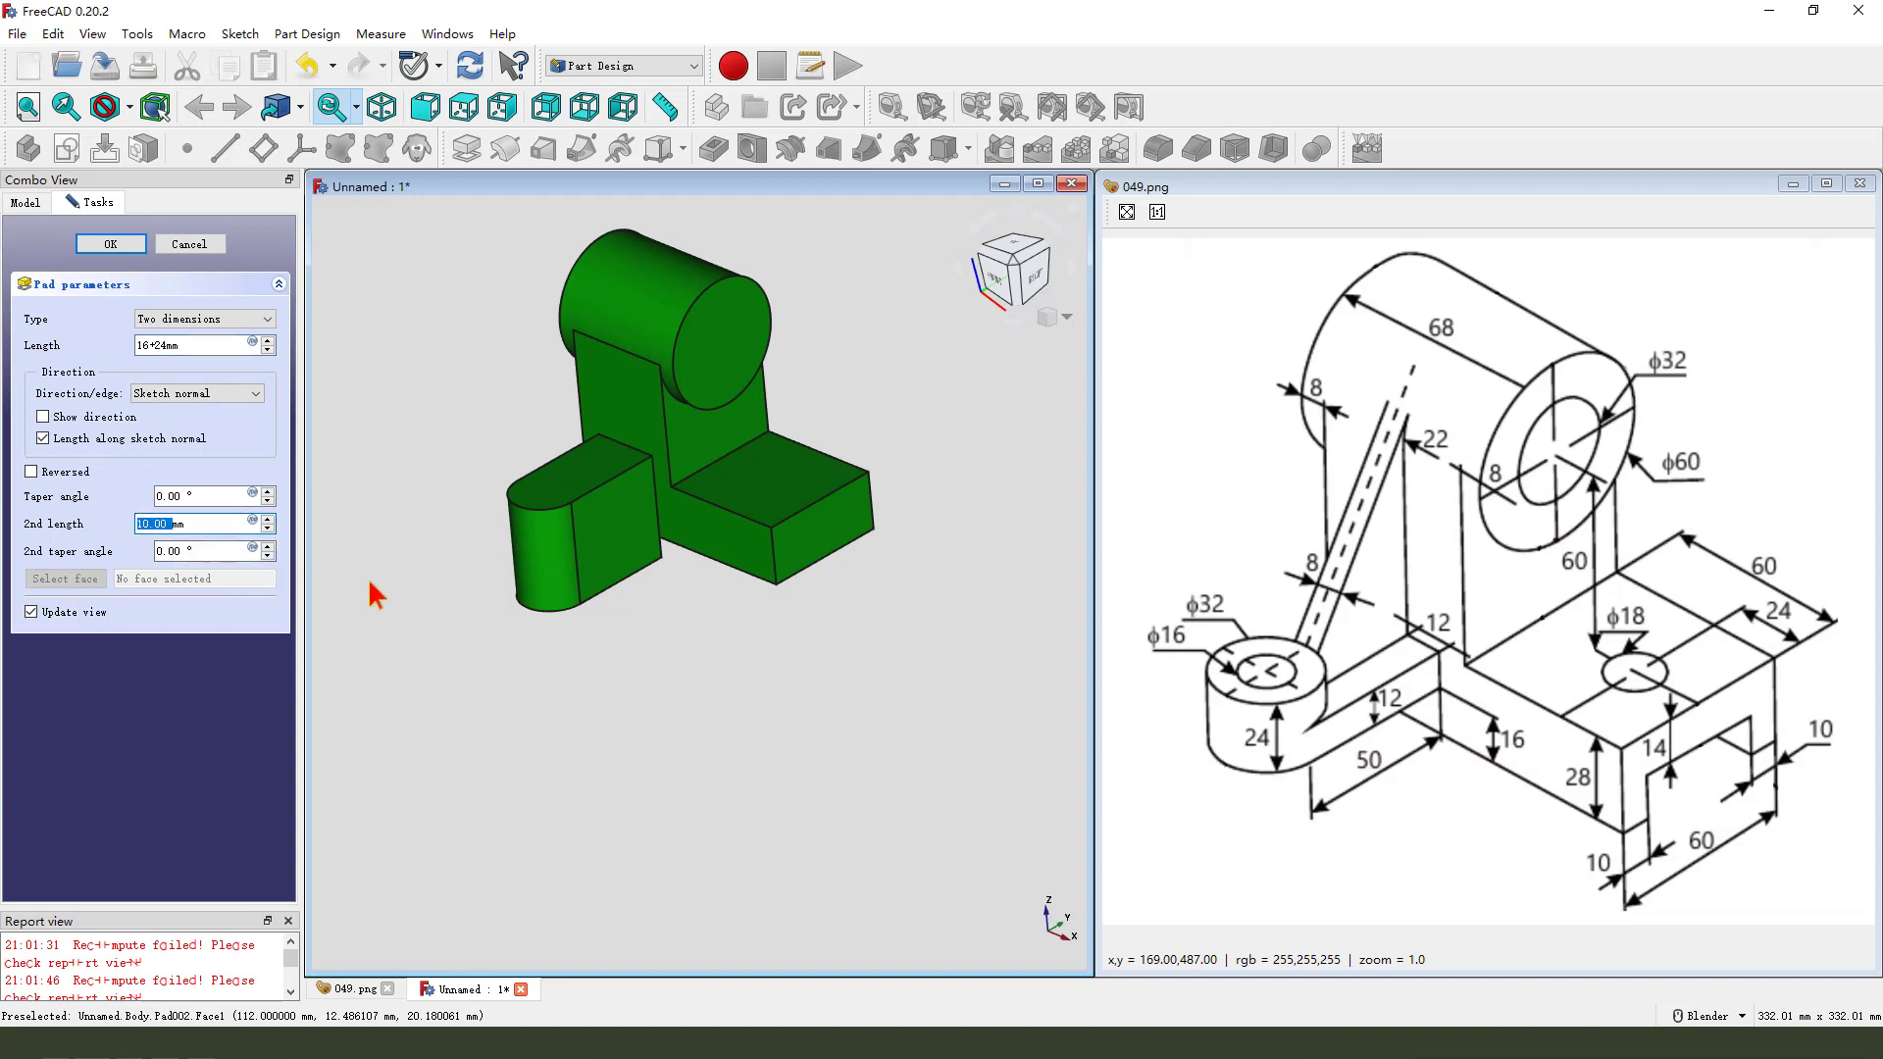
{"action": "type", "text": "-16"}
{"action": "mouse_move", "coordinate": [1493, 719]}
{"action": "left_mouse_down"}
{"action": "mouse_move", "coordinate": [1525, 727]}
{"action": "mouse_move", "coordinate": [1483, 727]}
{"action": "left_mouse_up"}
{"action": "mouse_move", "coordinate": [1255, 725]}
{"action": "left_mouse_down"}
{"action": "mouse_move", "coordinate": [1241, 772]}
{"action": "mouse_move", "coordinate": [1243, 710]}
{"action": "left_mouse_up"}
{"action": "left_click_drag", "start_coordinate": [1174, 773], "coordinate": [1261, 774]}
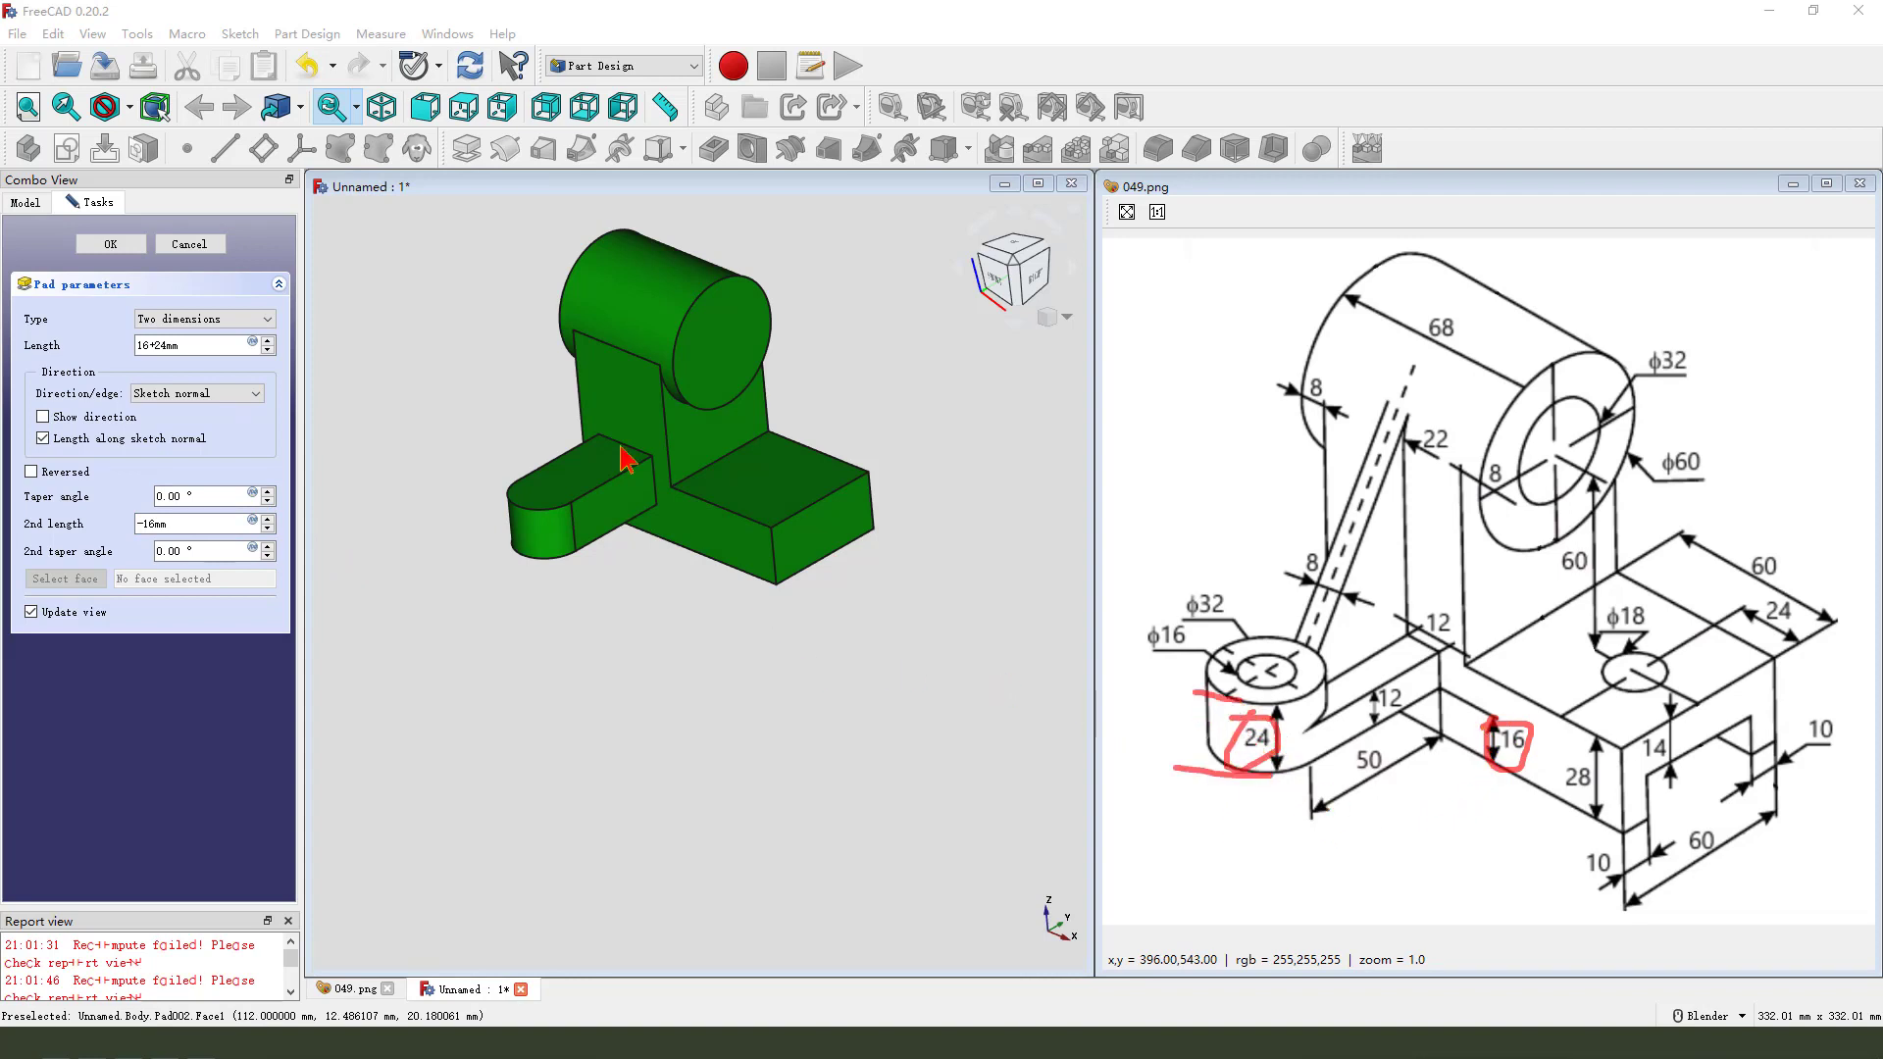
{"action": "key", "text": "Escape"}
{"action": "left_click", "coordinate": [110, 243]}
- Start a sketch on the arm's top face and link the arm's rounded end edge as external geometry
{"action": "middle_click_drag", "start_coordinate": [815, 618], "coordinate": [880, 671]}
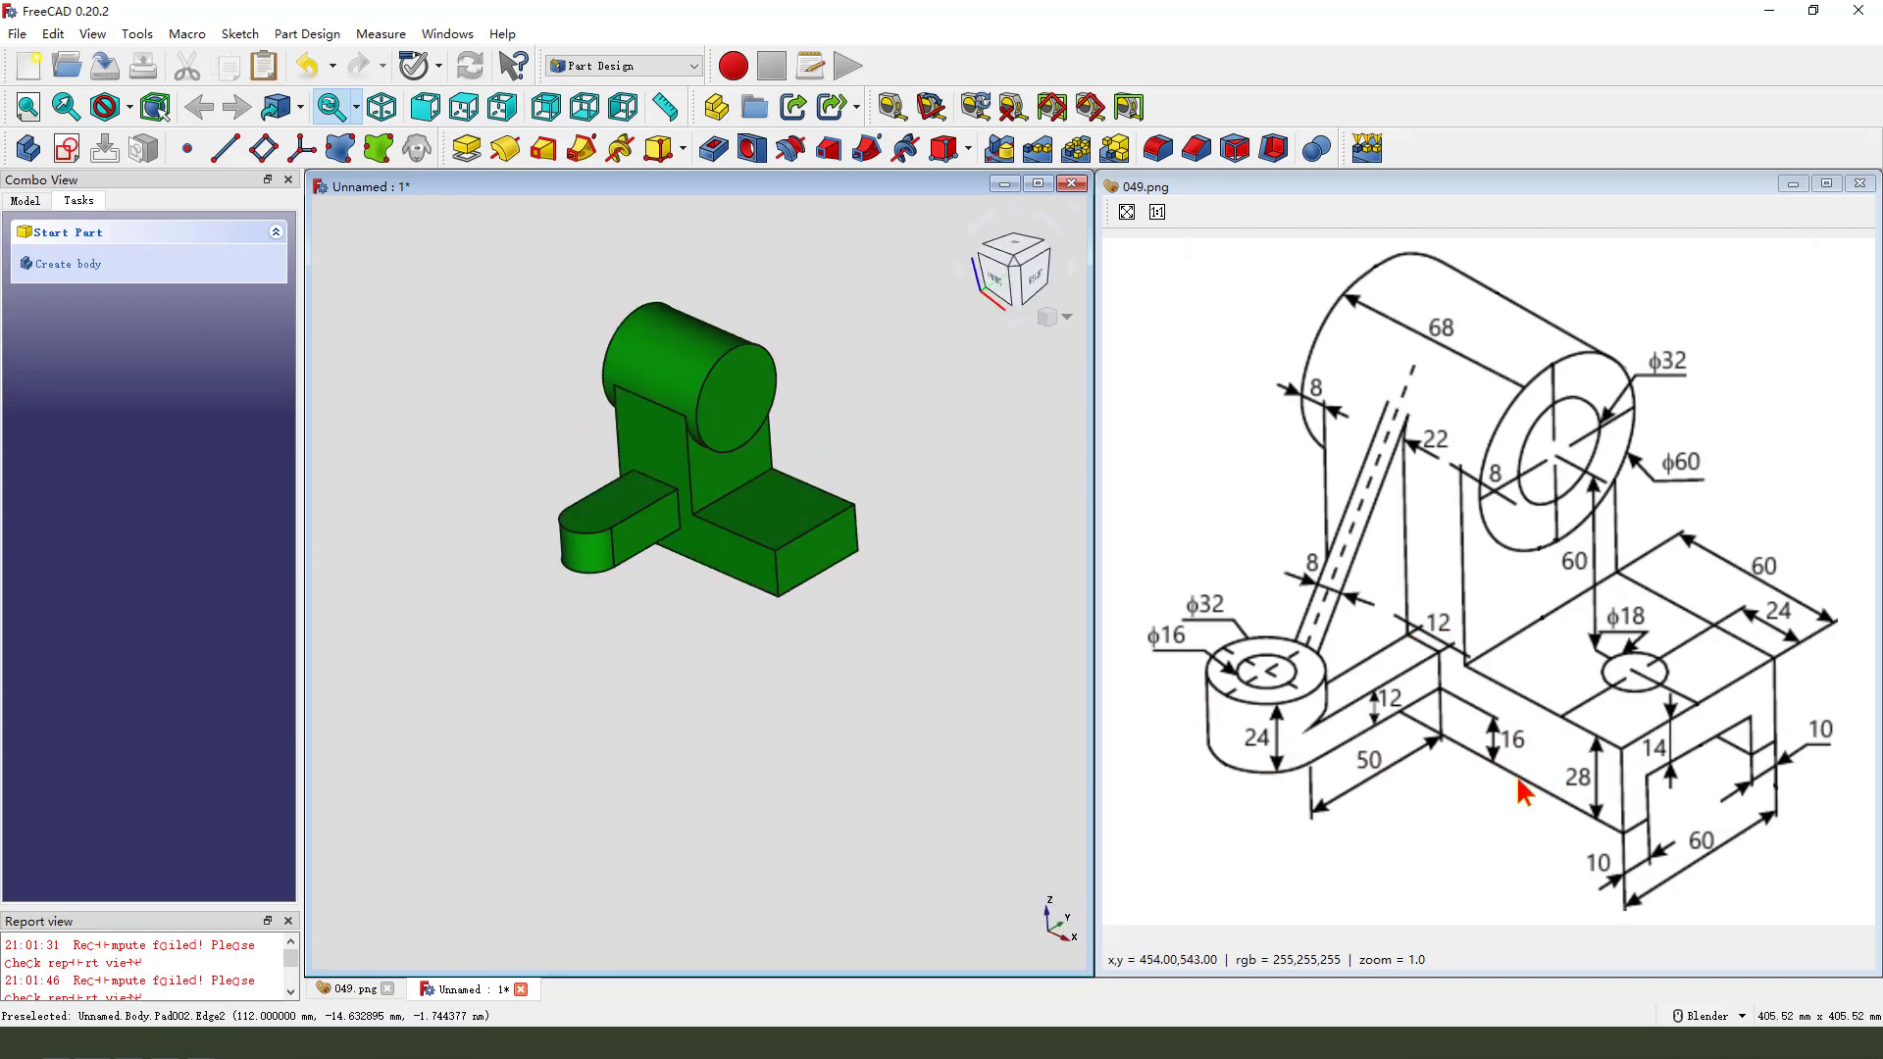
{"action": "mouse_move", "coordinate": [1311, 573]}
{"action": "left_mouse_down"}
{"action": "mouse_move", "coordinate": [1431, 633]}
{"action": "mouse_move", "coordinate": [1348, 708]}
{"action": "mouse_move", "coordinate": [1247, 603]}
{"action": "mouse_move", "coordinate": [1319, 589]}
{"action": "left_mouse_up"}
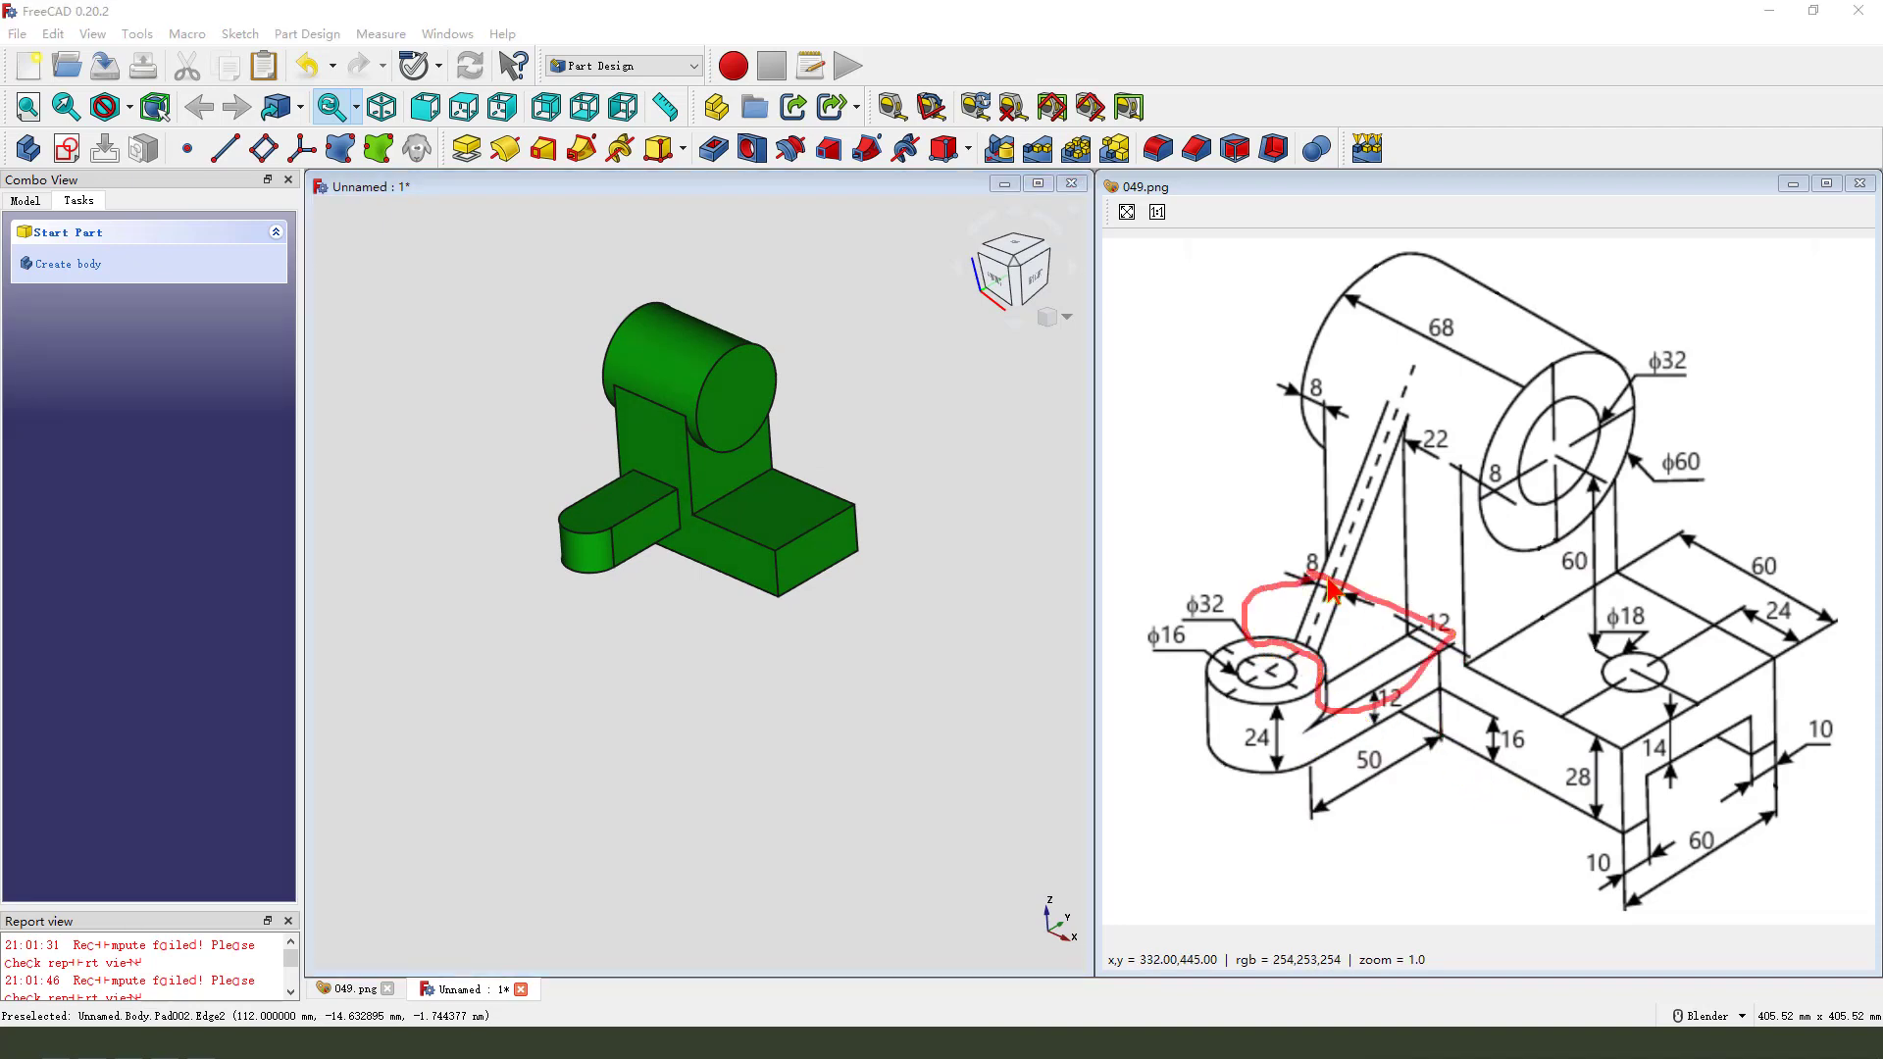
{"action": "left_click_drag", "start_coordinate": [1243, 510], "coordinate": [1307, 577]}
{"action": "left_click_drag", "start_coordinate": [1245, 546], "coordinate": [1307, 576]}
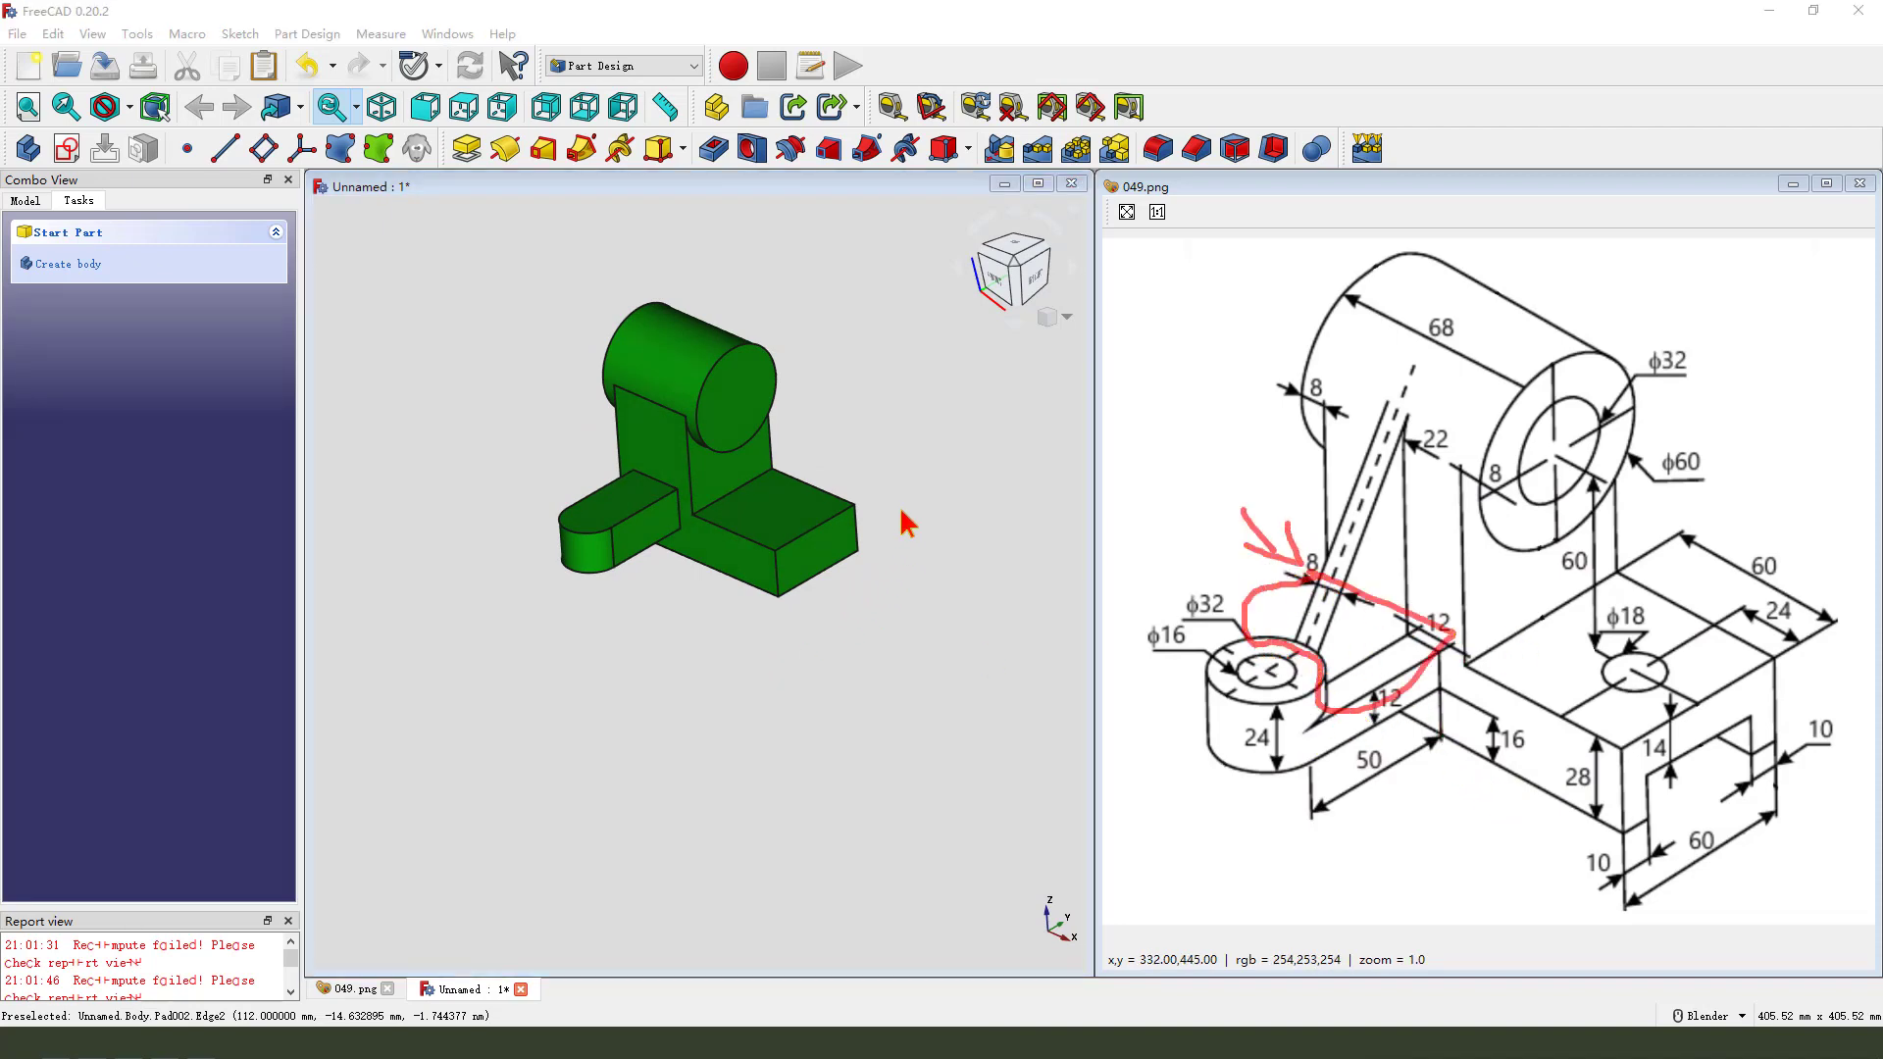
{"action": "key", "text": "Escape"}
{"action": "scroll", "coordinate": [872, 402], "scroll_direction": "up", "scroll_amount": 1}
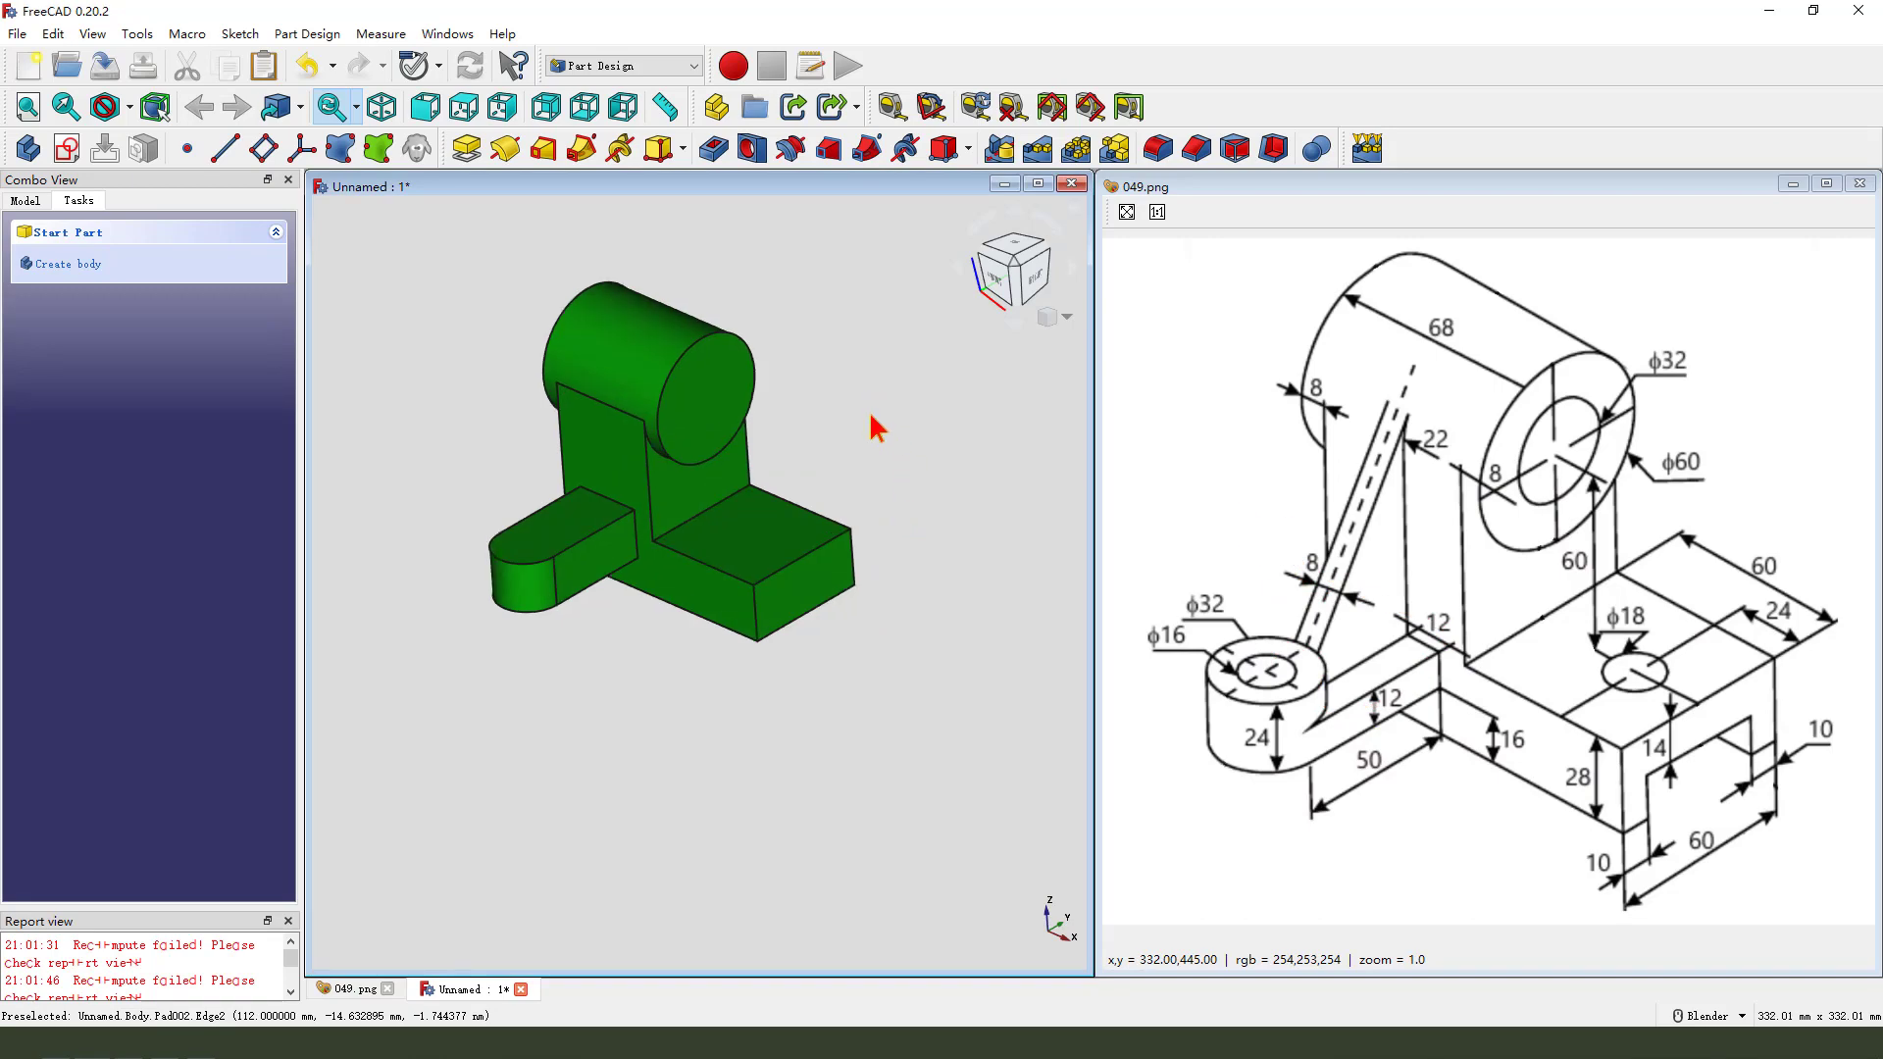
{"action": "left_click", "coordinate": [569, 537]}
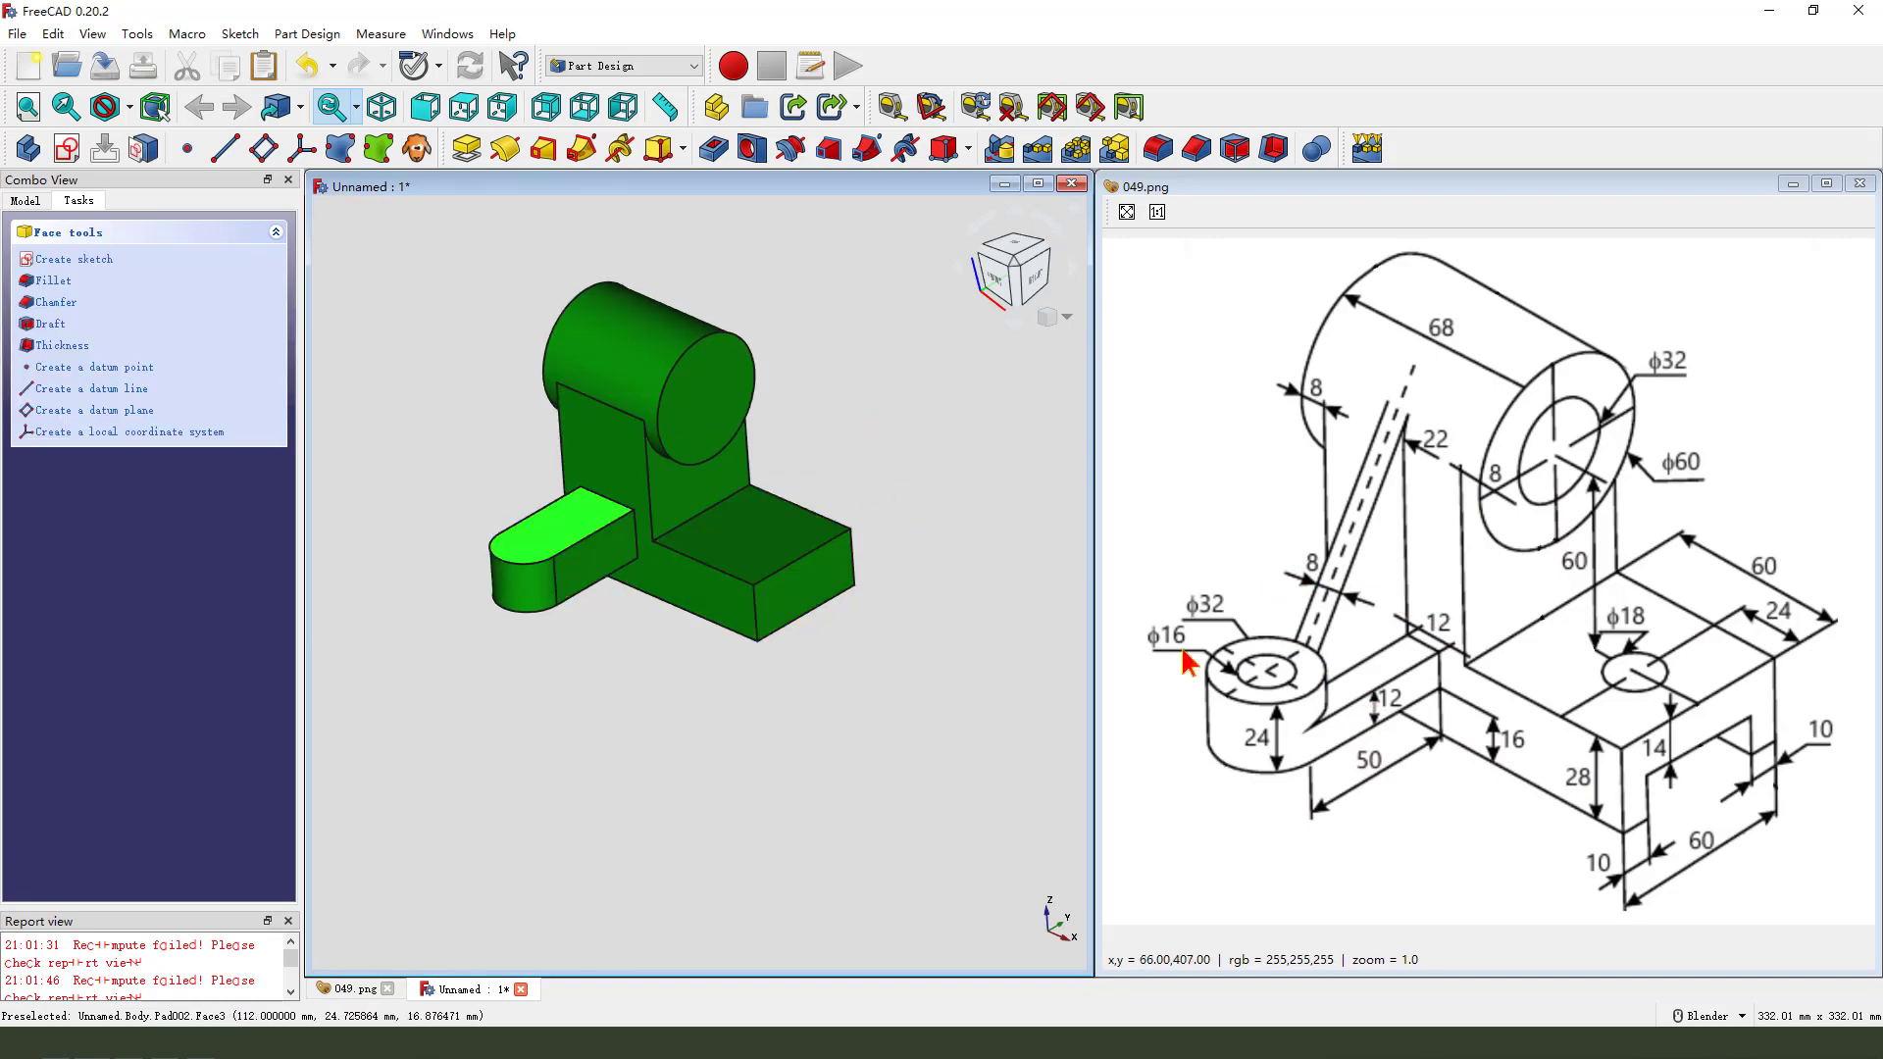
{"action": "left_click", "coordinate": [69, 150]}
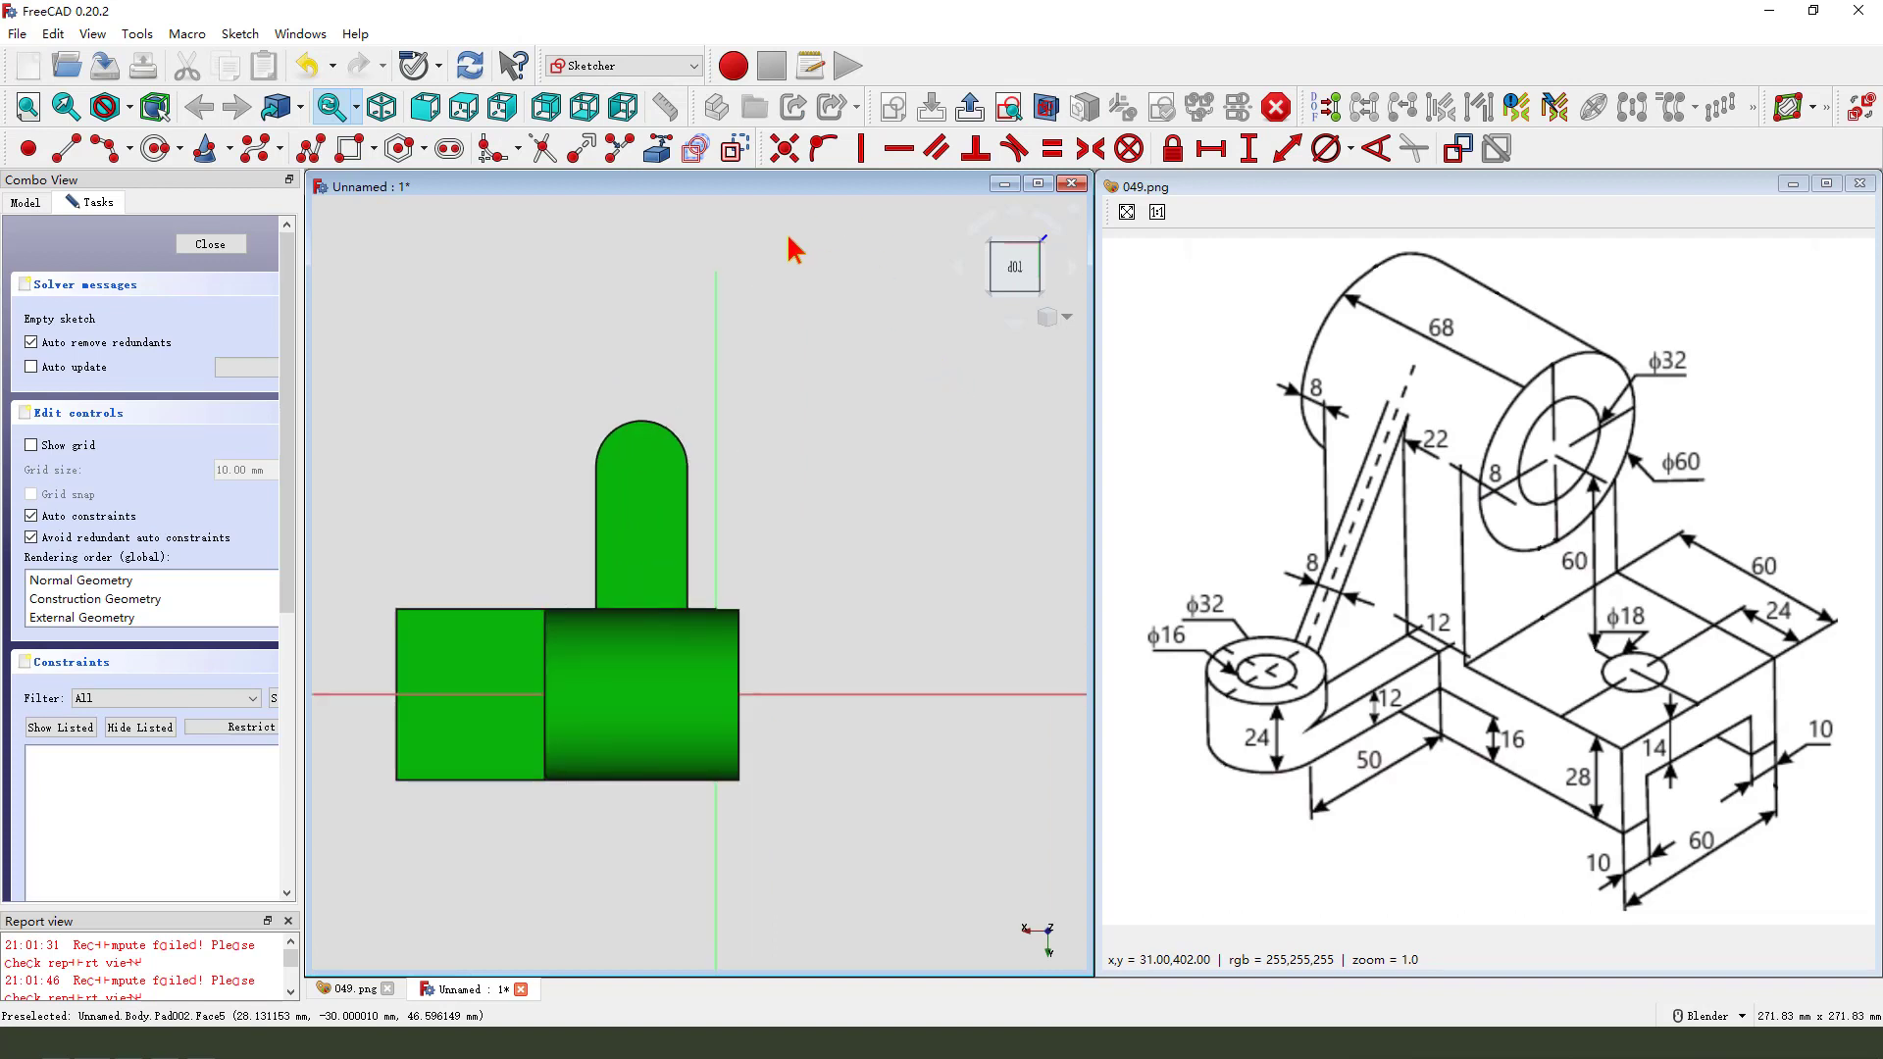
{"action": "left_click", "coordinate": [657, 149]}
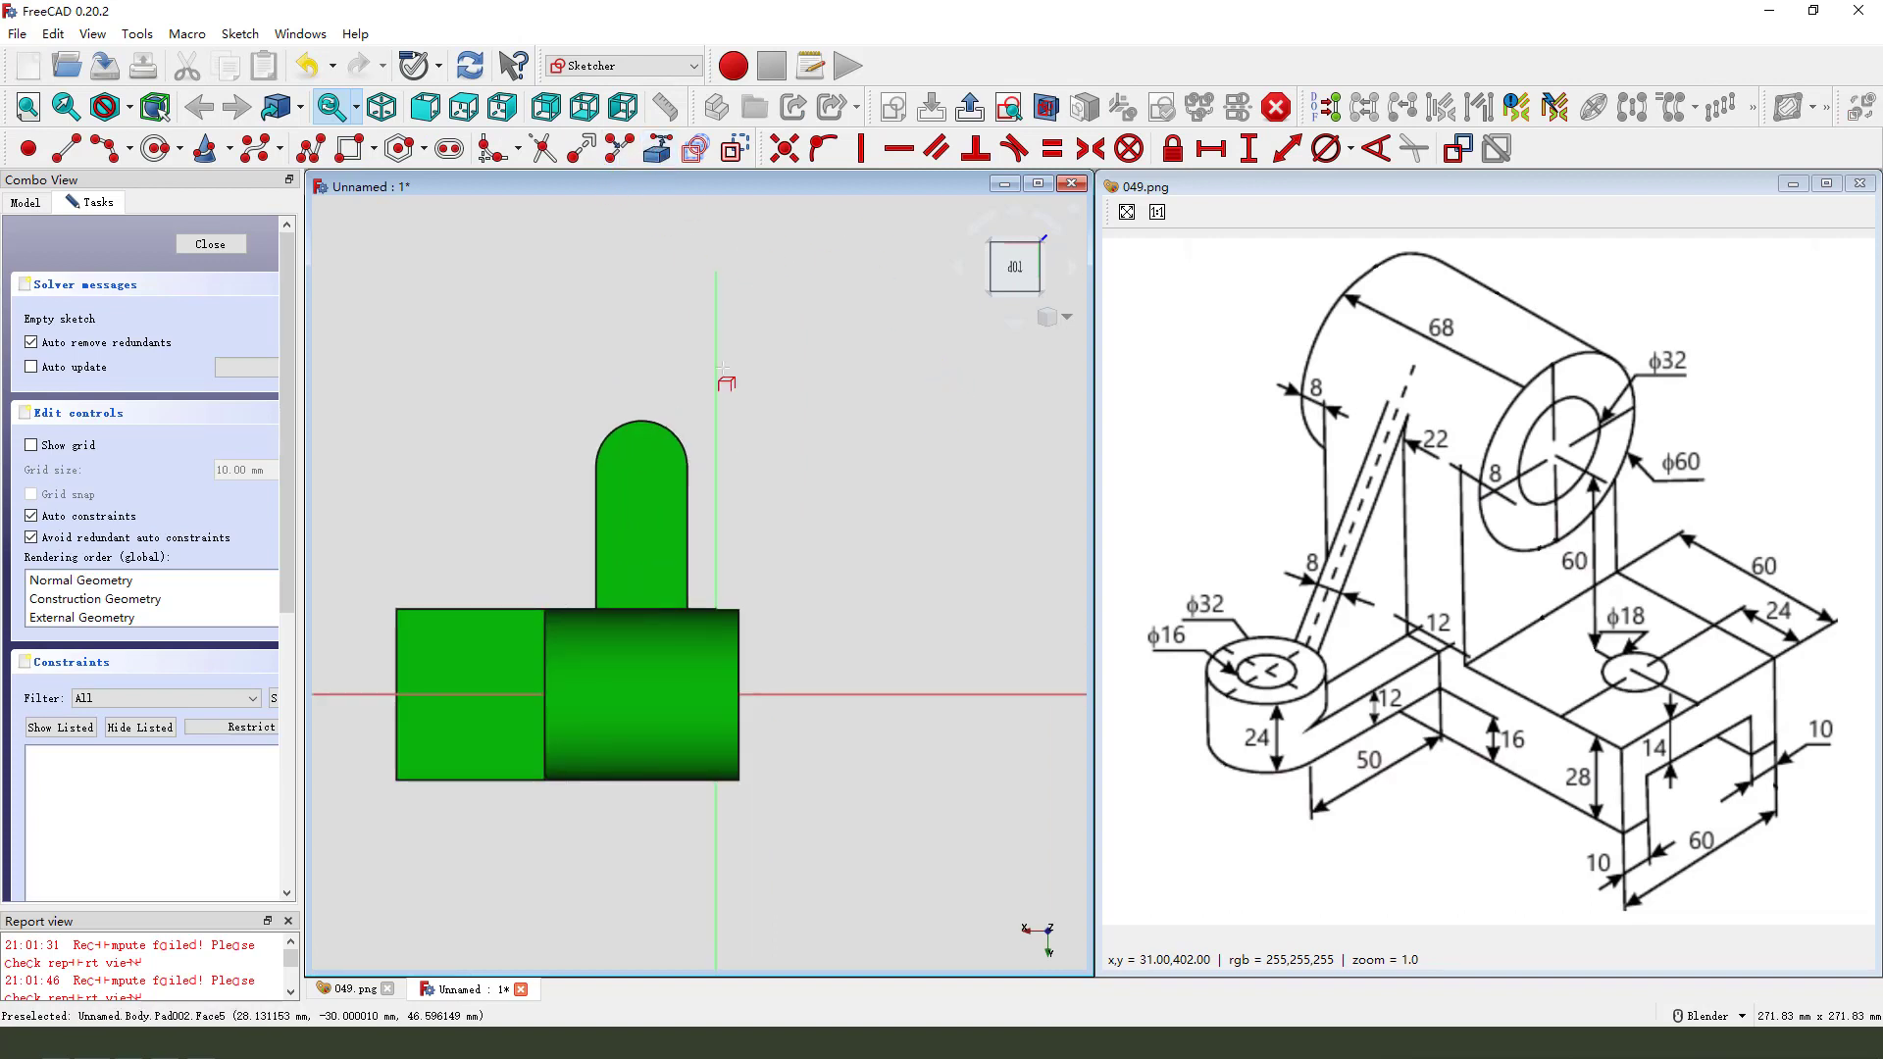
{"action": "left_click", "coordinate": [685, 445]}
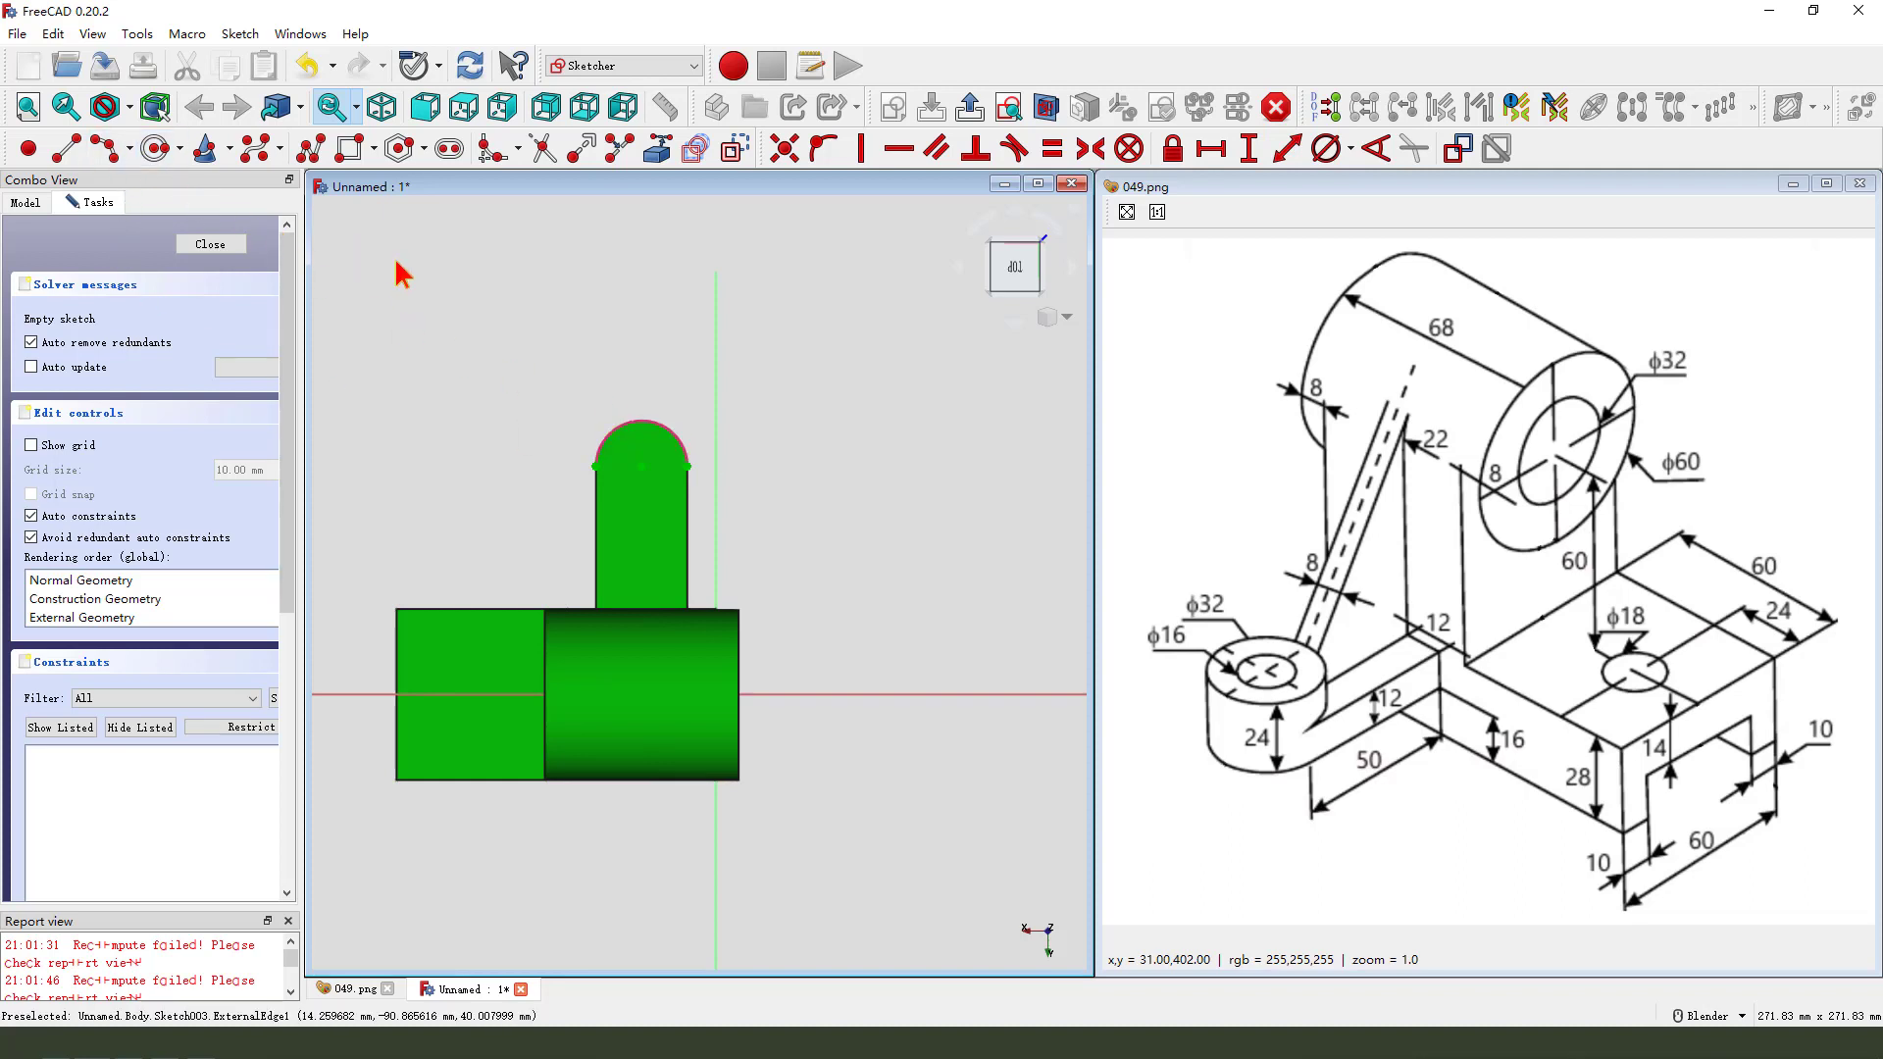
- Draw a three-point arc between the linked arc's endpoints to complete the circle, and make the two arc centres coincident
{"action": "left_click", "coordinate": [103, 148]}
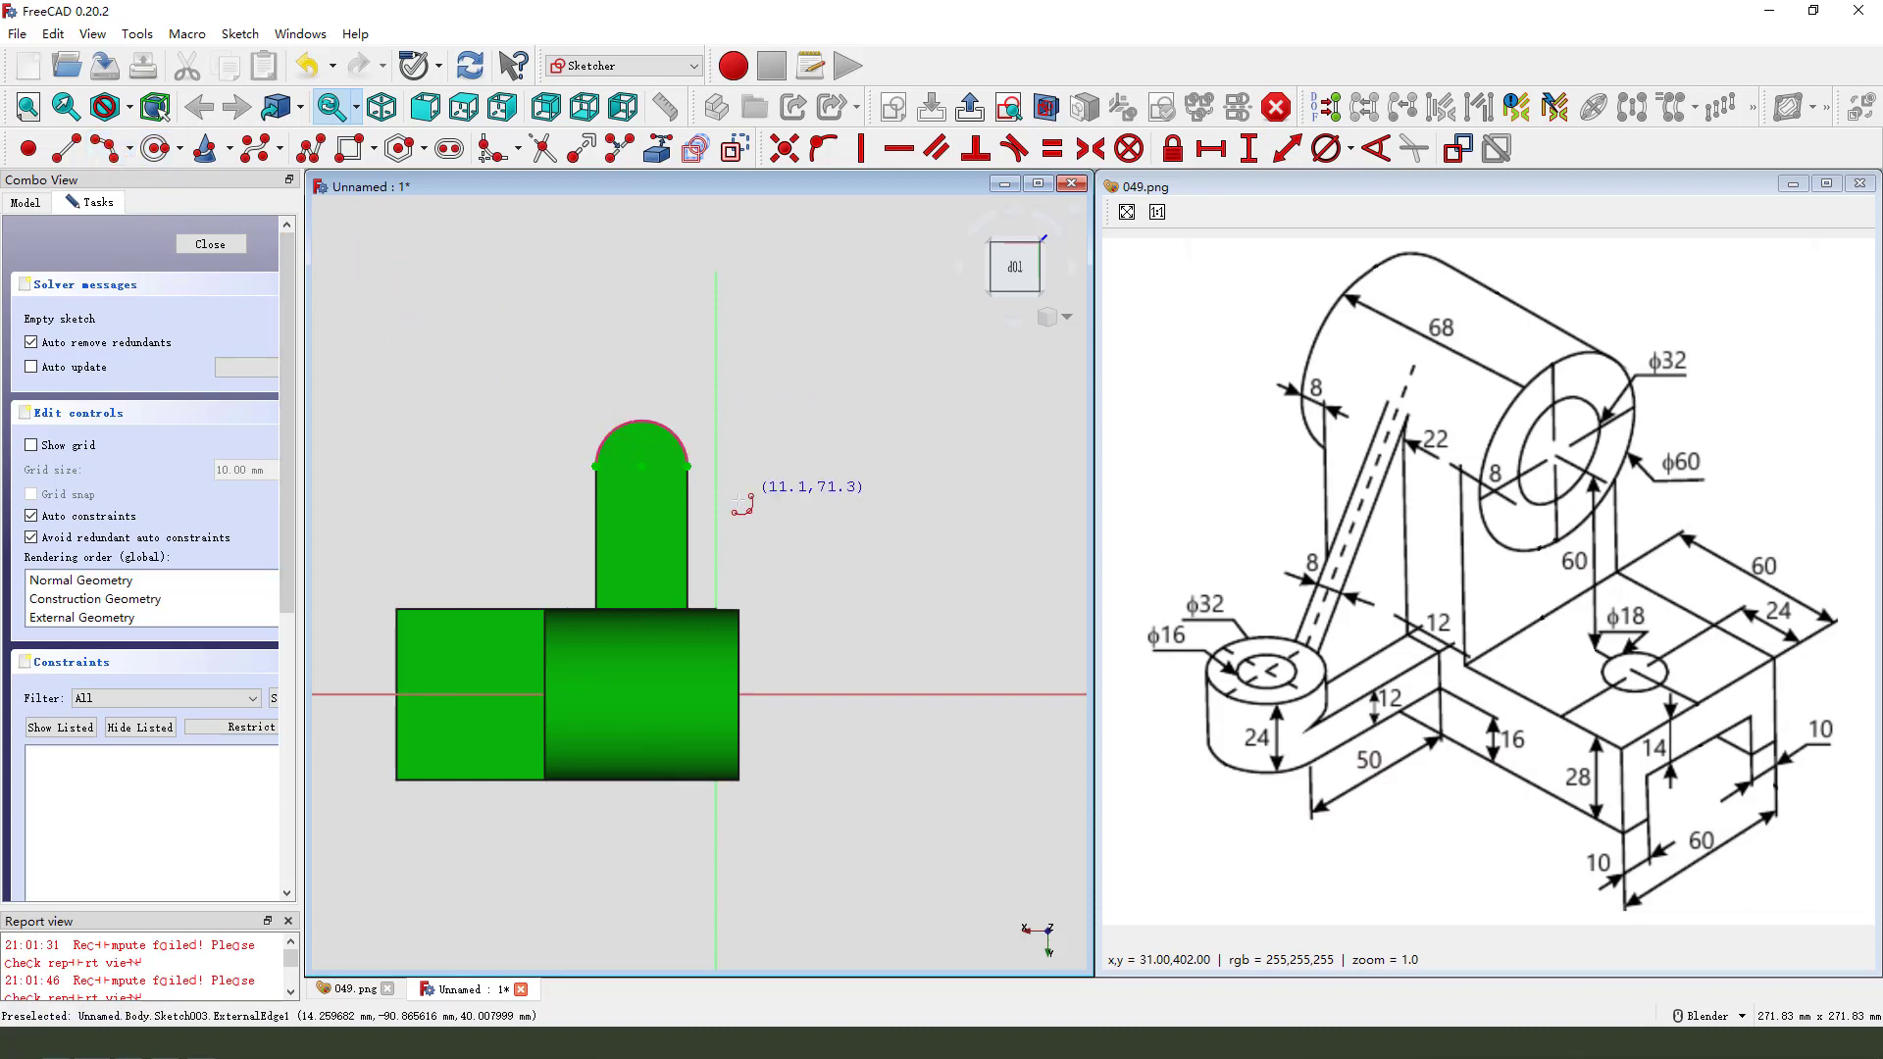
{"action": "left_click", "coordinate": [596, 466]}
{"action": "left_click", "coordinate": [687, 467]}
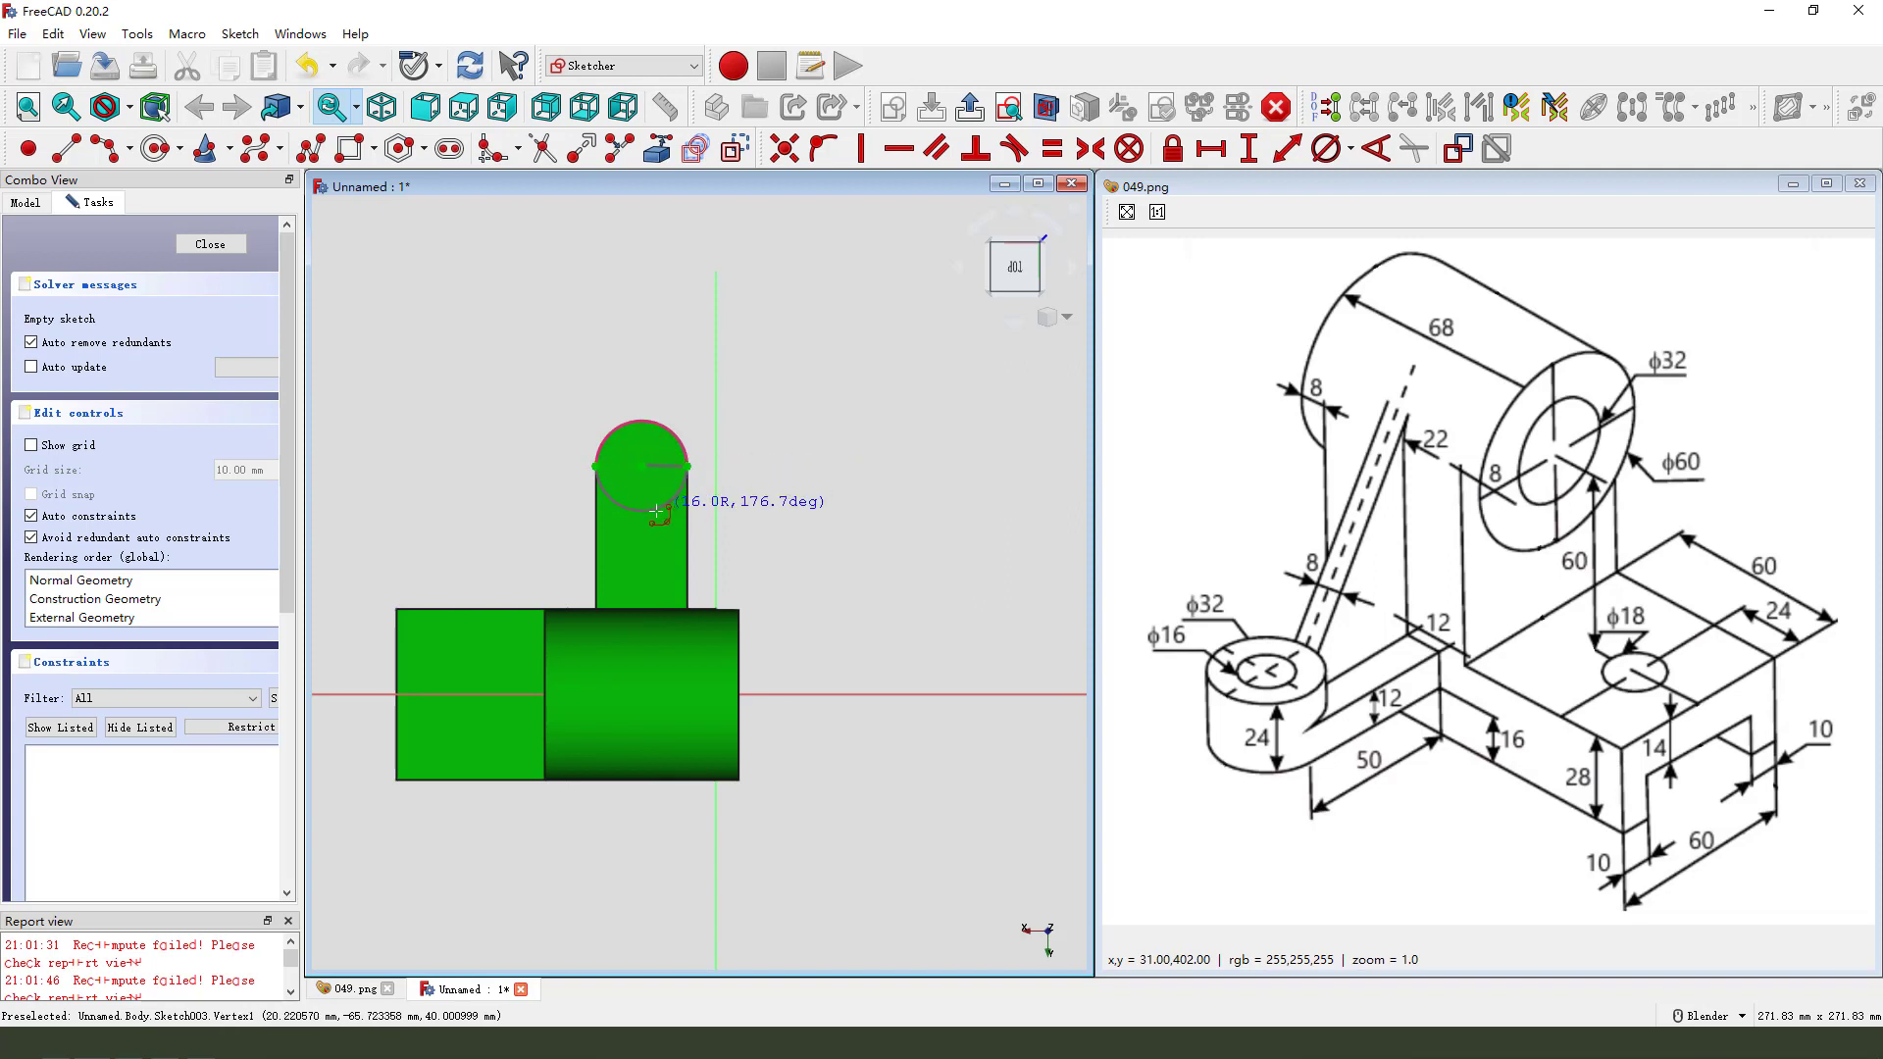
{"action": "left_click", "coordinate": [660, 513]}
{"action": "scroll", "coordinate": [645, 481], "scroll_direction": "up", "scroll_amount": 2}
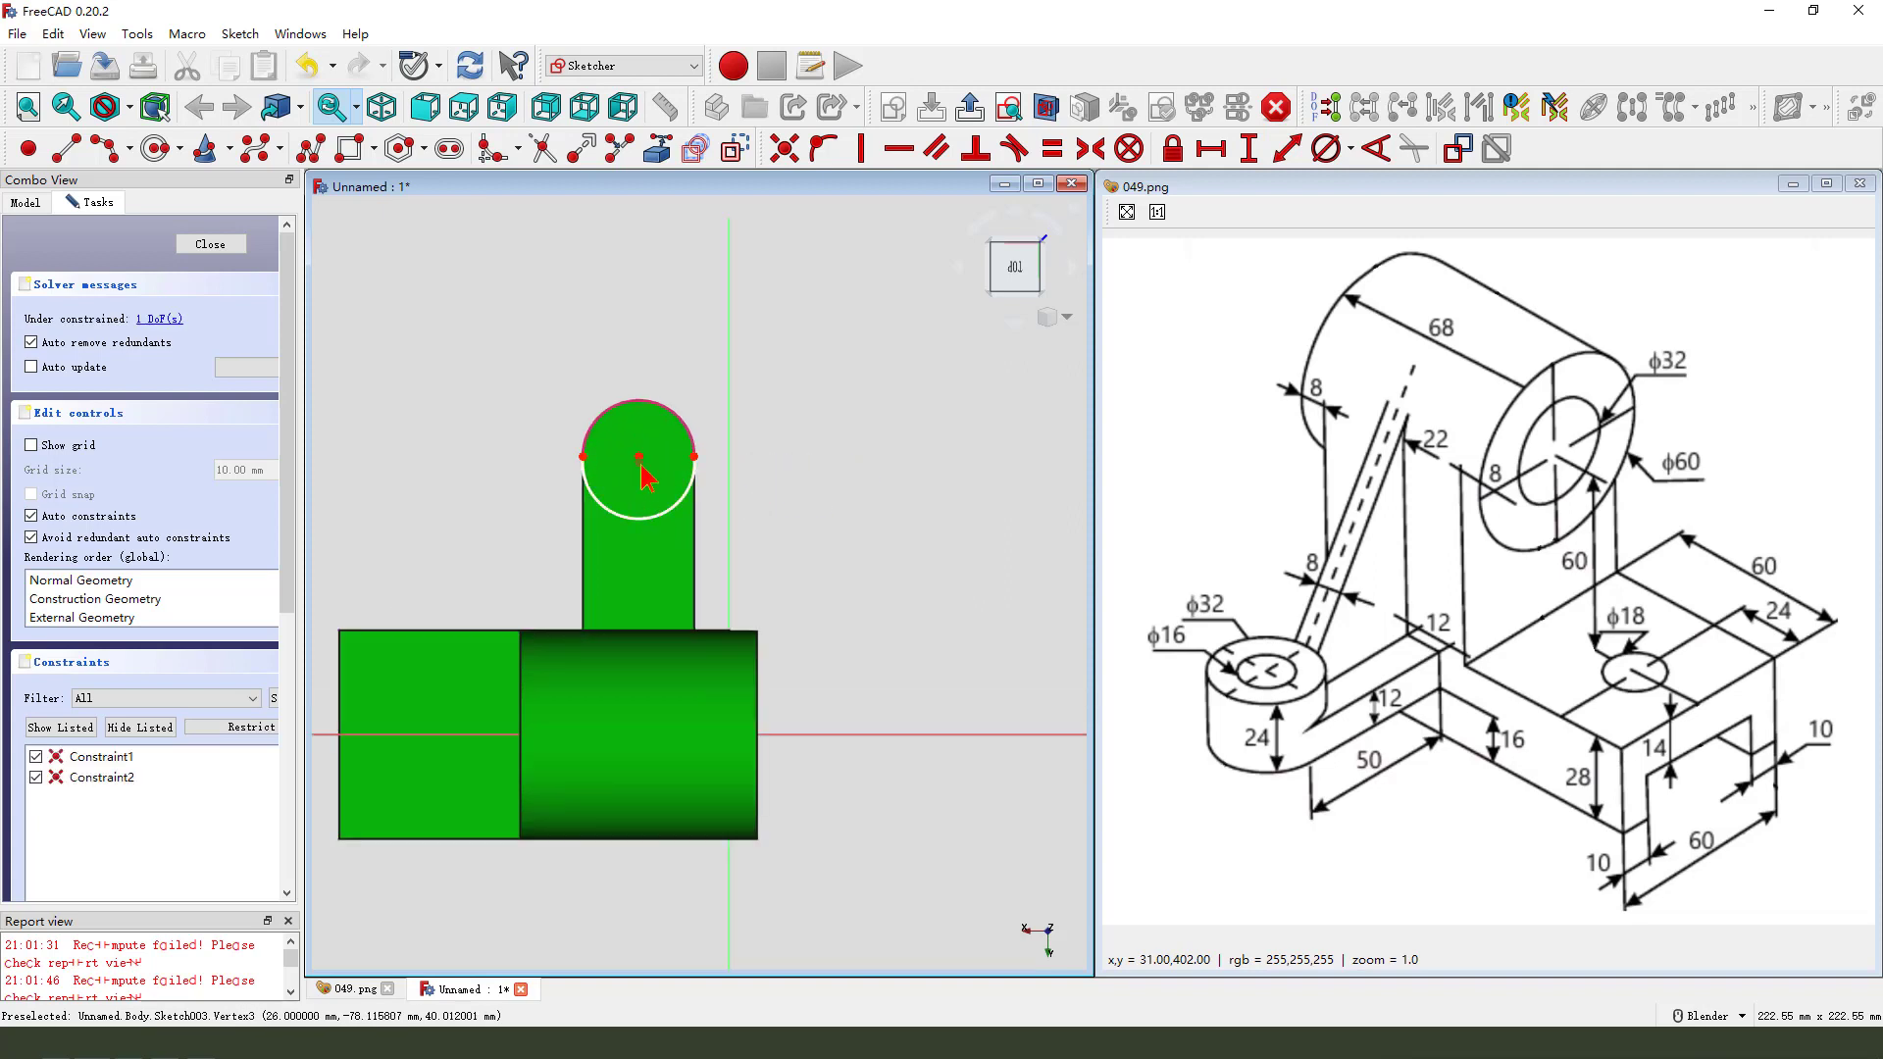
{"action": "left_click", "coordinate": [784, 148]}
- Link the arm's straight edge along the upright as external geometry and hide Pad002
{"action": "scroll", "coordinate": [820, 447], "scroll_direction": "down", "scroll_amount": 2}
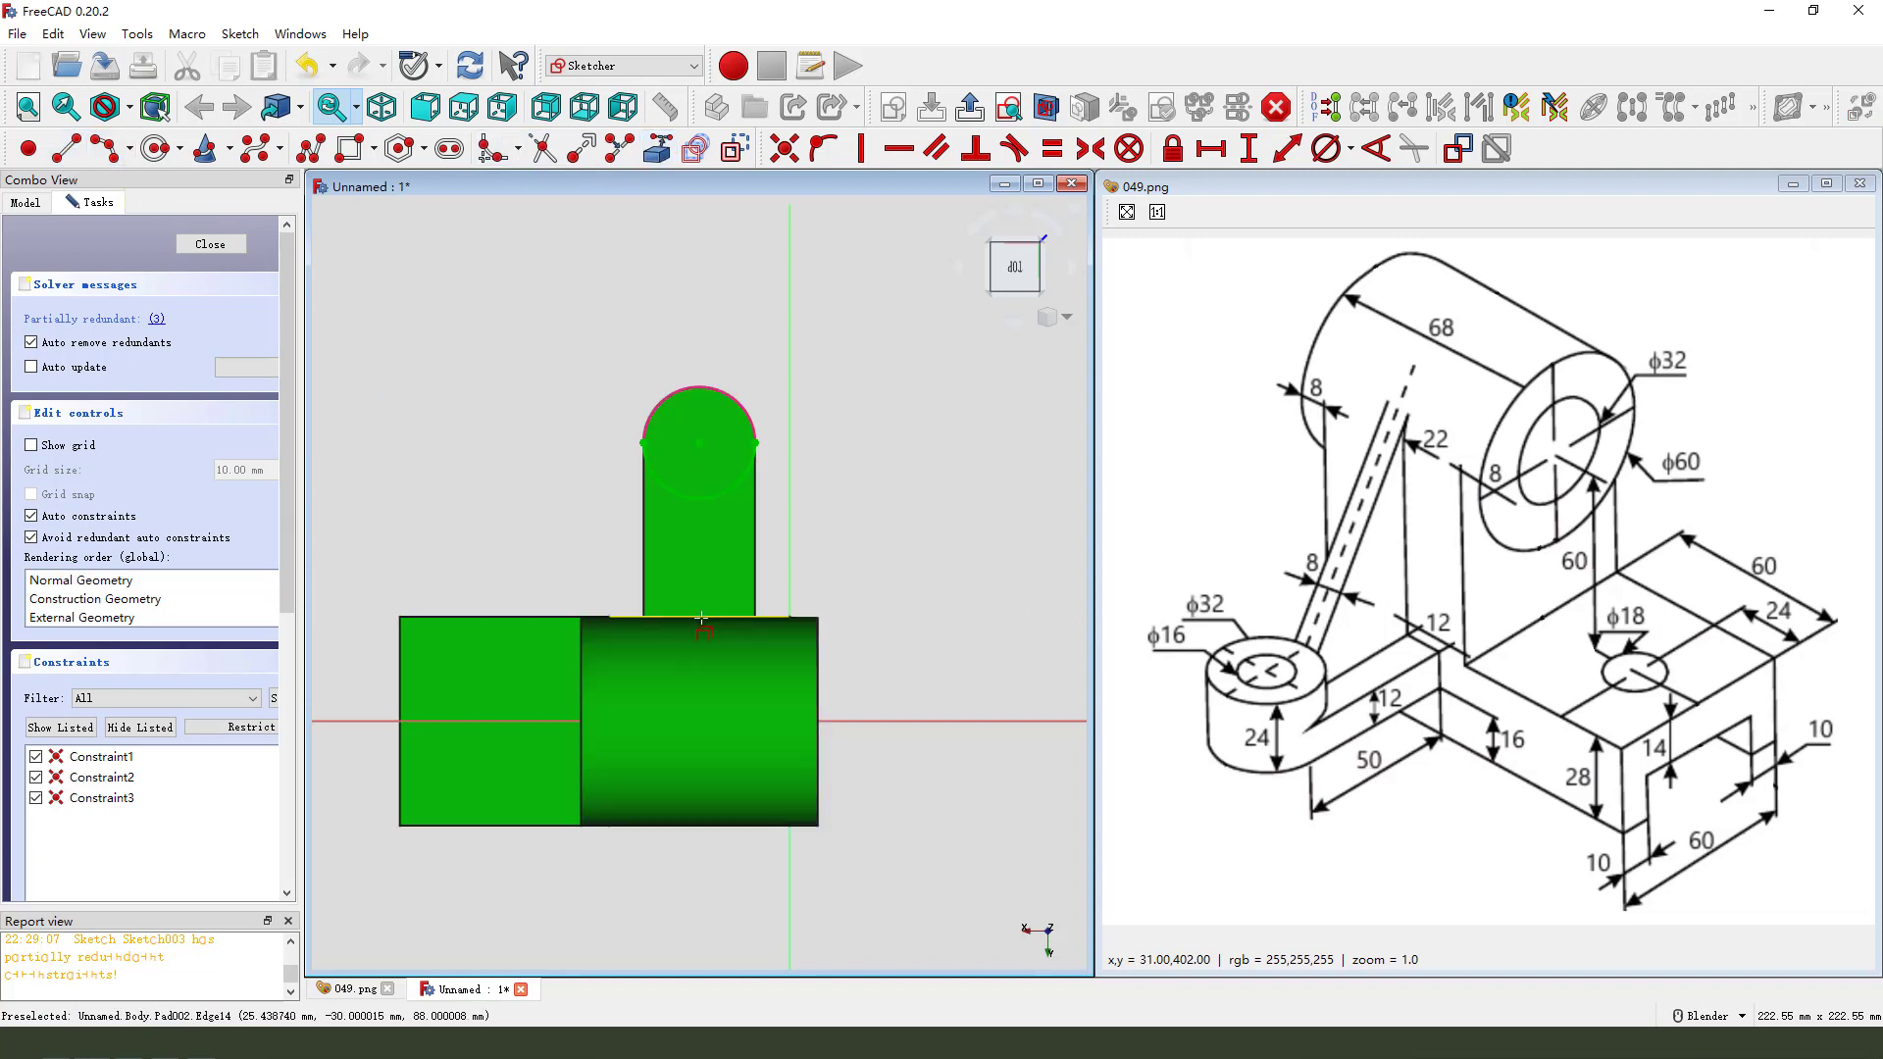
{"action": "middle_click_drag", "start_coordinate": [706, 591], "coordinate": [719, 629]}
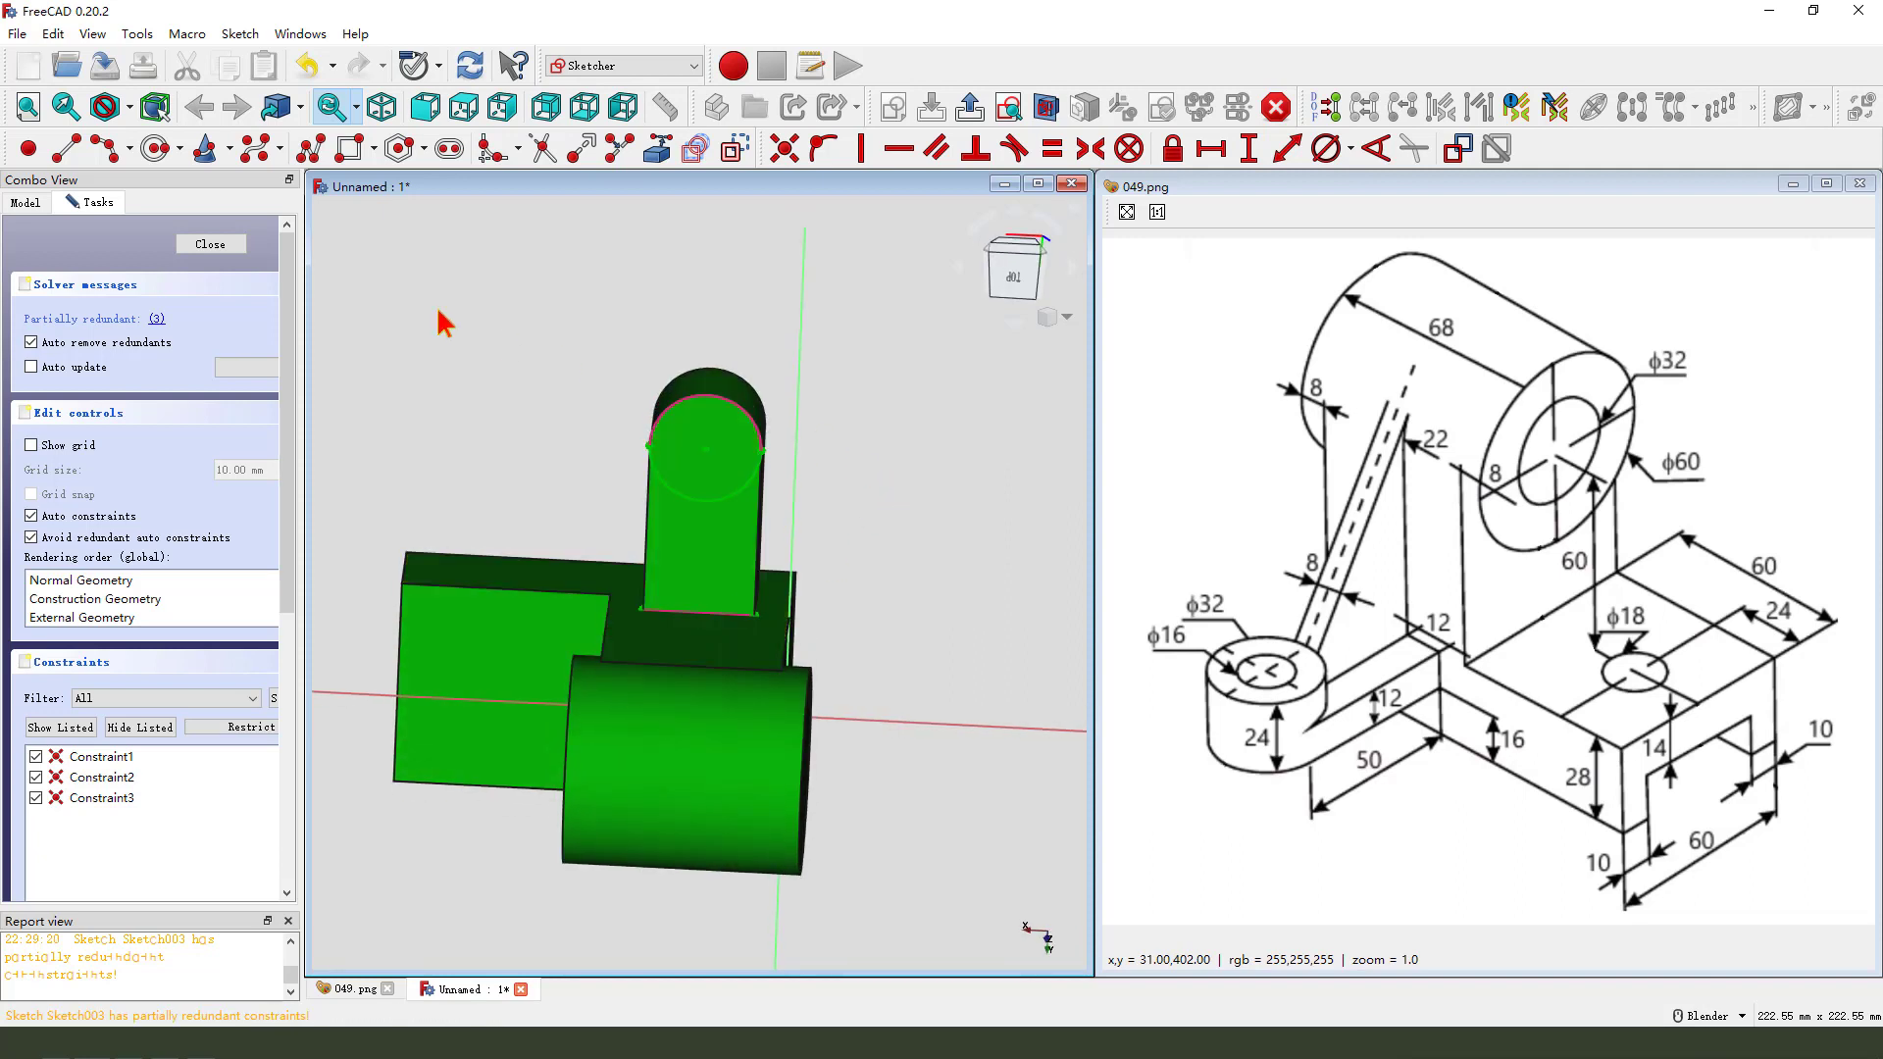
{"action": "left_click", "coordinate": [1010, 106]}
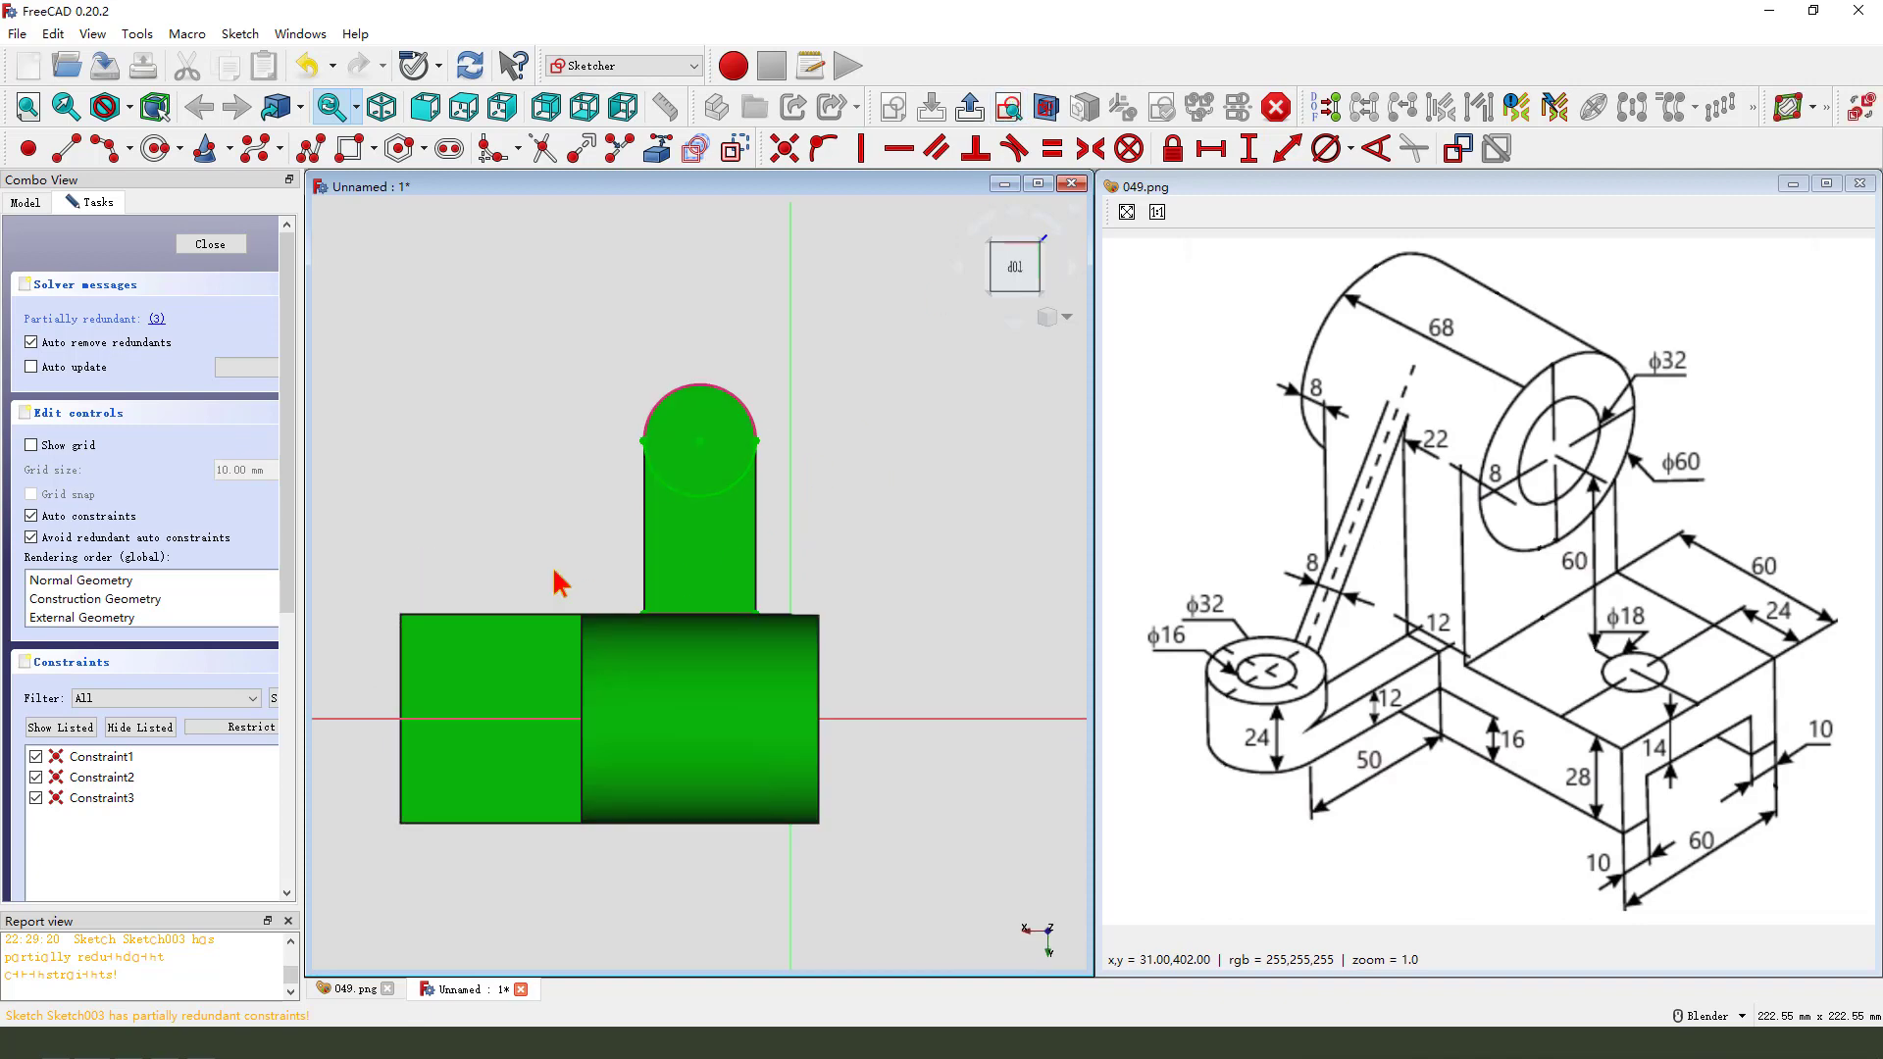
{"action": "left_click", "coordinate": [26, 202]}
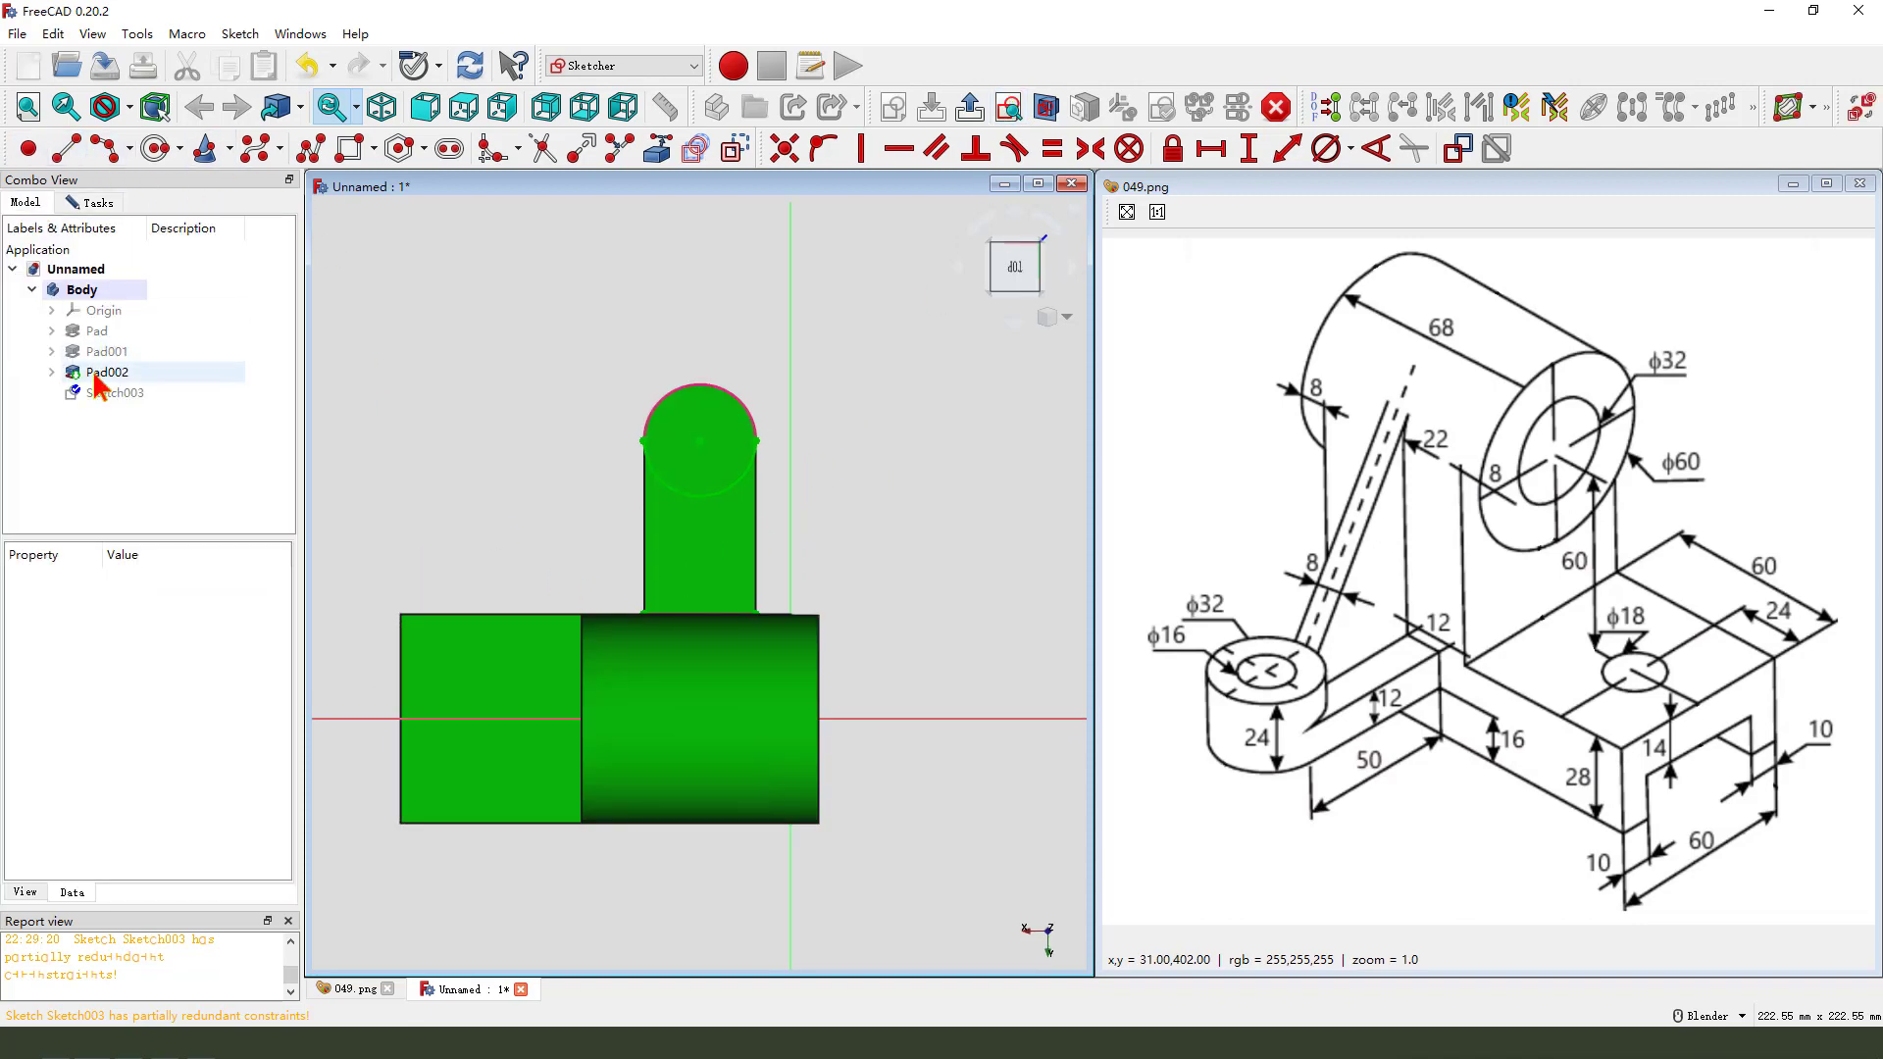
{"action": "key", "text": "space"}
- Close the profile with three straight lines running from the arc ends along the linked straight edge, and finish the sketch
{"action": "left_click", "coordinate": [65, 148]}
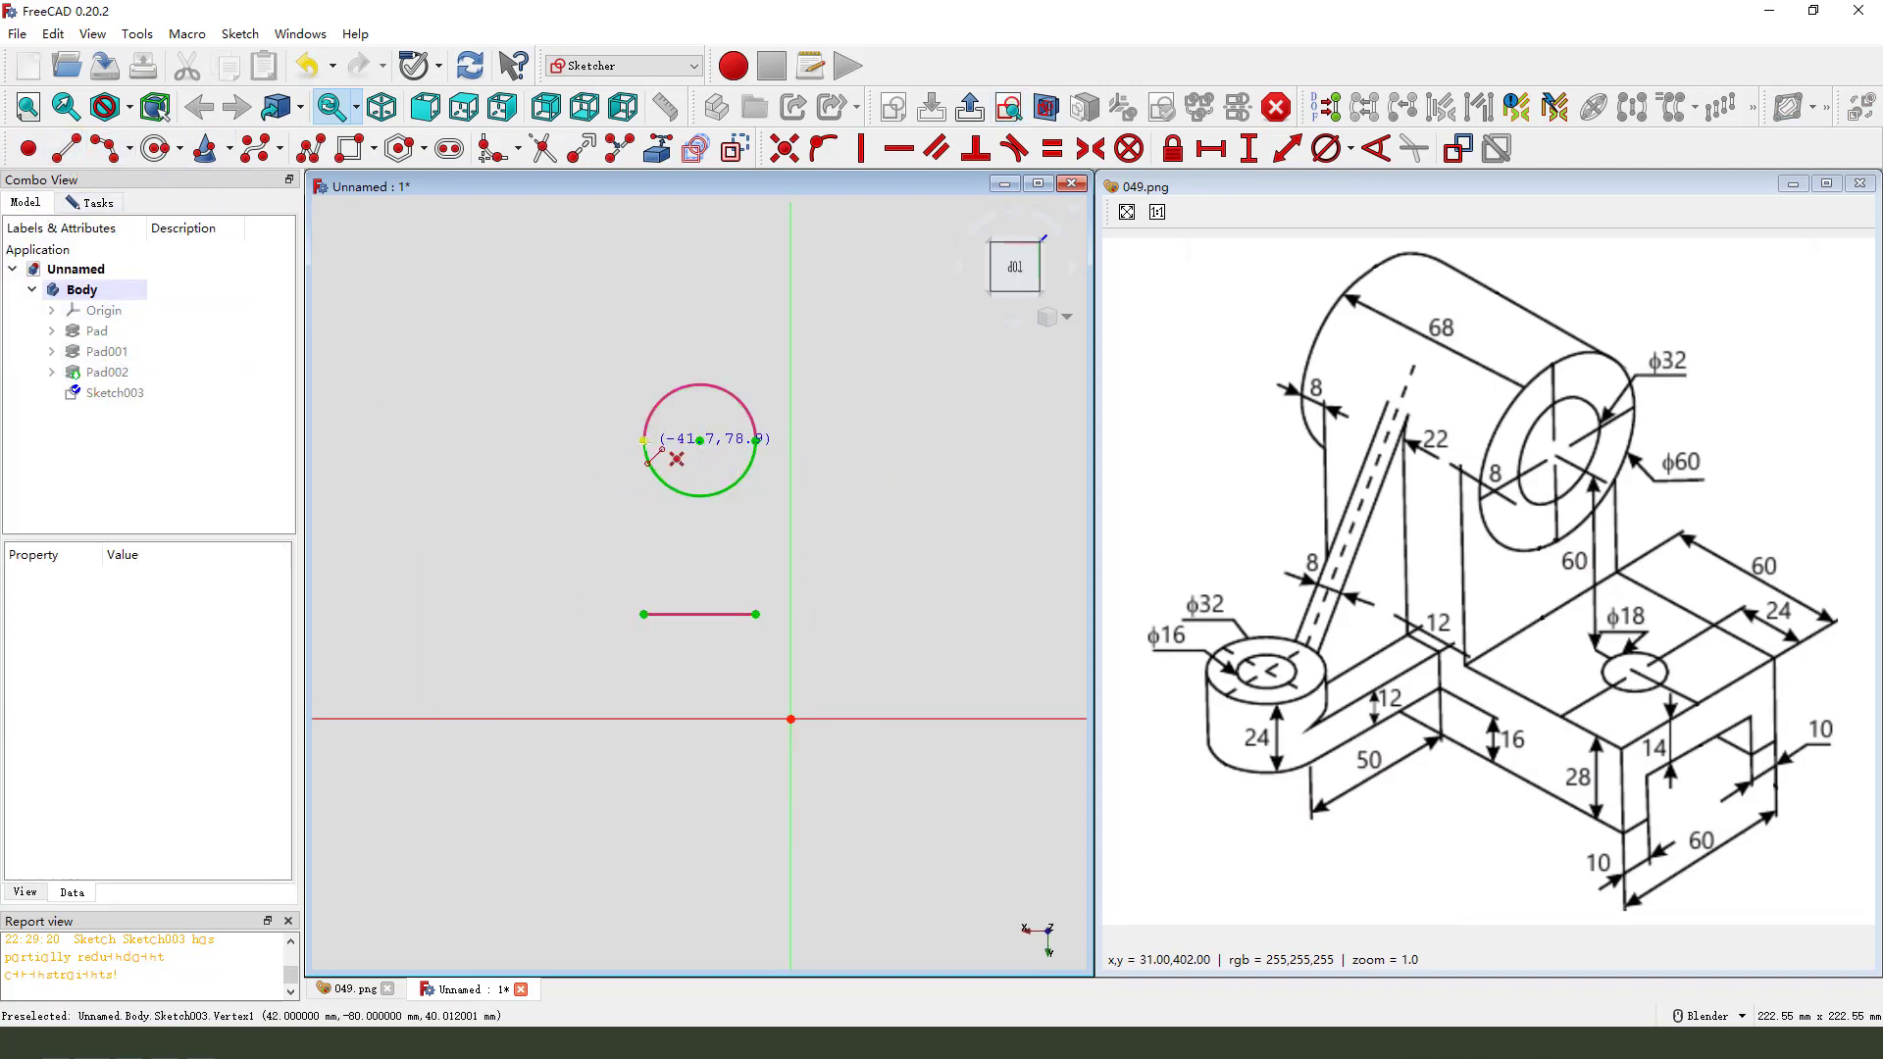
{"action": "left_click", "coordinate": [644, 440]}
{"action": "left_click", "coordinate": [644, 614]}
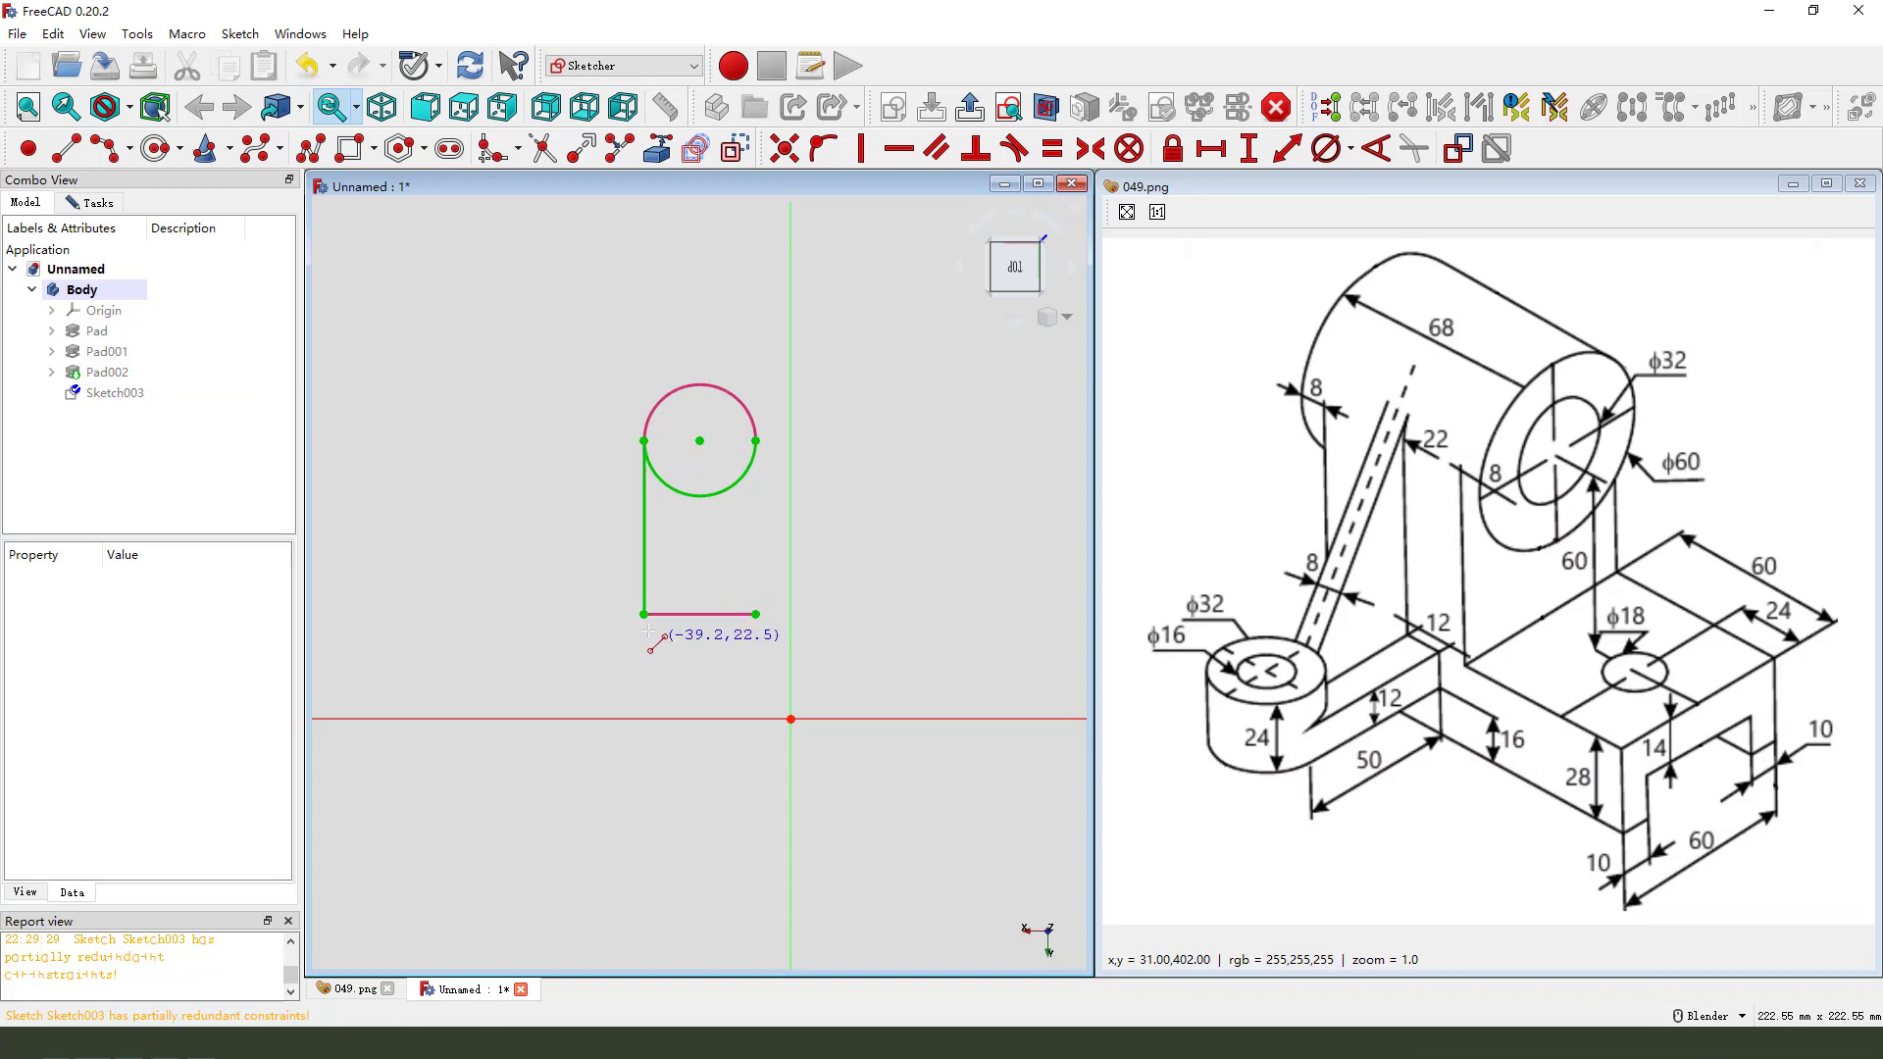
{"action": "left_click", "coordinate": [755, 614]}
{"action": "left_click", "coordinate": [755, 440]}
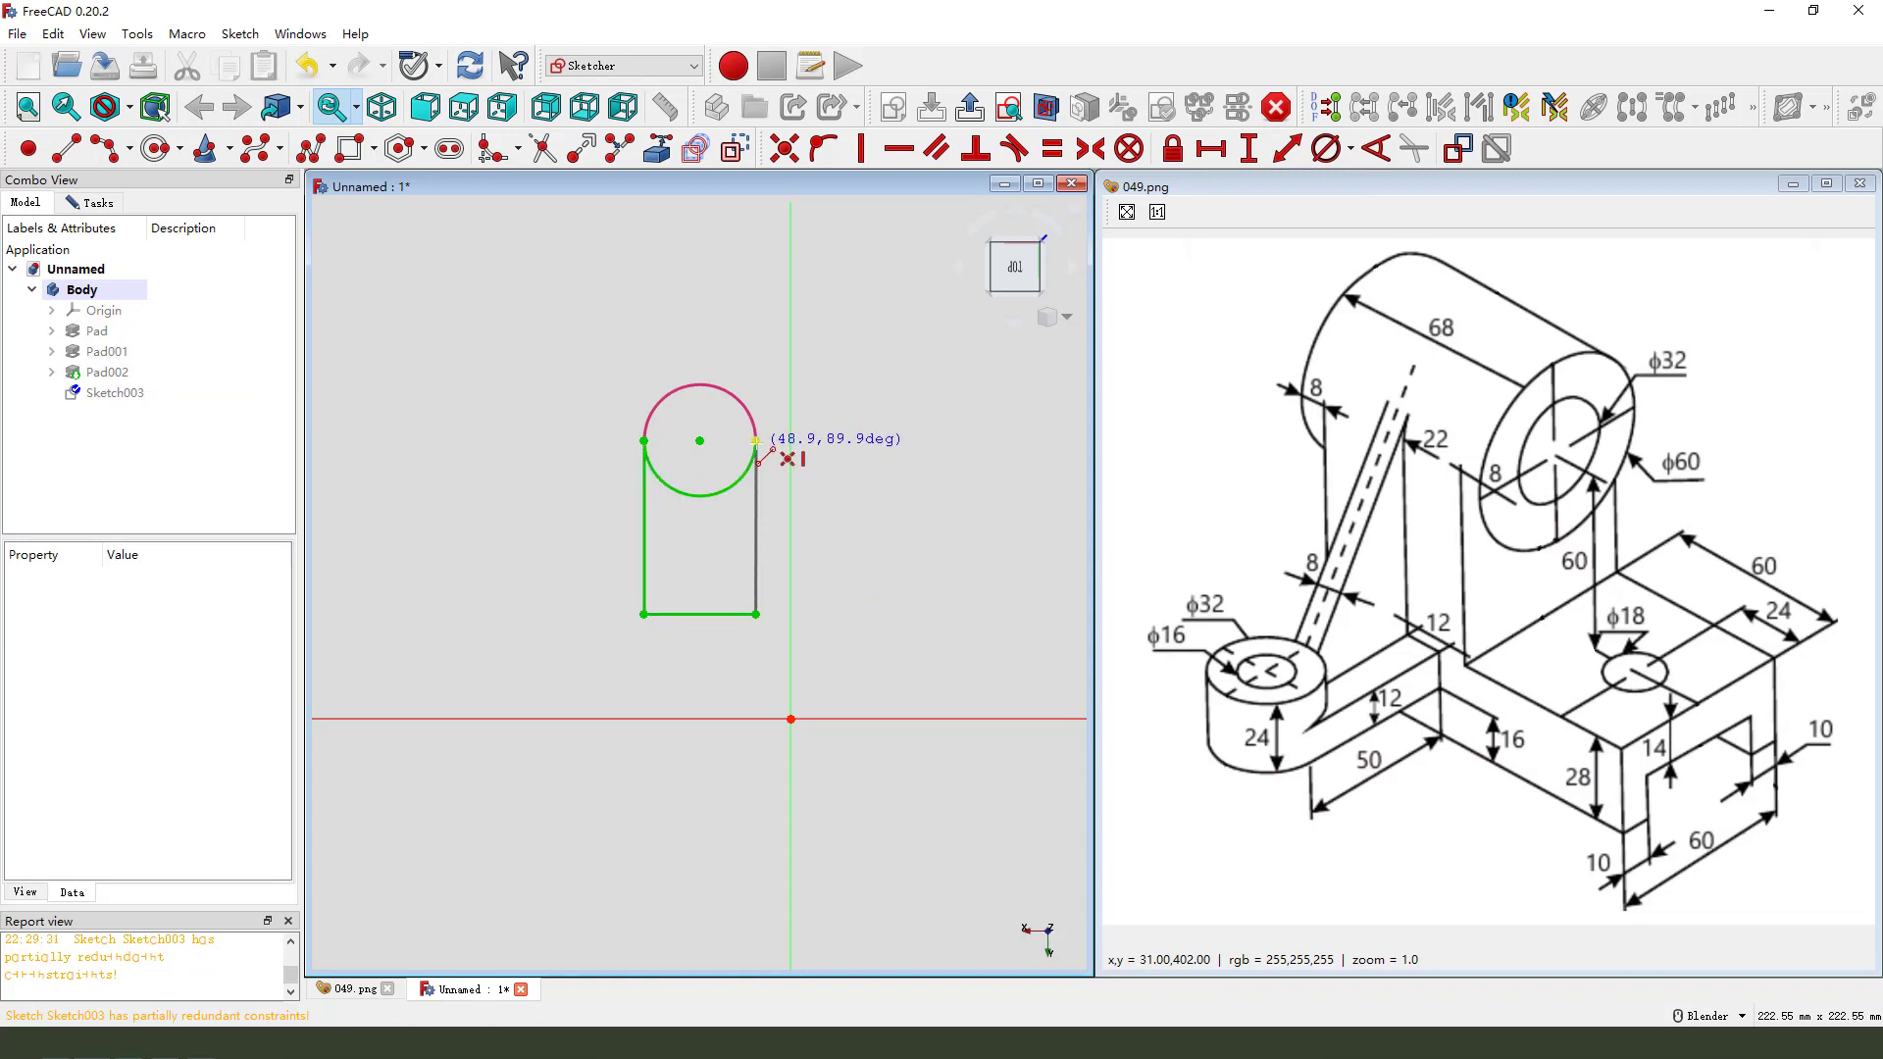
{"action": "right_click", "coordinate": [899, 453]}
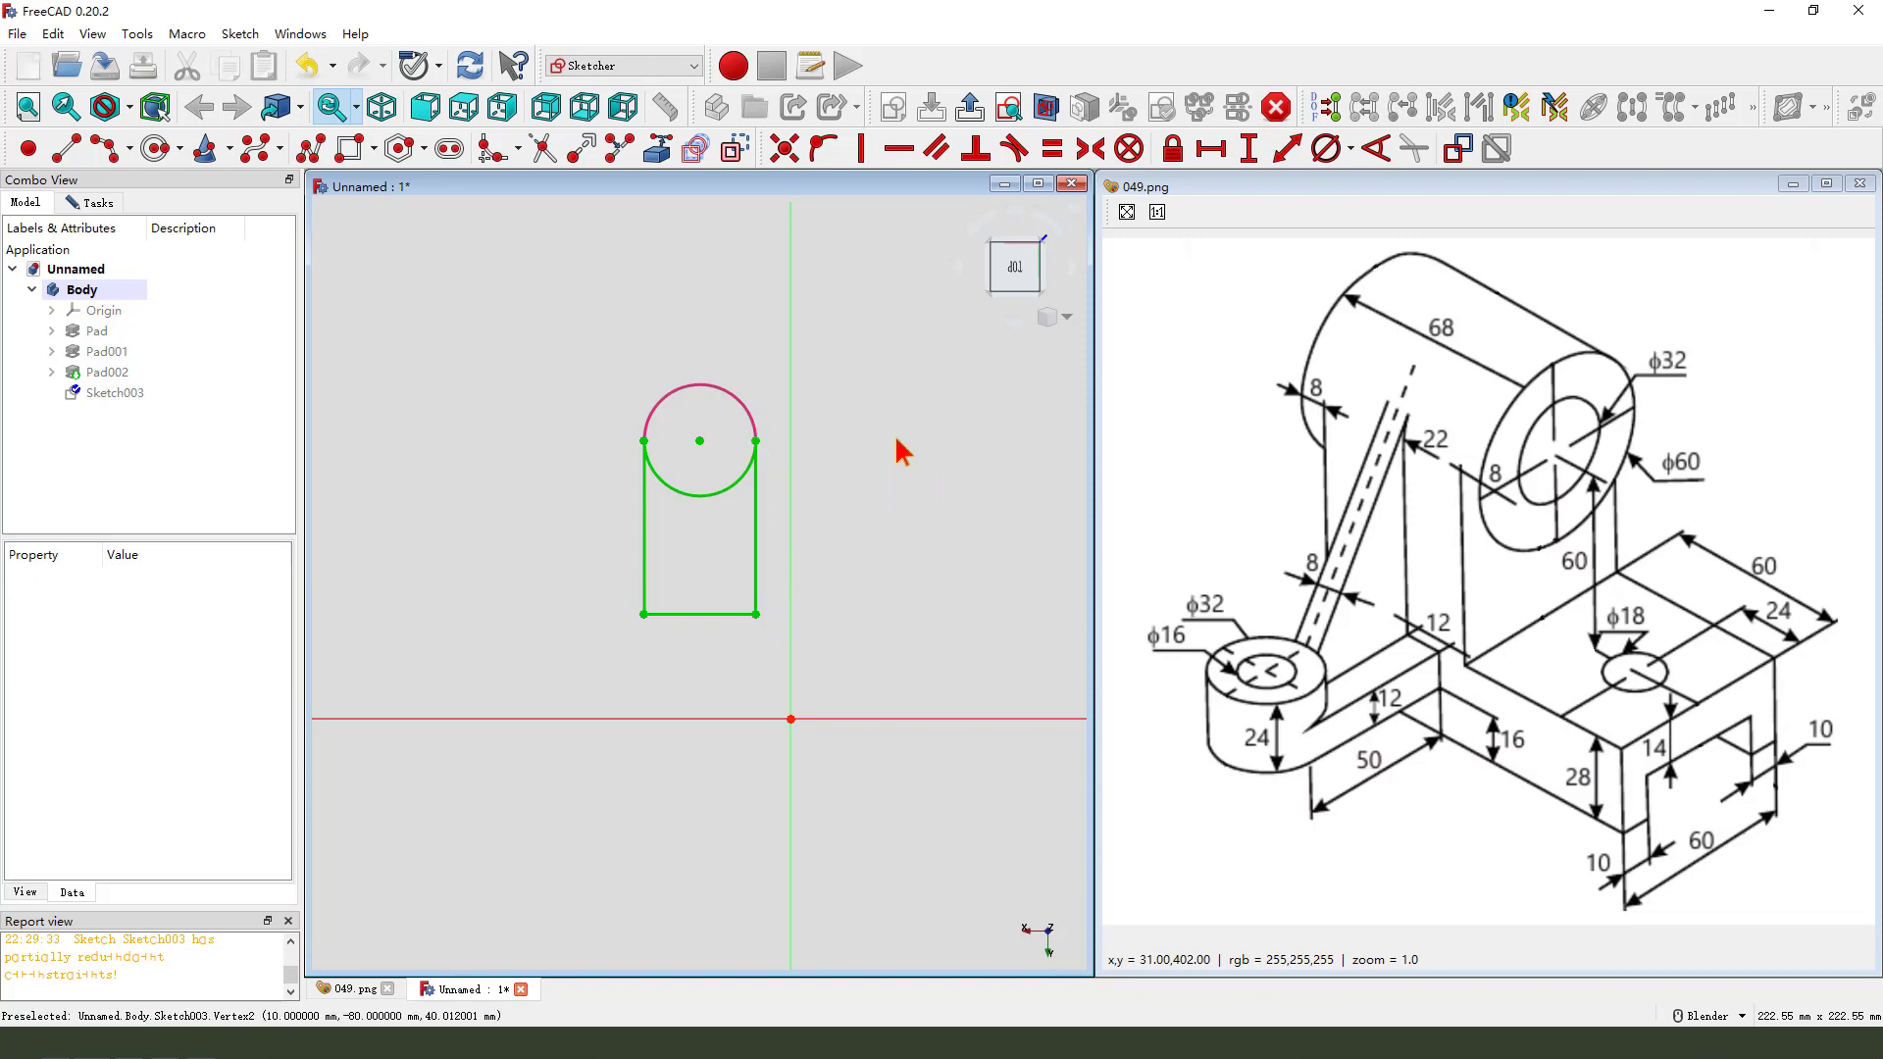
{"action": "left_click", "coordinate": [969, 106]}
- Pocket the sketched profile 12 mm deep to lower the arm beside the round boss, checking the drawing's heights
{"action": "left_click", "coordinate": [713, 148]}
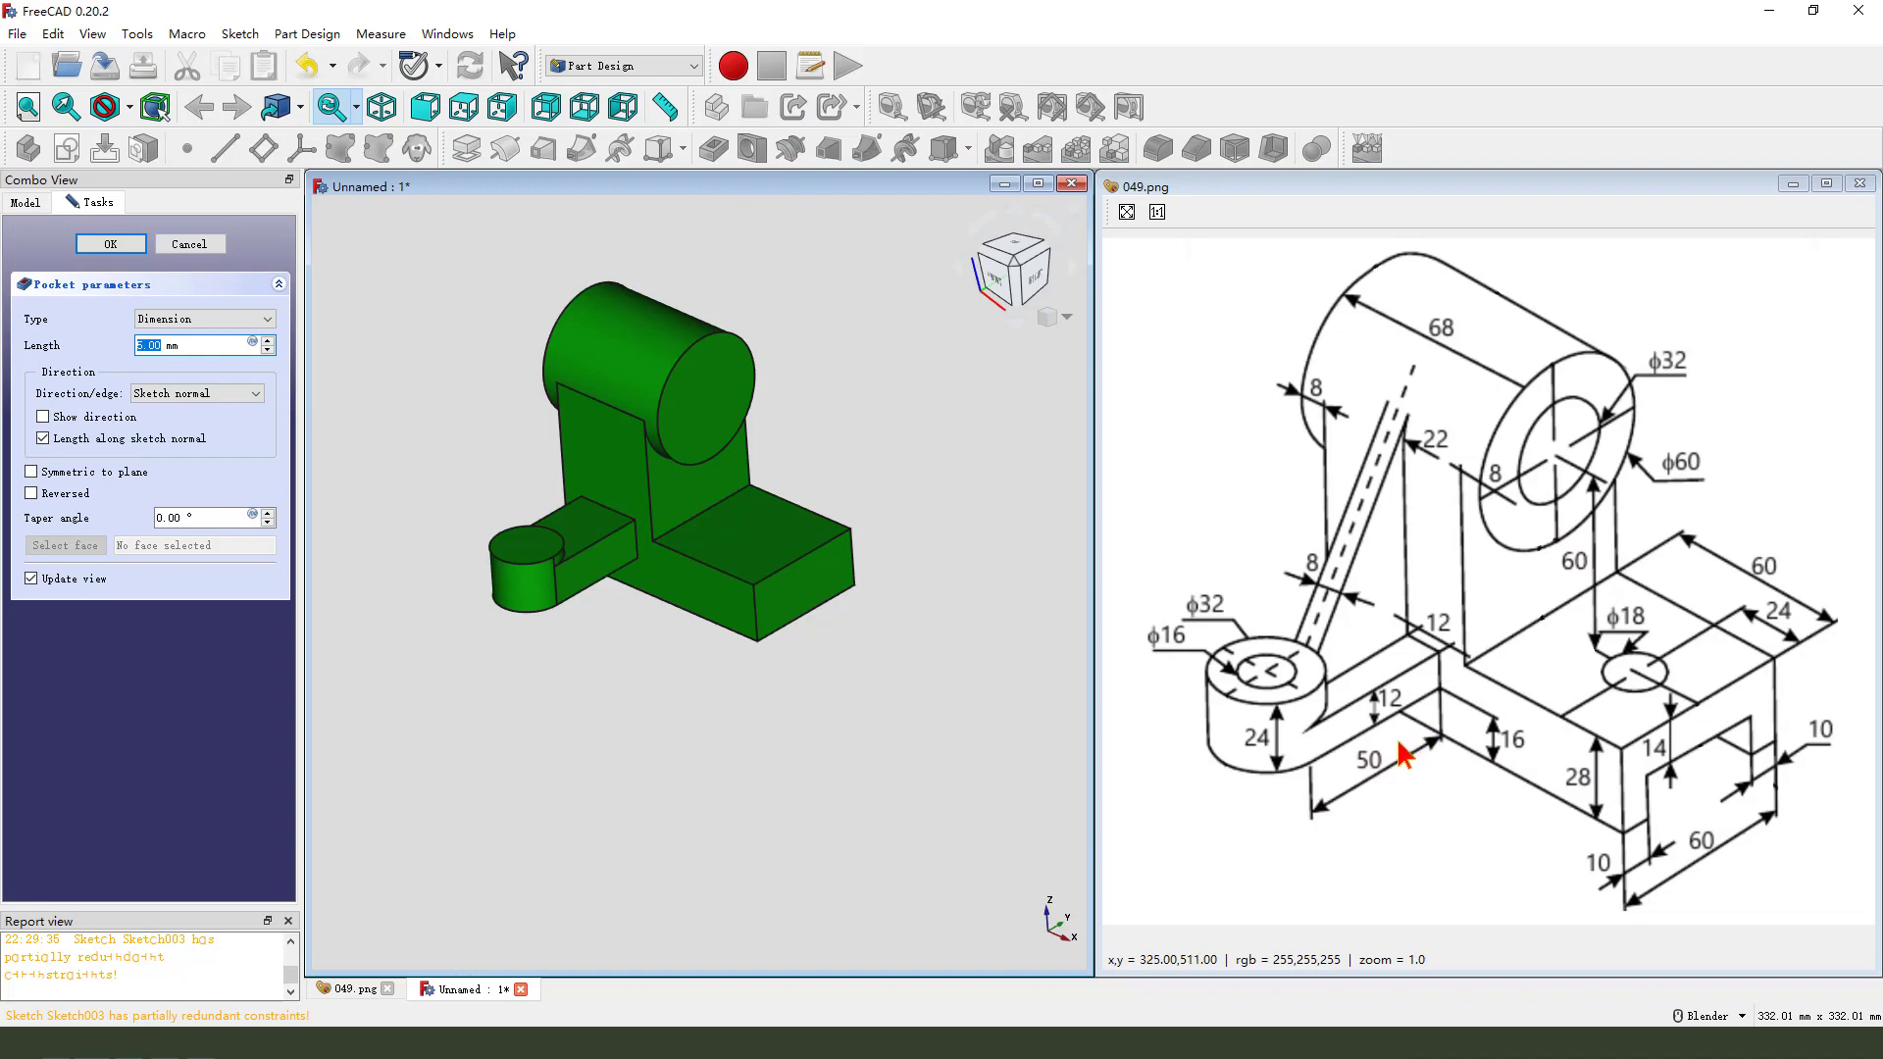
{"action": "mouse_move", "coordinate": [1275, 710]}
{"action": "left_mouse_down"}
{"action": "mouse_move", "coordinate": [1255, 769]}
{"action": "mouse_move", "coordinate": [1275, 750]}
{"action": "left_mouse_up"}
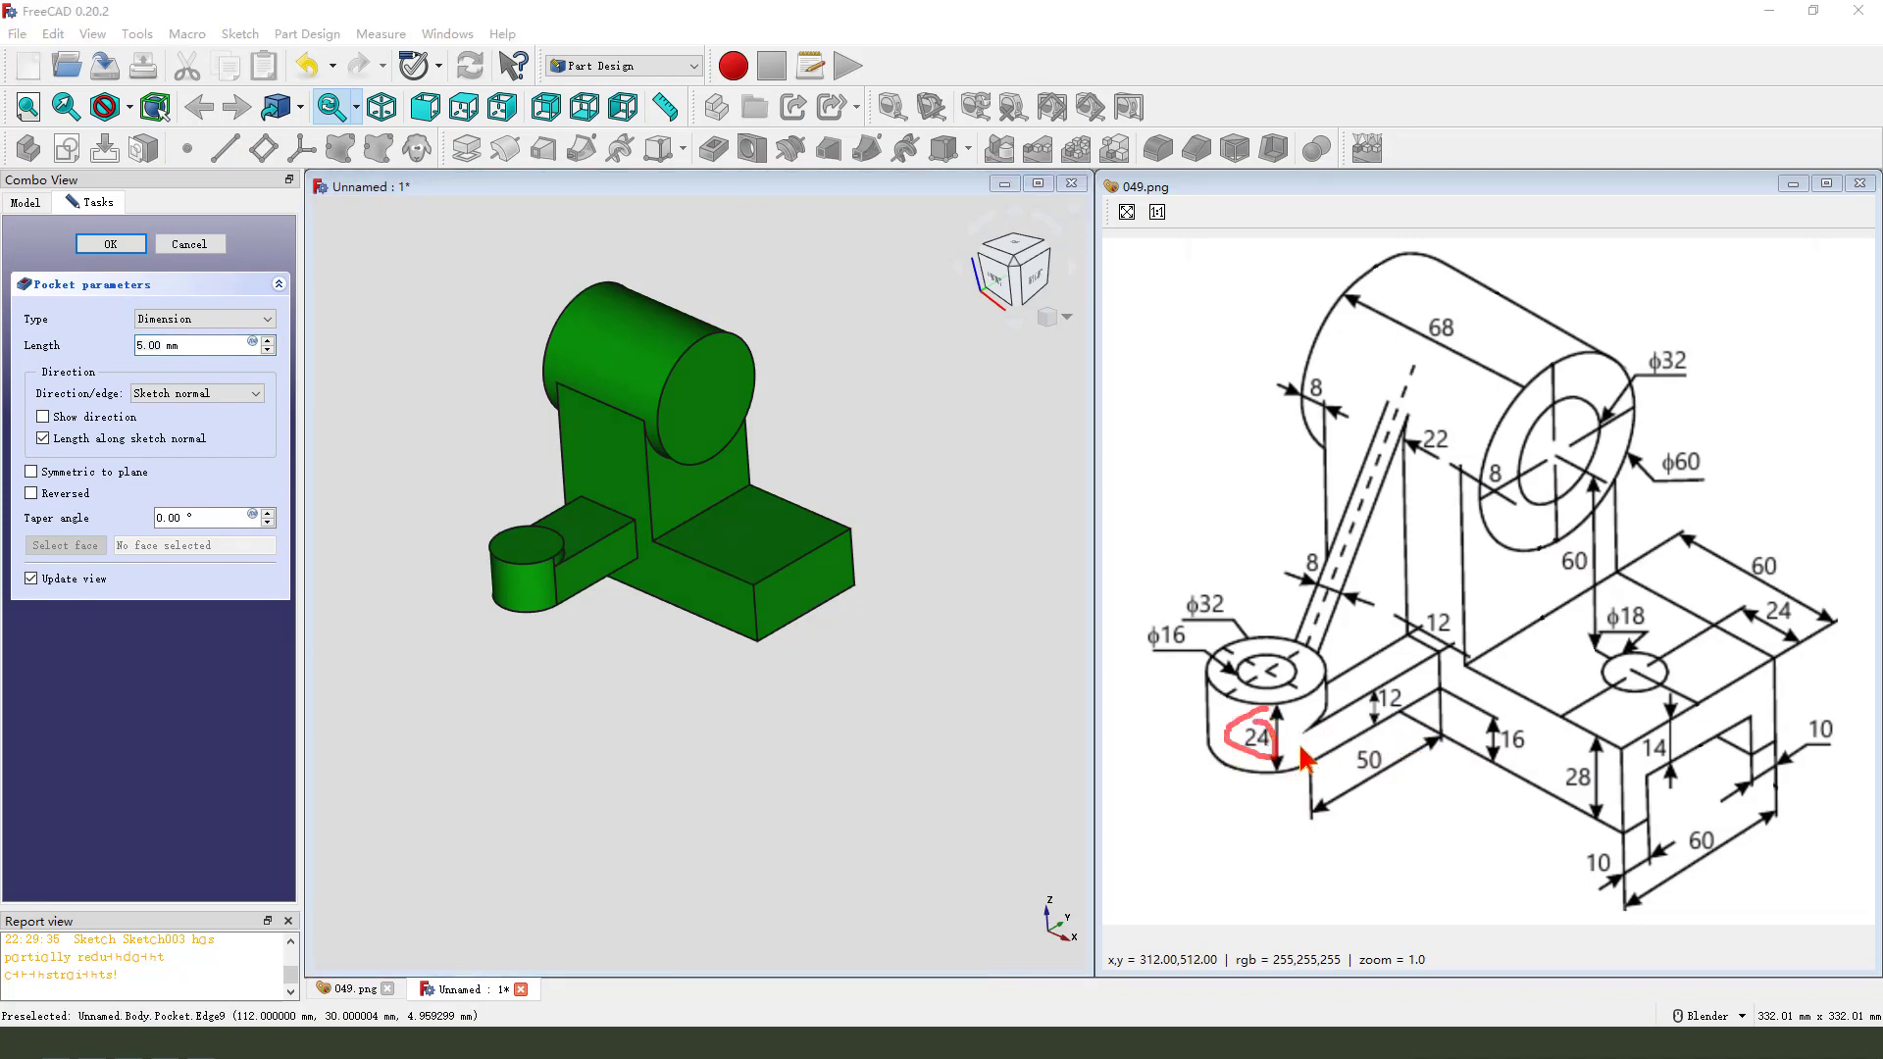
{"action": "mouse_move", "coordinate": [1389, 704]}
{"action": "left_mouse_down"}
{"action": "mouse_move", "coordinate": [1370, 684]}
{"action": "mouse_move", "coordinate": [1398, 681]}
{"action": "left_mouse_up"}
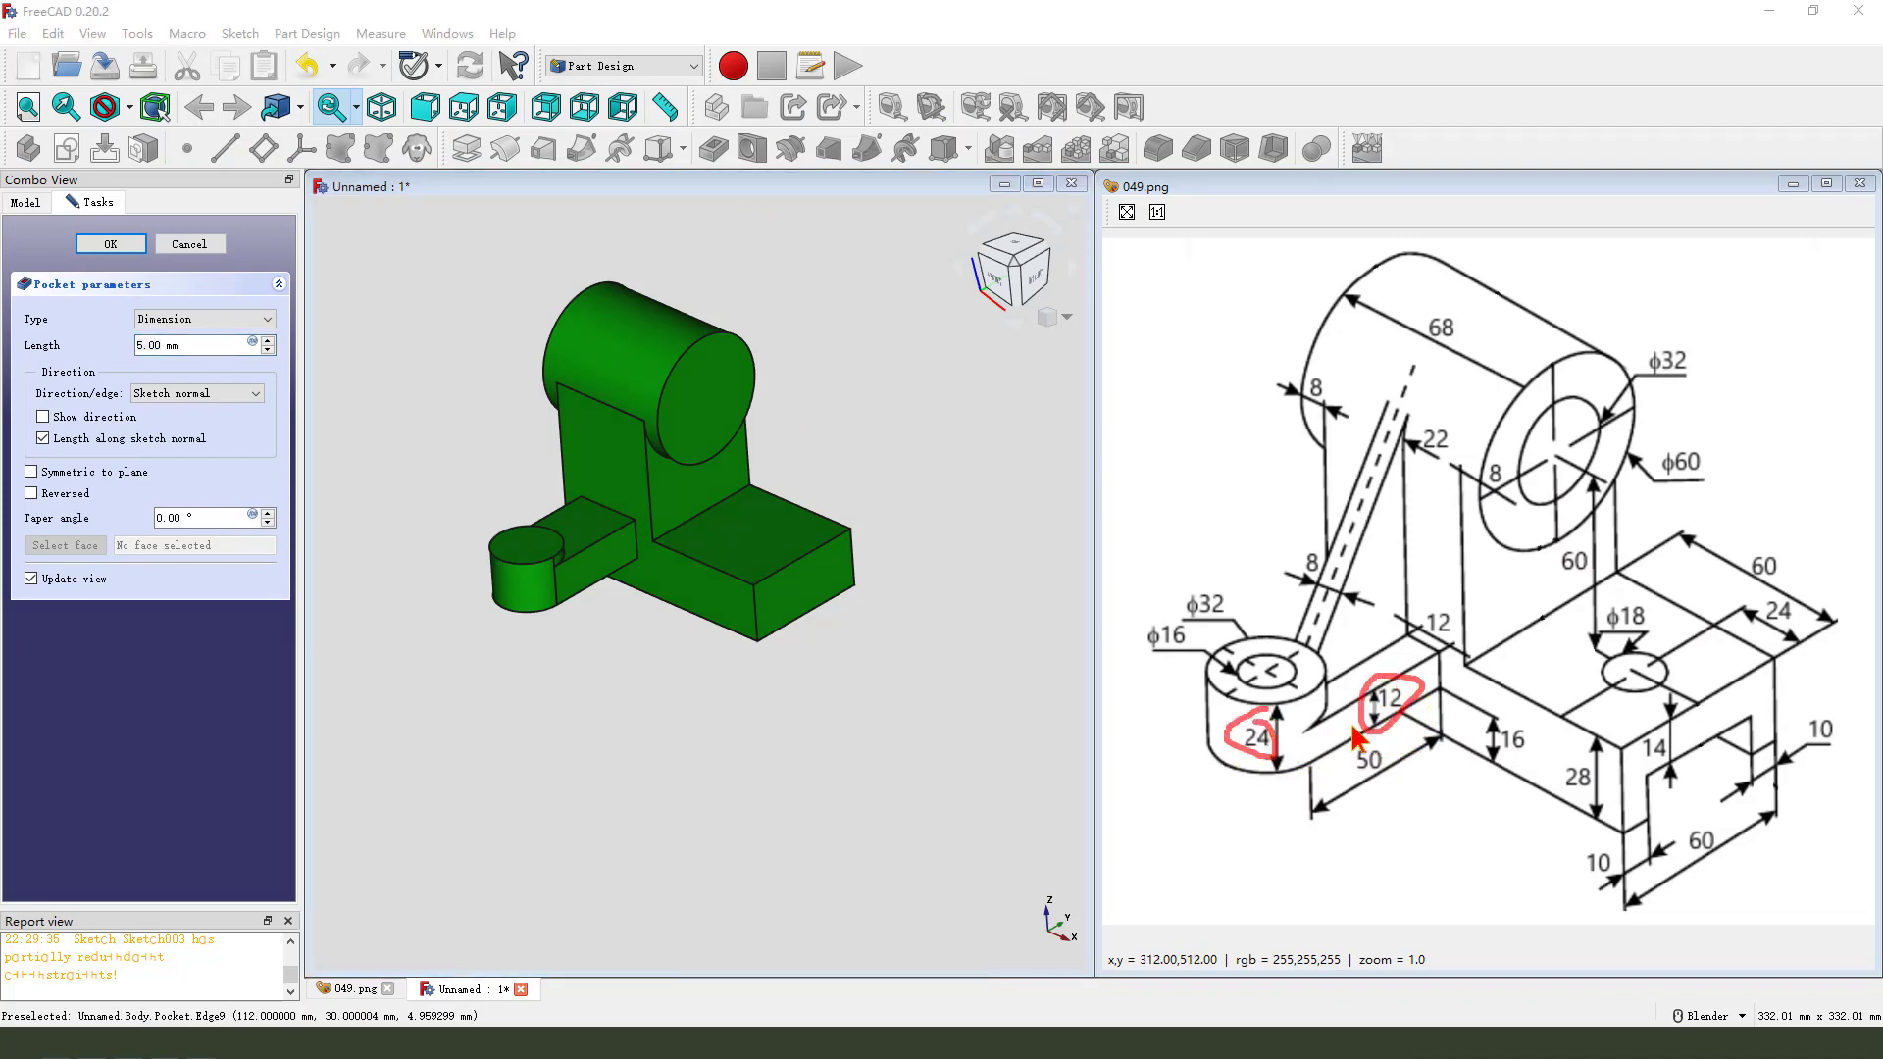
{"action": "left_click_drag", "start_coordinate": [1303, 737], "coordinate": [1359, 726]}
{"action": "left_click", "coordinate": [165, 338]}
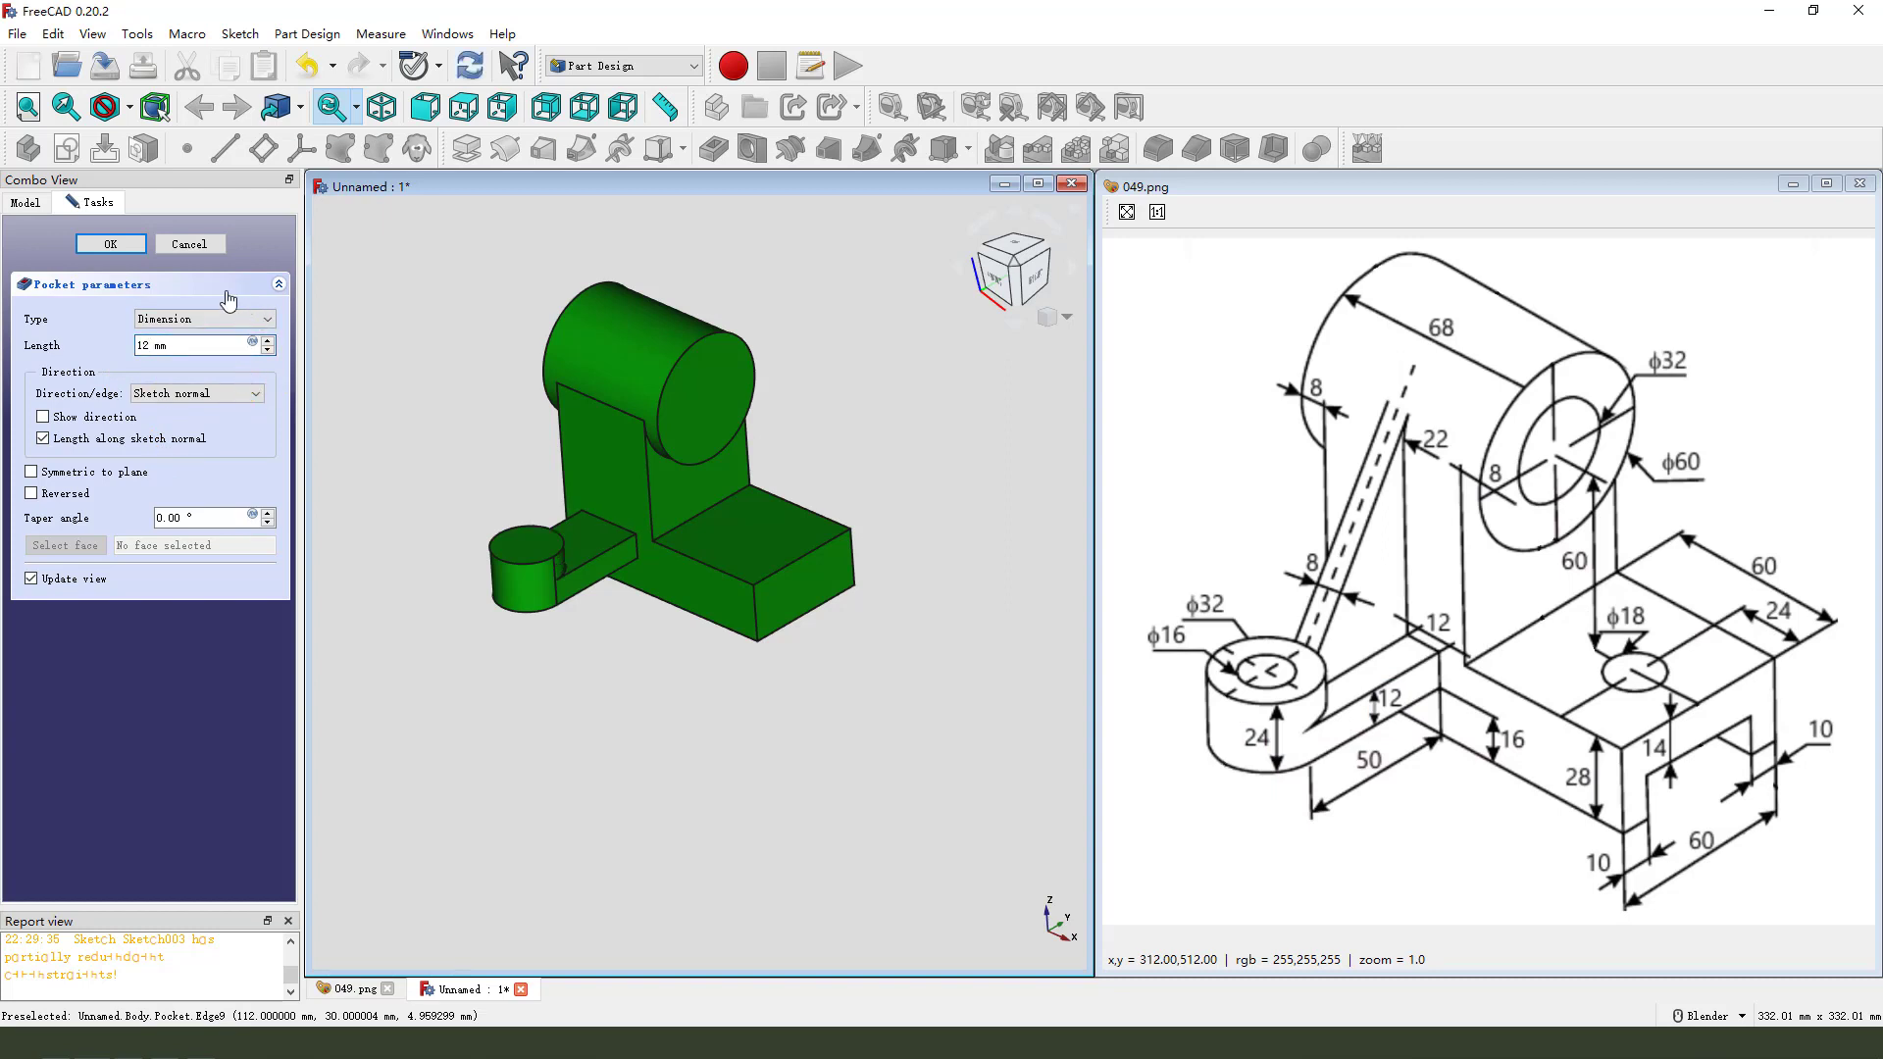
{"action": "left_click", "coordinate": [111, 243]}
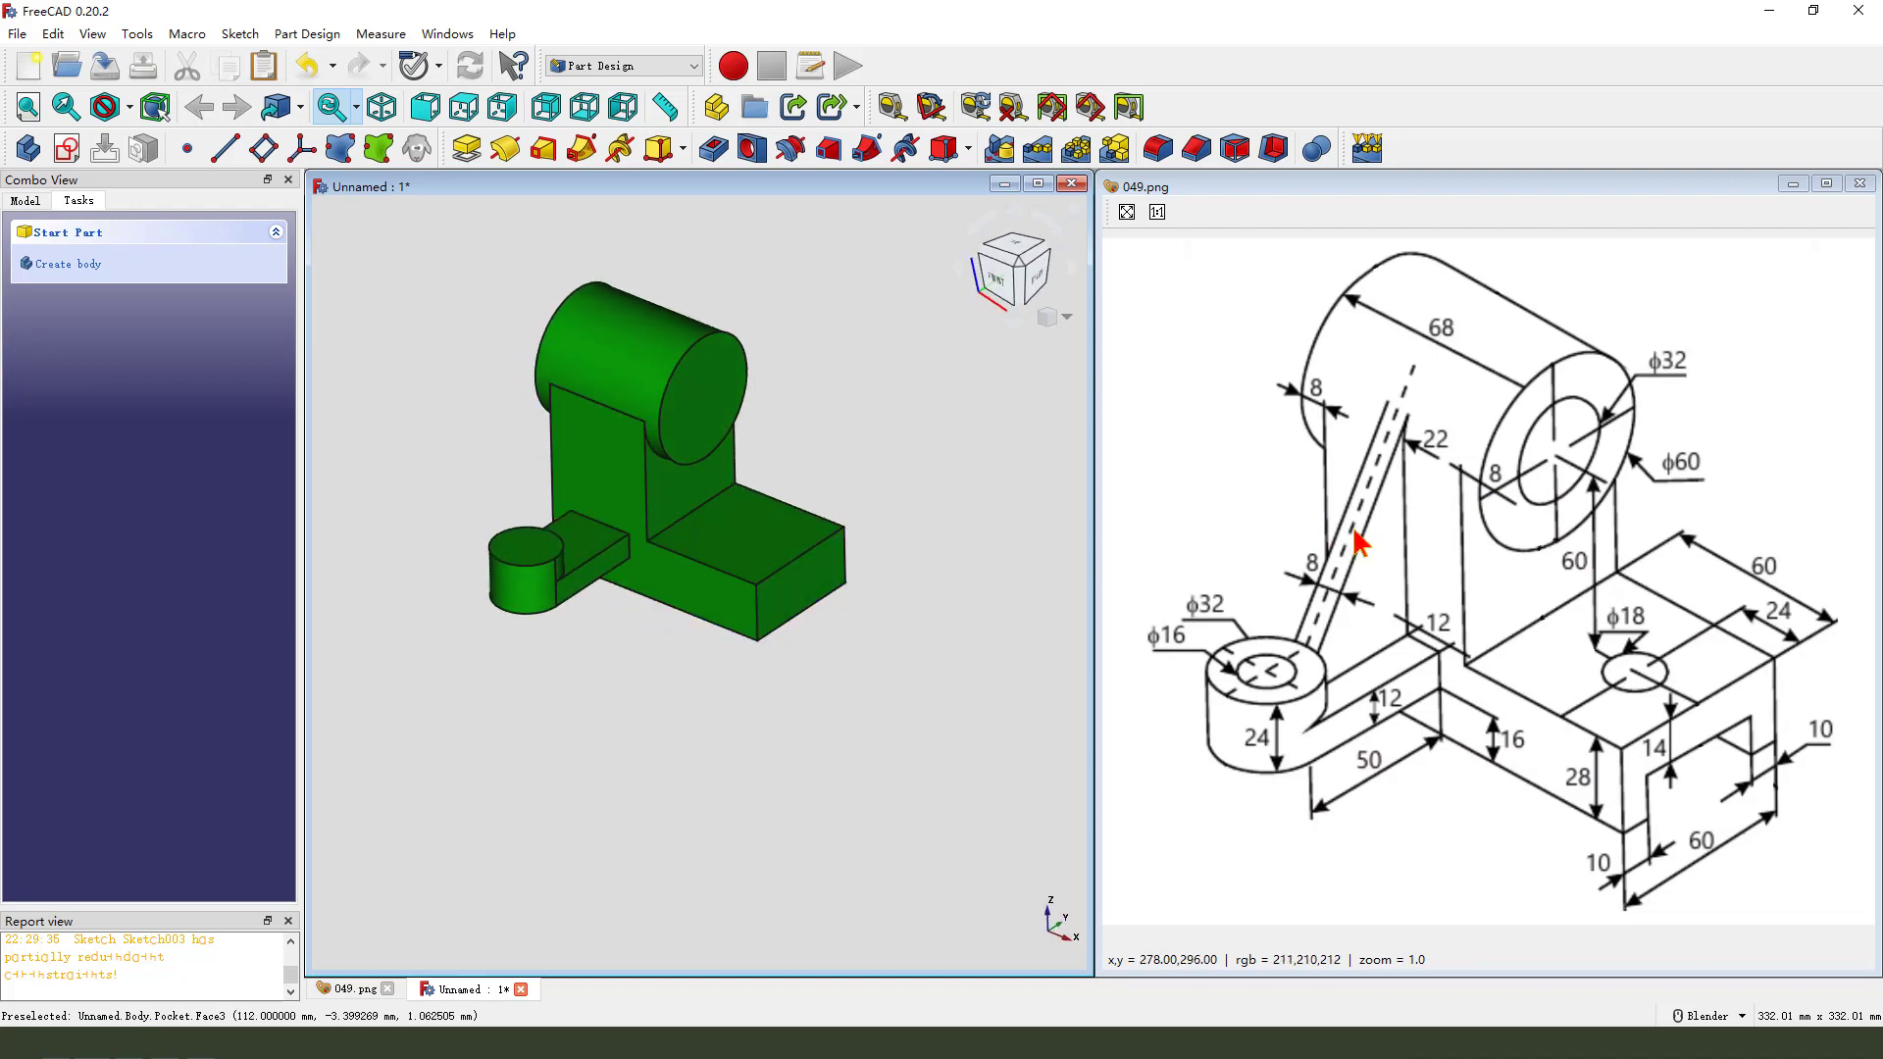
- Examine the slanted rib's outline and its centre line between the boss and cylinder in the reference drawing
{"action": "mouse_move", "coordinate": [1404, 391]}
{"action": "left_mouse_down"}
{"action": "mouse_move", "coordinate": [1328, 441]}
{"action": "mouse_move", "coordinate": [1435, 480]}
{"action": "mouse_move", "coordinate": [1377, 439]}
{"action": "left_mouse_up"}
{"action": "left_click_drag", "start_coordinate": [1211, 467], "coordinate": [1361, 530]}
{"action": "left_click_drag", "start_coordinate": [1349, 502], "coordinate": [1333, 538]}
{"action": "key", "text": "Escape"}
{"action": "scroll", "coordinate": [852, 632], "scroll_direction": "down", "scroll_amount": 1}
{"action": "scroll", "coordinate": [700, 548], "scroll_direction": "up", "scroll_amount": 1}
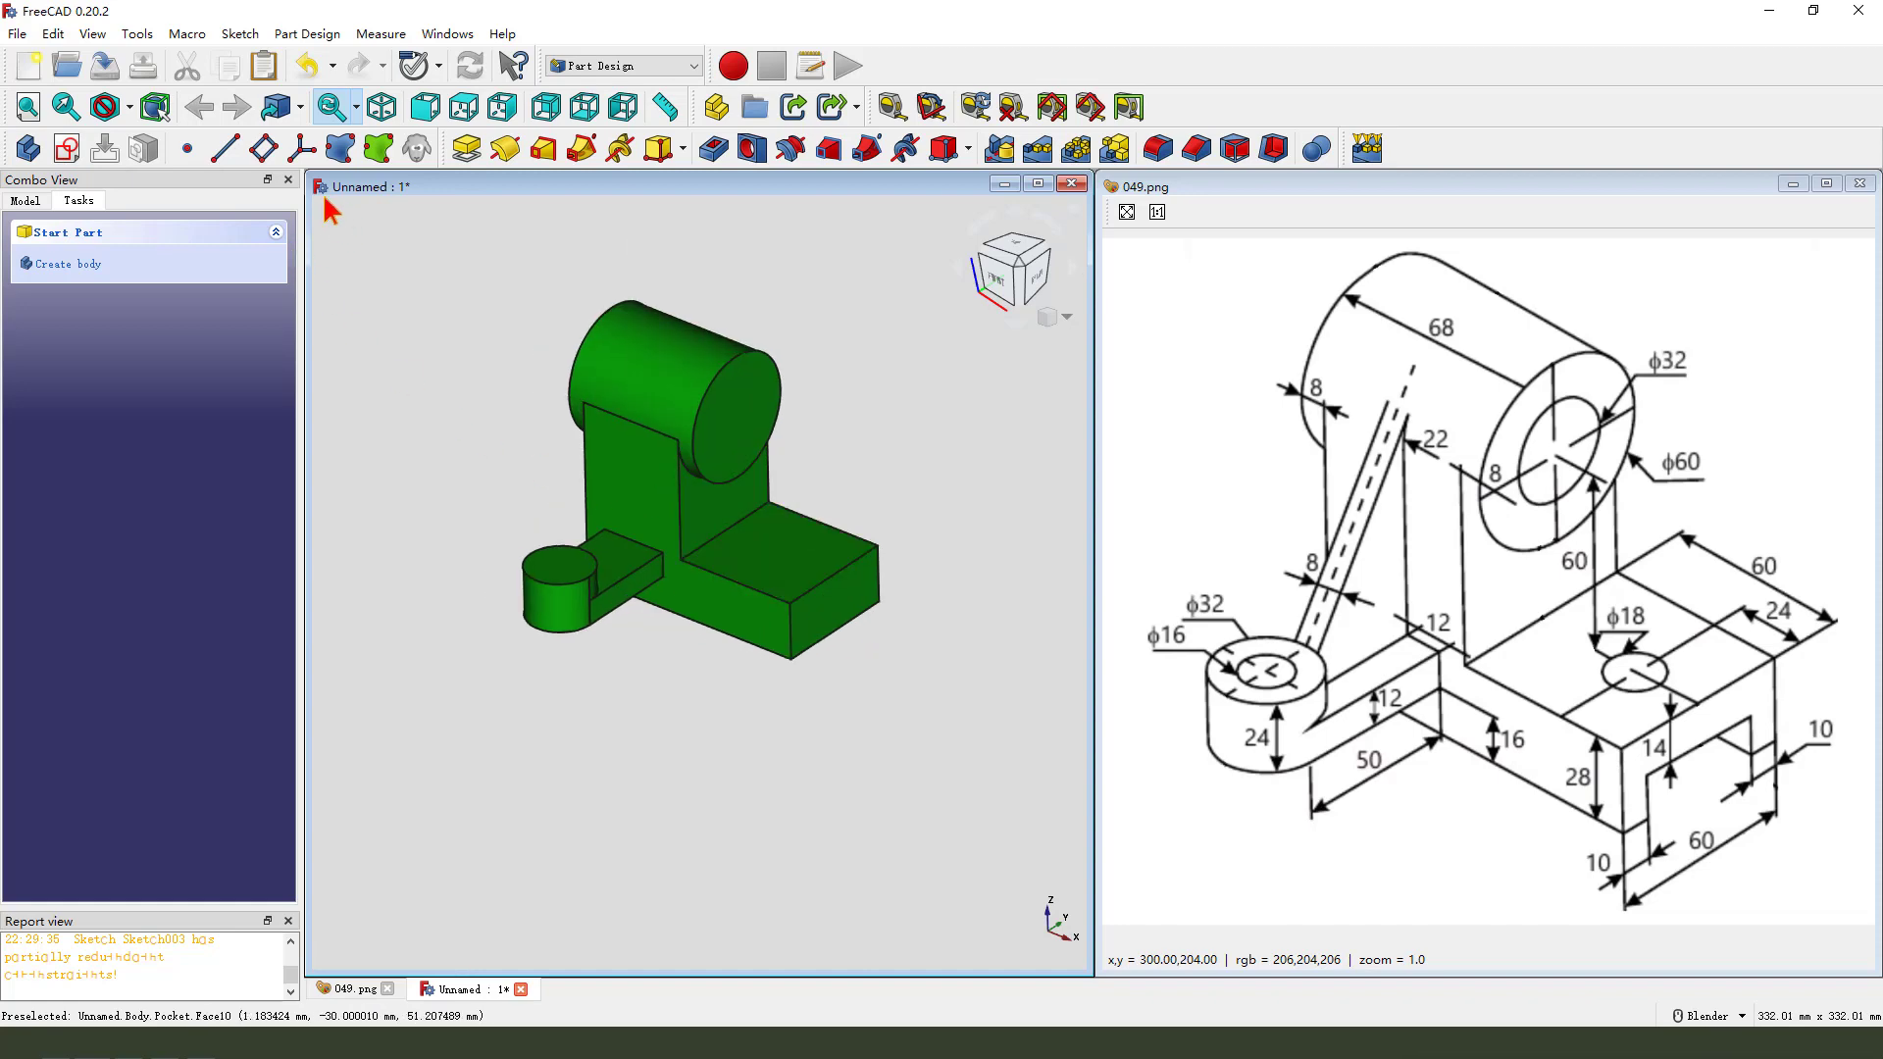
- Create a datum plane attached in Inertia 2-3 mode to the edge where the arm's top face meets the upright
{"action": "left_click", "coordinate": [263, 149]}
{"action": "scroll", "coordinate": [521, 530], "scroll_direction": "up", "scroll_amount": 3}
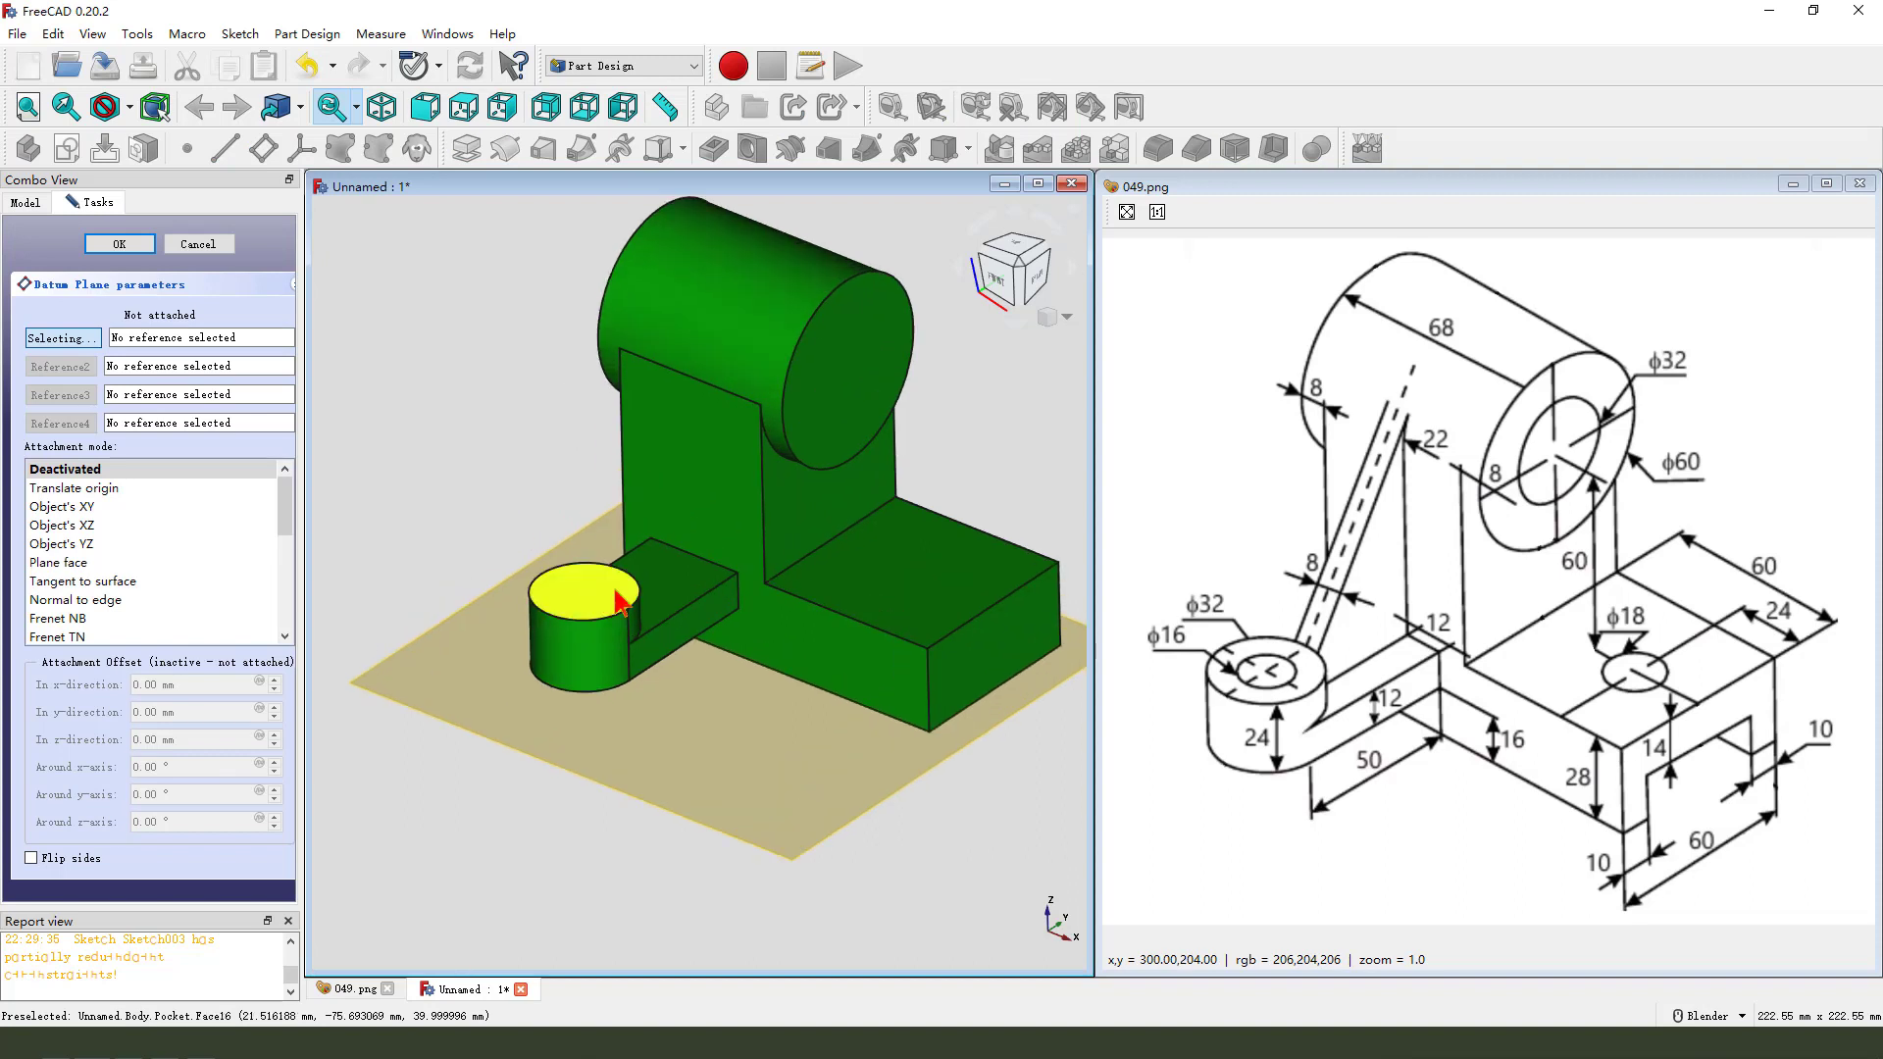
{"action": "left_click", "coordinate": [690, 556]}
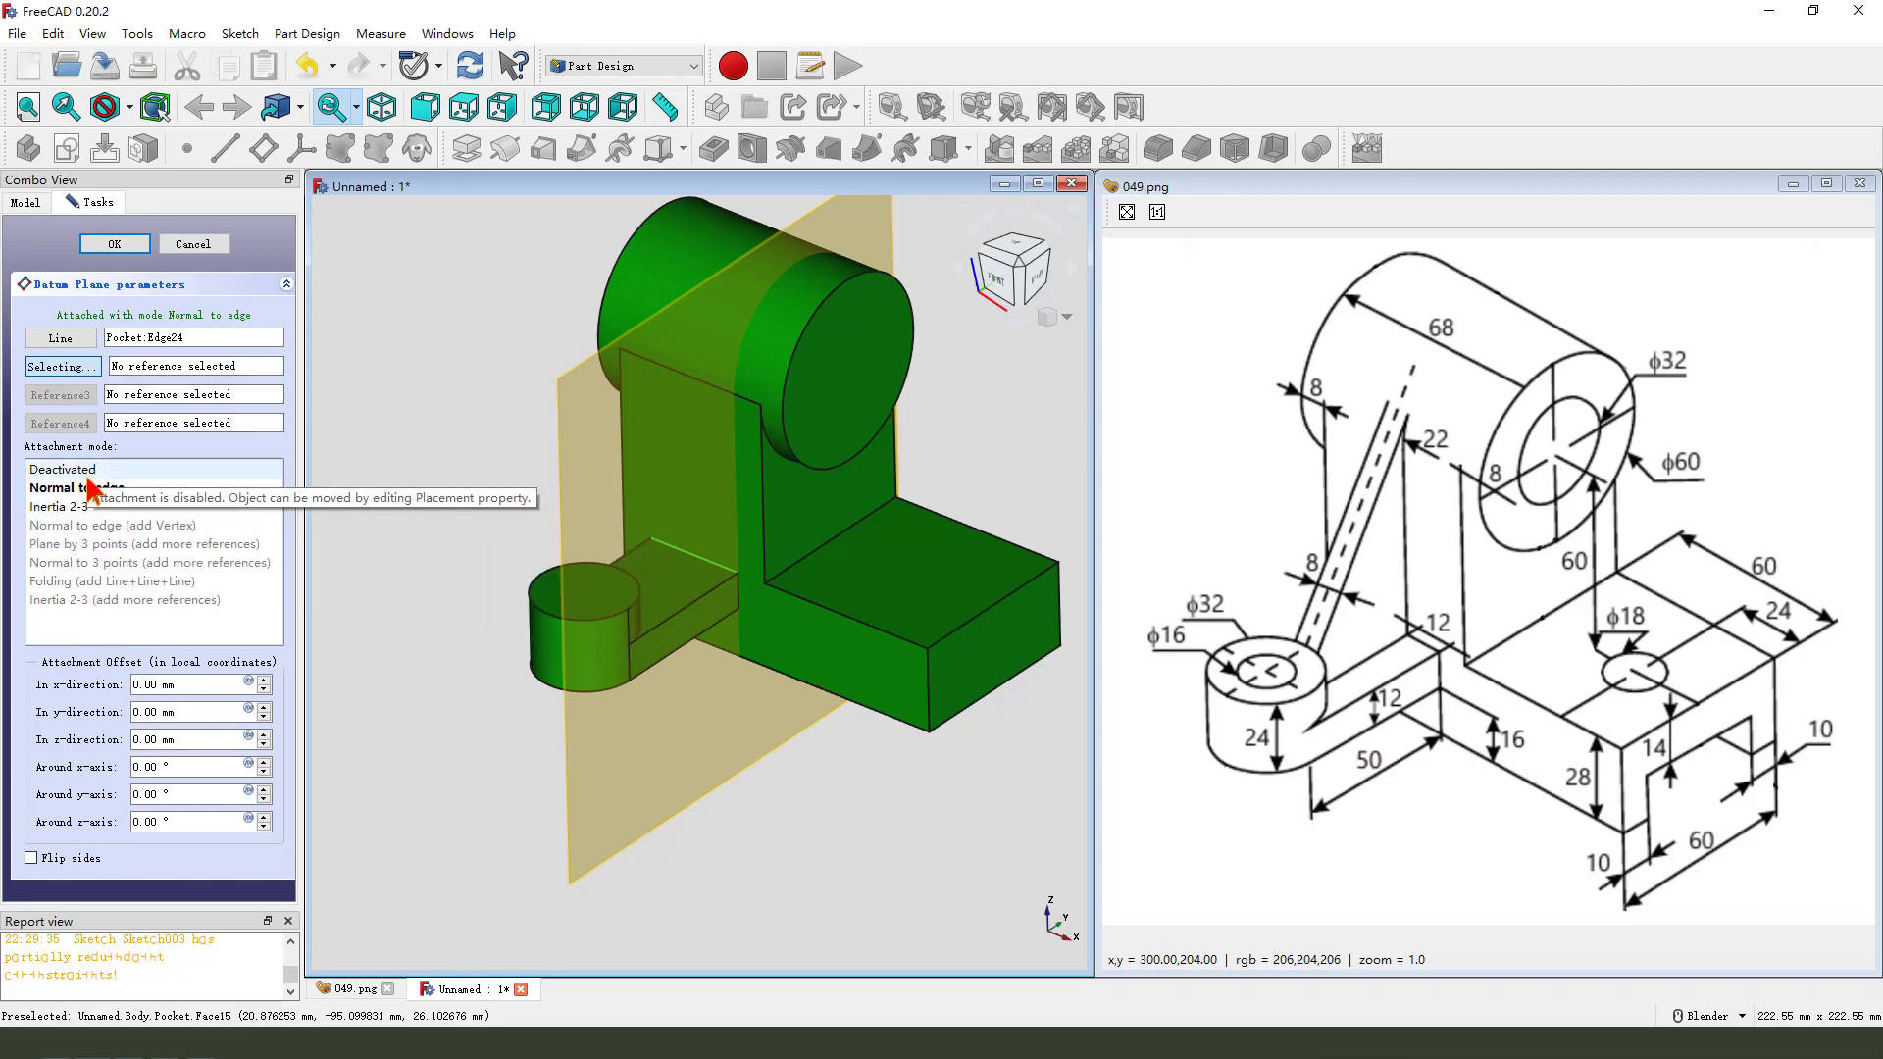
{"action": "left_click", "coordinate": [101, 508]}
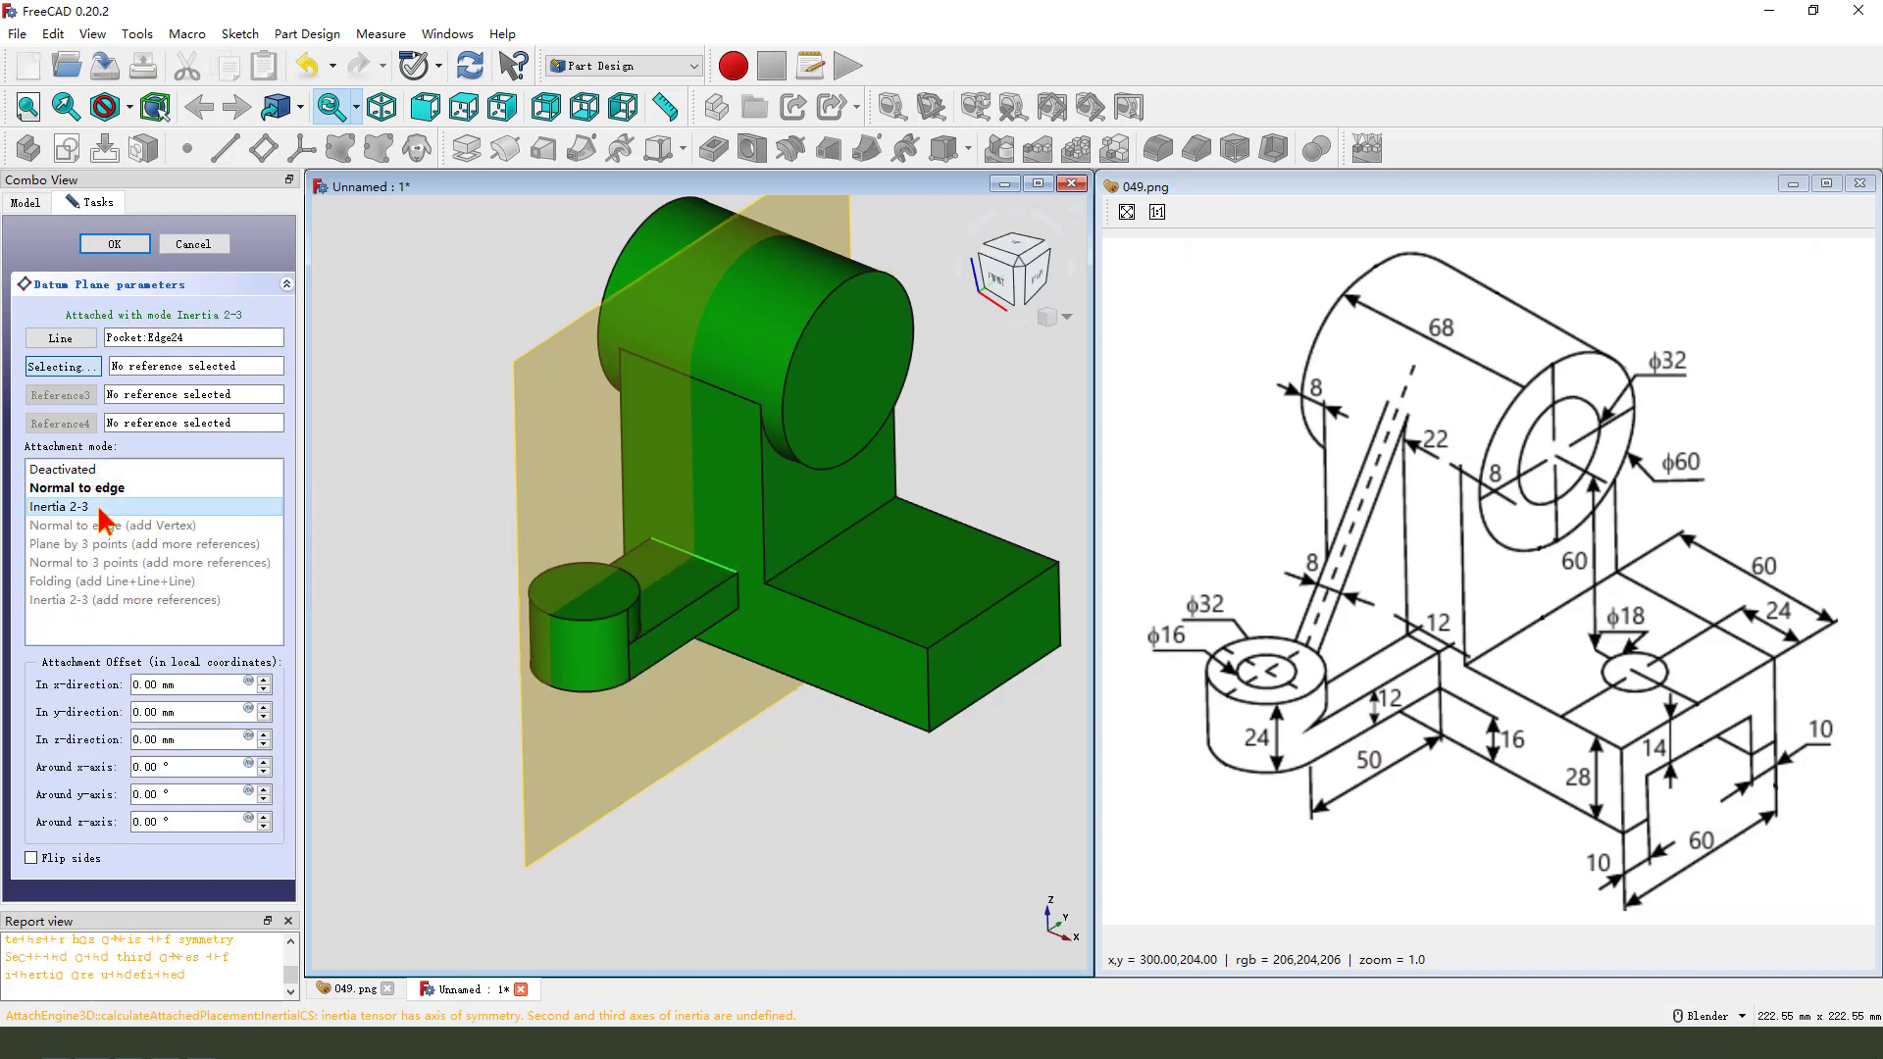
{"action": "mouse_move", "coordinate": [590, 647]}
{"action": "middle_mouse_down"}
{"action": "mouse_move", "coordinate": [560, 644]}
{"action": "mouse_move", "coordinate": [579, 649]}
{"action": "middle_mouse_up"}
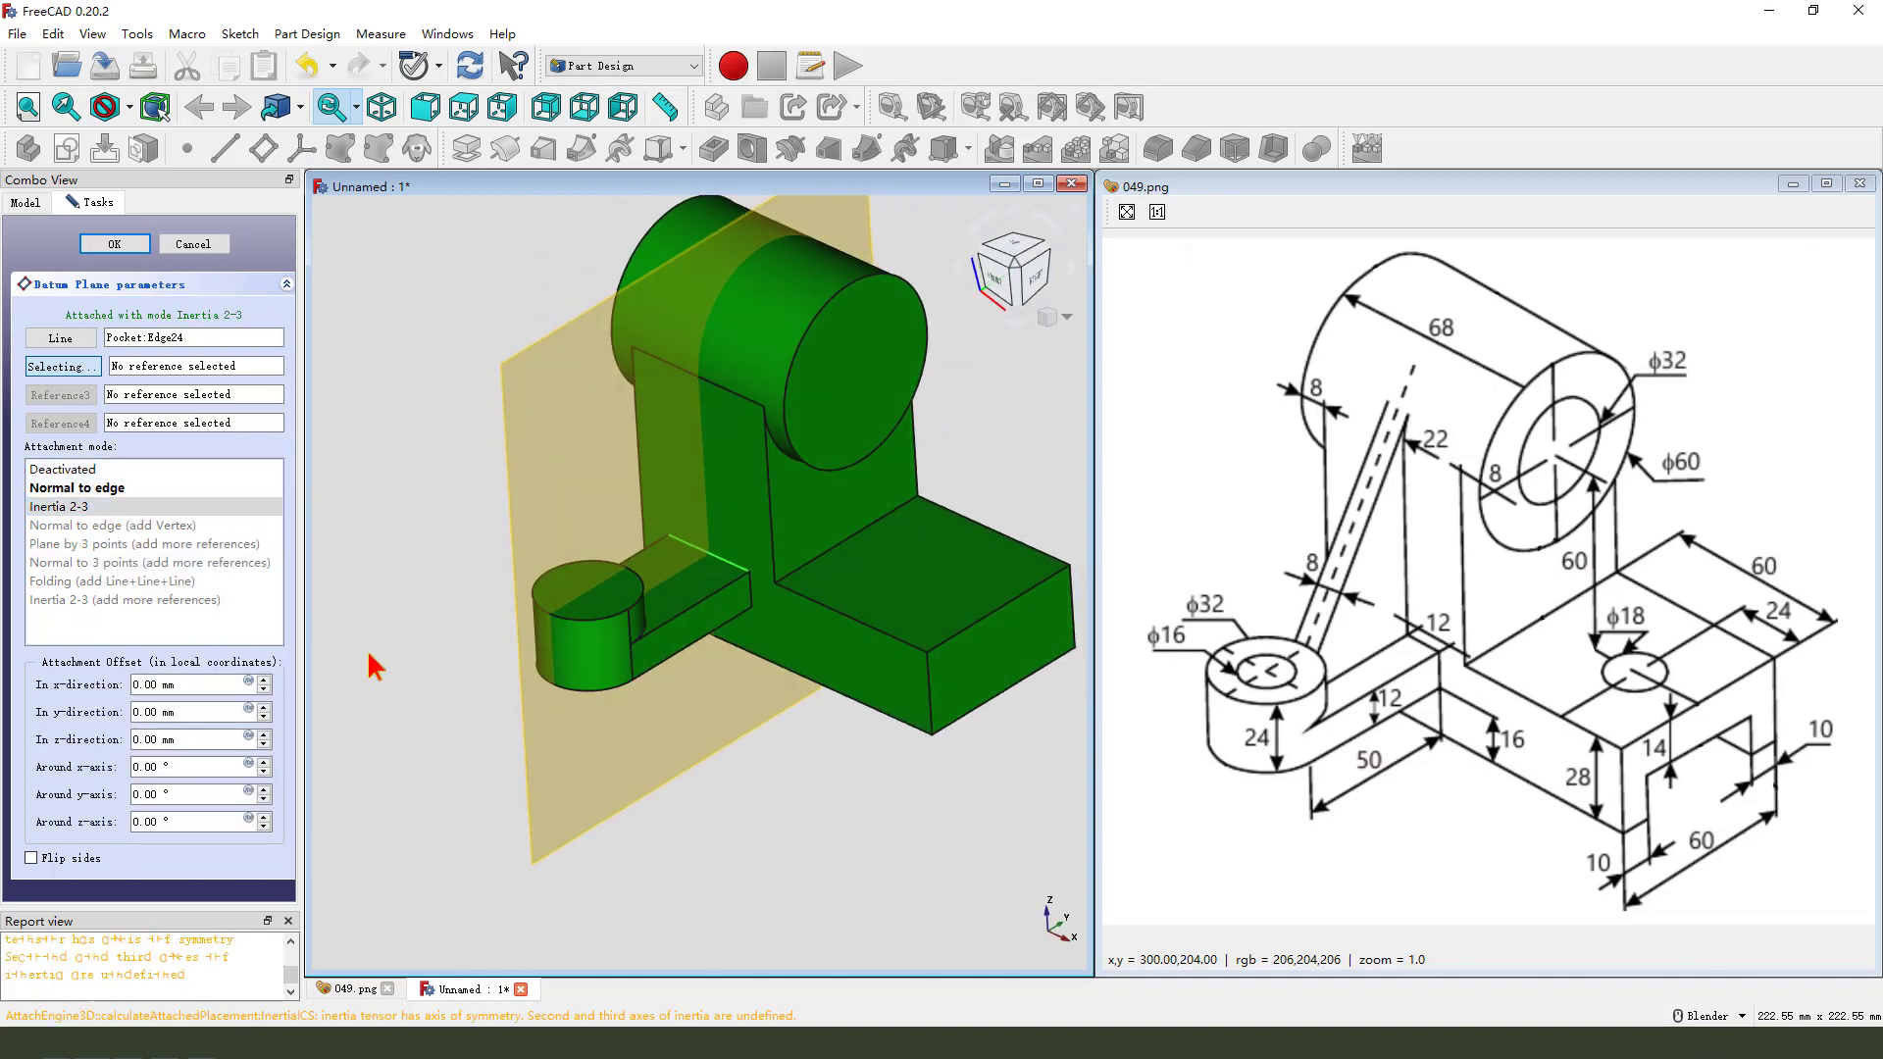
{"action": "mouse_move", "coordinate": [71, 497]}
{"action": "left_mouse_down"}
{"action": "mouse_move", "coordinate": [66, 527]}
{"action": "mouse_move", "coordinate": [44, 506]}
{"action": "left_mouse_up"}
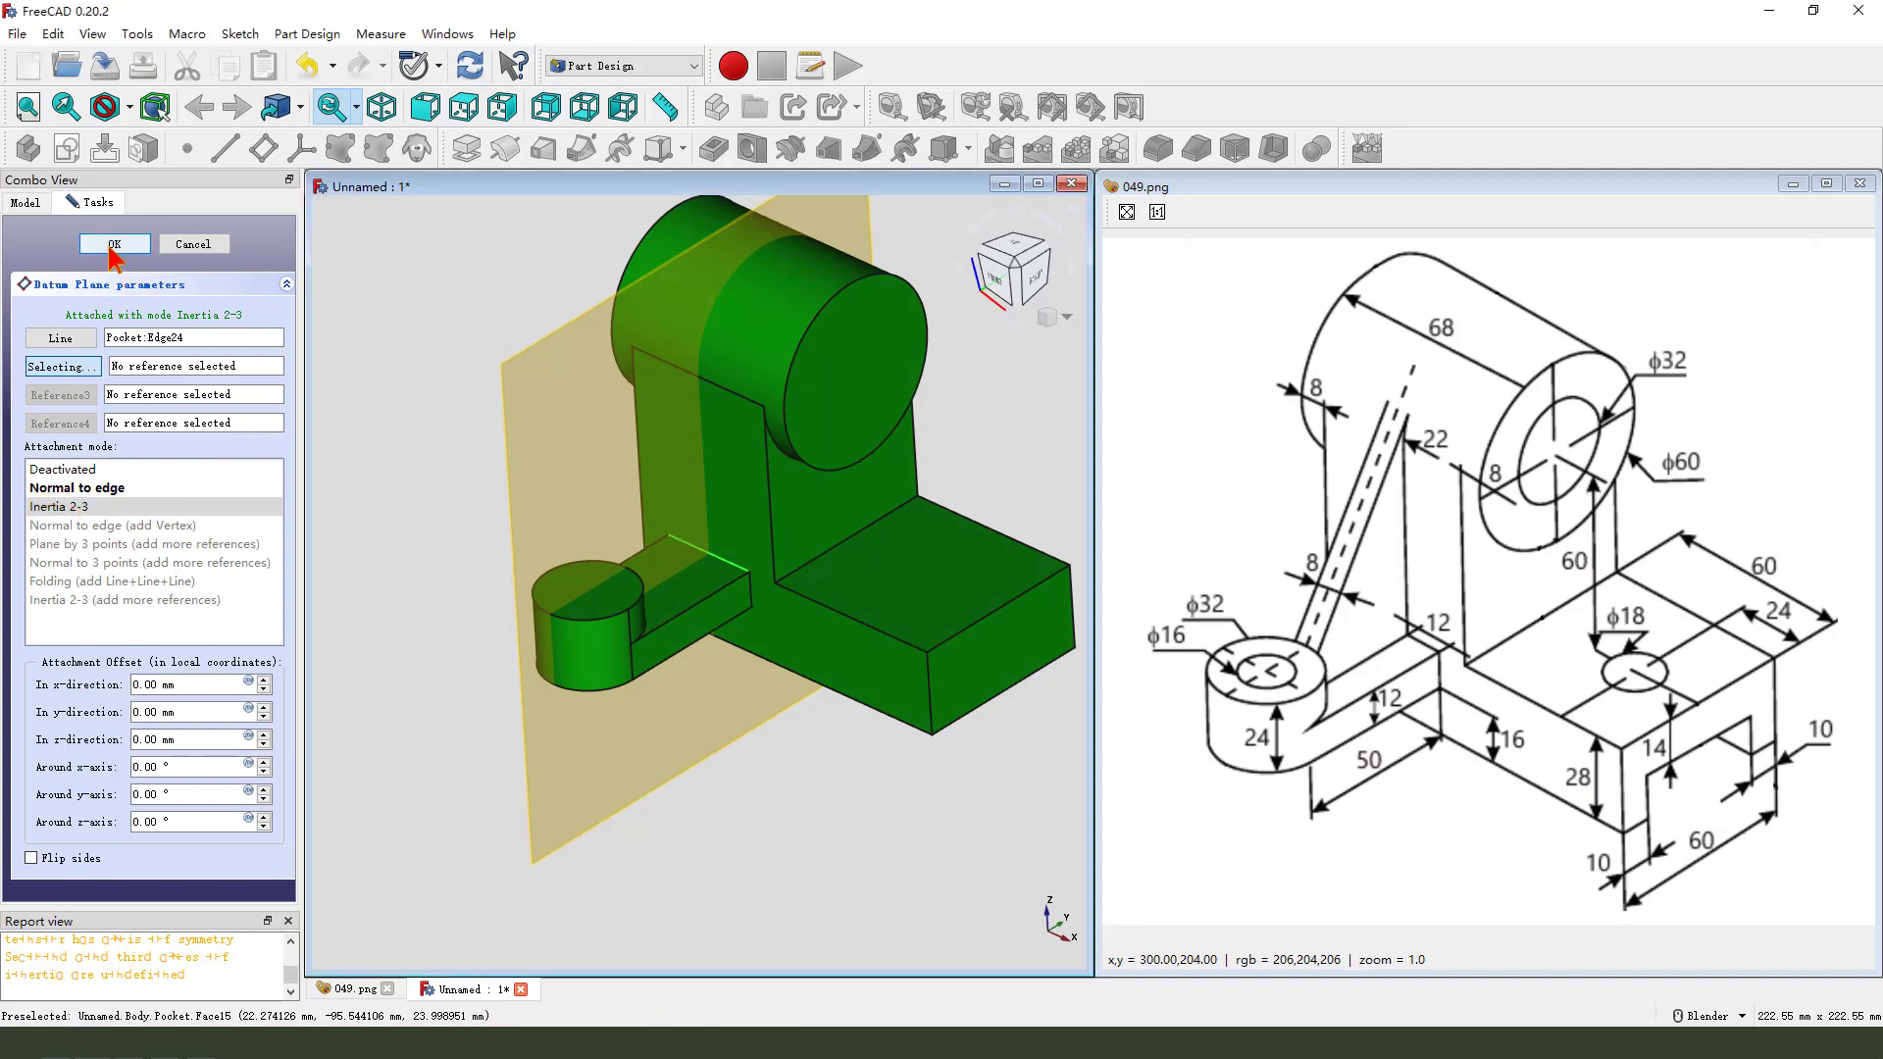
{"action": "left_click", "coordinate": [114, 245]}
- Create a sketch on the datum plane that runs through the middle of the side arm
{"action": "mouse_move", "coordinate": [750, 696]}
{"action": "middle_mouse_down"}
{"action": "mouse_move", "coordinate": [844, 706]}
{"action": "mouse_move", "coordinate": [747, 676]}
{"action": "middle_mouse_up"}
{"action": "left_click", "coordinate": [667, 799]}
{"action": "middle_click_drag", "start_coordinate": [549, 745], "coordinate": [568, 610]}
{"action": "left_click", "coordinate": [505, 486]}
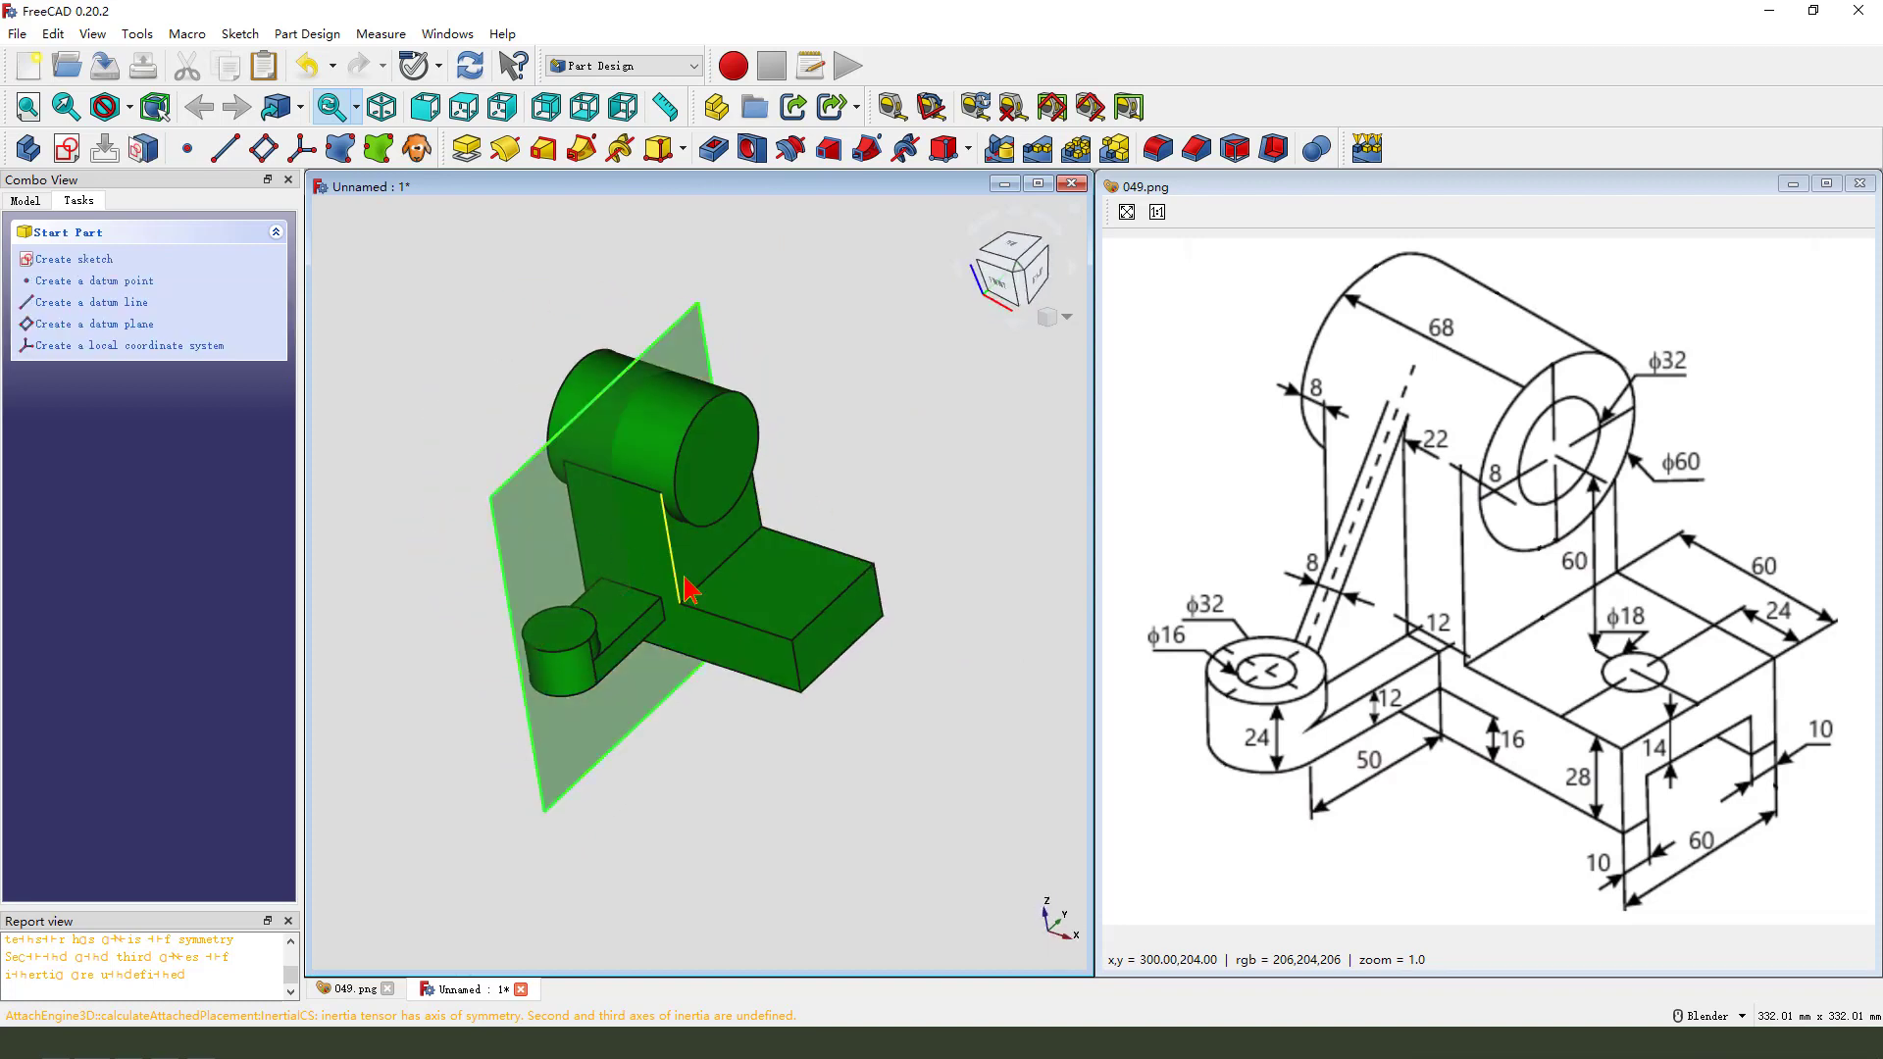
{"action": "left_click", "coordinate": [67, 148]}
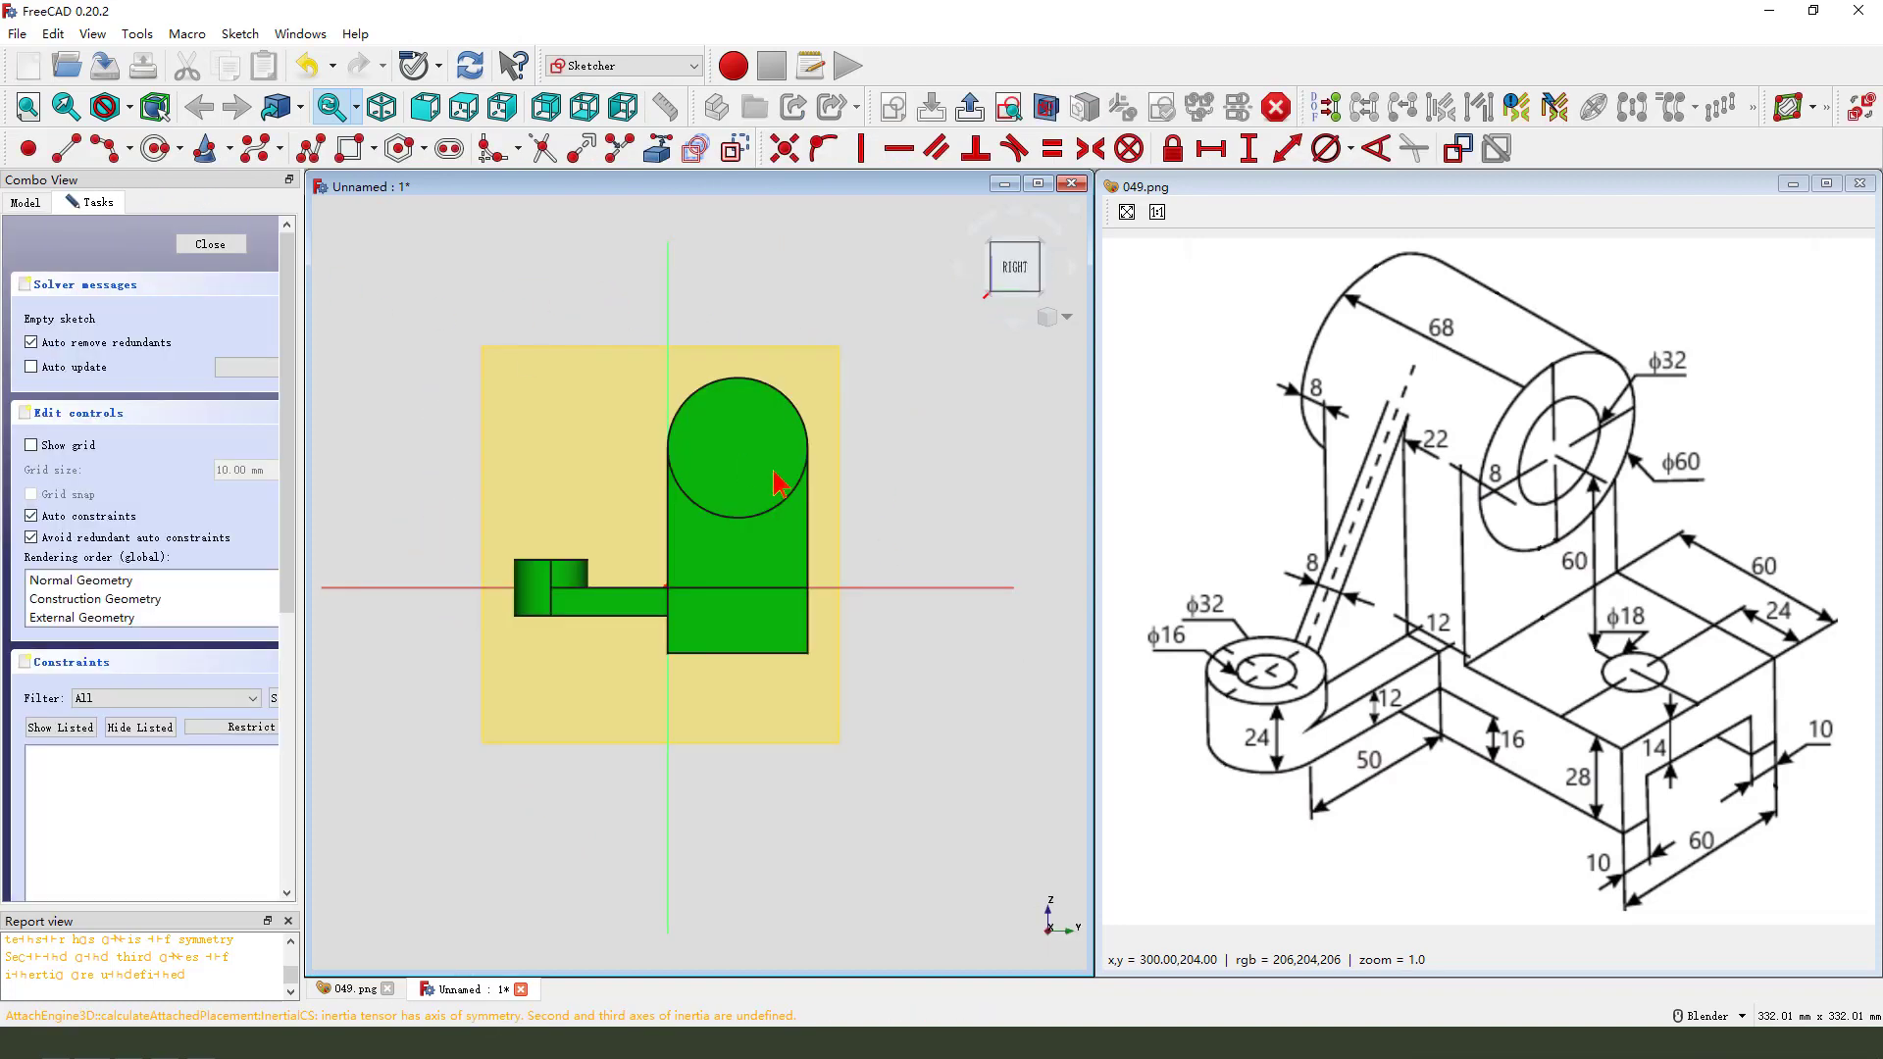
- Link the cylinder's circle, the boss's top edge and the arm's top edge as external geometry, and hide Pocket
{"action": "left_click", "coordinate": [657, 148]}
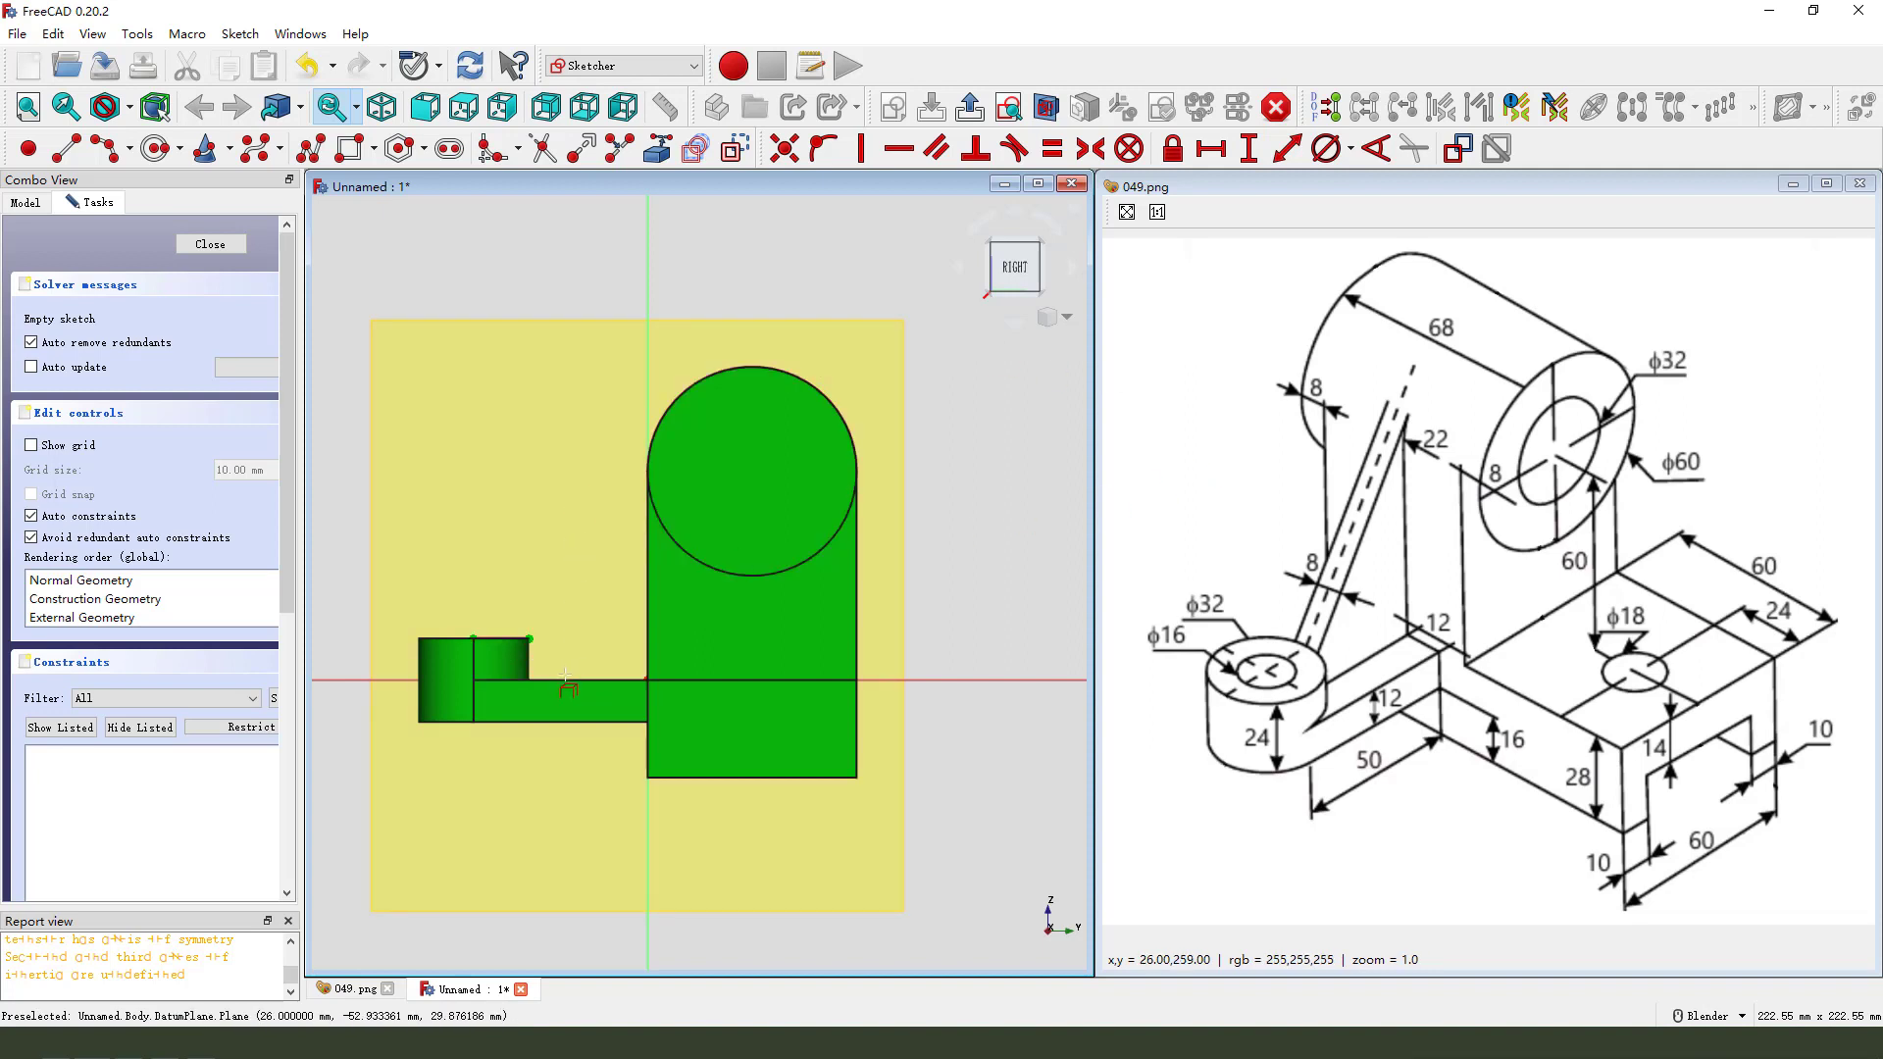
{"action": "left_click", "coordinate": [29, 203]}
{"action": "left_click", "coordinate": [135, 396]}
{"action": "key", "text": "space"}
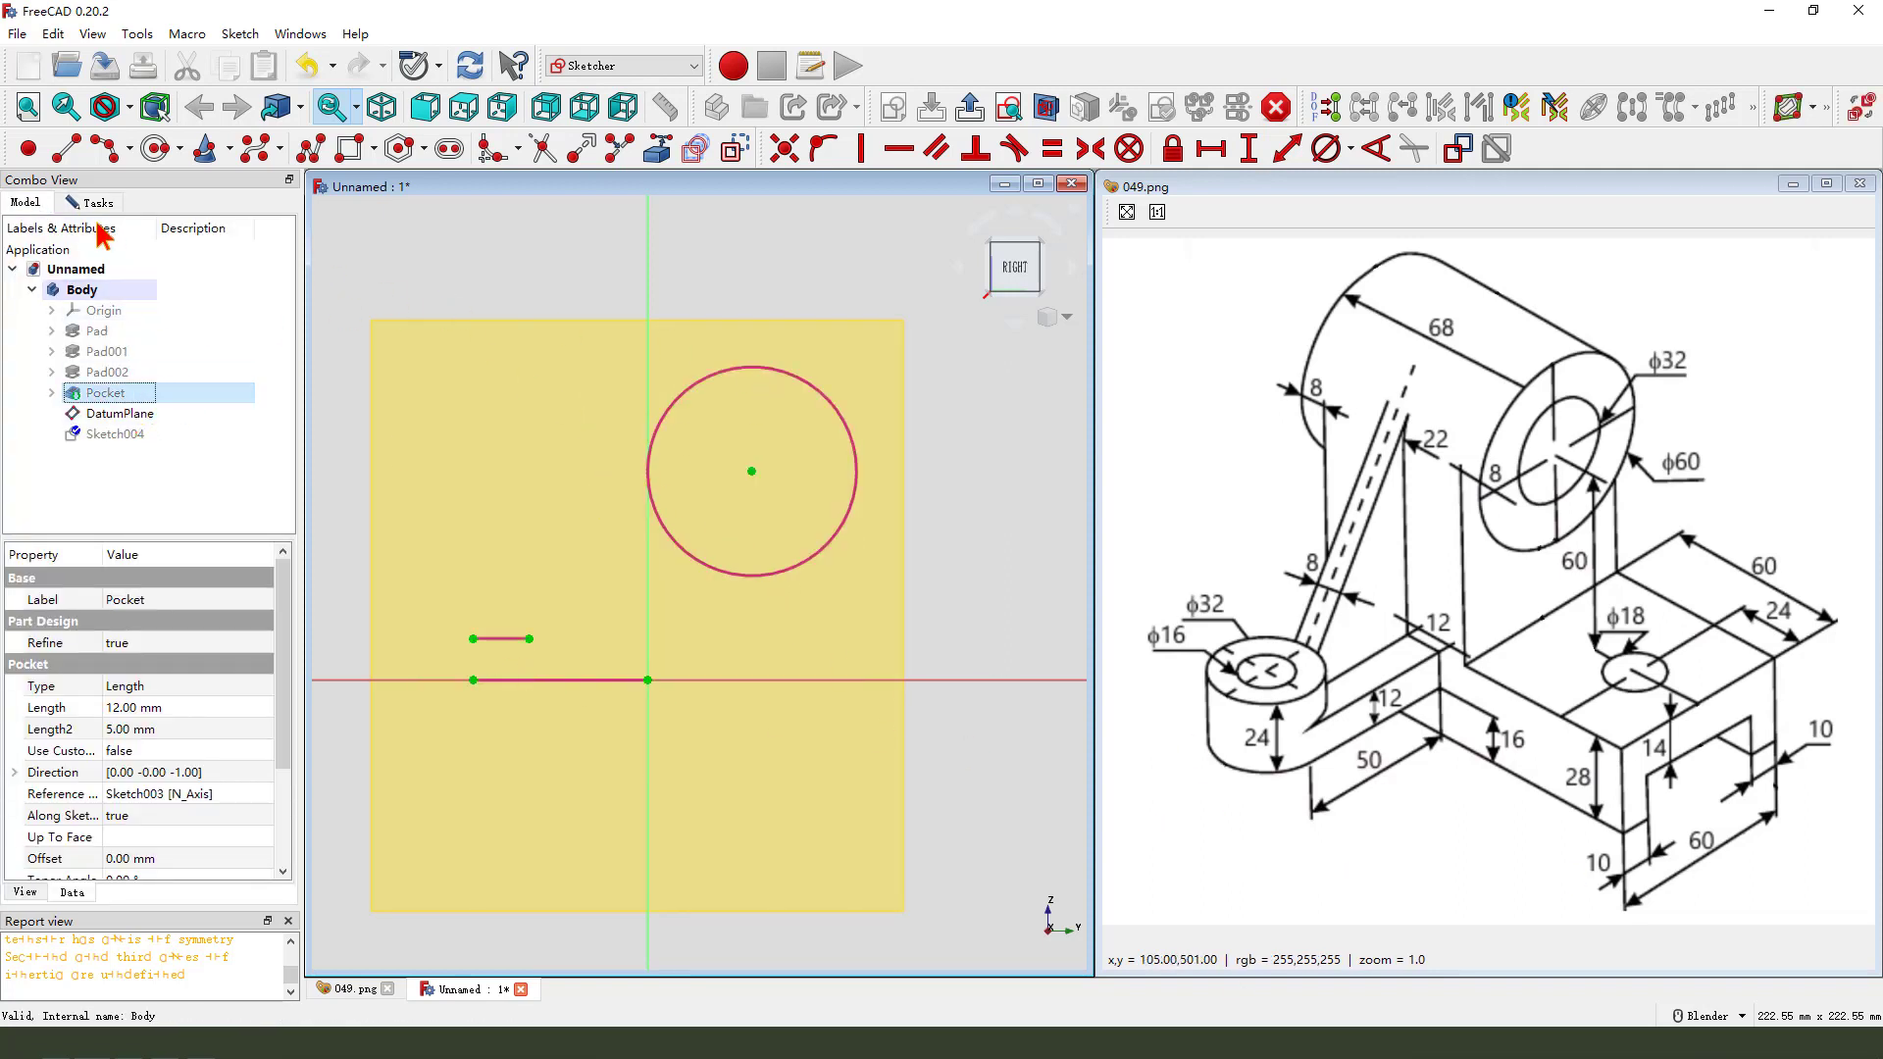
- Draw the rib profile with four lines: from the circle to the boss edge's inner end, down to the arm, along to the upright and back
{"action": "left_click", "coordinate": [65, 148]}
{"action": "left_click", "coordinate": [654, 433]}
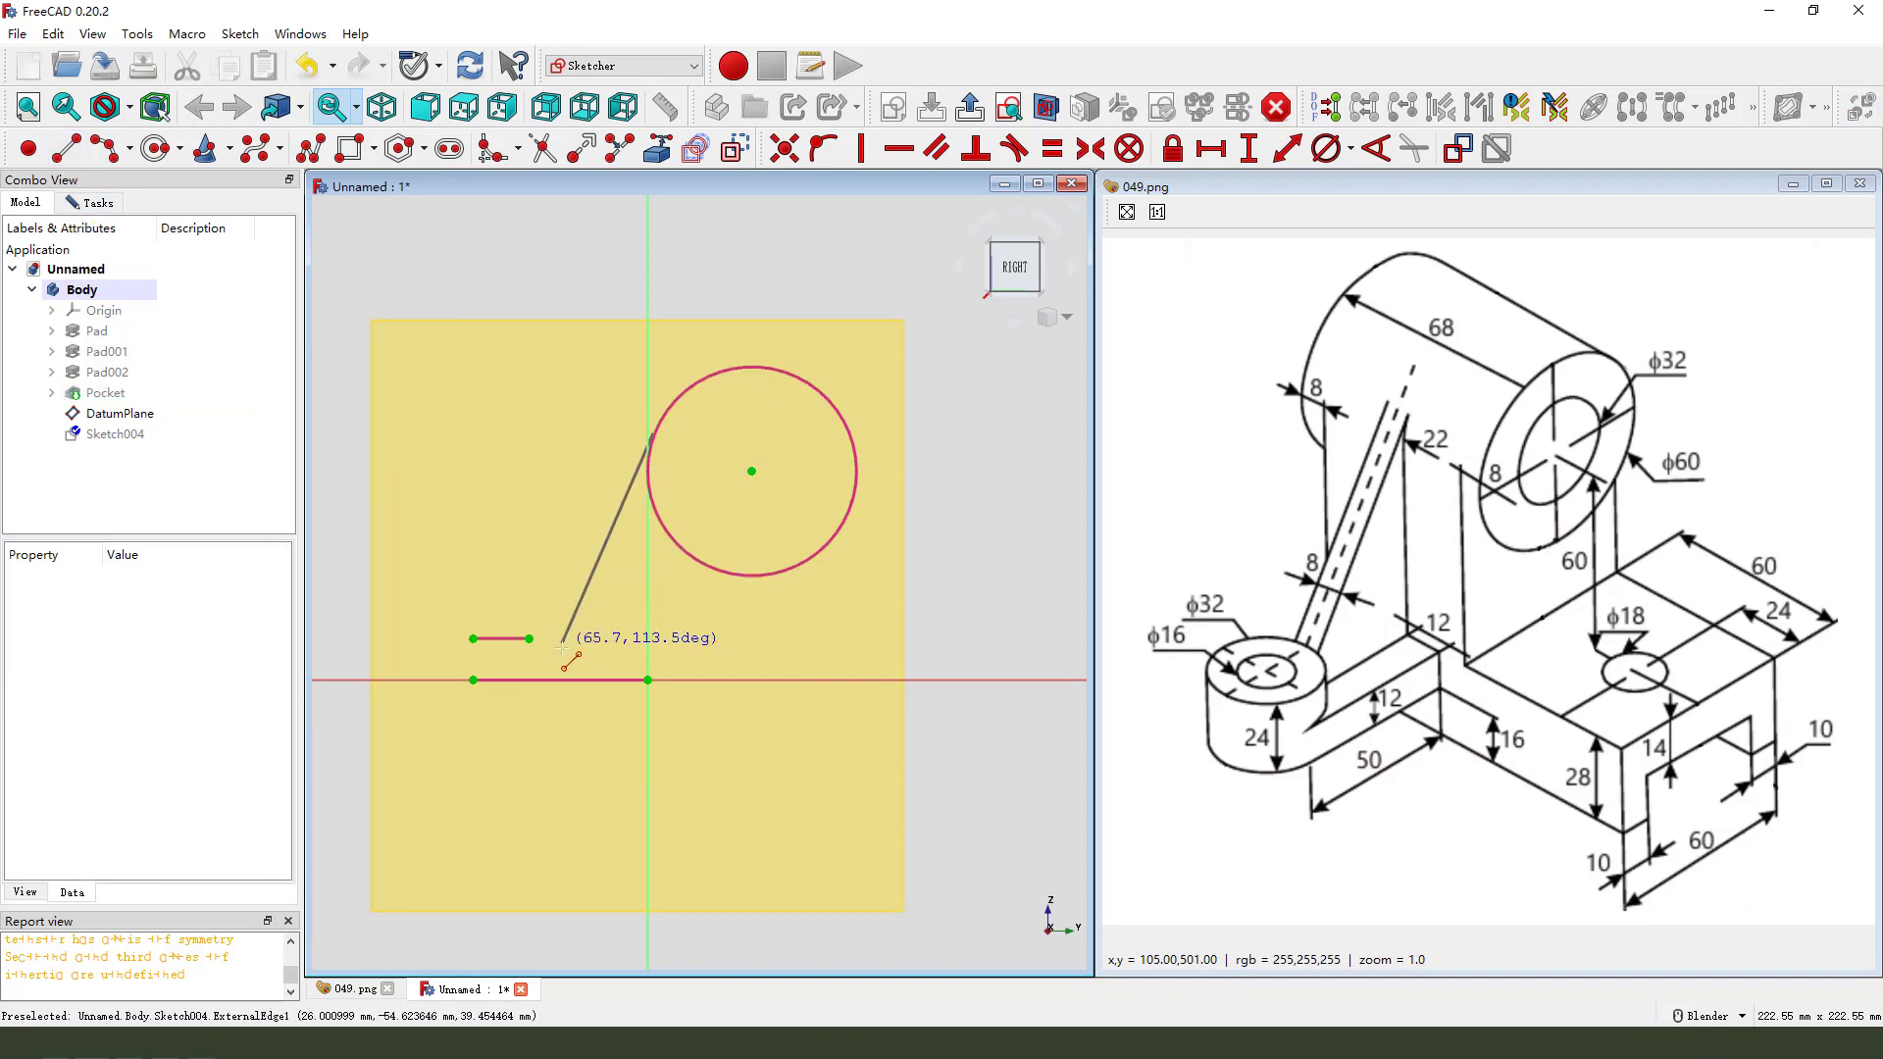
{"action": "left_click", "coordinate": [529, 638]}
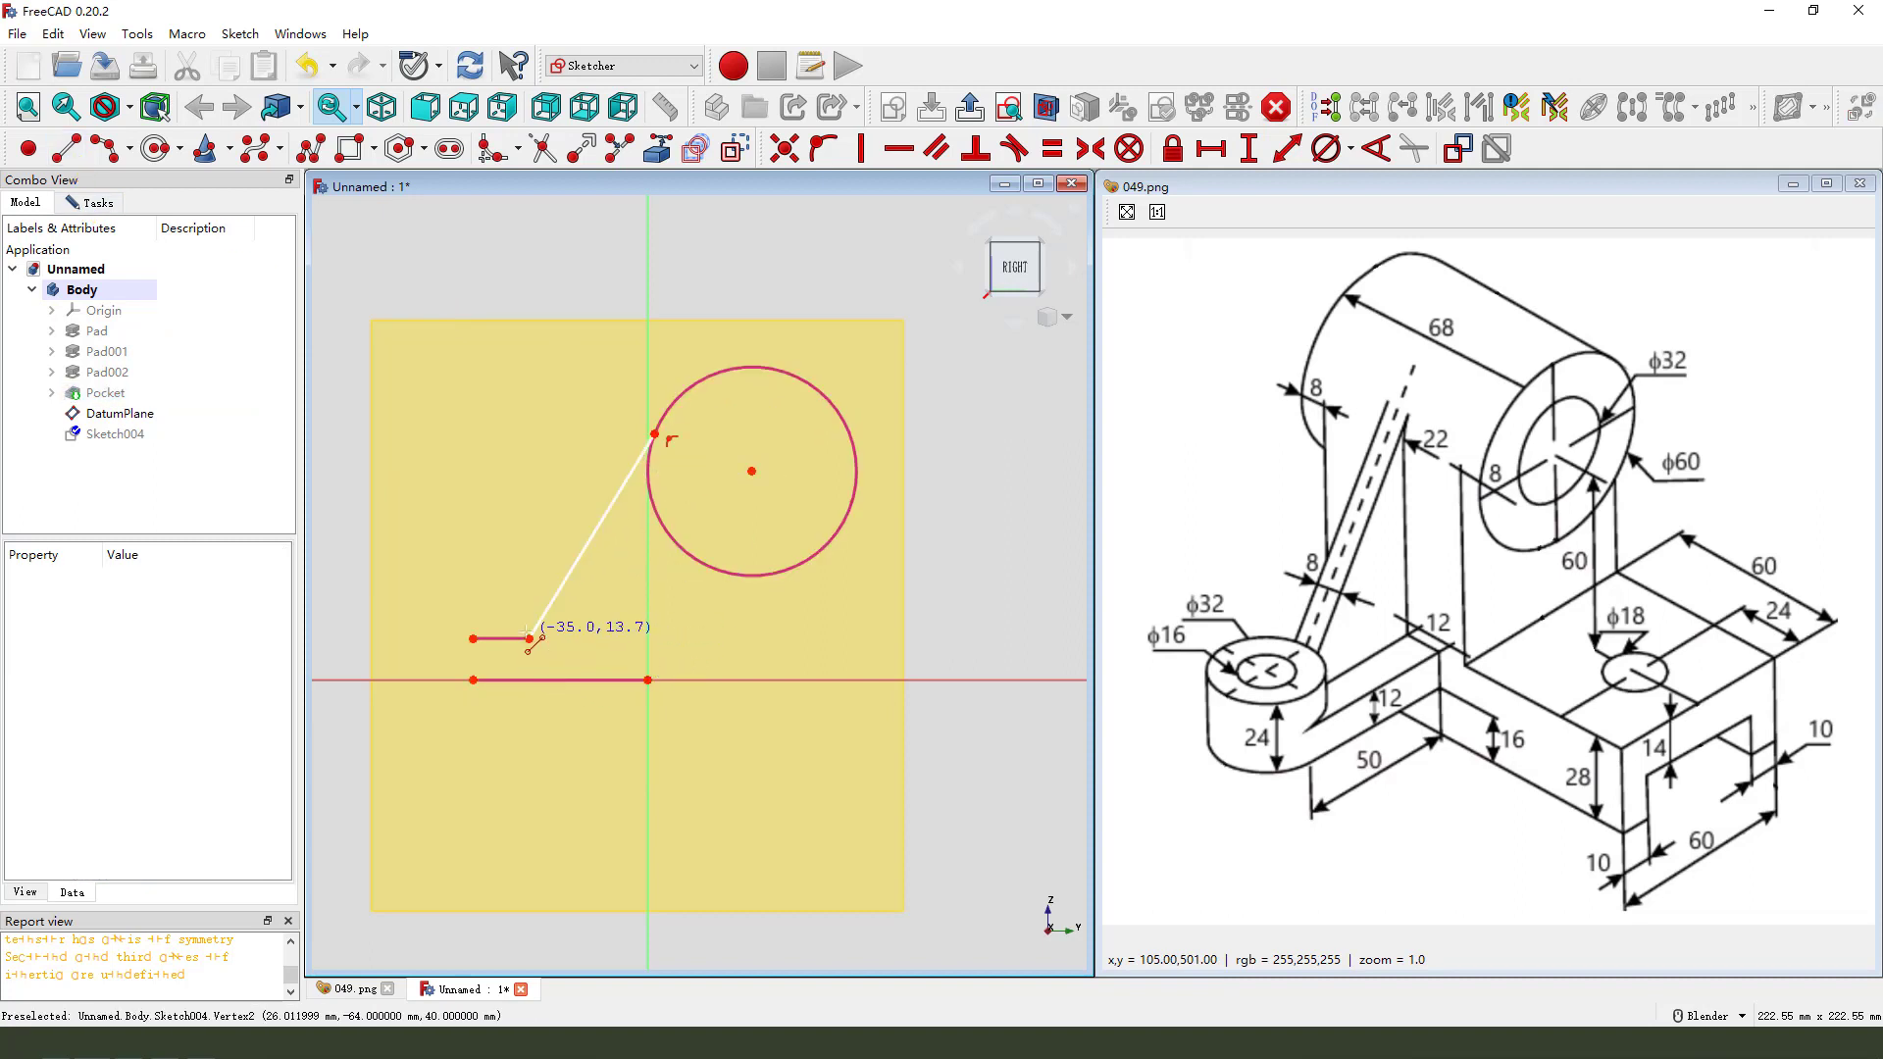
{"action": "left_click", "coordinate": [529, 639]}
{"action": "left_click", "coordinate": [529, 680]}
{"action": "left_click", "coordinate": [530, 680]}
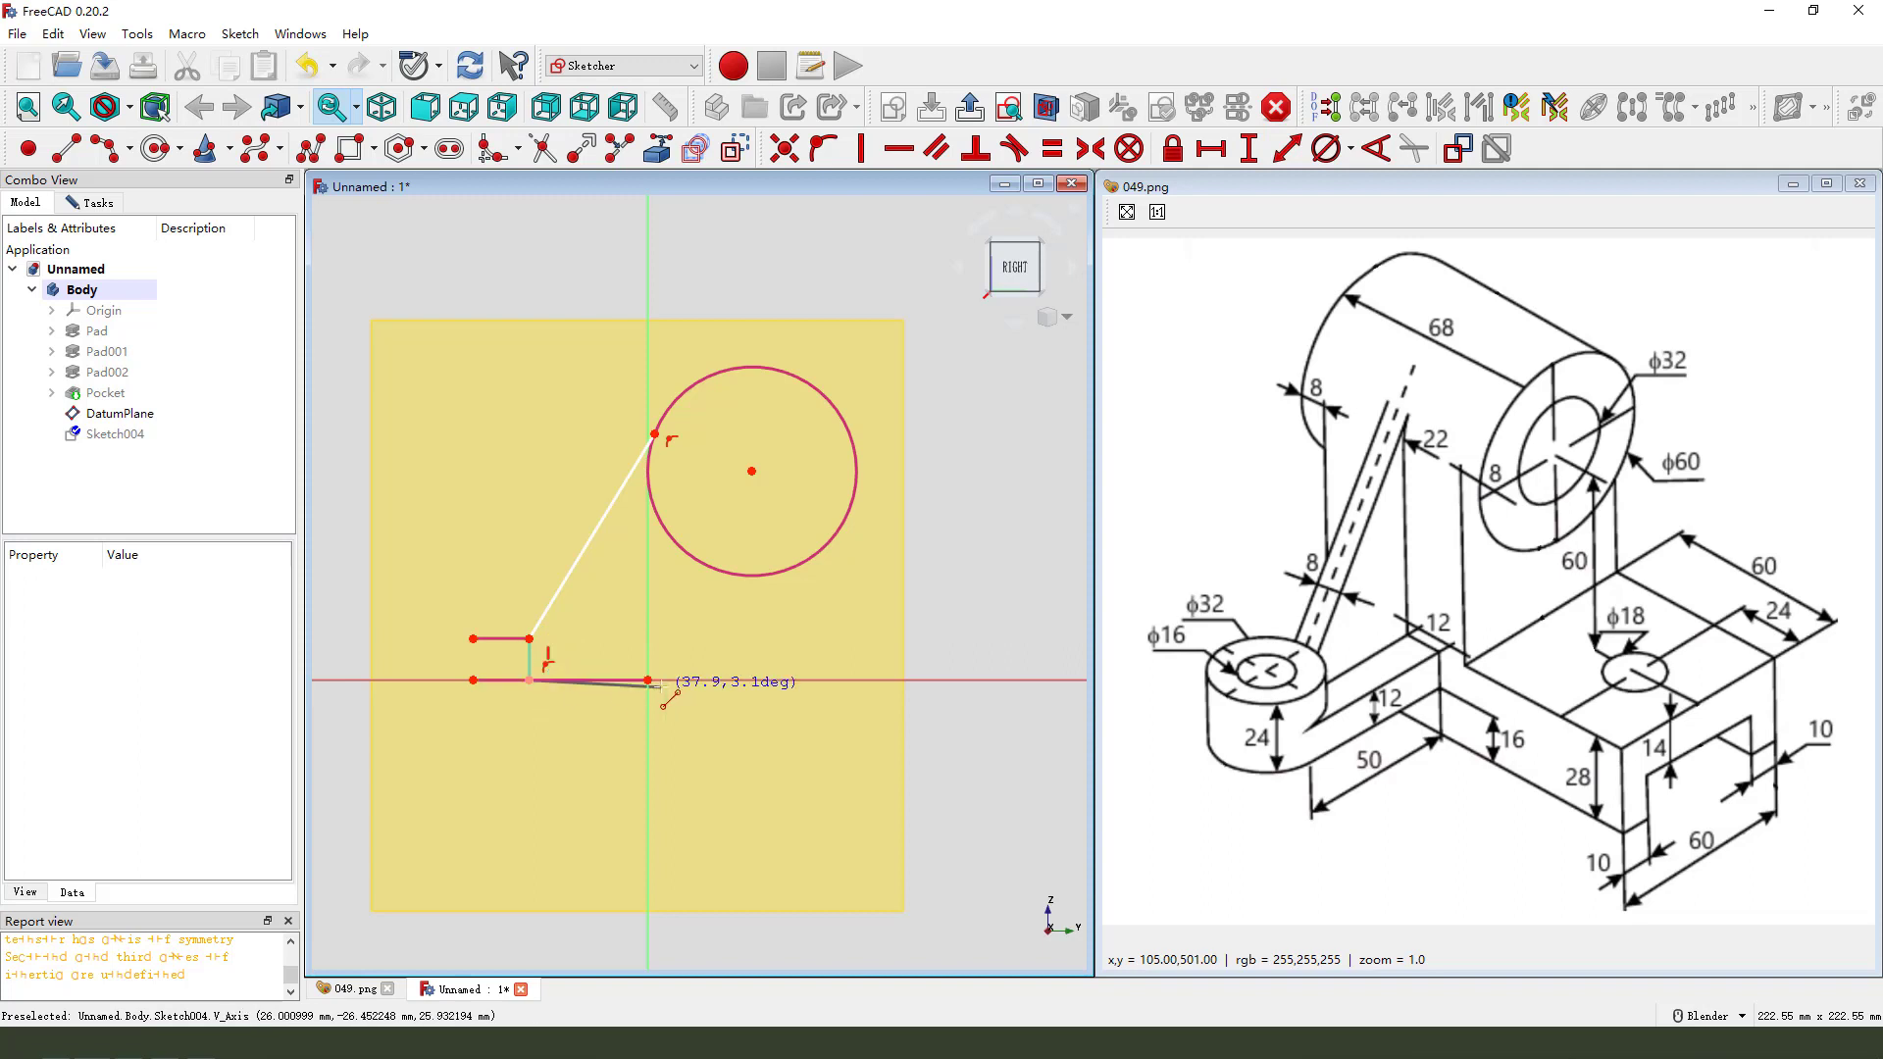
{"action": "left_click", "coordinate": [647, 679]}
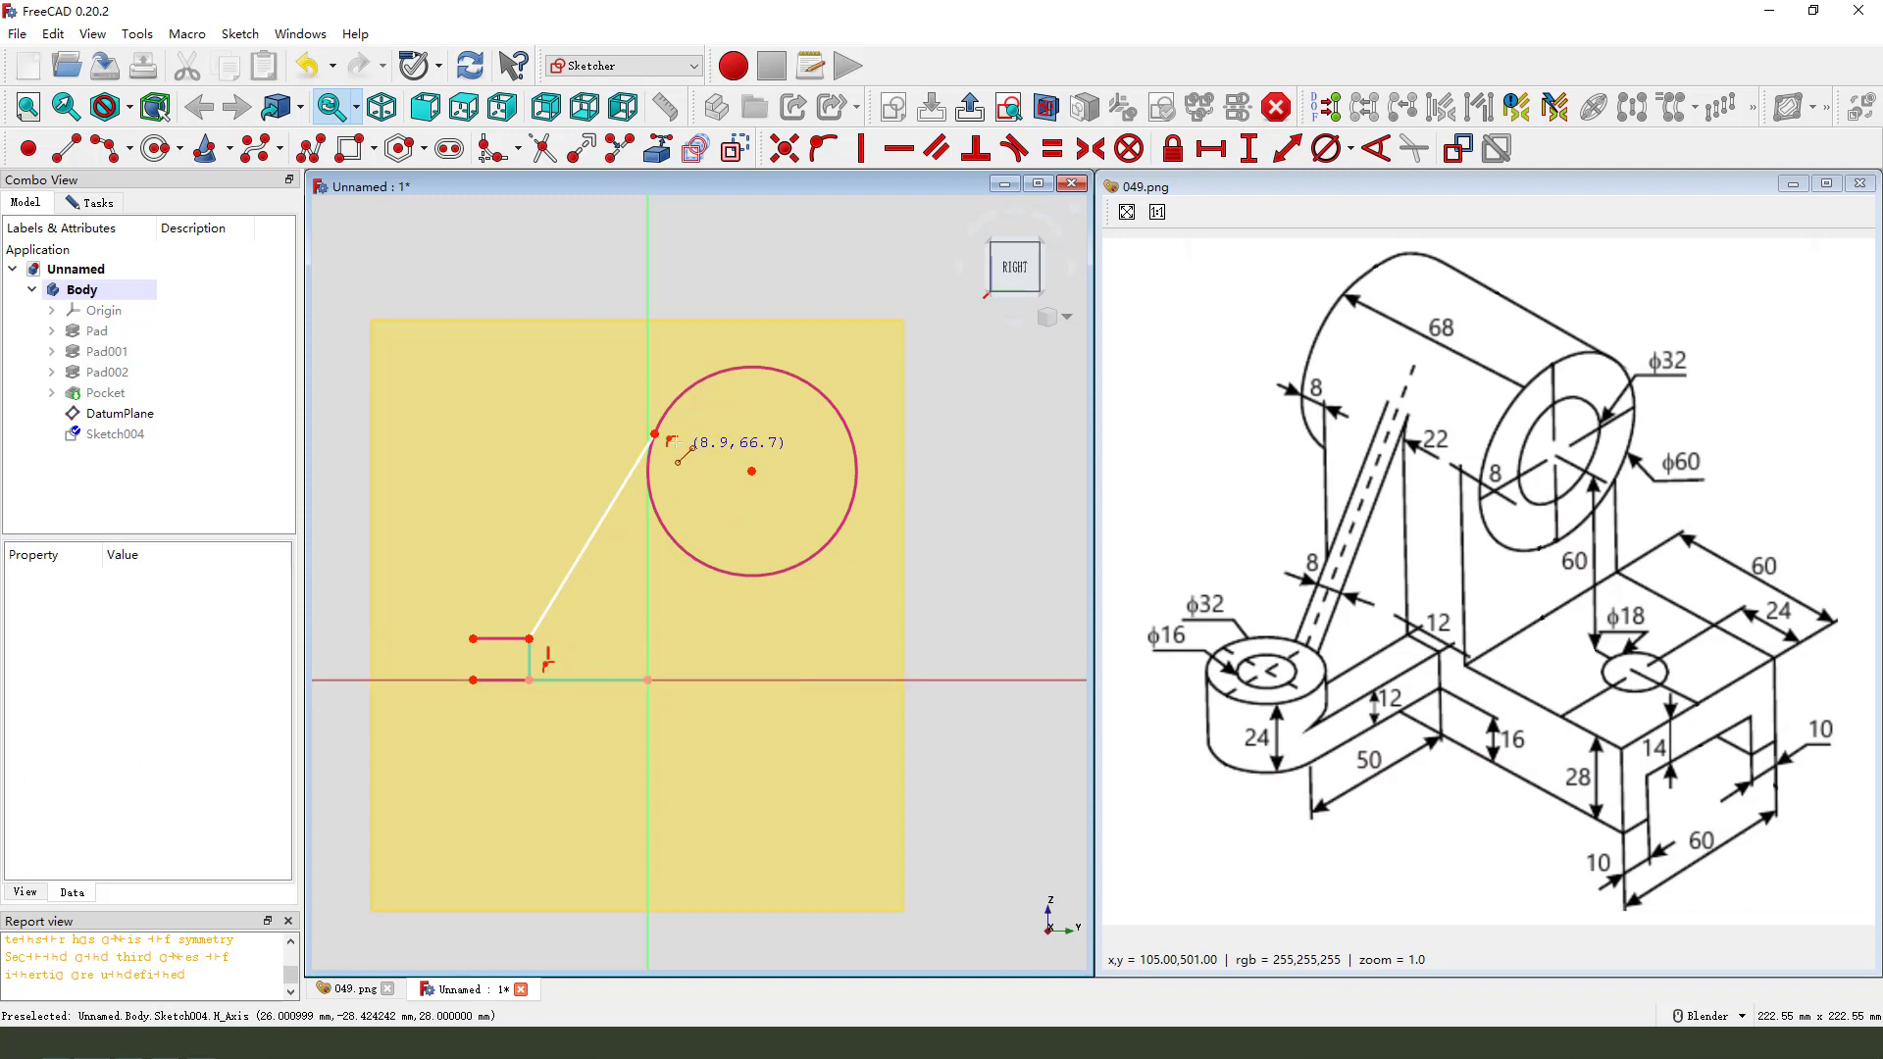
{"action": "left_click", "coordinate": [655, 433]}
{"action": "left_click", "coordinate": [648, 679]}
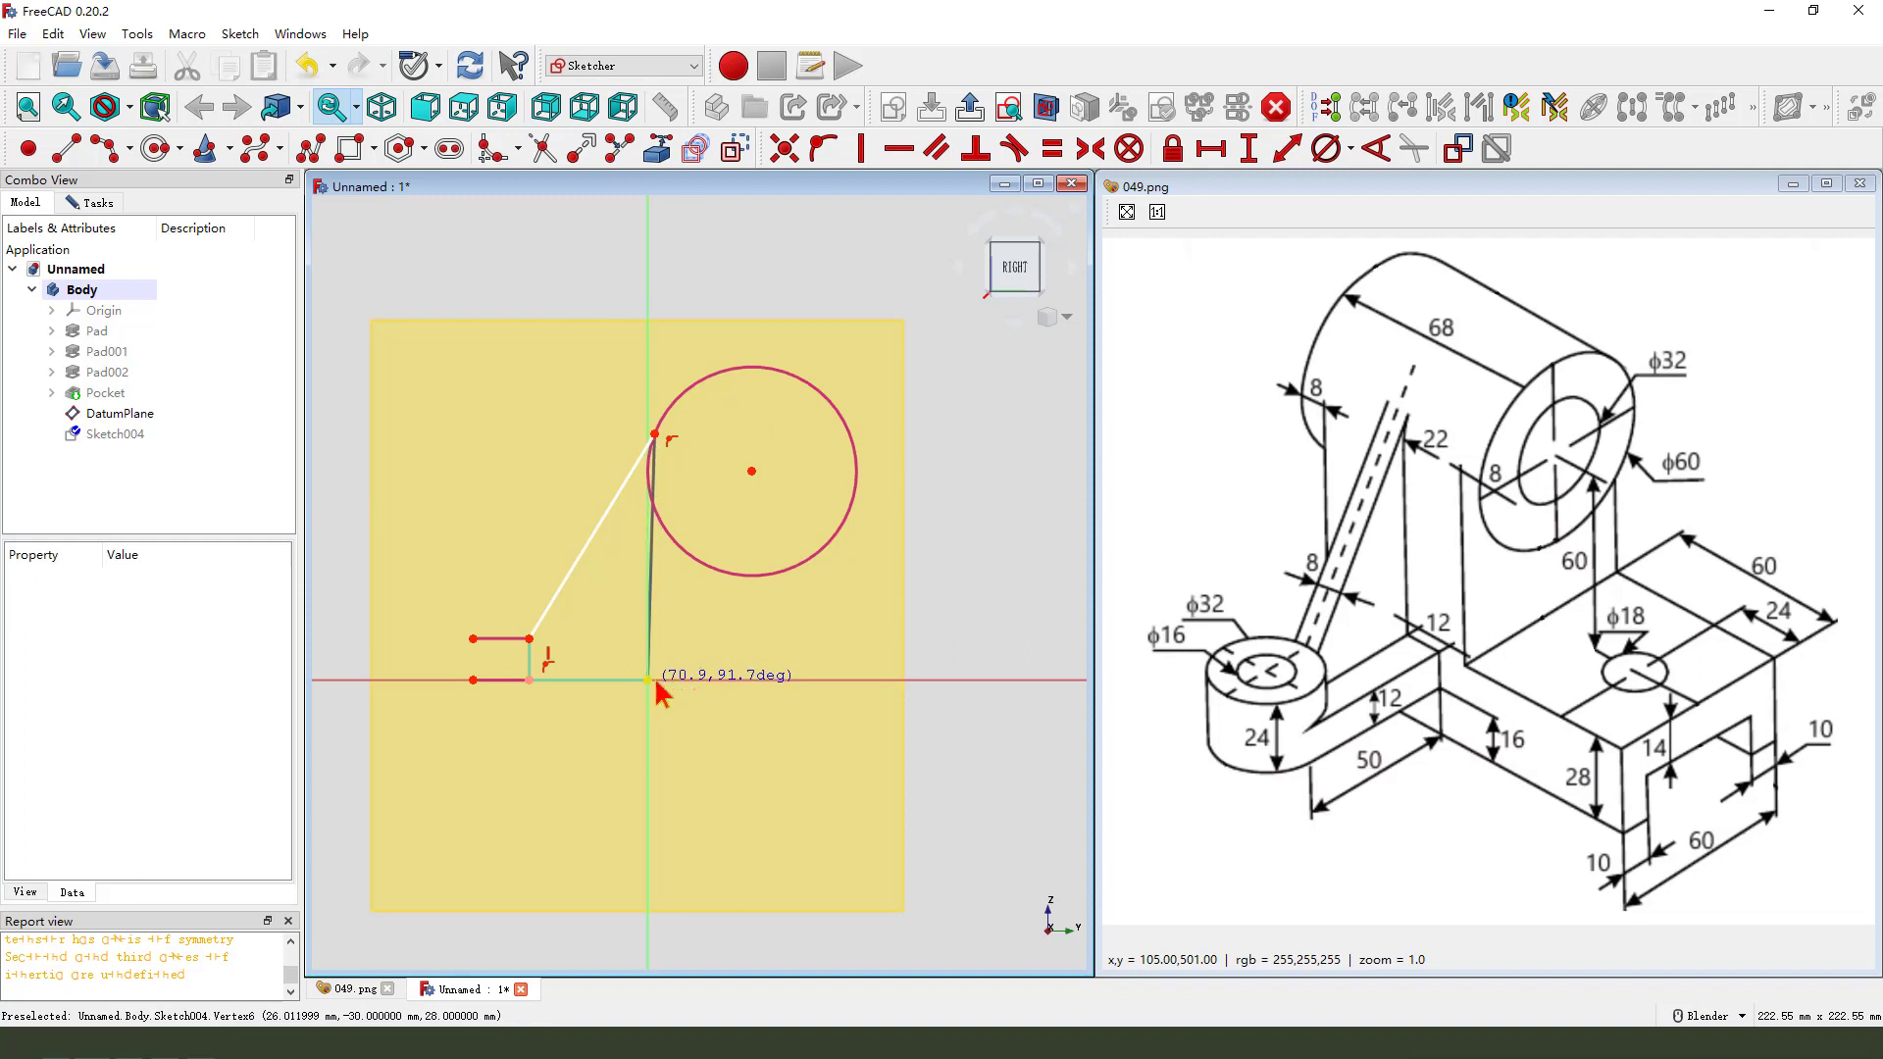
{"action": "right_click", "coordinate": [745, 597]}
{"action": "right_click", "coordinate": [675, 474]}
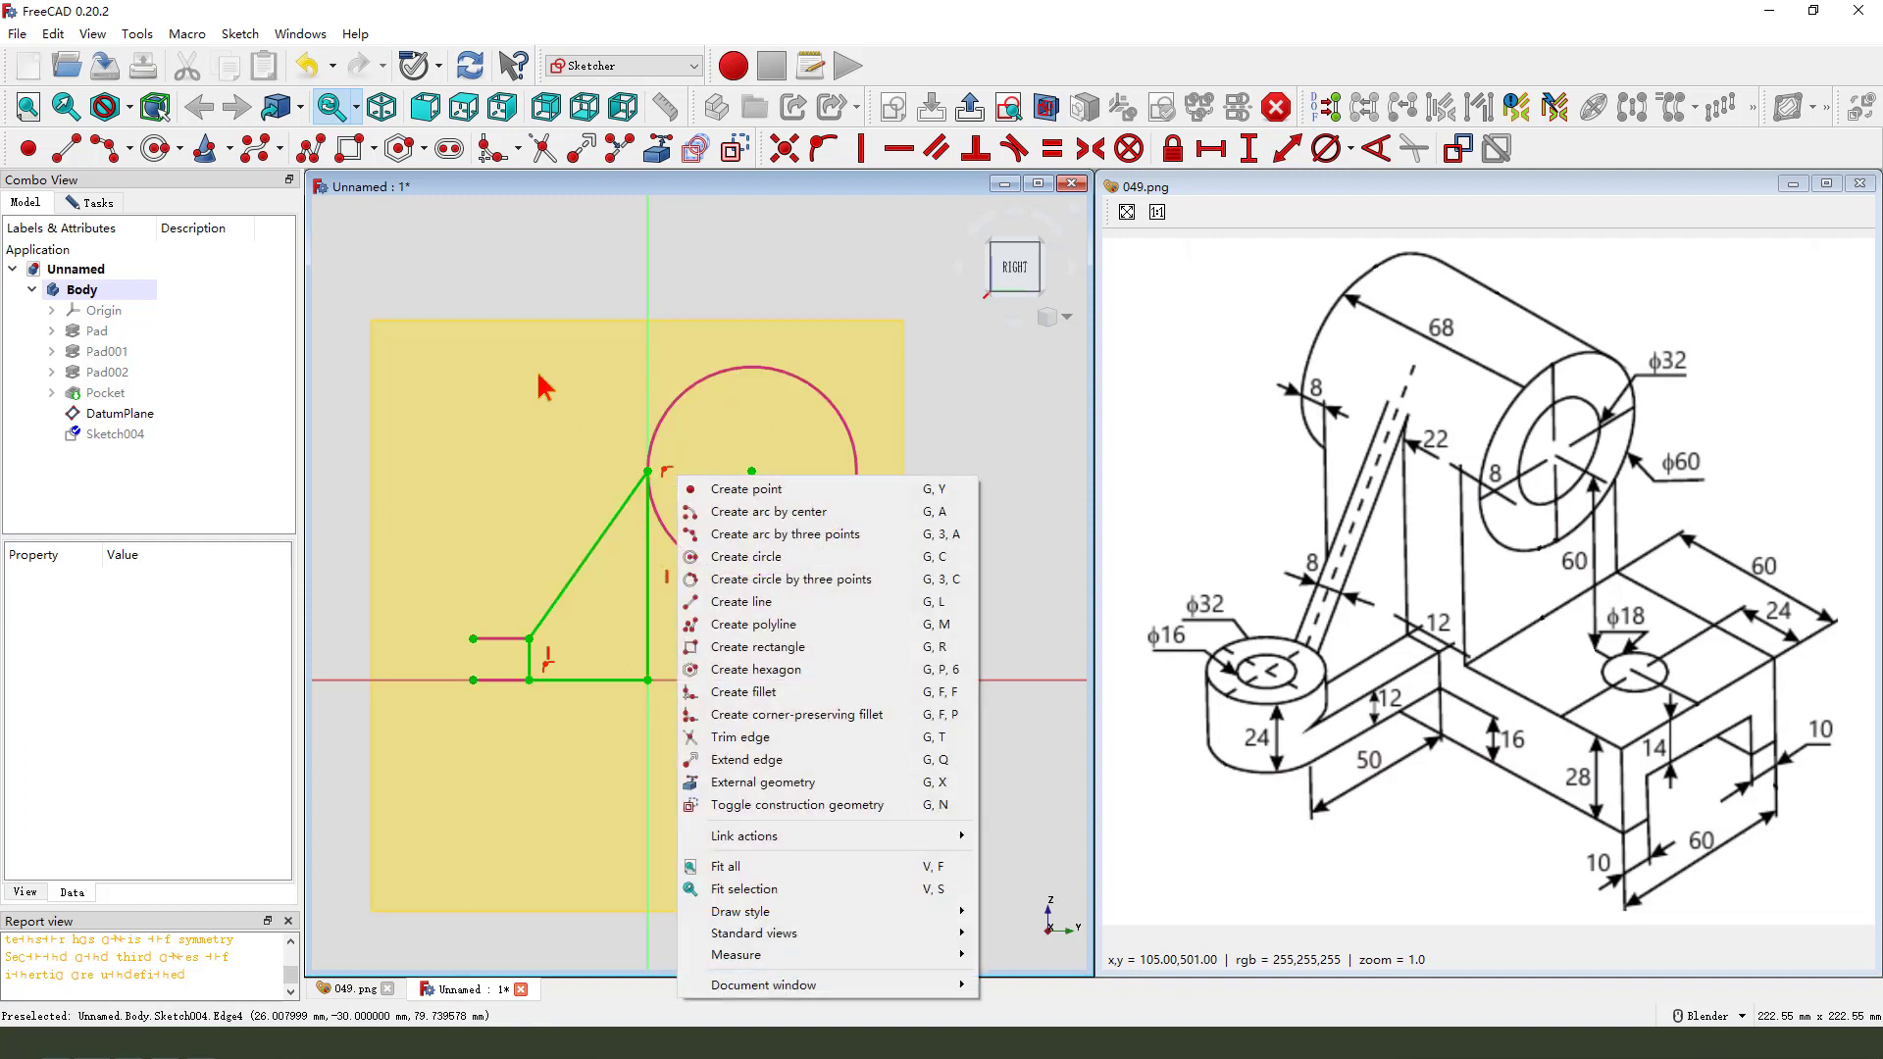
{"action": "left_click", "coordinate": [588, 384]}
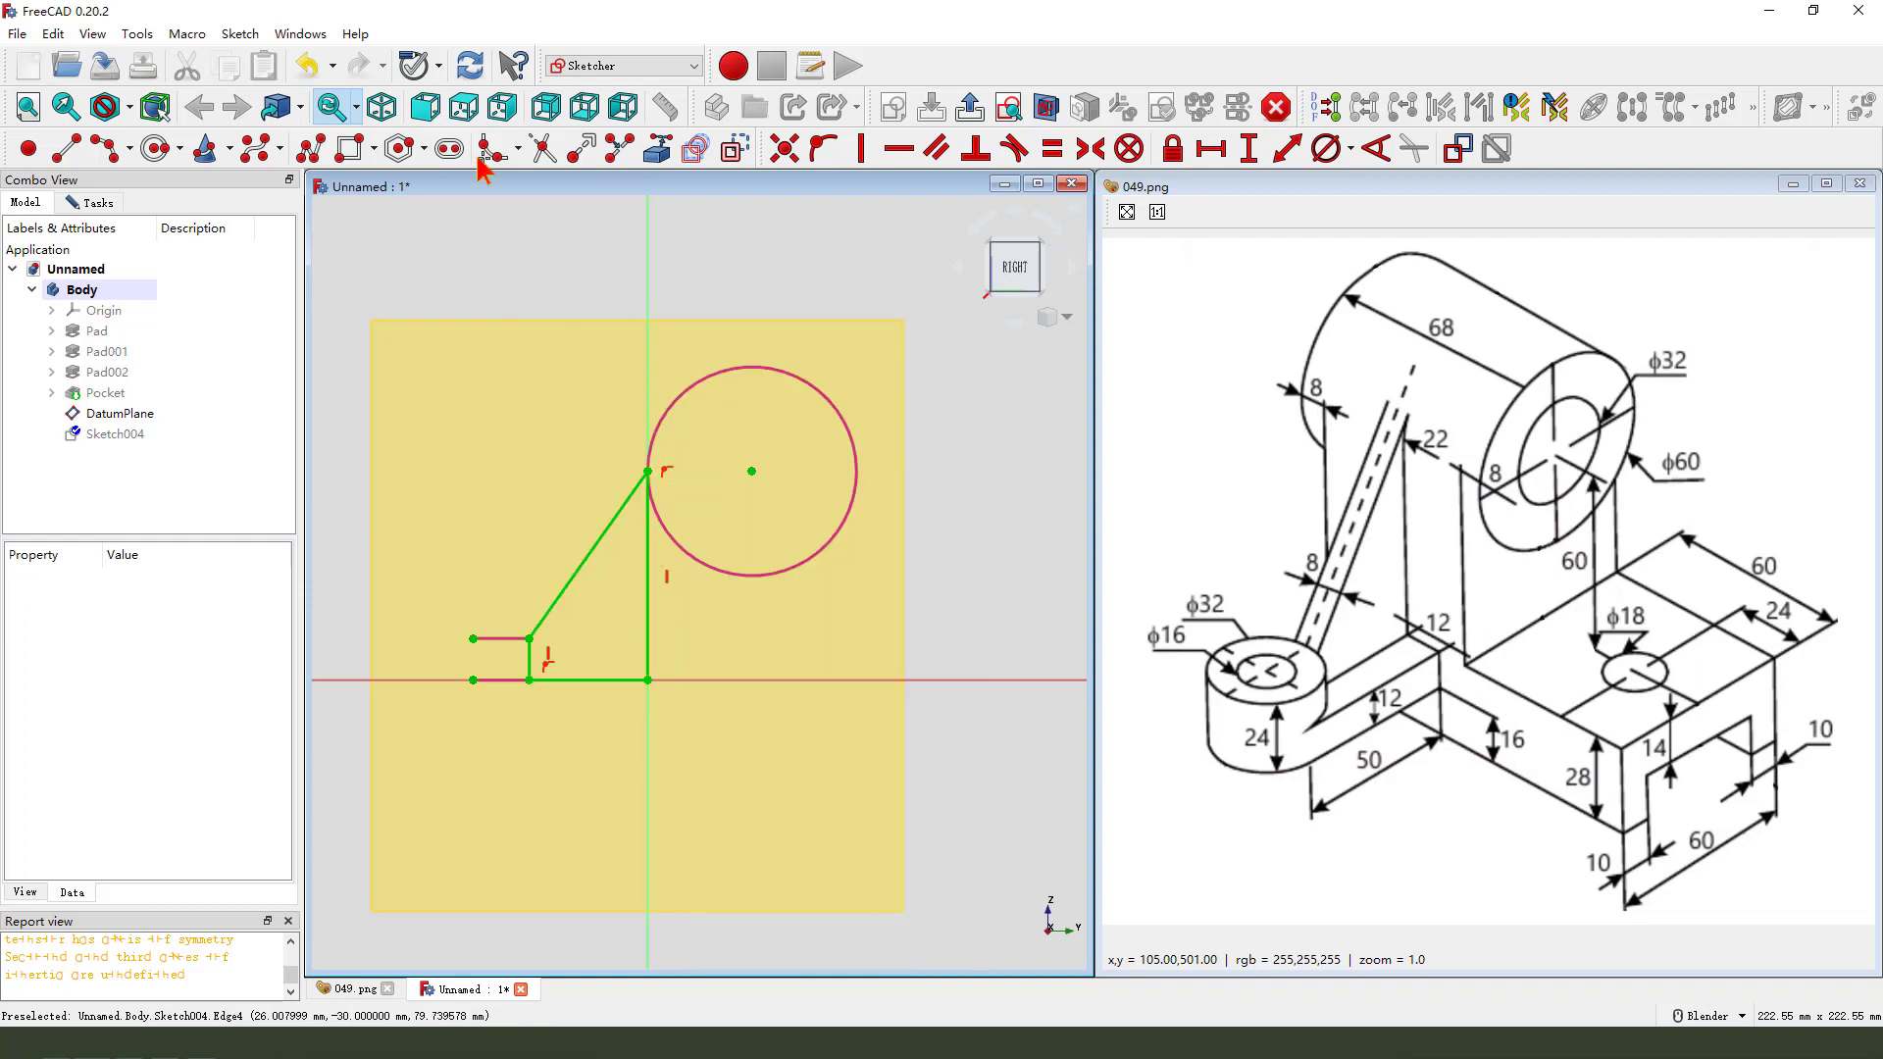
- Undo the last line's final adjustment and make the slanted line tangent to the linked circle
{"action": "left_click", "coordinate": [308, 70]}
{"action": "left_click", "coordinate": [628, 480]}
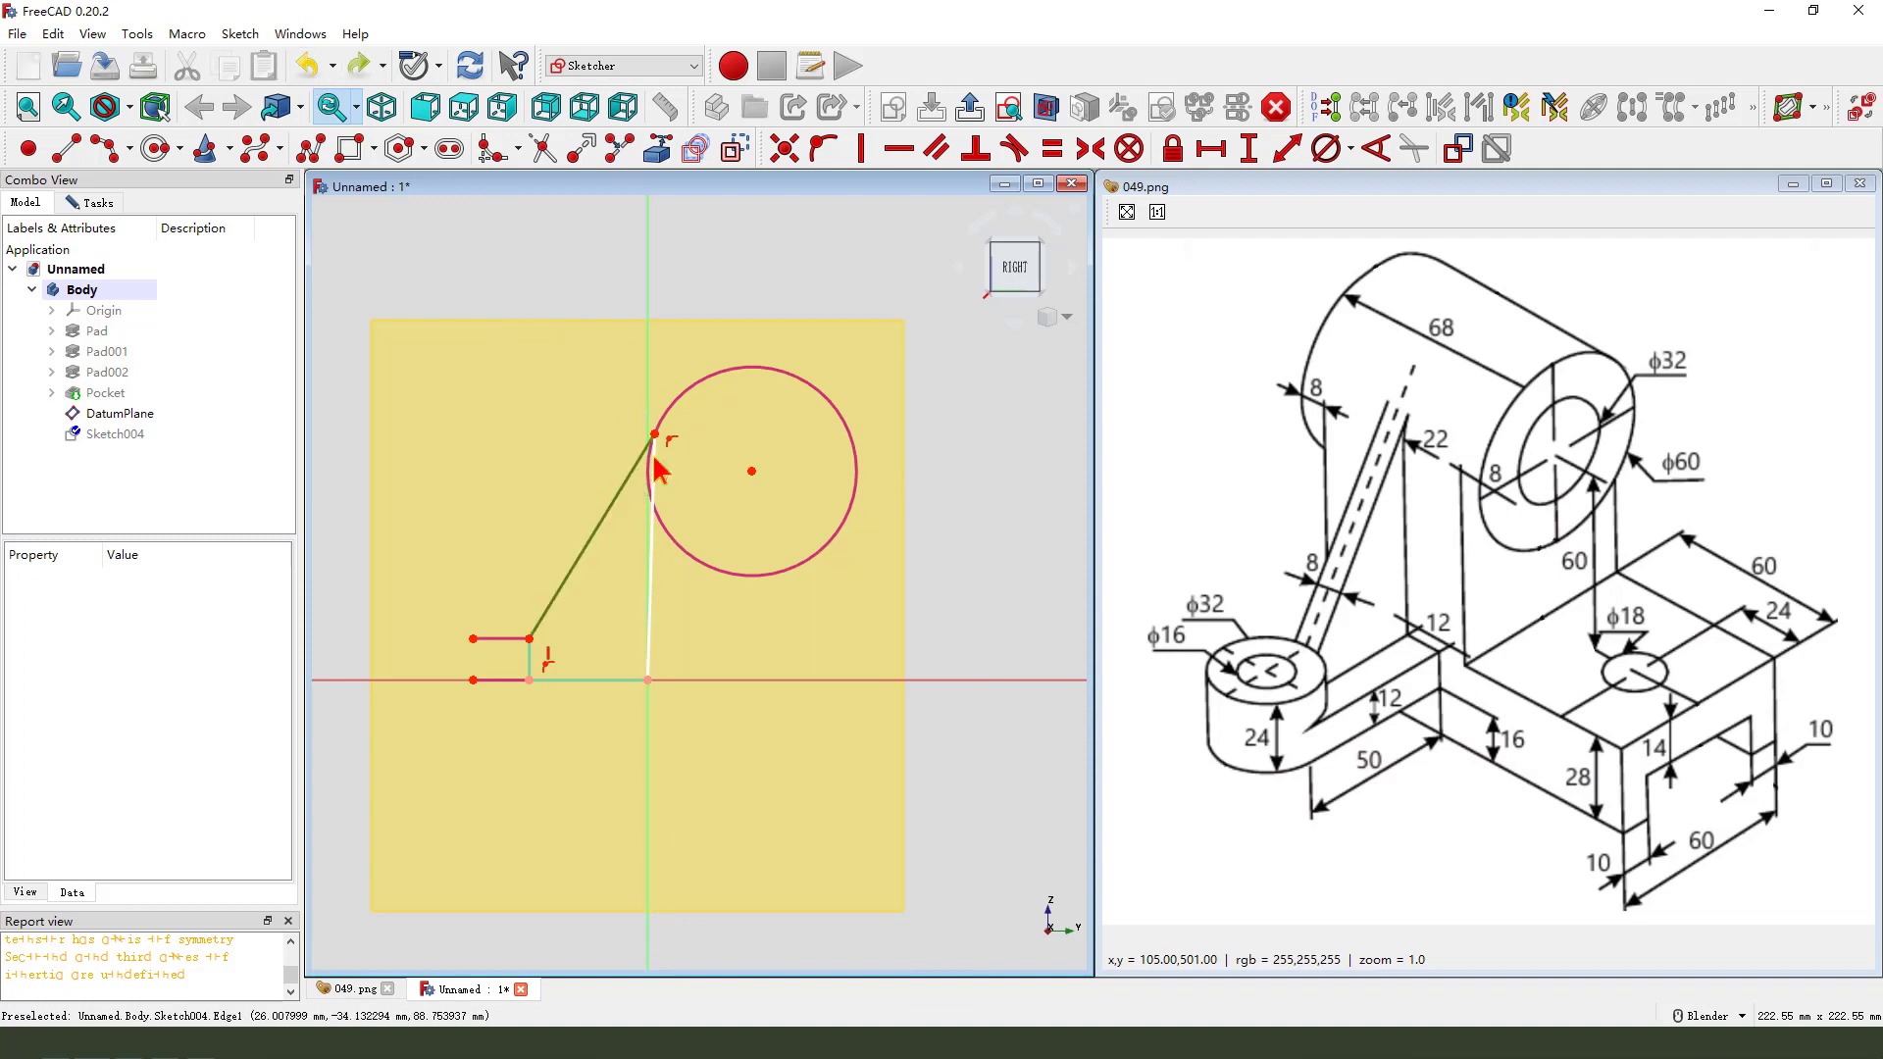
{"action": "left_click", "coordinate": [687, 397]}
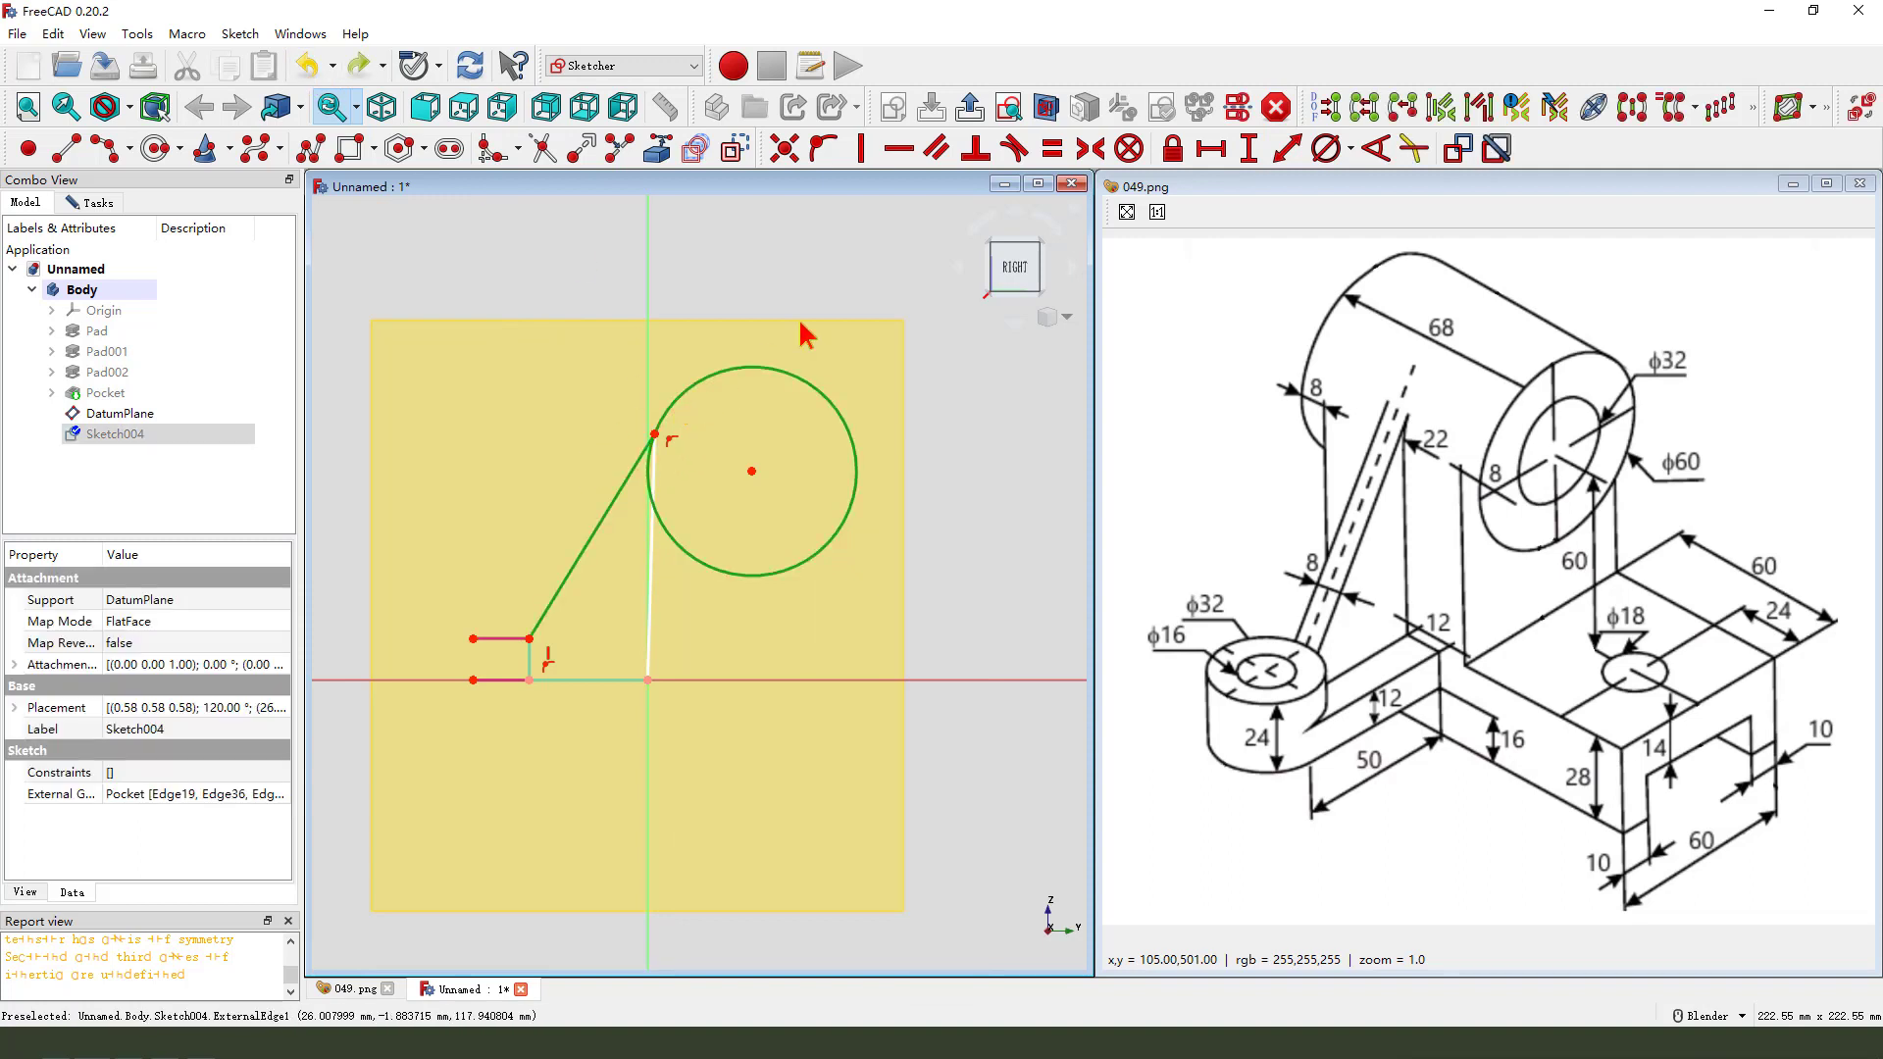
{"action": "left_click", "coordinate": [1013, 149]}
- Pull the steep line's lower end aside, make it coincident with the arm edge's end at the upright, and finish the sketch
{"action": "scroll", "coordinate": [578, 674], "scroll_direction": "up", "scroll_amount": 1}
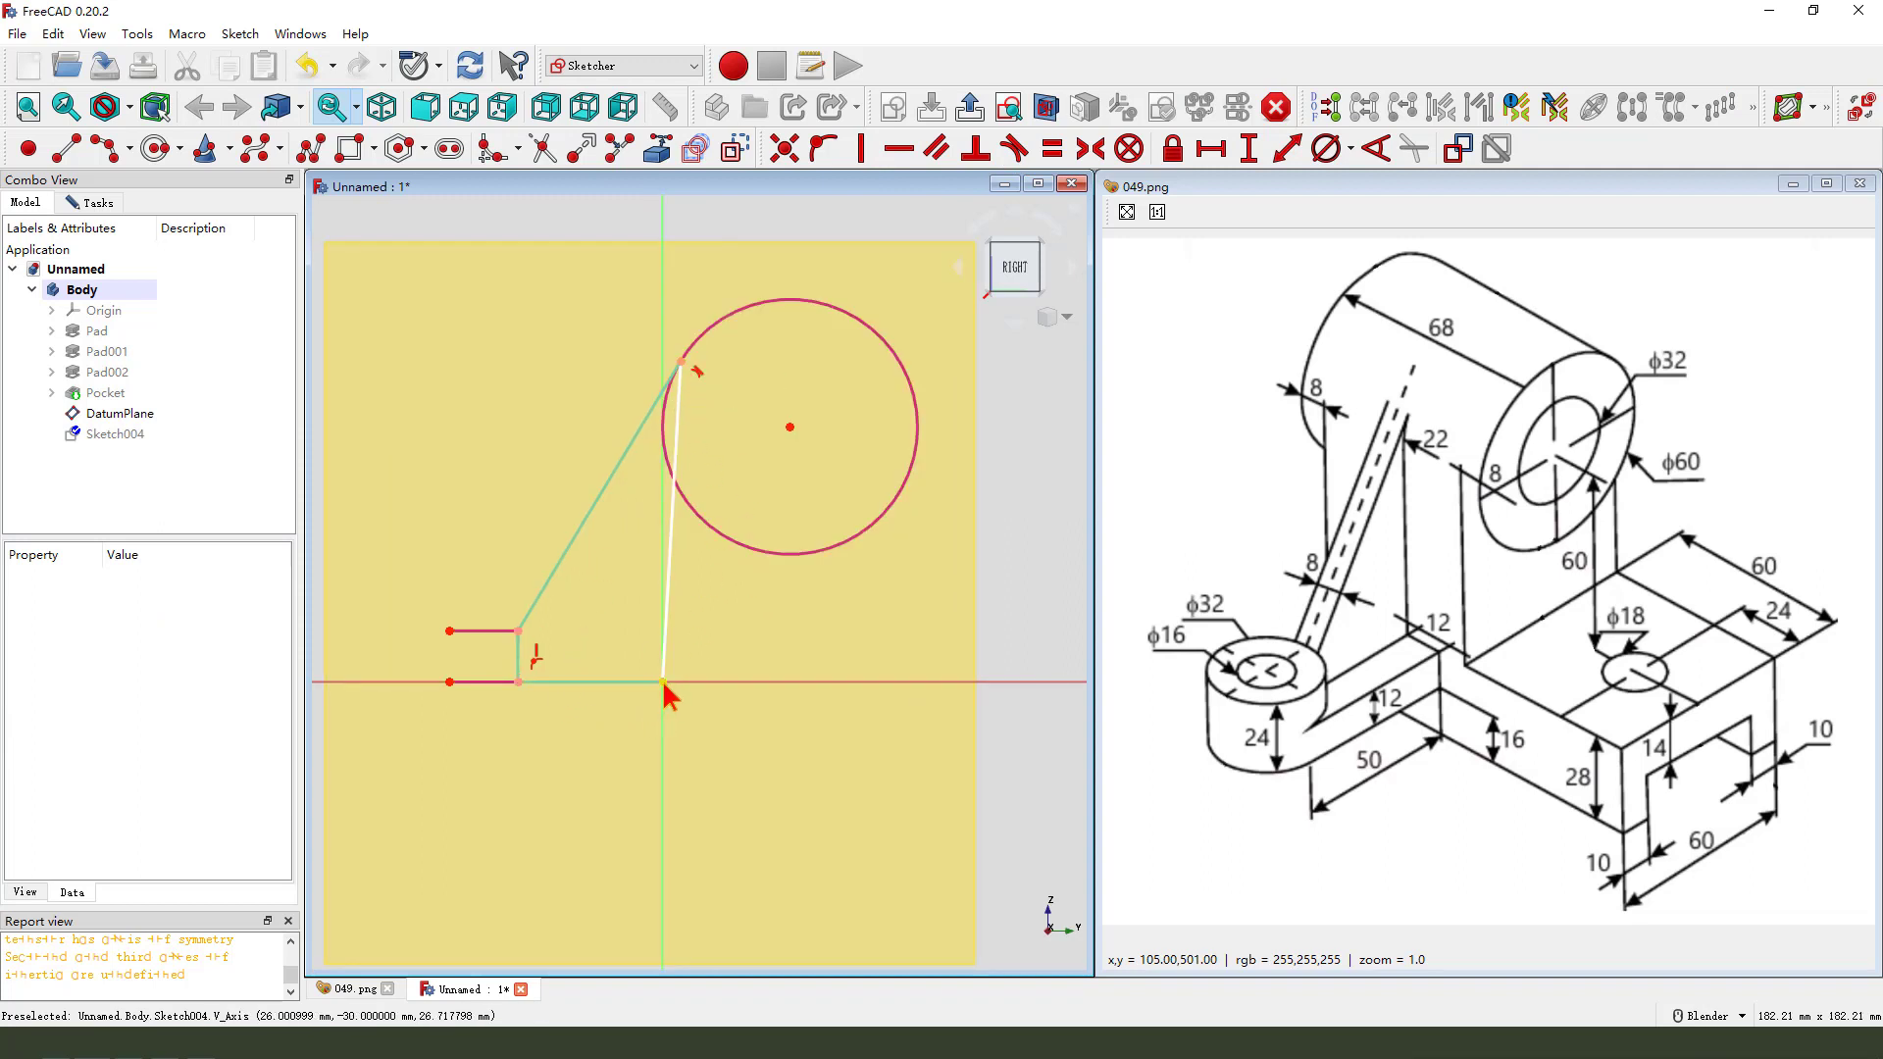
{"action": "left_click_drag", "start_coordinate": [662, 680], "coordinate": [704, 681]}
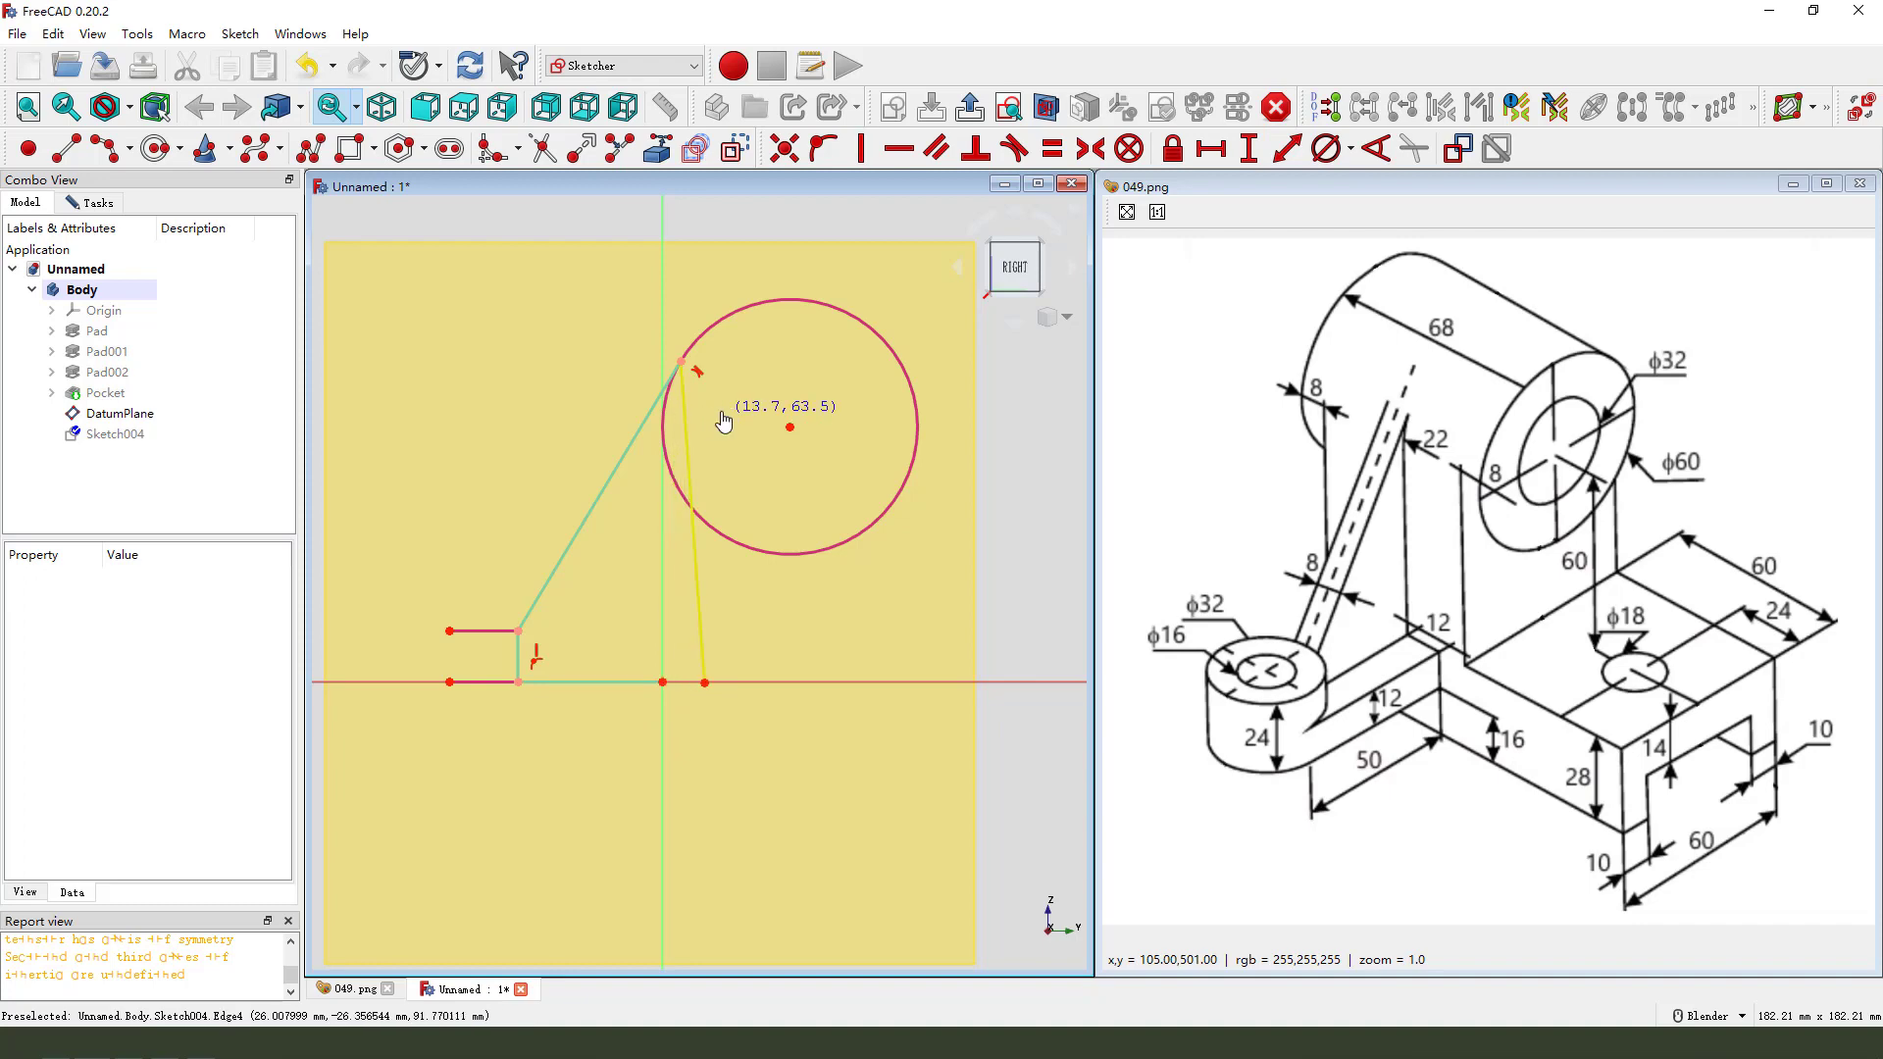
{"action": "left_click_drag", "start_coordinate": [721, 413], "coordinate": [716, 415]}
{"action": "left_click", "coordinate": [700, 686]}
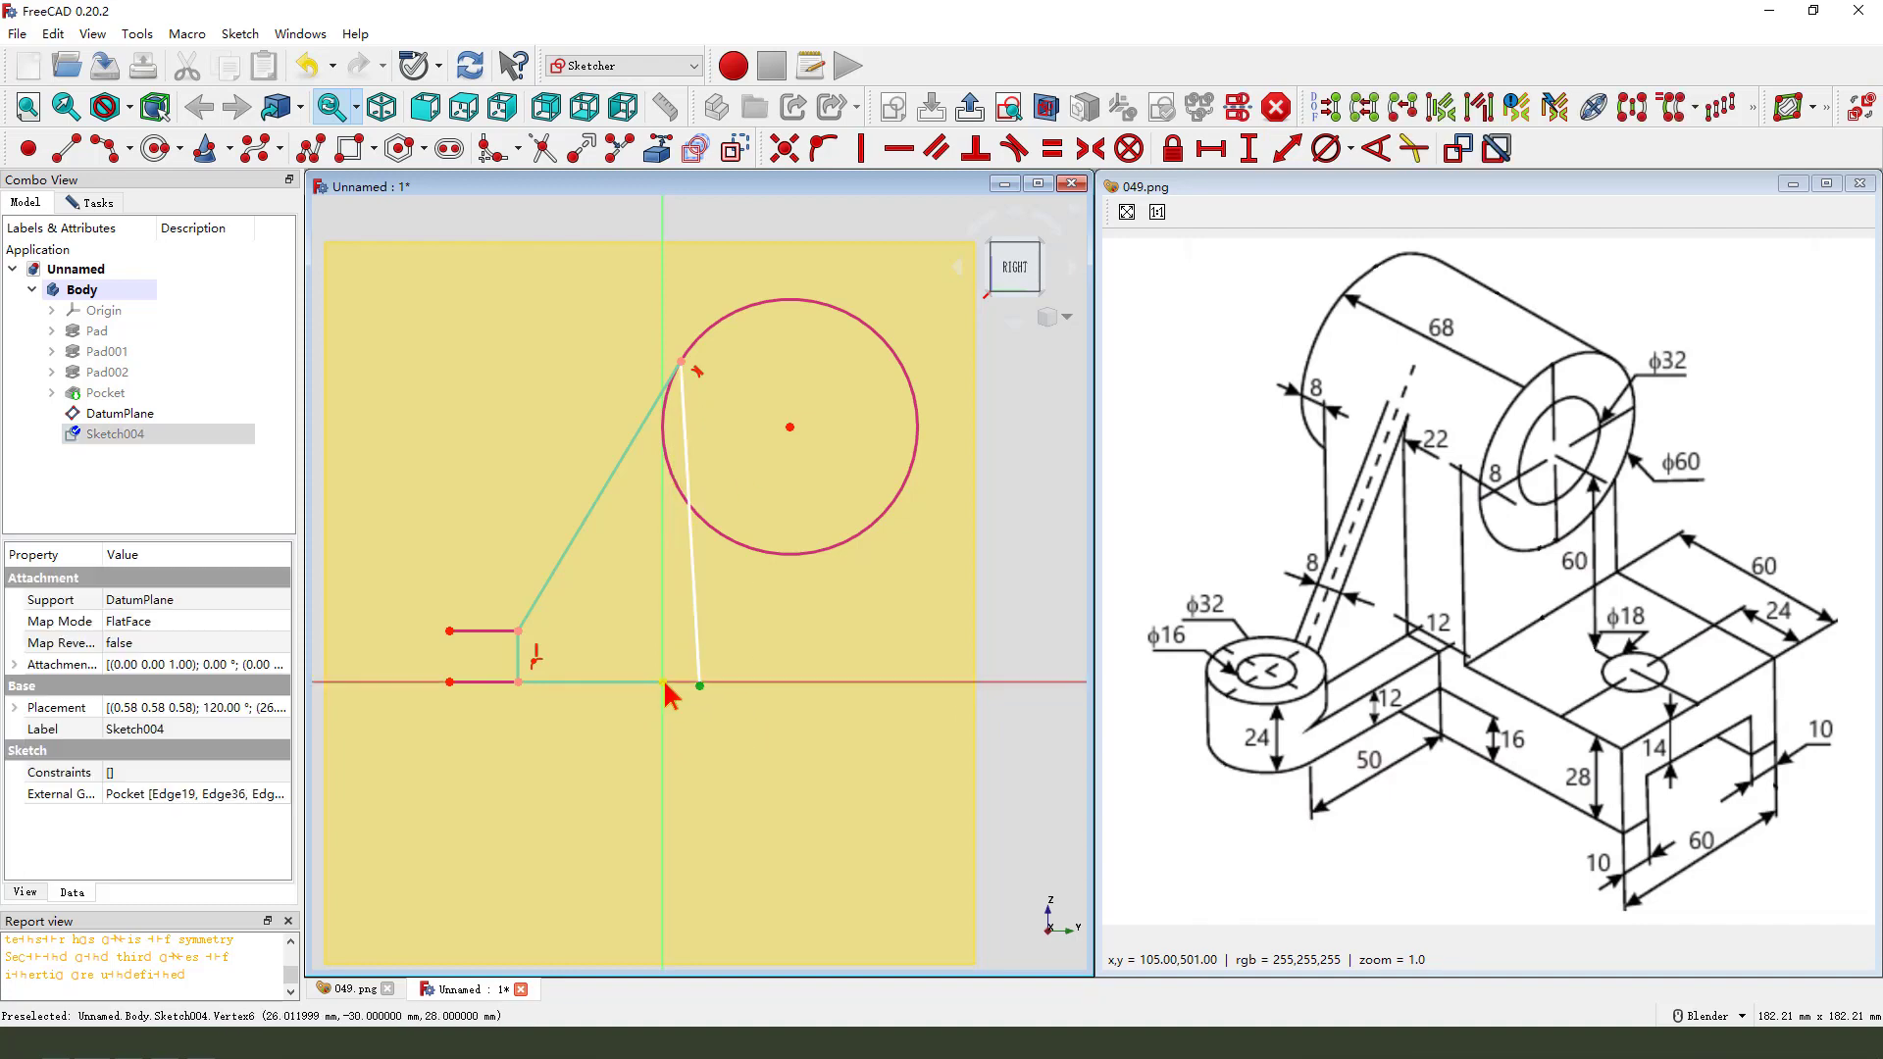
{"action": "left_click", "coordinate": [783, 148]}
{"action": "scroll", "coordinate": [779, 650], "scroll_direction": "down", "scroll_amount": 2}
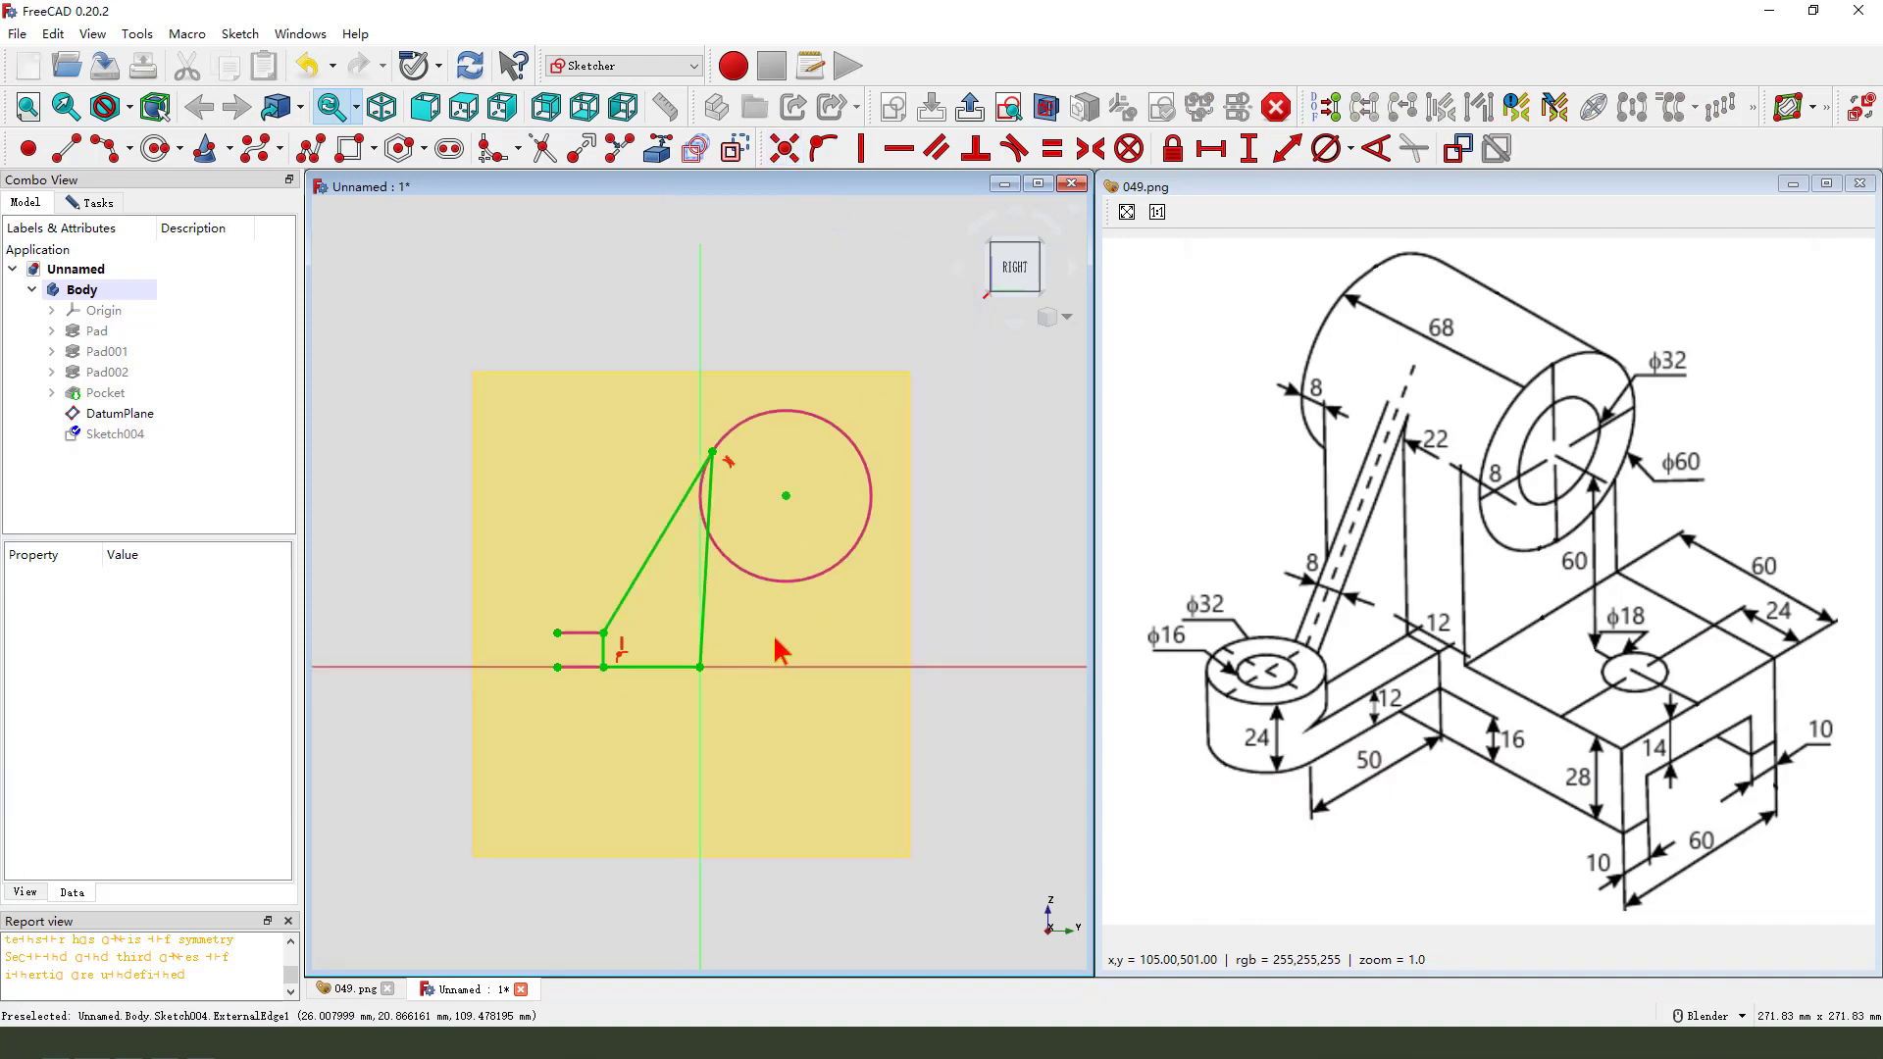
{"action": "left_click", "coordinate": [969, 106]}
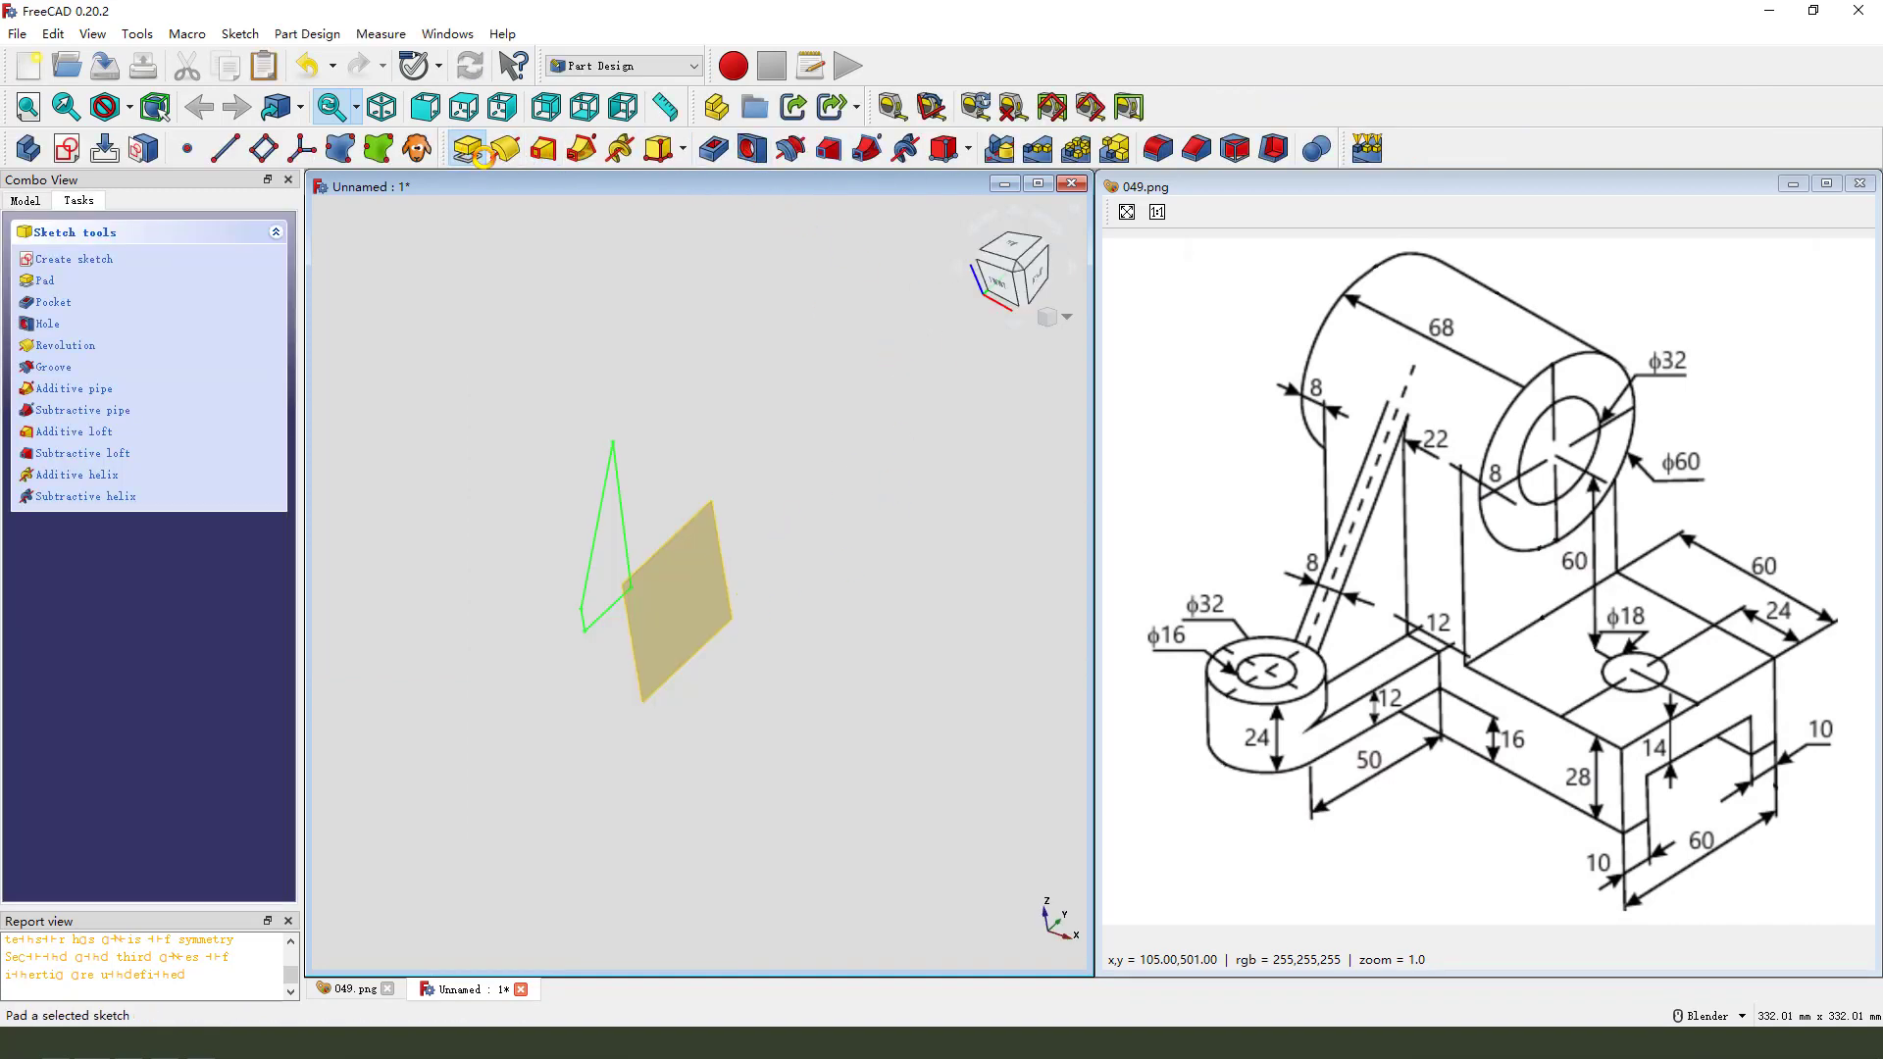
- Pad the rib profile 8 mm, symmetric to the sketch plane
{"action": "left_click", "coordinate": [468, 149]}
{"action": "mouse_move", "coordinate": [1304, 522]}
{"action": "left_mouse_down"}
{"action": "mouse_move", "coordinate": [1244, 539]}
{"action": "mouse_move", "coordinate": [1351, 581]}
{"action": "left_mouse_up"}
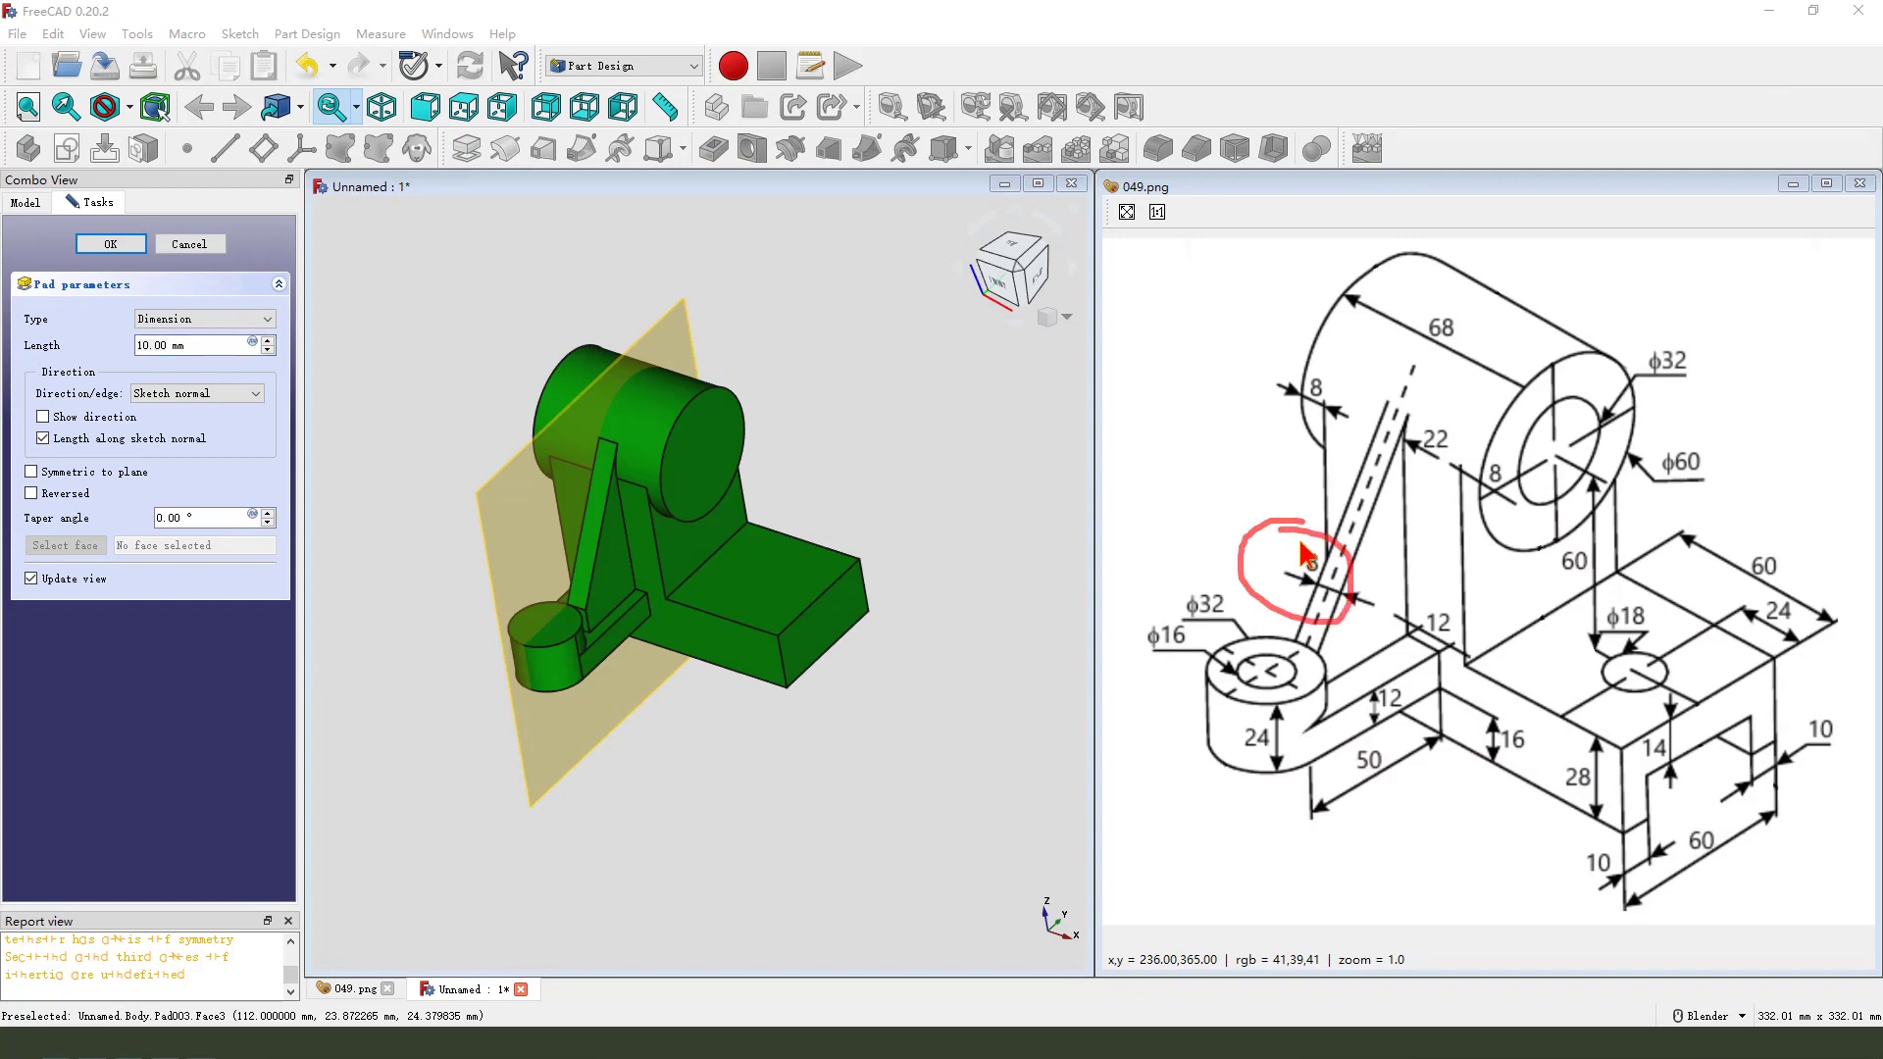
{"action": "double_click", "coordinate": [172, 346]}
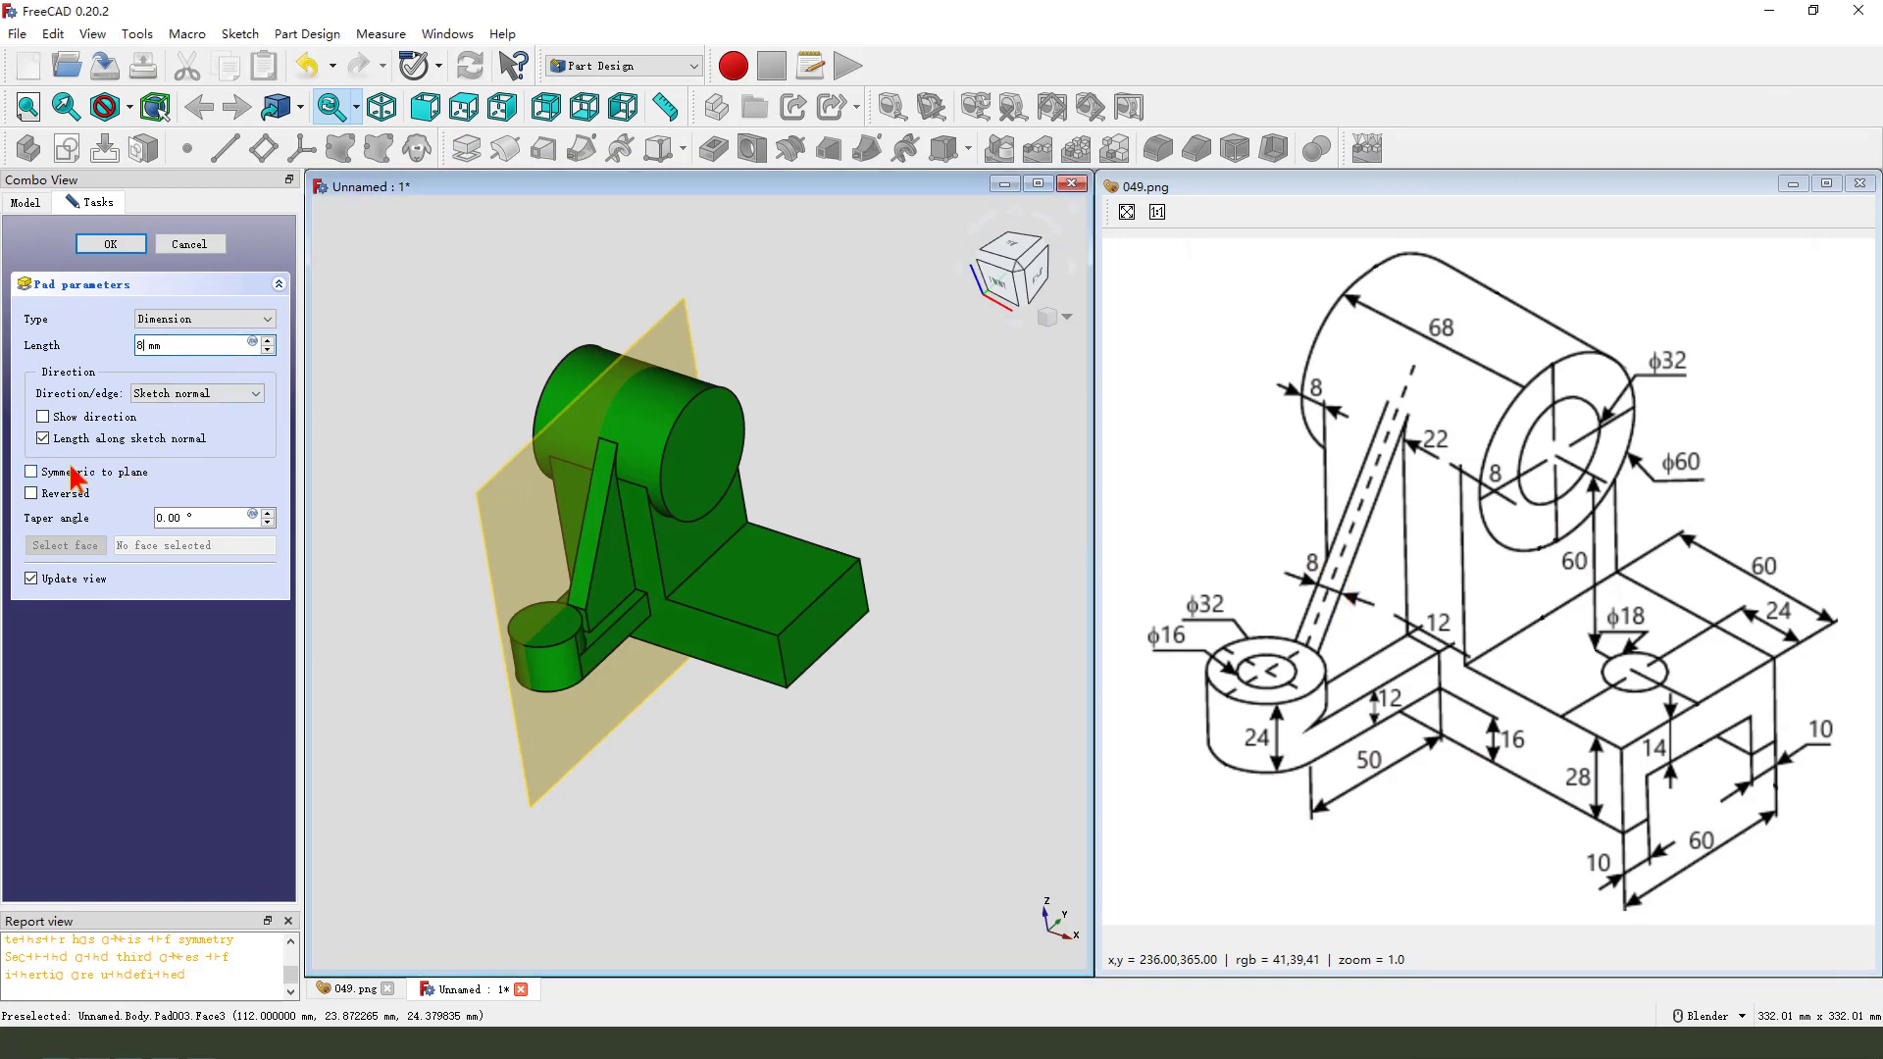
{"action": "left_click", "coordinate": [31, 472]}
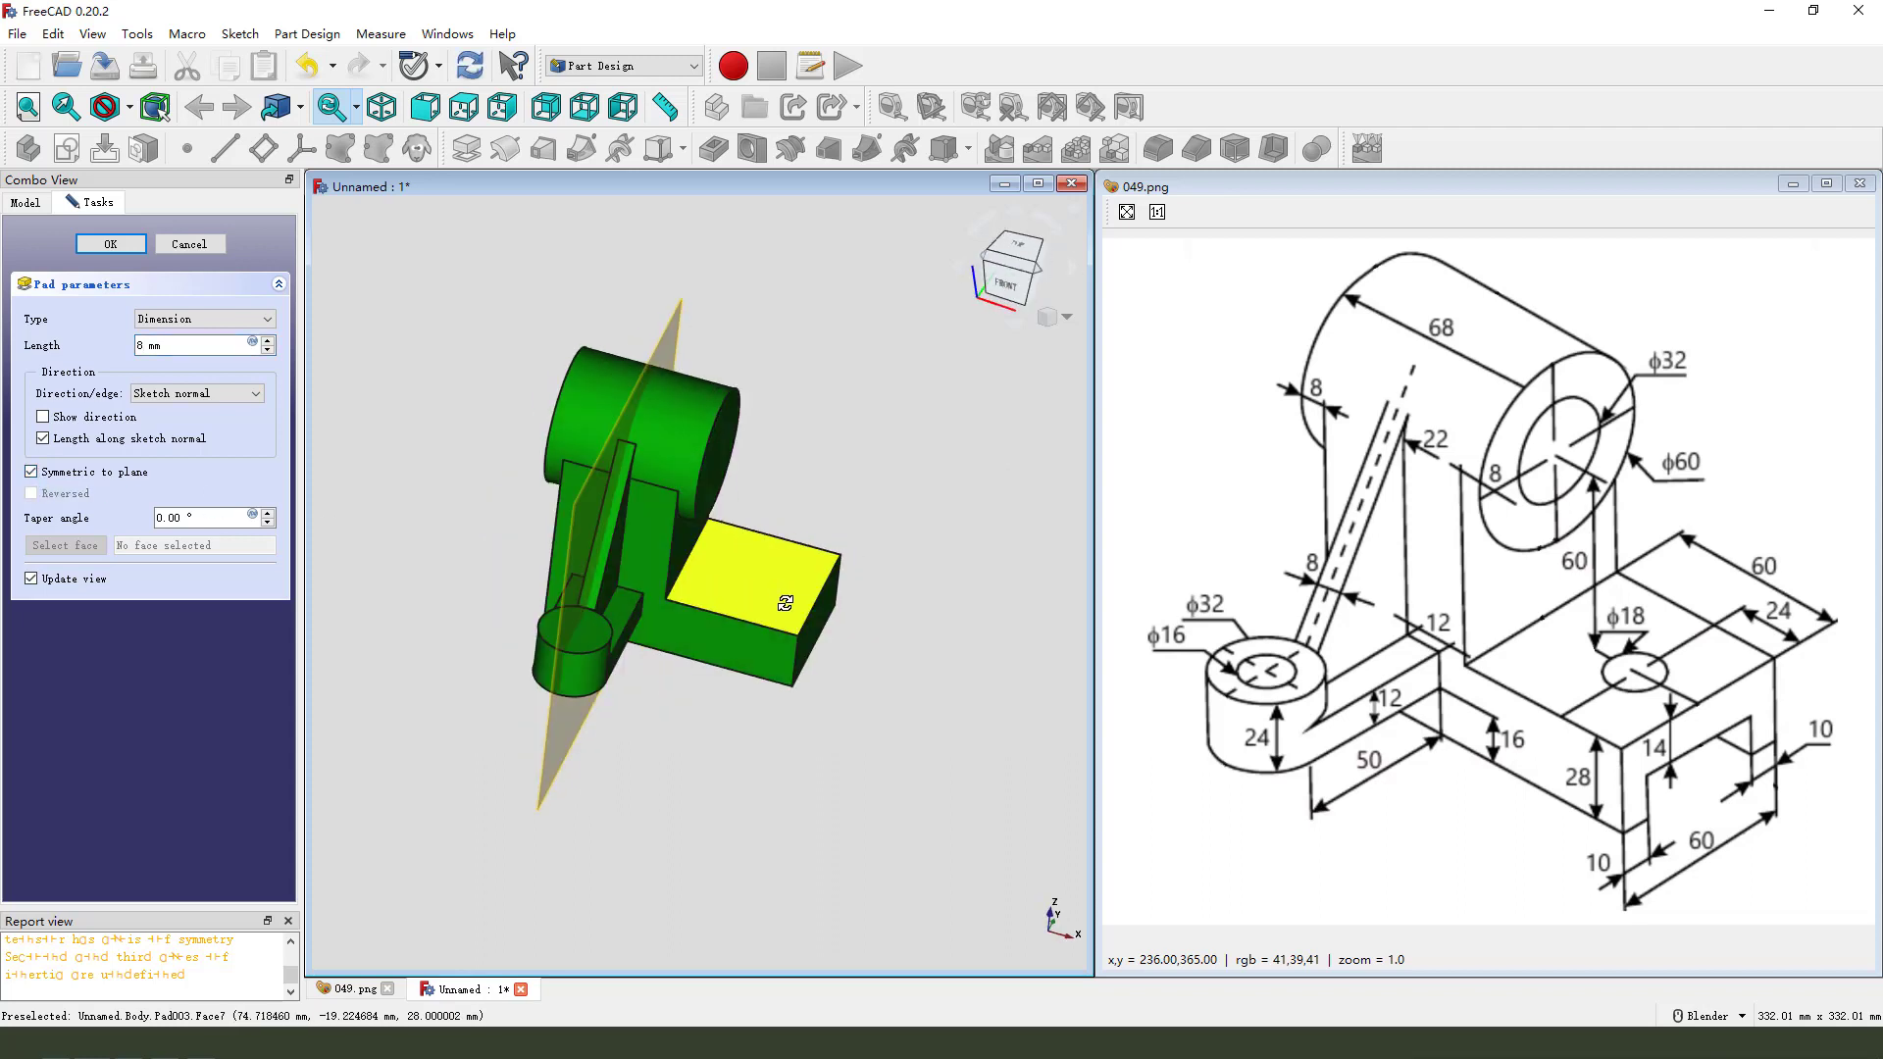
{"action": "left_click", "coordinate": [111, 244]}
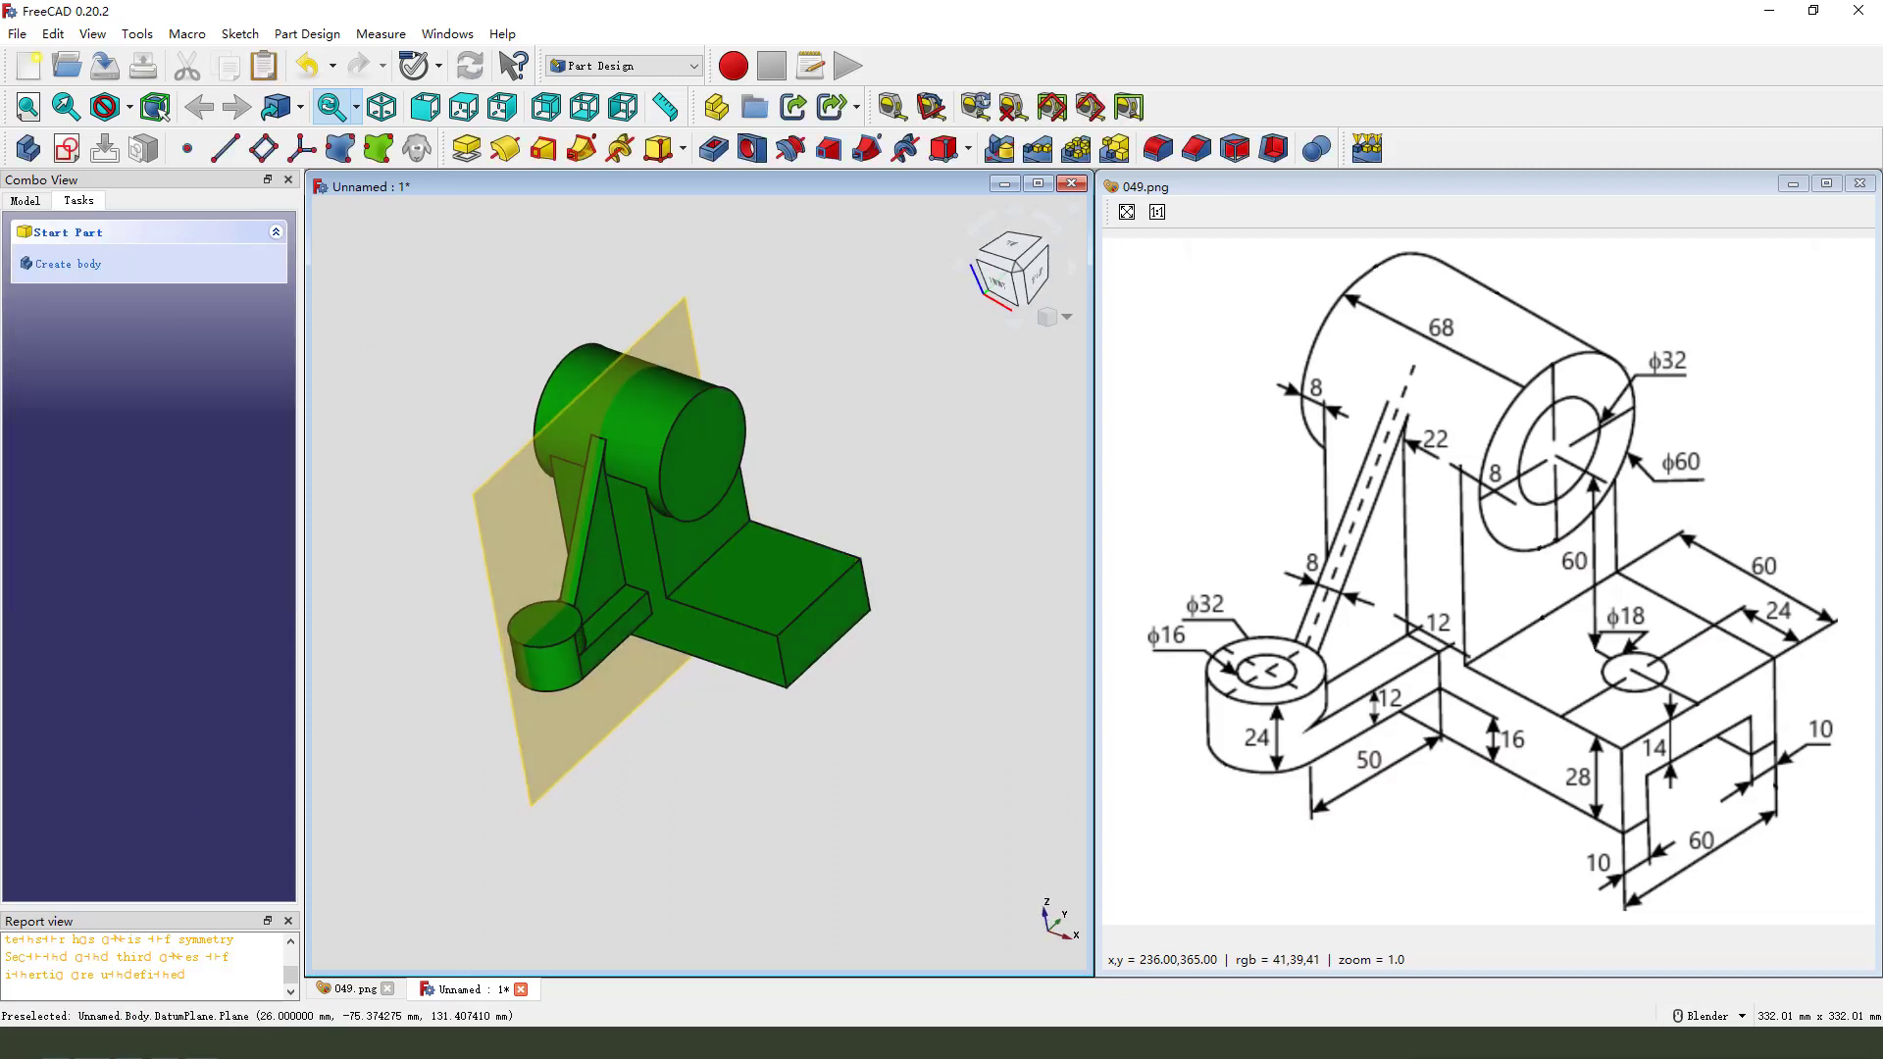
- Check the drawing's slot under the base and create a sketch on the XY plane
{"action": "mouse_move", "coordinate": [775, 466]}
{"action": "middle_mouse_down"}
{"action": "mouse_move", "coordinate": [815, 419]}
{"action": "mouse_move", "coordinate": [776, 453]}
{"action": "mouse_move", "coordinate": [789, 468]}
{"action": "middle_mouse_up"}
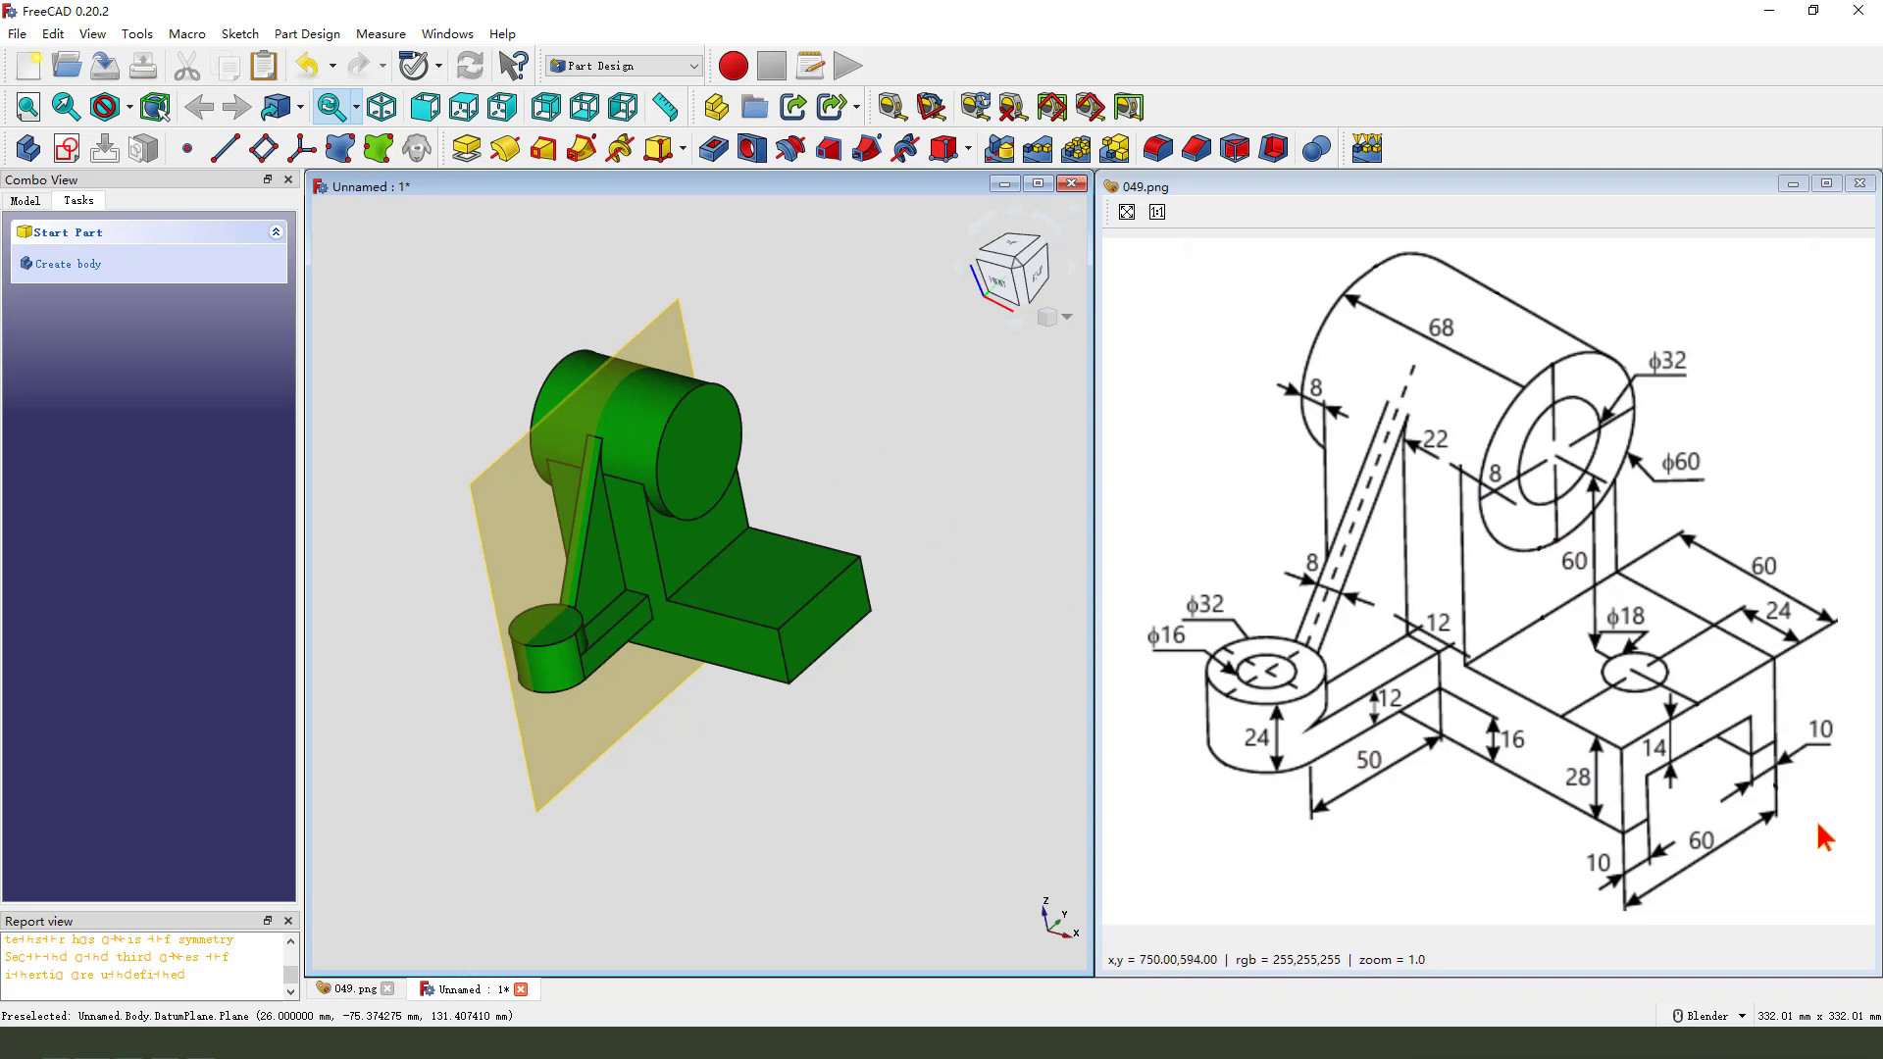
{"action": "mouse_move", "coordinate": [1755, 724]}
{"action": "left_mouse_down"}
{"action": "mouse_move", "coordinate": [1660, 827]}
{"action": "mouse_move", "coordinate": [1736, 710]}
{"action": "left_mouse_up"}
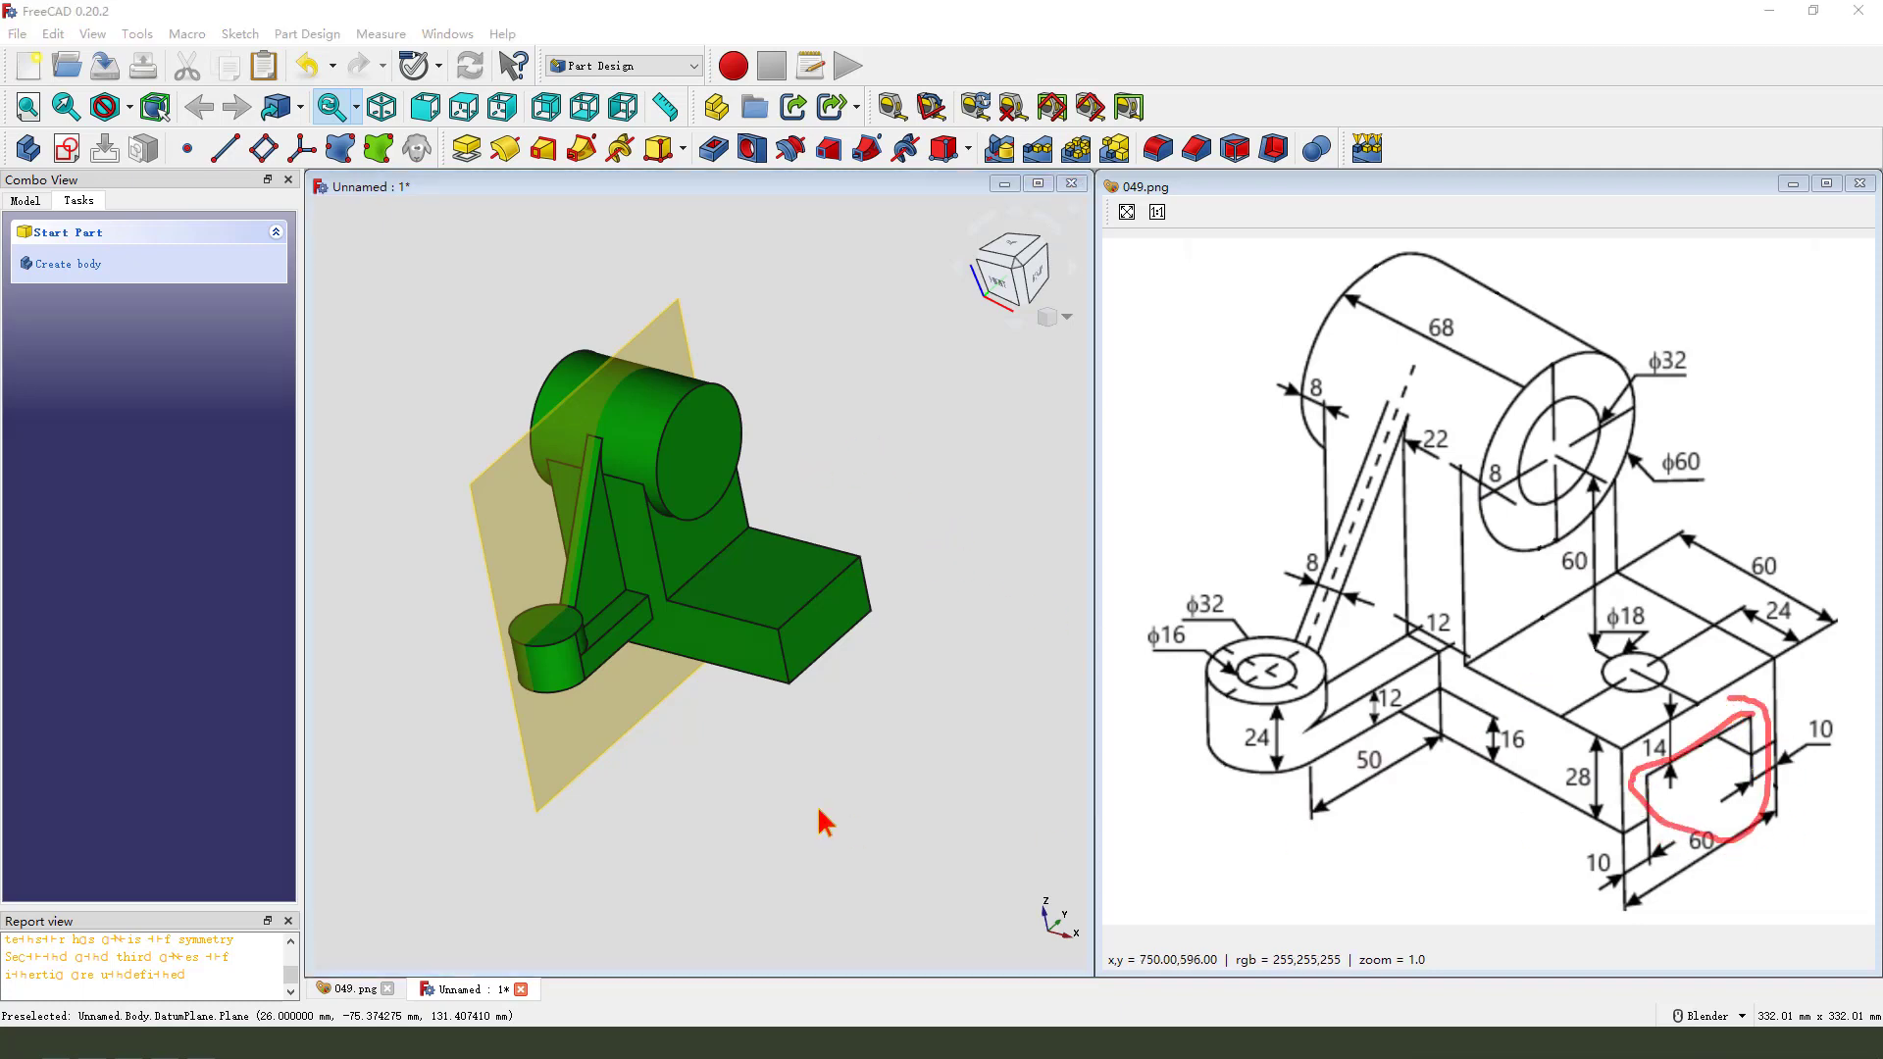
{"action": "key", "text": "Escape"}
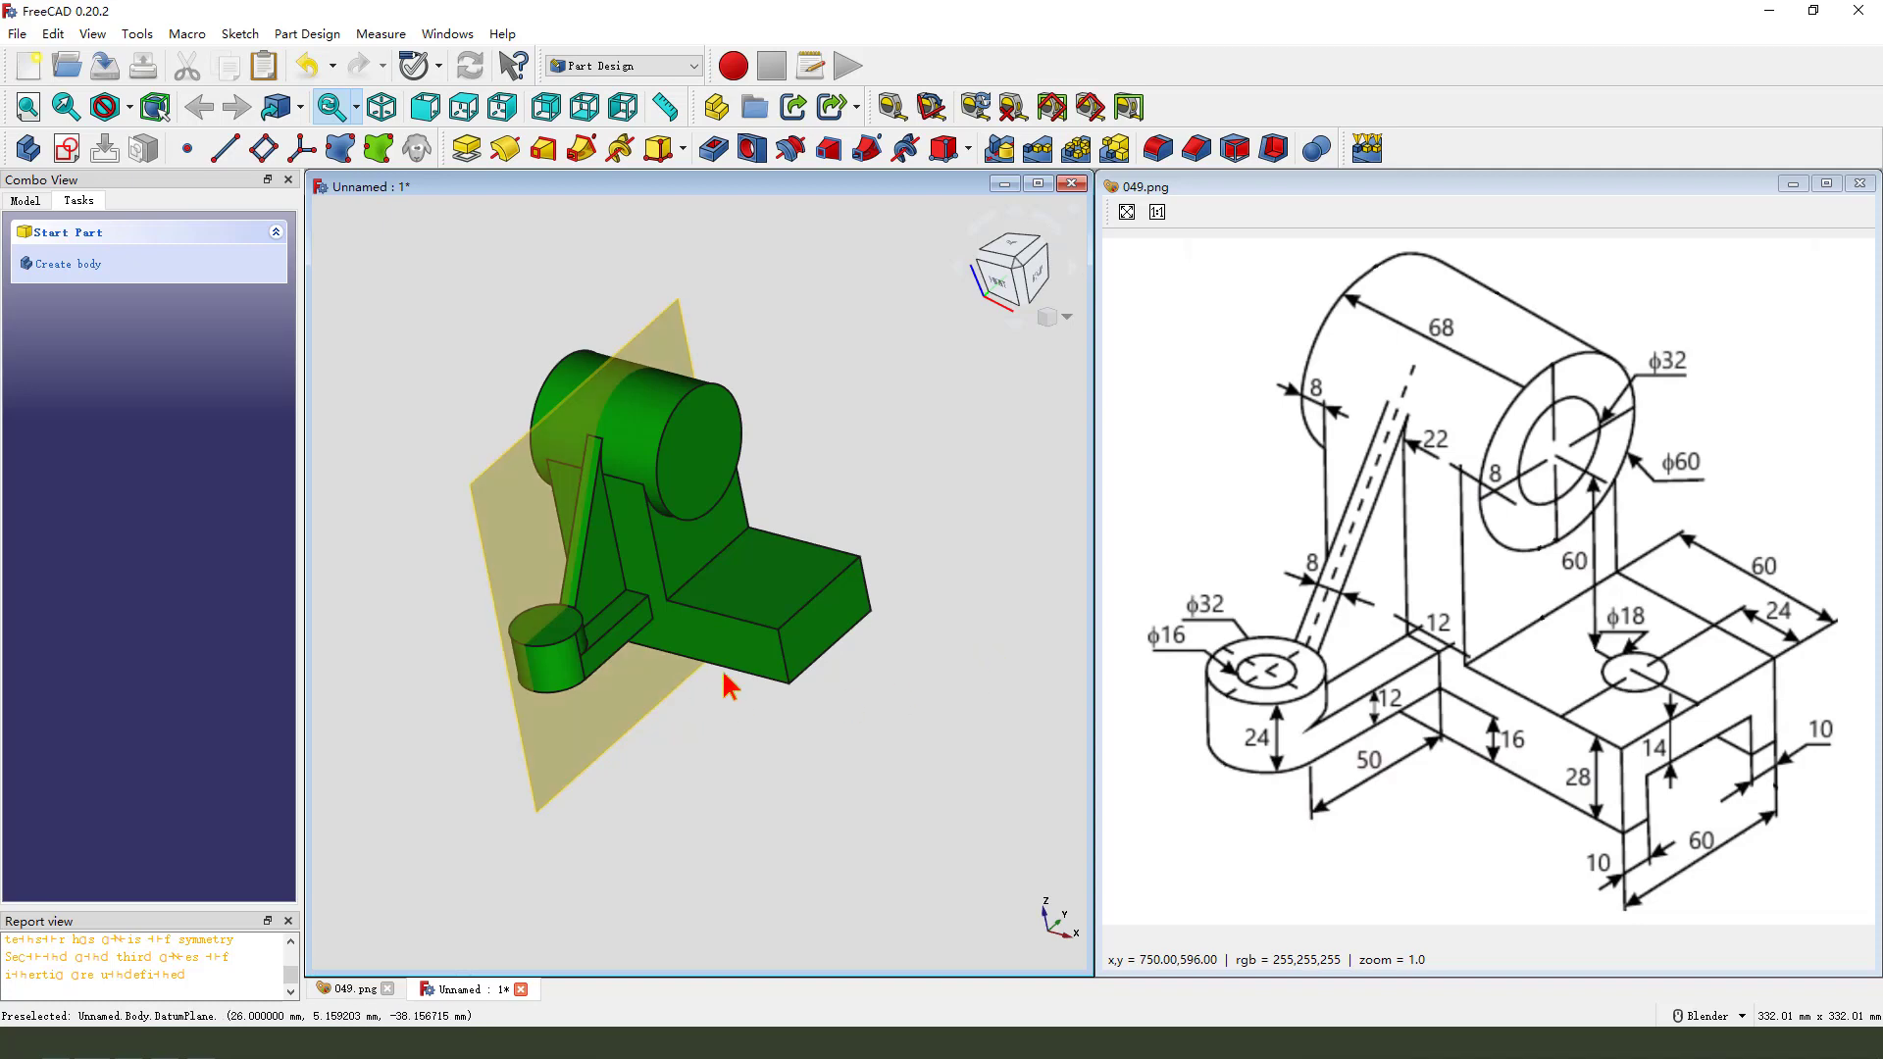
{"action": "left_click", "coordinate": [72, 149]}
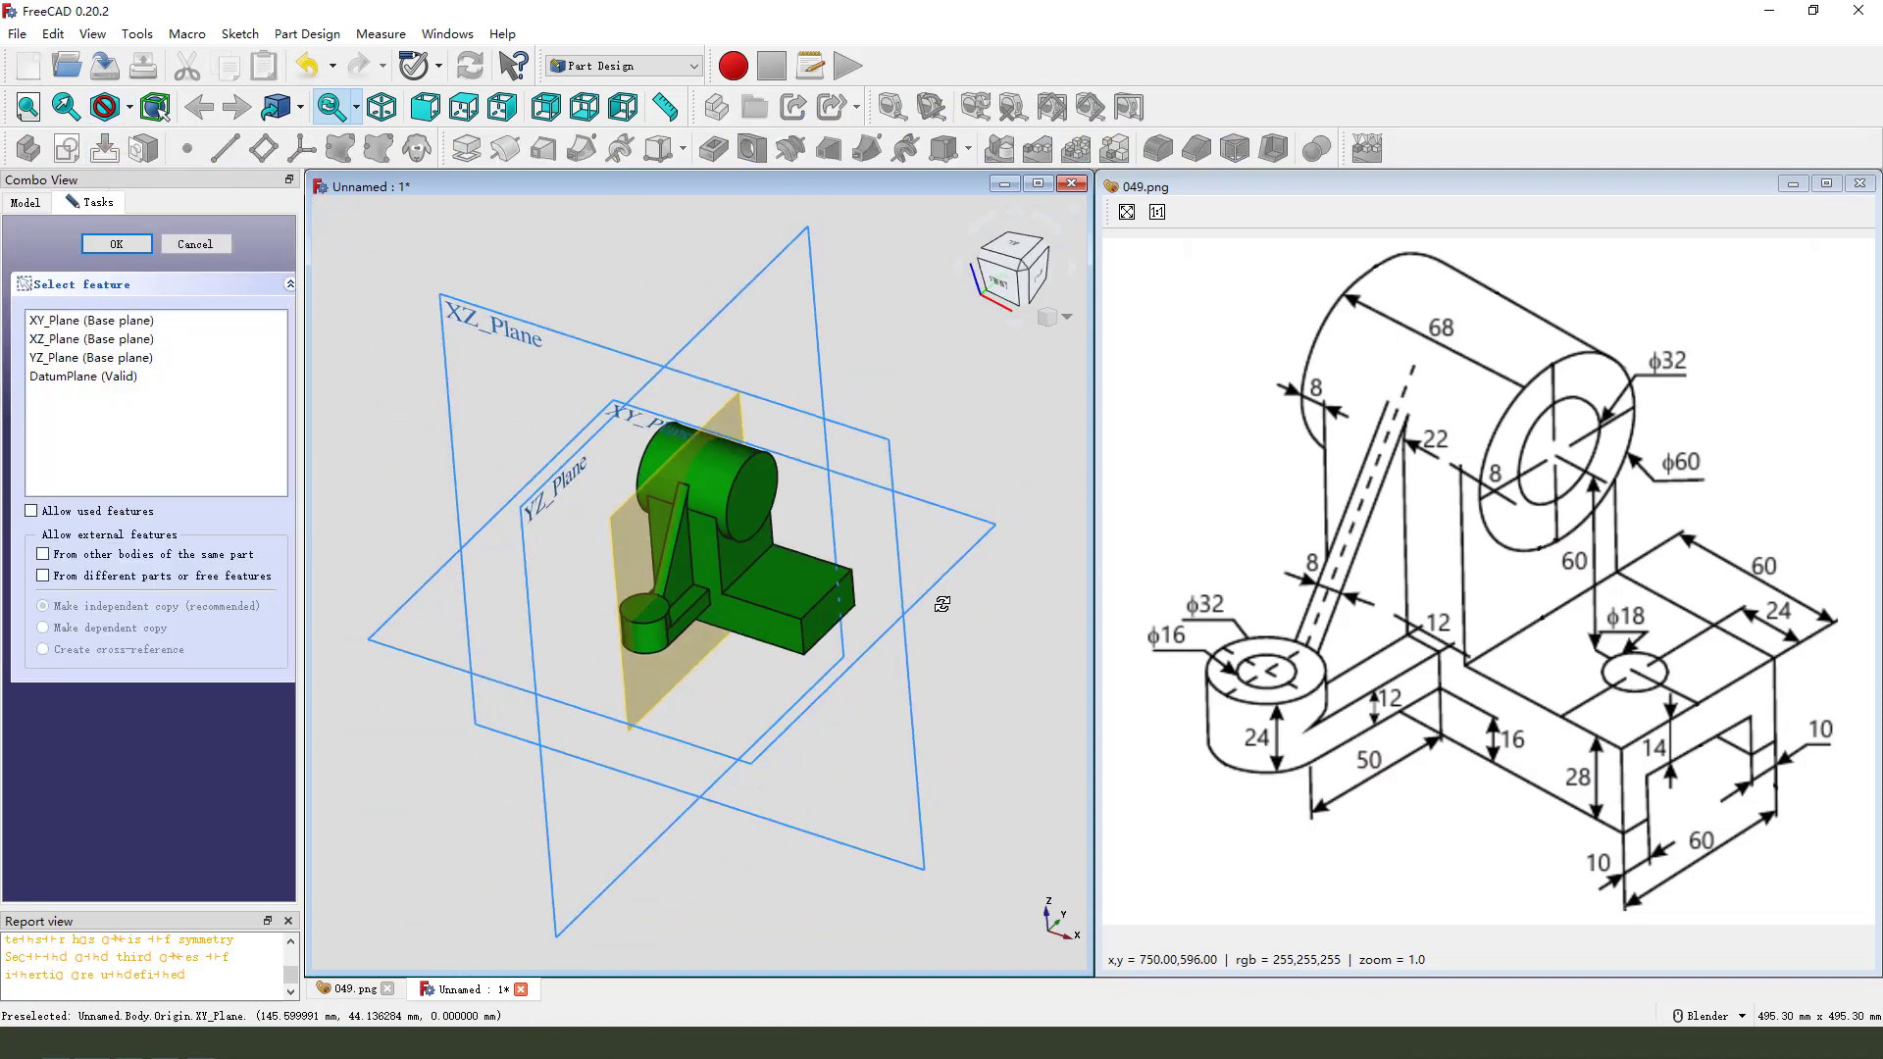
{"action": "left_click", "coordinate": [956, 518]}
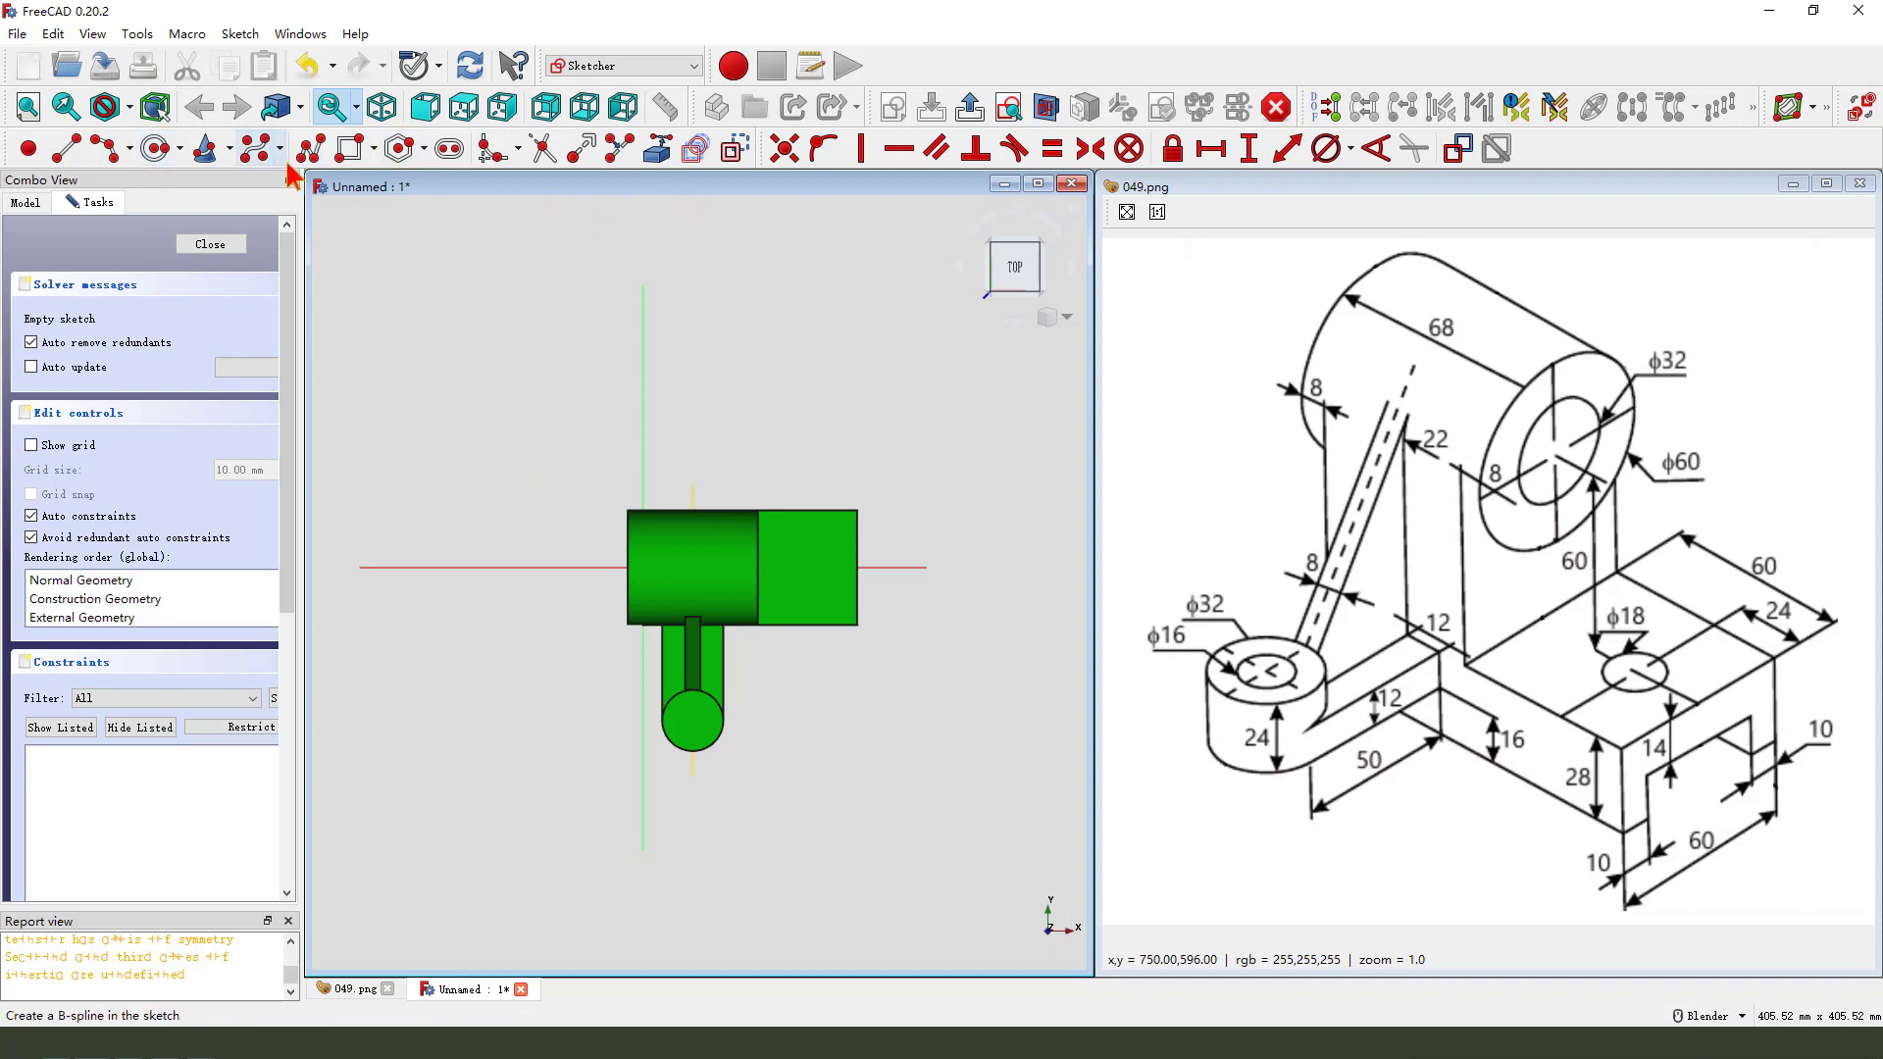
- Sketch a horizontal rectangle about 187 by 34 mm around the horizontal axis, extending past both ends of the part
{"action": "left_click", "coordinate": [350, 148]}
{"action": "left_click", "coordinate": [548, 537]}
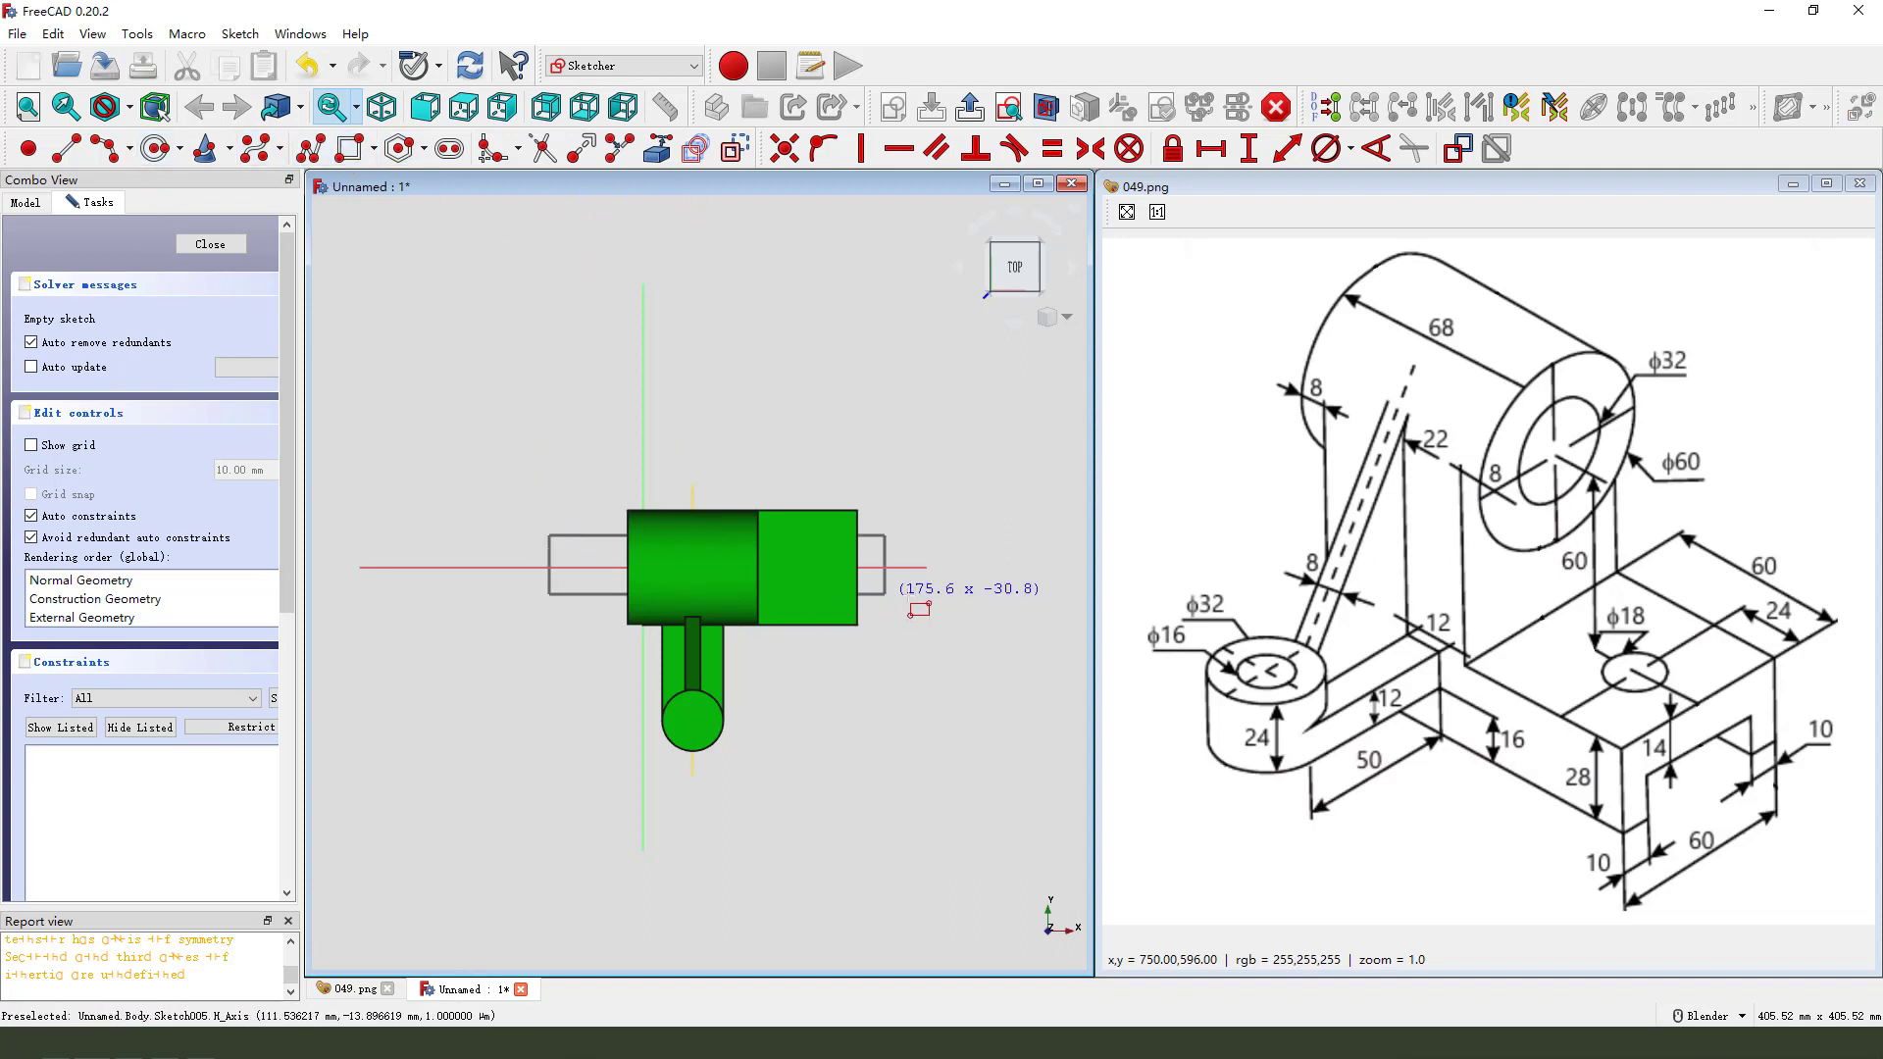
{"action": "left_click", "coordinate": [906, 603]}
{"action": "scroll", "coordinate": [931, 628], "scroll_direction": "up", "scroll_amount": 1}
- Make the rectangle's two right-hand corners symmetric about the horizontal axis
{"action": "left_click", "coordinate": [901, 518]}
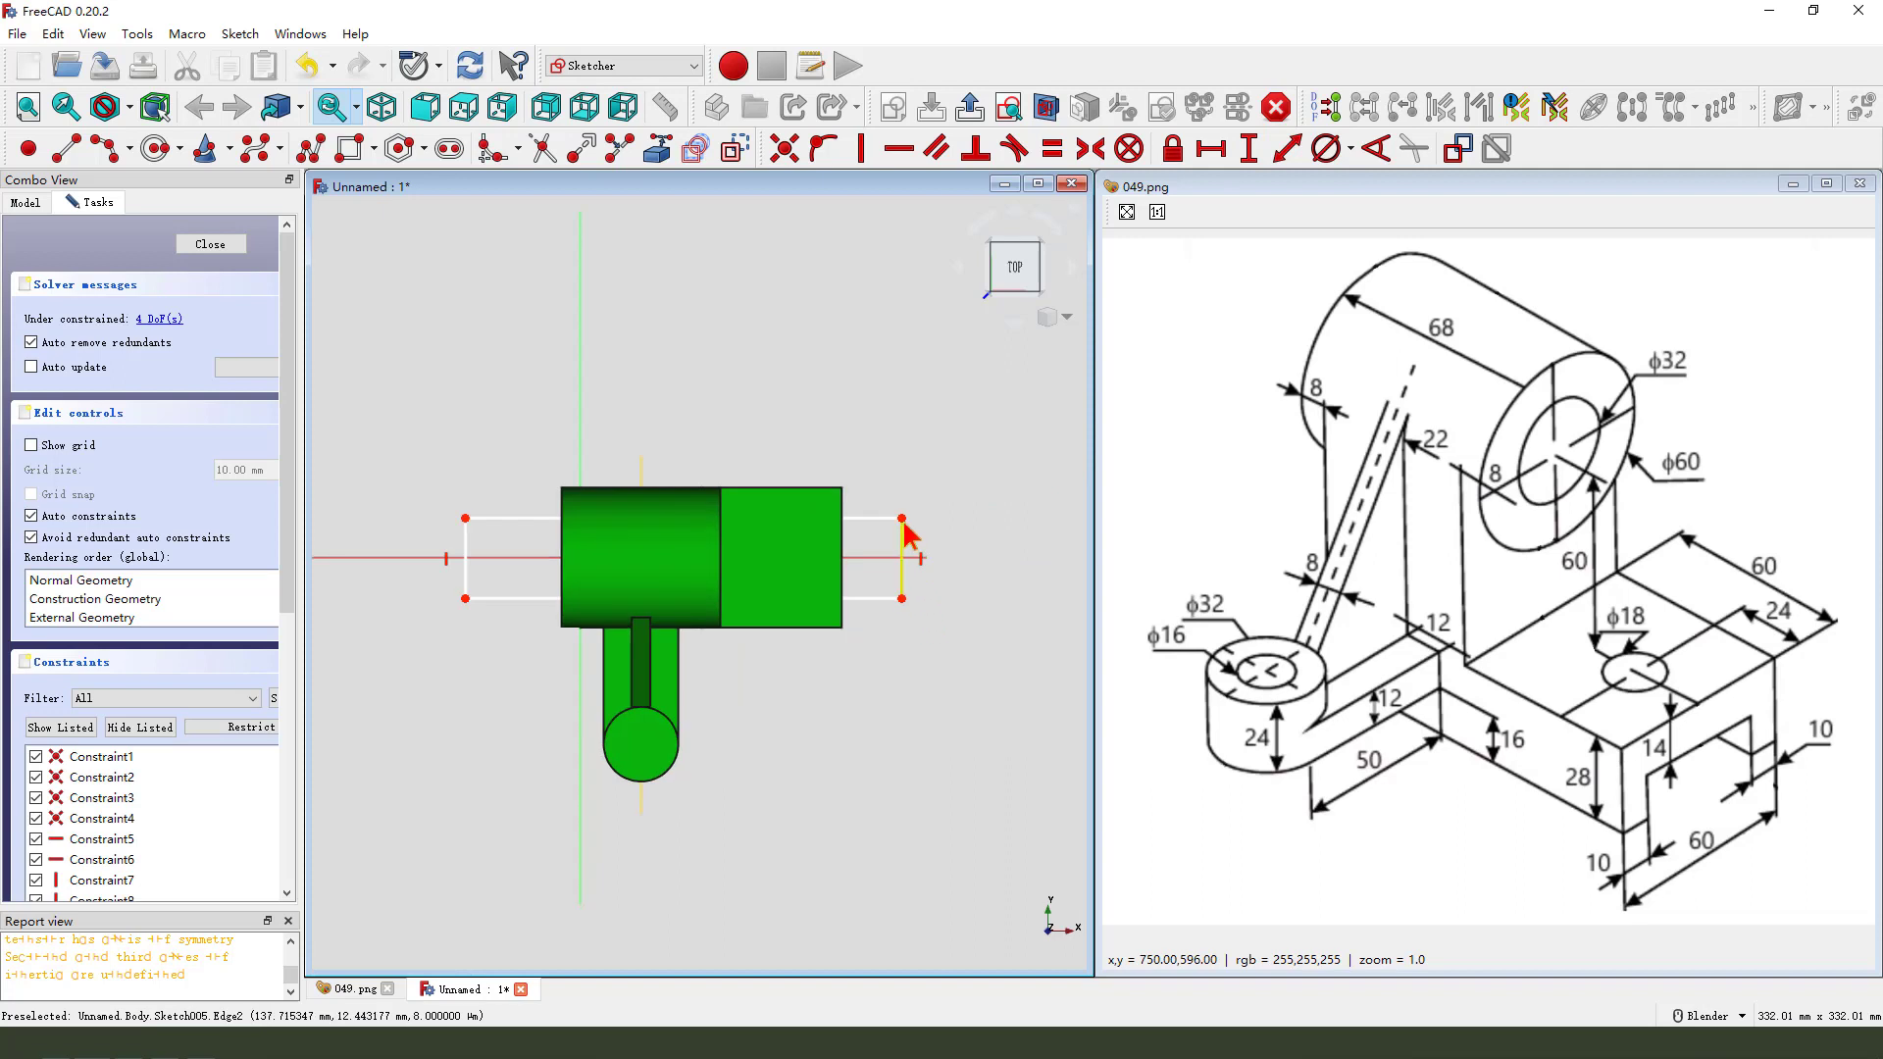
{"action": "left_click", "coordinate": [901, 598]}
{"action": "left_click", "coordinate": [893, 558]}
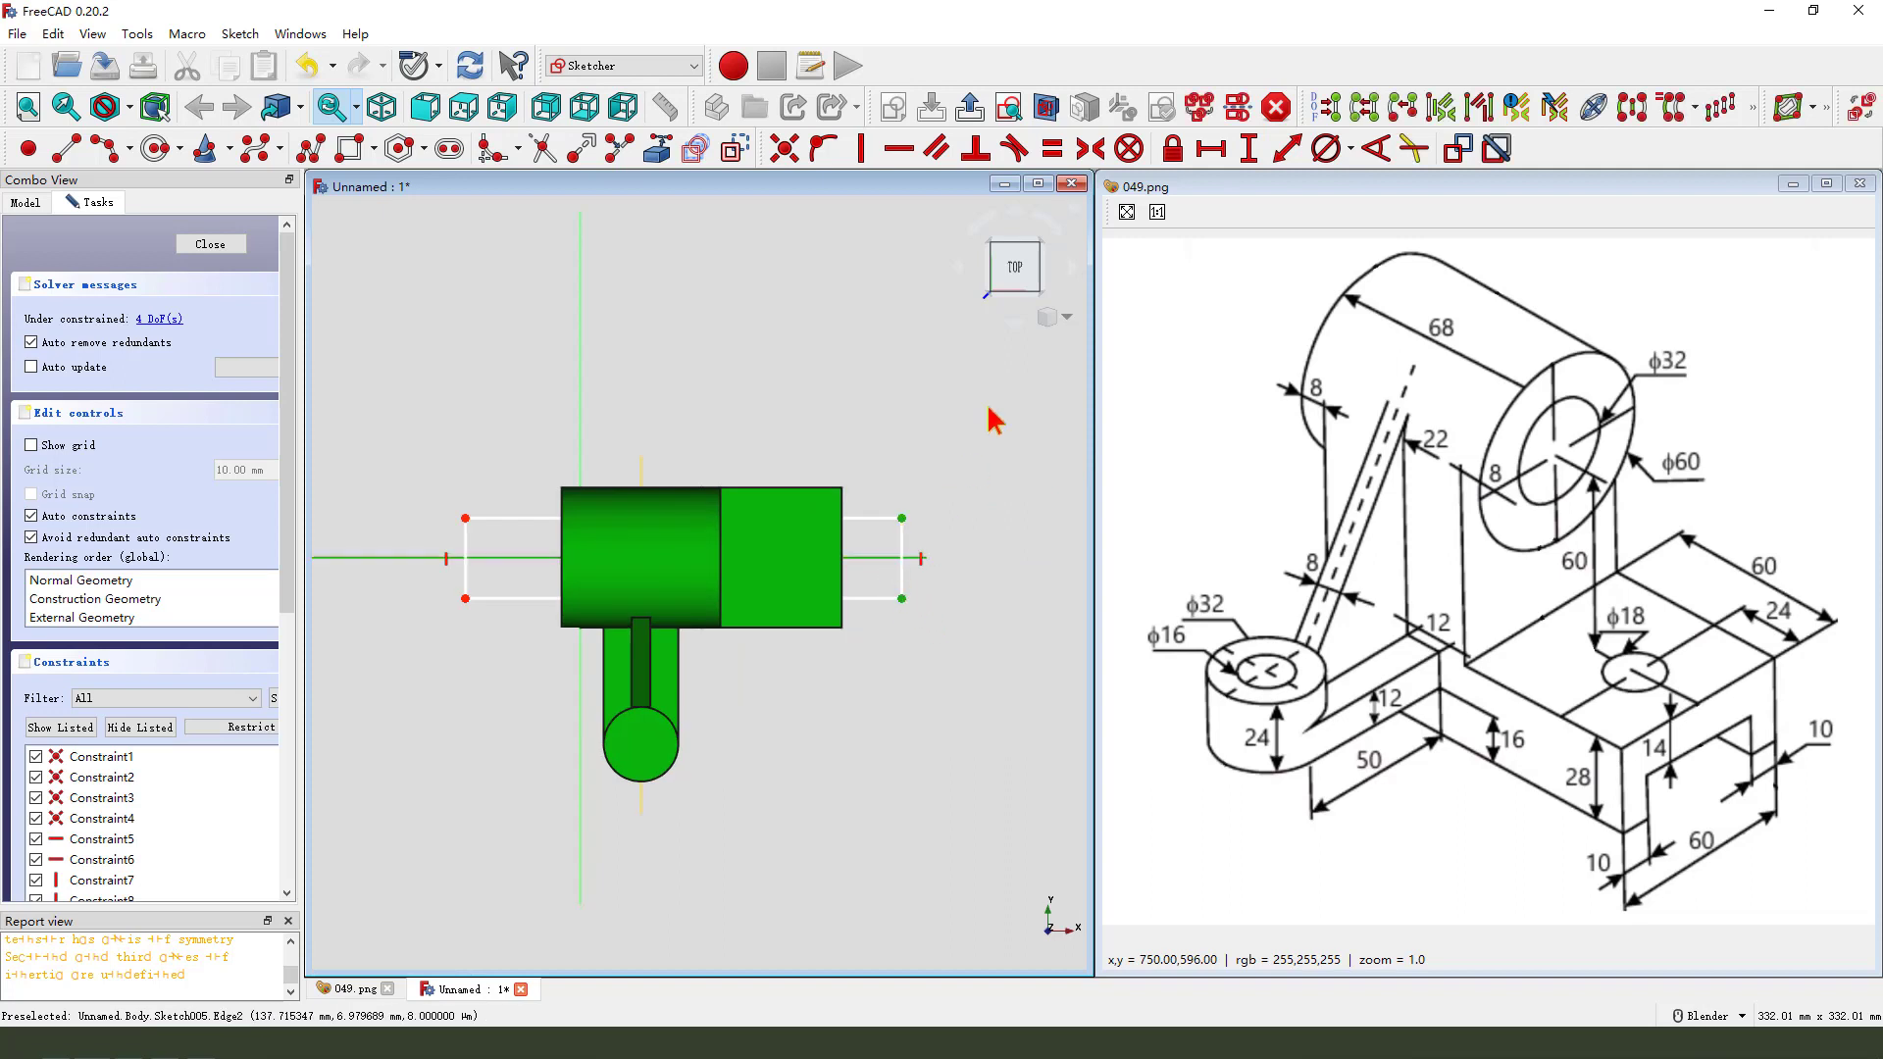
{"action": "left_click", "coordinate": [1090, 148]}
- Set the length of the rectangle's right edge to 40 mm and place the dimension clear of the part
{"action": "scroll", "coordinate": [976, 593], "scroll_direction": "up", "scroll_amount": 1}
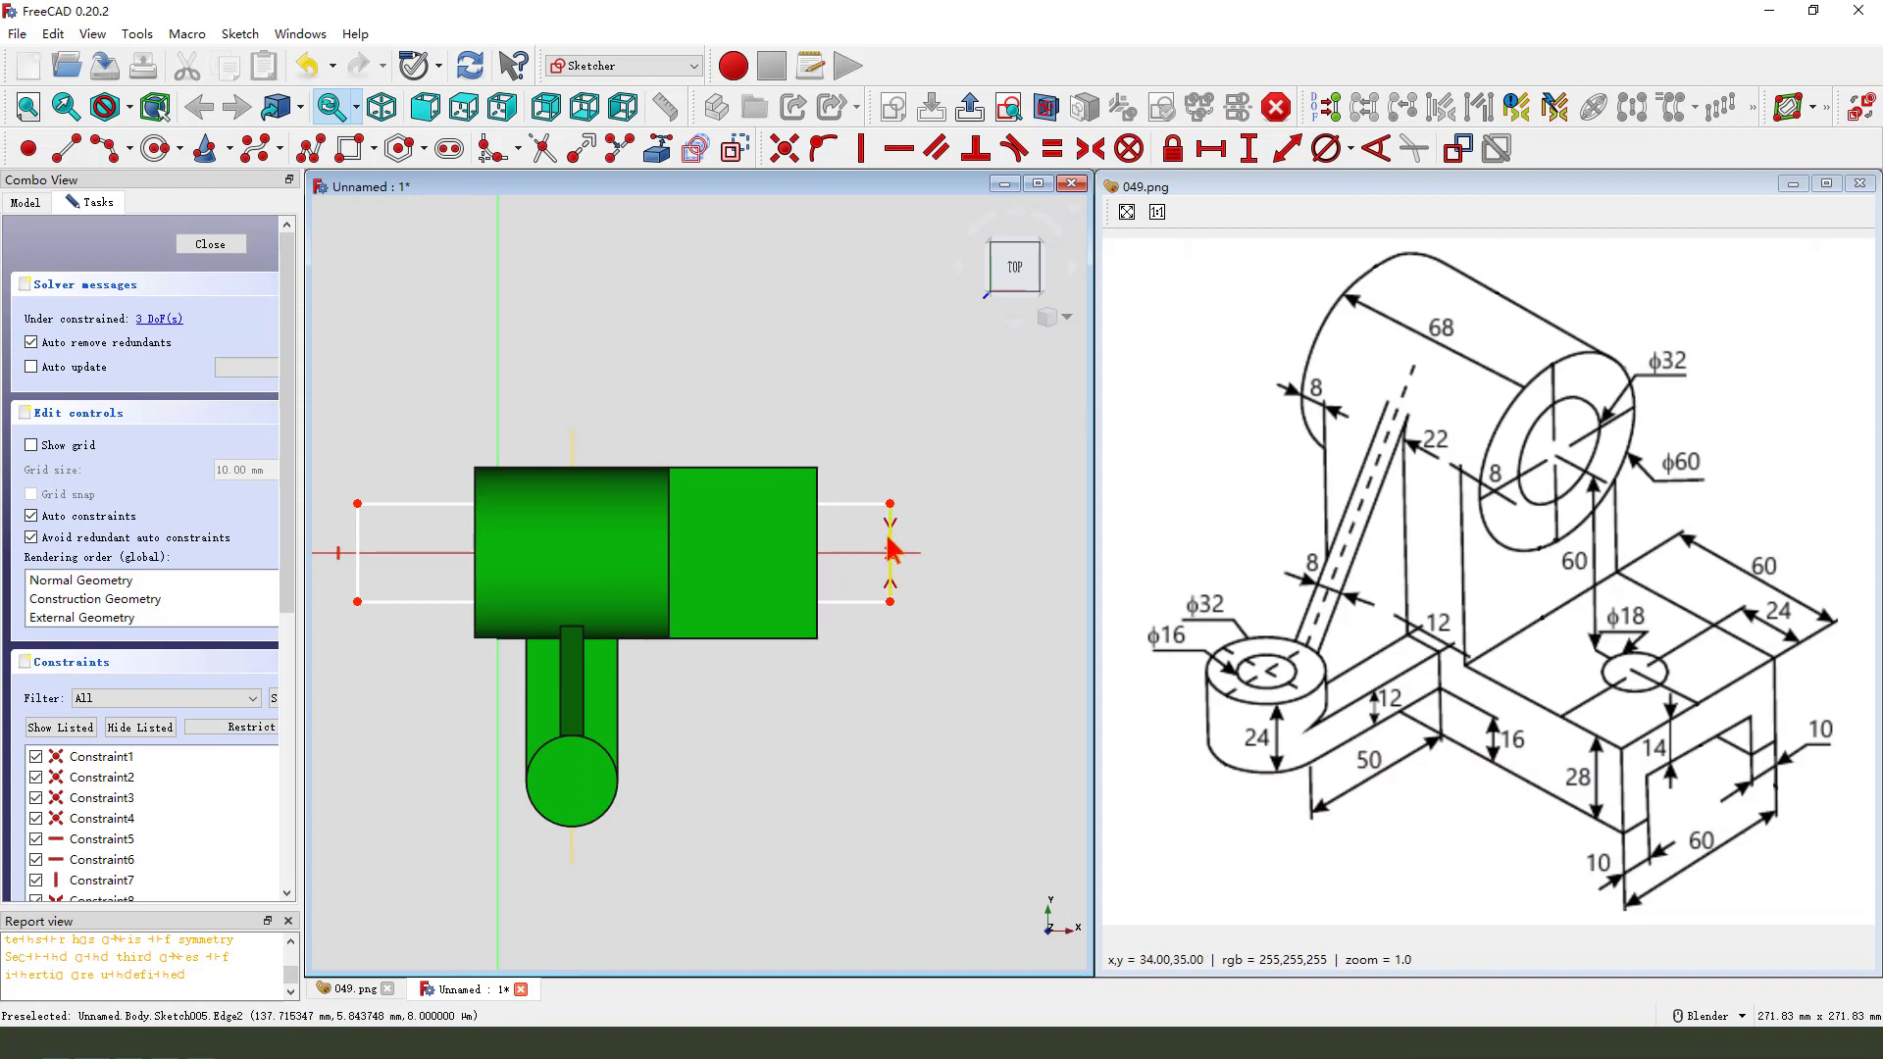
{"action": "left_click", "coordinate": [1248, 148]}
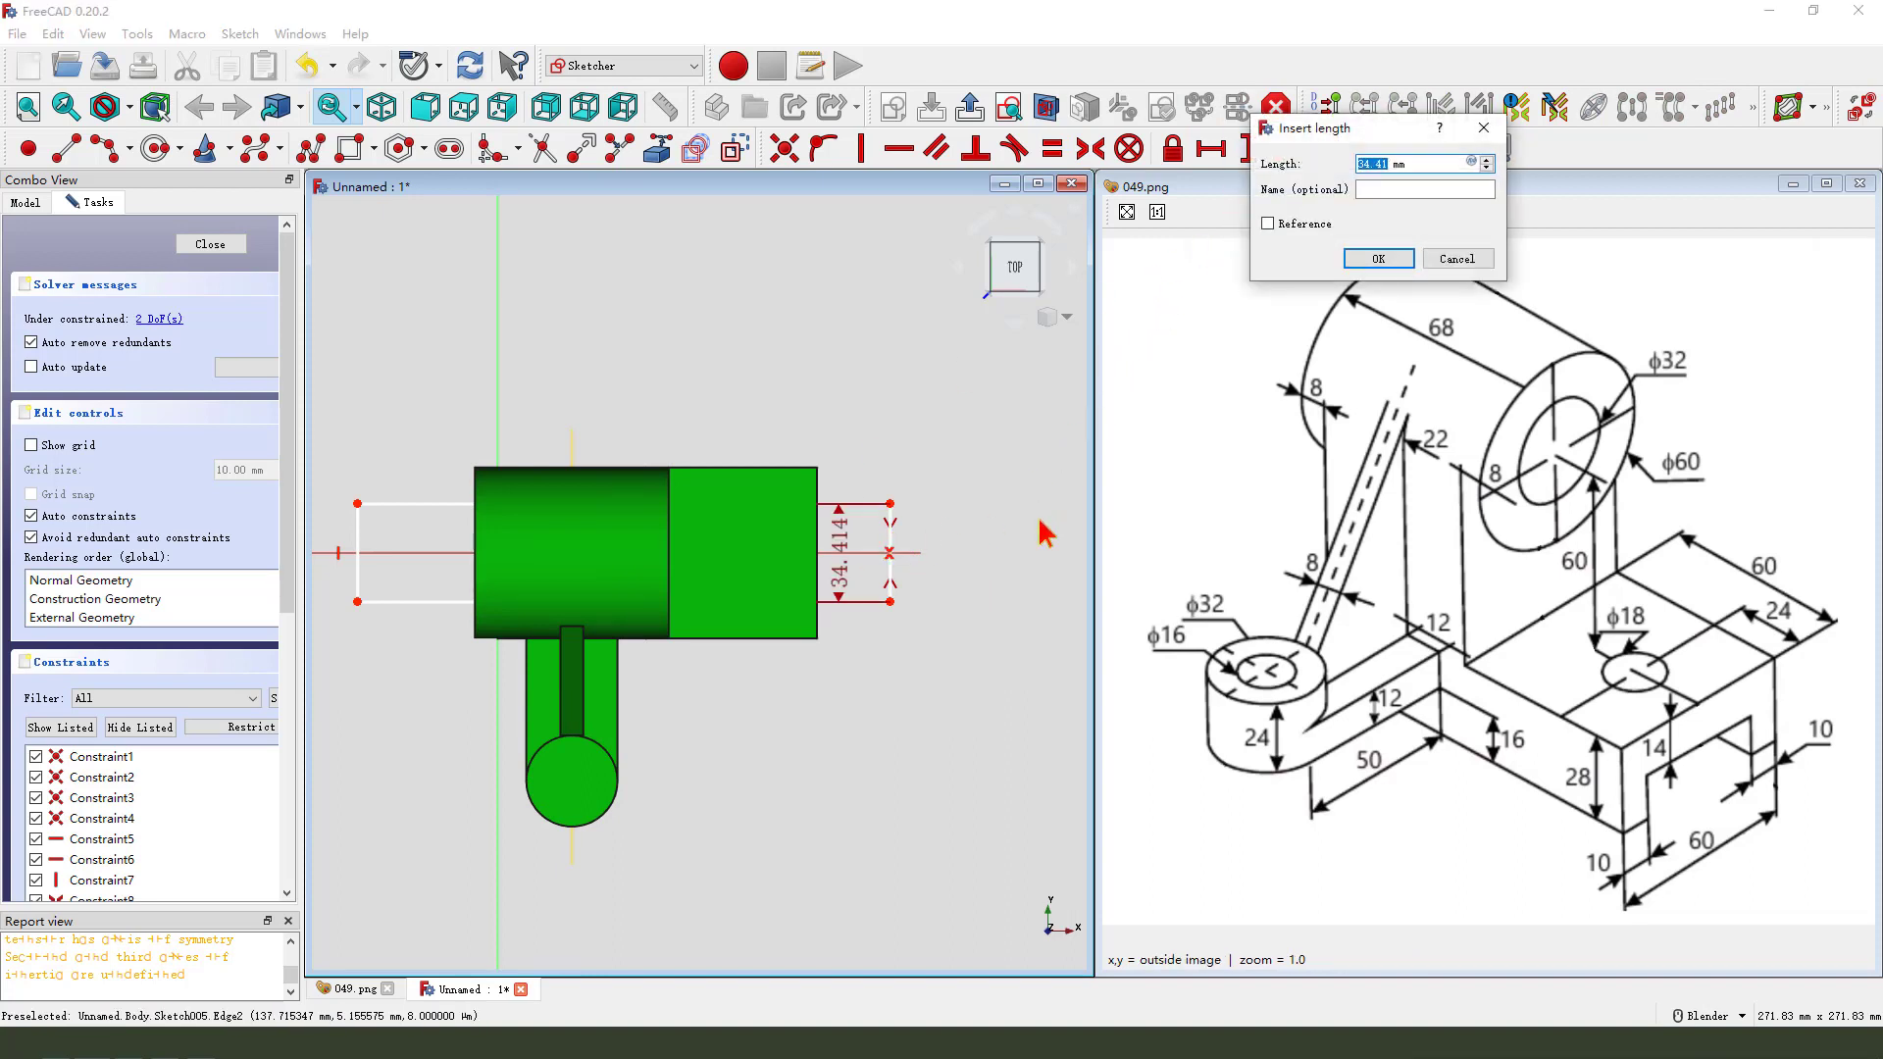
{"action": "key", "text": "Return"}
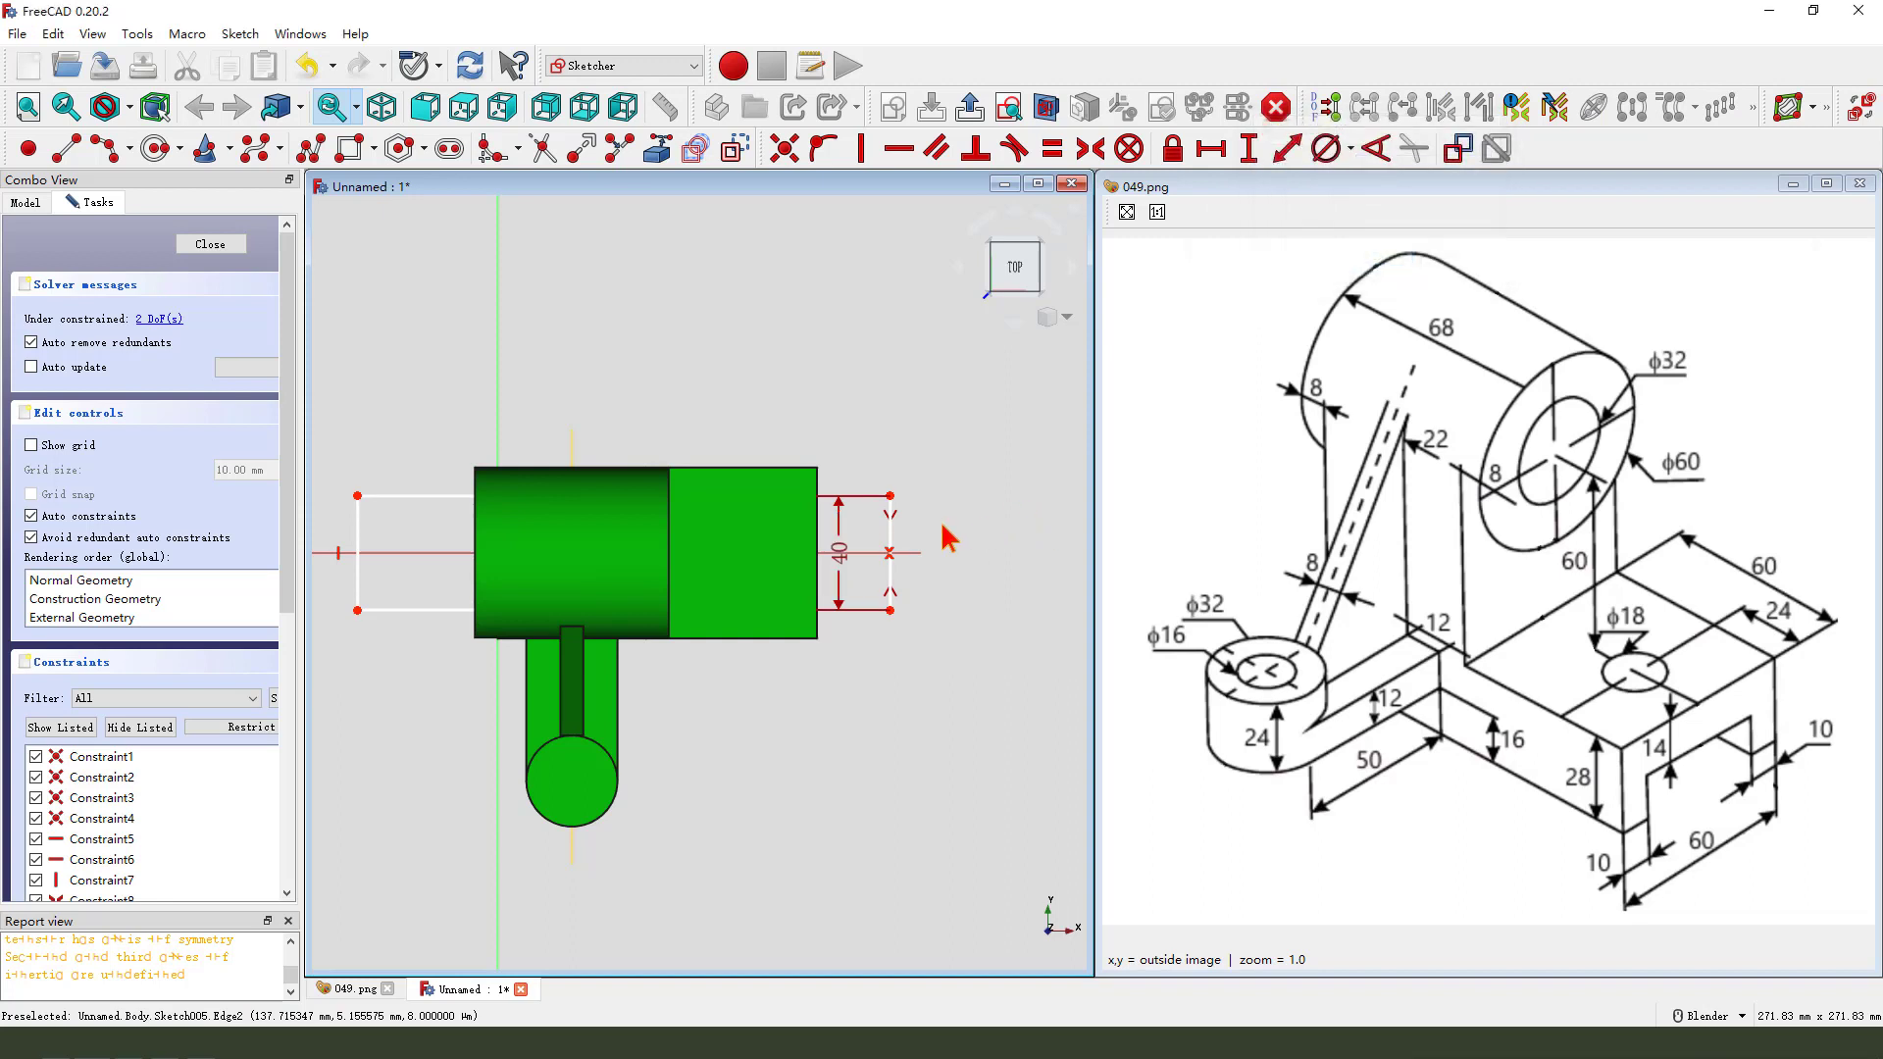
{"action": "left_click_drag", "start_coordinate": [845, 549], "coordinate": [991, 553]}
{"action": "scroll", "coordinate": [824, 496], "scroll_direction": "down", "scroll_amount": 1}
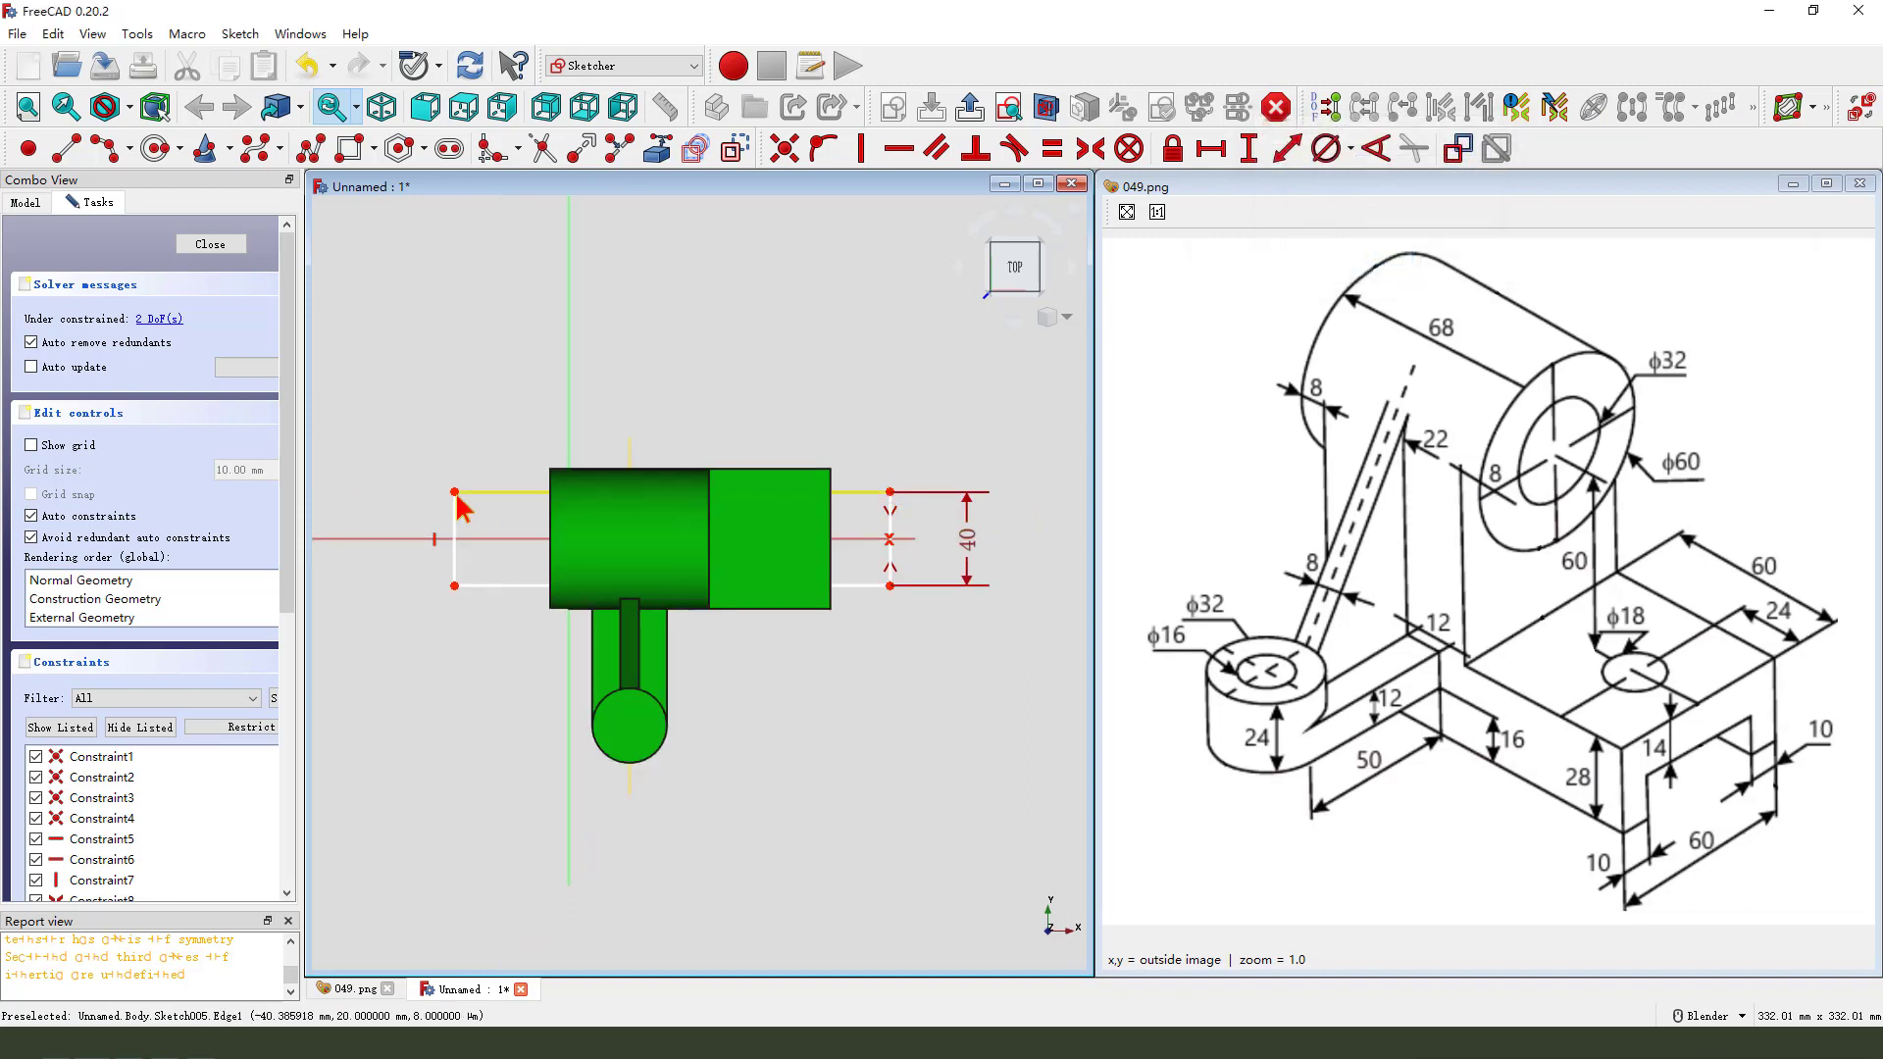
- Dimension the horizontal distance from the rectangle's upper-left corner to the origin, keeping its drawn value, and place the dimension above the part
{"action": "left_click", "coordinate": [456, 494]}
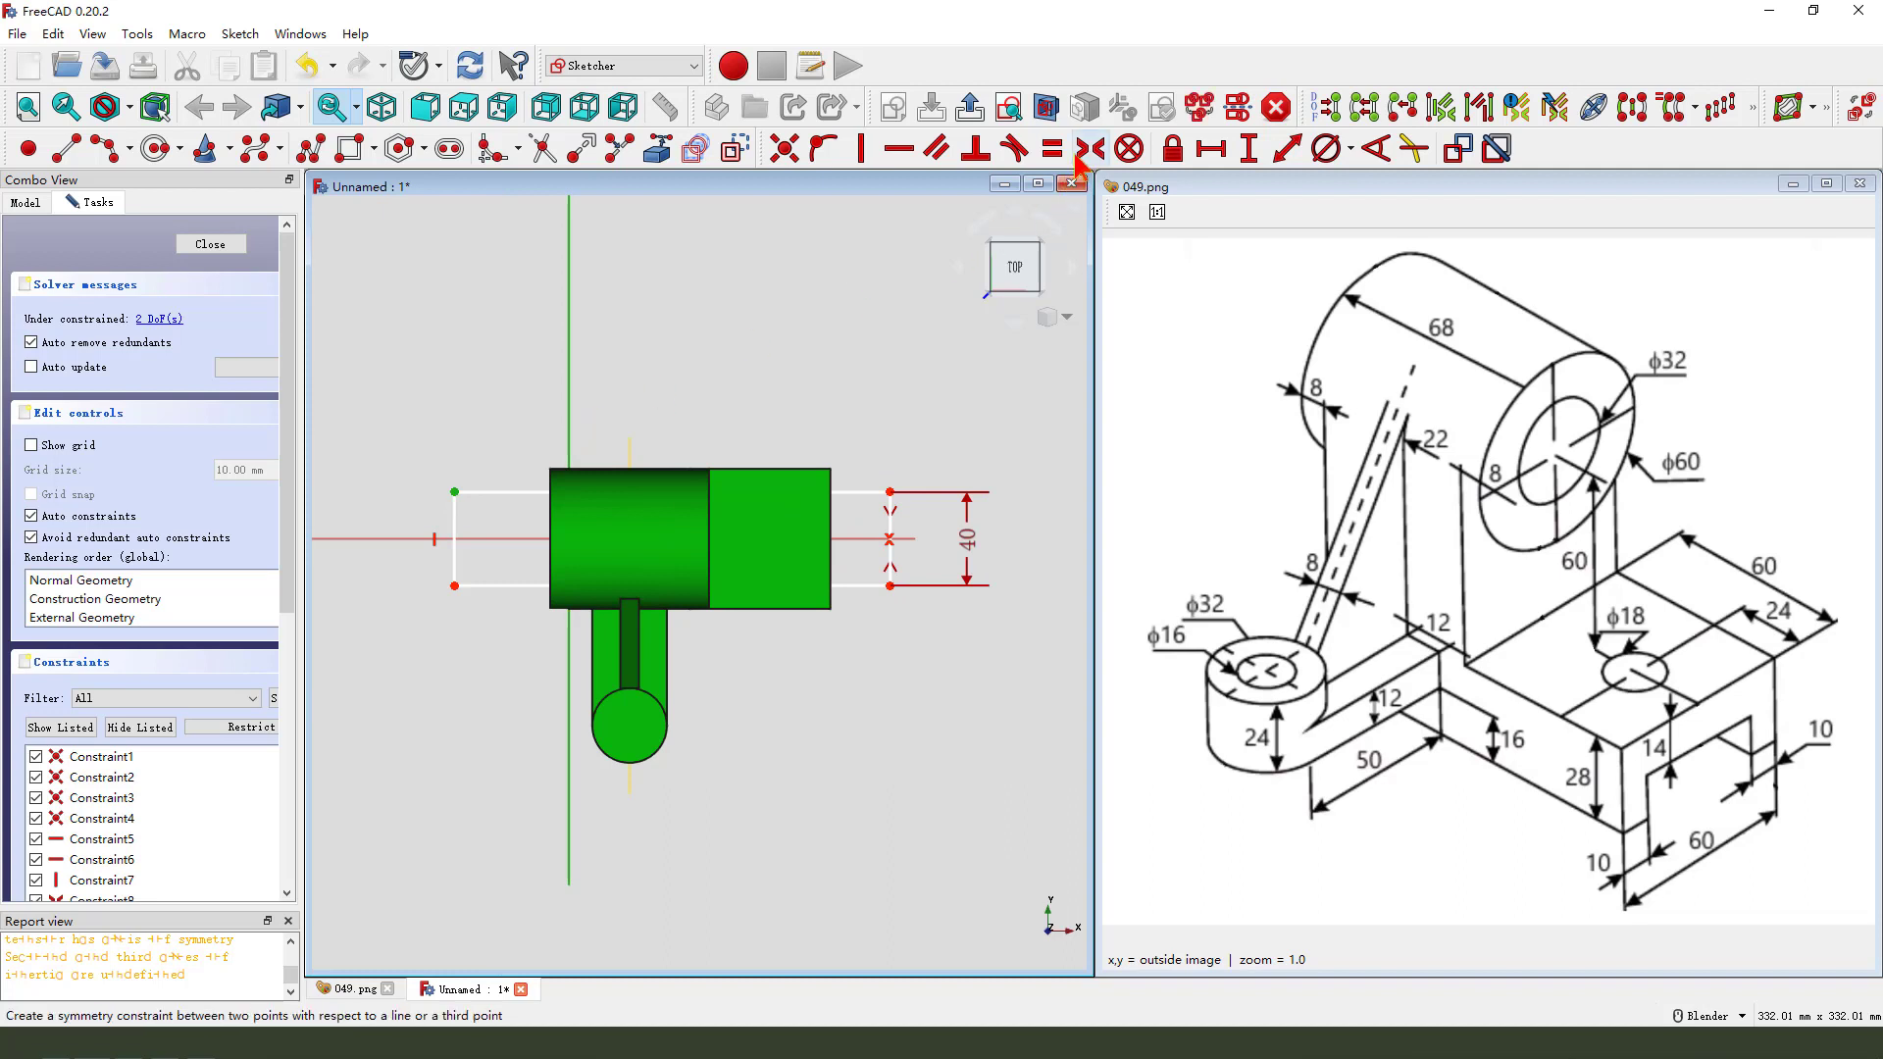
{"action": "left_click", "coordinate": [1211, 148]}
{"action": "left_click", "coordinate": [1330, 263]}
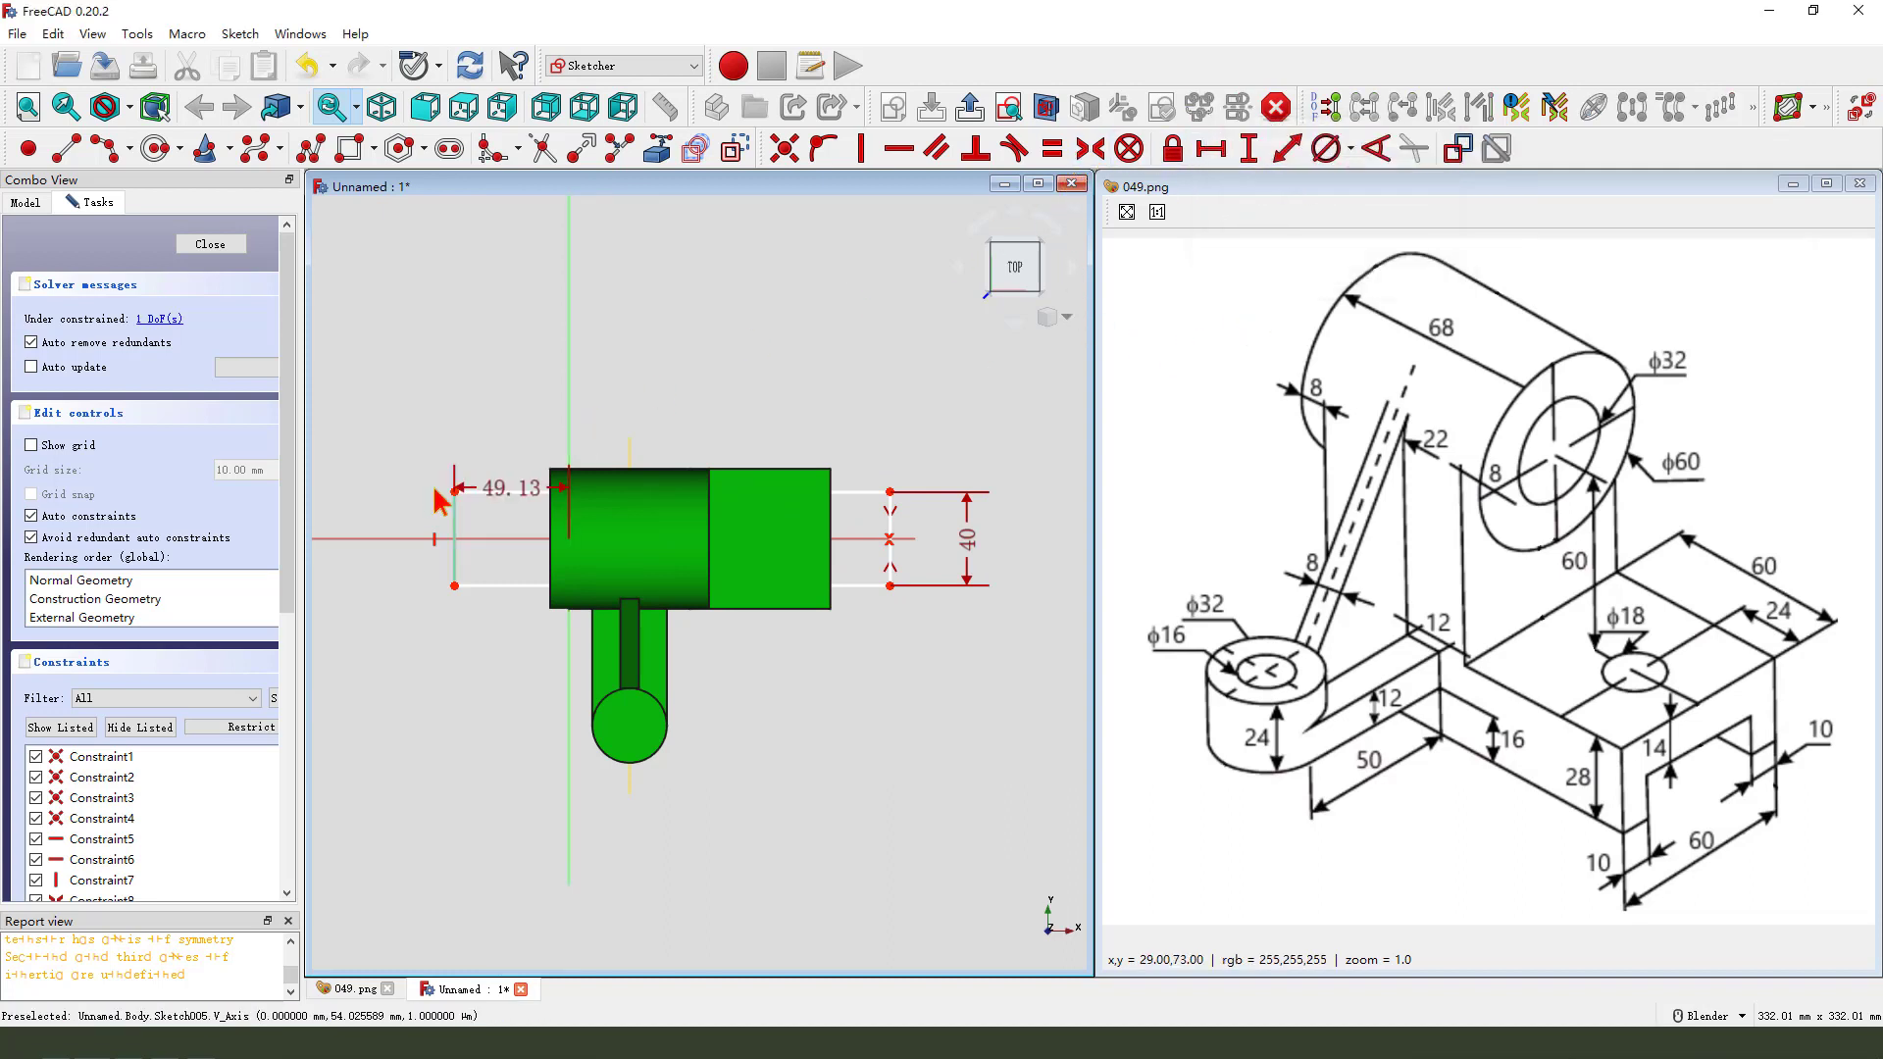
{"action": "left_click_drag", "start_coordinate": [492, 490], "coordinate": [492, 385]}
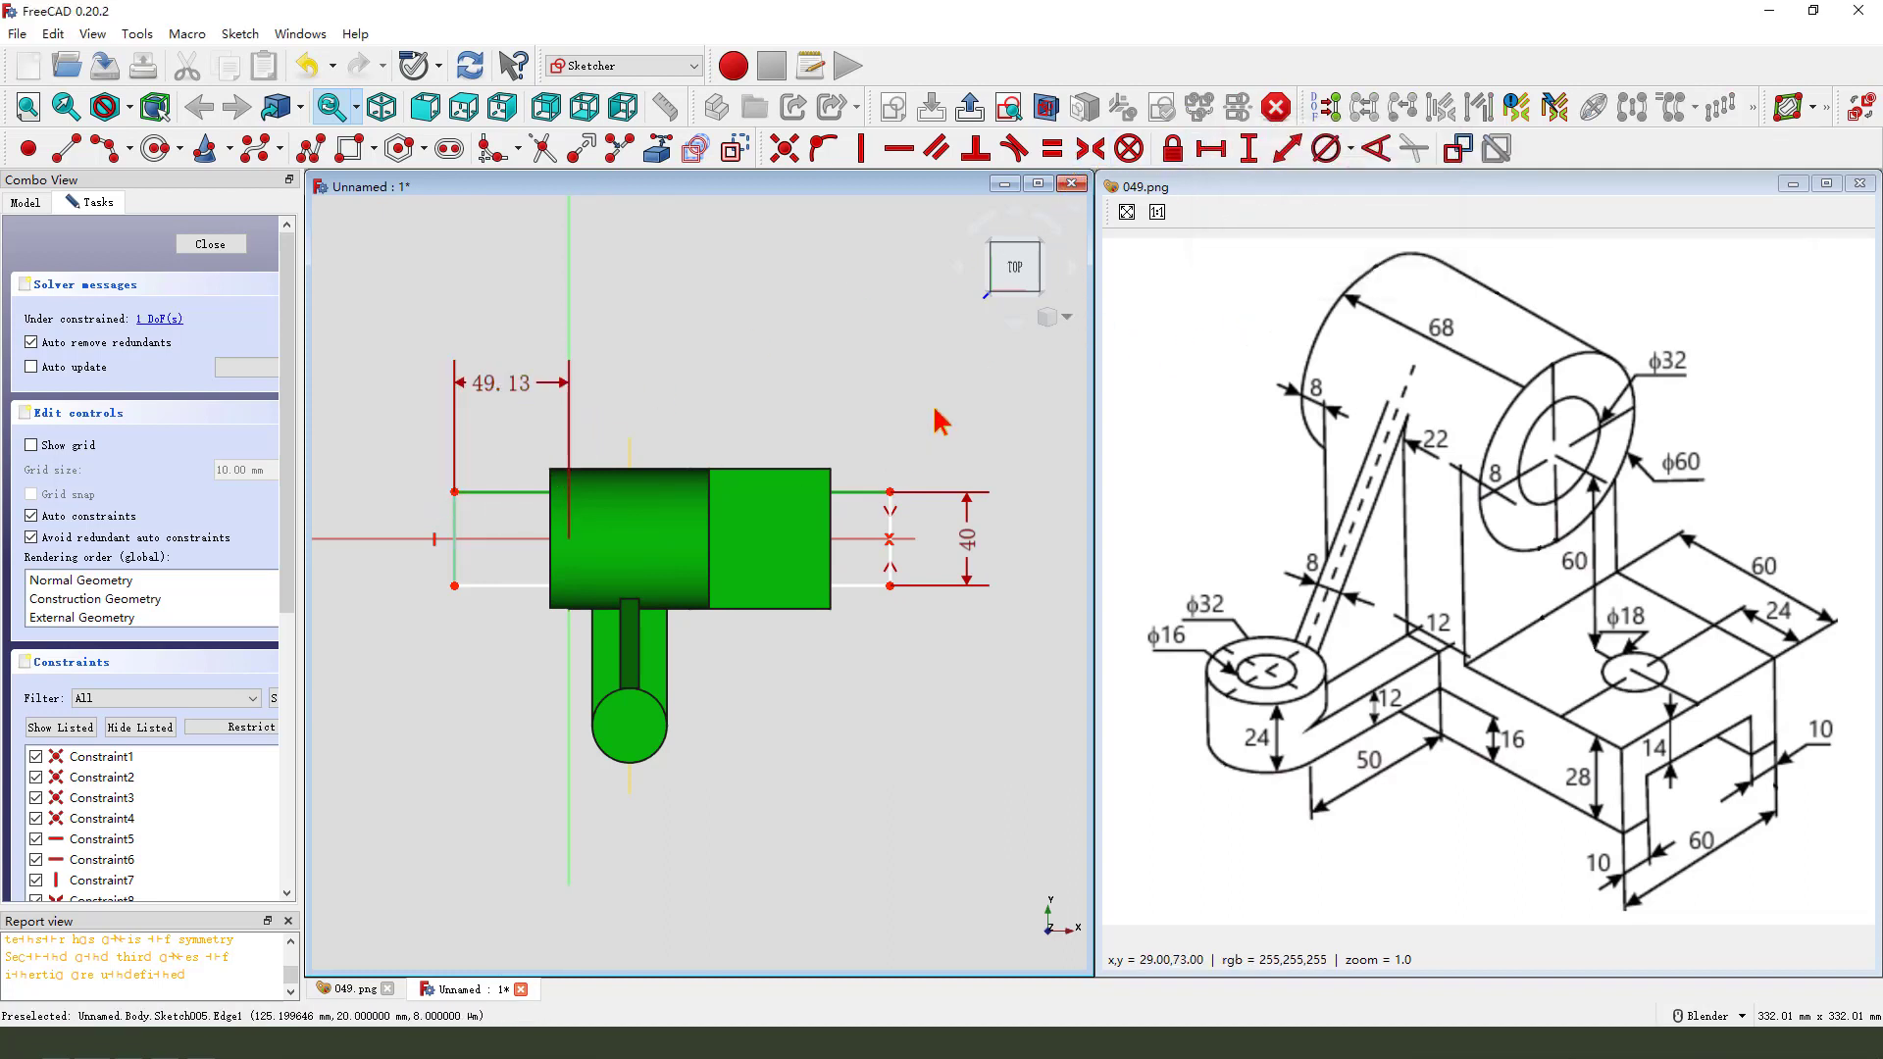
- Dimension the rectangle's overall horizontal length at its drawn value, place the dimension above the other, and finish the sketch
{"action": "left_click", "coordinate": [1211, 148]}
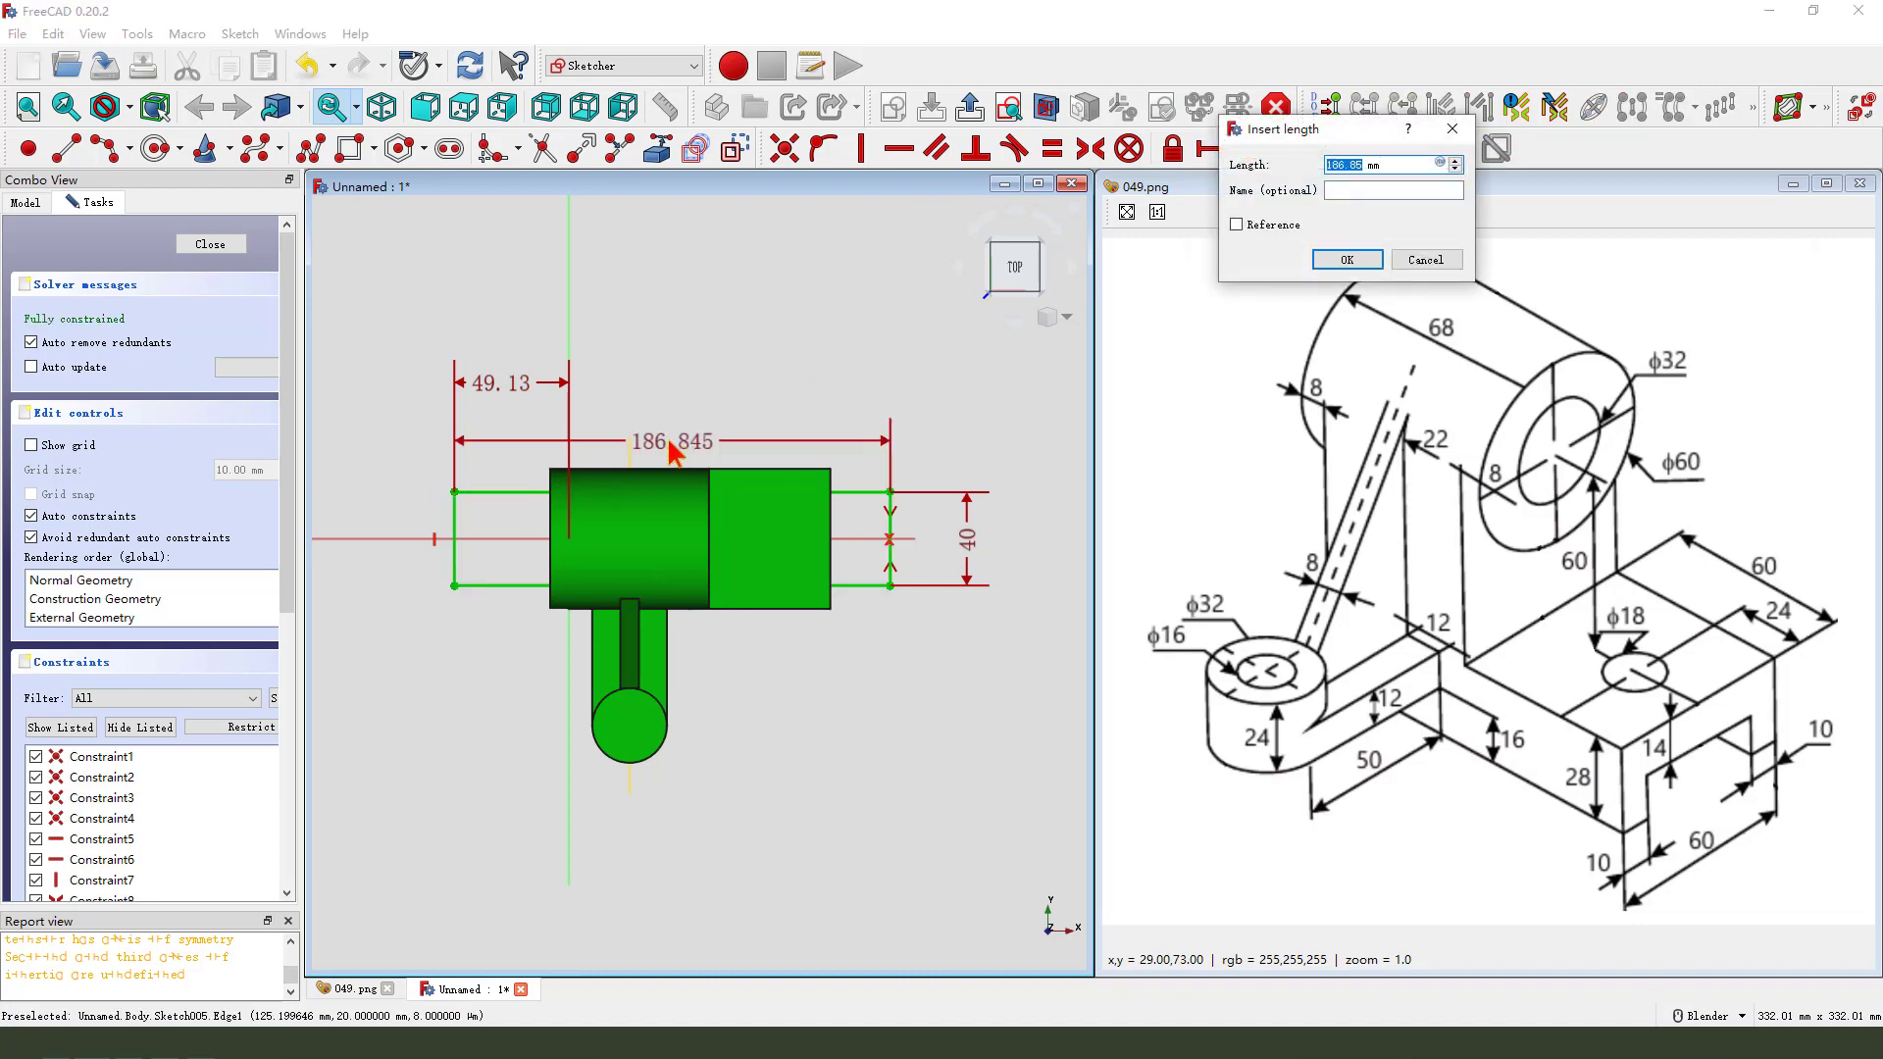
{"action": "left_click", "coordinate": [1367, 261]}
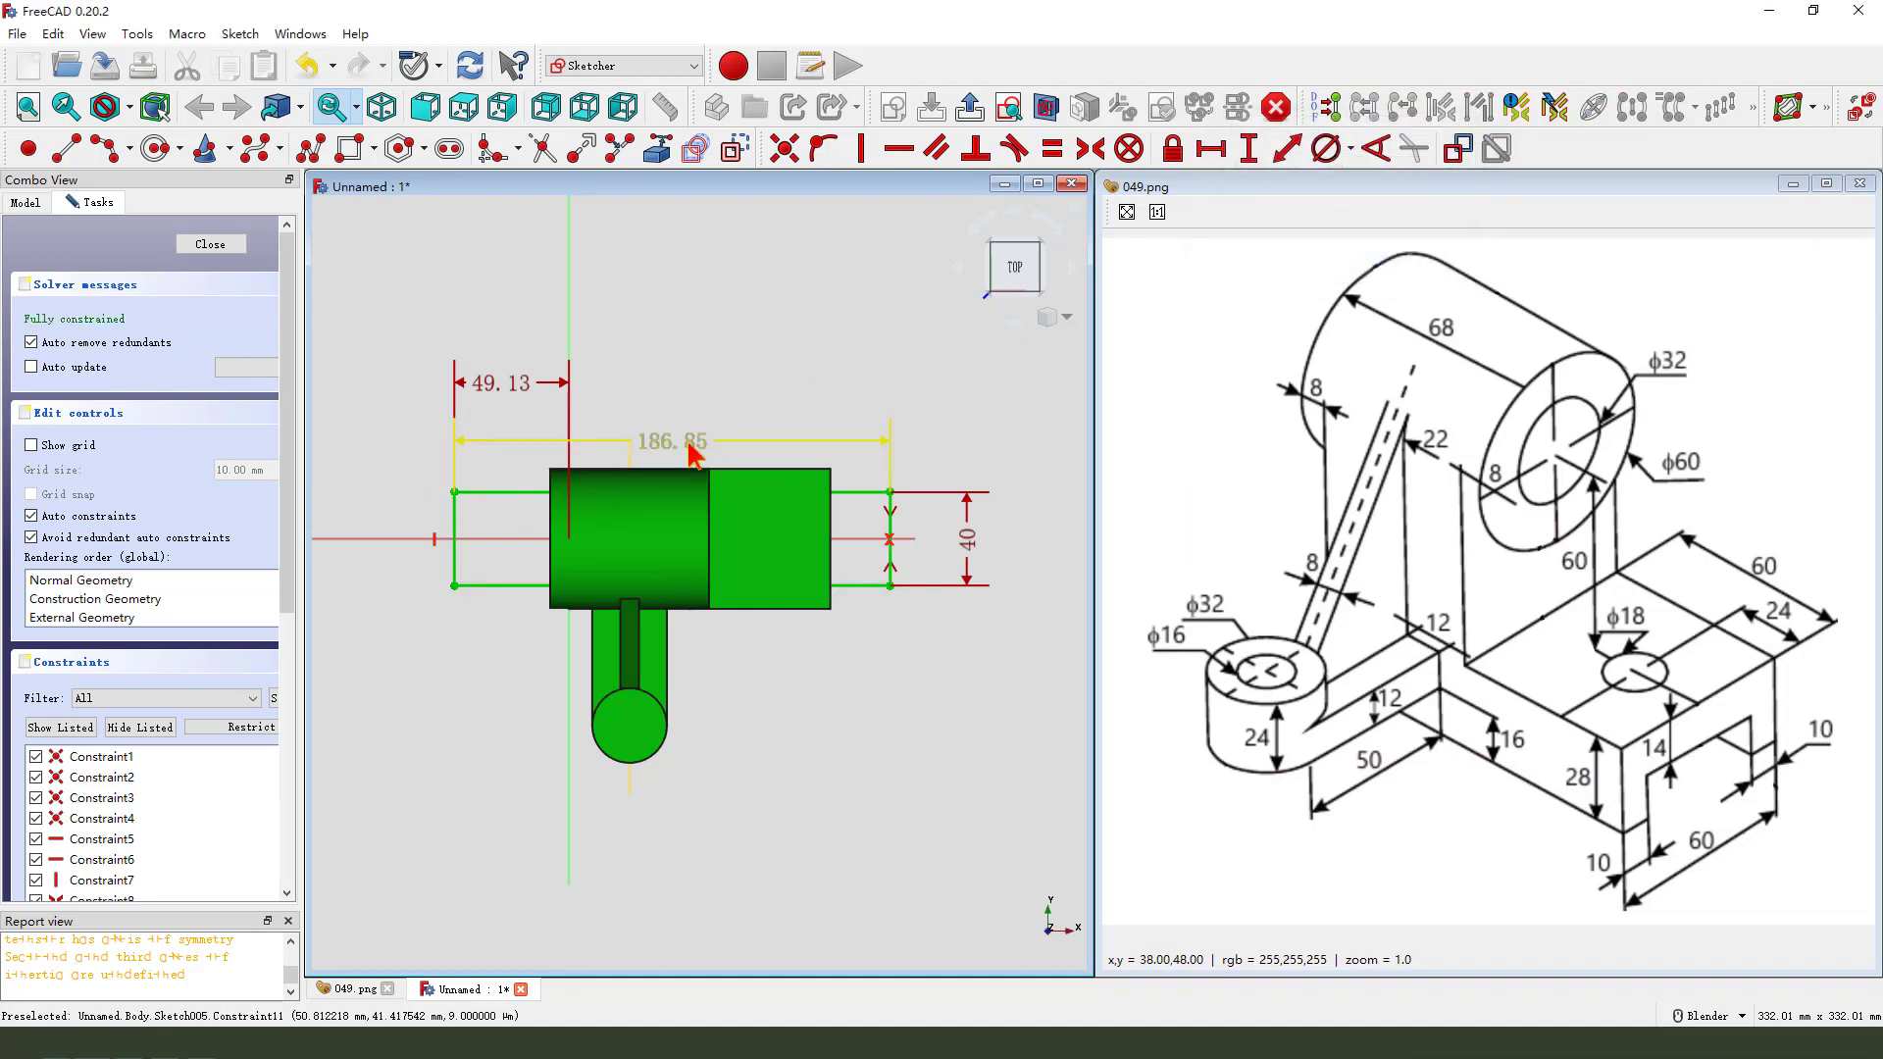
{"action": "left_click_drag", "start_coordinate": [693, 453], "coordinate": [693, 324]}
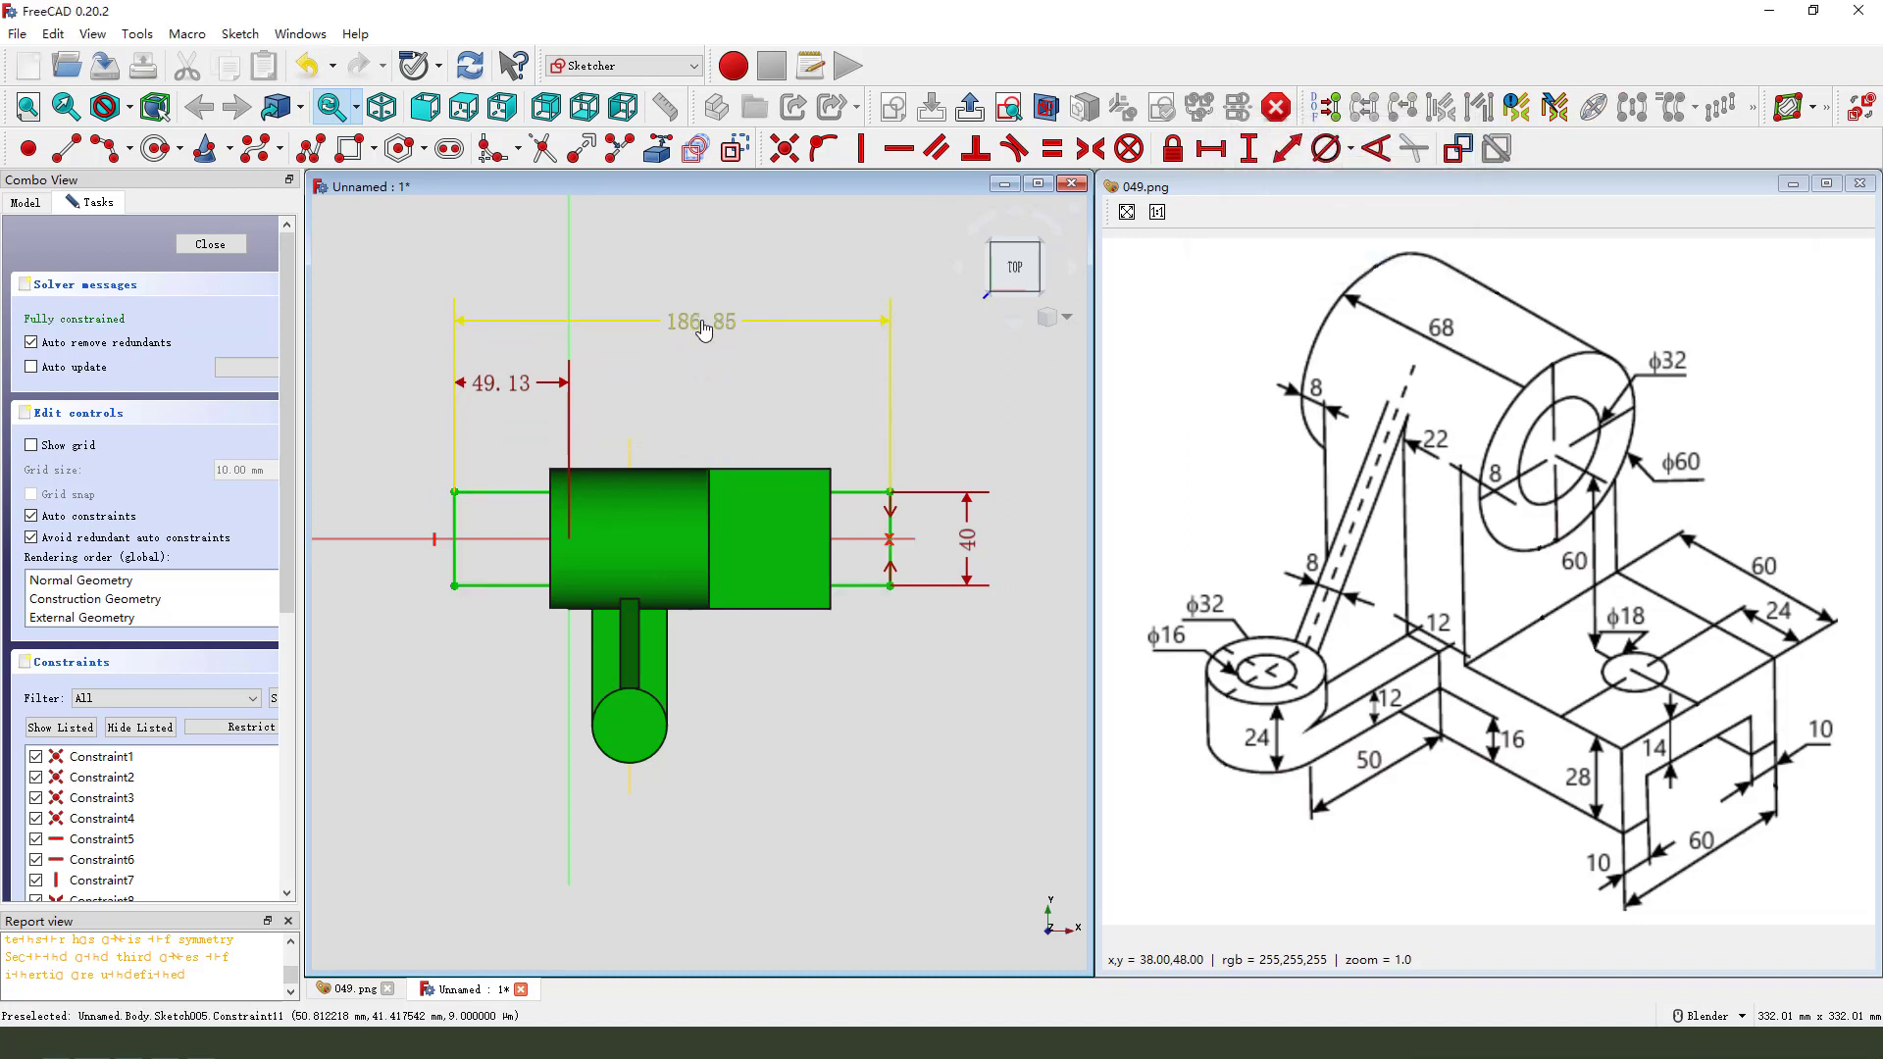
{"action": "left_click", "coordinate": [969, 108]}
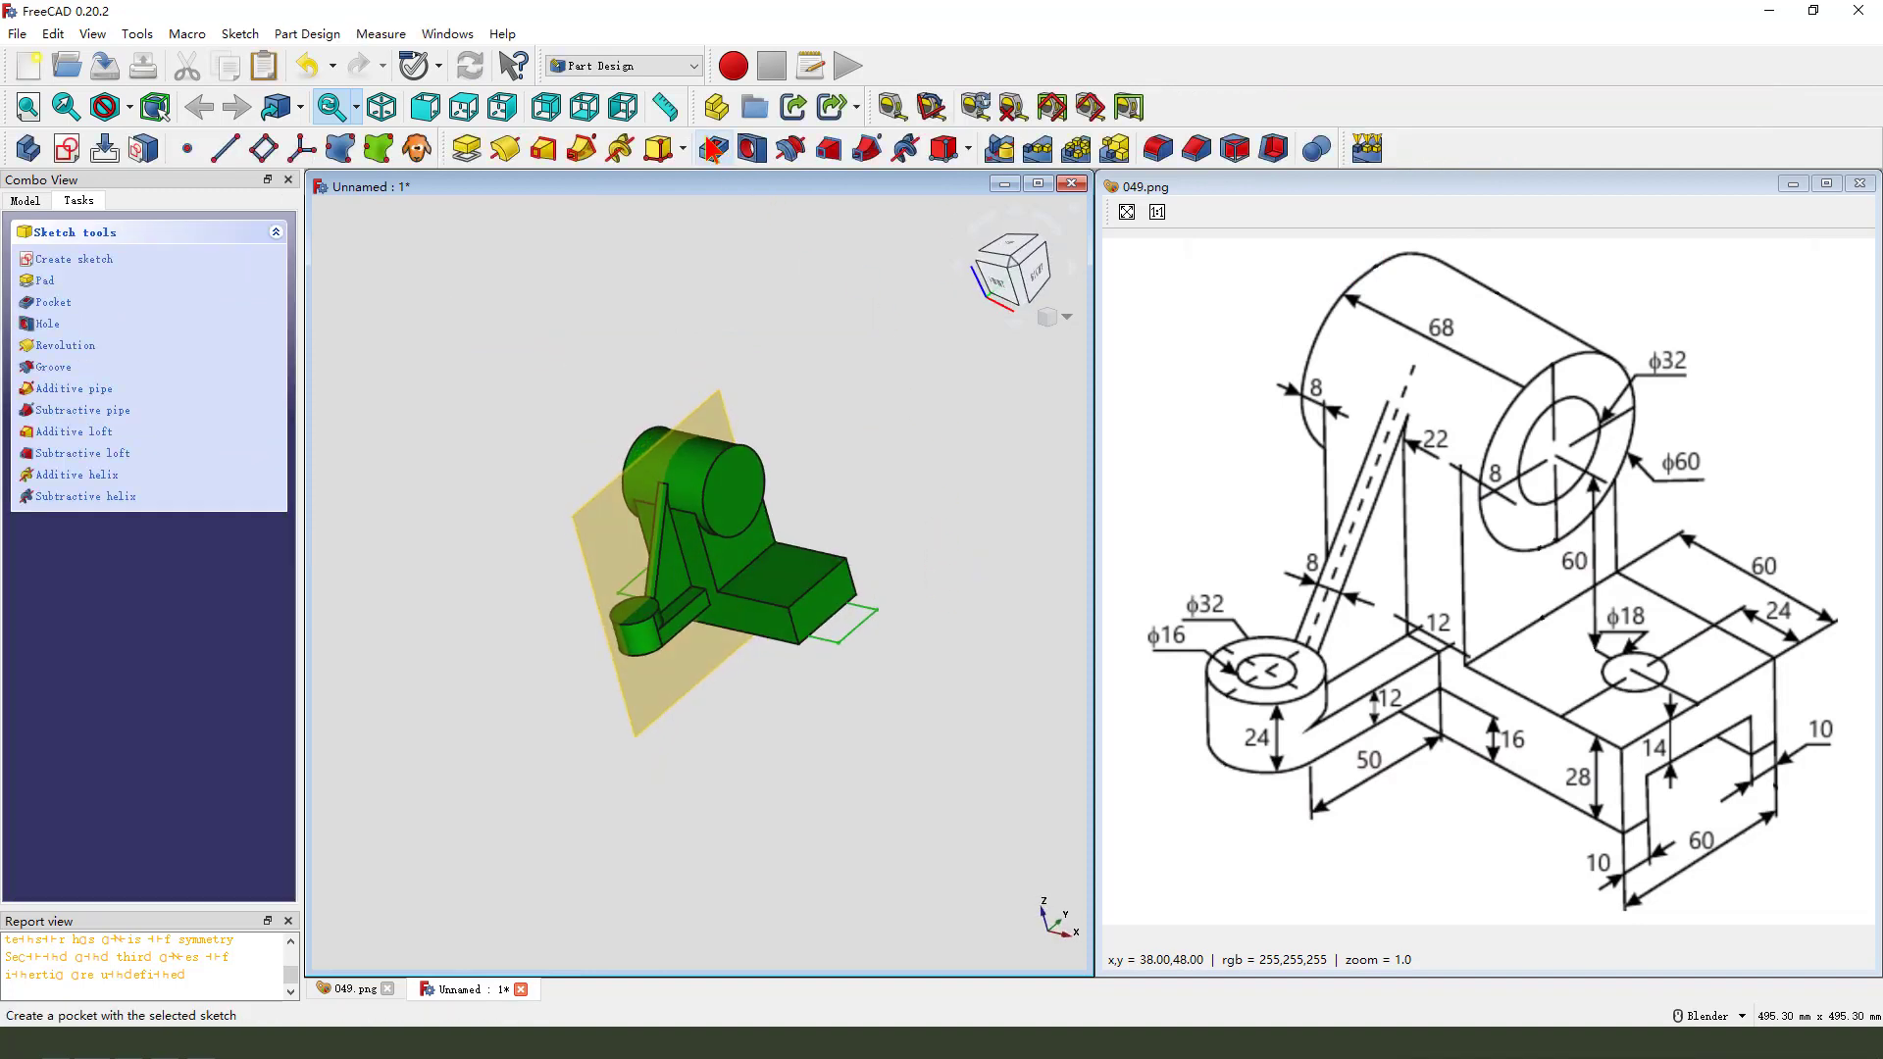
- Pocket the rectangle 14 mm deep in the reversed direction to cut the slot beneath the base
{"action": "left_click", "coordinate": [713, 149]}
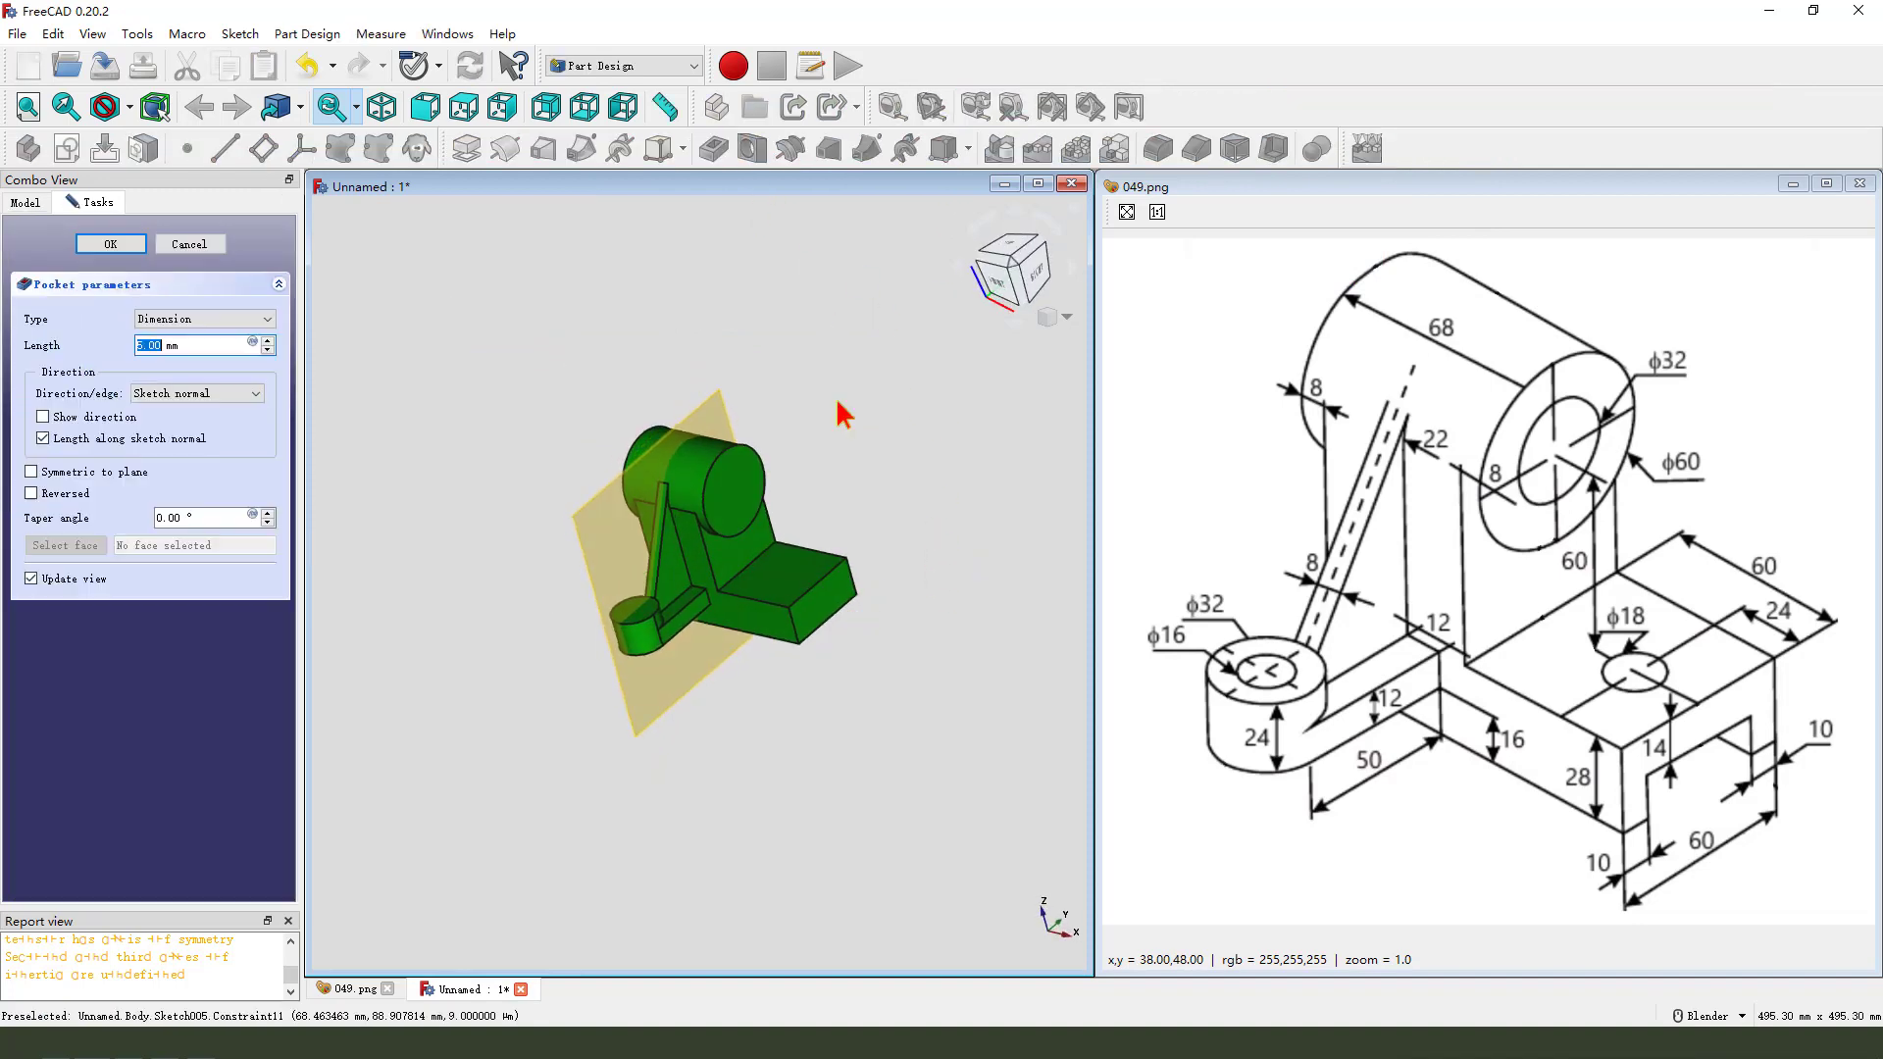
{"action": "left_click", "coordinate": [32, 494]}
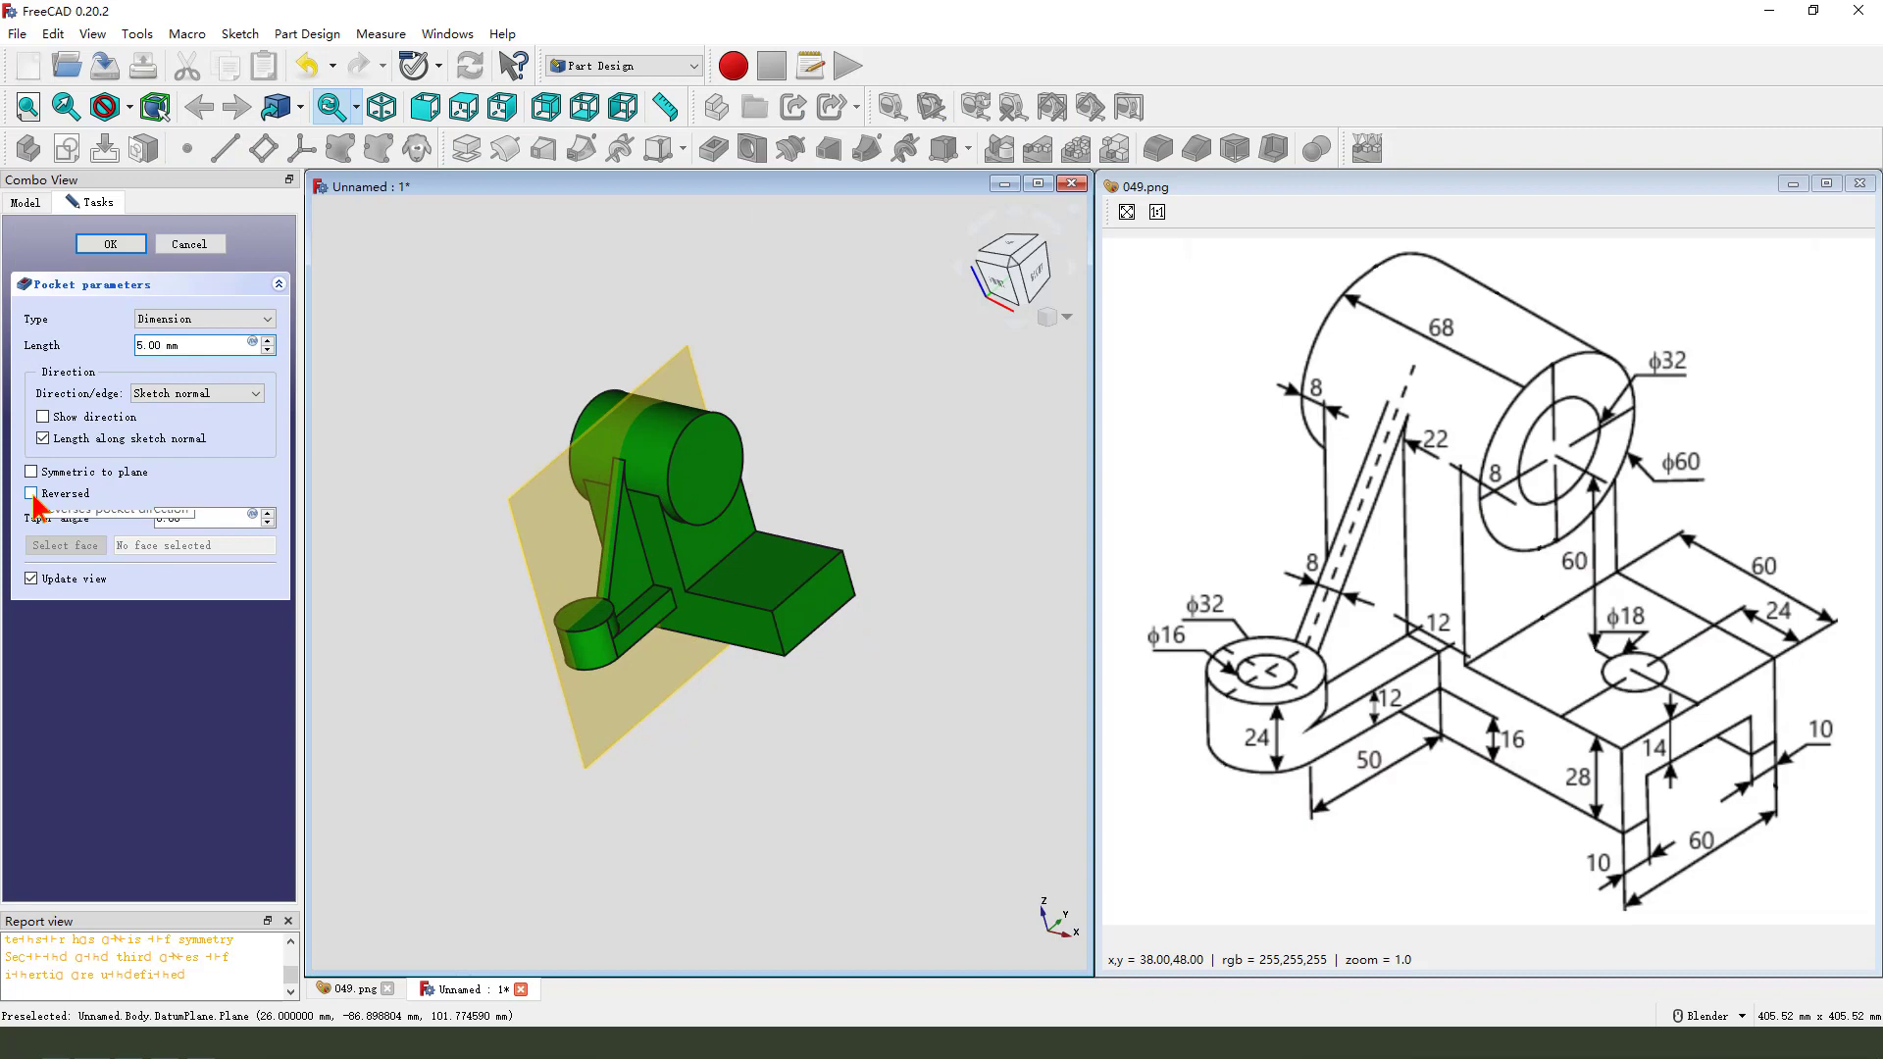
{"action": "left_click", "coordinate": [167, 345]}
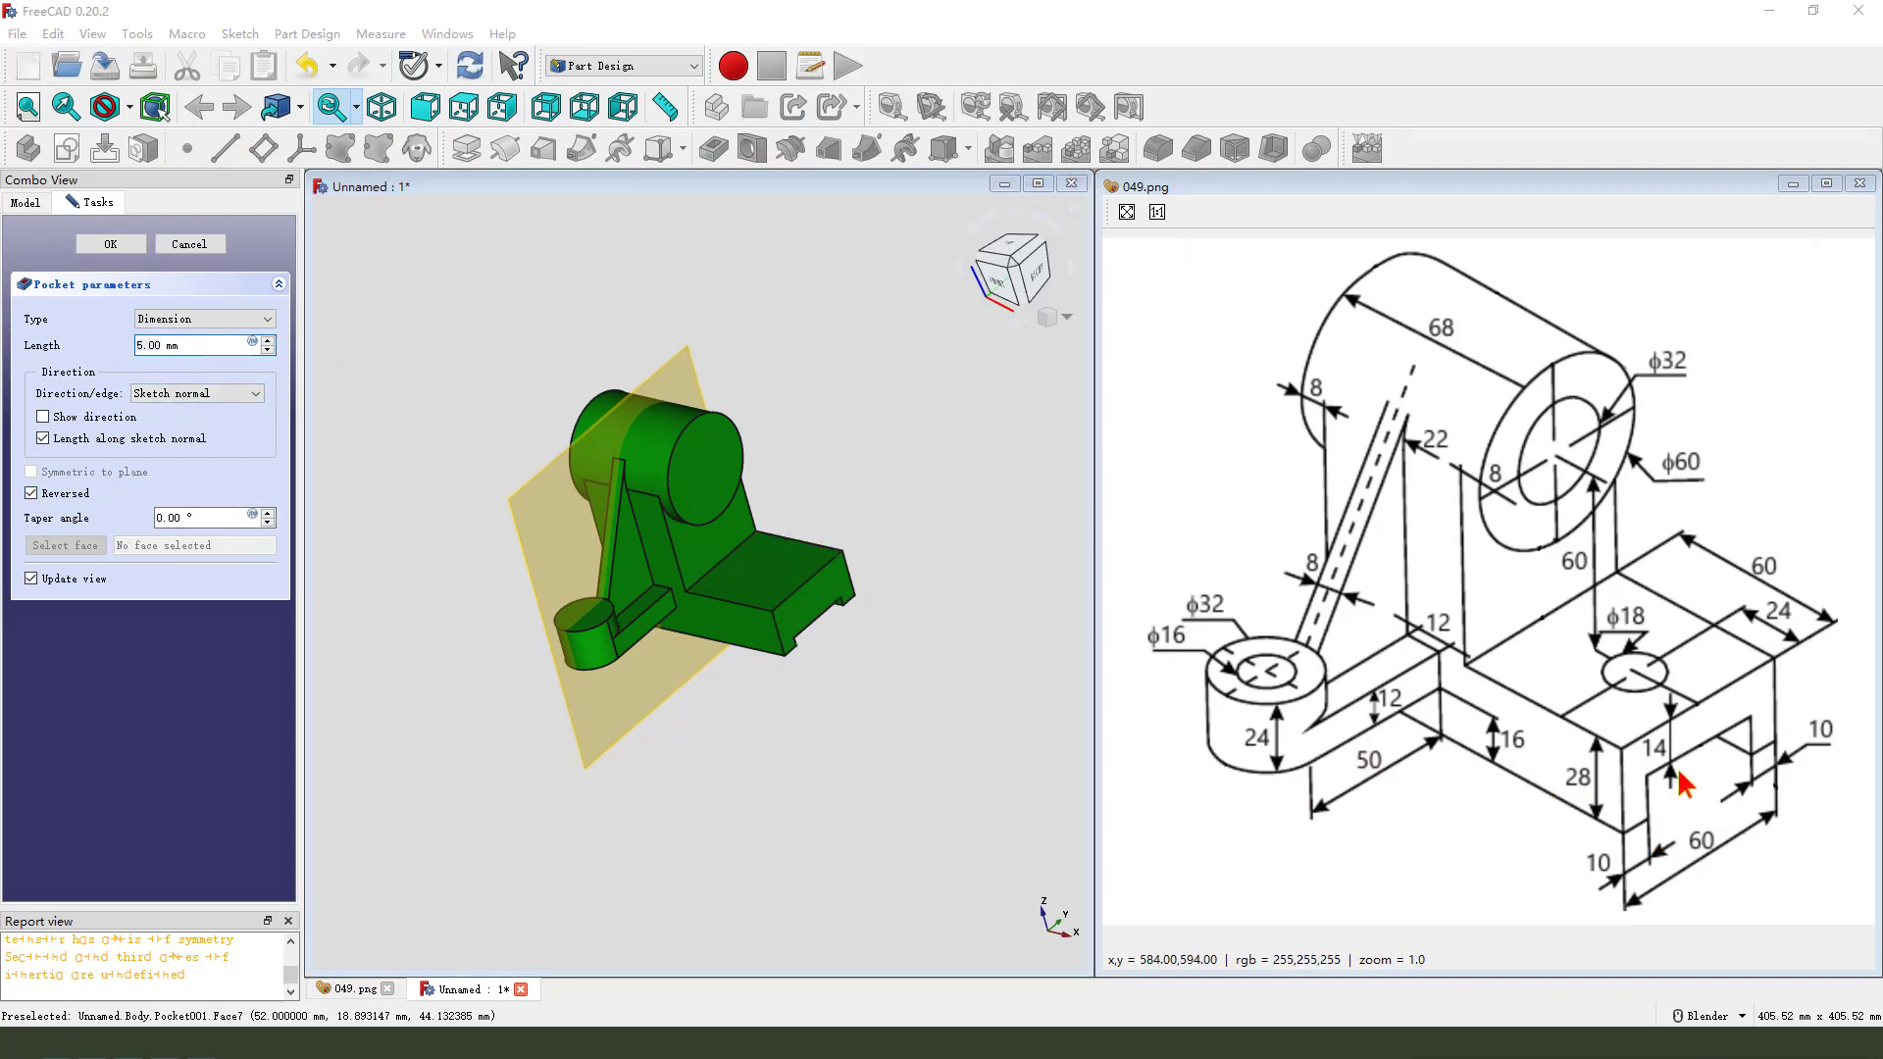
{"action": "key", "text": "Escape"}
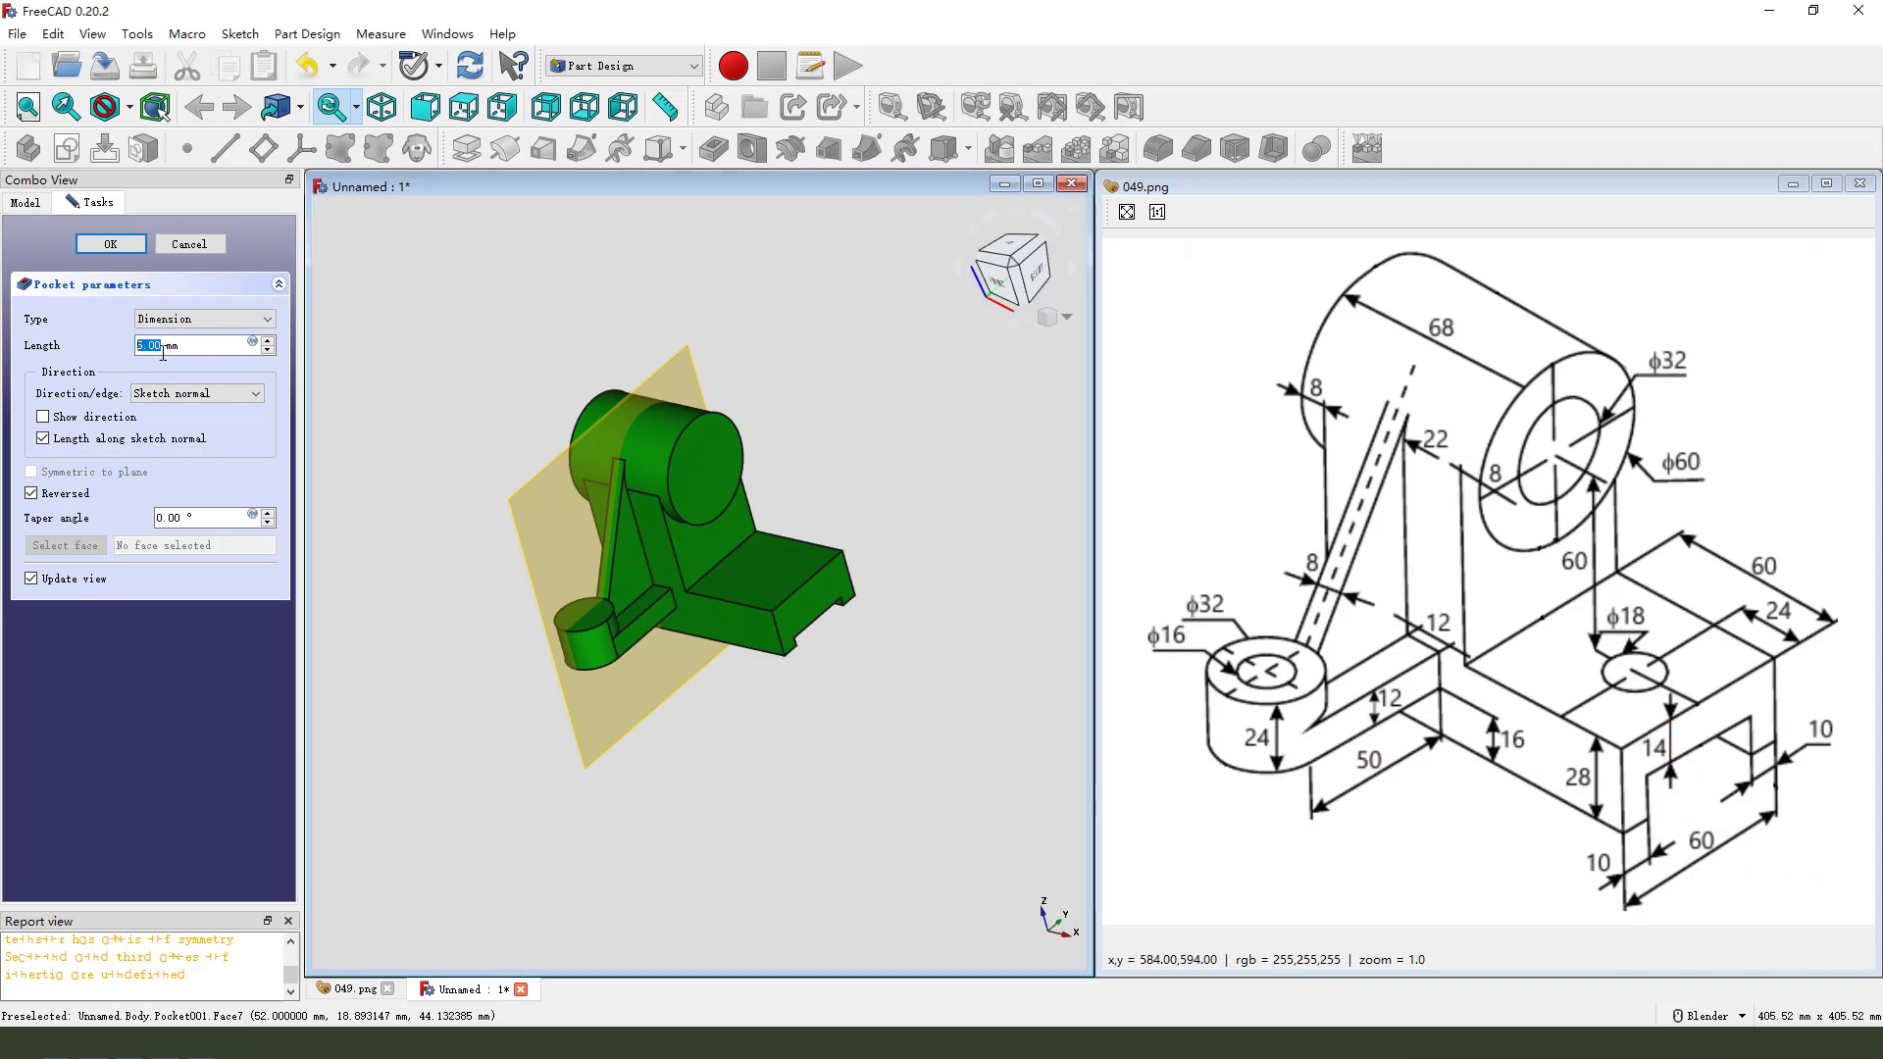
{"action": "left_click", "coordinate": [163, 345]}
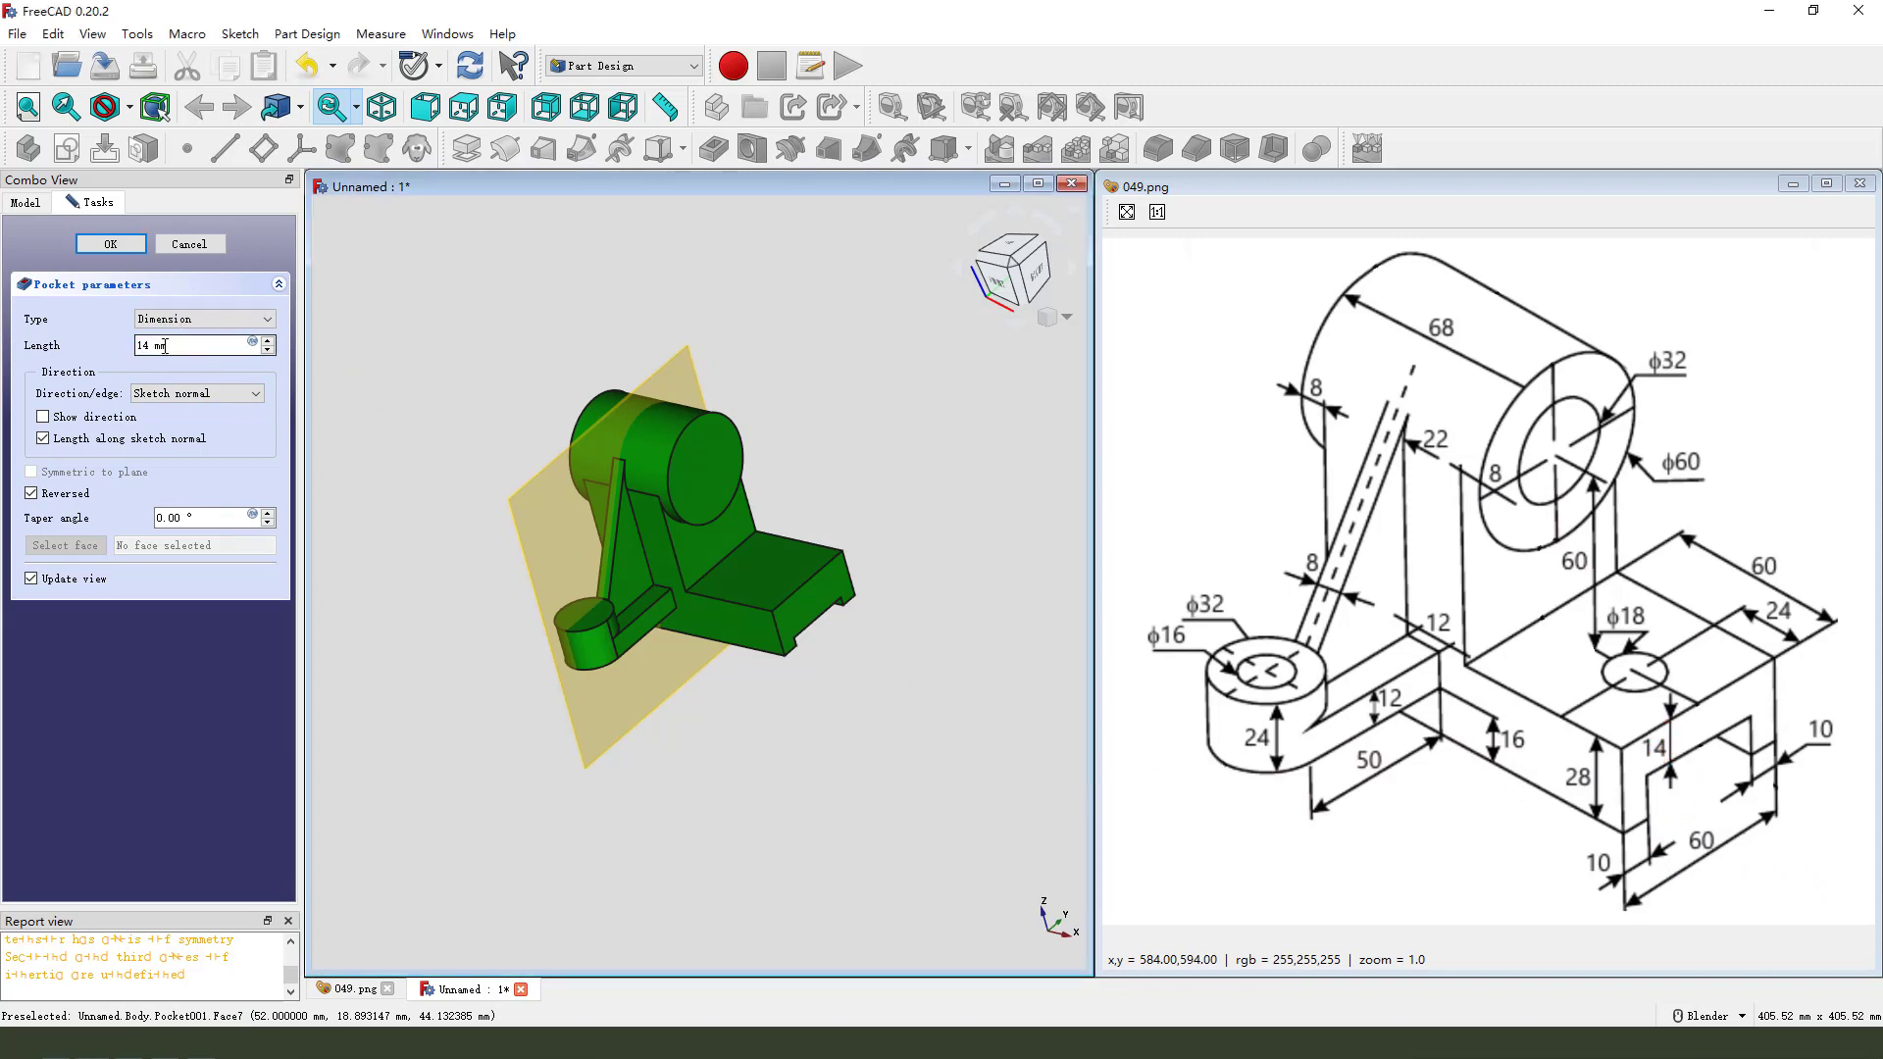
{"action": "left_click", "coordinate": [127, 245]}
{"action": "mouse_move", "coordinate": [887, 706]}
{"action": "middle_mouse_down"}
{"action": "mouse_move", "coordinate": [795, 657]}
{"action": "mouse_move", "coordinate": [915, 775]}
{"action": "mouse_move", "coordinate": [882, 685]}
{"action": "mouse_move", "coordinate": [933, 656]}
{"action": "middle_mouse_up"}
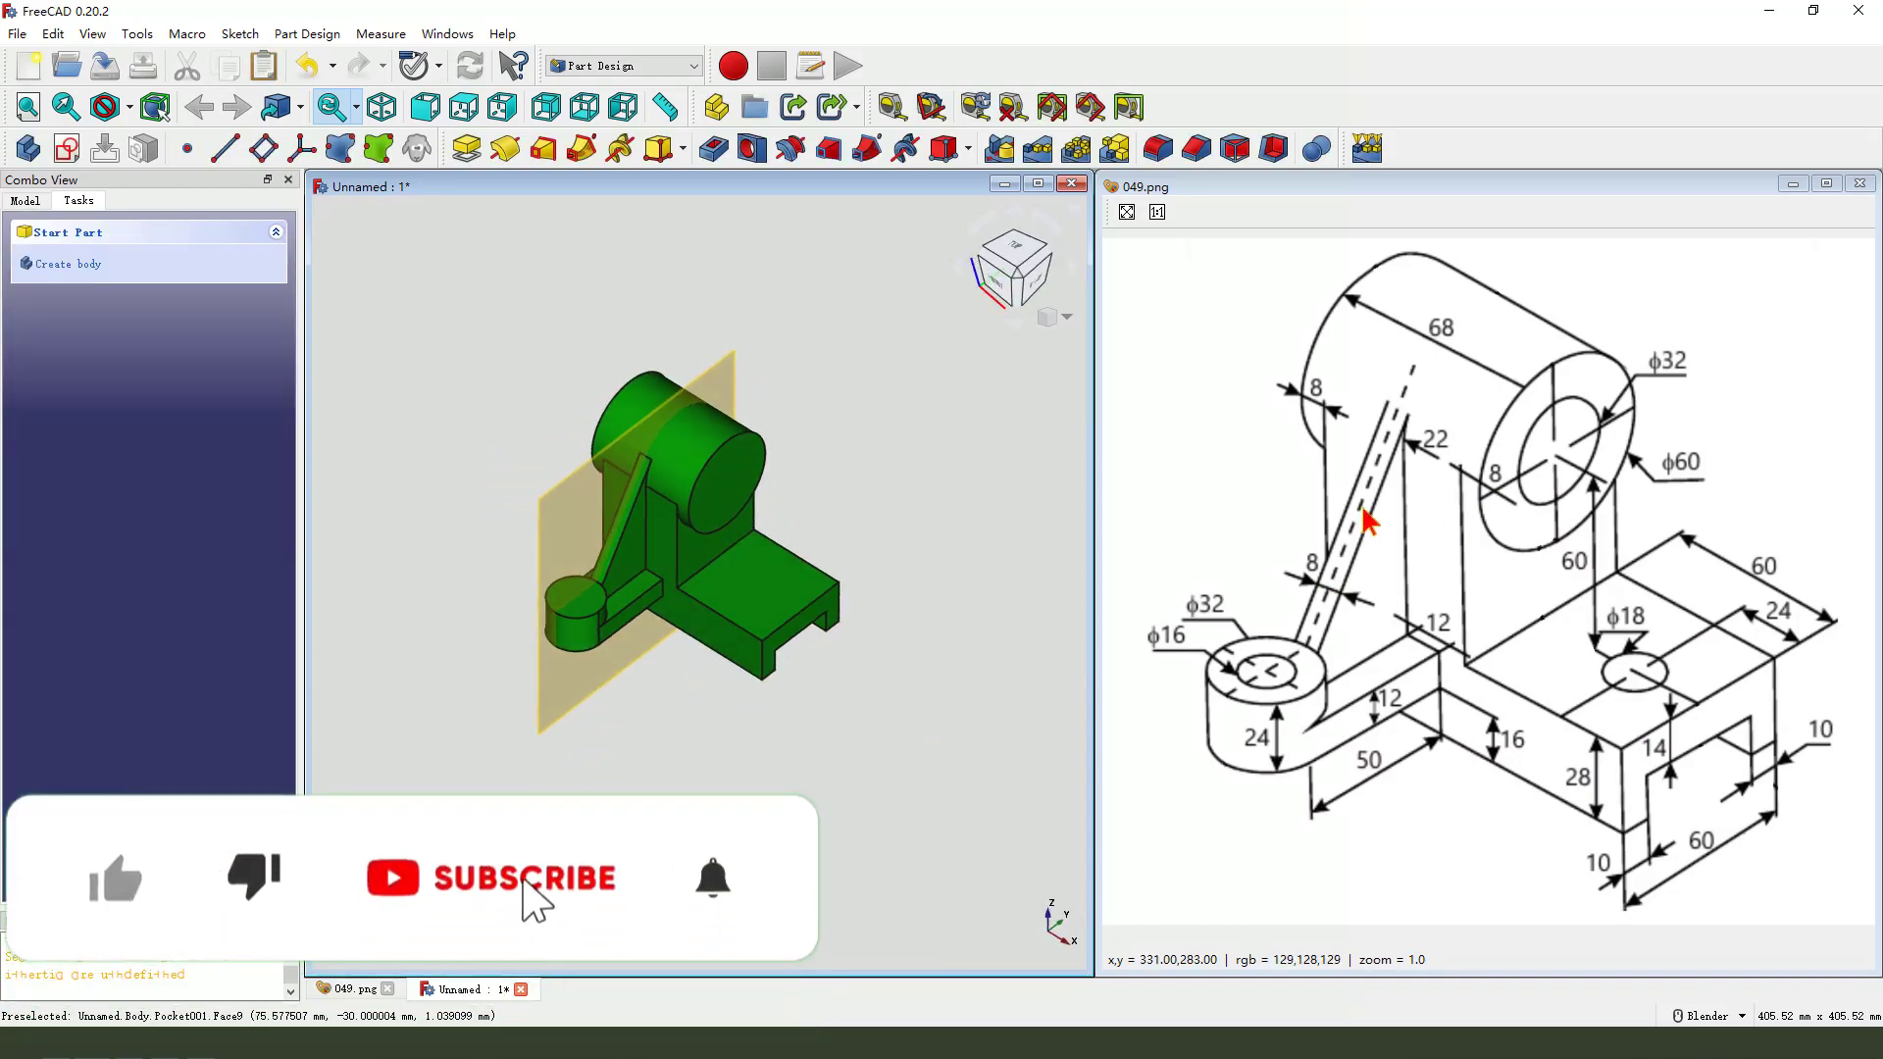
- Check the drawing's three holes and create a sketch on the existing datum plane
{"action": "left_click_drag", "start_coordinate": [1597, 434], "coordinate": [1567, 462]}
{"action": "left_click_drag", "start_coordinate": [1280, 586], "coordinate": [1319, 652]}
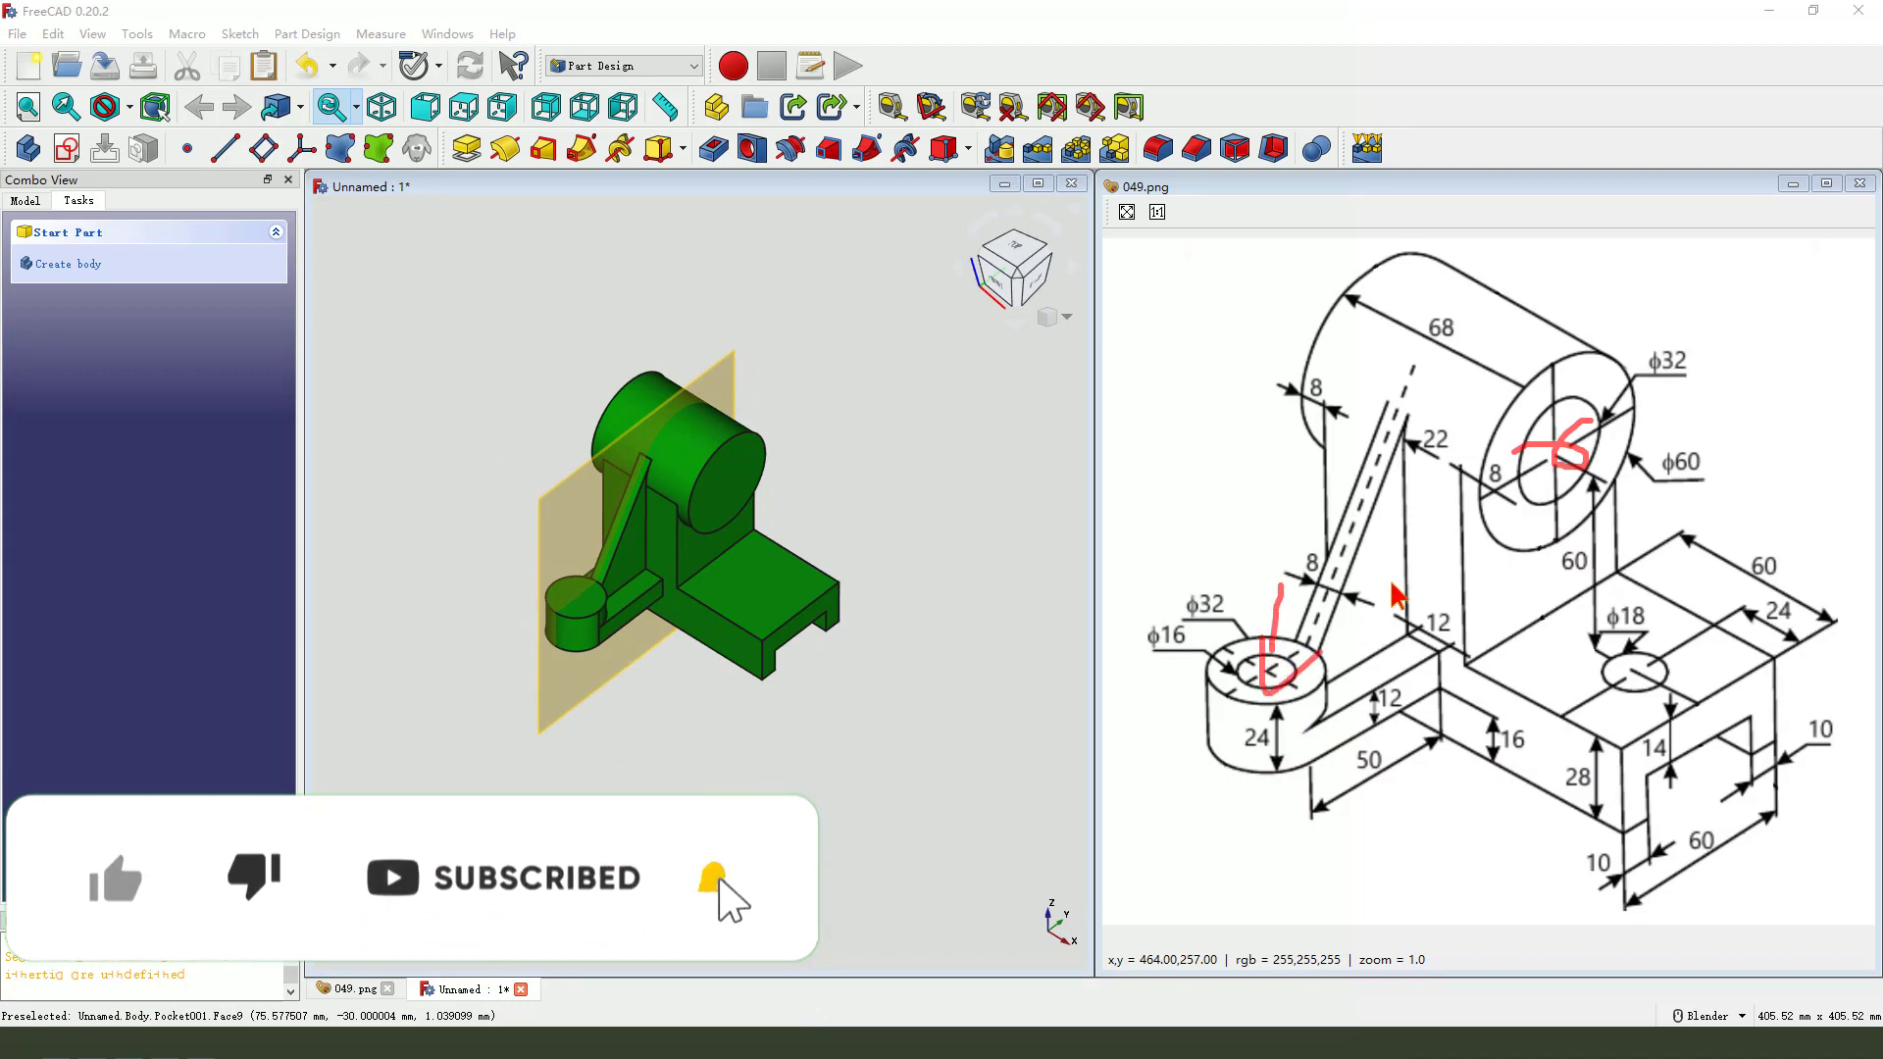
{"action": "left_click_drag", "start_coordinate": [1707, 645], "coordinate": [1696, 682]}
{"action": "key", "text": "Escape"}
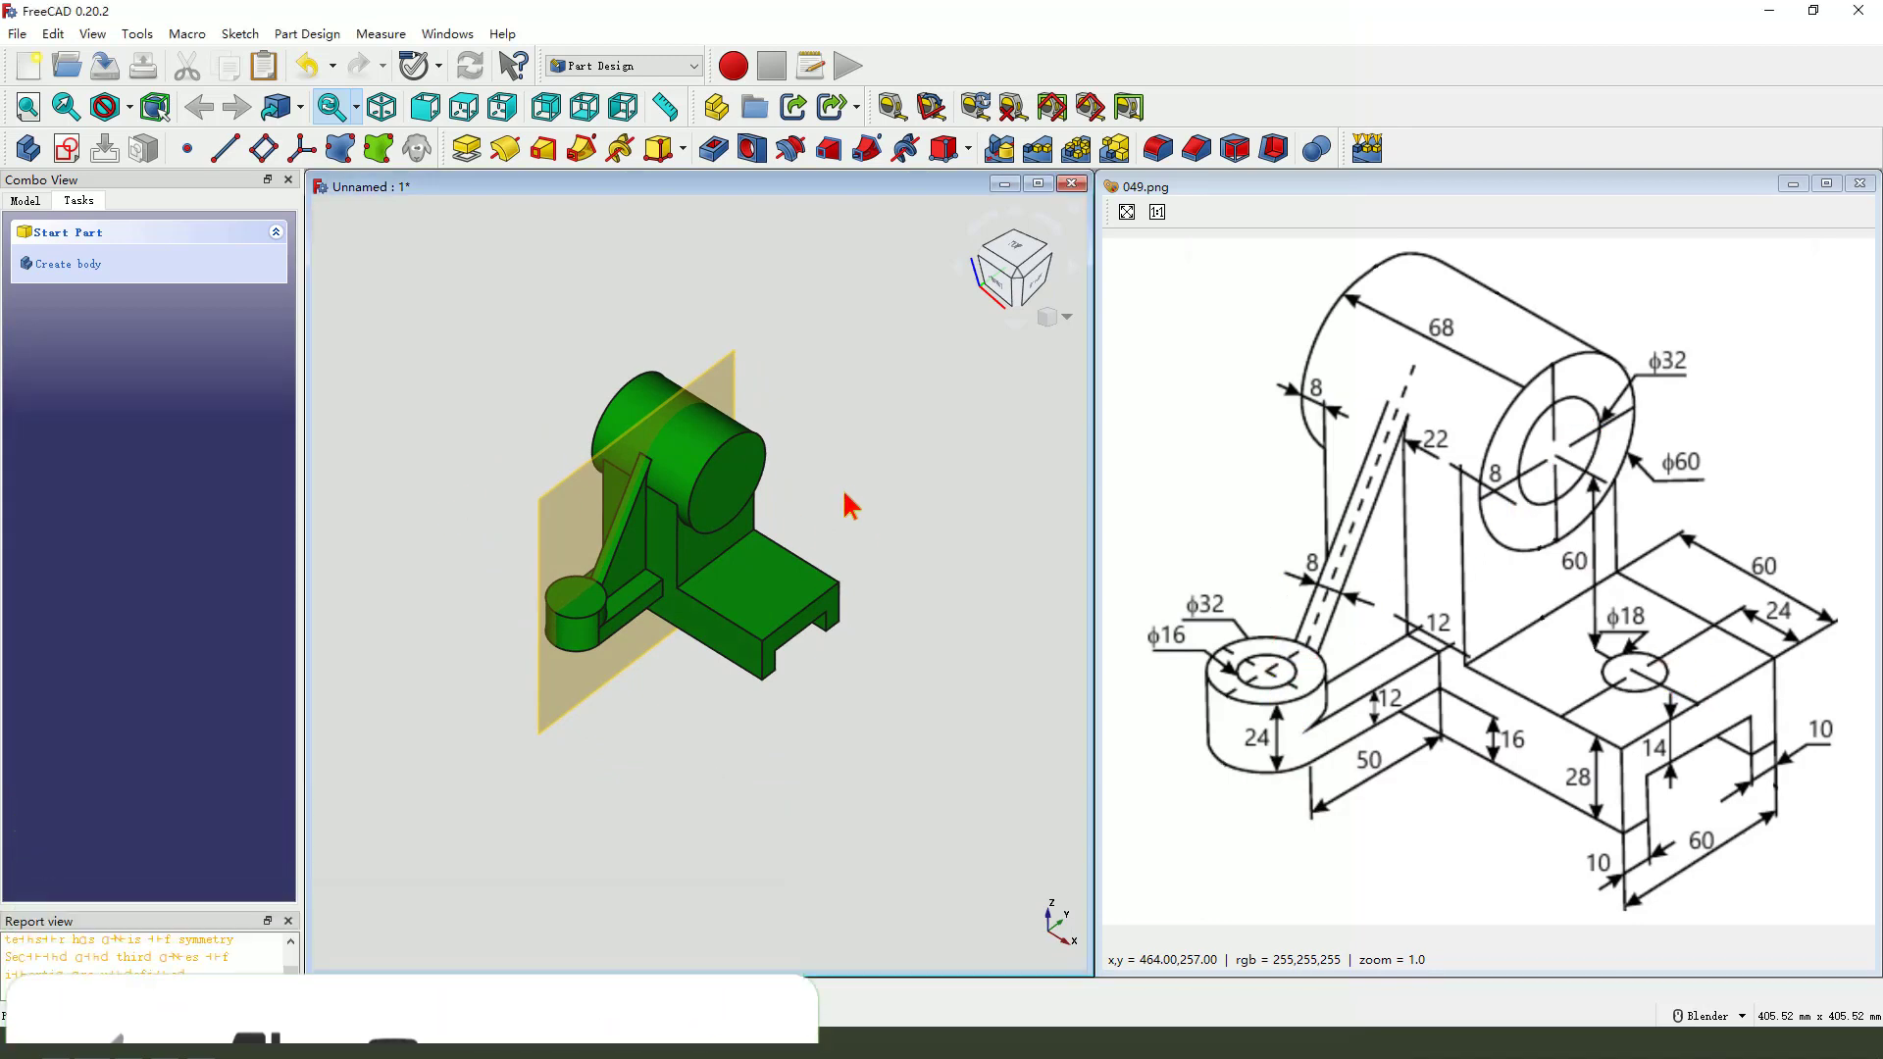
{"action": "middle_click_drag", "start_coordinate": [844, 491], "coordinate": [846, 478]}
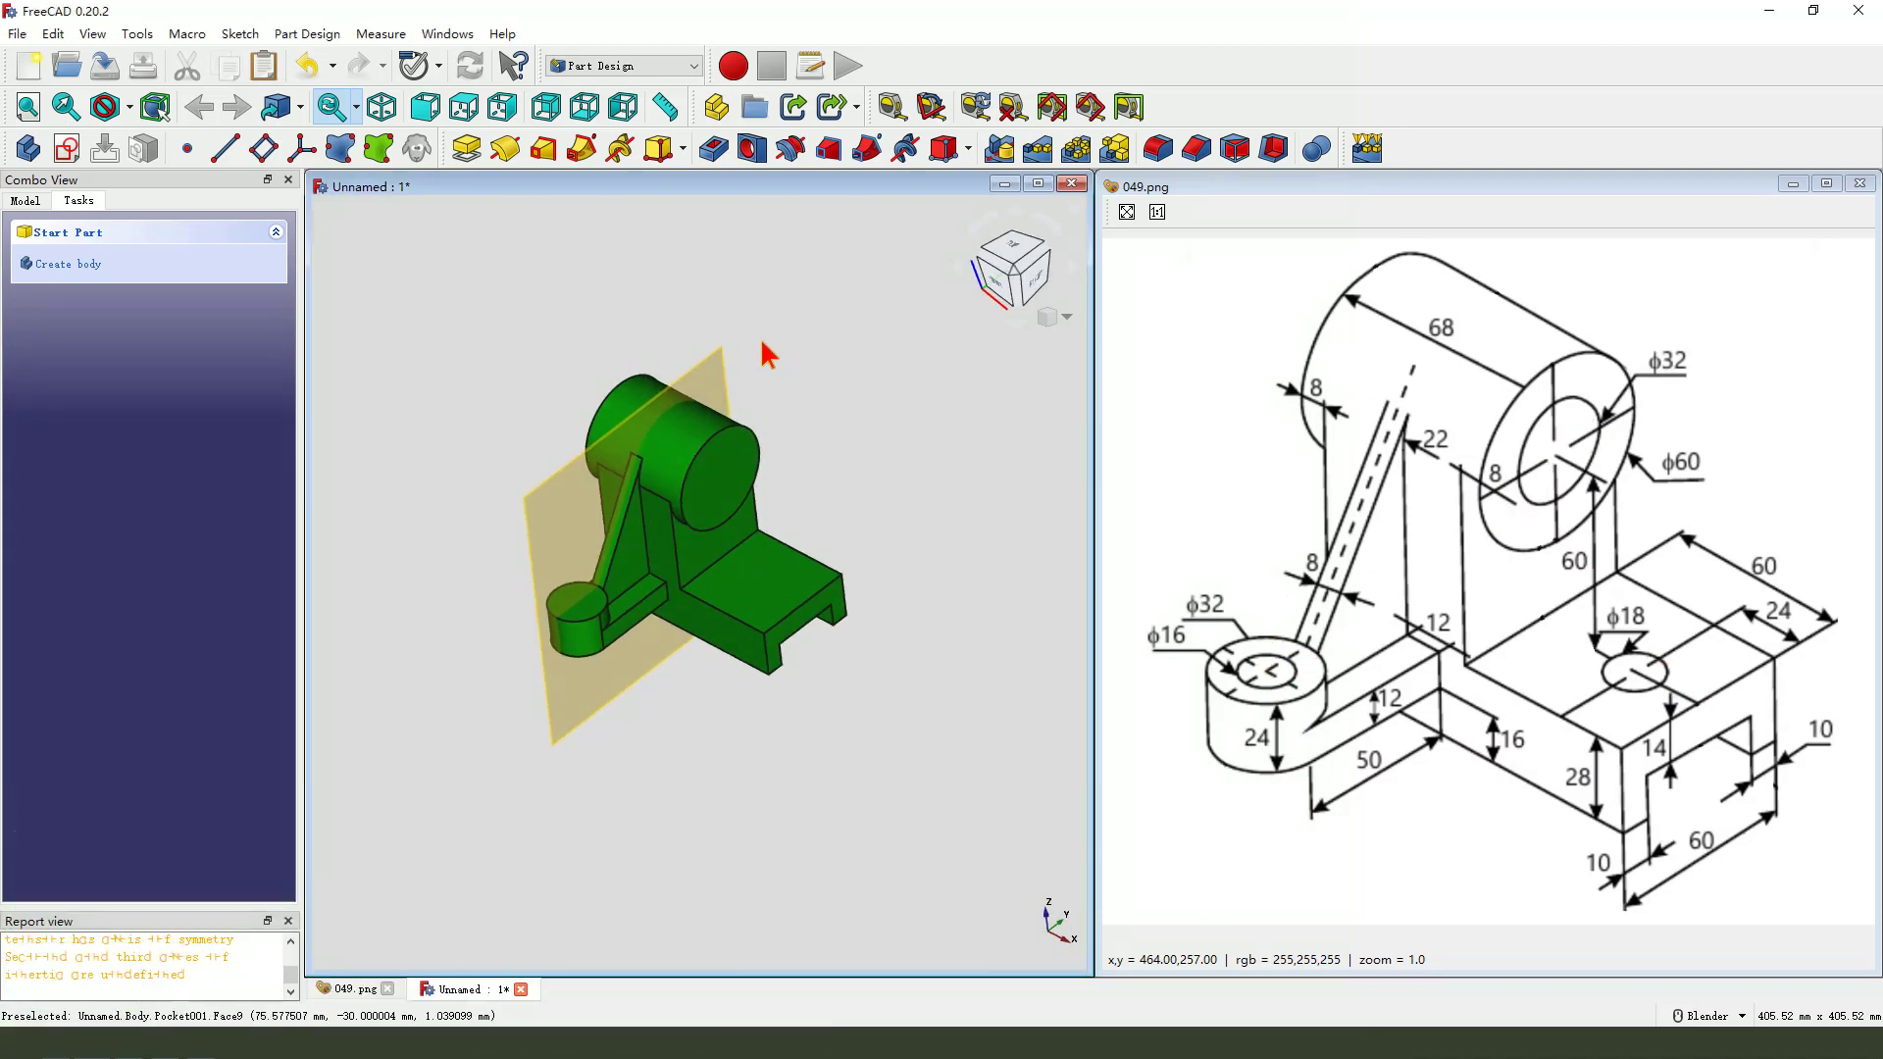
{"action": "left_click", "coordinate": [712, 369]}
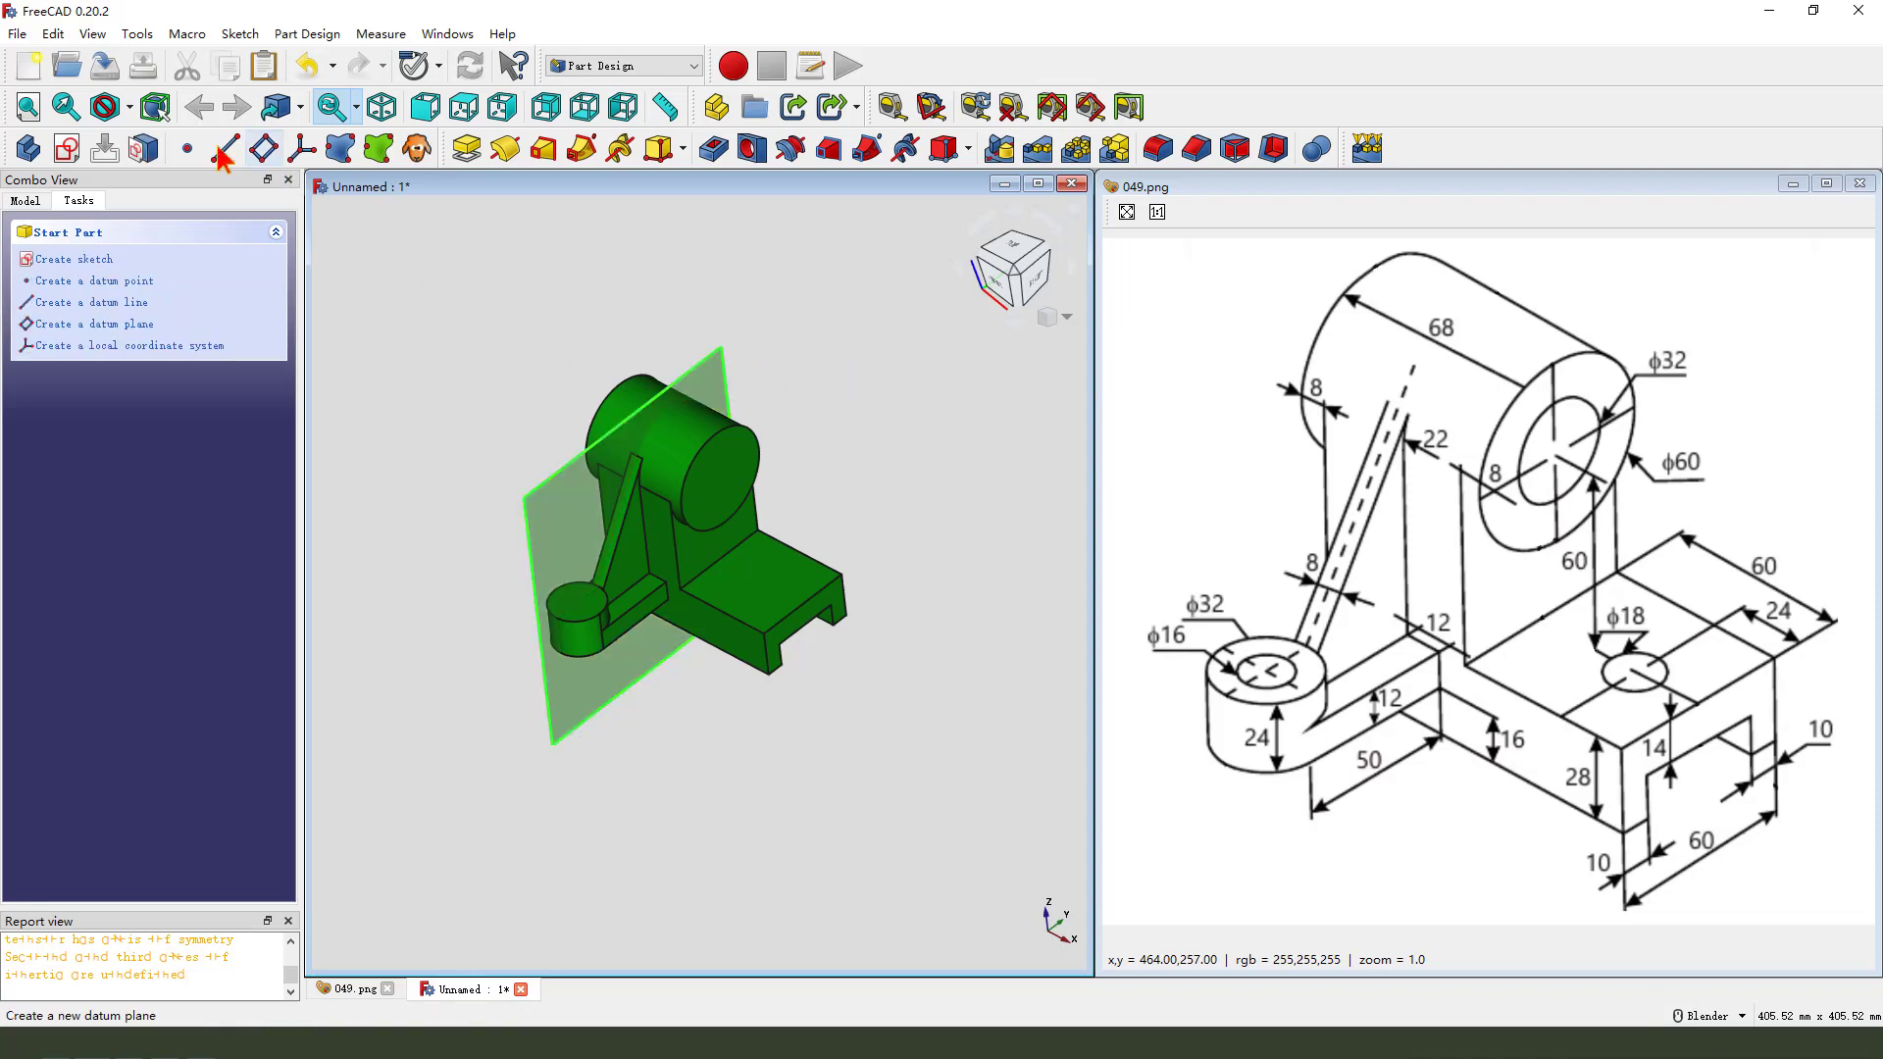
{"action": "left_click", "coordinate": [69, 149]}
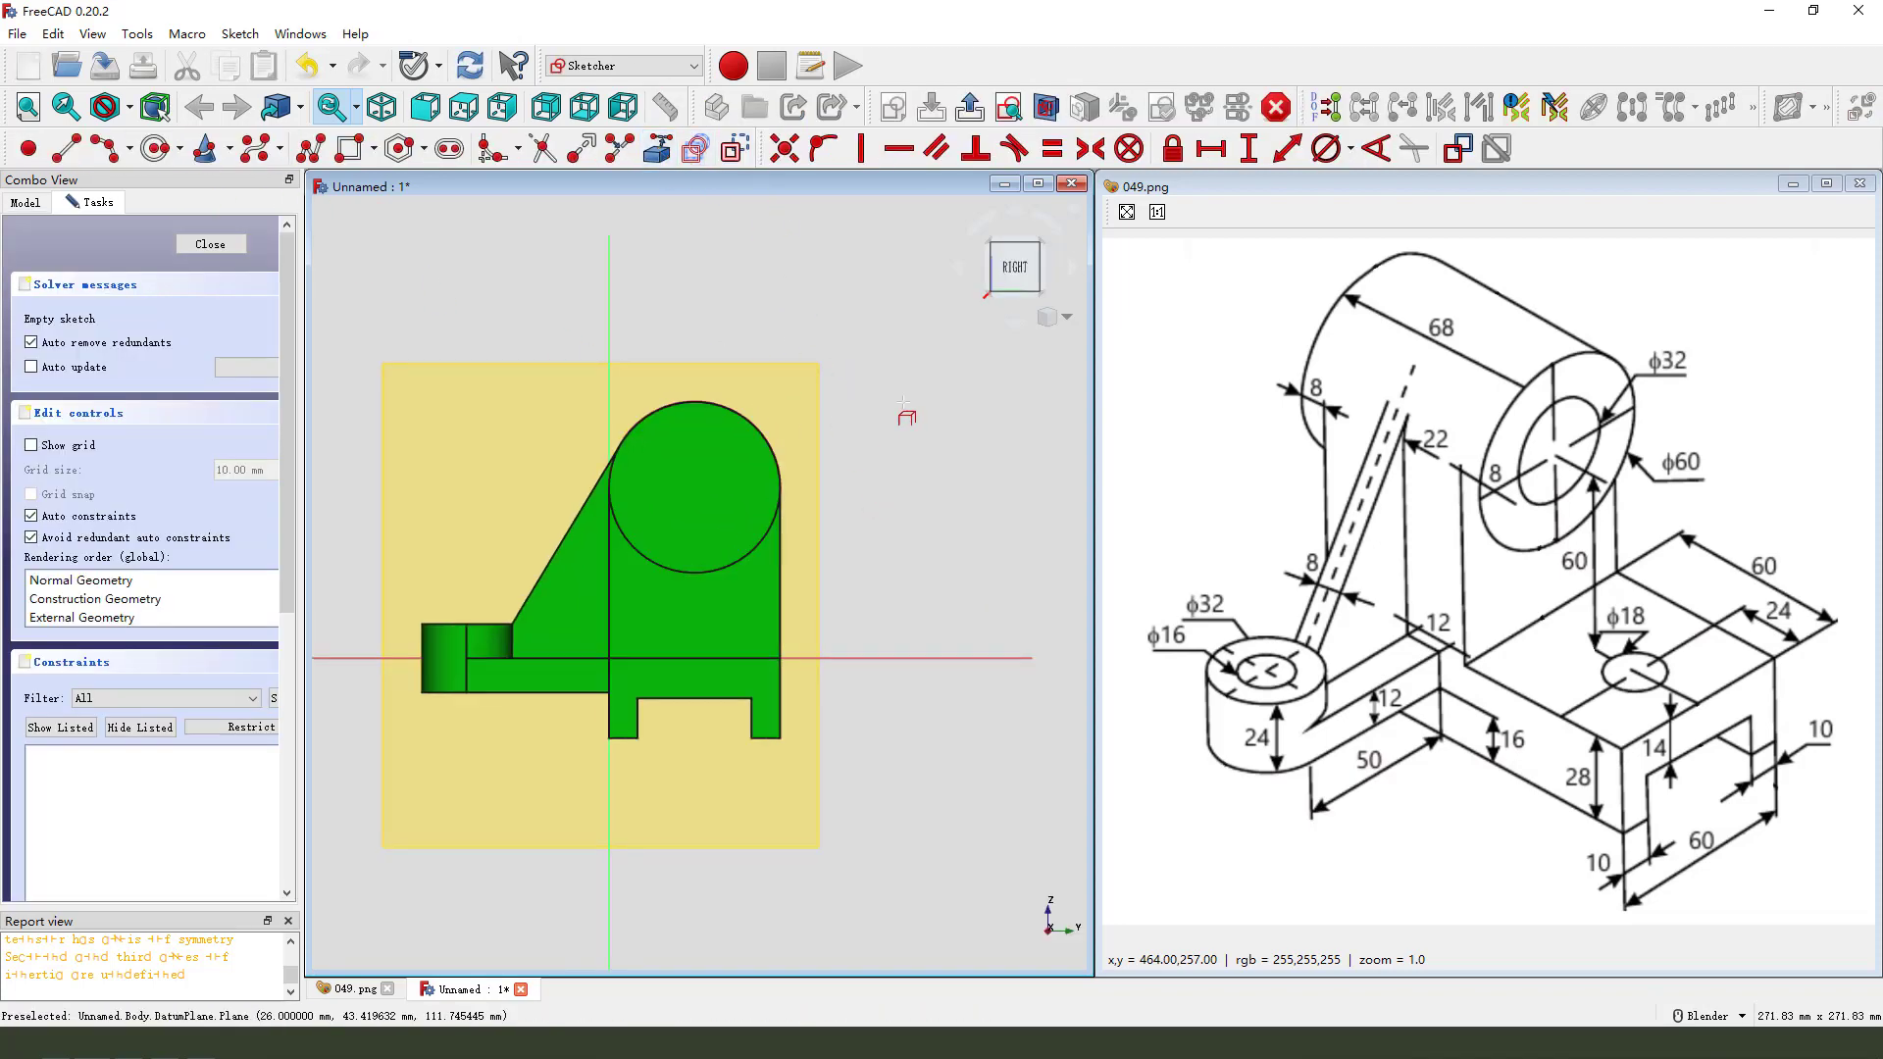
- Link the large cylinder's circular edge as external geometry and hide the Pocket001 solid
{"action": "left_click", "coordinate": [27, 202]}
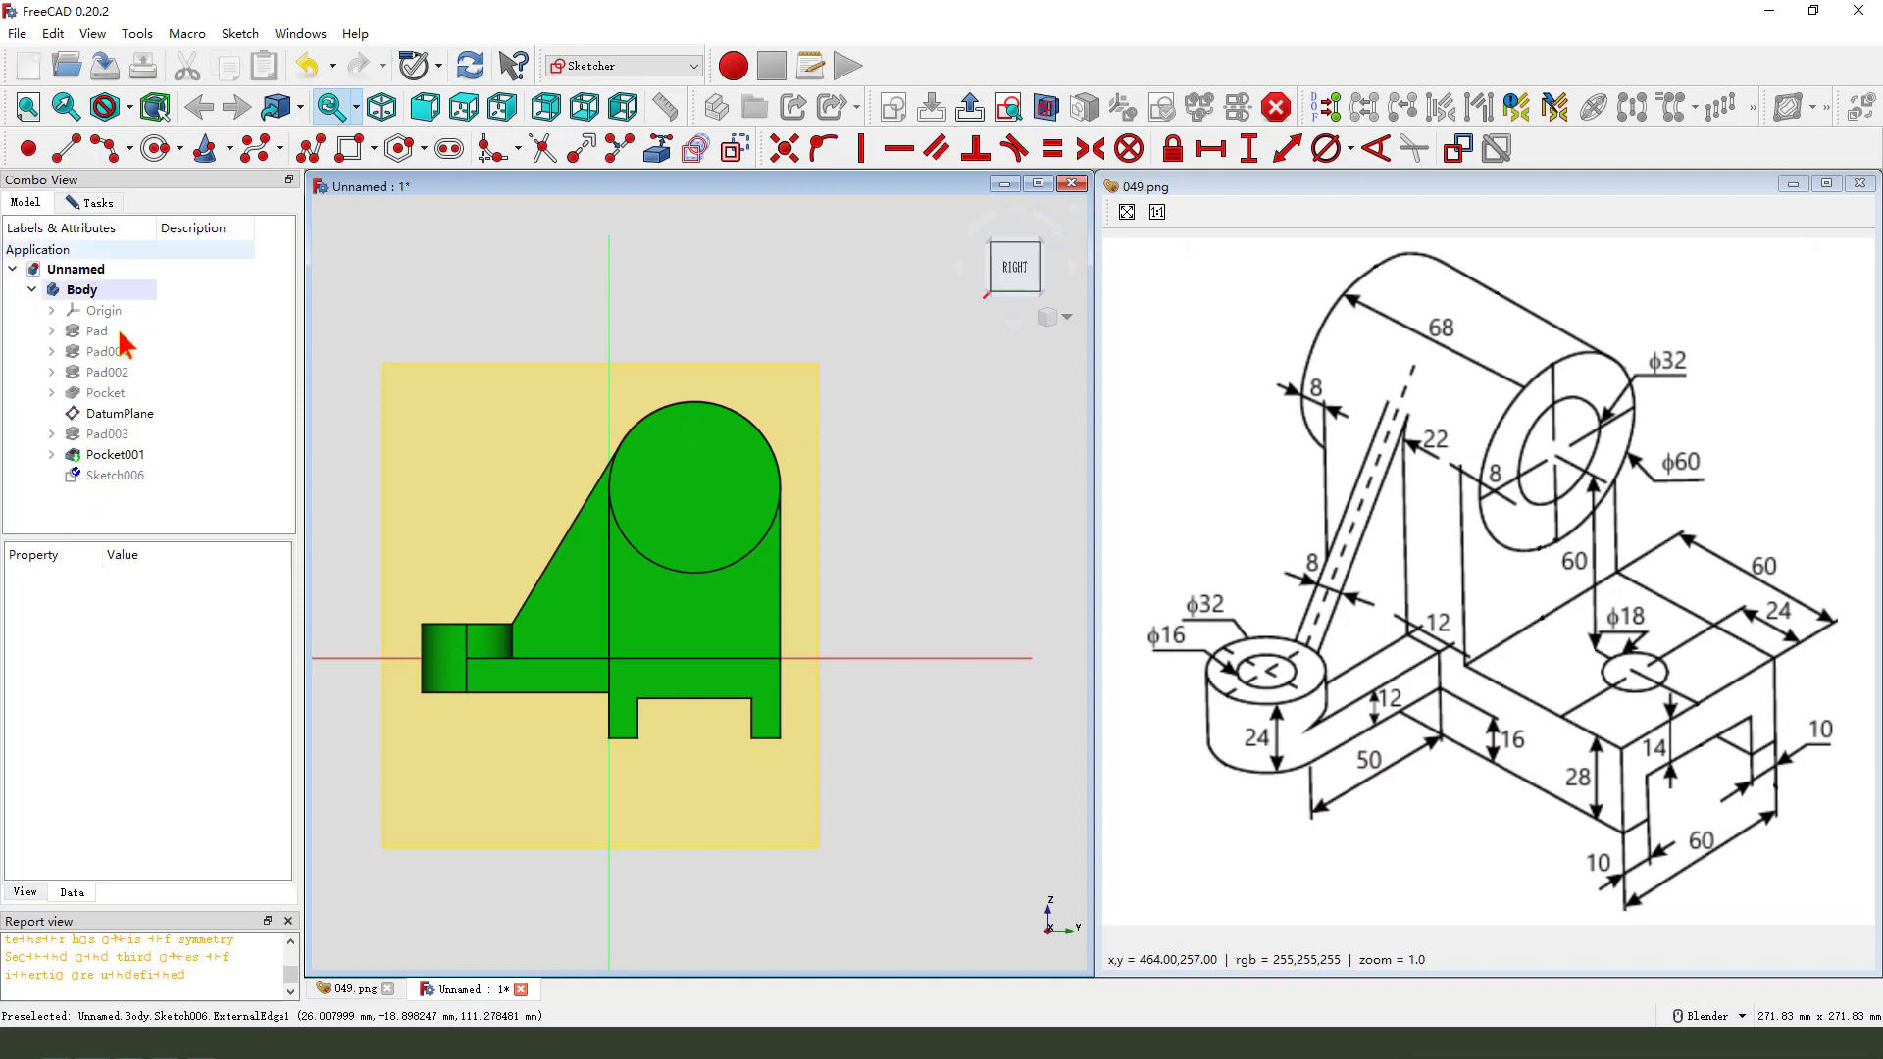
{"action": "left_click", "coordinate": [118, 457]}
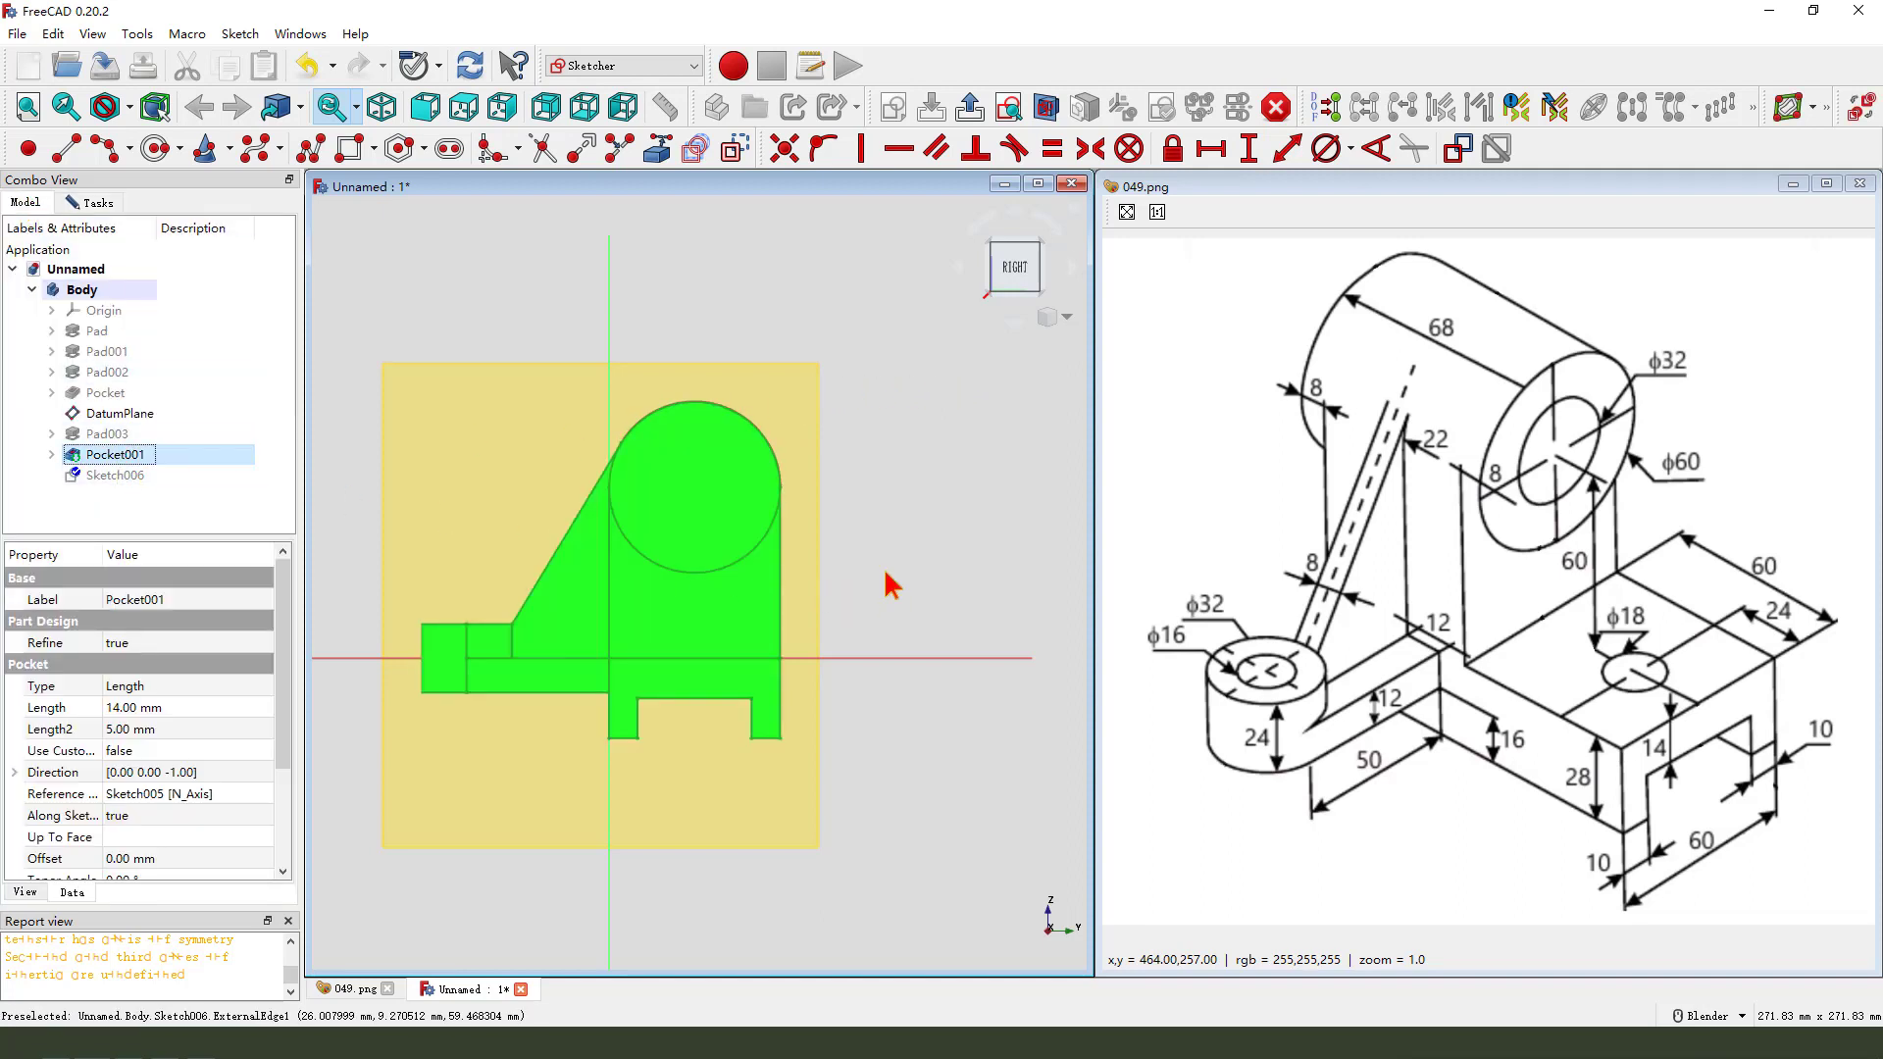
{"action": "key", "text": "space"}
- Draw a circle about 26 mm in diameter at the centre of the linked cylinder circle
{"action": "left_click", "coordinate": [148, 151]}
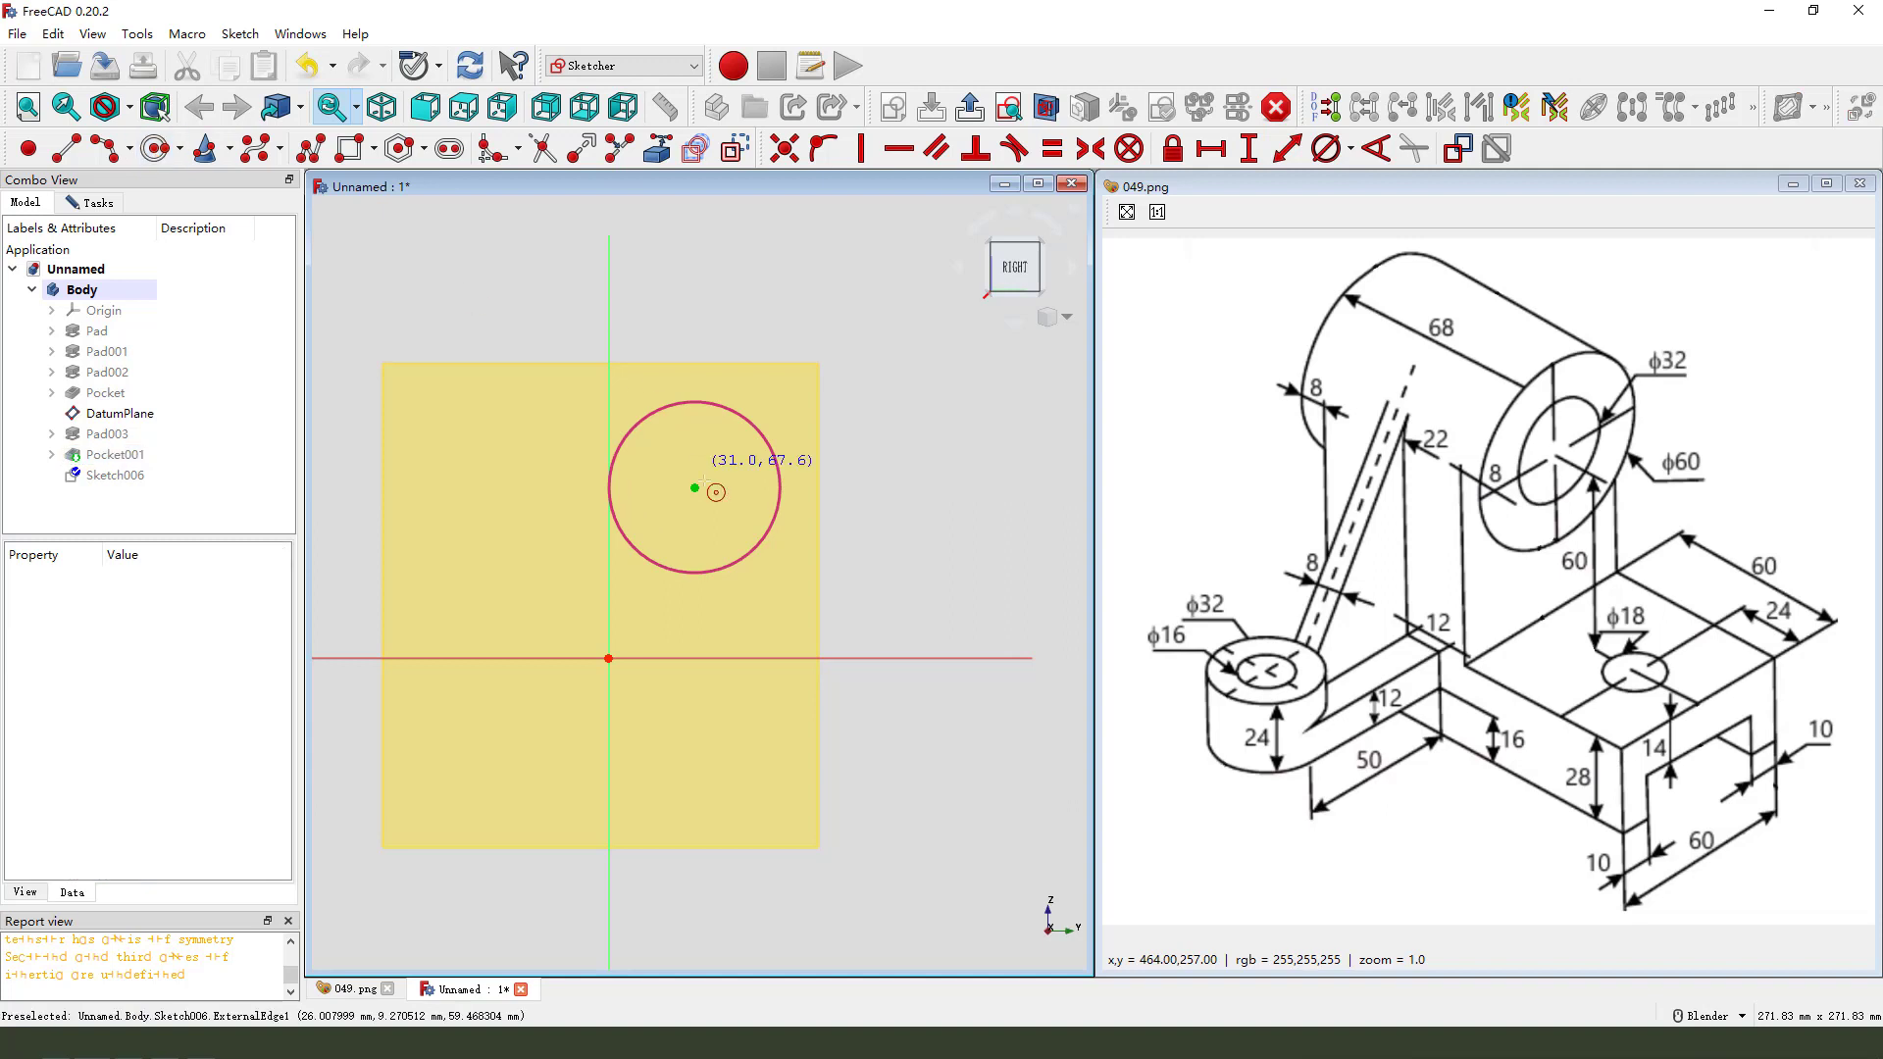
{"action": "left_click", "coordinate": [694, 488]}
{"action": "left_click", "coordinate": [710, 521]}
{"action": "right_click", "coordinate": [713, 517]}
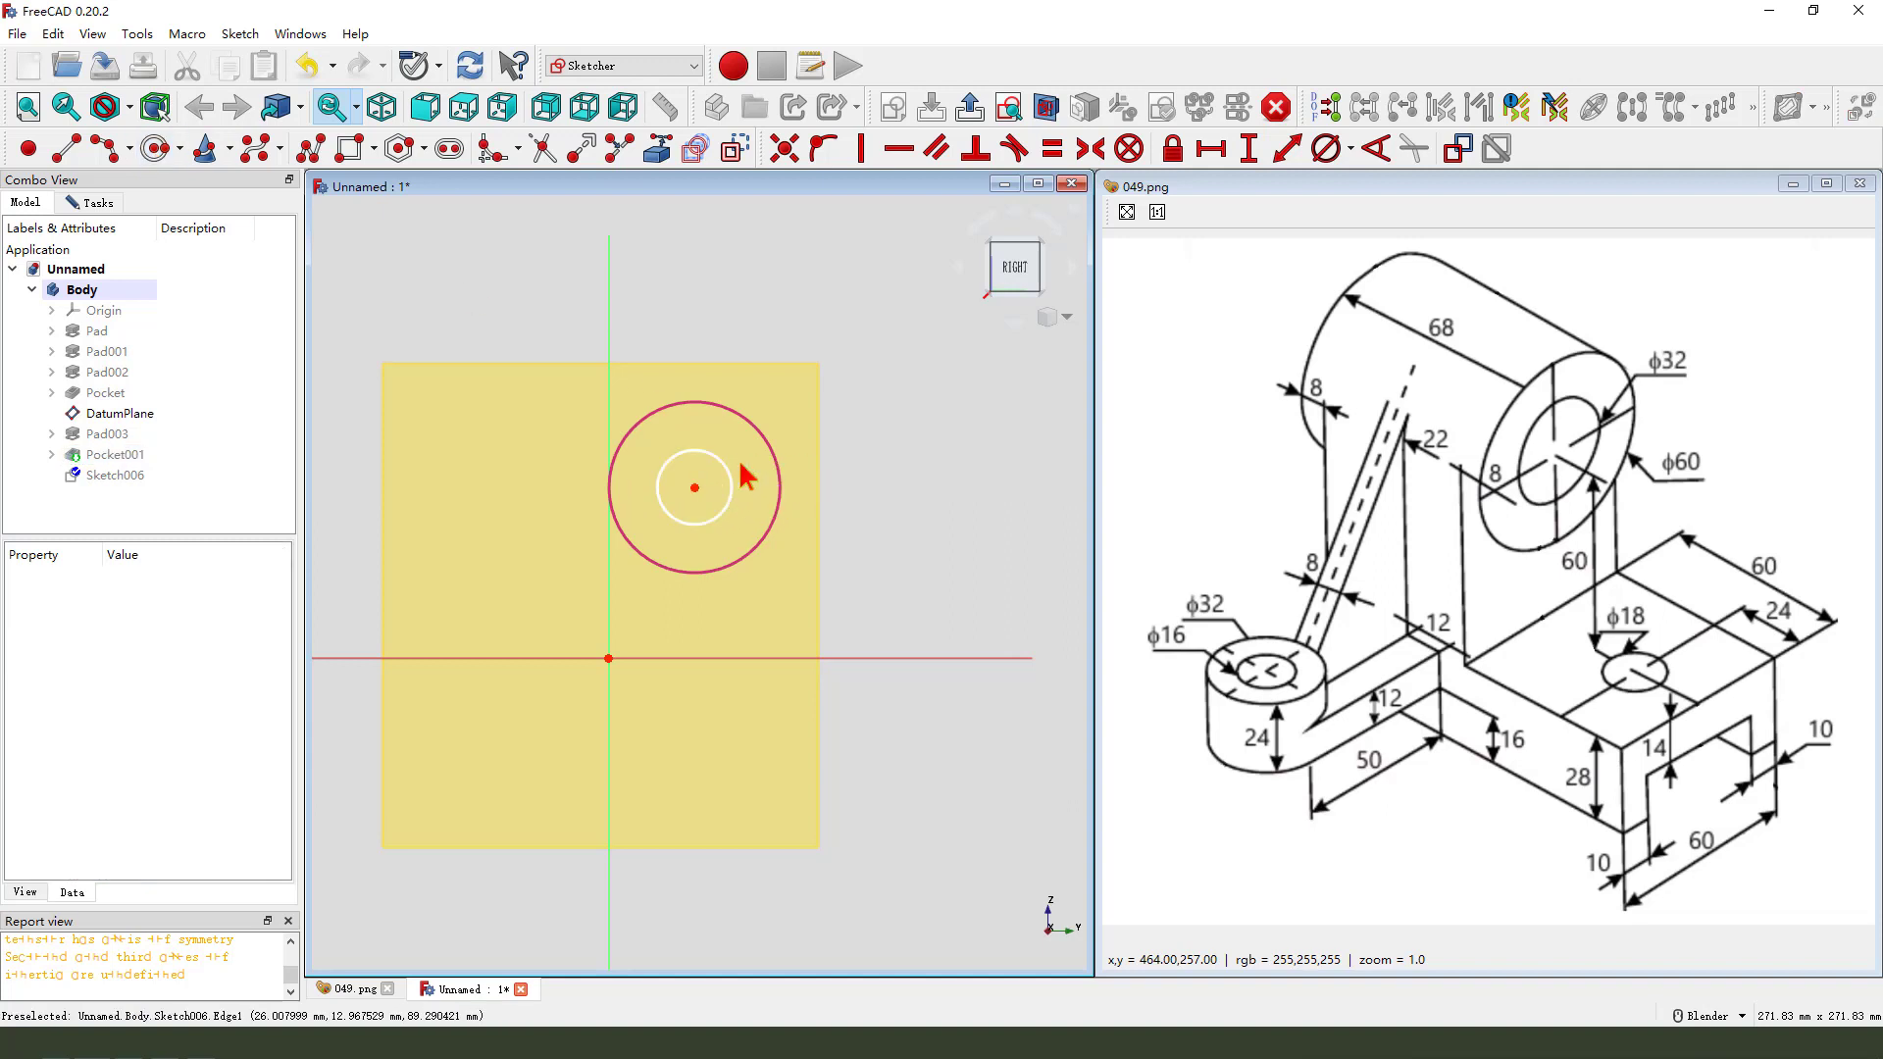
- Set the inner circle's diameter to 32 mm and finish the sketch
{"action": "left_click", "coordinate": [720, 461]}
{"action": "left_click", "coordinate": [1326, 148]}
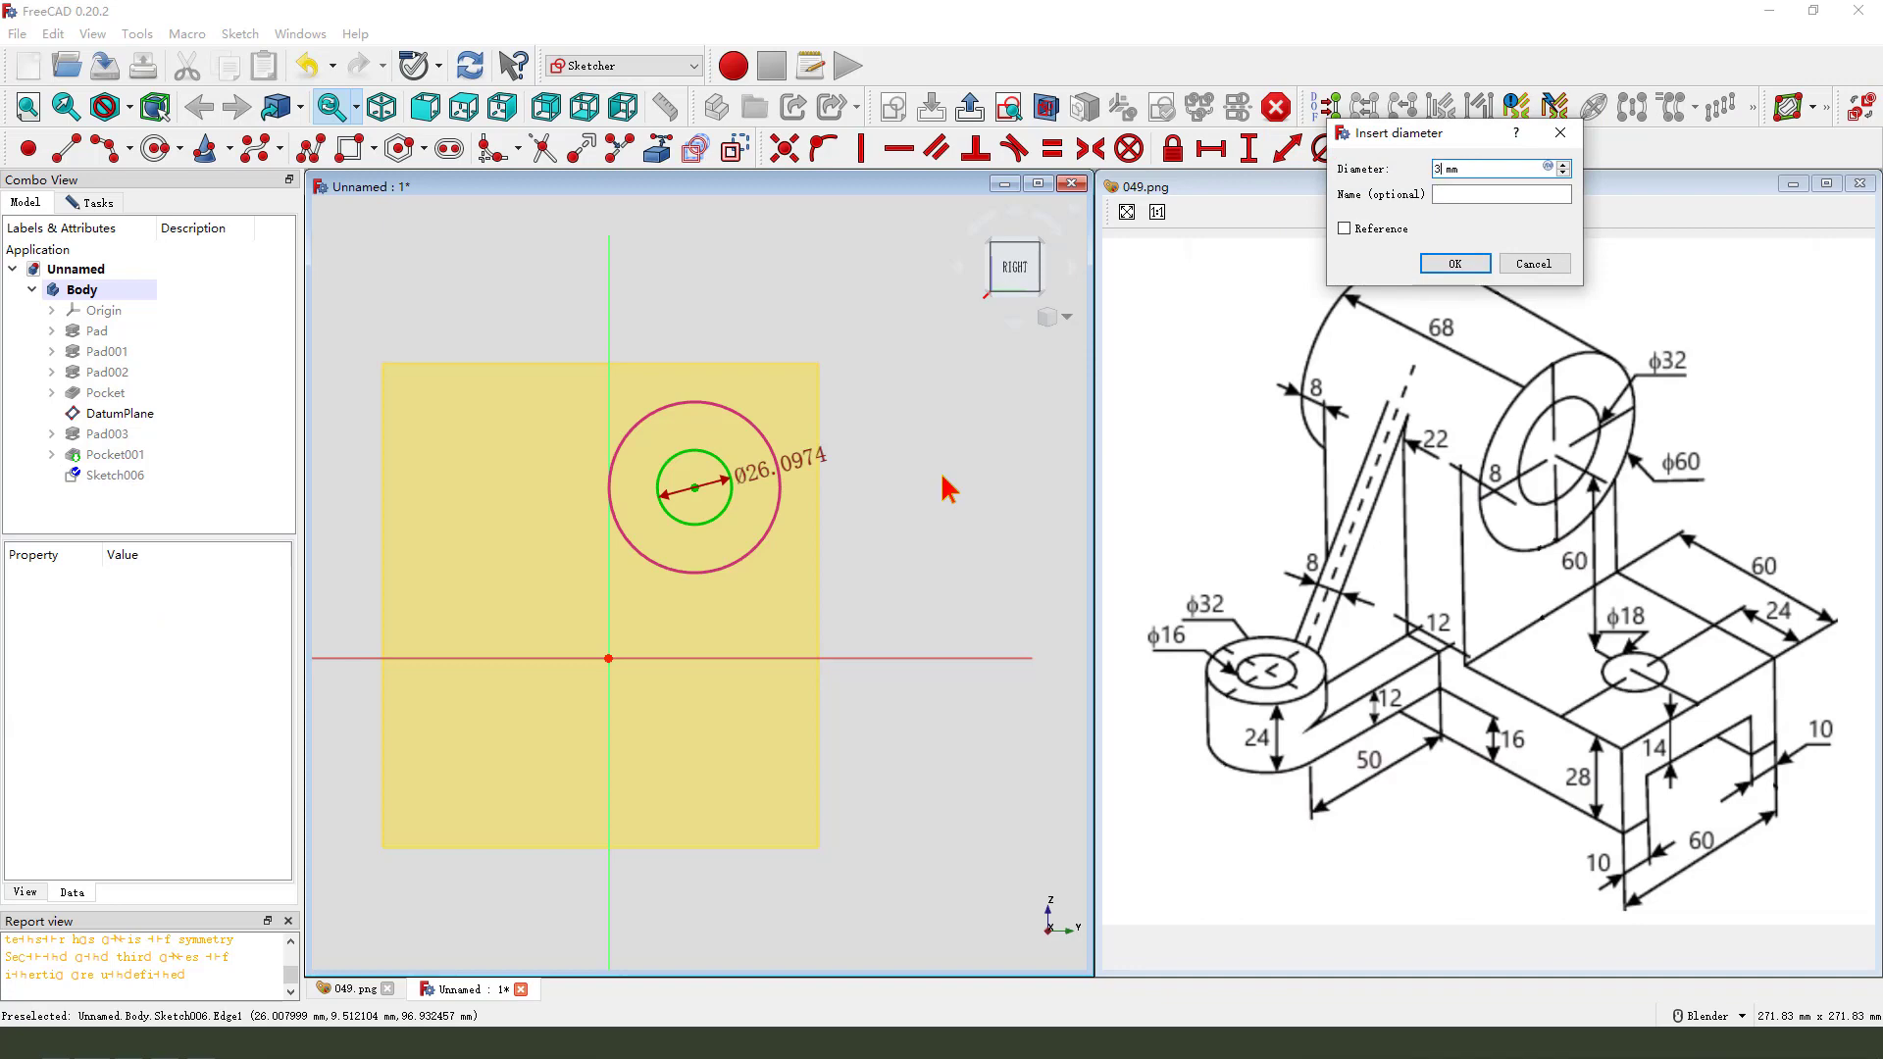
{"action": "type", "text": "32"}
{"action": "key", "text": "Return"}
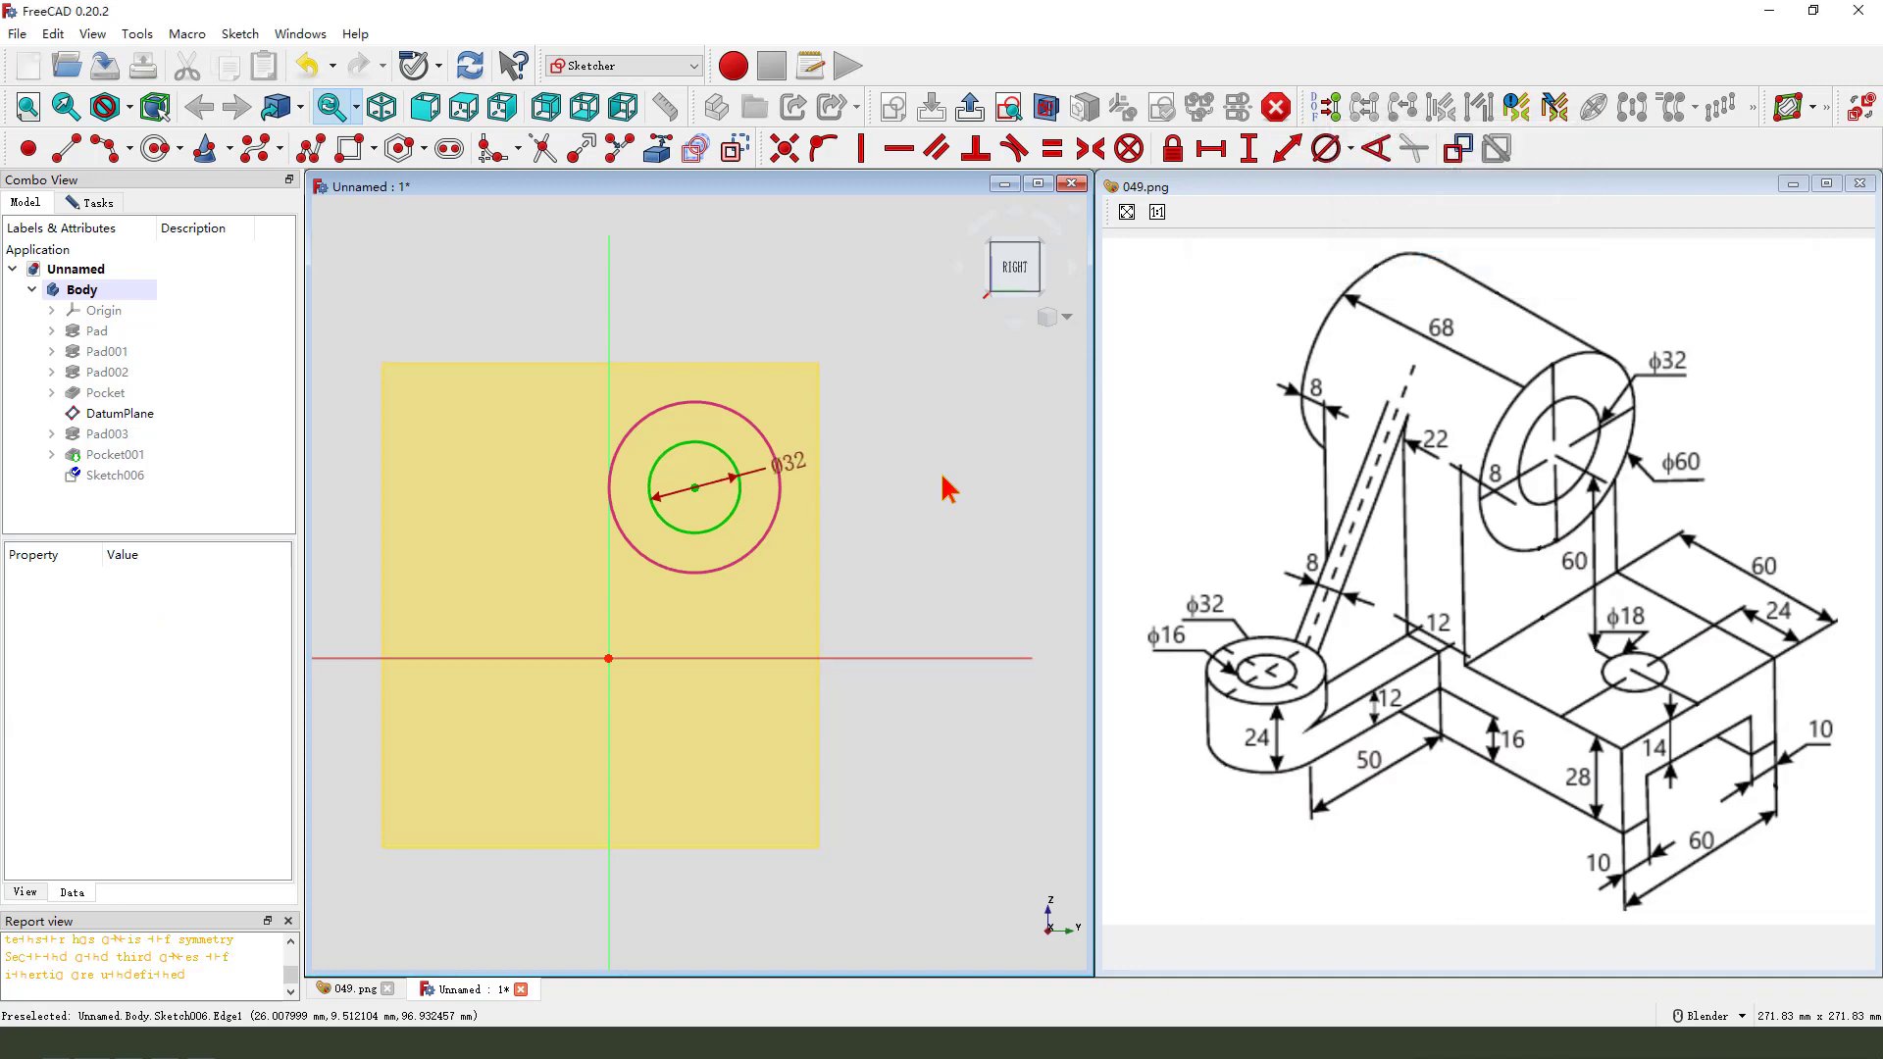
{"action": "left_click", "coordinate": [969, 106]}
- Pocket the 32 mm circle through all, symmetric to the sketch plane, to bore the cylinder
{"action": "left_click", "coordinate": [714, 148]}
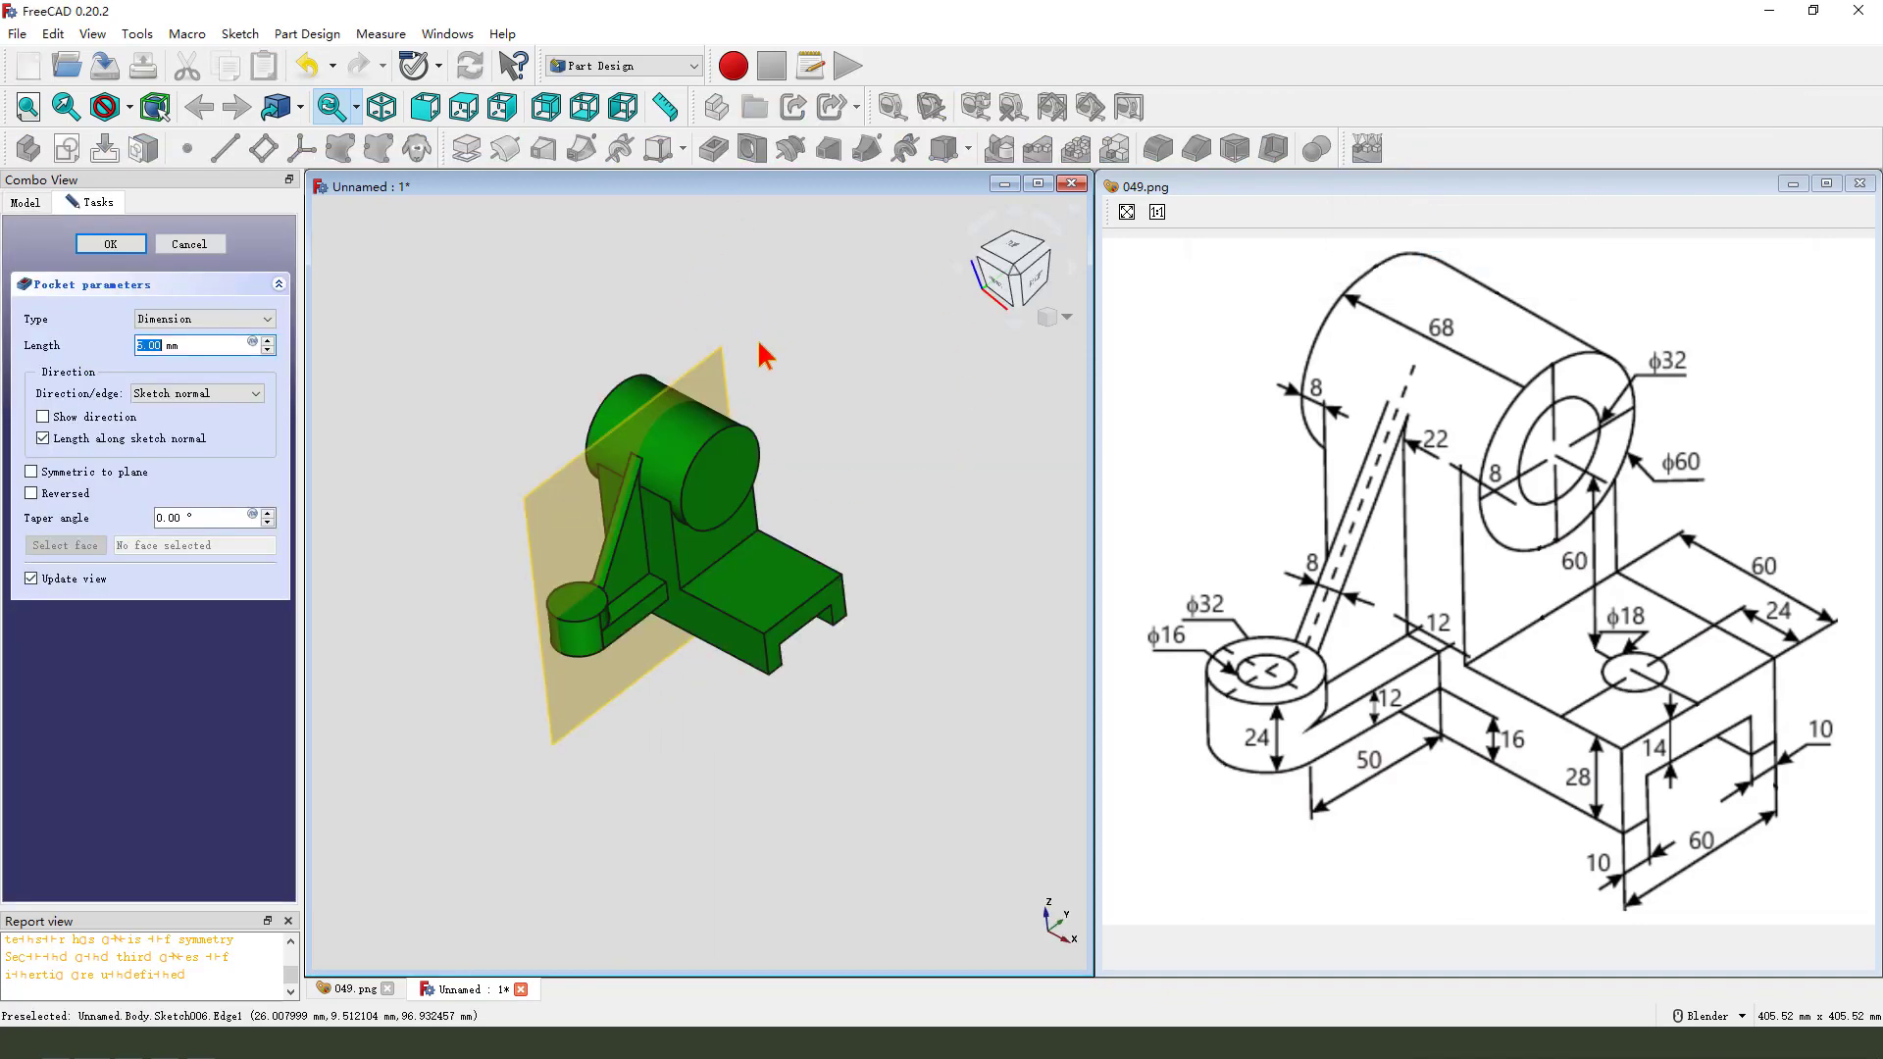
{"action": "left_click", "coordinate": [172, 319]}
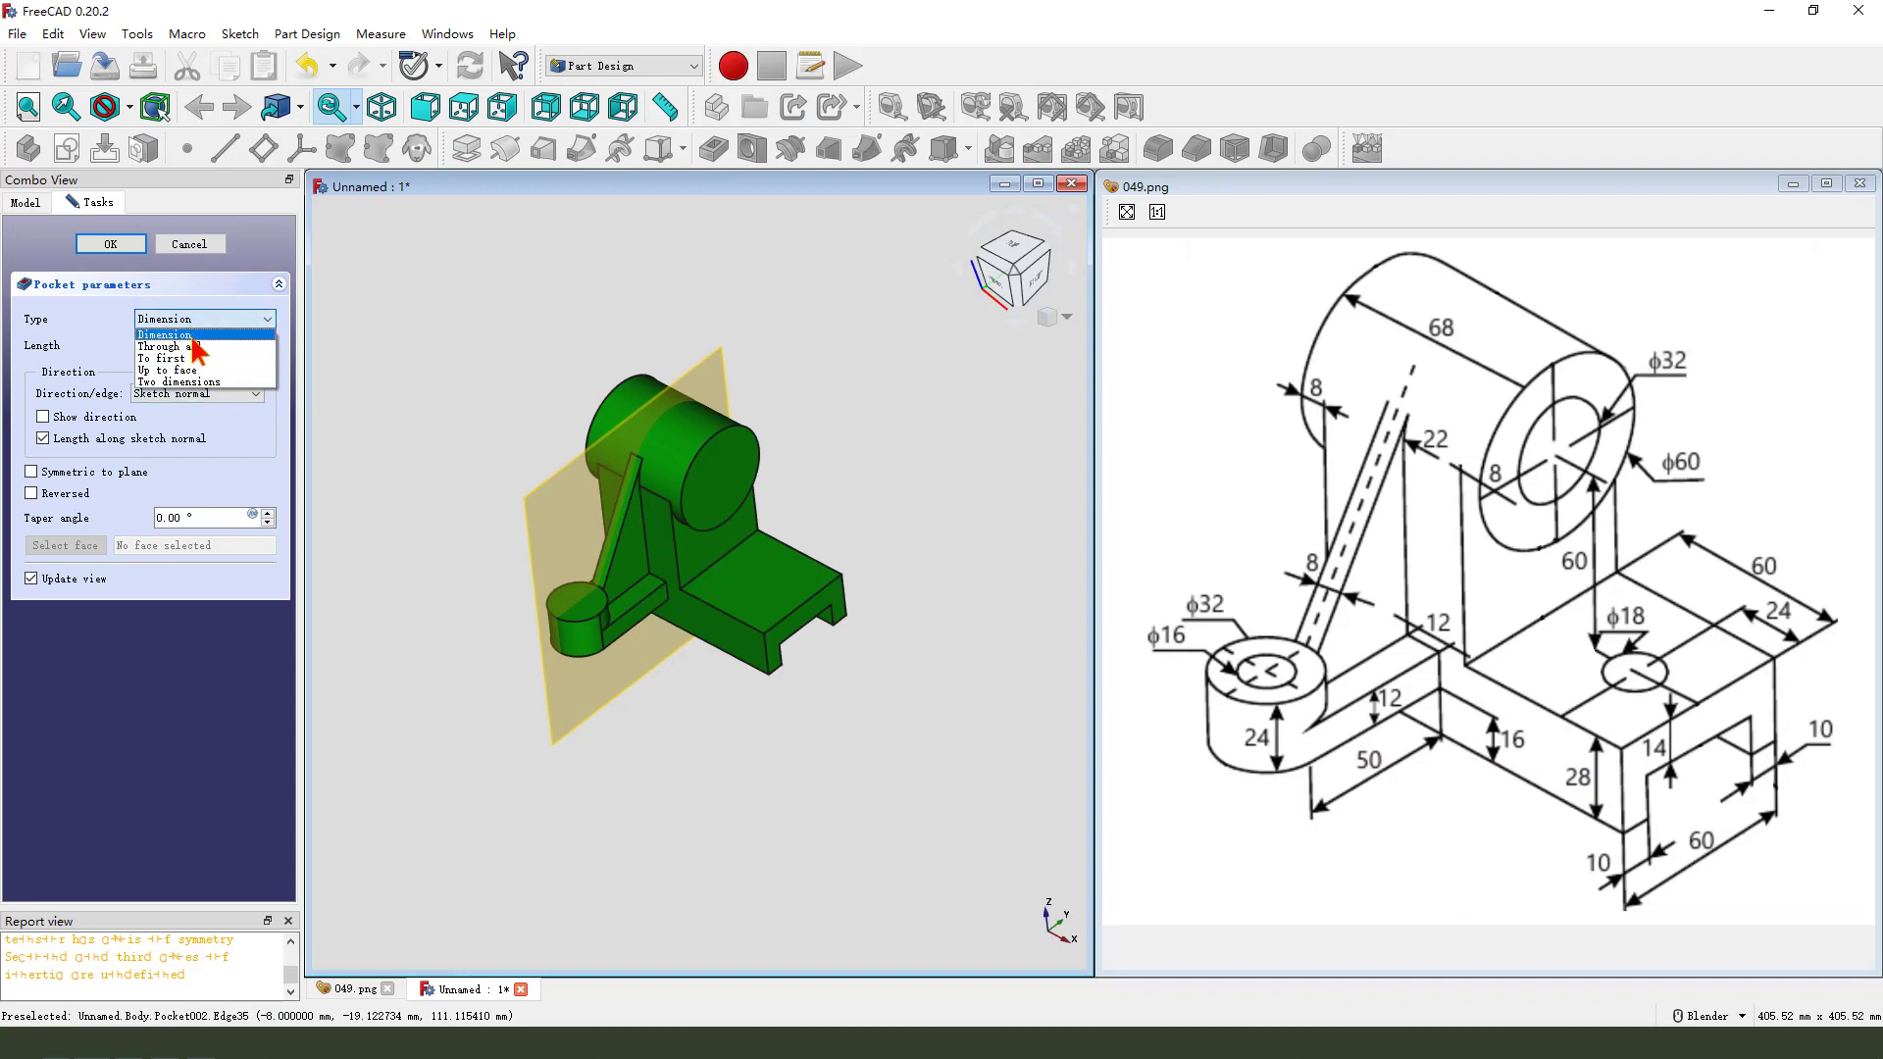
{"action": "left_click", "coordinate": [191, 348]}
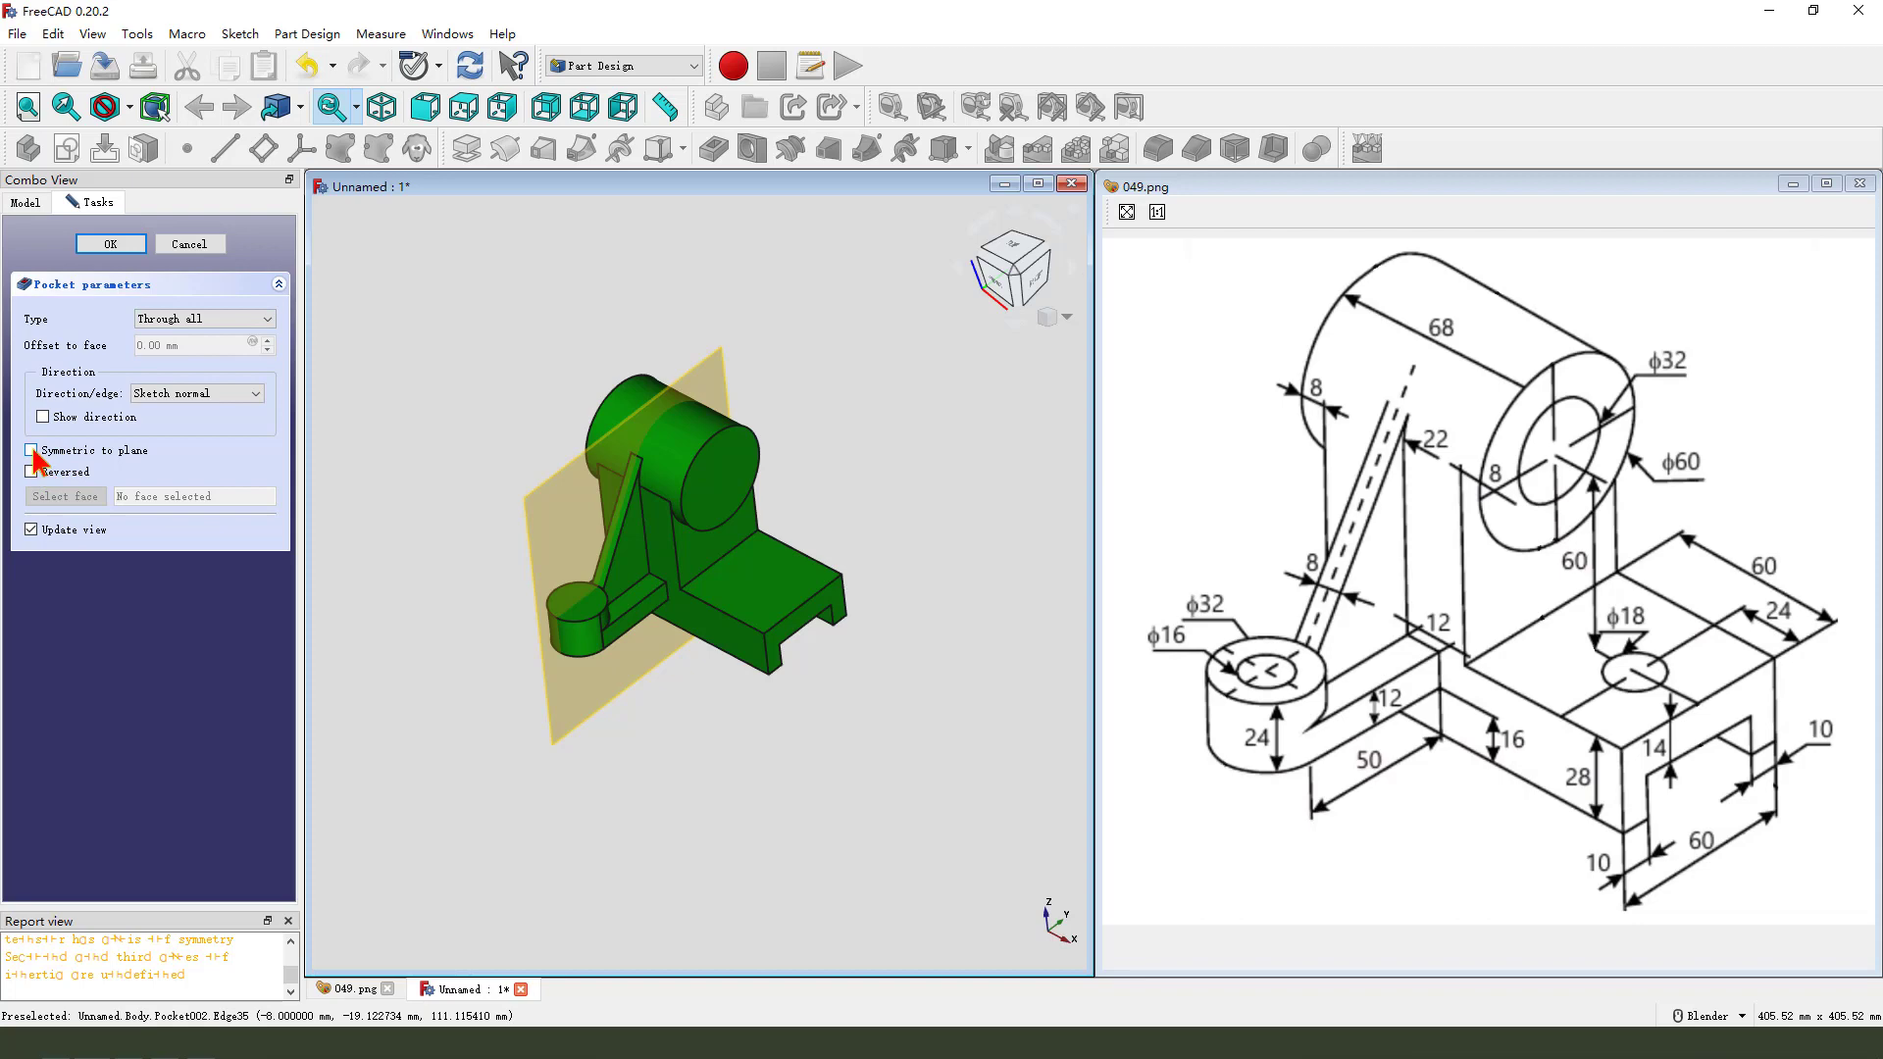
{"action": "left_click", "coordinate": [31, 451]}
{"action": "mouse_move", "coordinate": [683, 577]}
{"action": "middle_mouse_down"}
{"action": "mouse_move", "coordinate": [819, 555]}
{"action": "mouse_move", "coordinate": [706, 533]}
{"action": "mouse_move", "coordinate": [708, 574]}
{"action": "middle_mouse_up"}
{"action": "left_click", "coordinate": [119, 244]}
{"action": "middle_click_drag", "start_coordinate": [912, 488], "coordinate": [849, 476]}
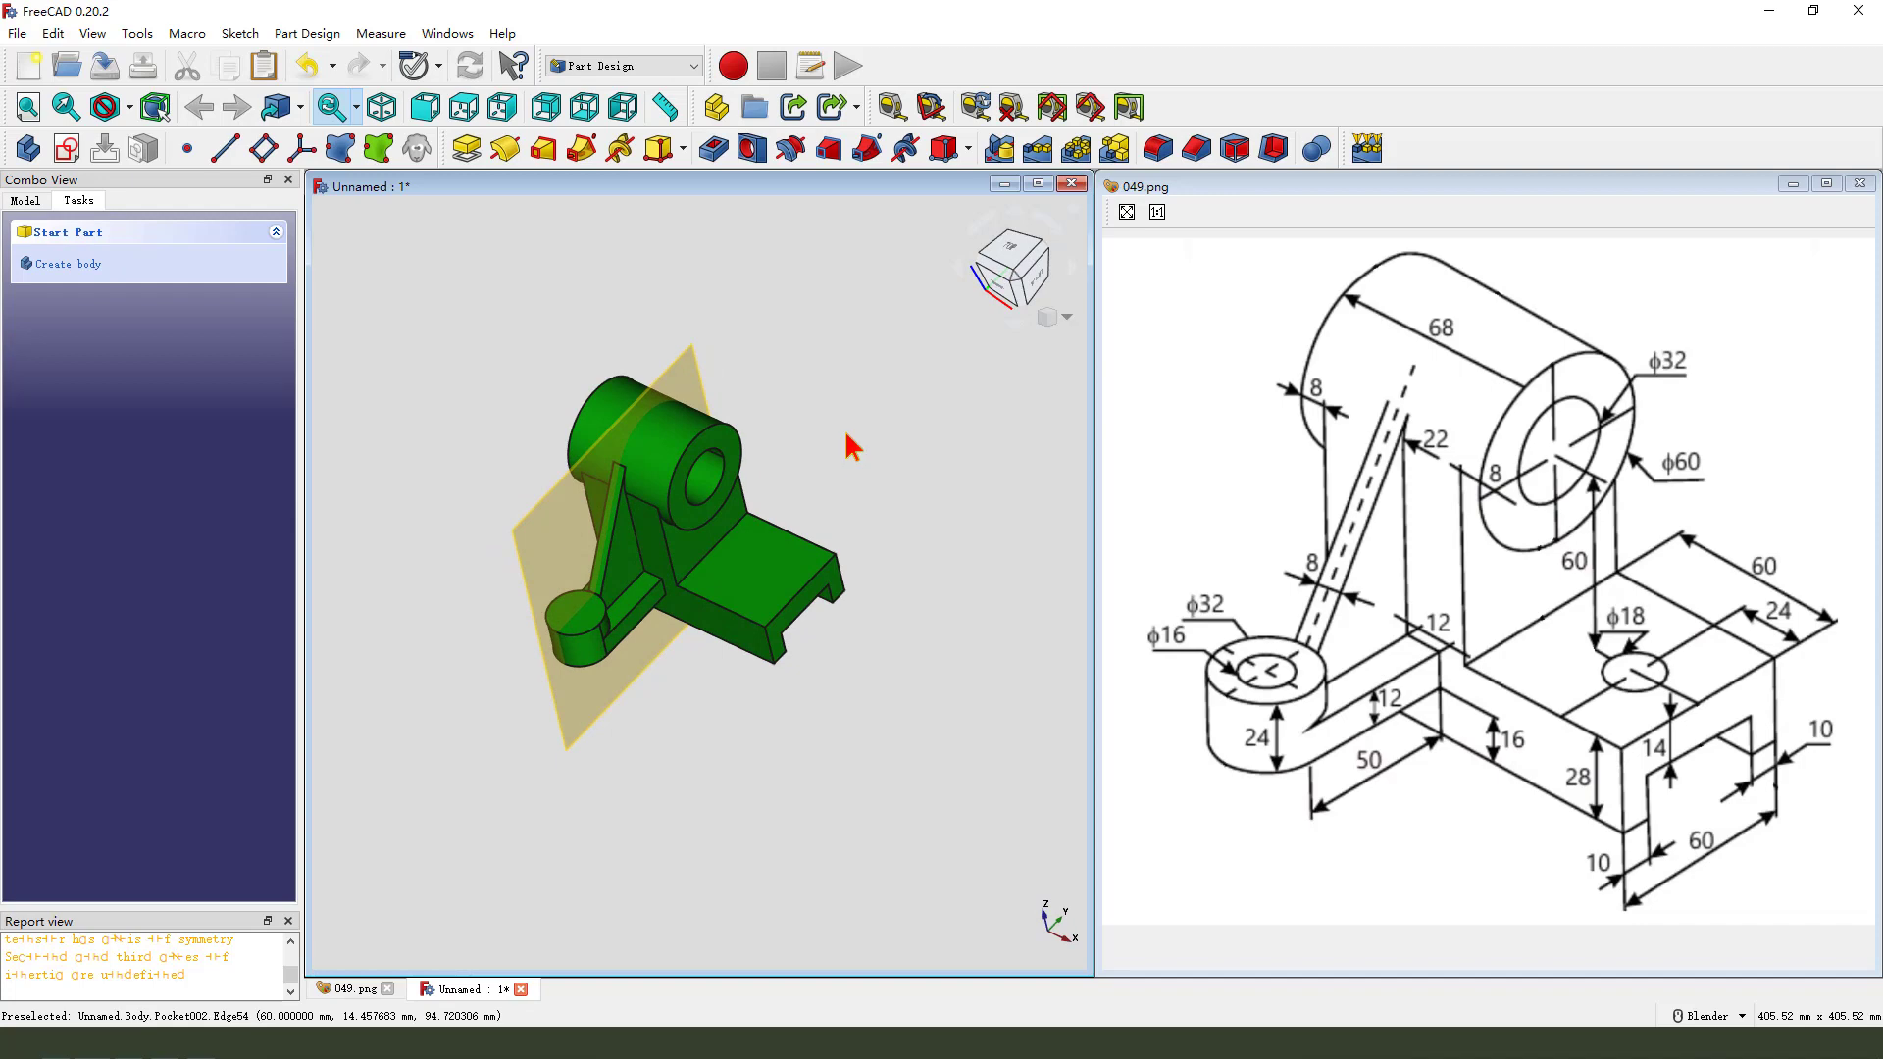
- Hide the datum plane that cuts through the large cylinder and the small boss
{"action": "left_click", "coordinate": [704, 370]}
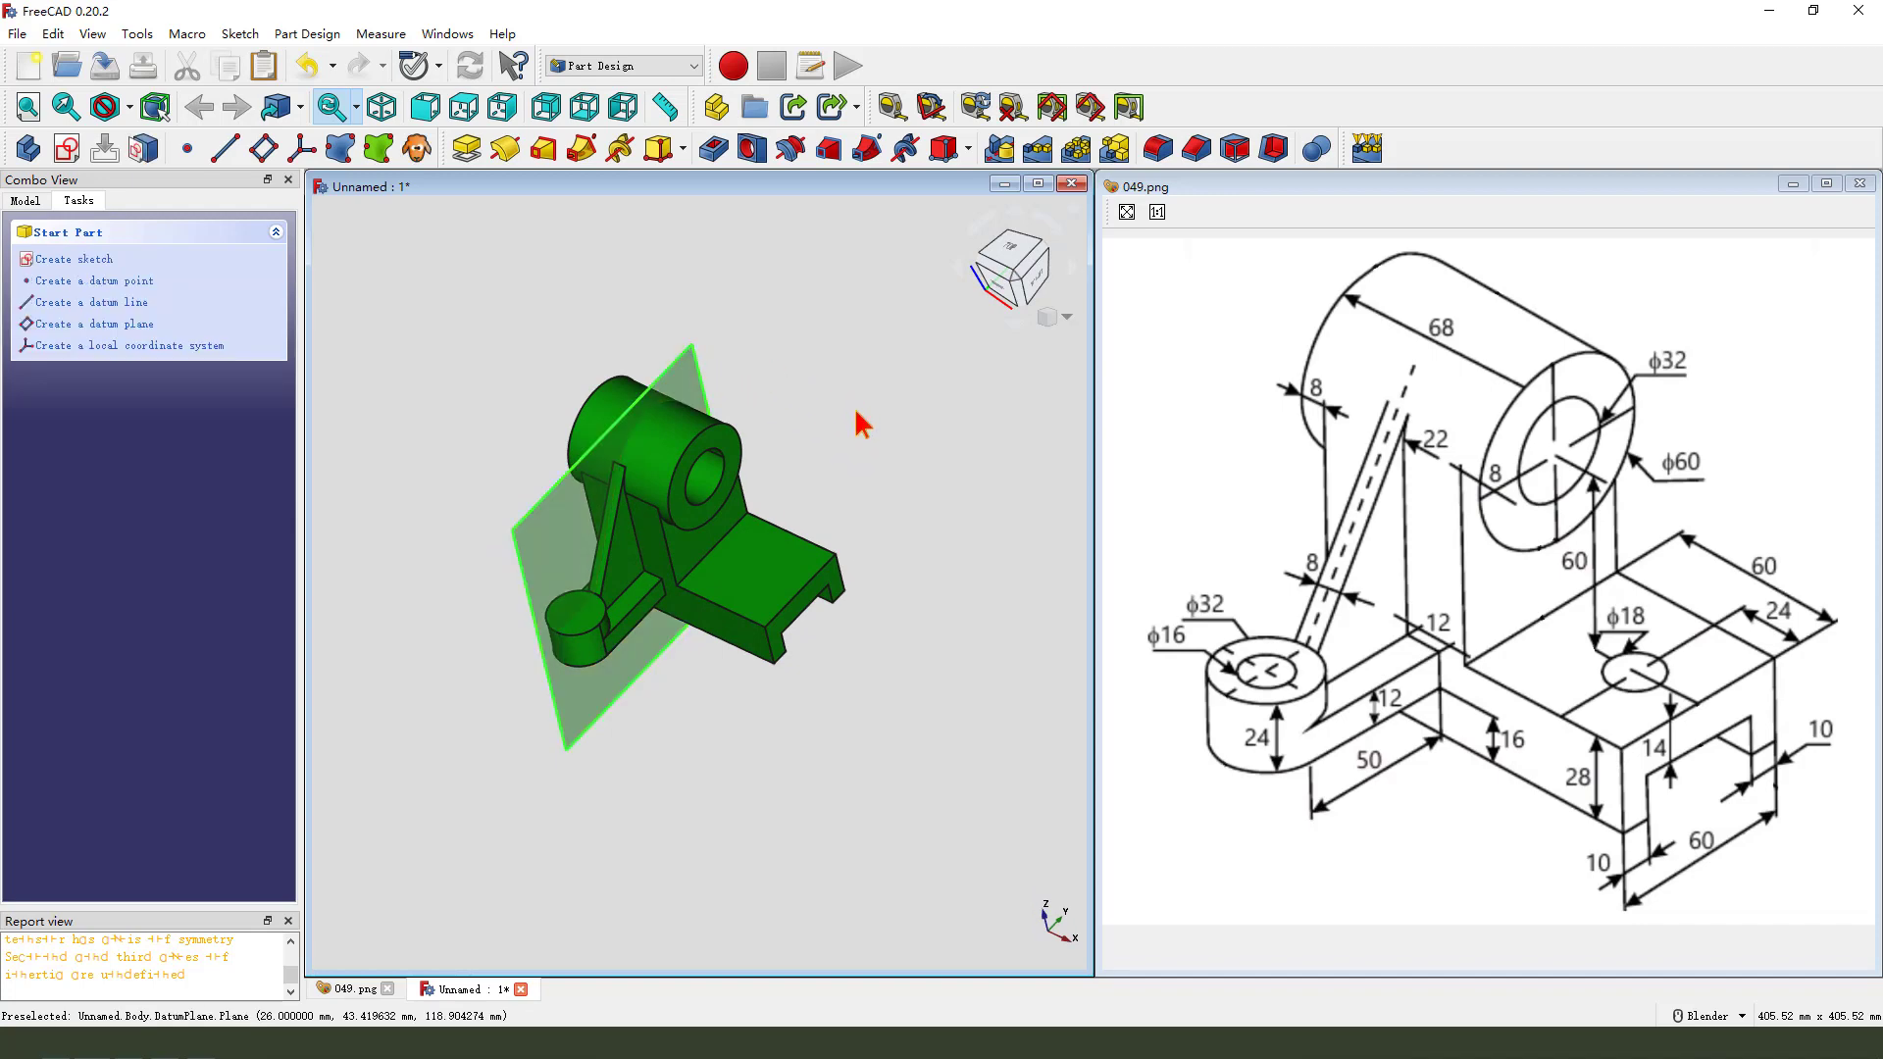
{"action": "key", "text": "space"}
{"action": "middle_click_drag", "start_coordinate": [673, 412], "coordinate": [828, 523]}
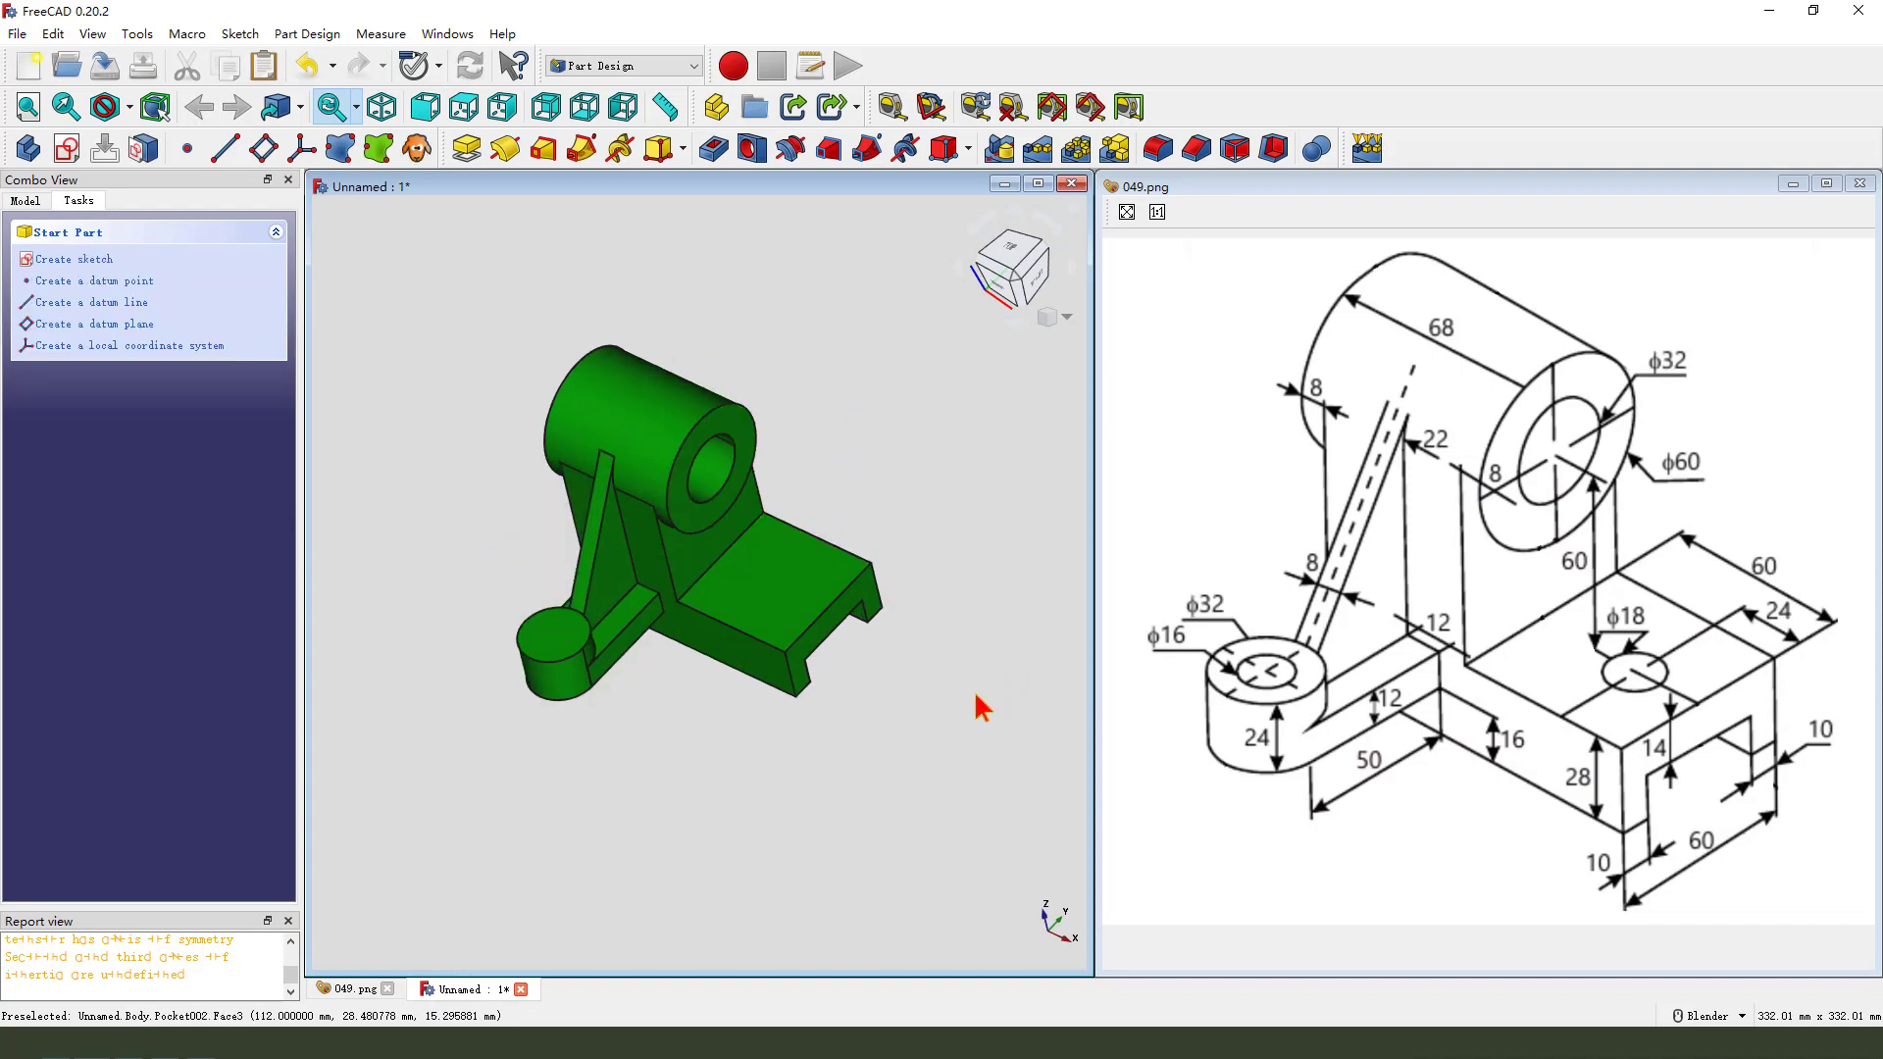
- Start a sketch on the small boss's top face and link its outer circular edge as external geometry
{"action": "left_click", "coordinate": [555, 642]}
{"action": "left_click", "coordinate": [70, 147]}
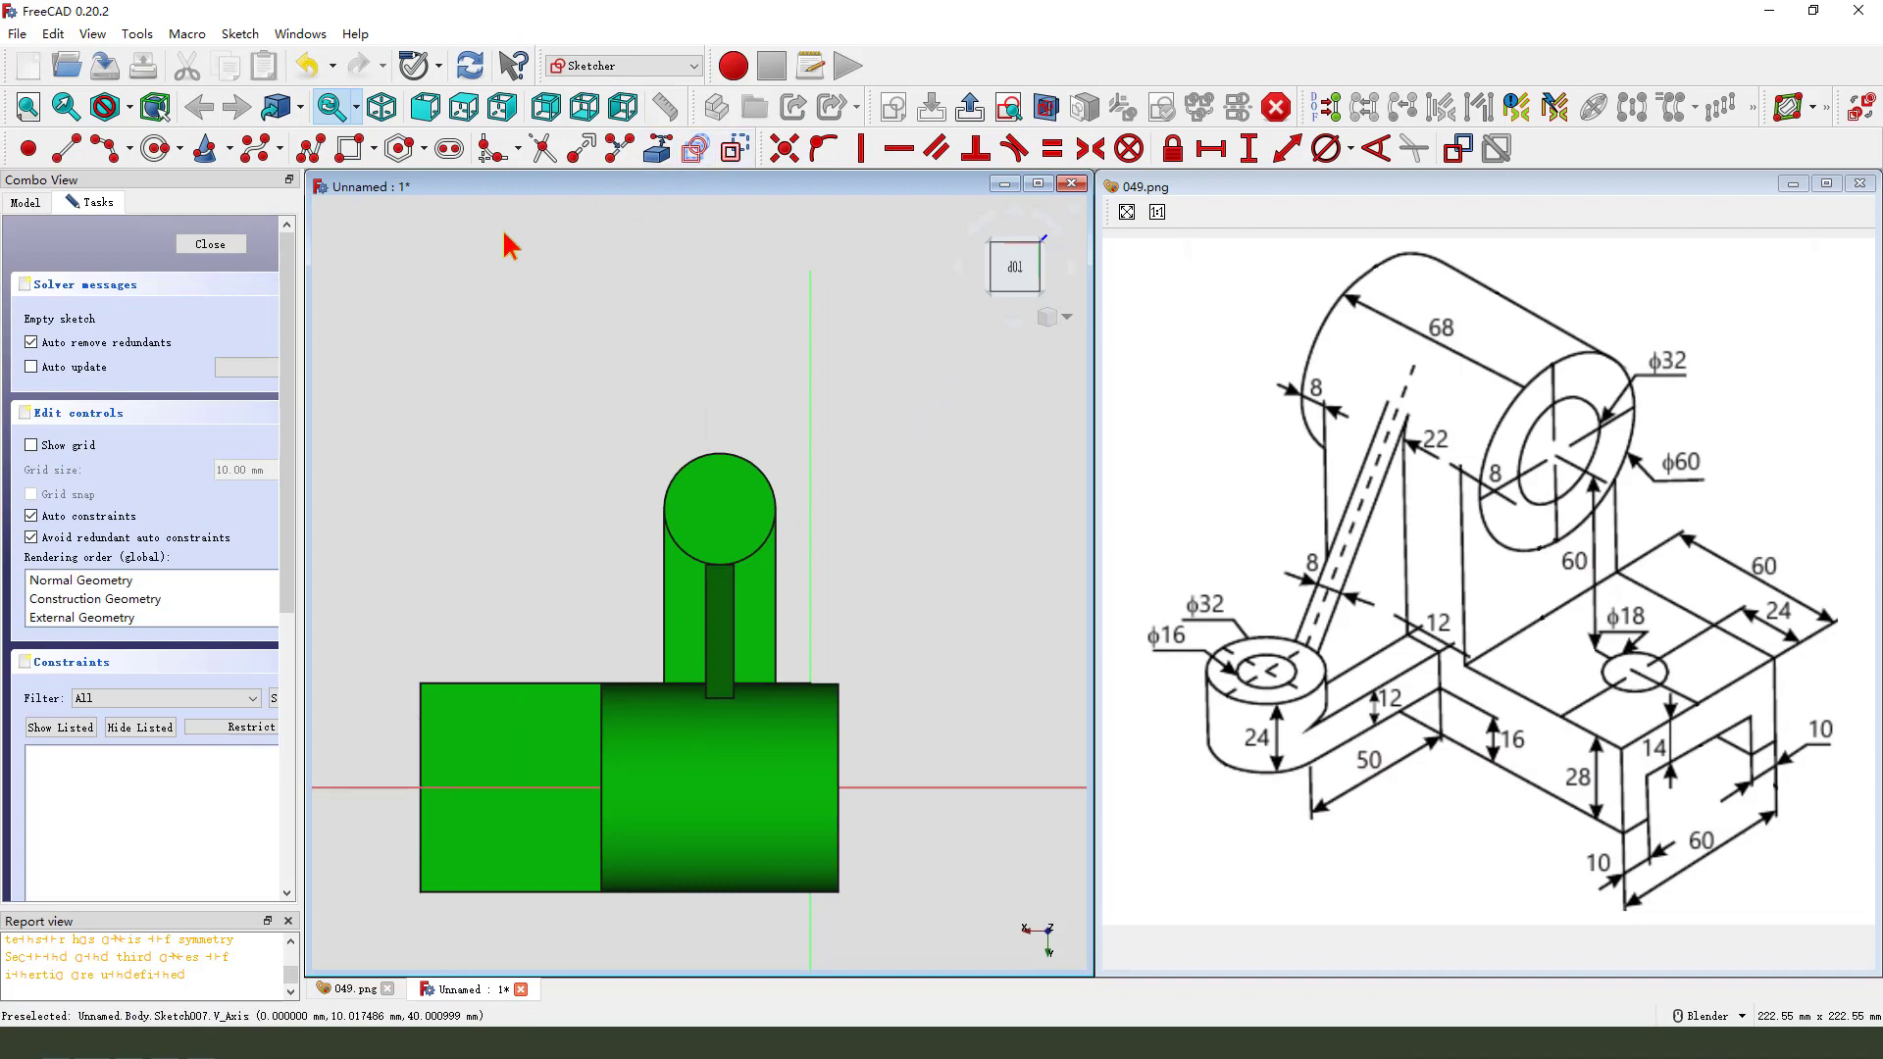
{"action": "left_click", "coordinate": [657, 148]}
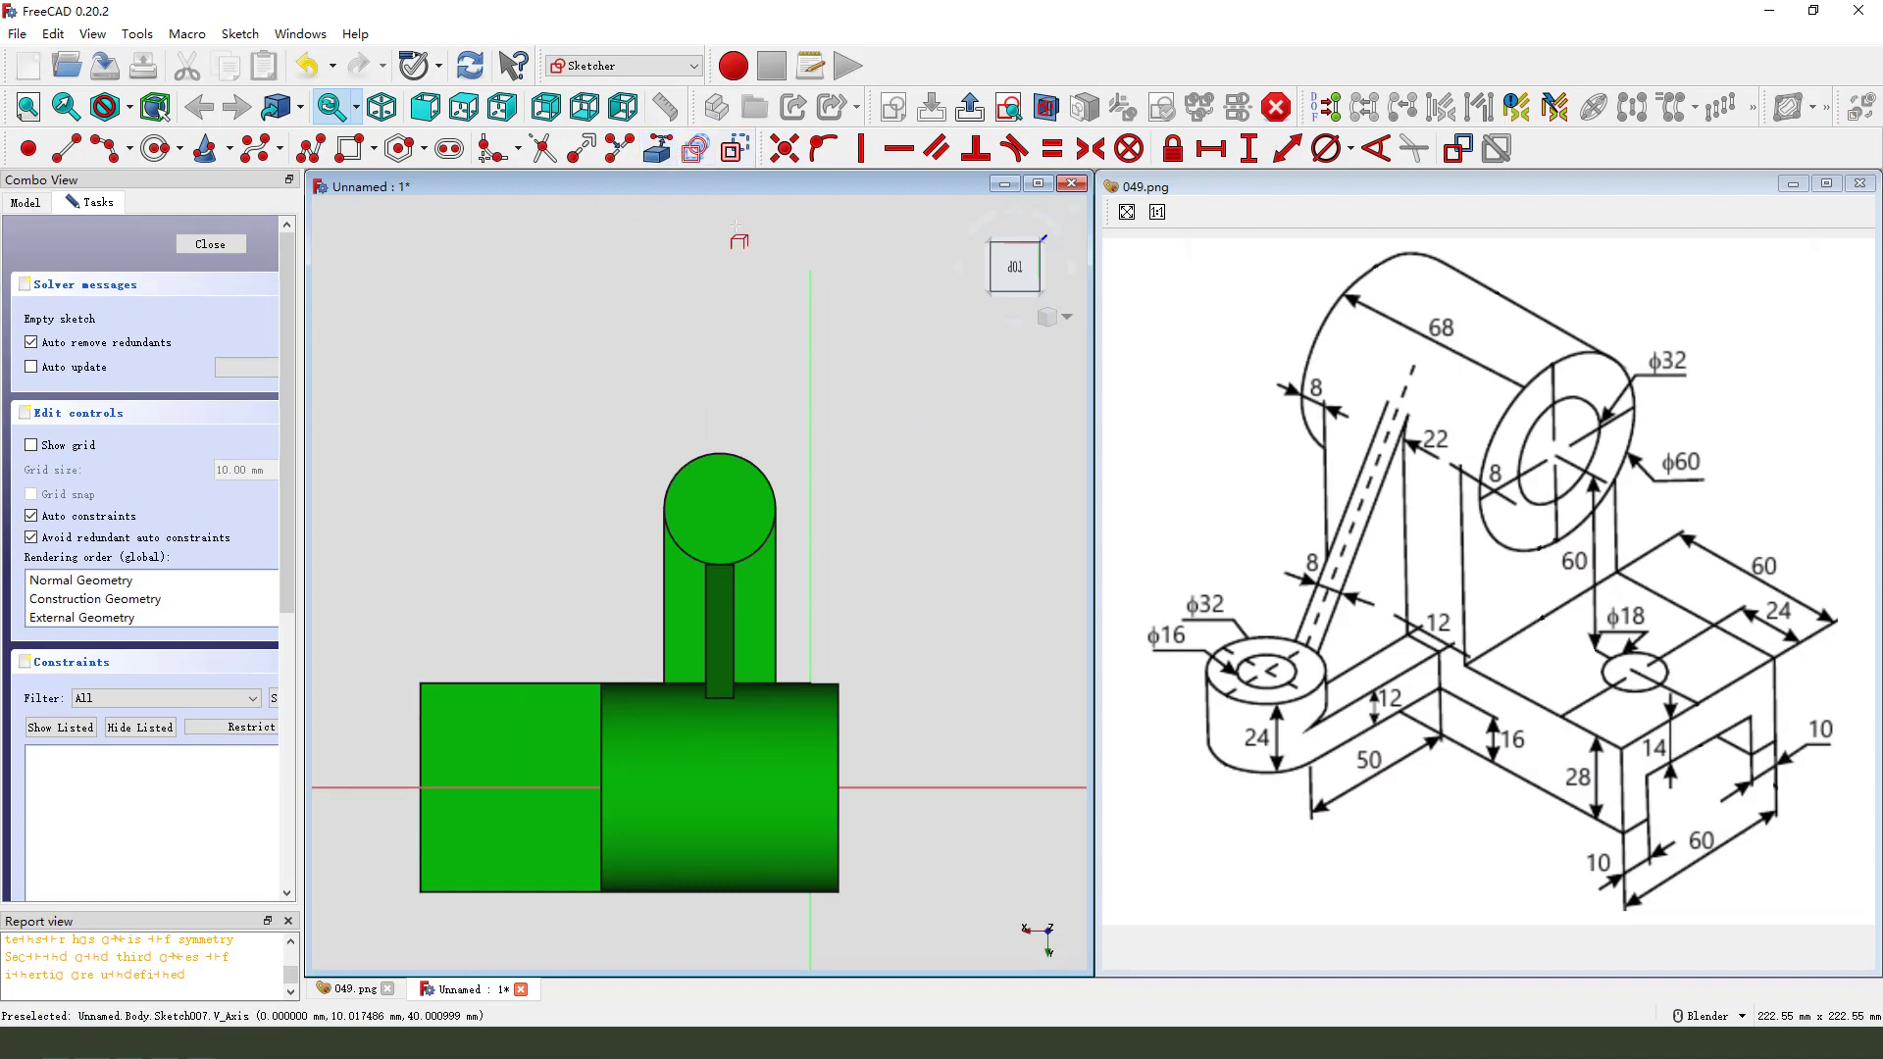
{"action": "left_click", "coordinate": [749, 455]}
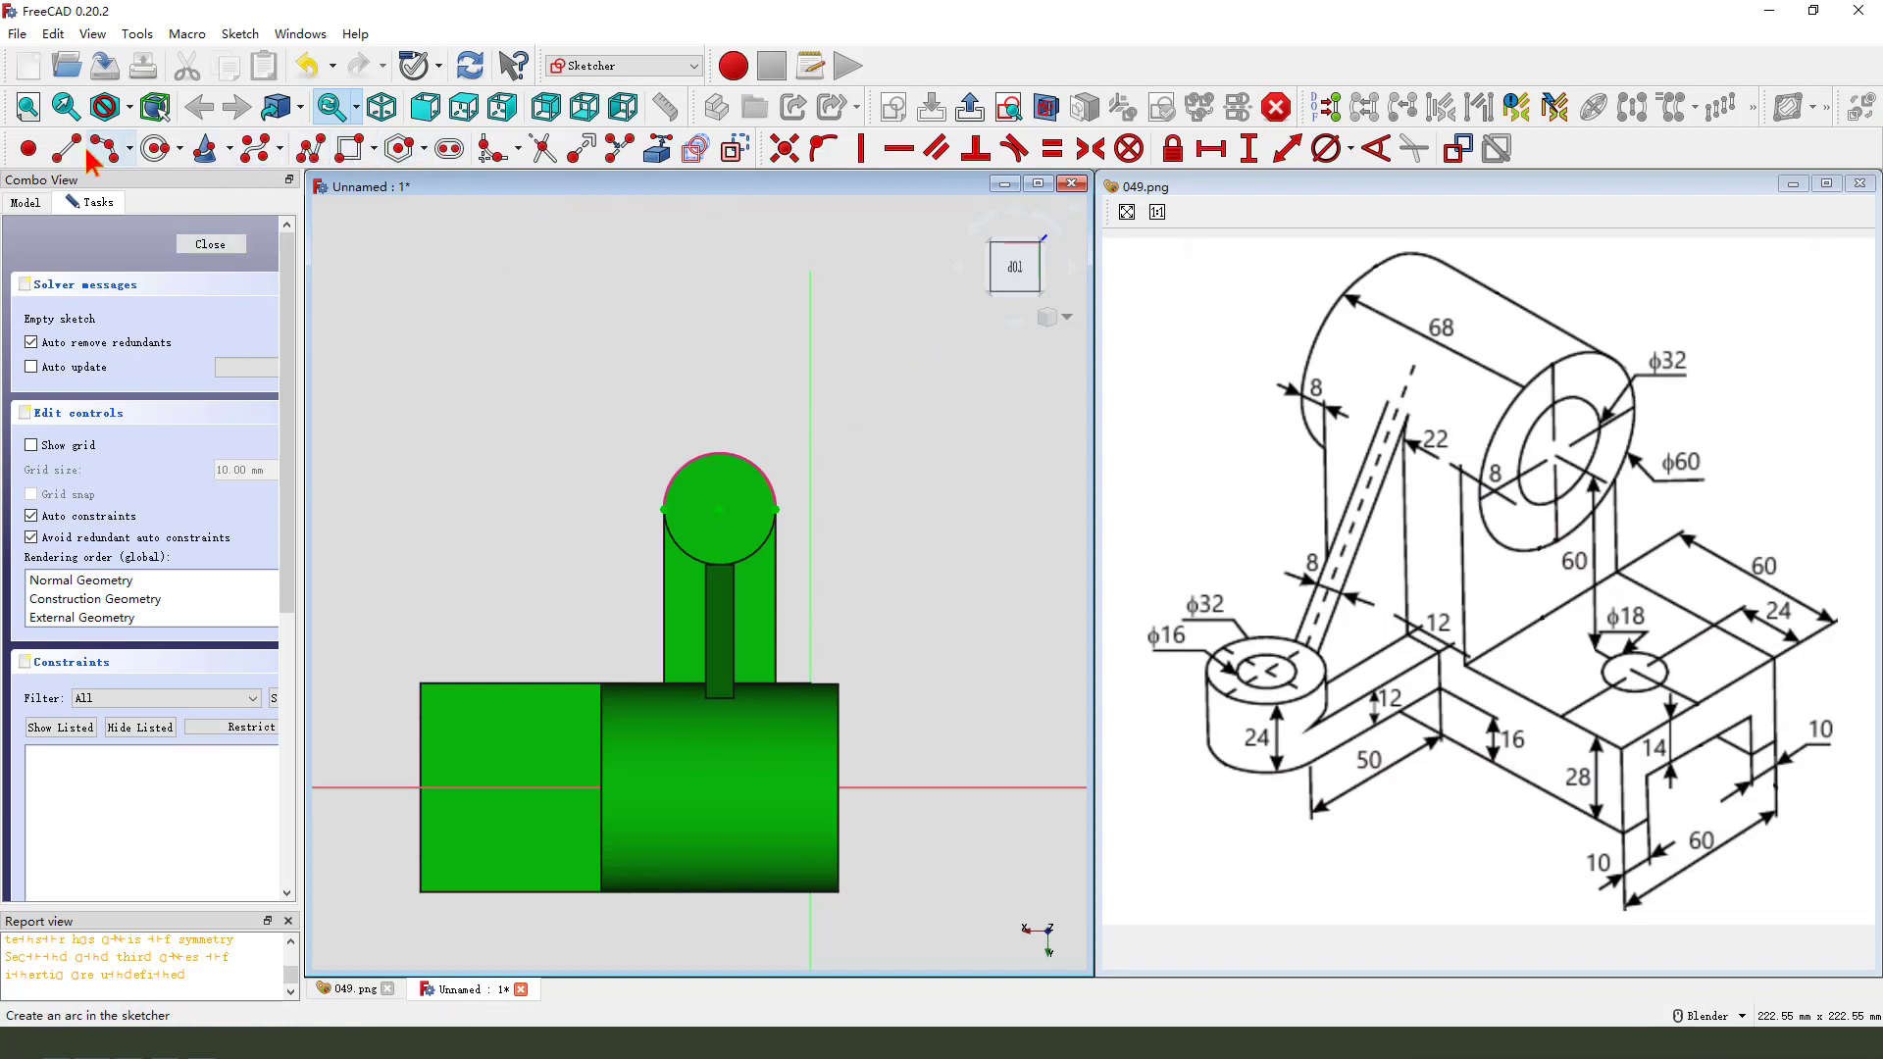
- Draw a circle at the small boss's centre, set its diameter to 16 mm and finish the sketch
{"action": "left_click", "coordinate": [155, 148]}
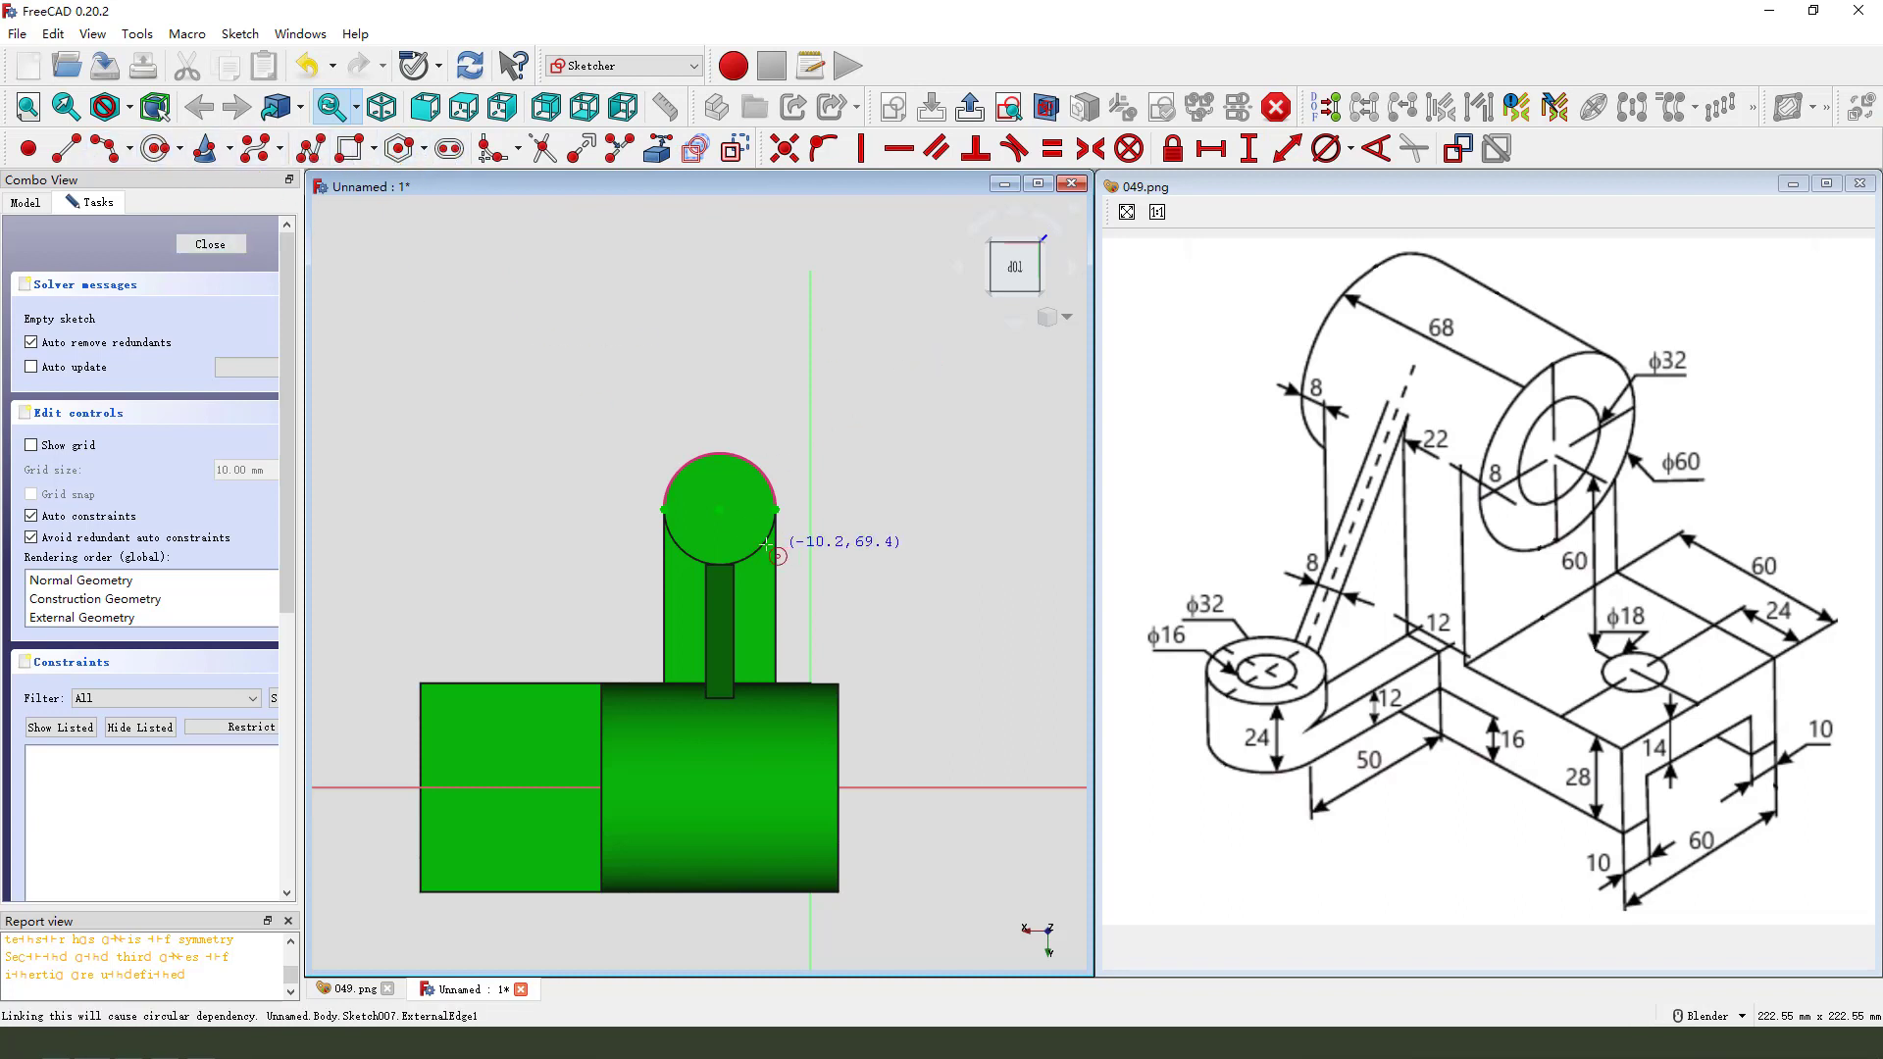
{"action": "left_click", "coordinate": [719, 509]}
{"action": "left_click", "coordinate": [748, 505]}
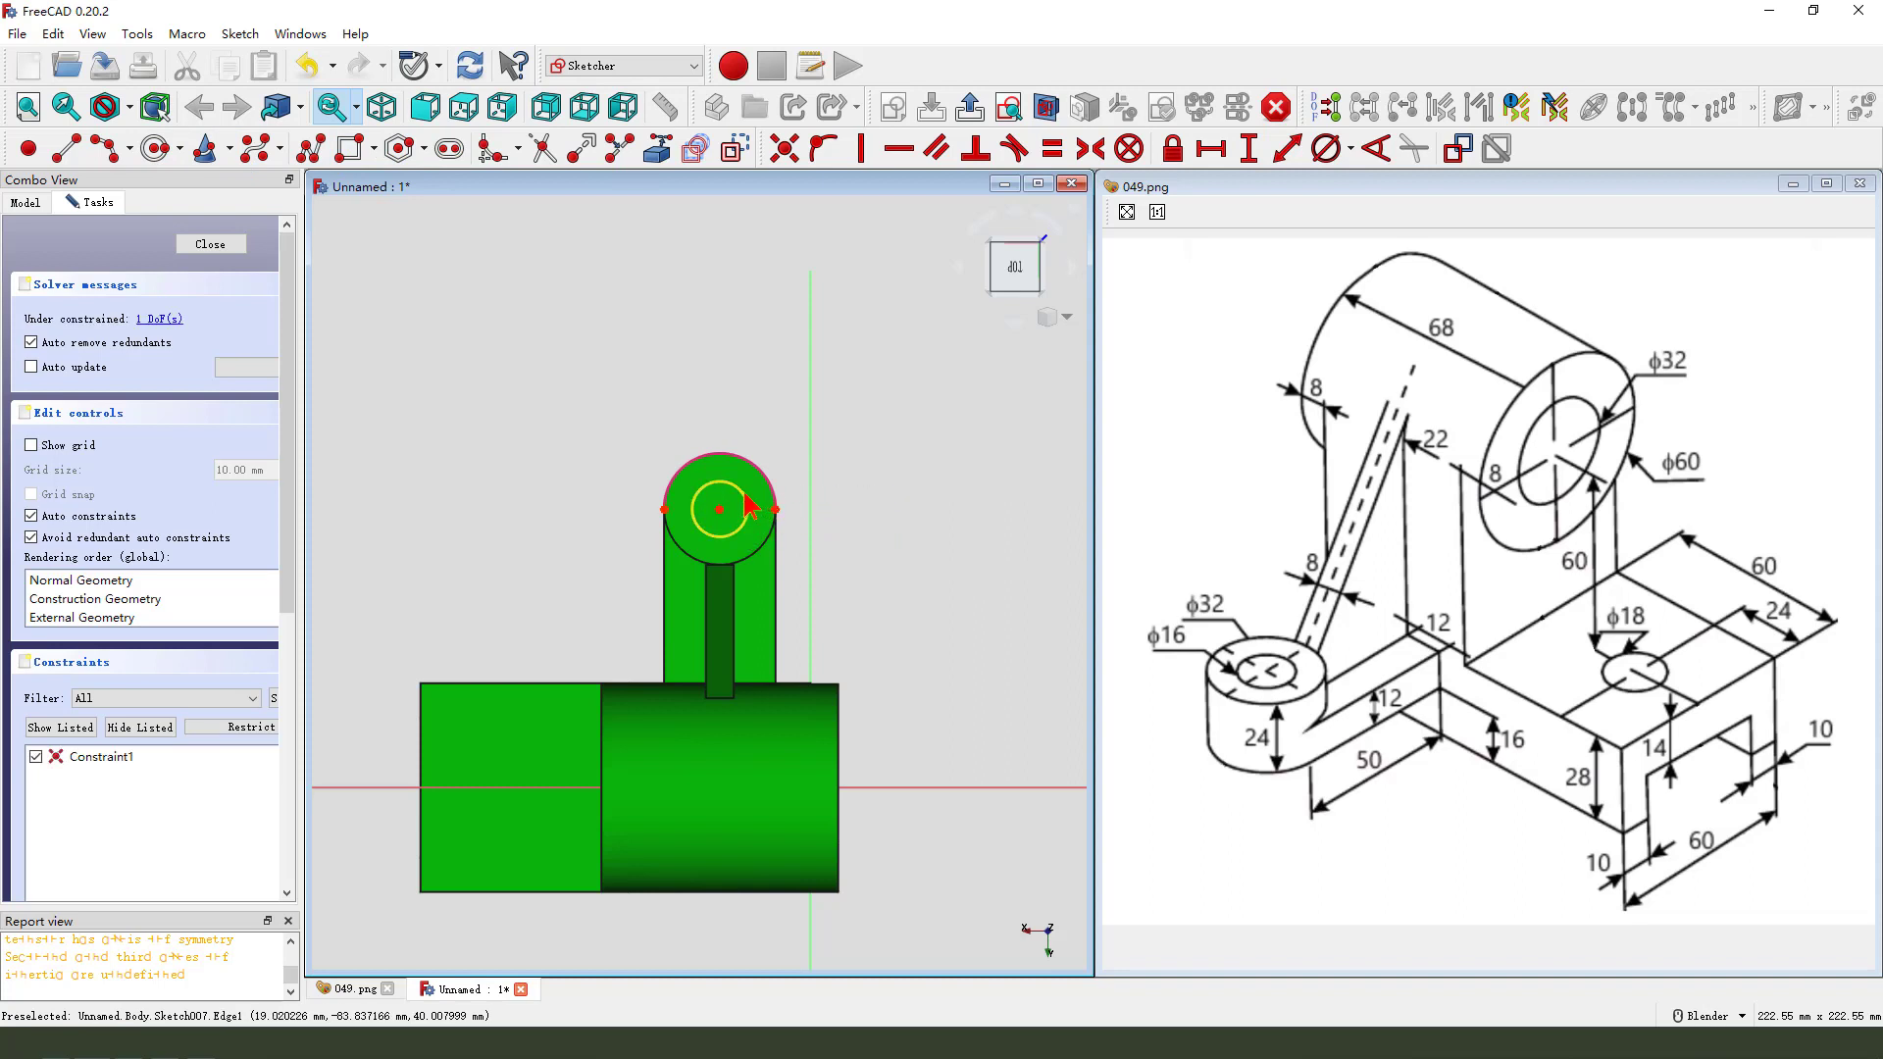
{"action": "left_click", "coordinate": [748, 505]}
{"action": "left_click", "coordinate": [1326, 148]}
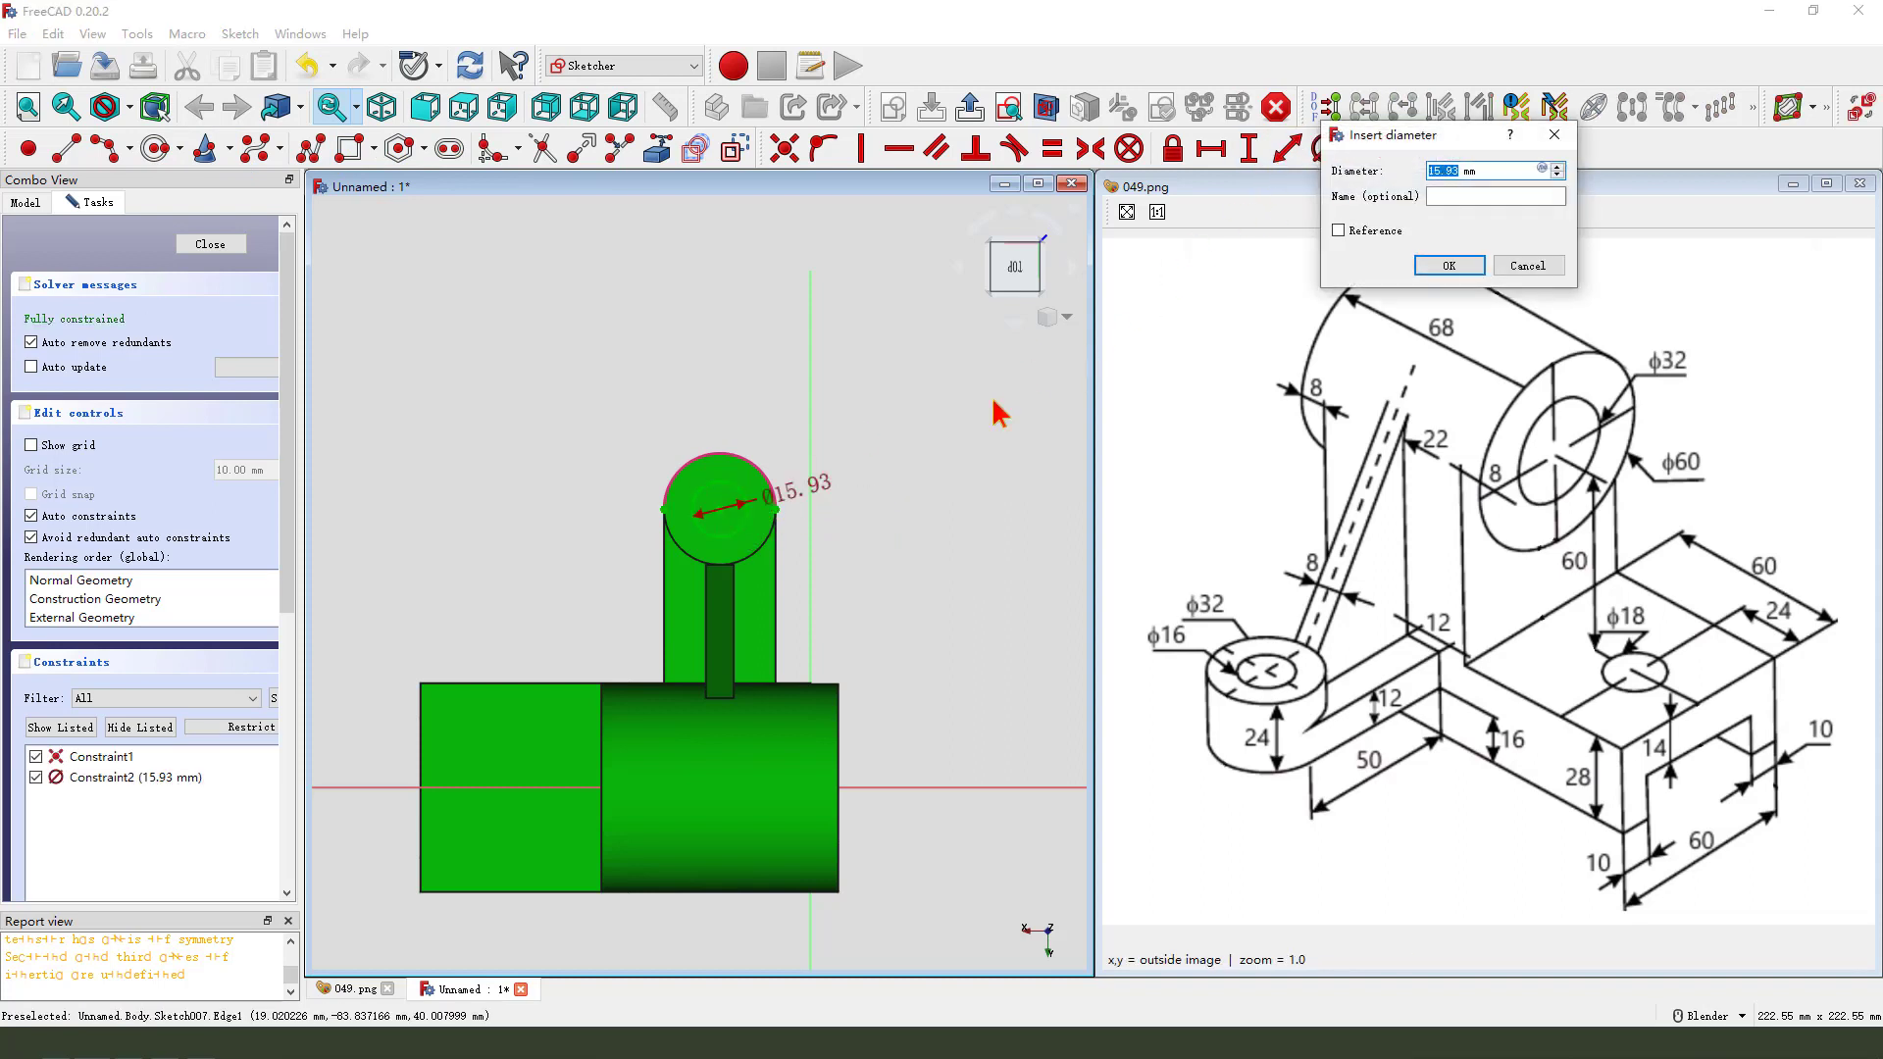
{"action": "key", "text": "Return"}
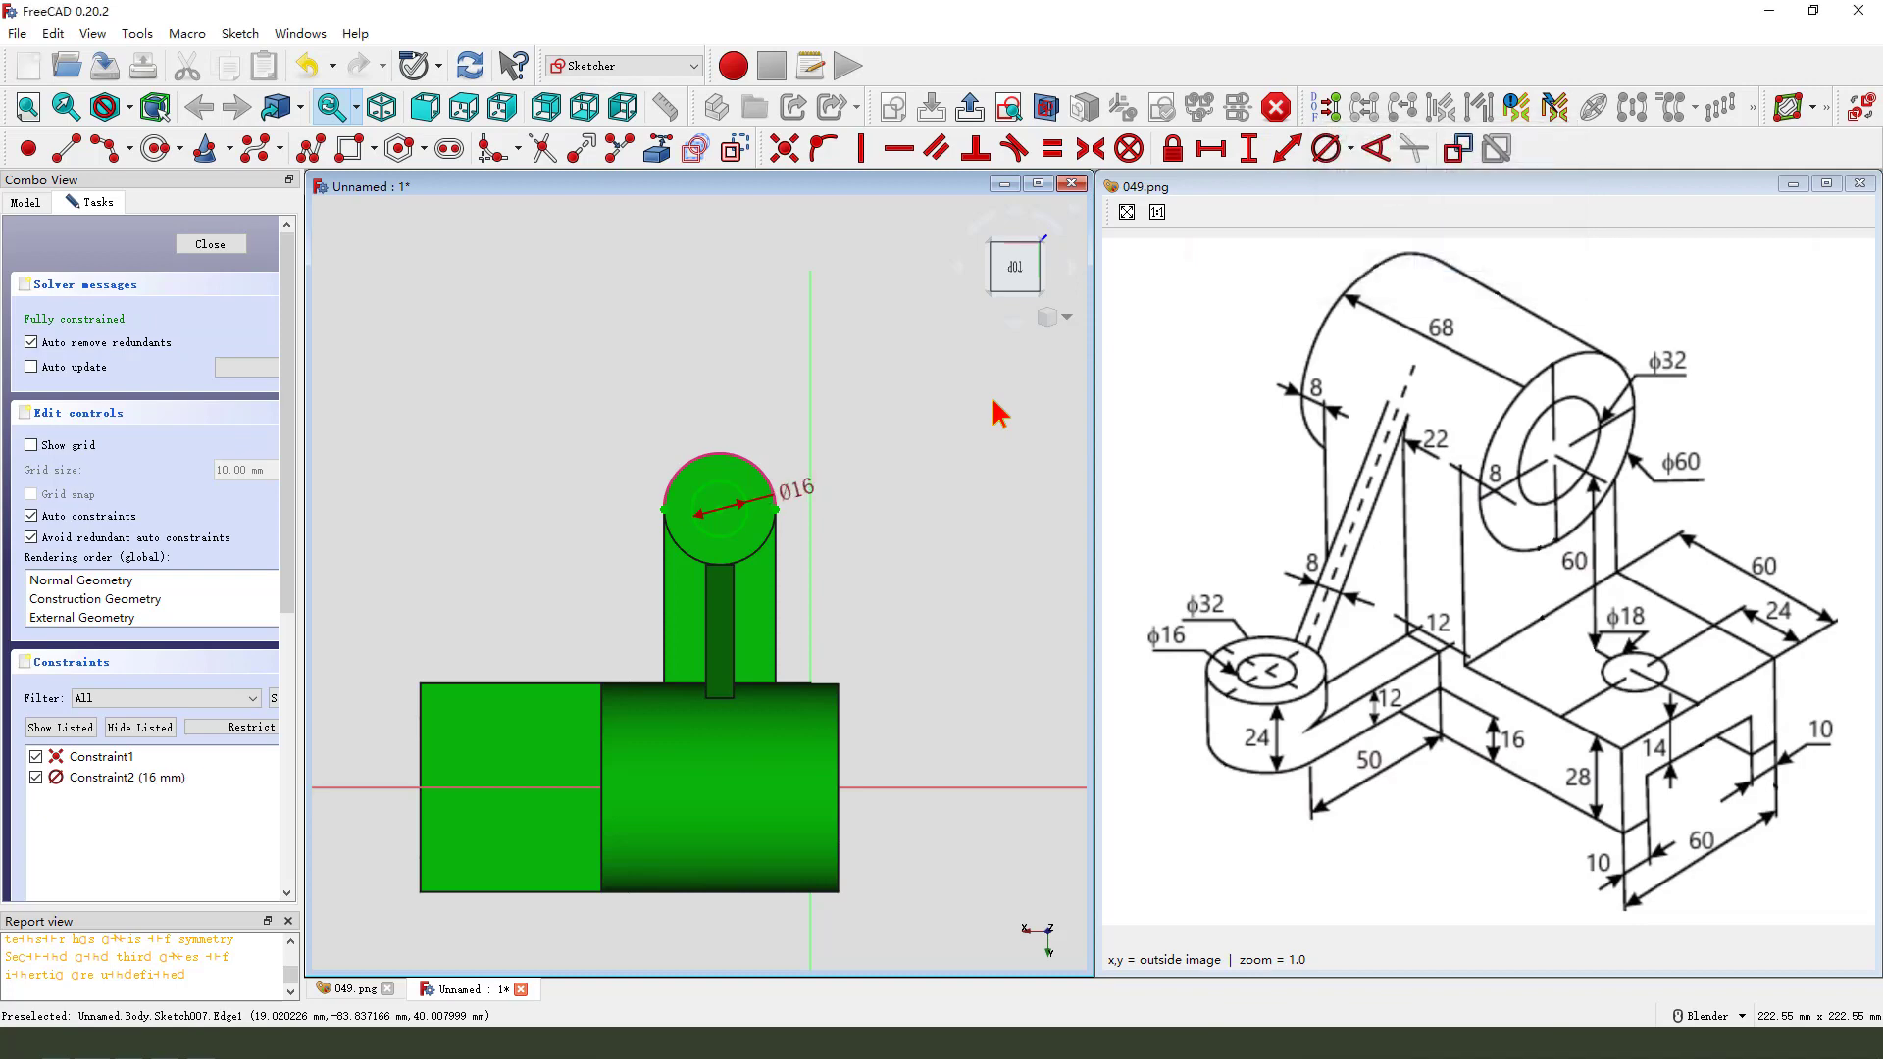
{"action": "left_click", "coordinate": [970, 107]}
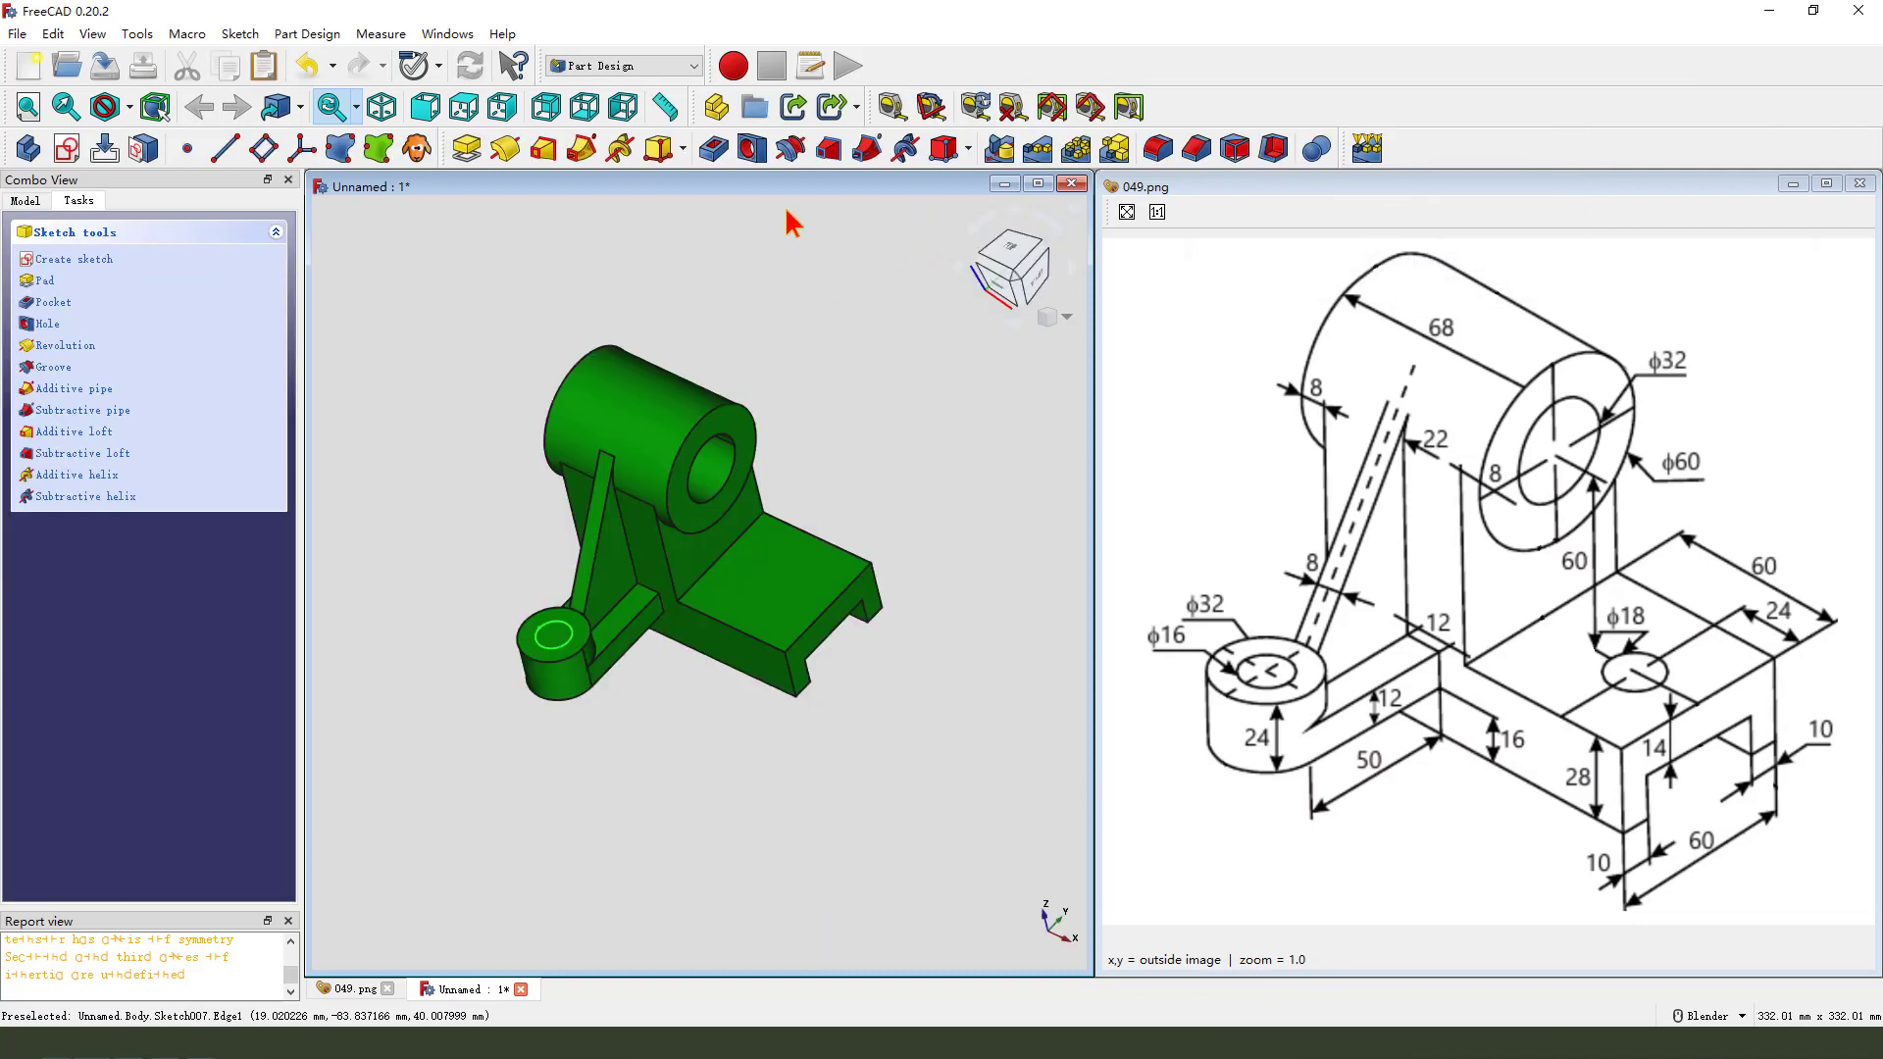
- Pocket the 16 mm circle through all to bore the small boss
{"action": "left_click", "coordinate": [714, 149]}
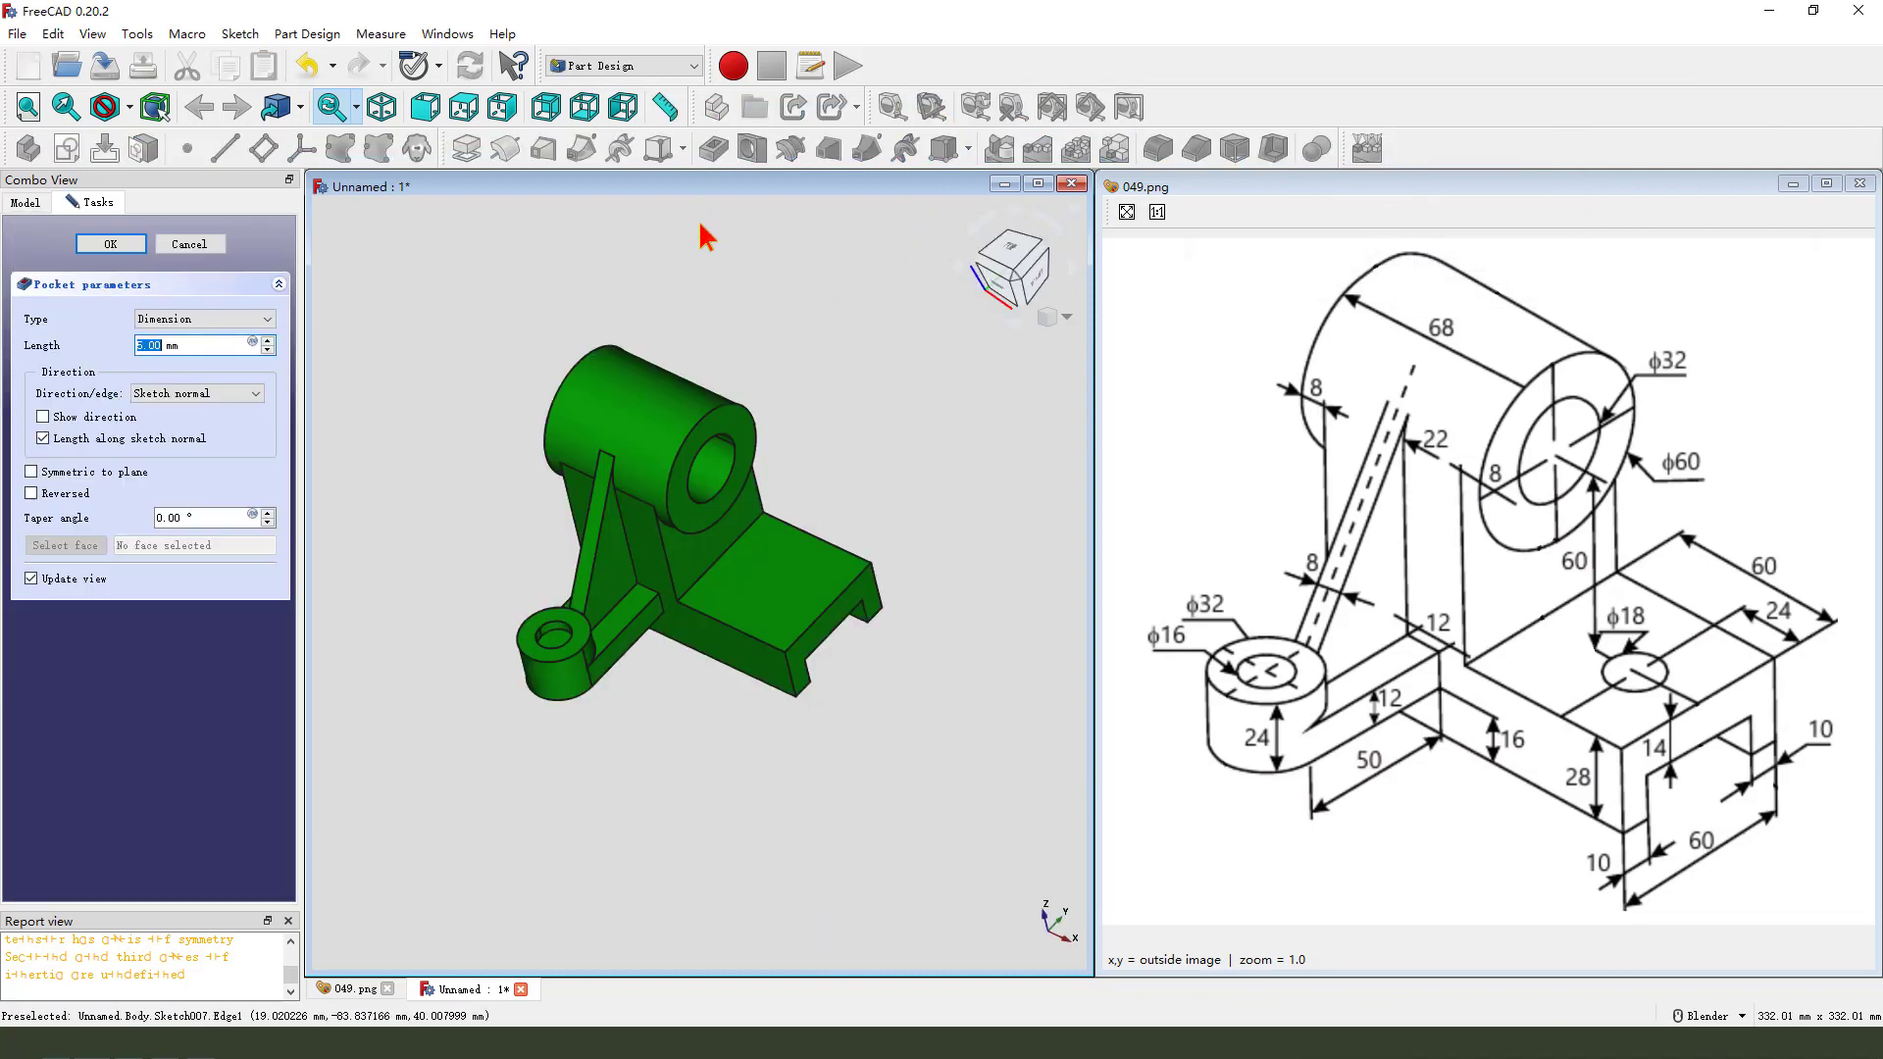
{"action": "left_click", "coordinate": [201, 319]}
{"action": "left_click", "coordinate": [191, 346]}
{"action": "mouse_move", "coordinate": [538, 651]}
{"action": "middle_mouse_down"}
{"action": "mouse_move", "coordinate": [546, 679]}
{"action": "mouse_move", "coordinate": [724, 431]}
{"action": "mouse_move", "coordinate": [570, 637]}
{"action": "middle_mouse_up"}
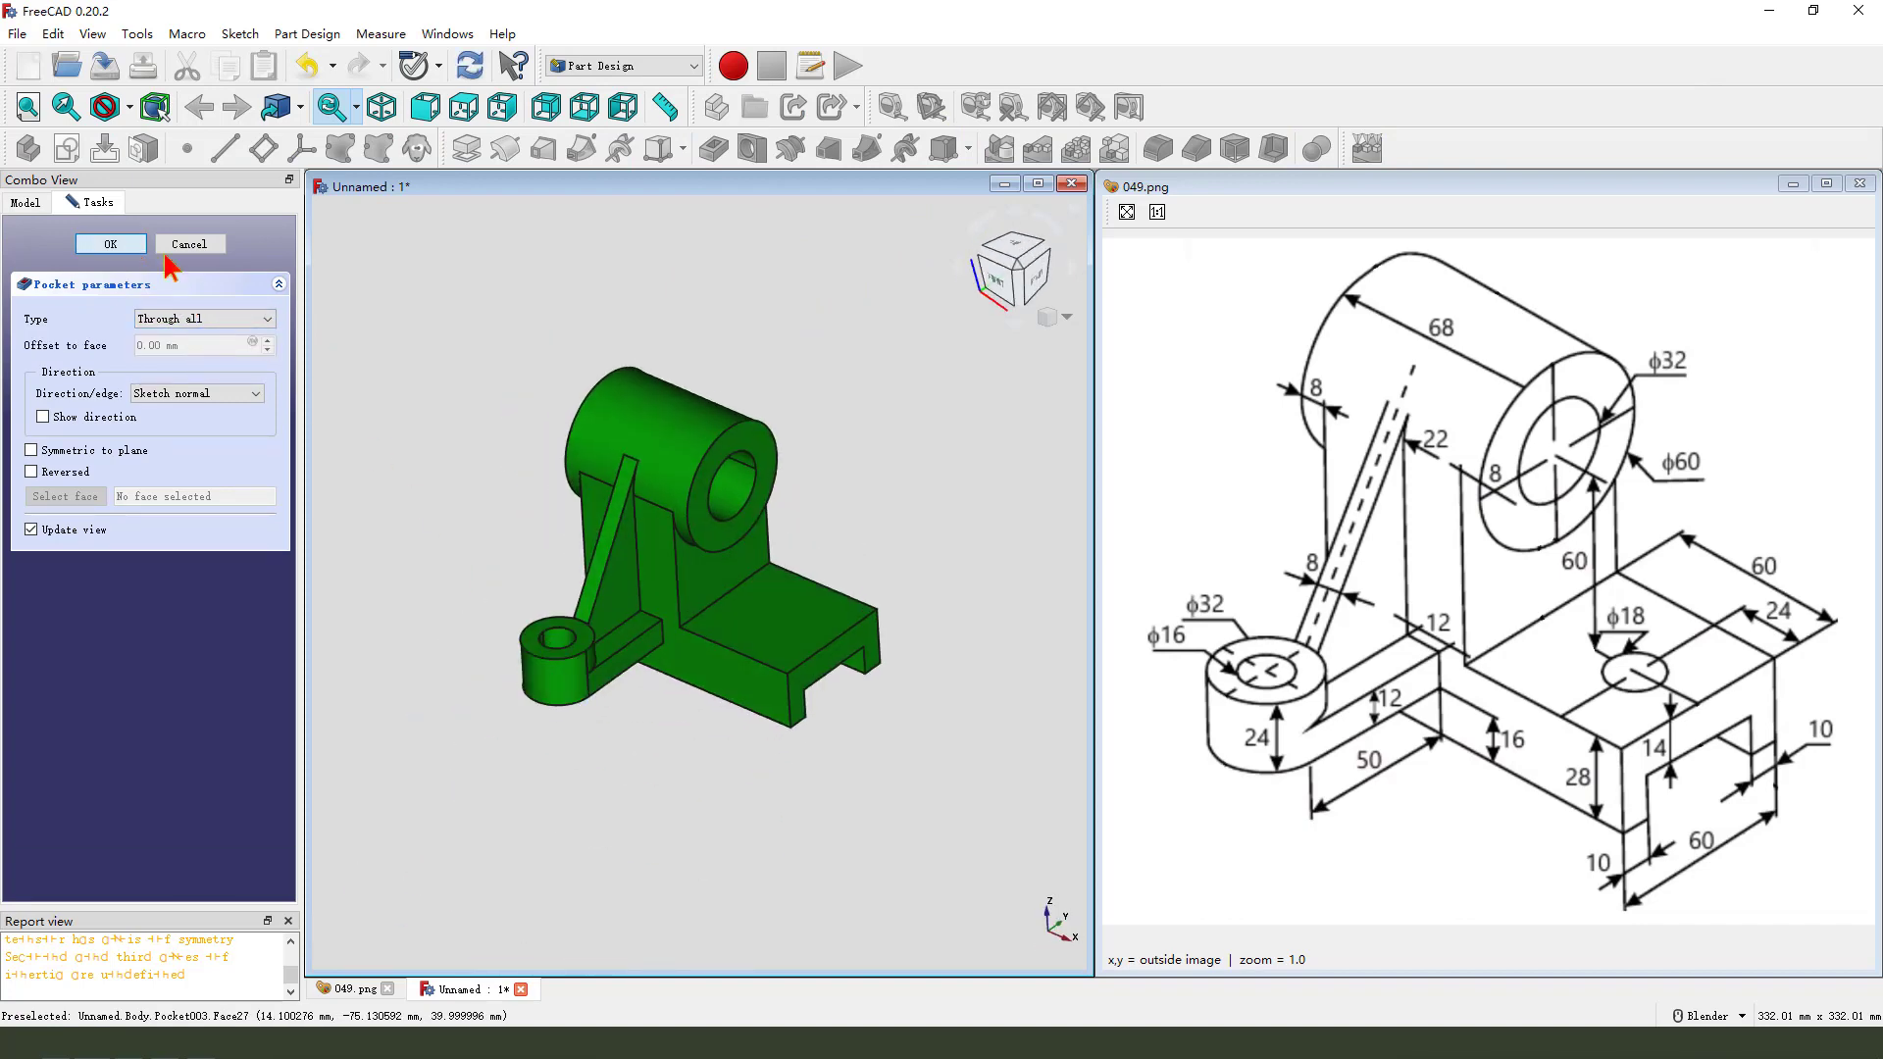
{"action": "left_click", "coordinate": [111, 243]}
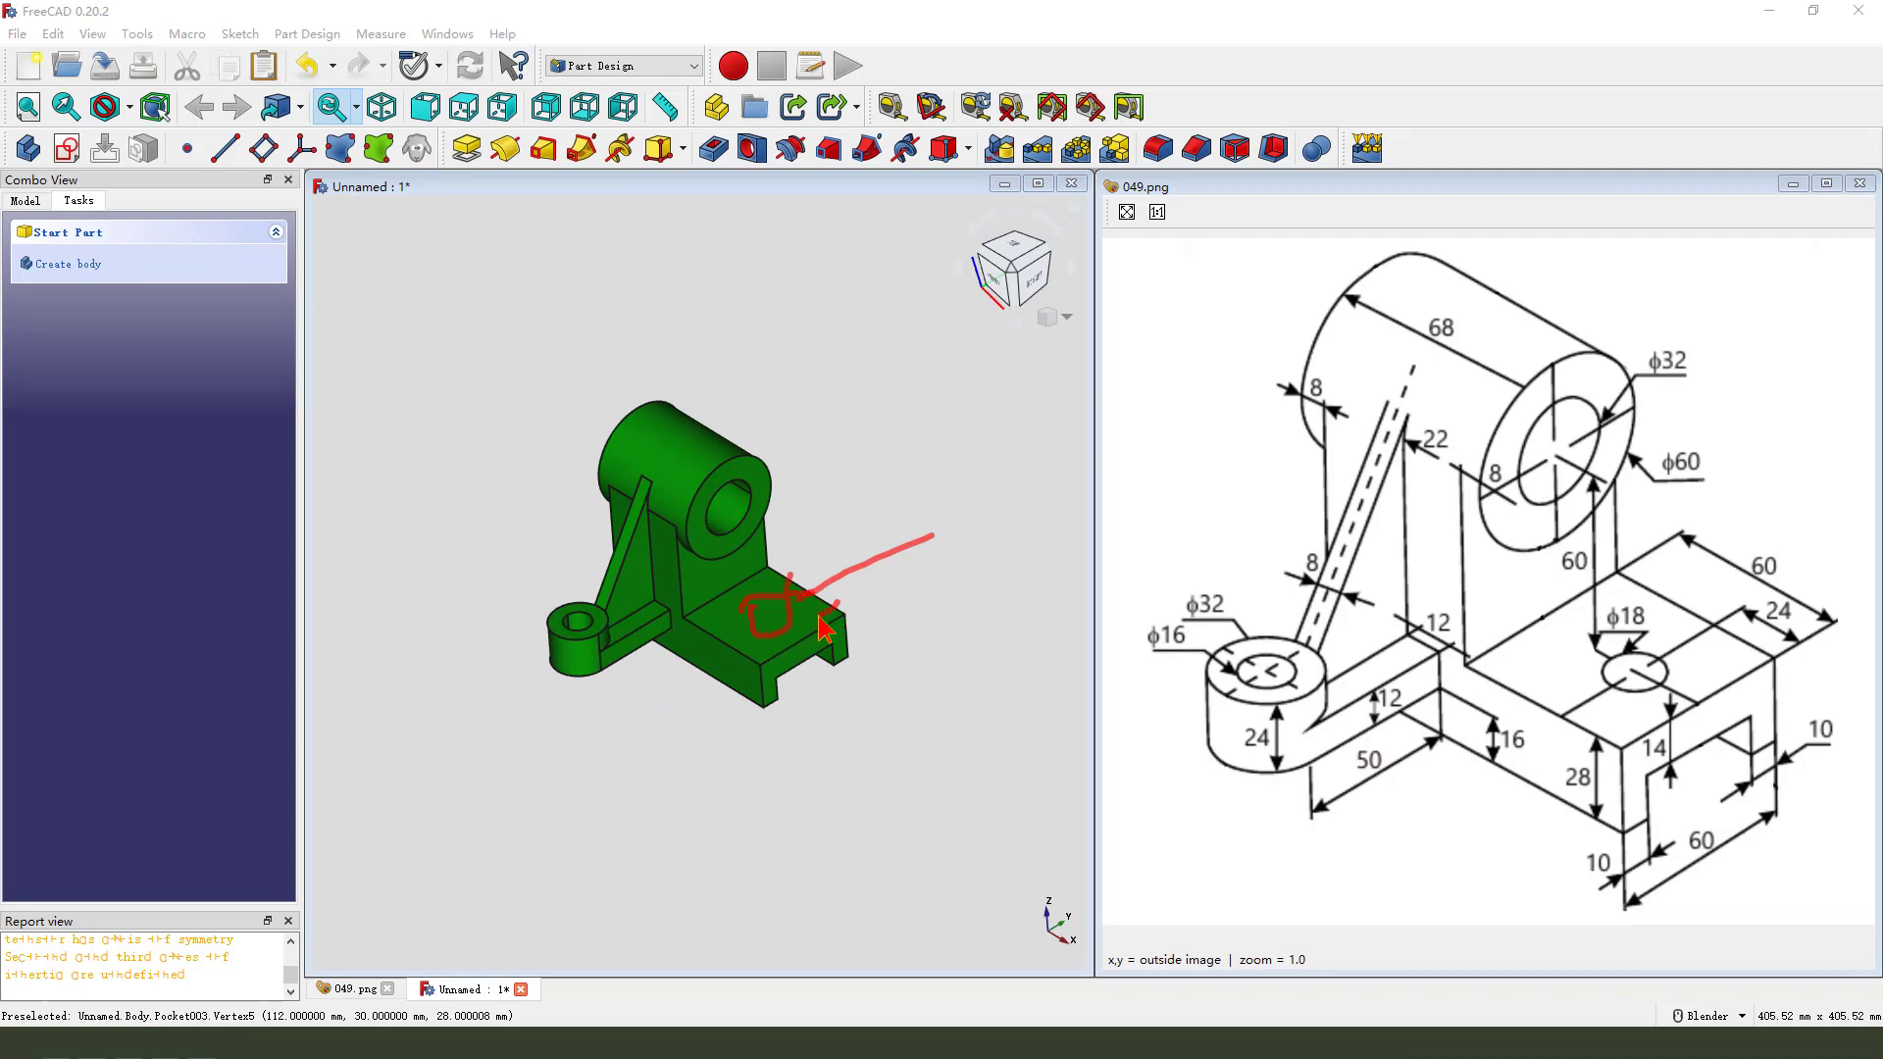
- Start a sketch on the base's upper face and draw a circle about 28 mm in diameter centred on the horizontal axis
{"action": "left_click", "coordinate": [784, 619]}
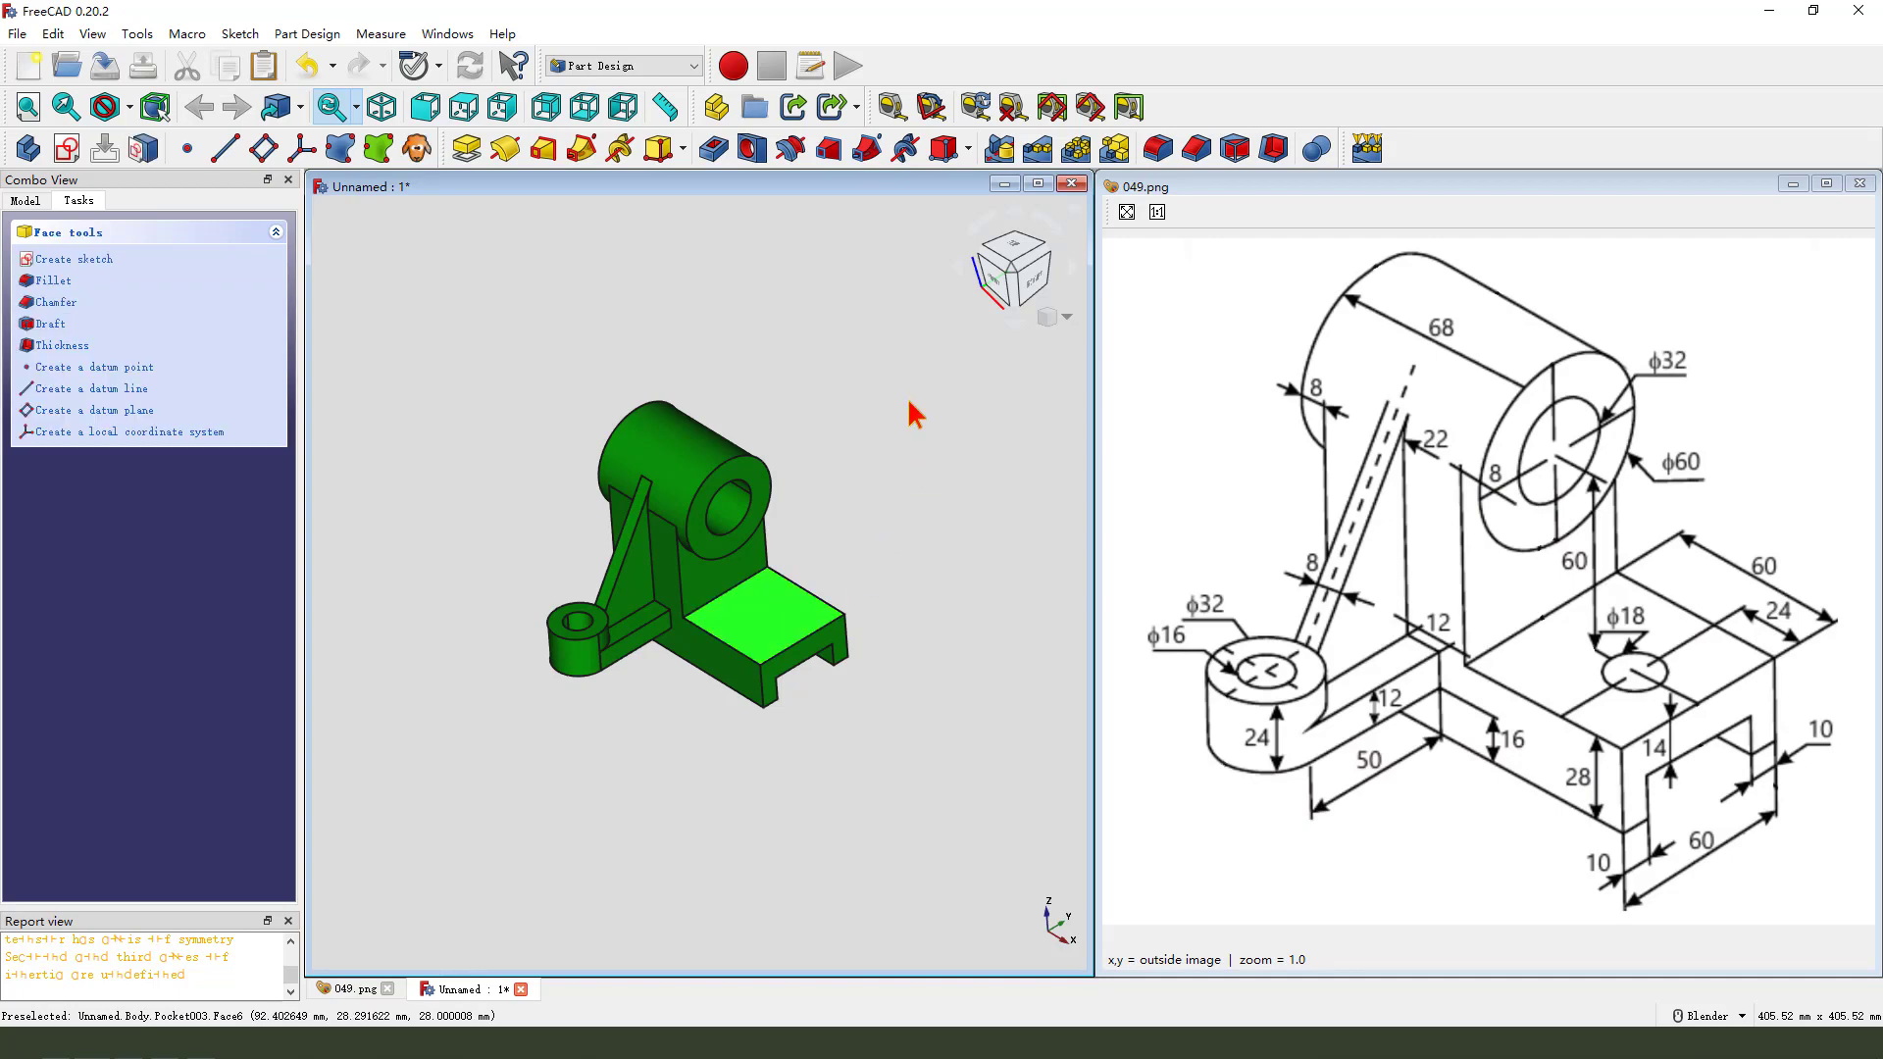
{"action": "left_click", "coordinate": [67, 148]}
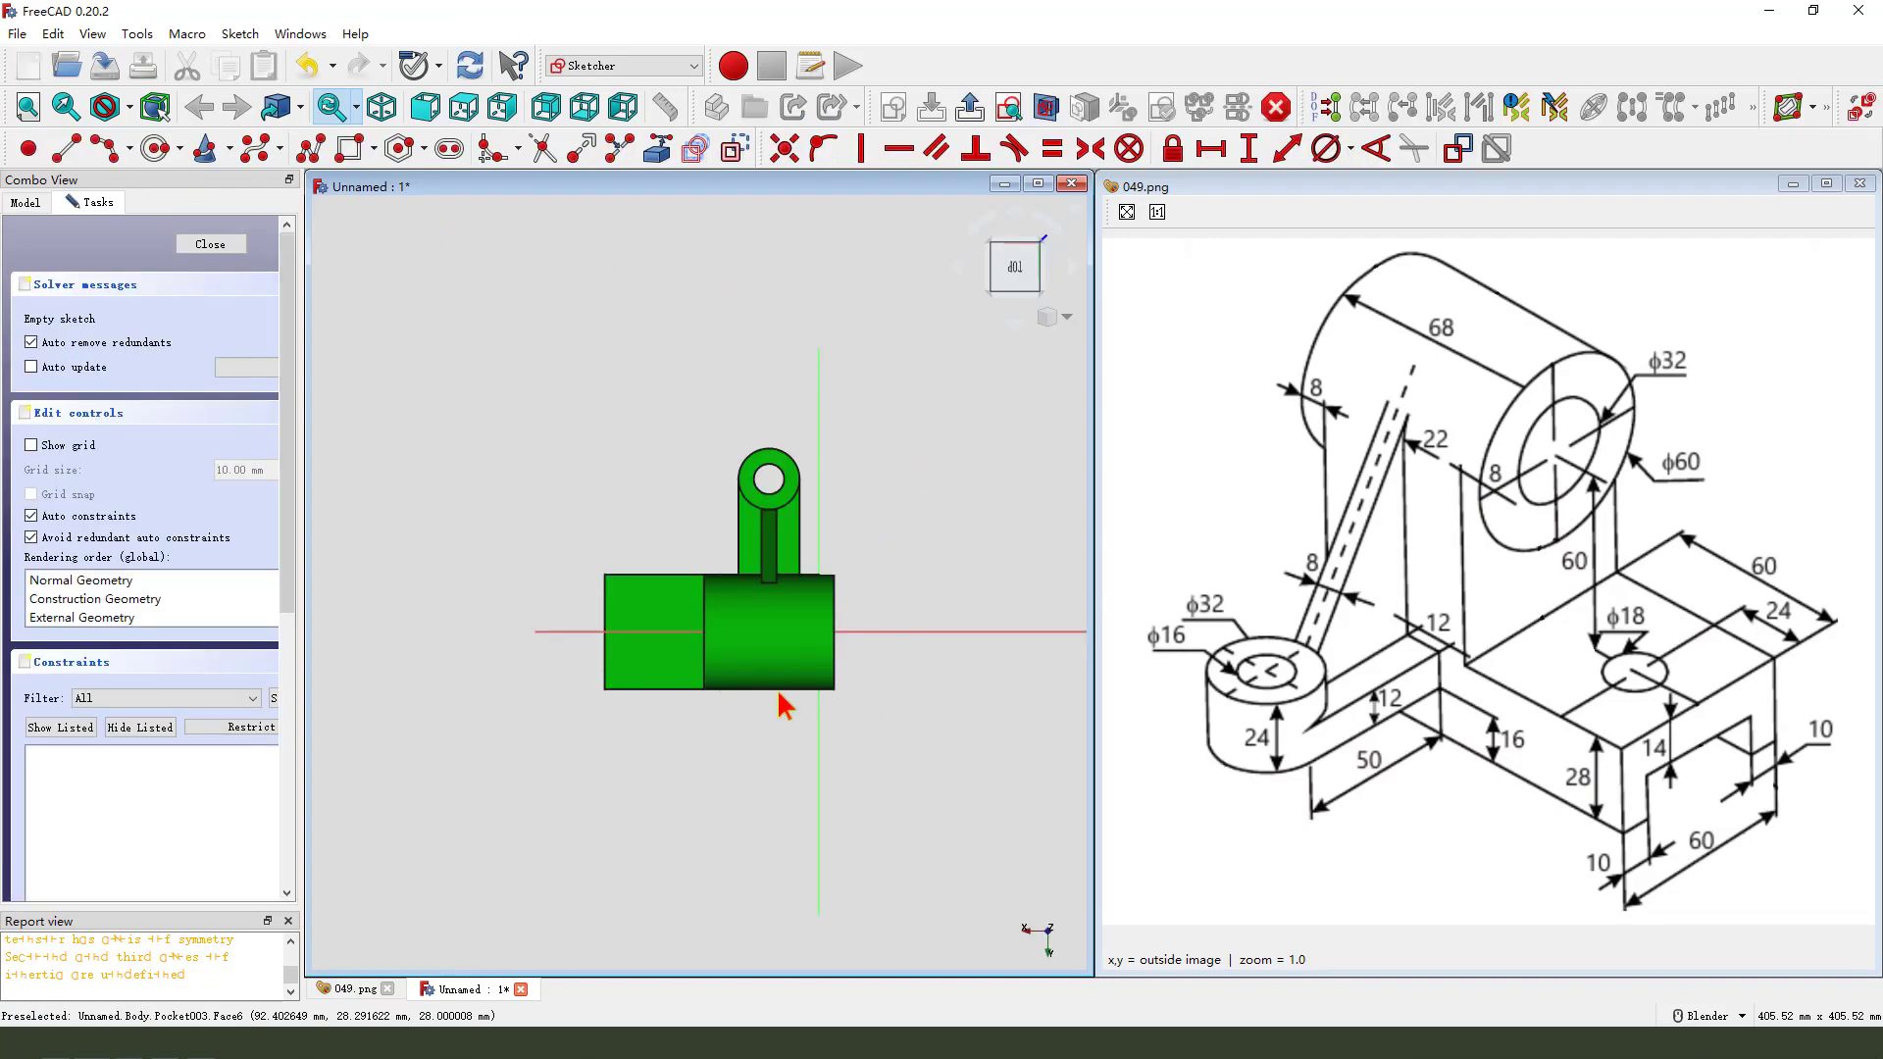
{"action": "scroll", "coordinate": [592, 693], "scroll_direction": "up", "scroll_amount": 2}
{"action": "left_click", "coordinate": [156, 148]}
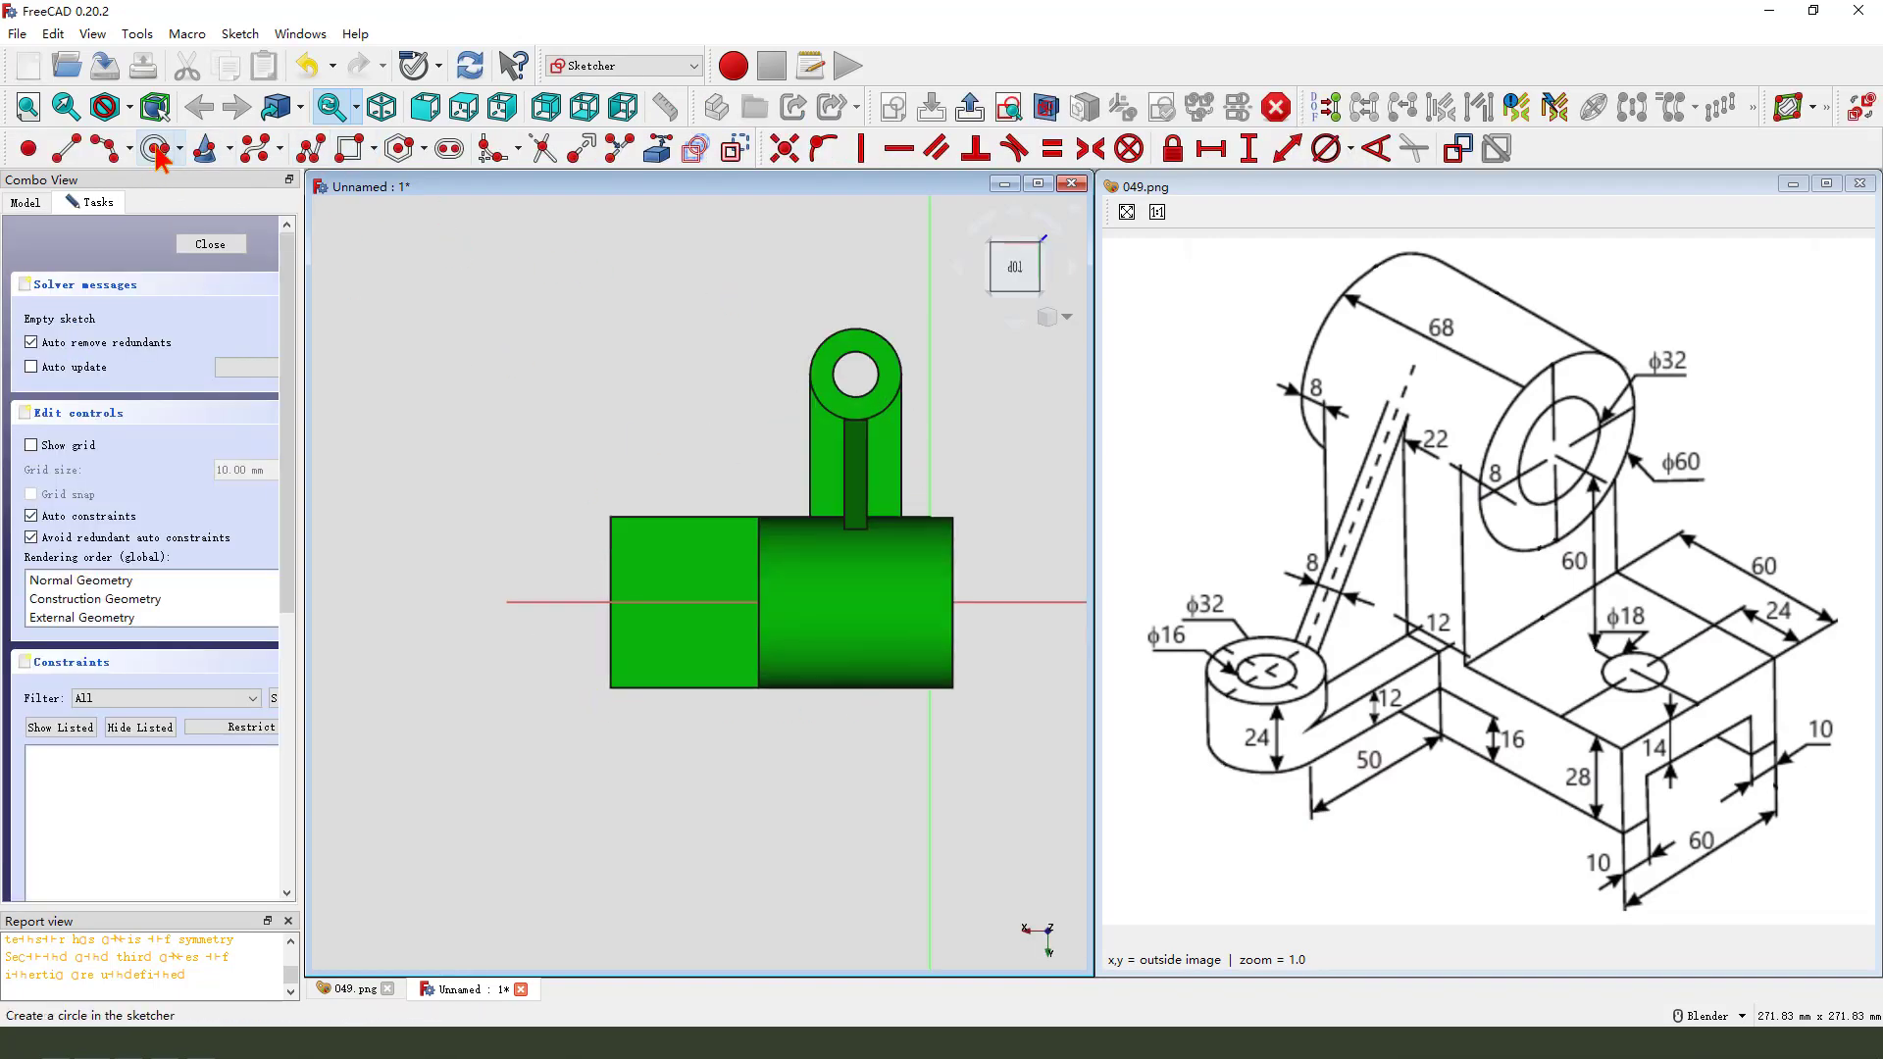
{"action": "left_click", "coordinate": [677, 601]}
{"action": "left_click", "coordinate": [707, 629]}
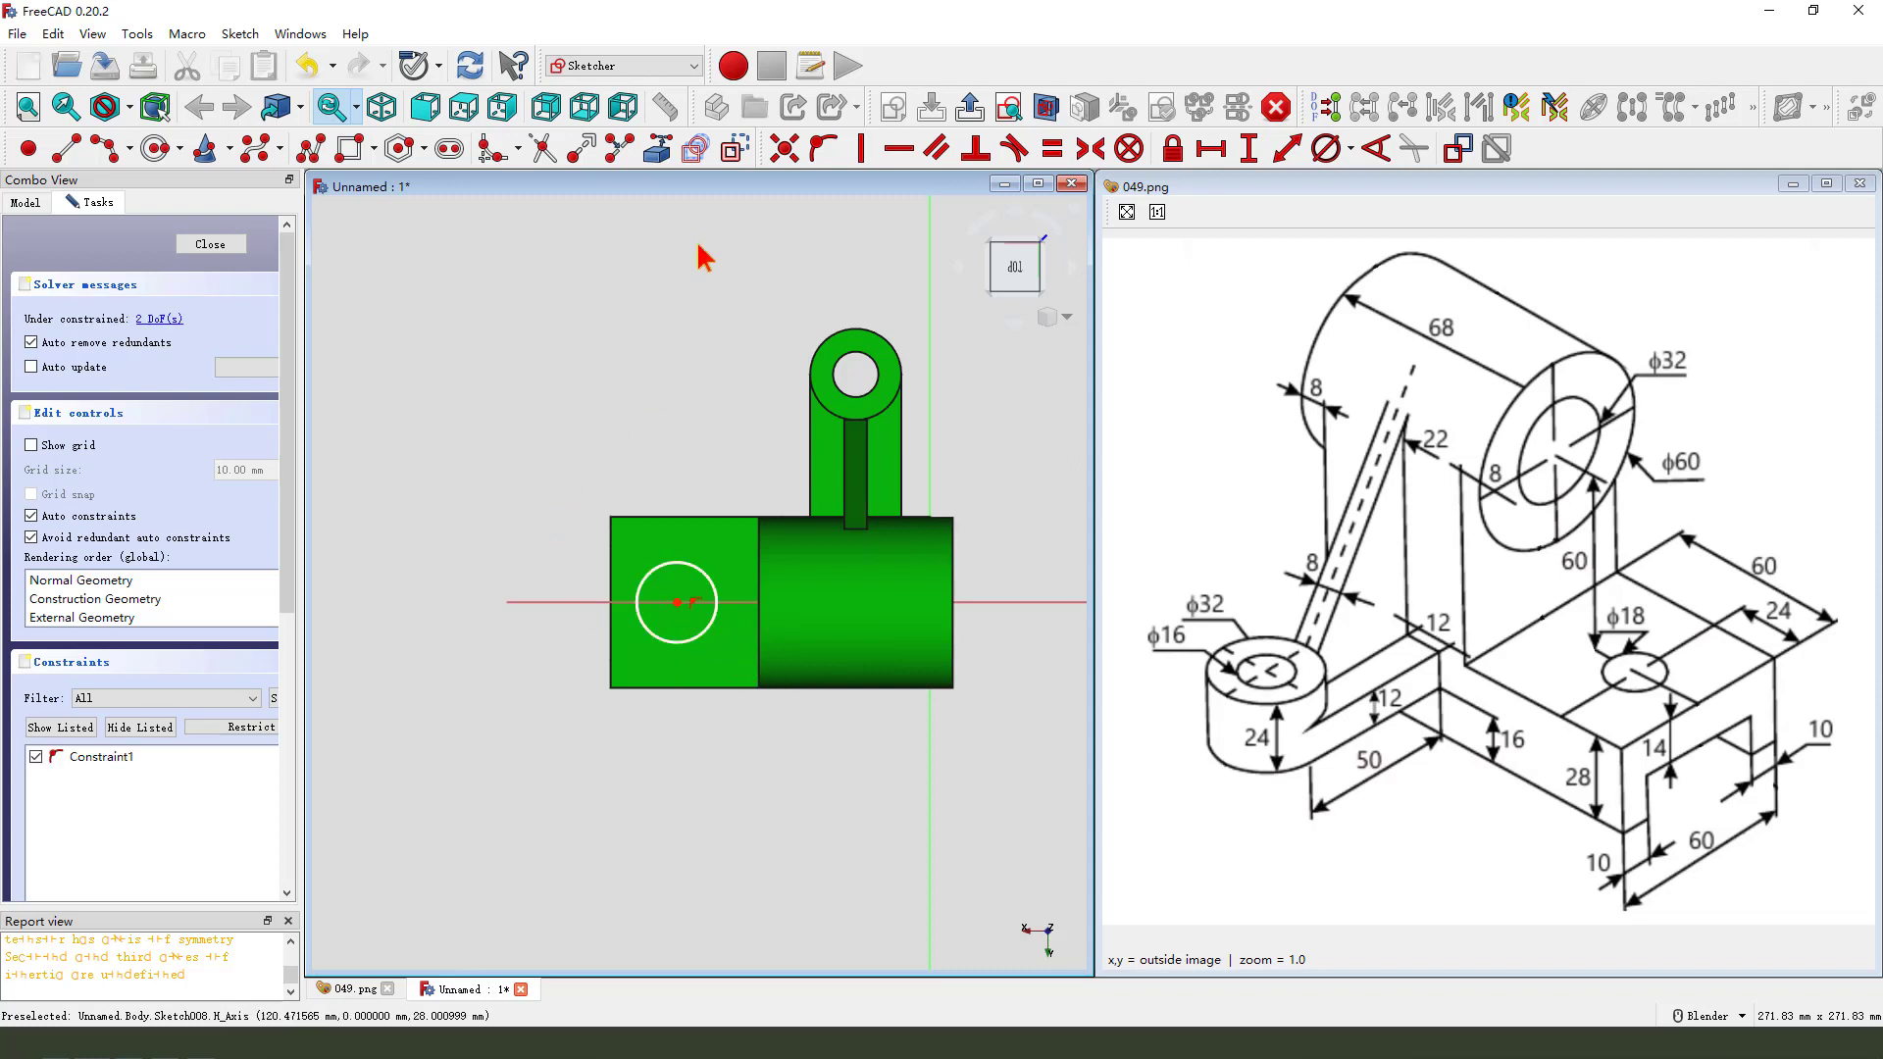
- Link the base's outer end edge as external geometry and set its horizontal distance to the circle centre to 24 mm, placing the dimension below the part
{"action": "left_click", "coordinate": [657, 149]}
{"action": "left_click", "coordinate": [610, 571]}
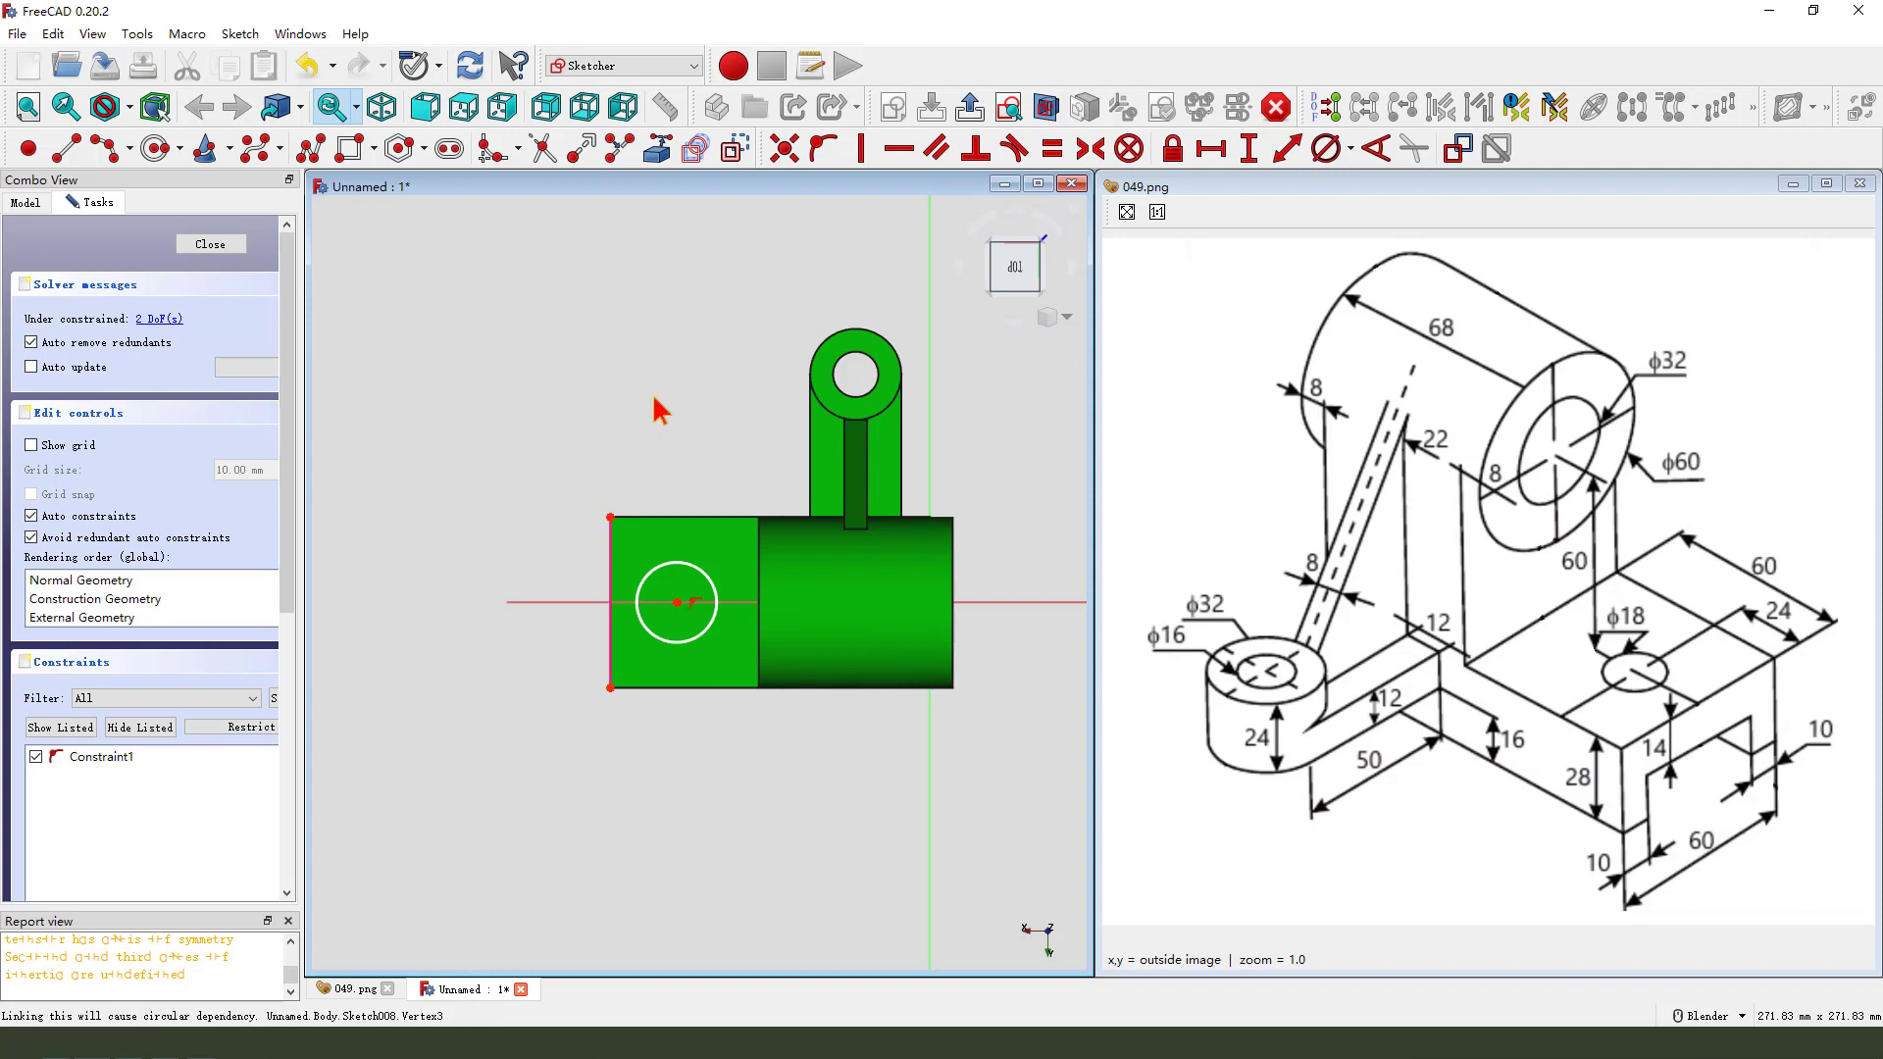
{"action": "left_click", "coordinate": [678, 604]}
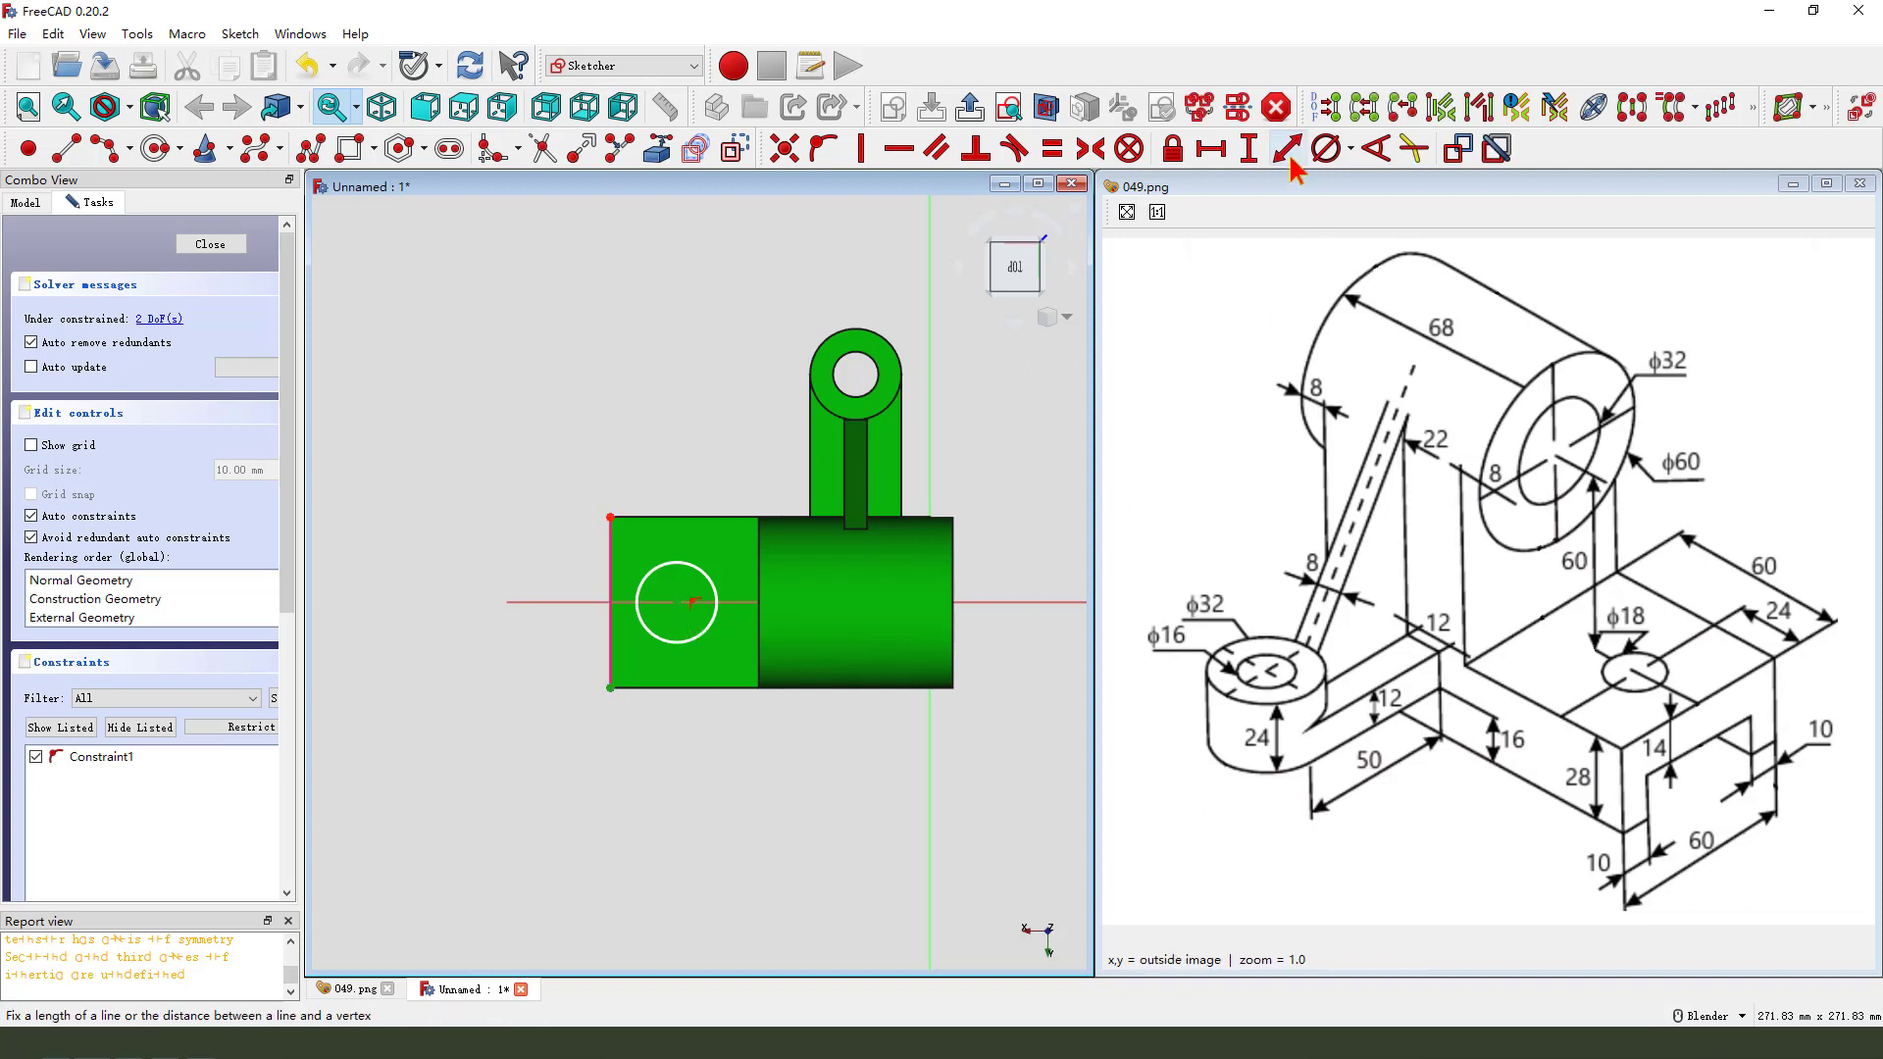
{"action": "left_click", "coordinate": [1206, 151]}
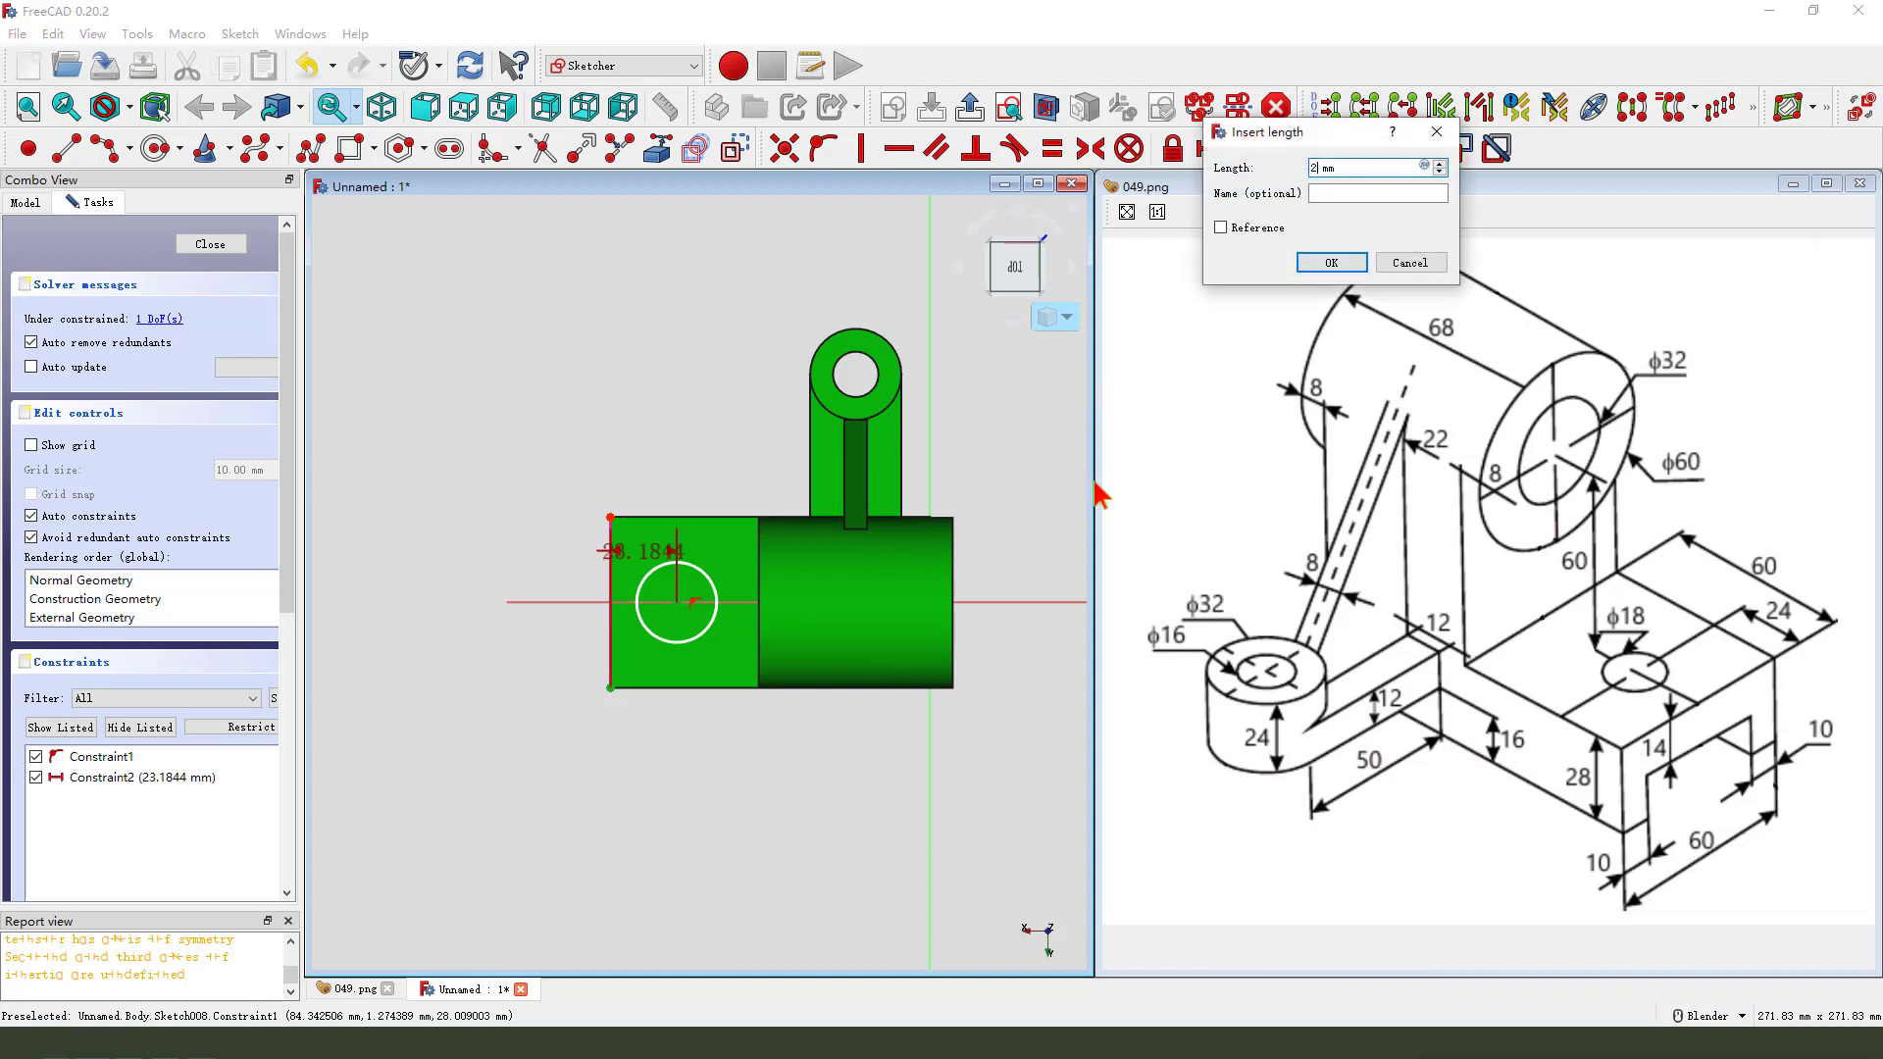
{"action": "key", "text": "Return"}
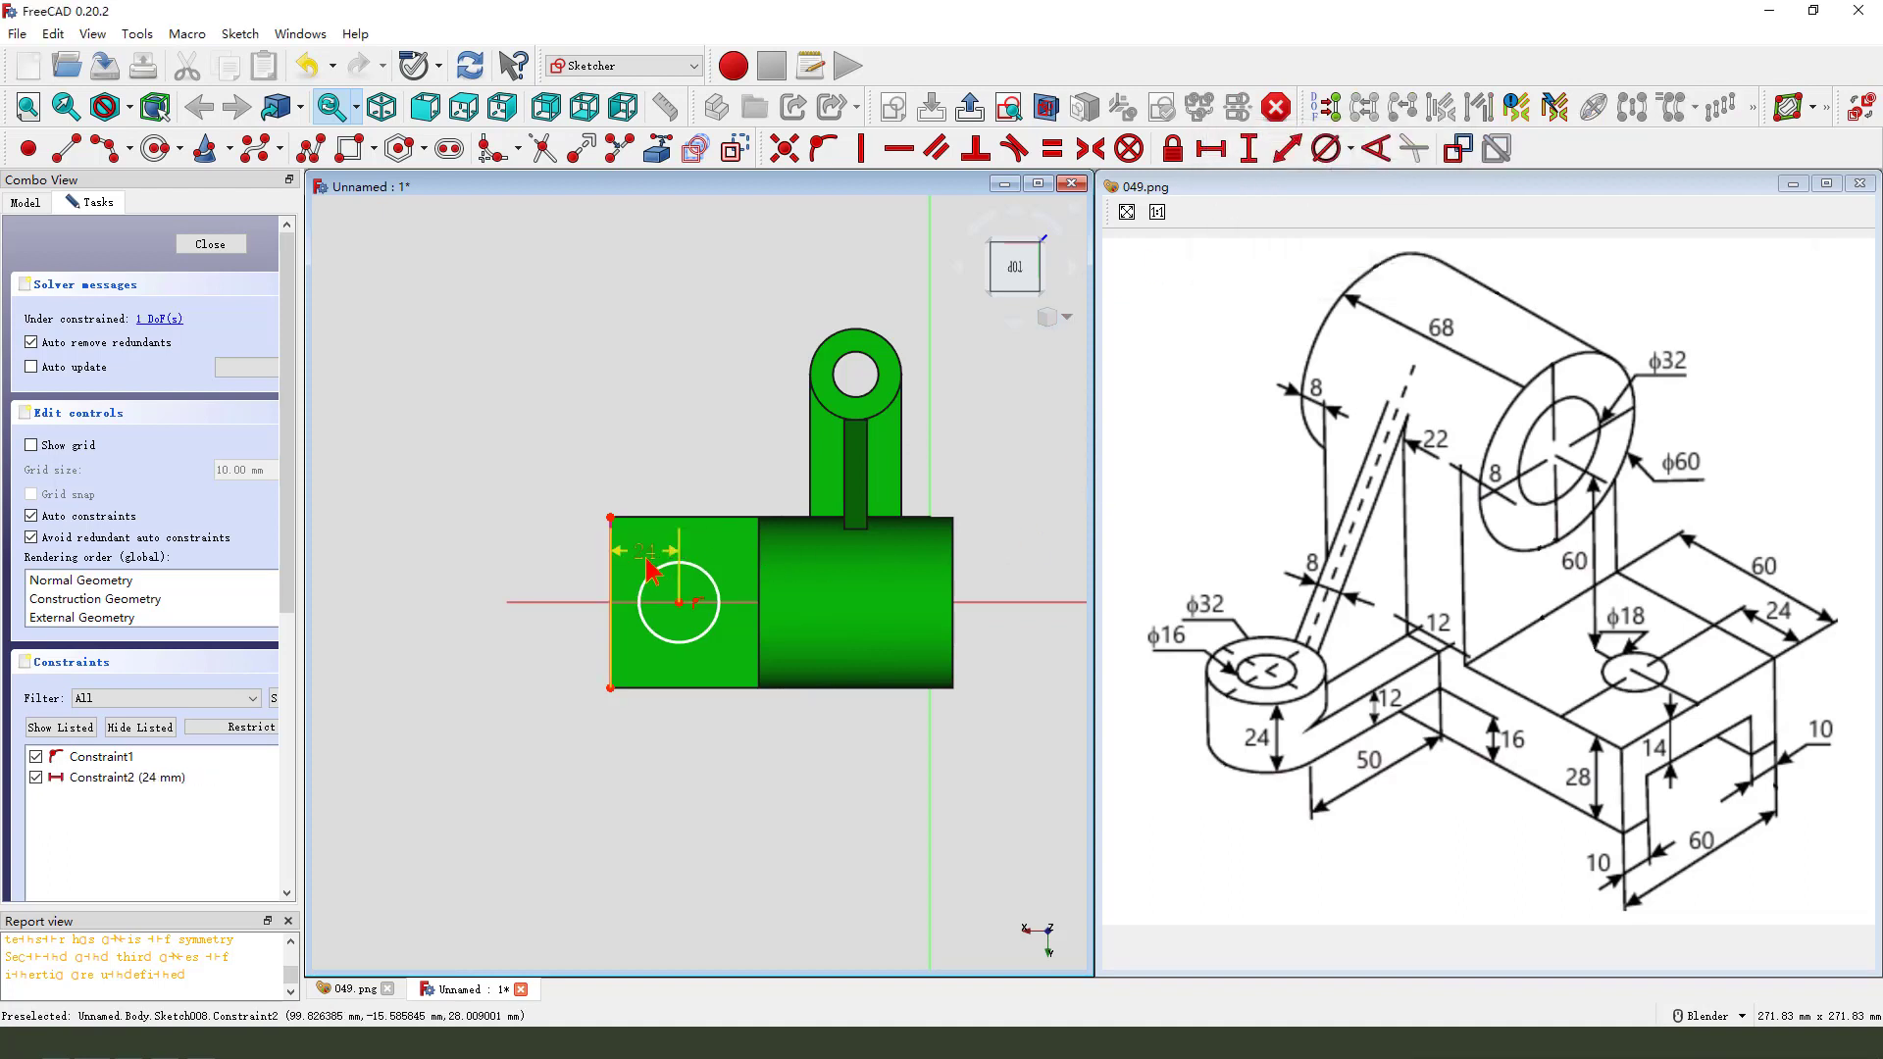
{"action": "left_click_drag", "start_coordinate": [644, 550], "coordinate": [642, 777]}
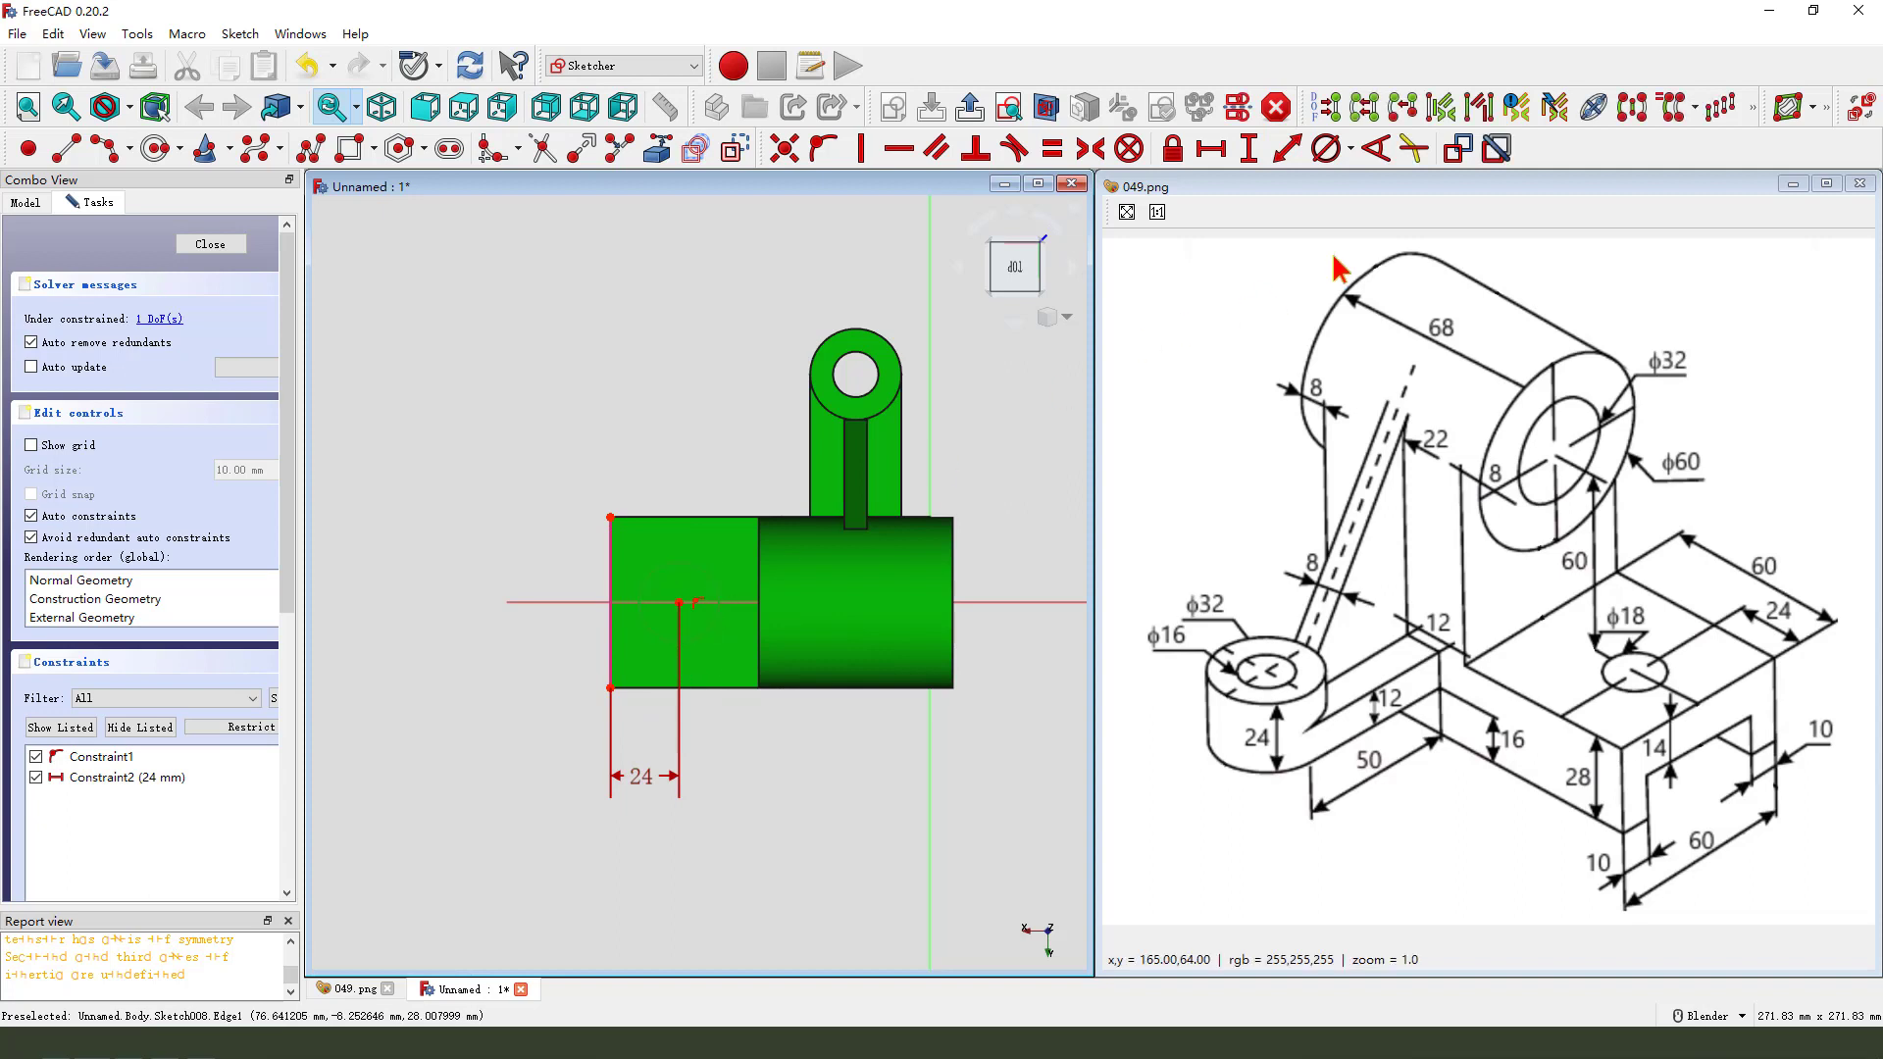
- Set the base circle's diameter to 18 mm and finish the sketch
{"action": "left_click", "coordinate": [1326, 149]}
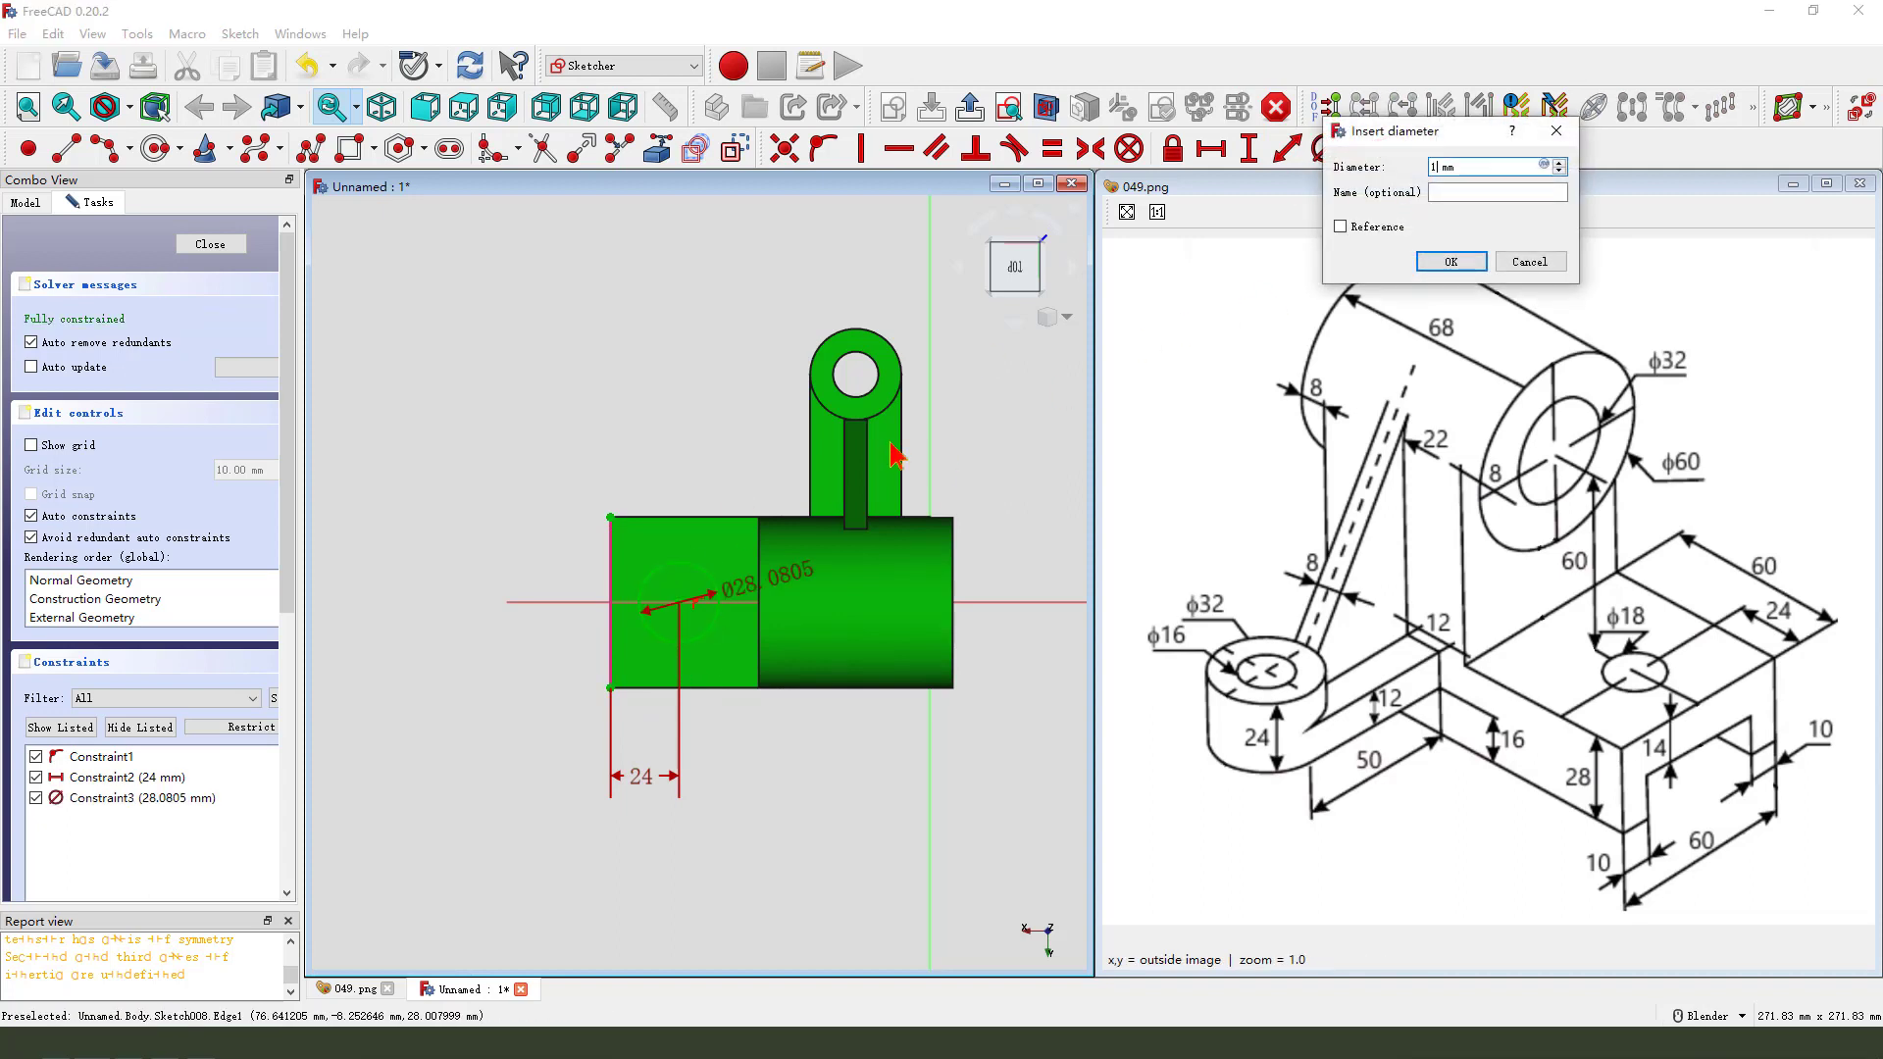
{"action": "type", "text": "18"}
{"action": "key", "text": "Return"}
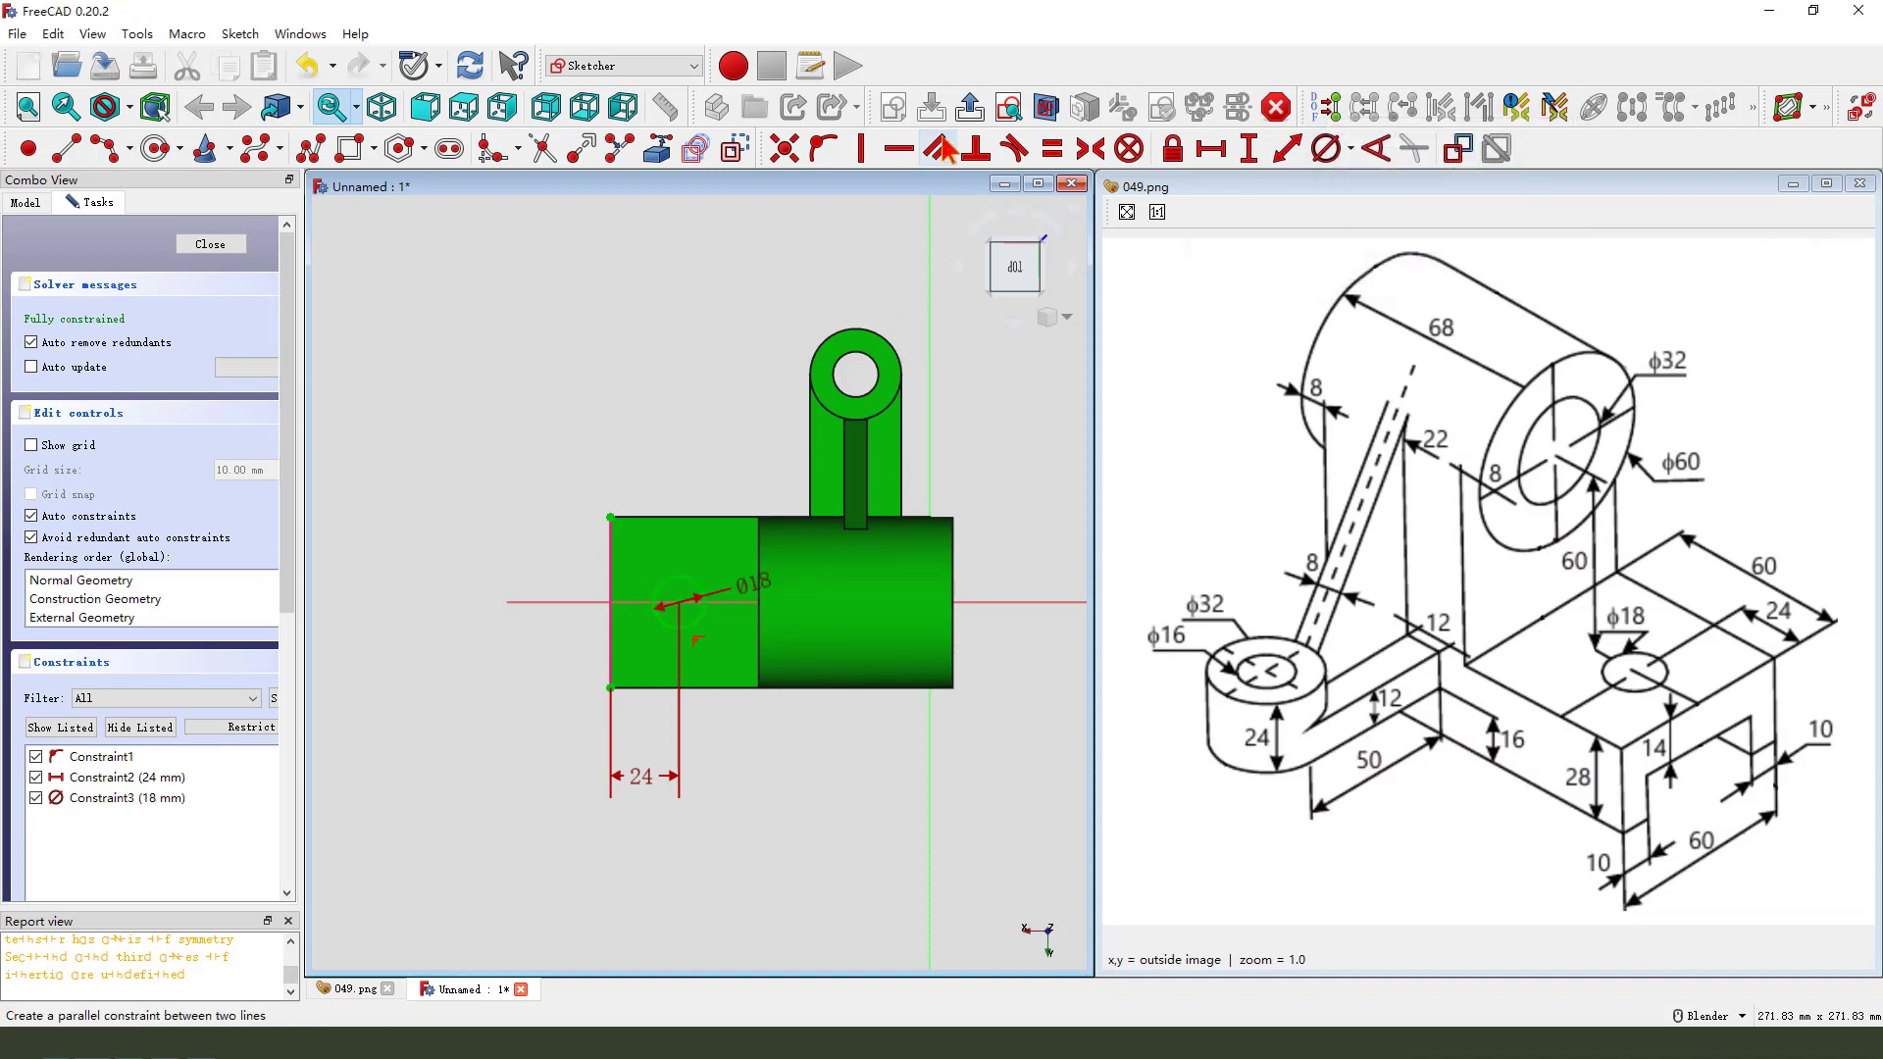
{"action": "left_click", "coordinate": [968, 108]}
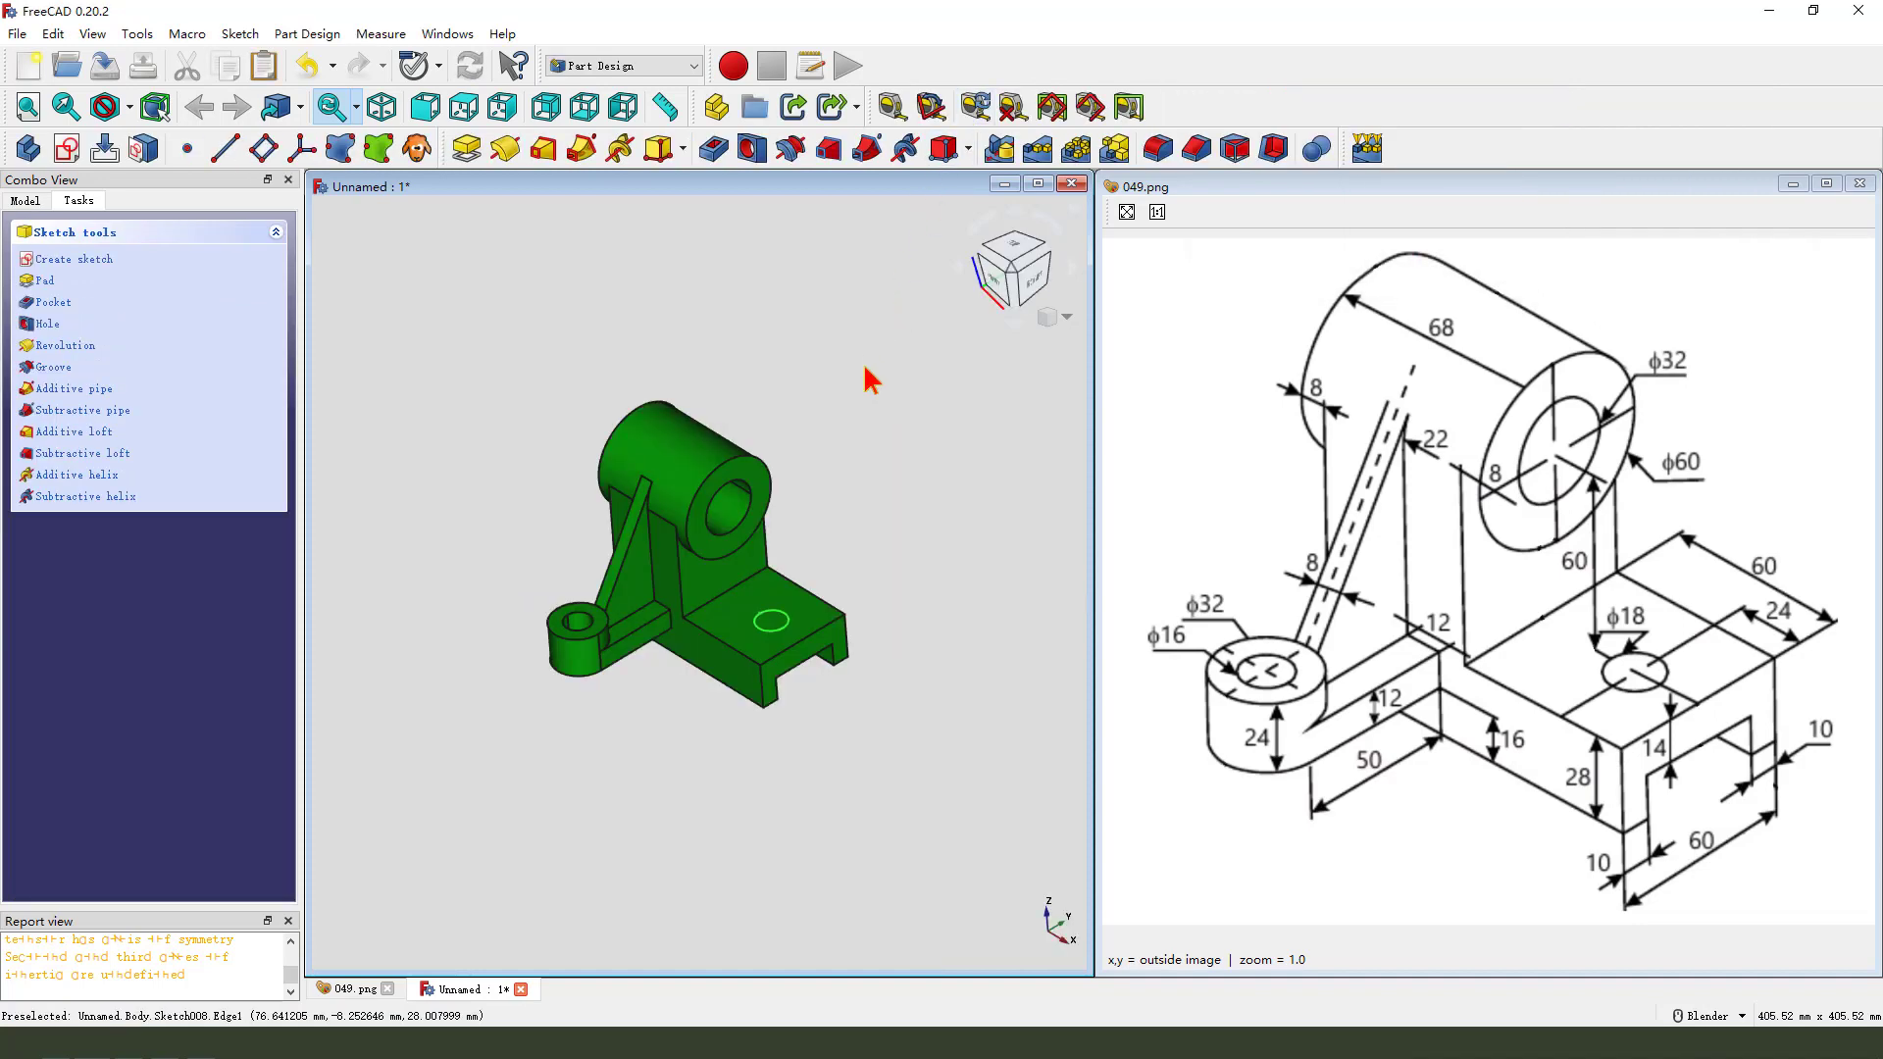
- Start a pocket from the 18 mm circle on the base
{"action": "left_click", "coordinate": [751, 149]}
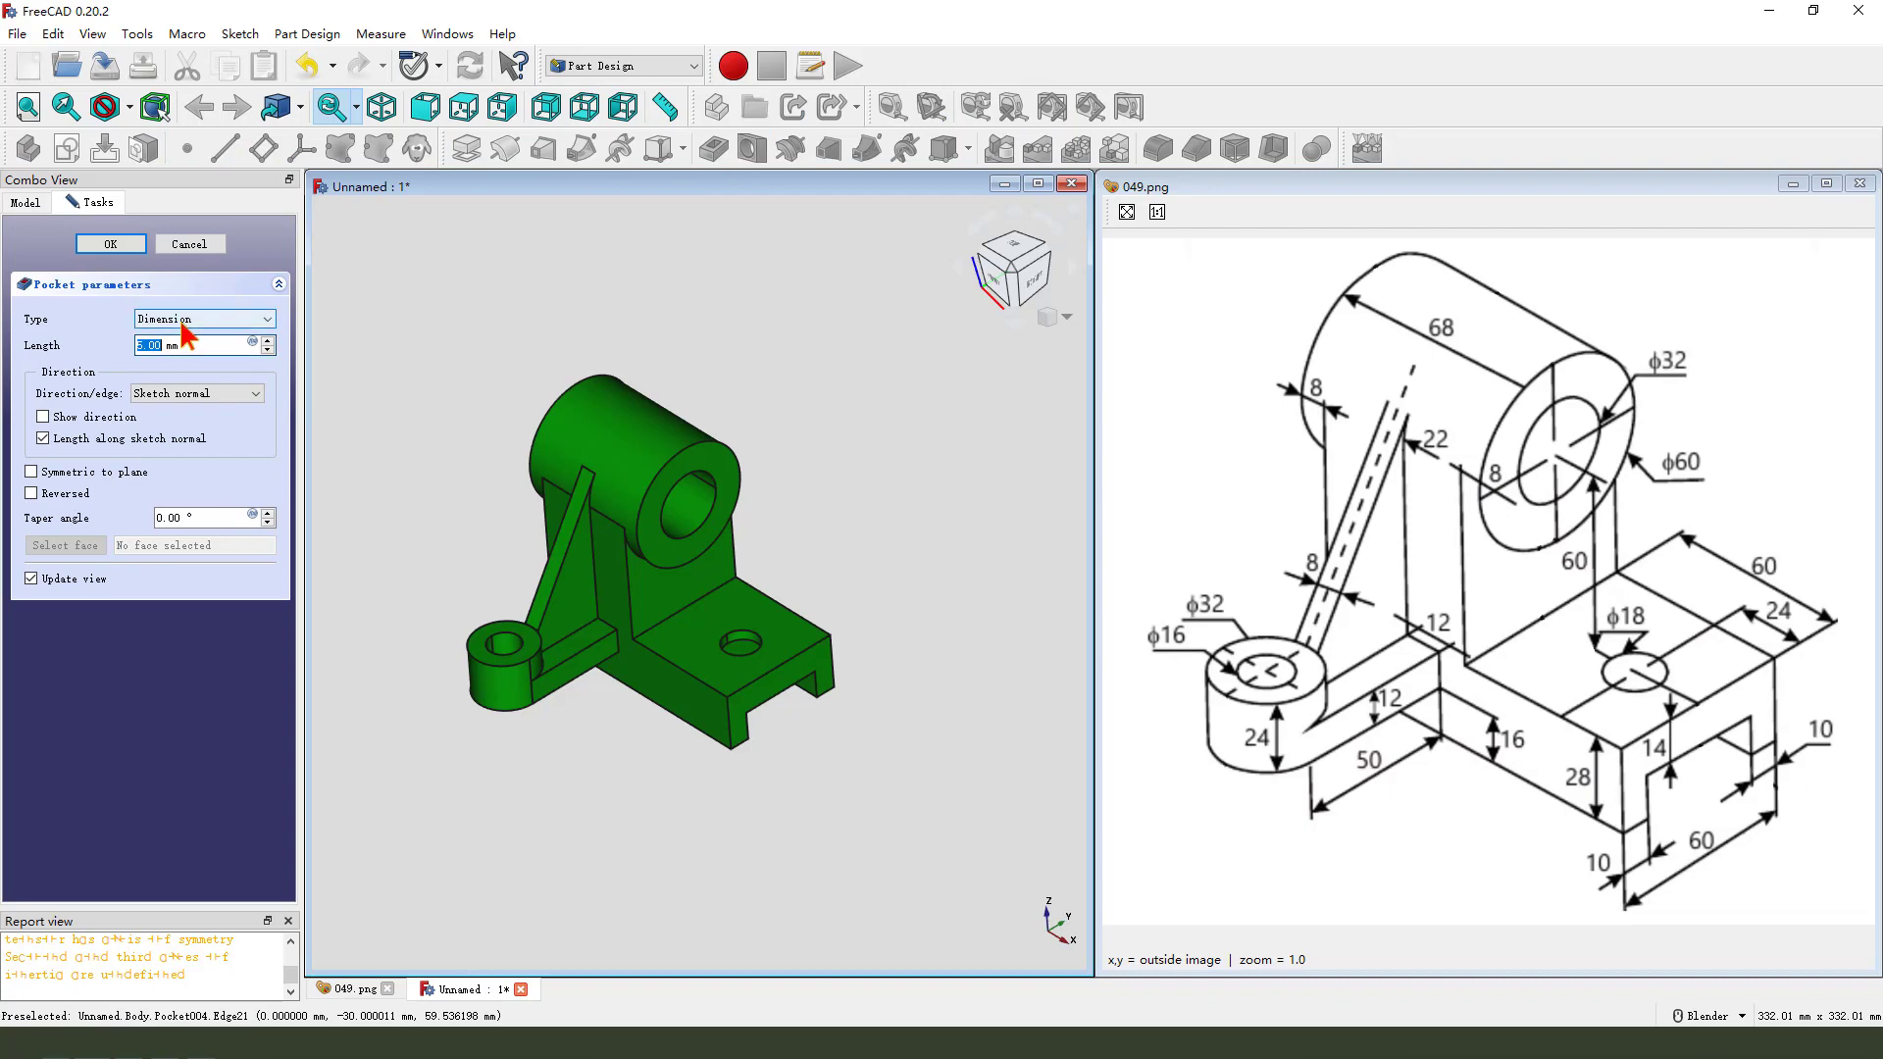